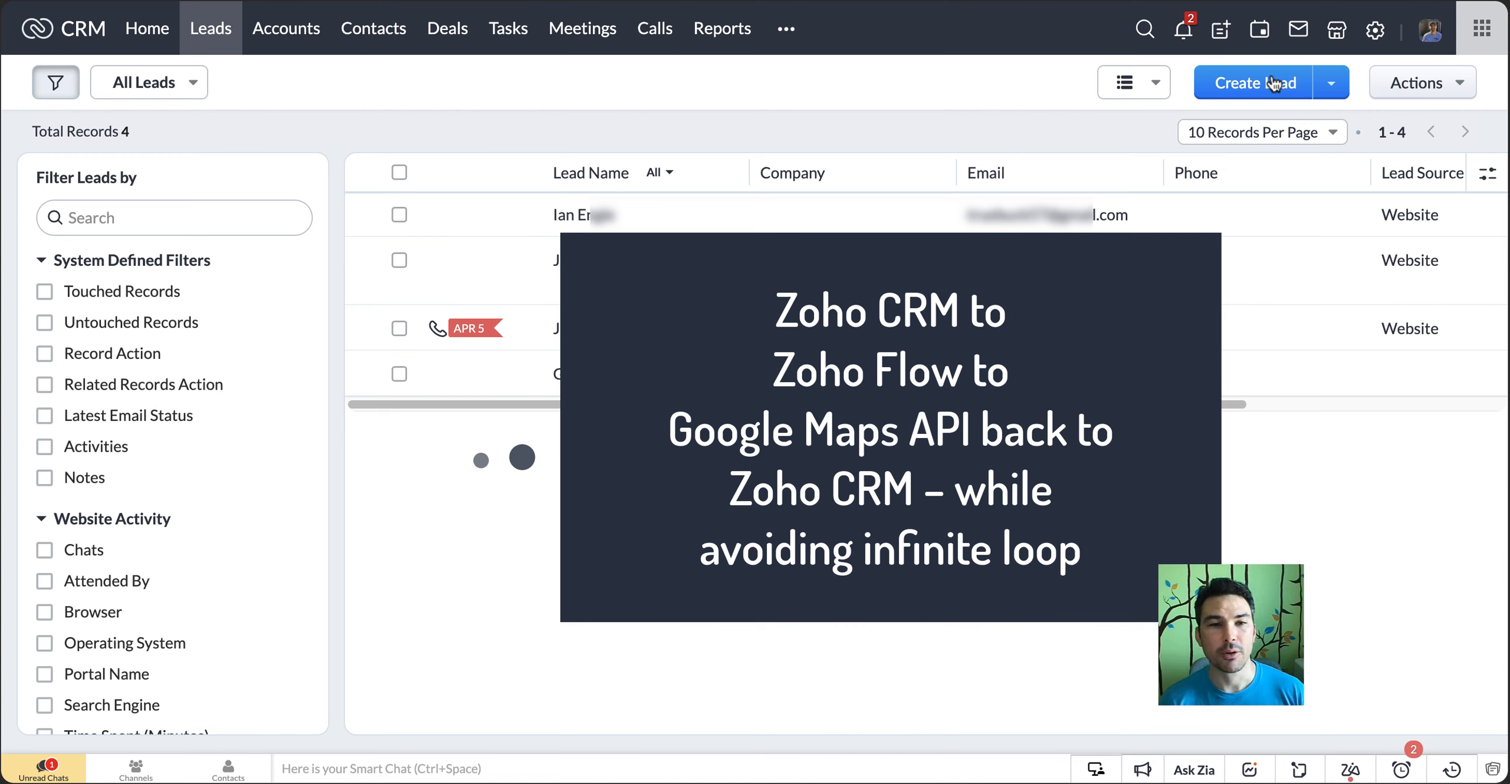
Start a new lead with the company Cliff Testing and fill in the lead's first and last name
{"action": "left_click", "coordinate": [1274, 83]}
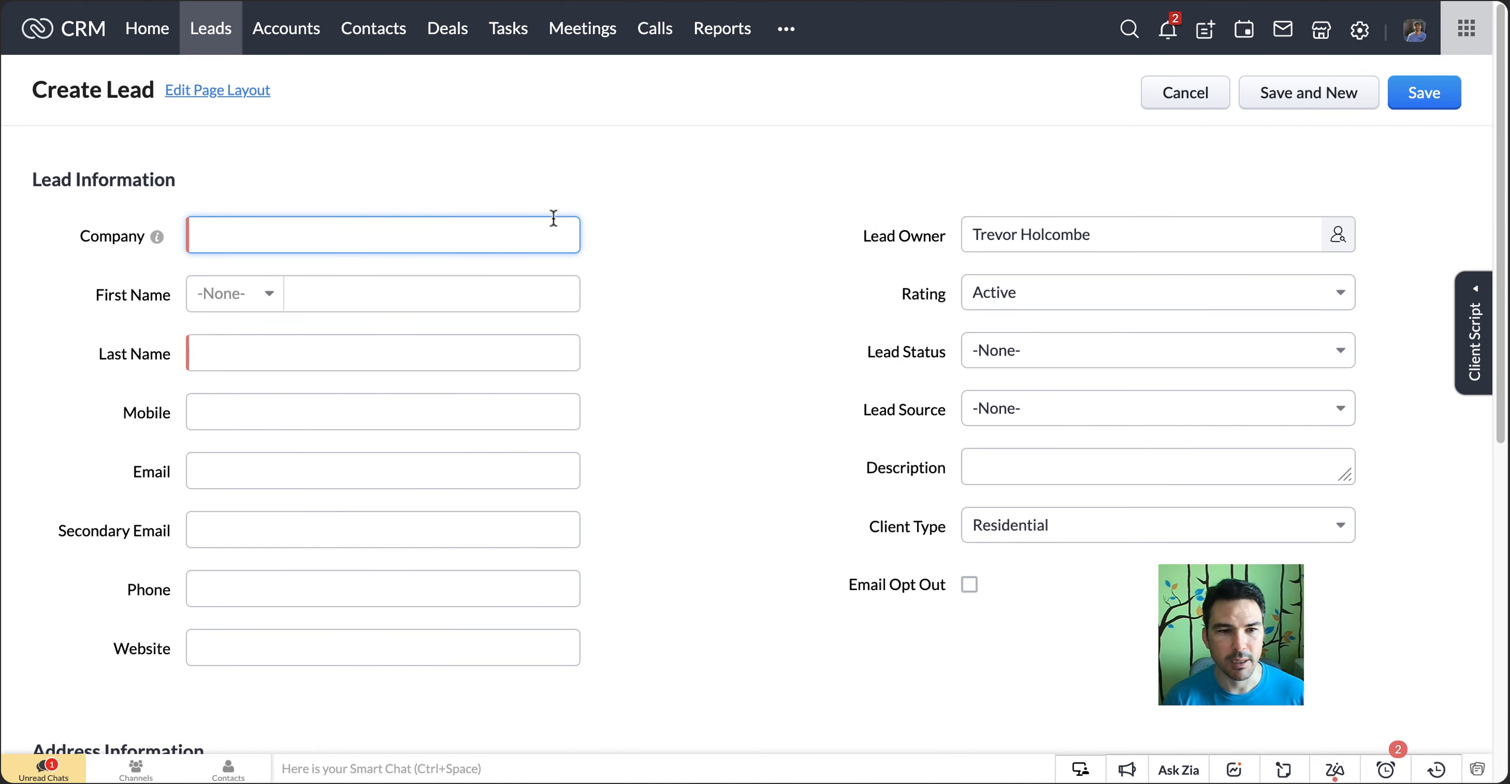
{"action": "type", "text": "Cliff Testing"}
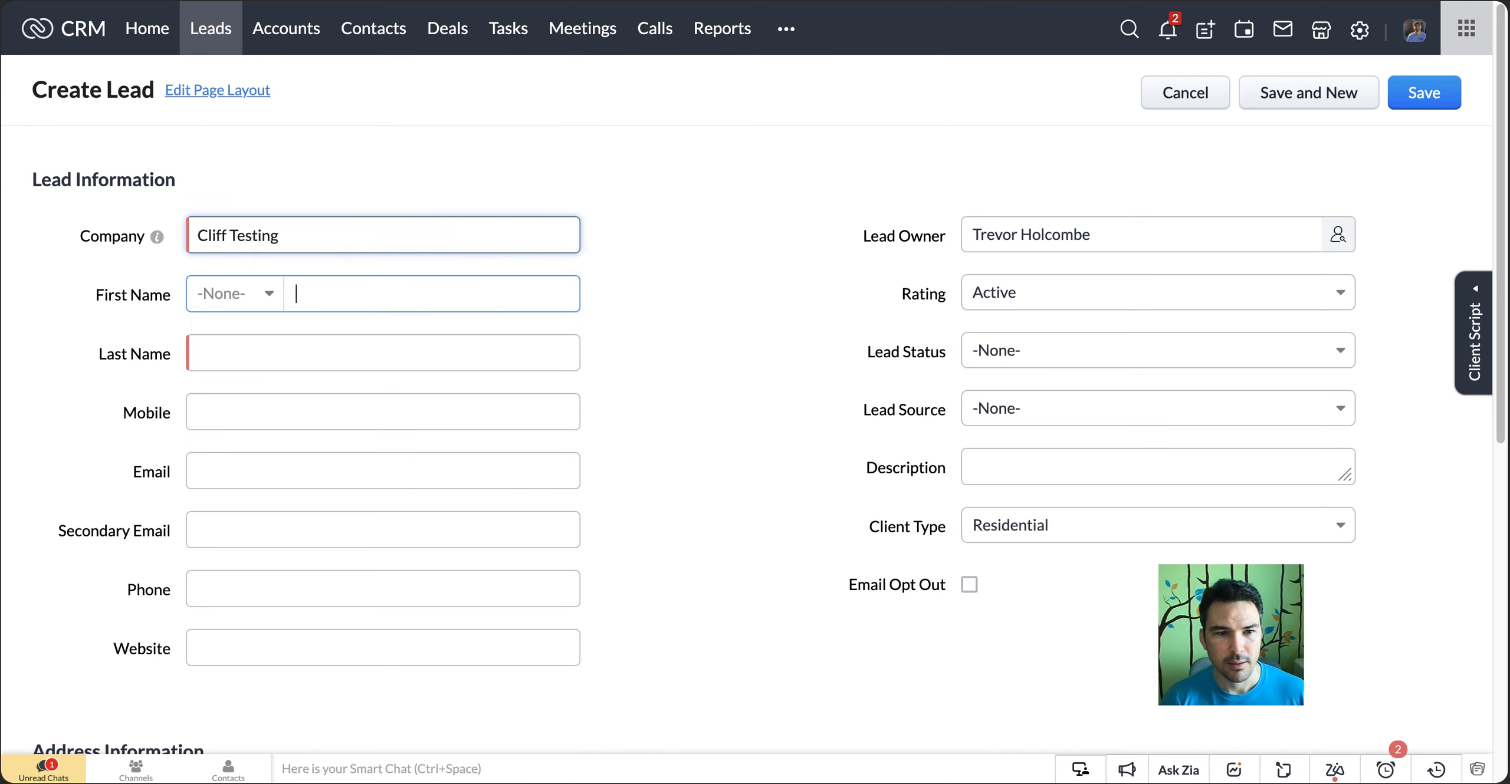
{"action": "key", "text": "Tab"}
{"action": "key", "text": "Tab"}
{"action": "type", "text": "T"}
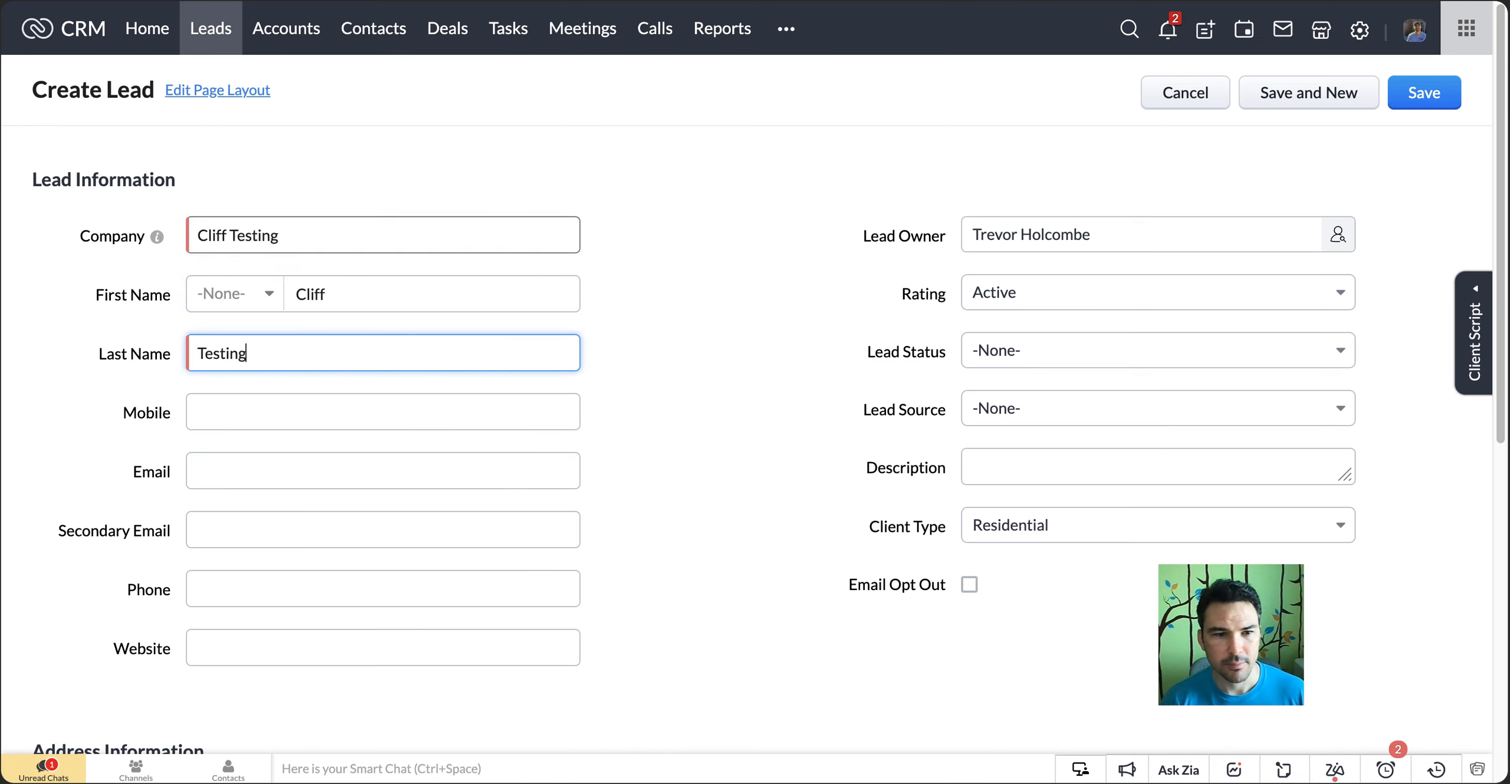
{"action": "type", "text": "esting"}
Enter the lead's full address as street, suite and city only, without the state and zip code
{"action": "scroll", "coordinate": [677, 300], "scroll_direction": "down", "scroll_amount": 5}
{"action": "left_click", "coordinate": [413, 494]}
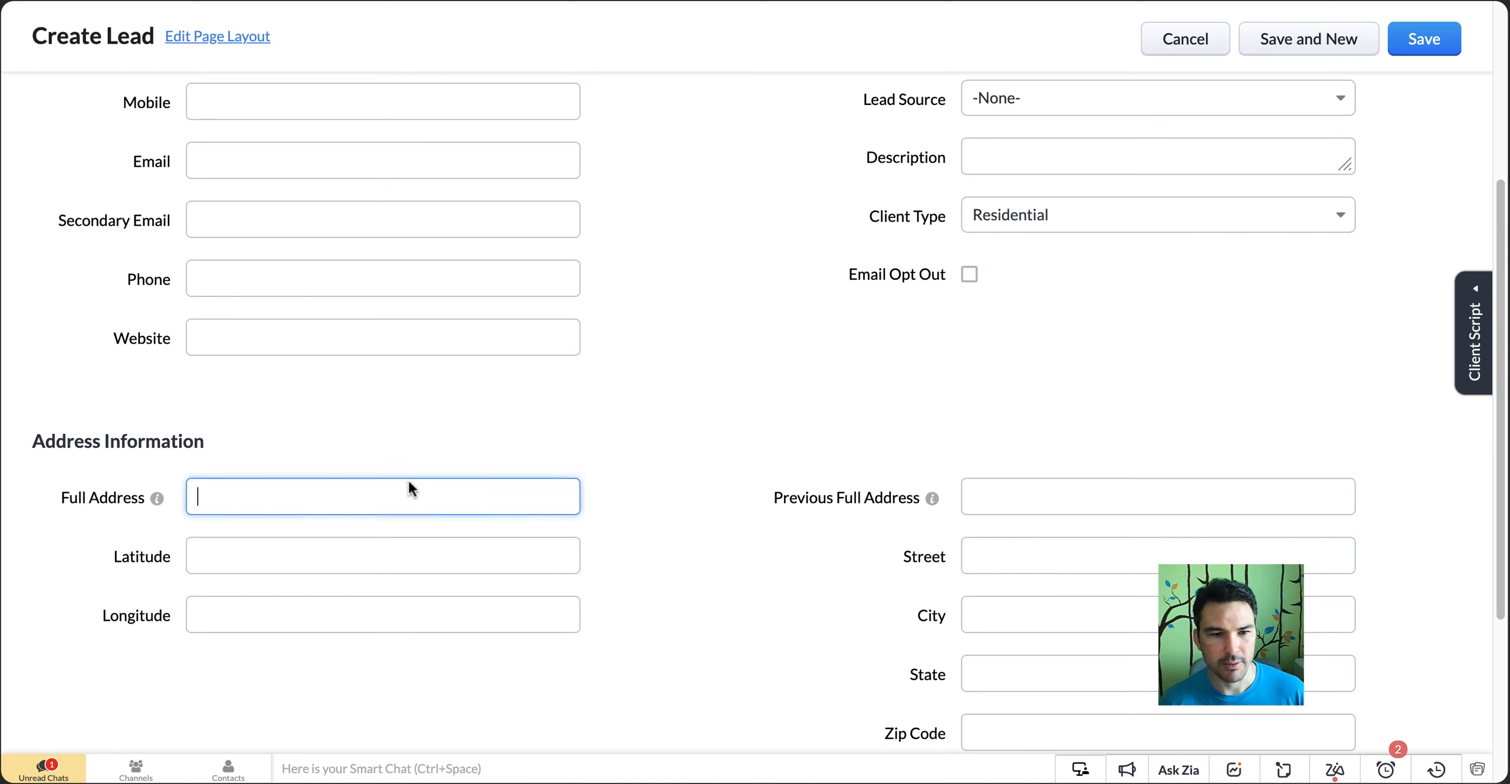
{"action": "key", "text": "alt+BackSpace"}
{"action": "key", "text": "alt+BackSpace"}
{"action": "key", "text": "alt+BackSpace"}
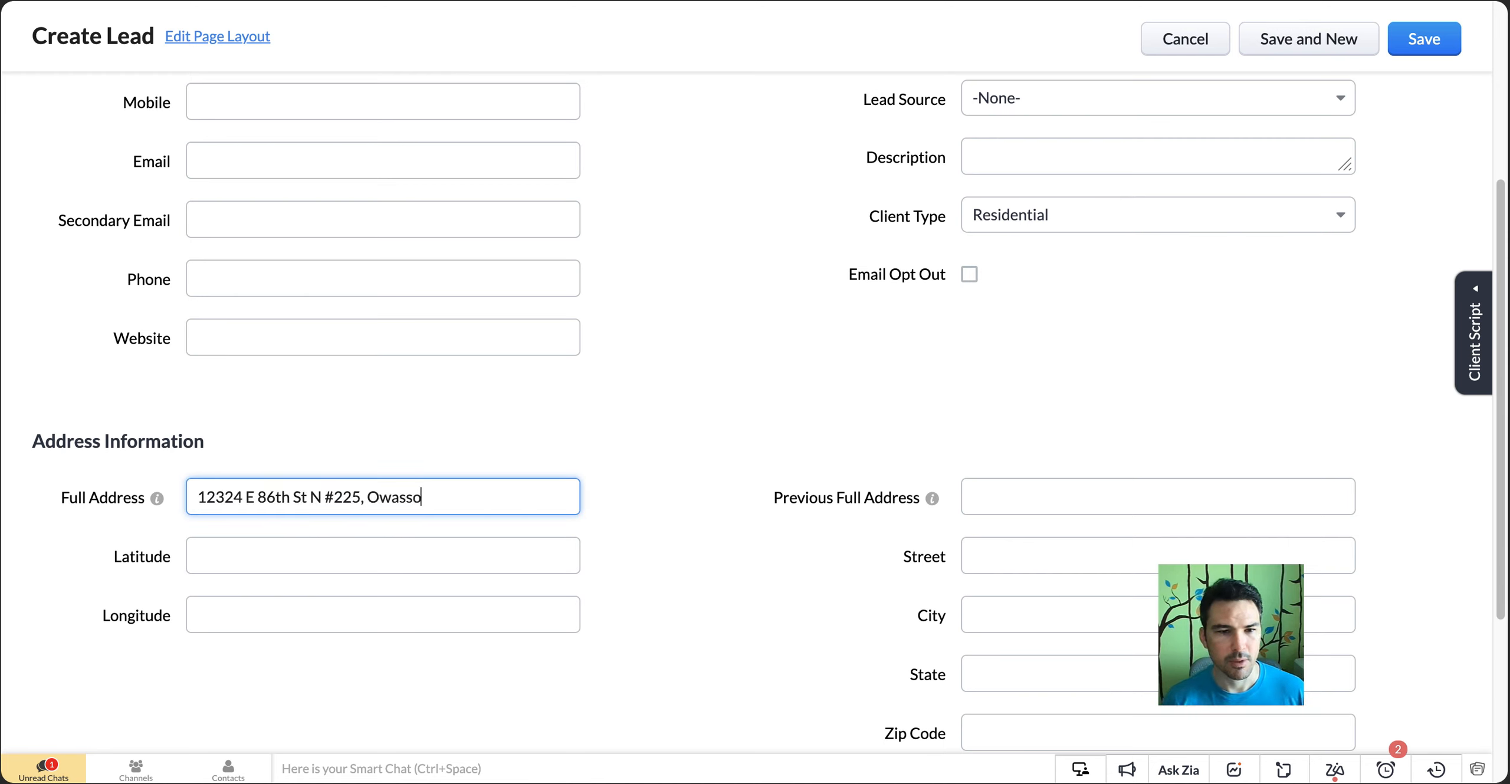
{"action": "left_click", "coordinate": [645, 483]}
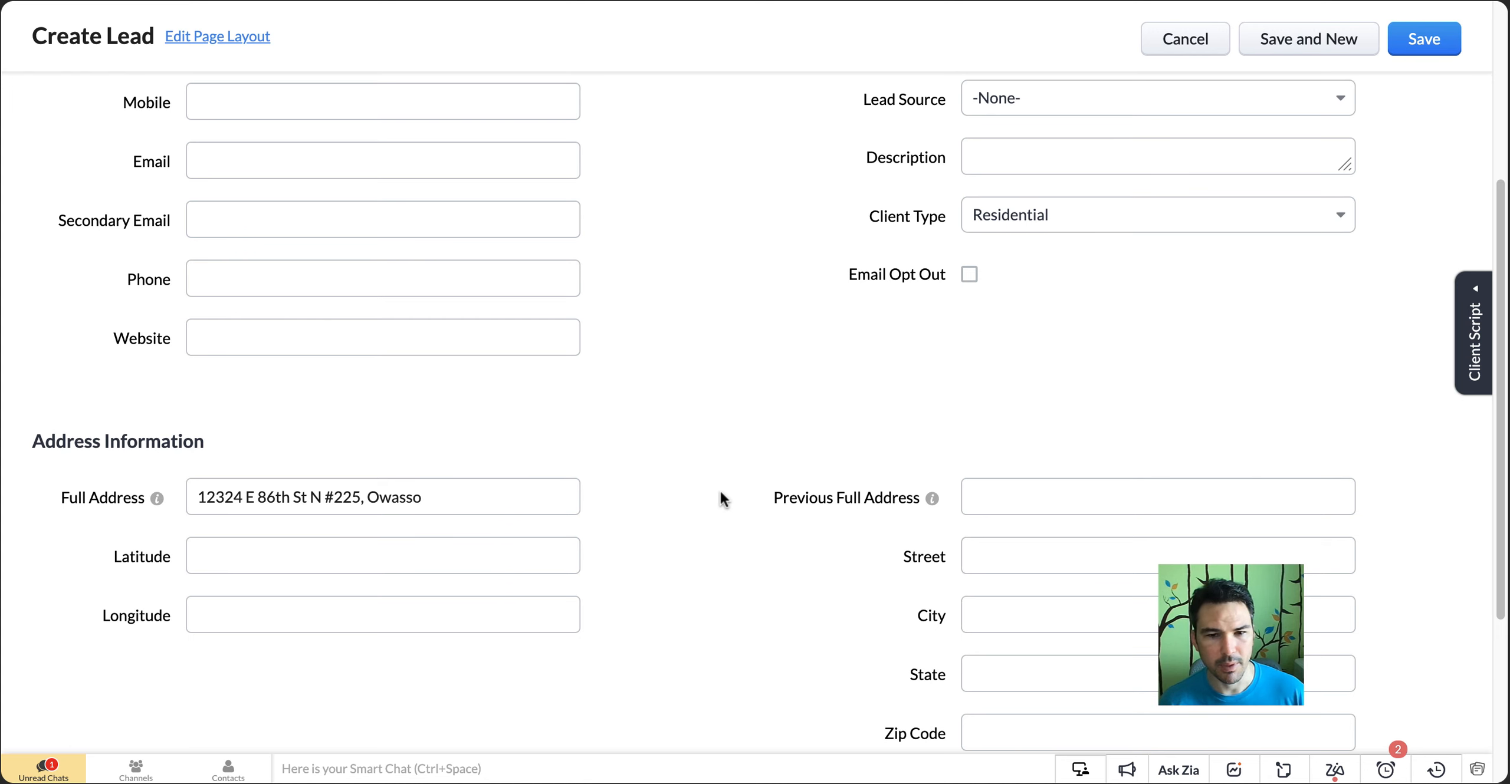
Save the new lead with the latitude, longitude, street, city, state and zip code fields left blank
{"action": "scroll", "coordinate": [738, 489], "scroll_direction": "down", "scroll_amount": 3}
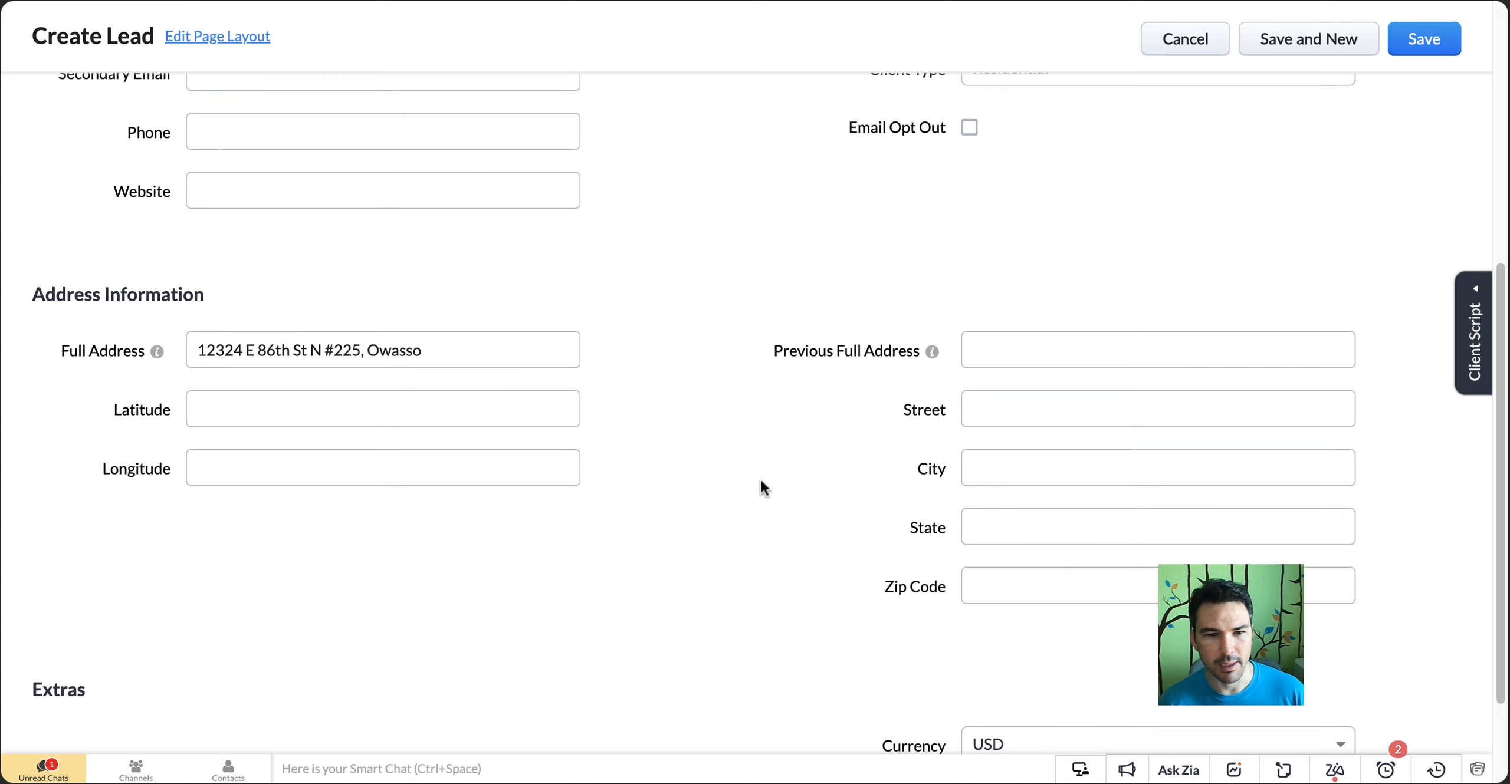
{"action": "left_click", "coordinate": [116, 411]}
{"action": "left_click_drag", "start_coordinate": [873, 383], "coordinate": [933, 616]}
{"action": "left_click", "coordinate": [910, 583]}
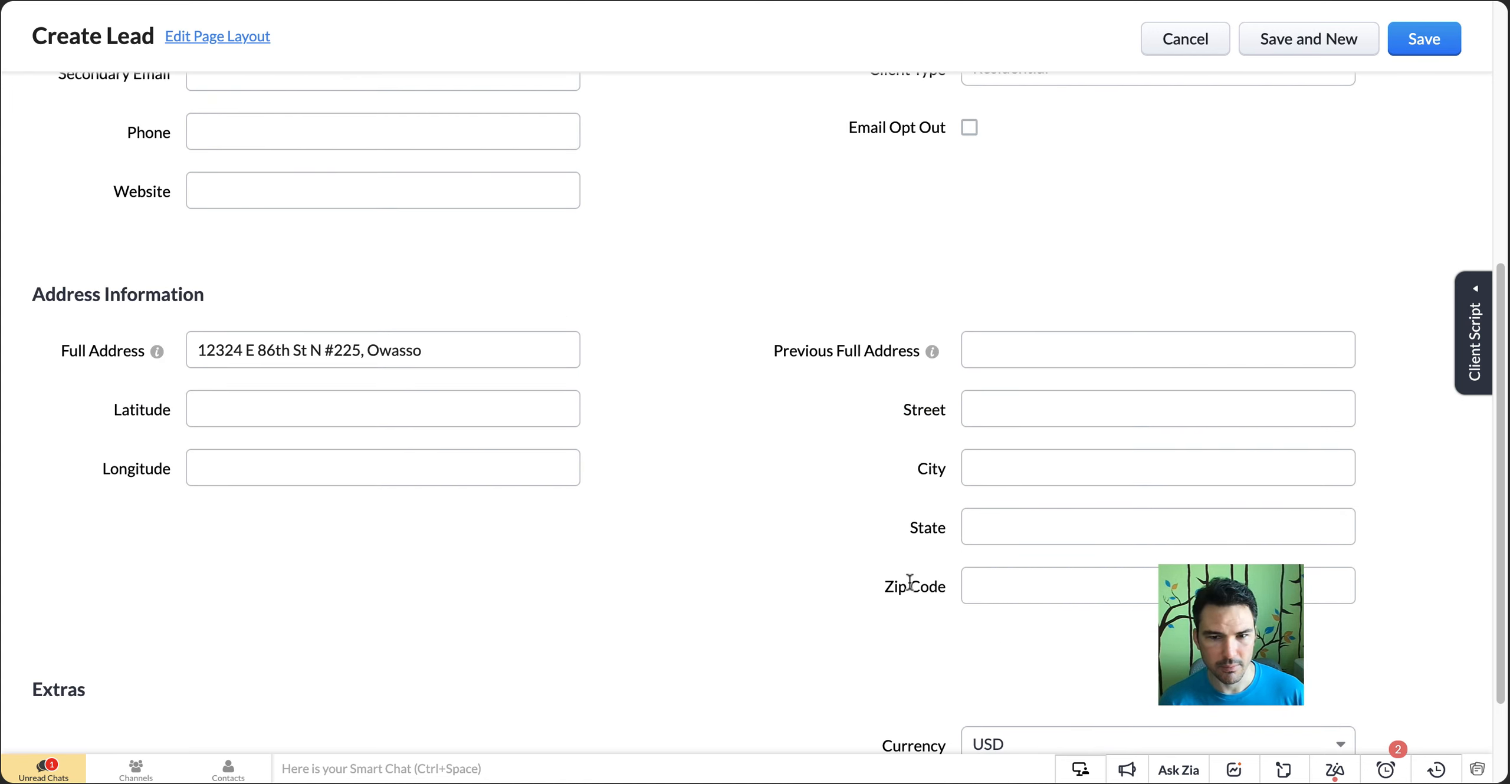
{"action": "left_click", "coordinate": [1413, 40]}
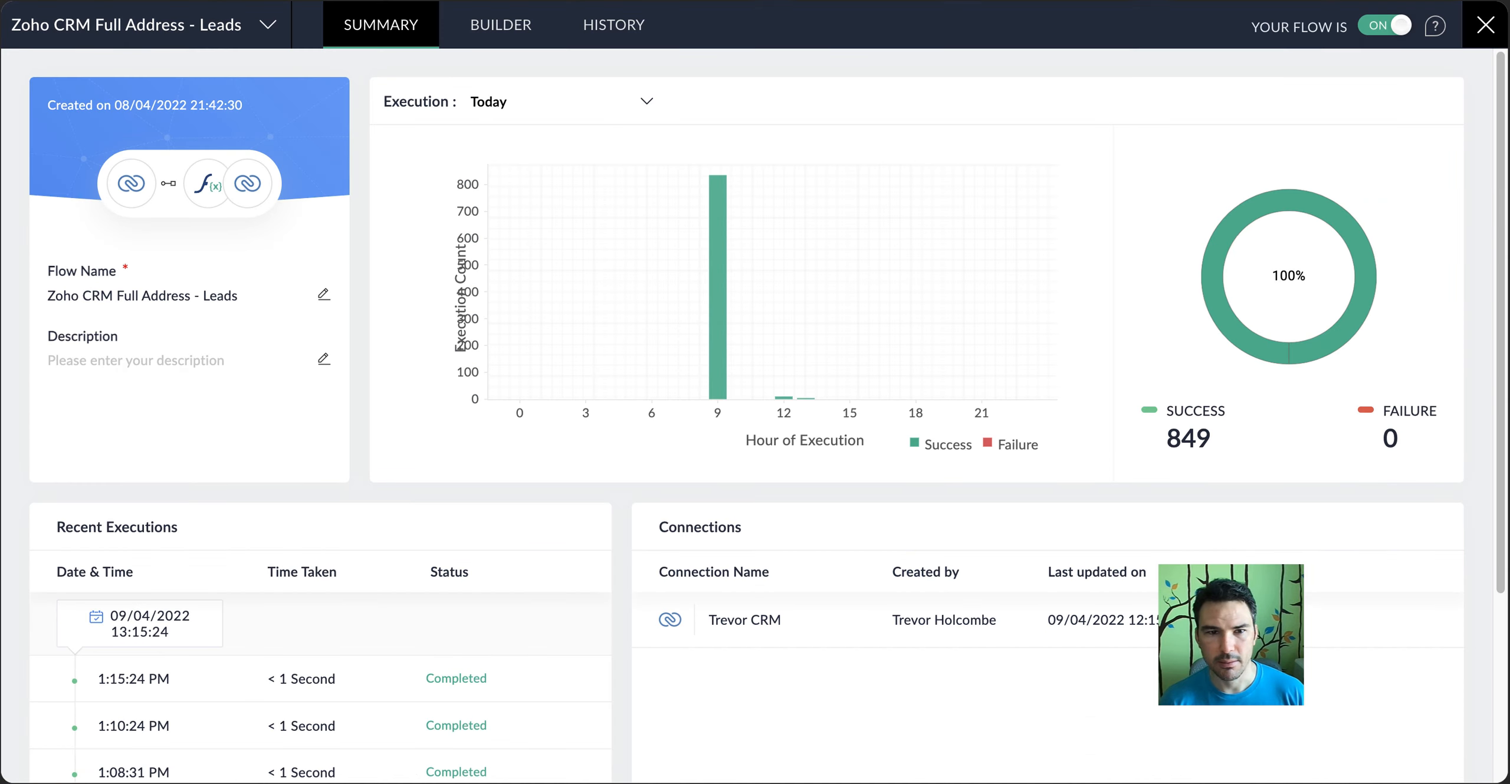
Check the address flow's execution history, and review the address information on the reloaded lead record
{"action": "left_click", "coordinate": [575, 32]}
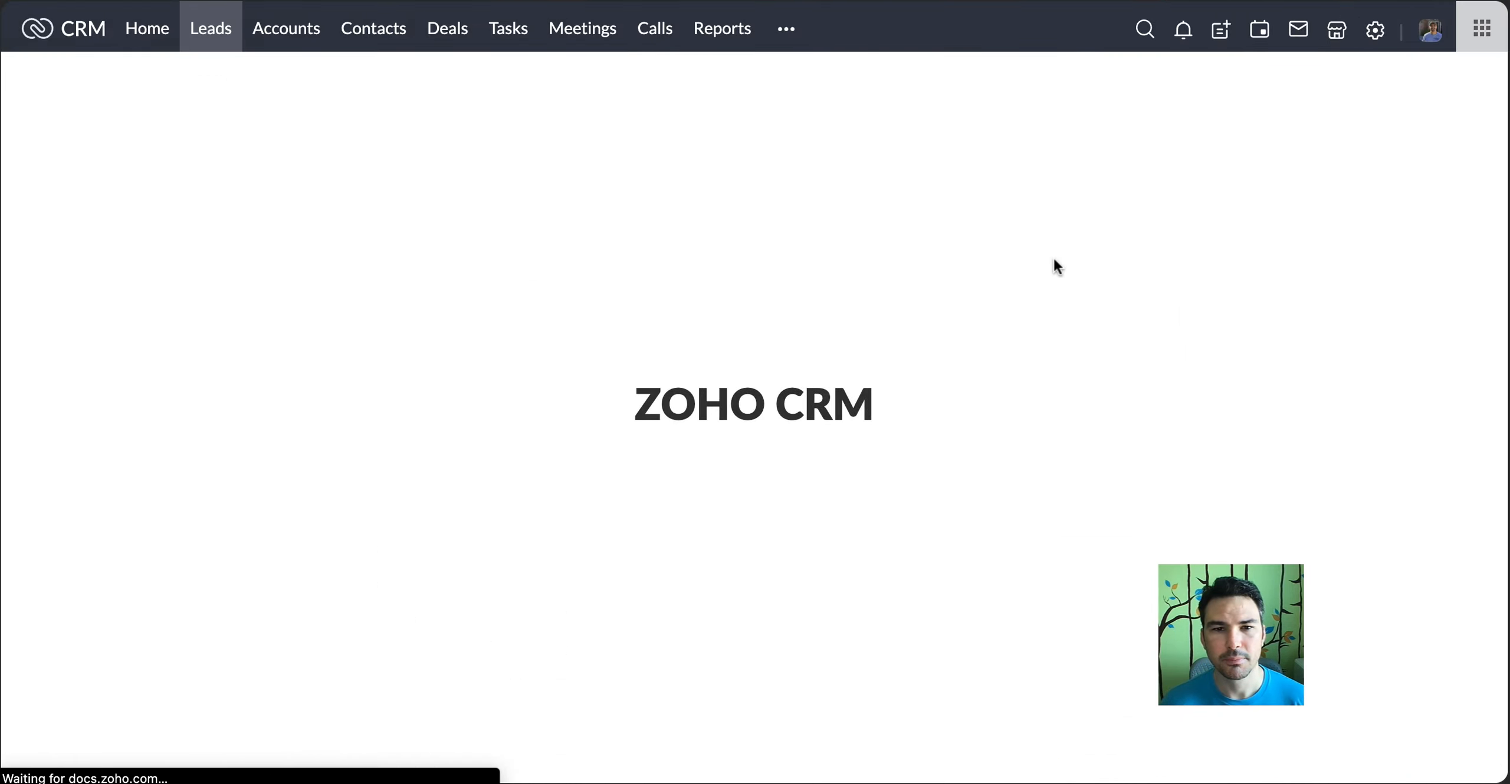
{"action": "scroll", "coordinate": [1053, 256], "scroll_direction": "down", "scroll_amount": 10}
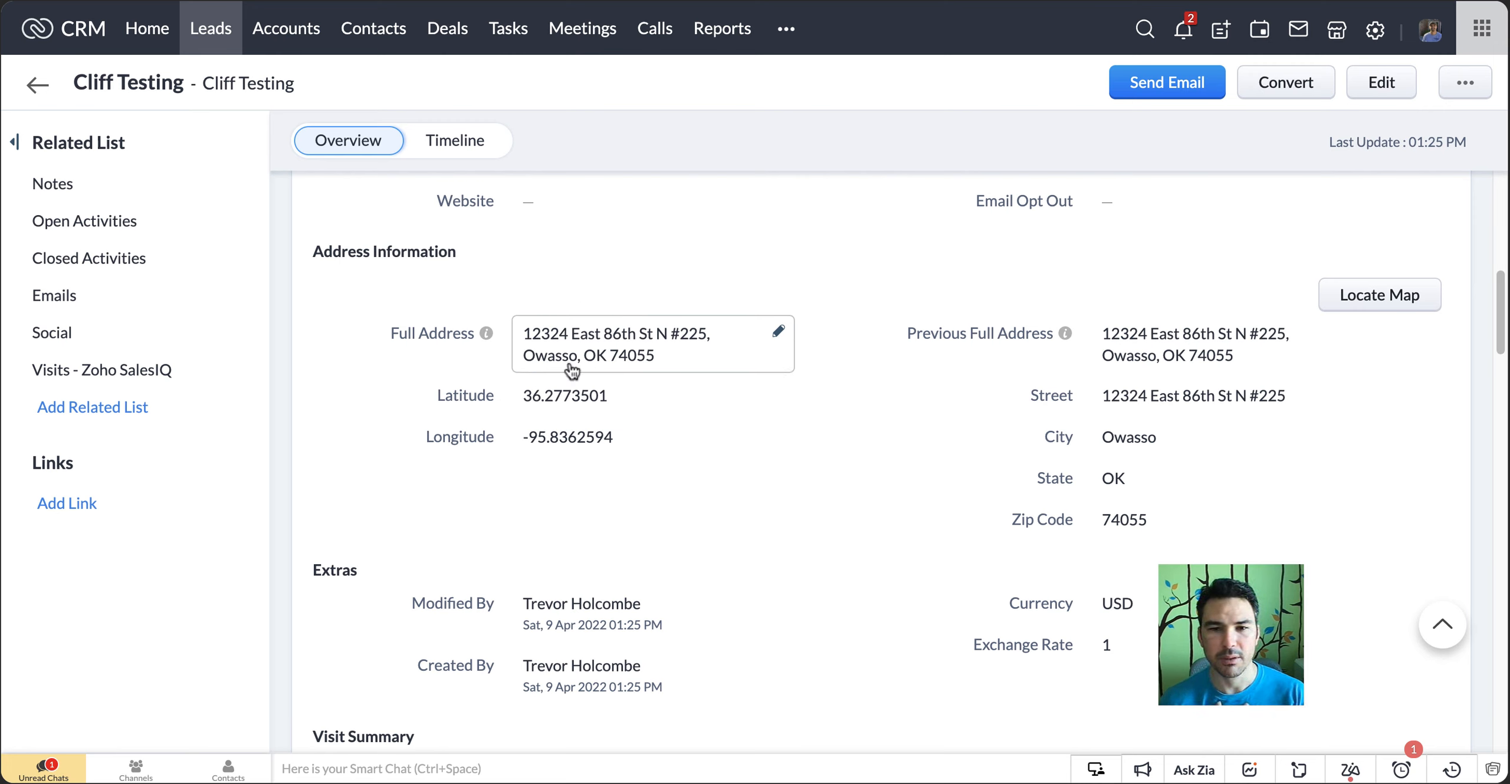
{"action": "scroll", "coordinate": [952, 524], "scroll_direction": "up", "scroll_amount": 15}
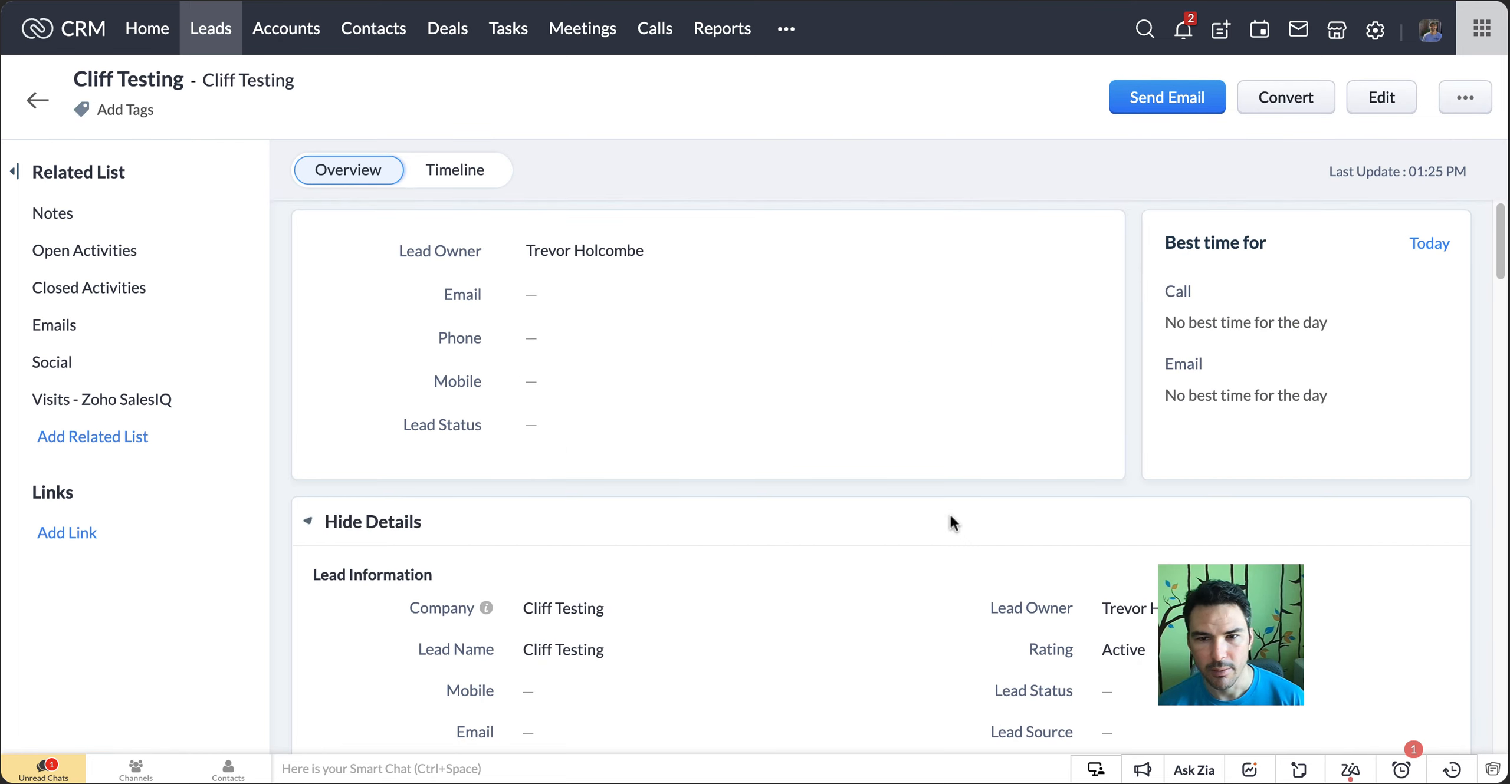
Reassign the lead to the second user in the owner list, without sending an email notification
{"action": "left_click", "coordinate": [1126, 608]}
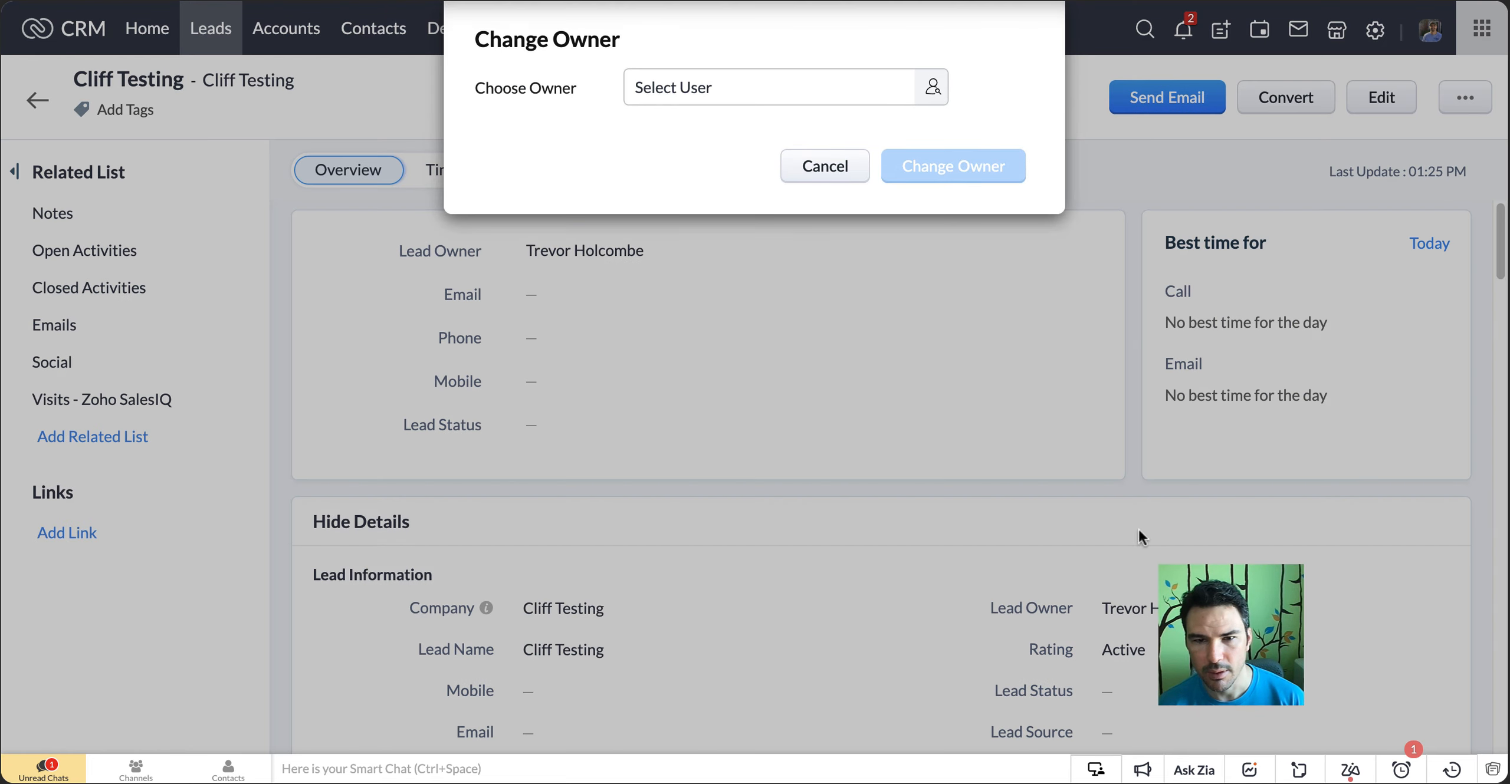
{"action": "left_click", "coordinate": [827, 89]}
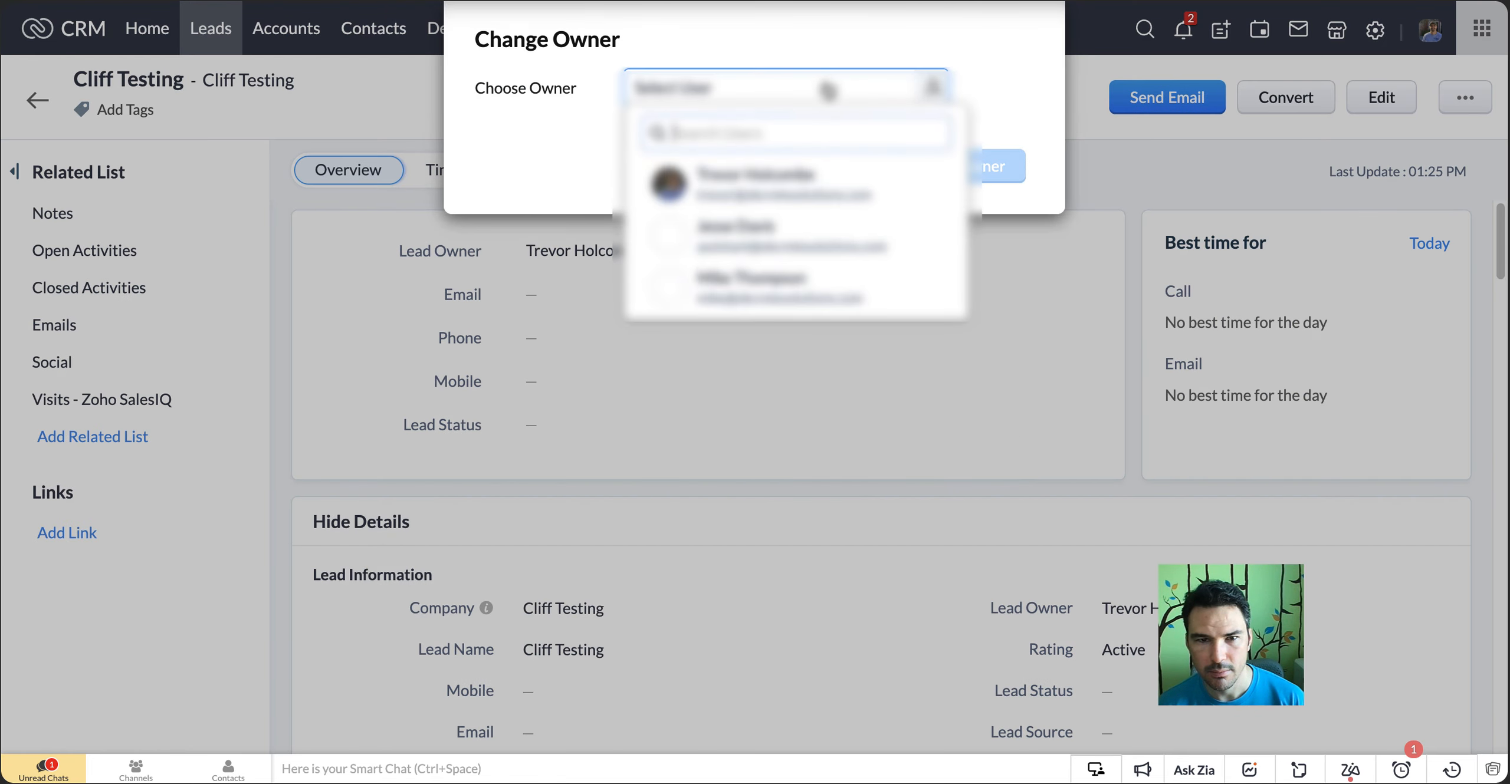
{"action": "left_click", "coordinate": [727, 237]}
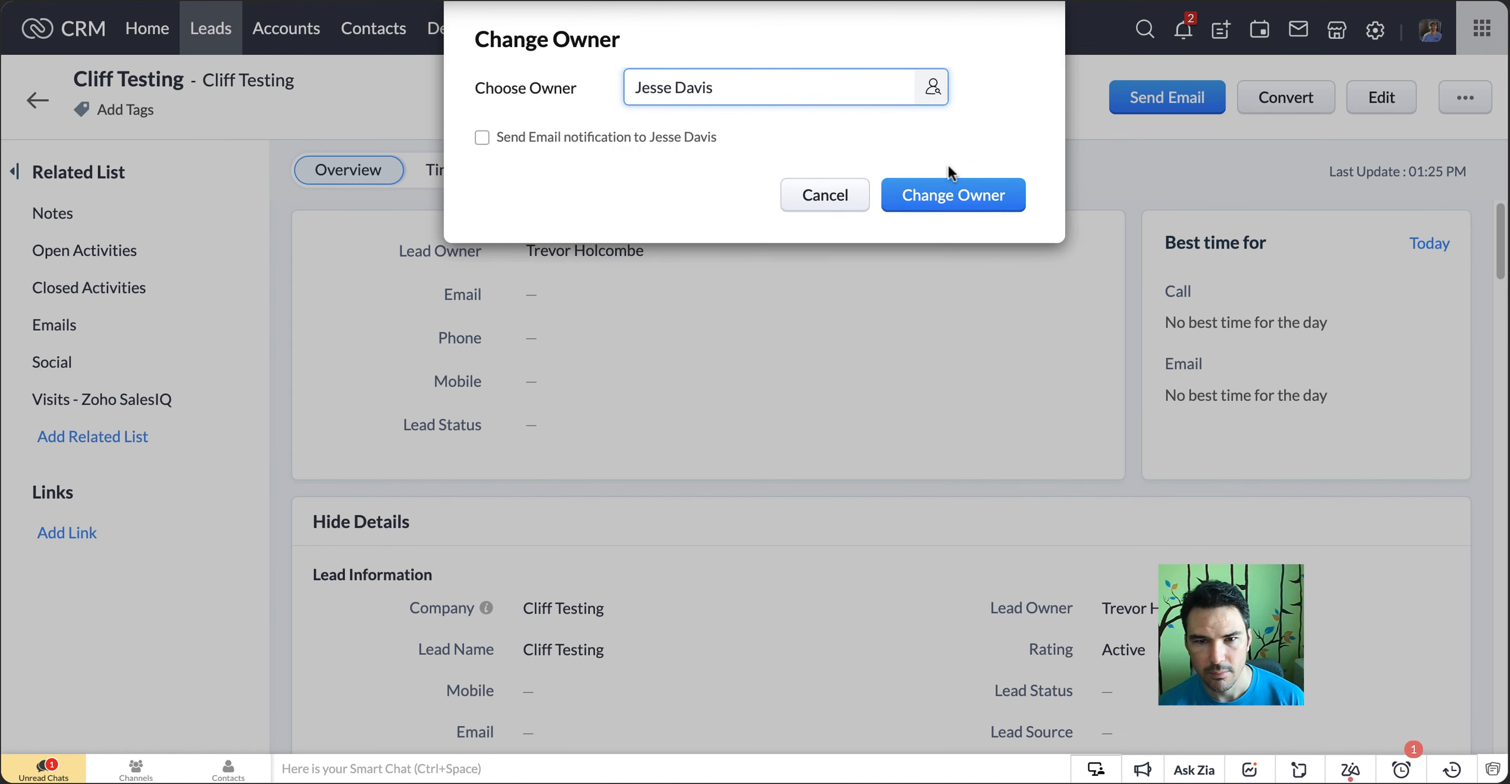
{"action": "left_click", "coordinate": [947, 198]}
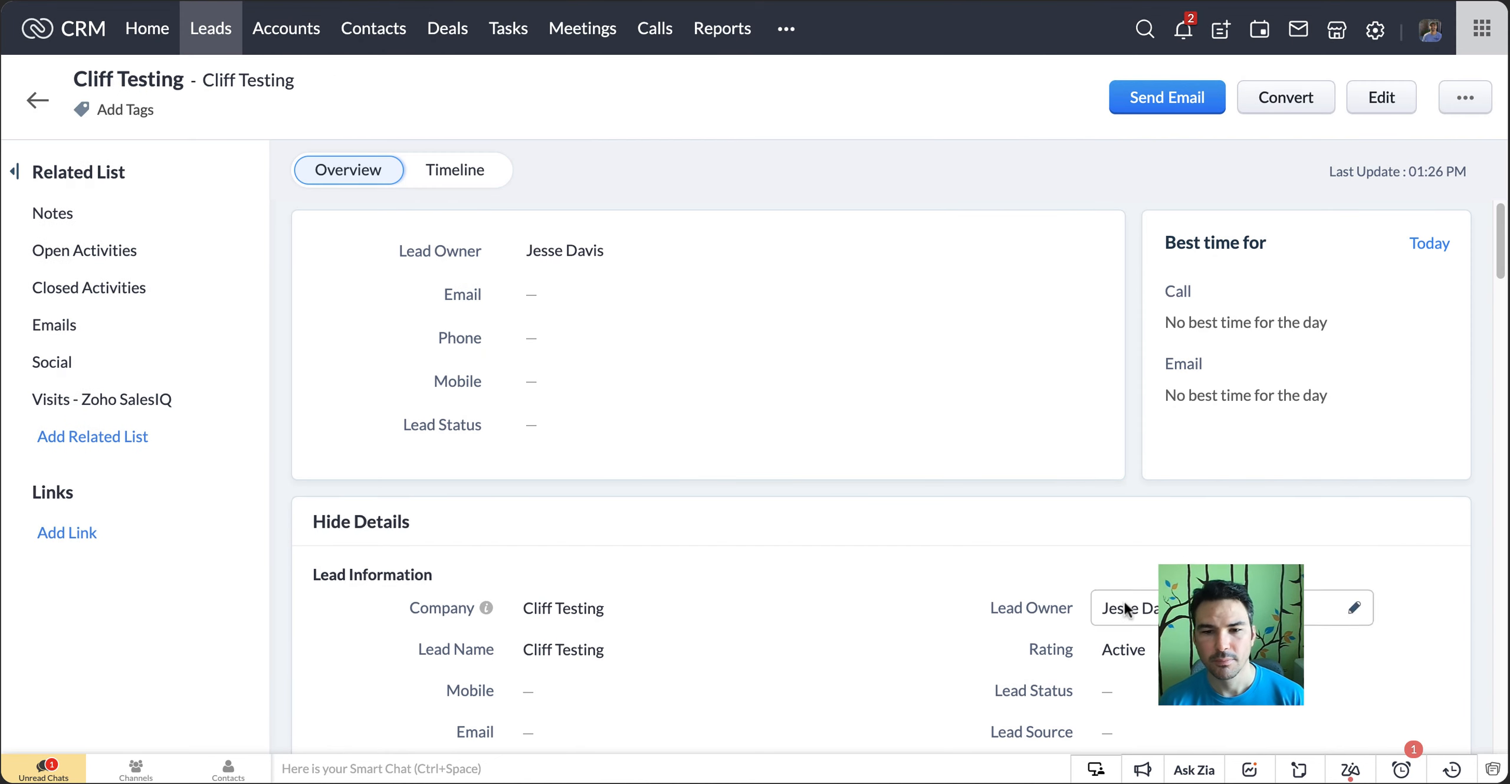
Switch to the other user's CRM session, open the same lead there and examine which address fields are locked
{"action": "key", "text": "ctrl+Tab"}
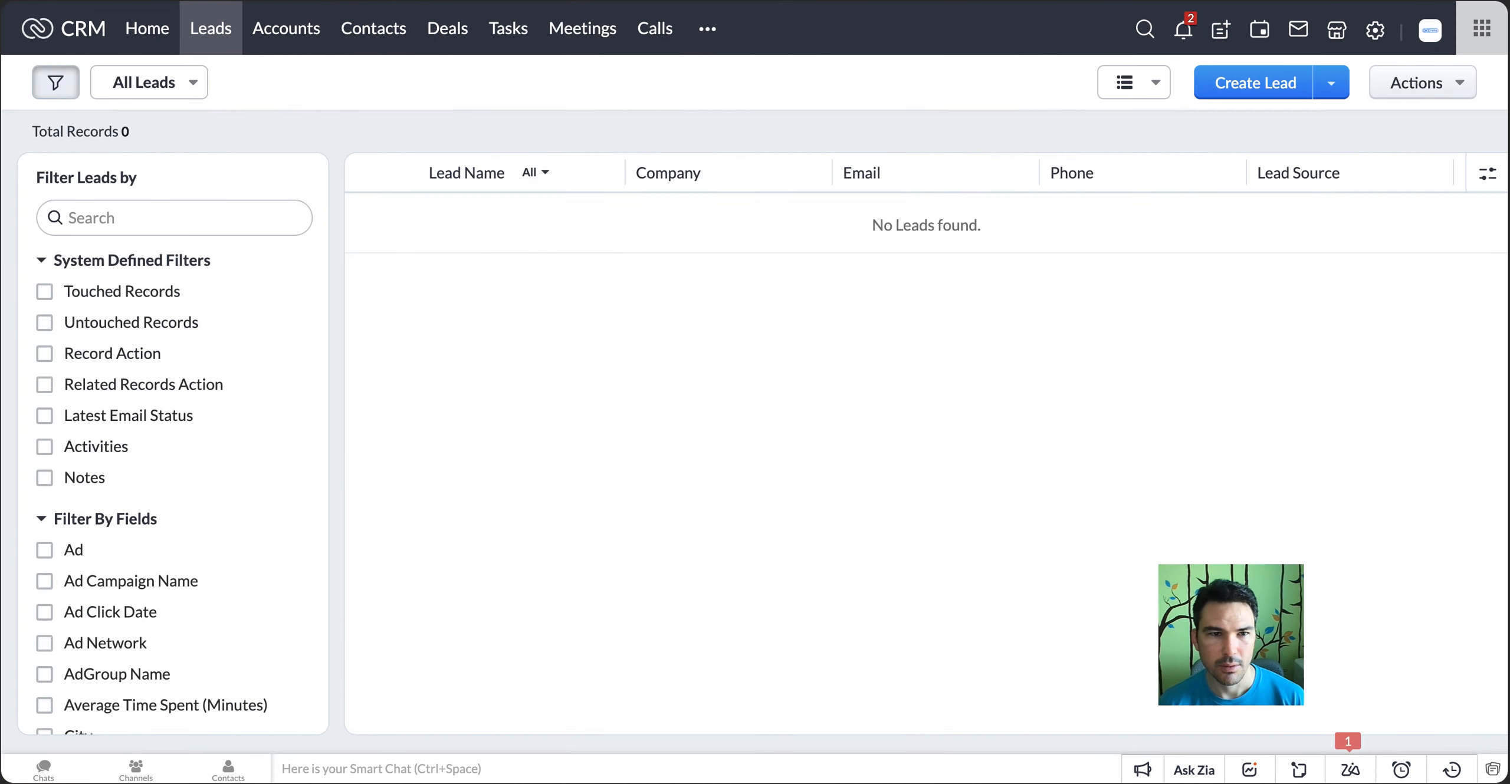
{"action": "right_click", "coordinate": [283, 0]}
{"action": "left_click", "coordinate": [425, 85]}
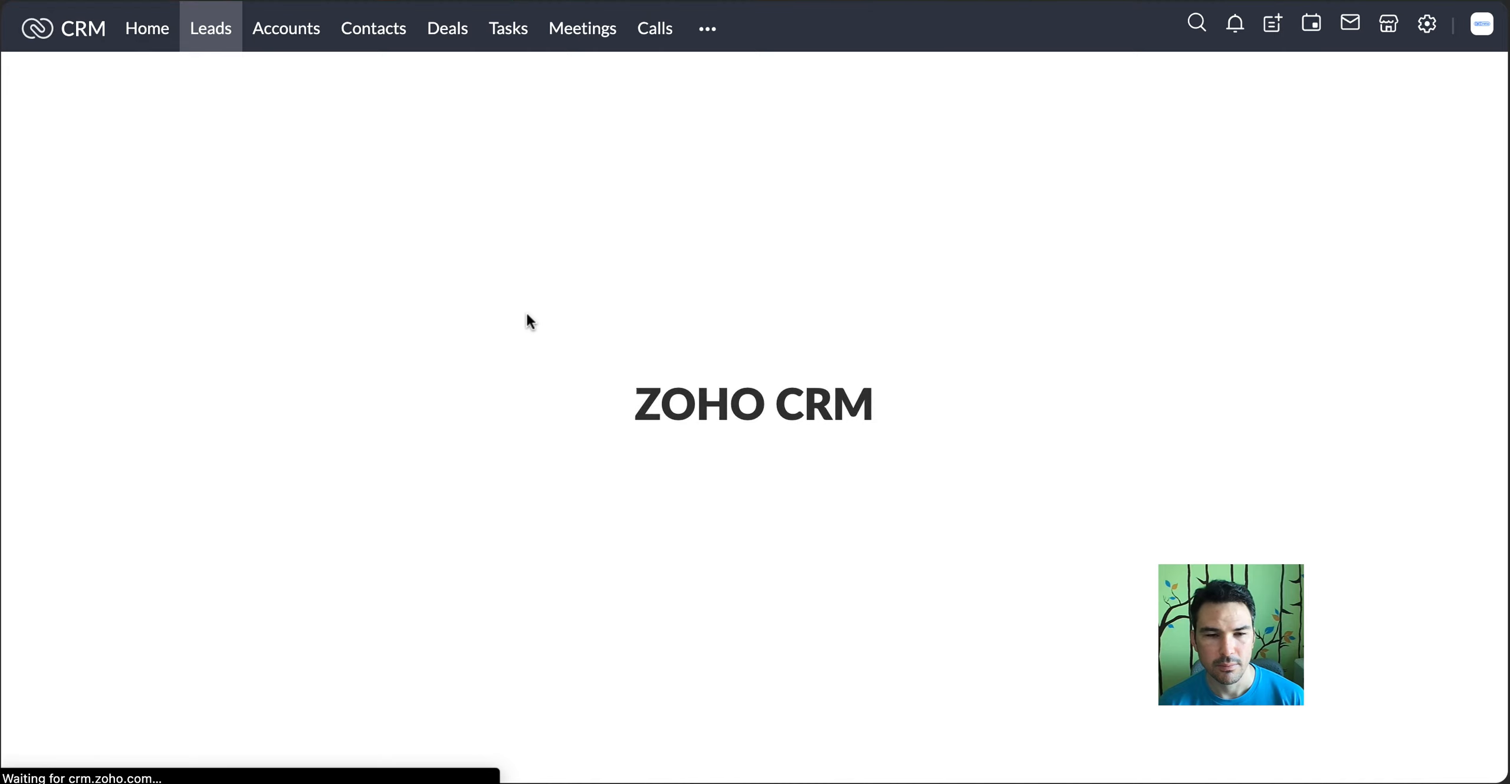
{"action": "scroll", "coordinate": [802, 262], "scroll_direction": "down", "scroll_amount": 10}
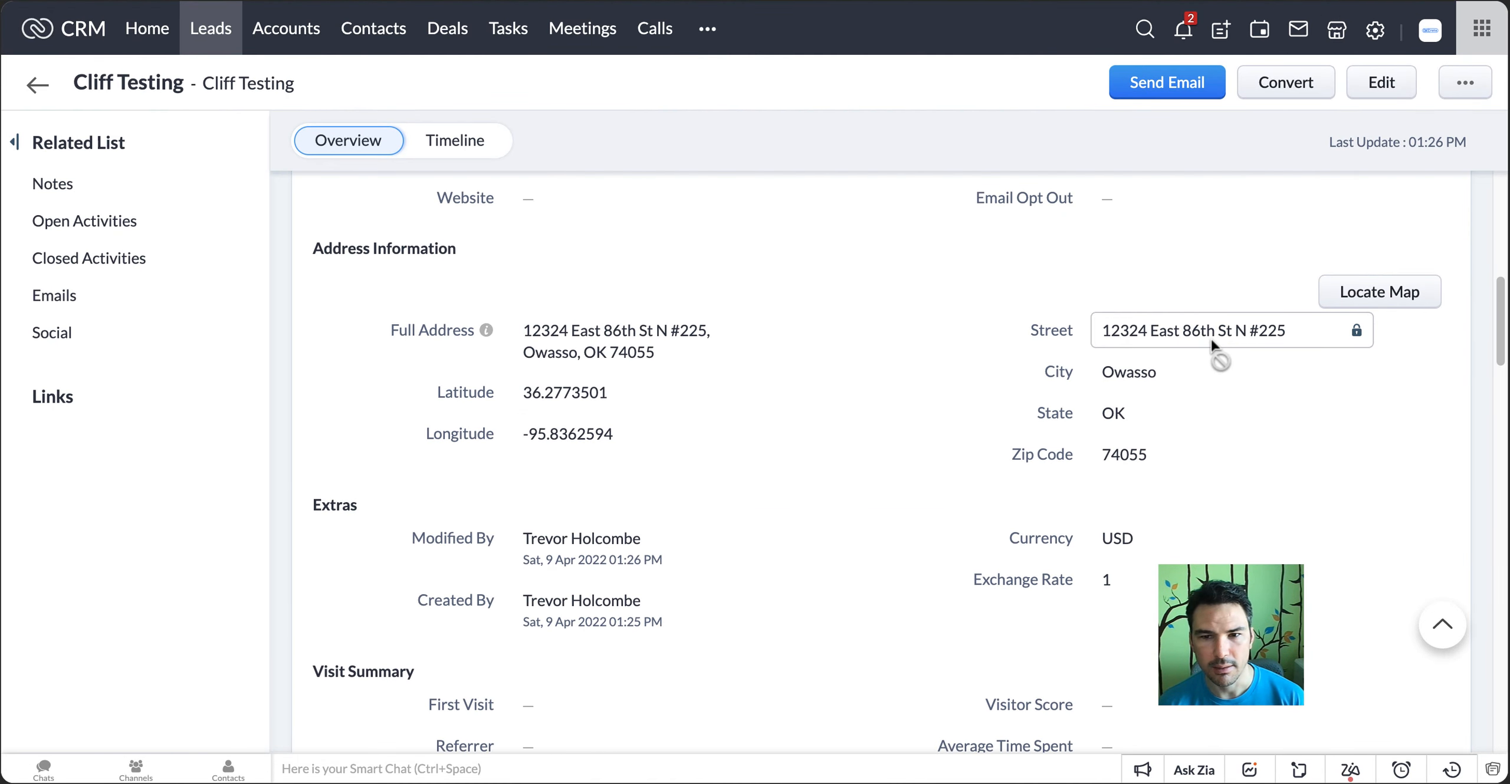
{"action": "left_click_drag", "start_coordinate": [1202, 415], "coordinate": [1196, 446]}
{"action": "left_click", "coordinate": [1194, 445]}
{"action": "right_click", "coordinate": [844, 365]}
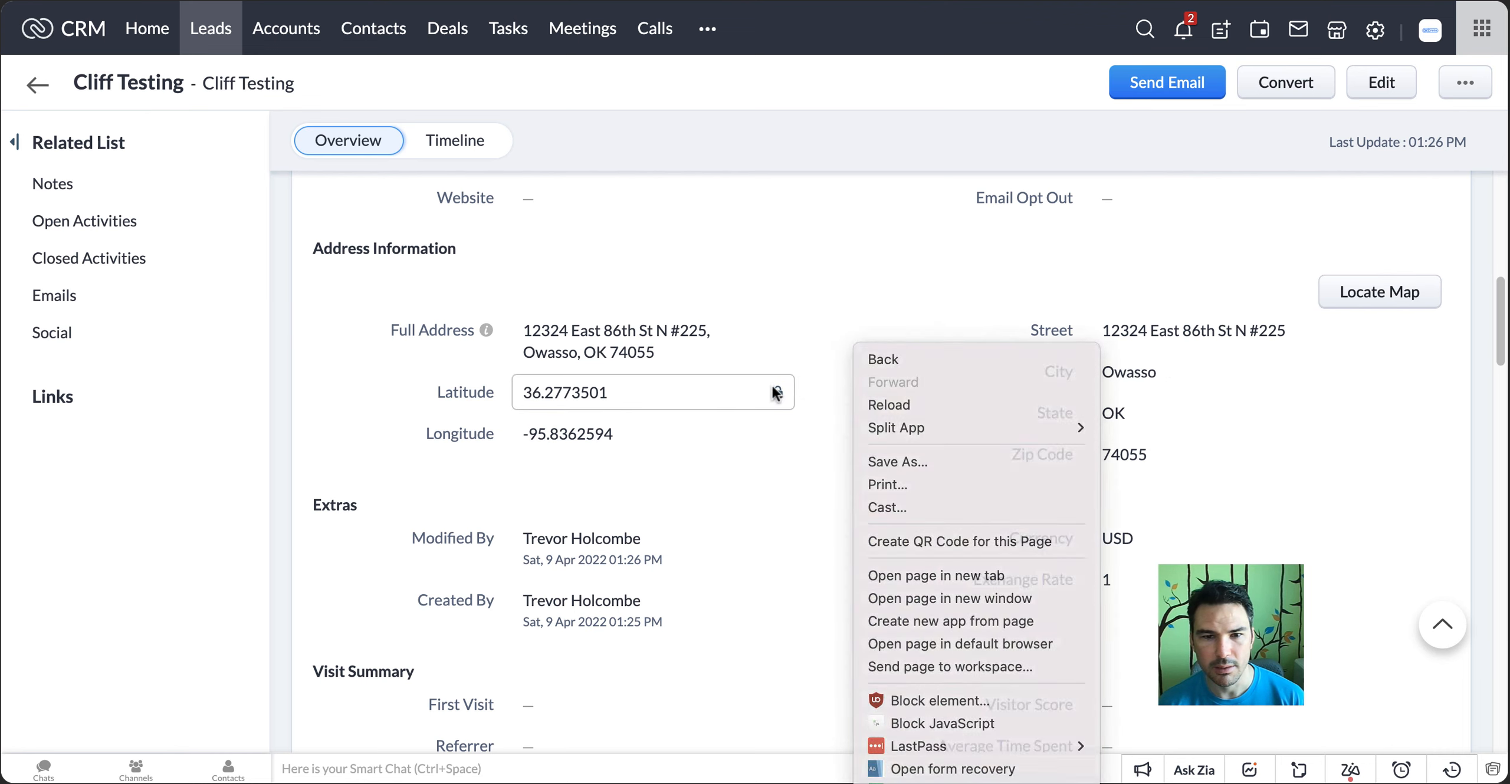
{"action": "left_click", "coordinate": [771, 386]}
{"action": "scroll", "coordinate": [587, 436], "scroll_direction": "up", "scroll_amount": 2}
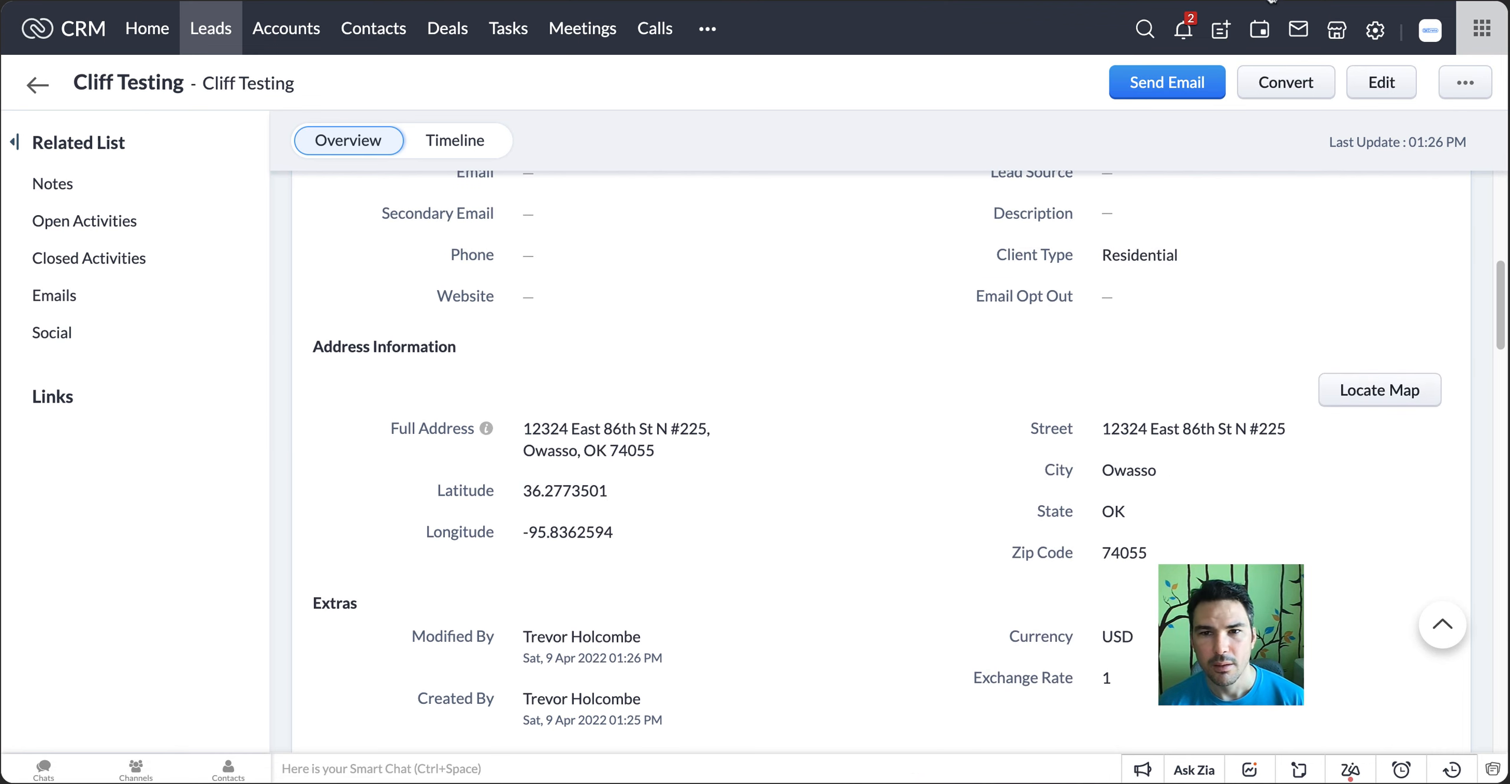
Return to the first CRM session and replace the lead's full address with the Washington address from the clipboard history
{"action": "left_click", "coordinate": [1139, 1]}
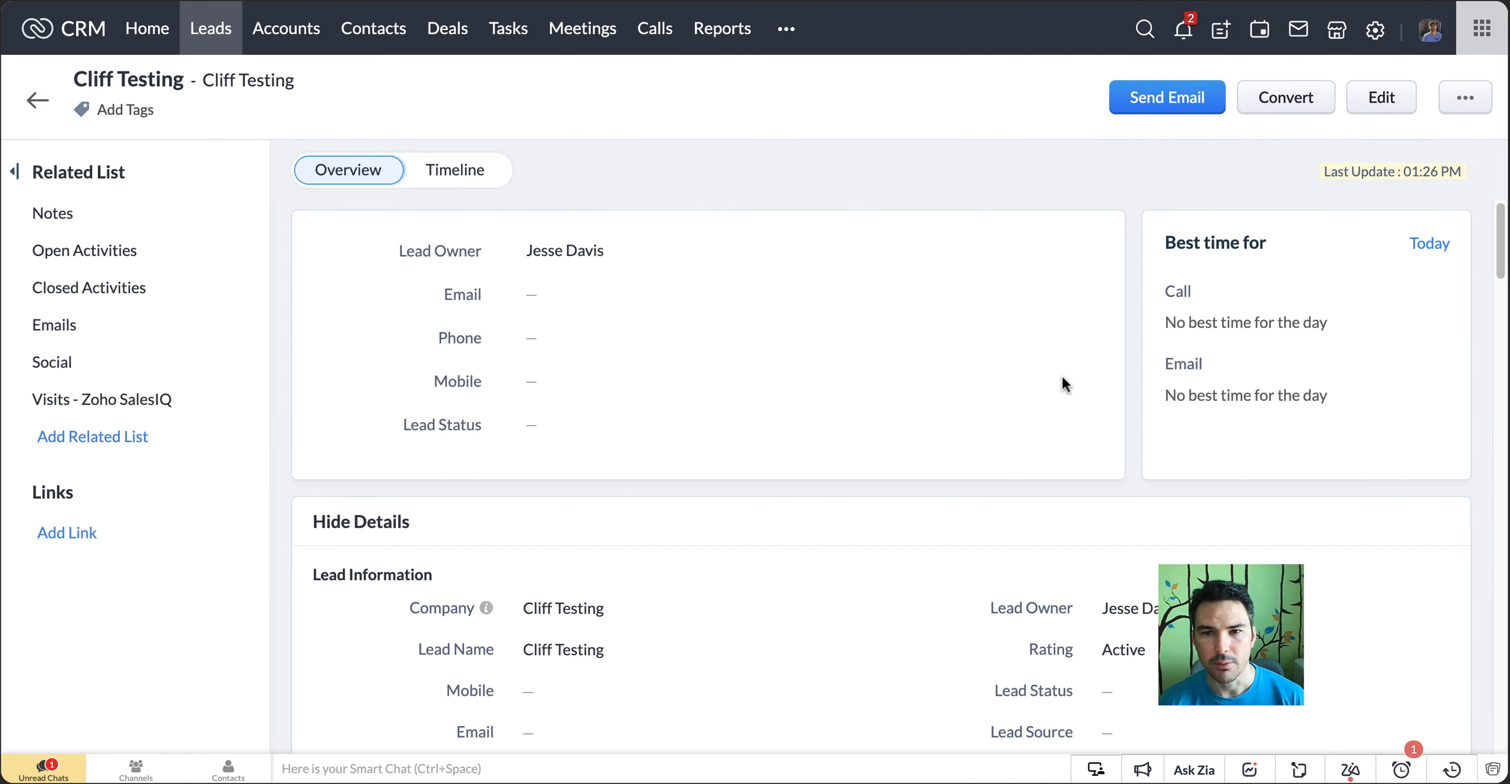
{"action": "scroll", "coordinate": [998, 213], "scroll_direction": "down", "scroll_amount": 12}
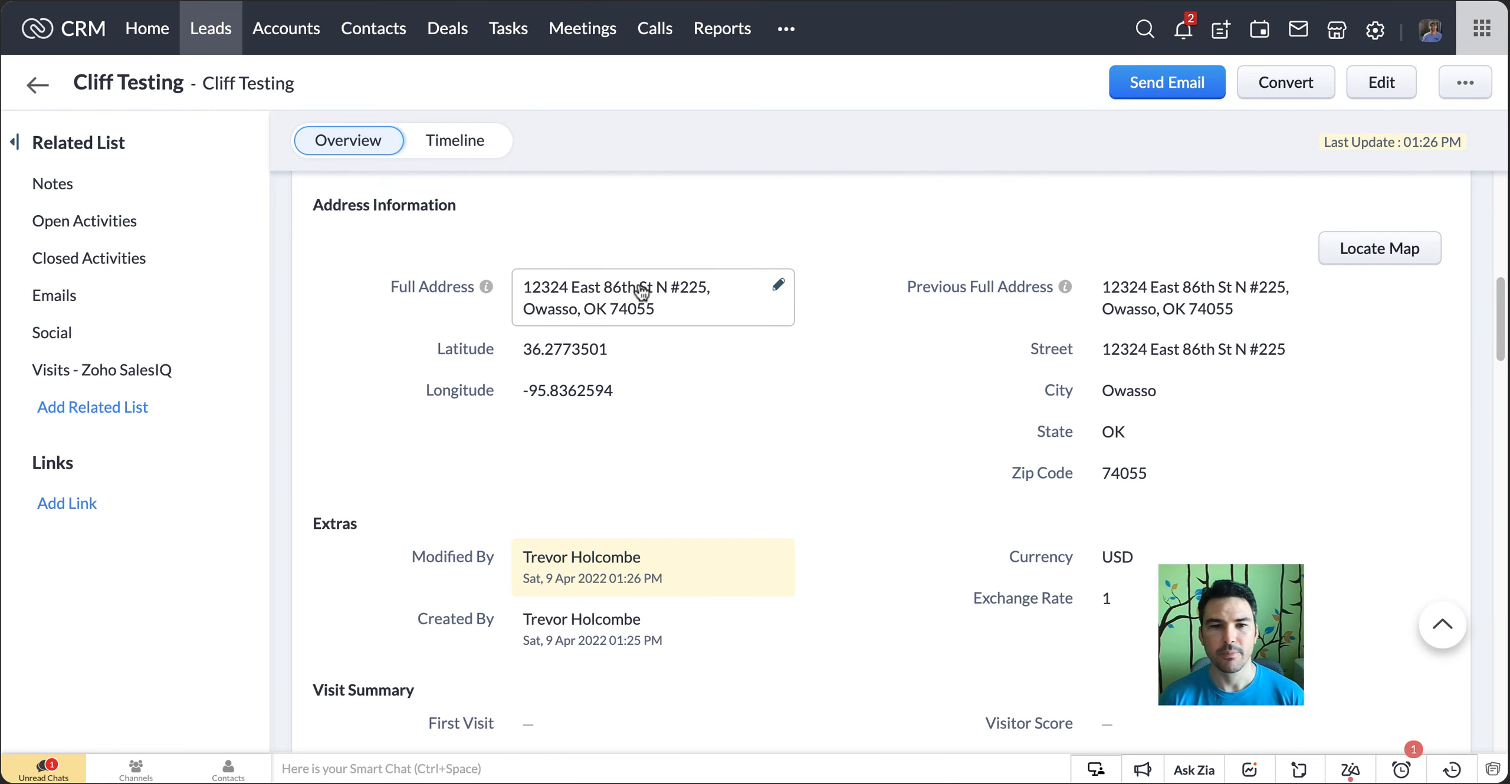
{"action": "left_click", "coordinate": [641, 291]}
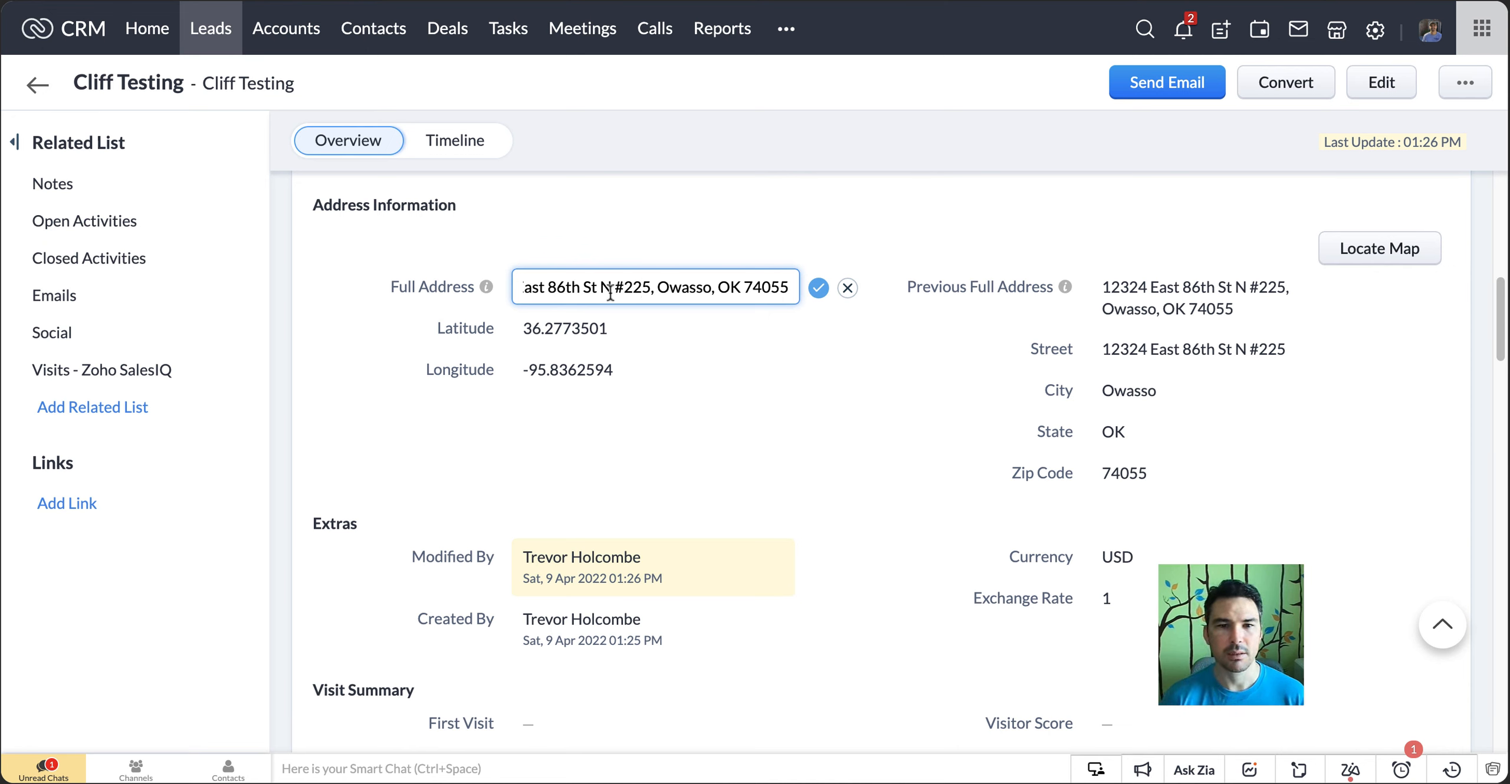
{"action": "key", "text": "alt+super+c"}
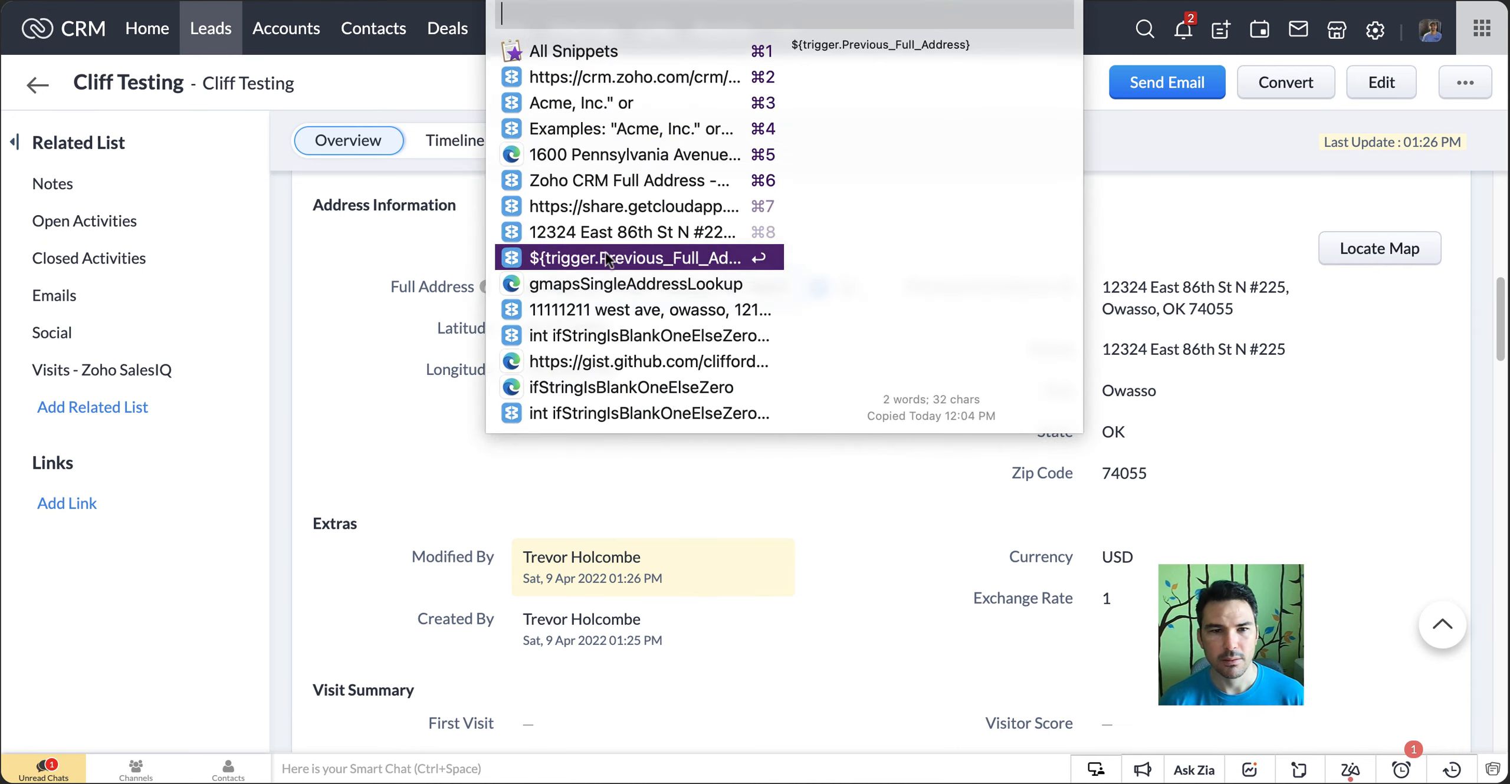
{"action": "left_click", "coordinate": [601, 155]}
{"action": "key", "text": "super+a"}
{"action": "type", "text": "1600 Pennsylvania Avenue NW, Washington, DC 20500"}
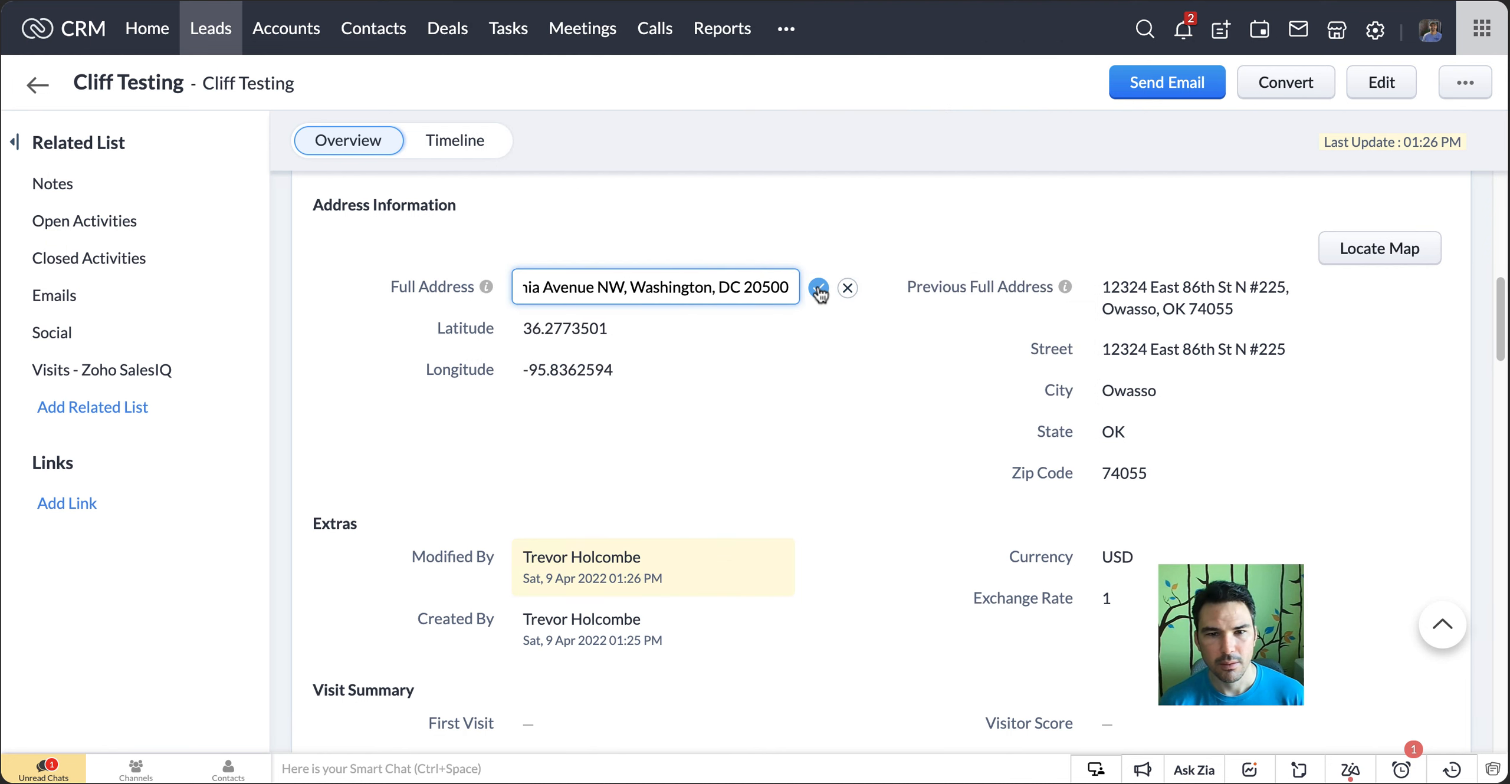
{"action": "key", "text": "BackSpace"}
{"action": "key", "text": "BackSpace"}
{"action": "key", "text": "BackSpace"}
{"action": "key", "text": "BackSpace"}
{"action": "key", "text": "BackSpace"}
{"action": "key", "text": "BackSpace"}
{"action": "key", "text": "BackSpace"}
{"action": "key", "text": "BackSpace"}
{"action": "key", "text": "BackSpace"}
{"action": "key", "text": "BackSpace"}
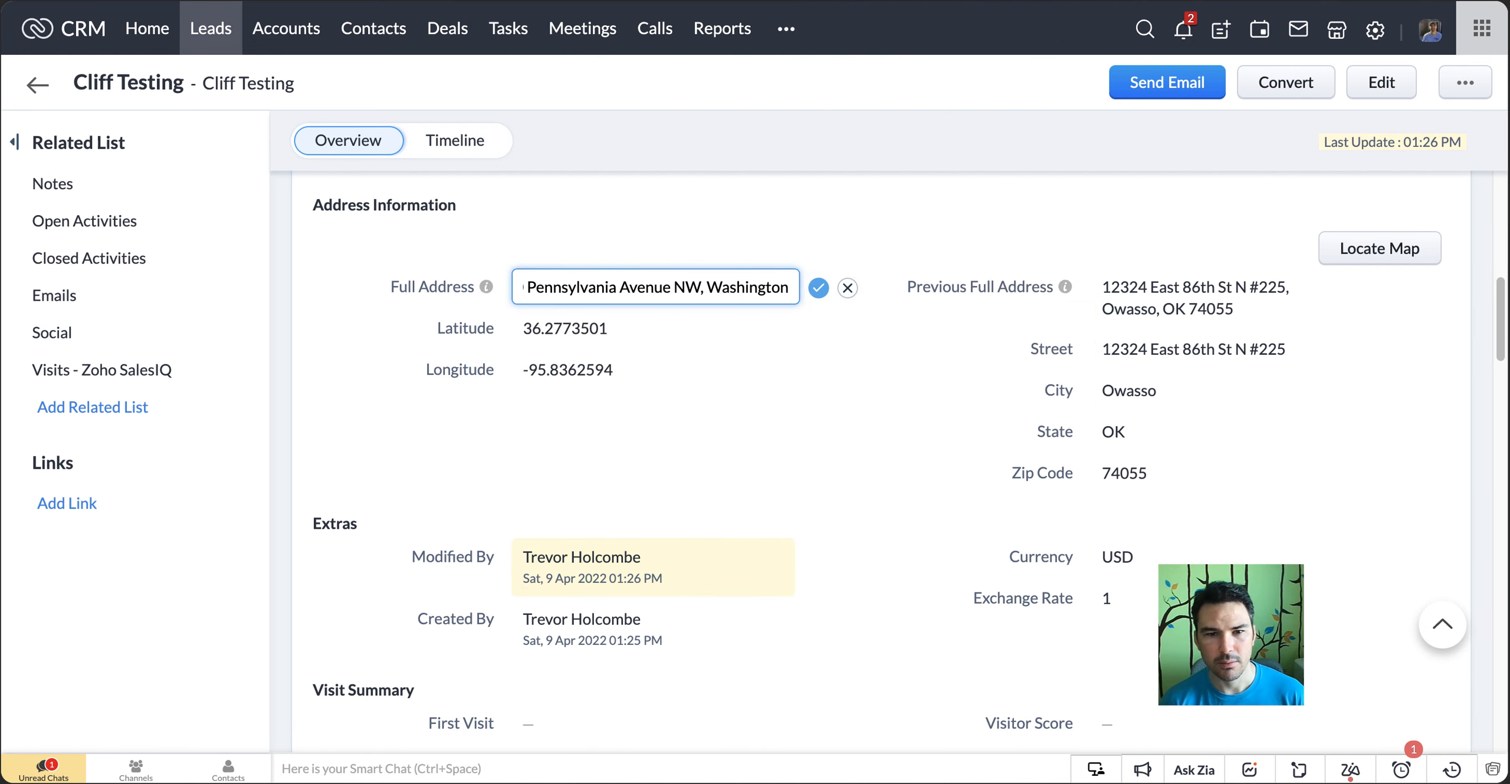
{"action": "key", "text": "BackSpace"}
{"action": "key", "text": "BackSpace"}
{"action": "key", "text": "BackSpace"}
{"action": "key", "text": "BackSpace"}
{"action": "key", "text": "BackSpace"}
{"action": "key", "text": "BackSpace"}
{"action": "key", "text": "BackSpace"}
{"action": "key", "text": "BackSpace"}
{"action": "key", "text": "BackSpace"}
{"action": "key", "text": "BackSpace"}
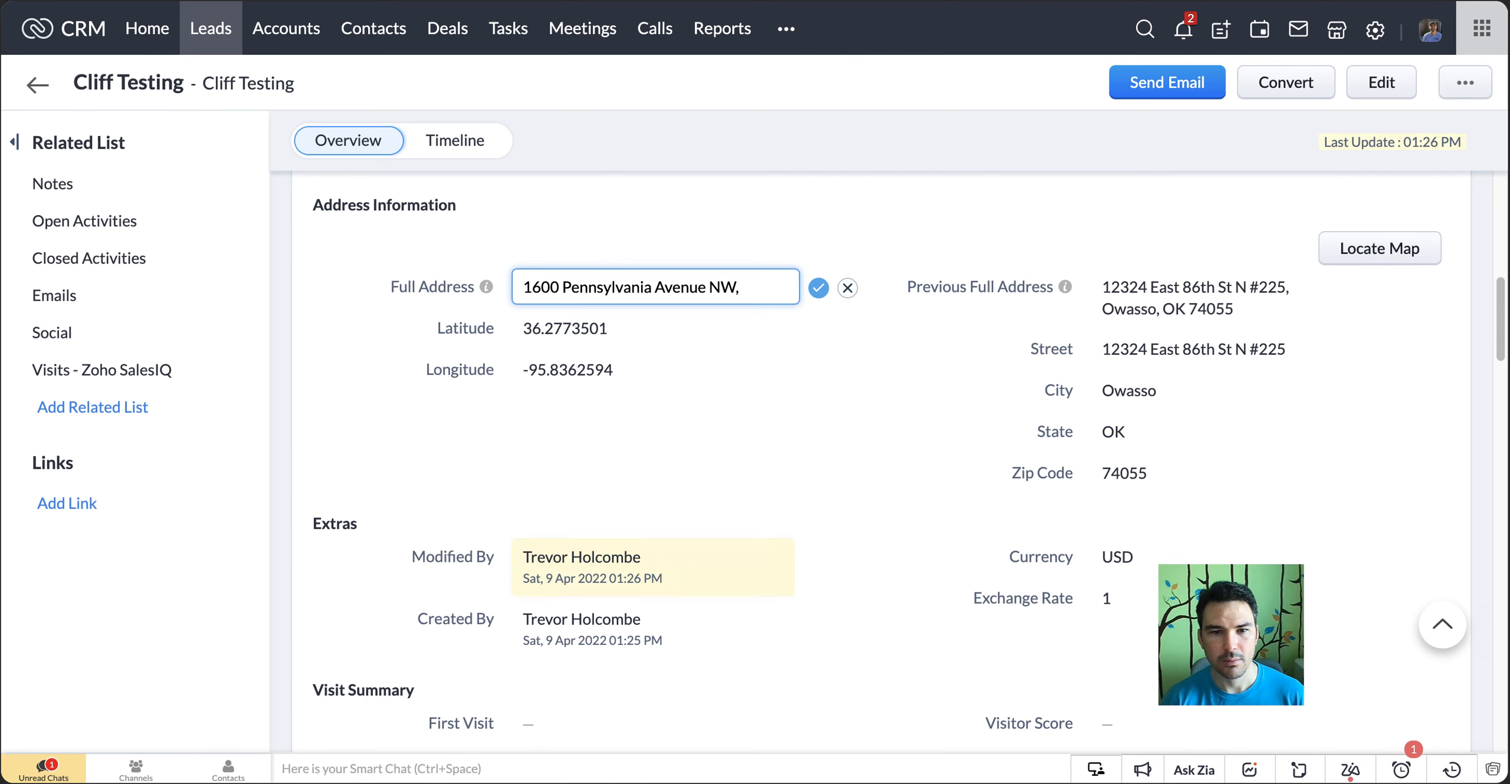
{"action": "key", "text": "super+a"}
{"action": "key", "text": "super+v"}
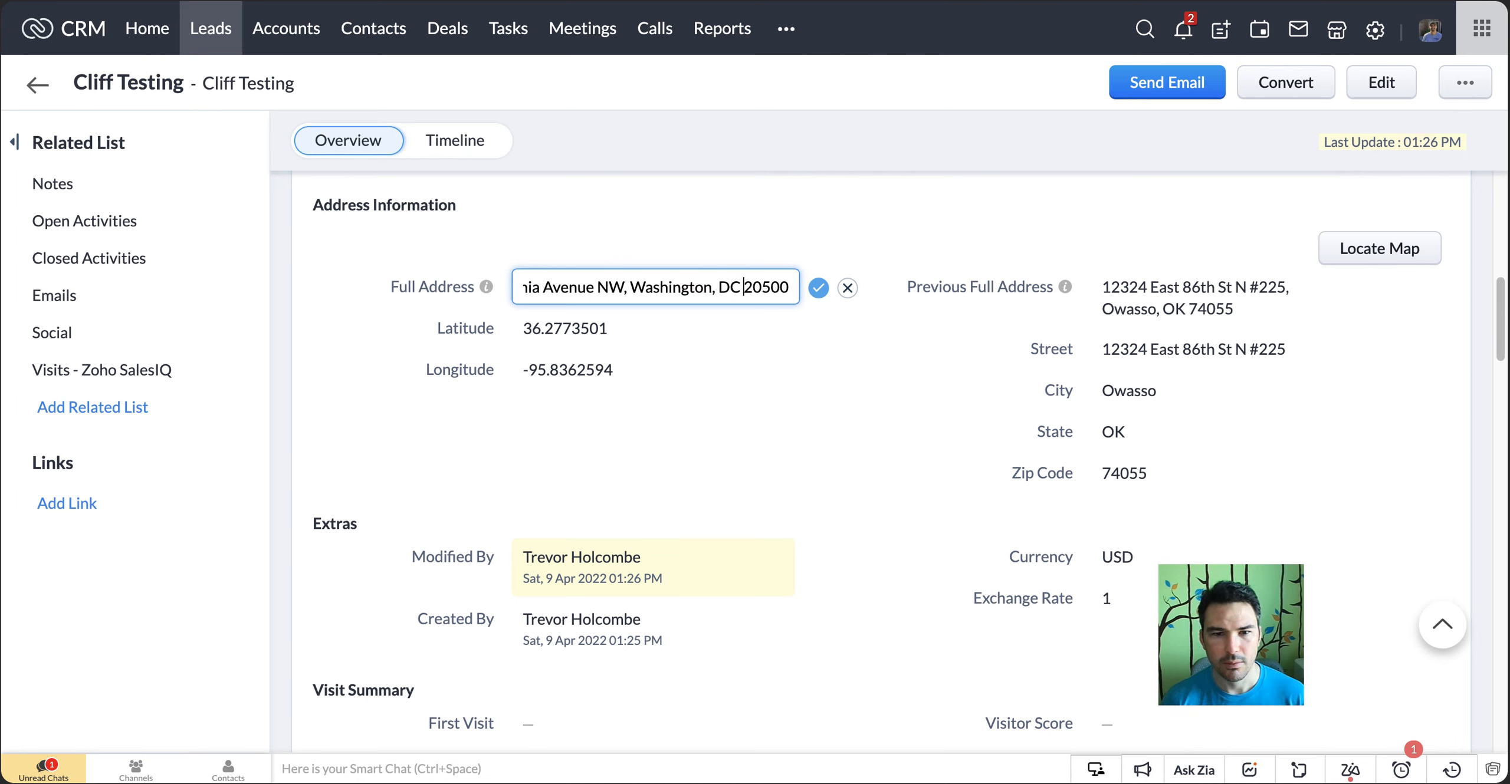
Remove the city and state from the full address, keeping the street and zip code, and save the change
{"action": "key", "text": "alt+shift+Left"}
{"action": "key", "text": "alt+shift+Left"}
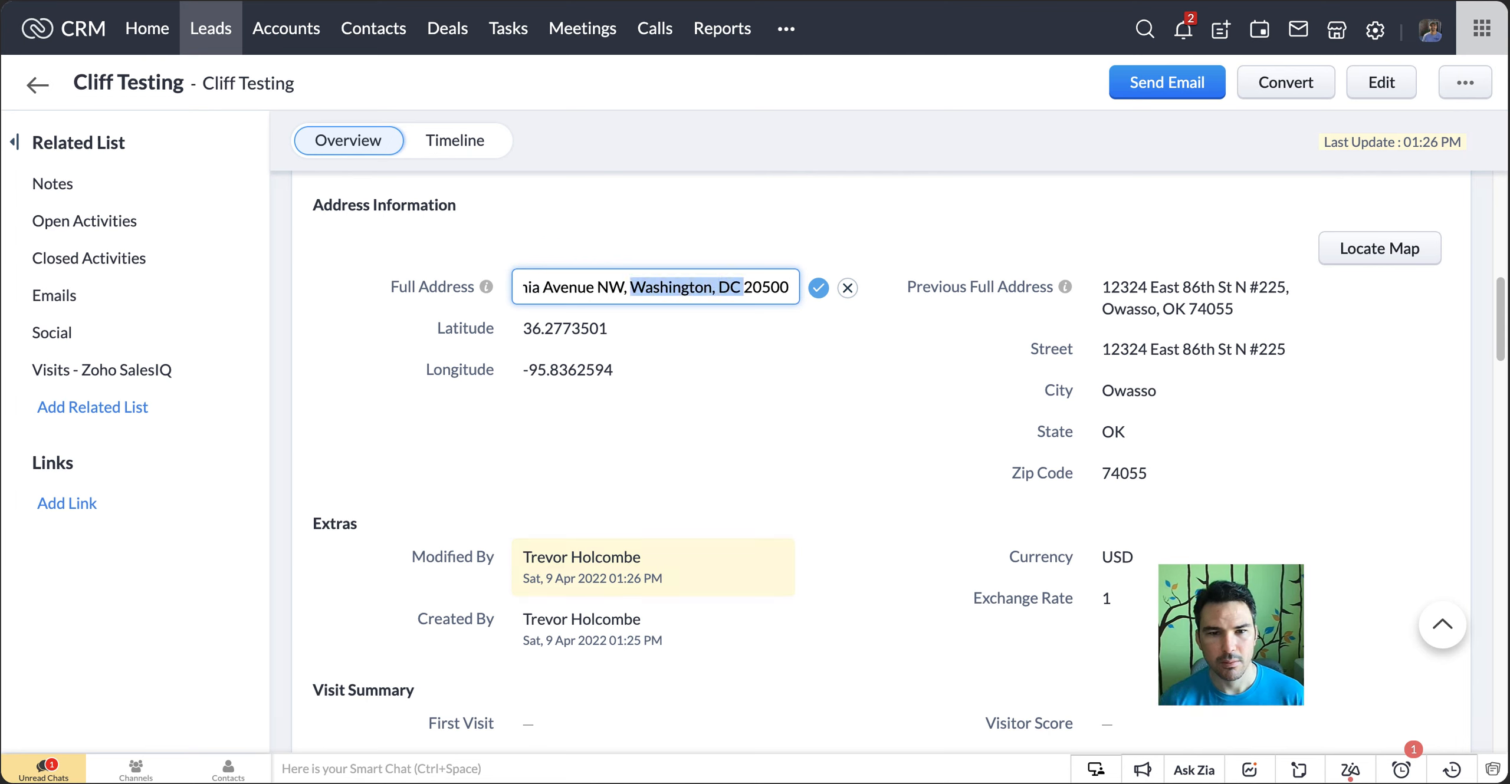
{"action": "key", "text": "BackSpace"}
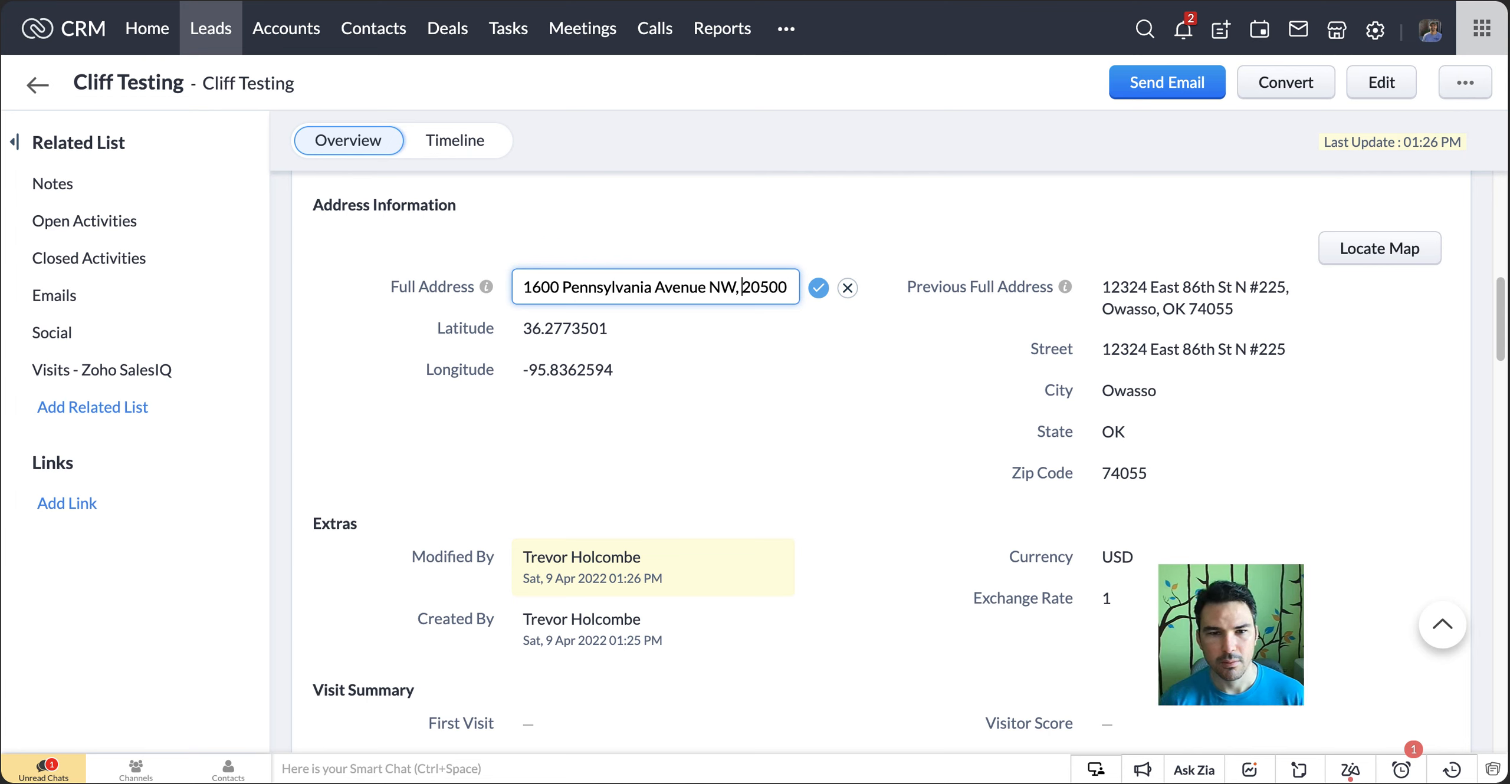
{"action": "left_click", "coordinate": [819, 288]}
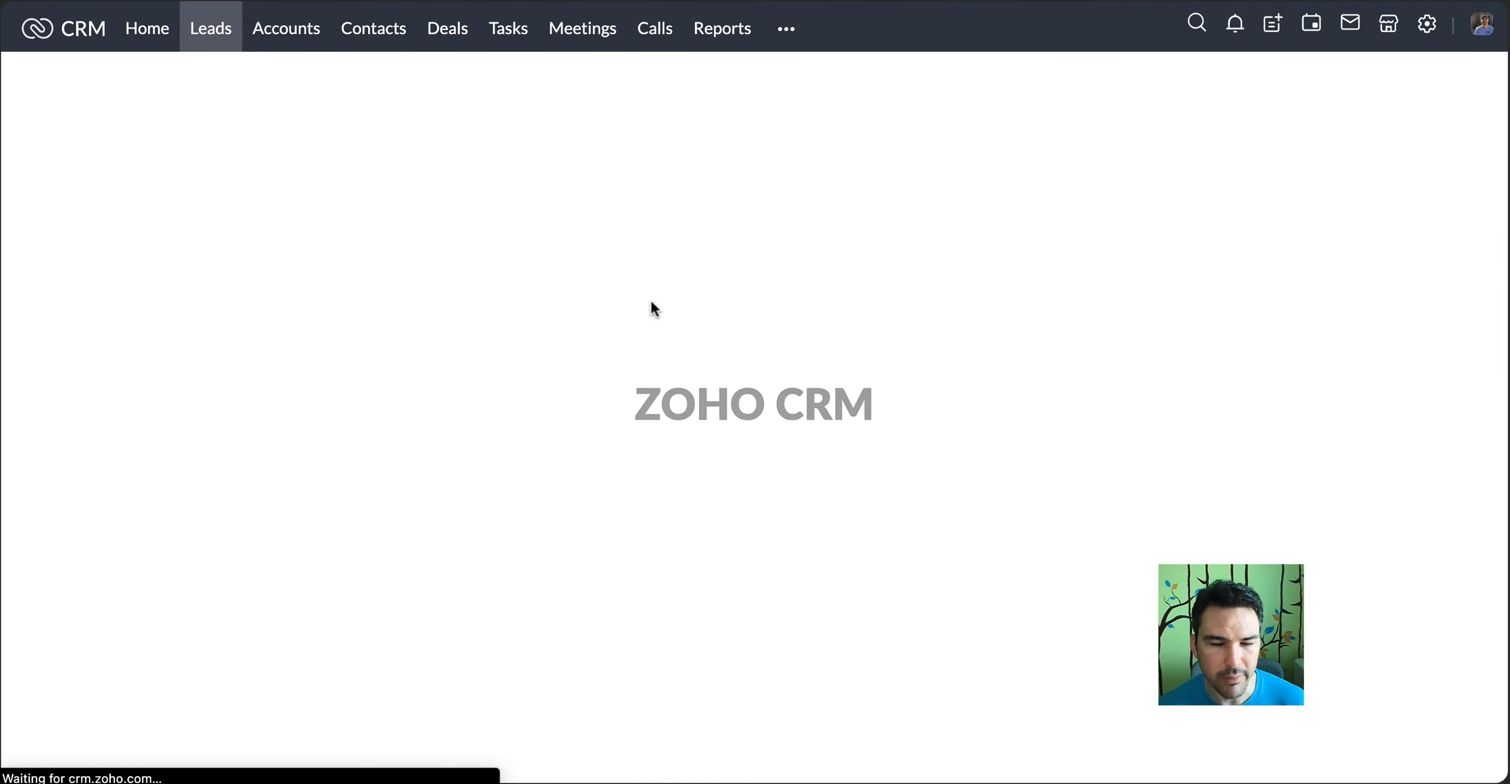
Clear the lead's full address and save the field empty
{"action": "scroll", "coordinate": [652, 309], "scroll_direction": "down", "scroll_amount": 10}
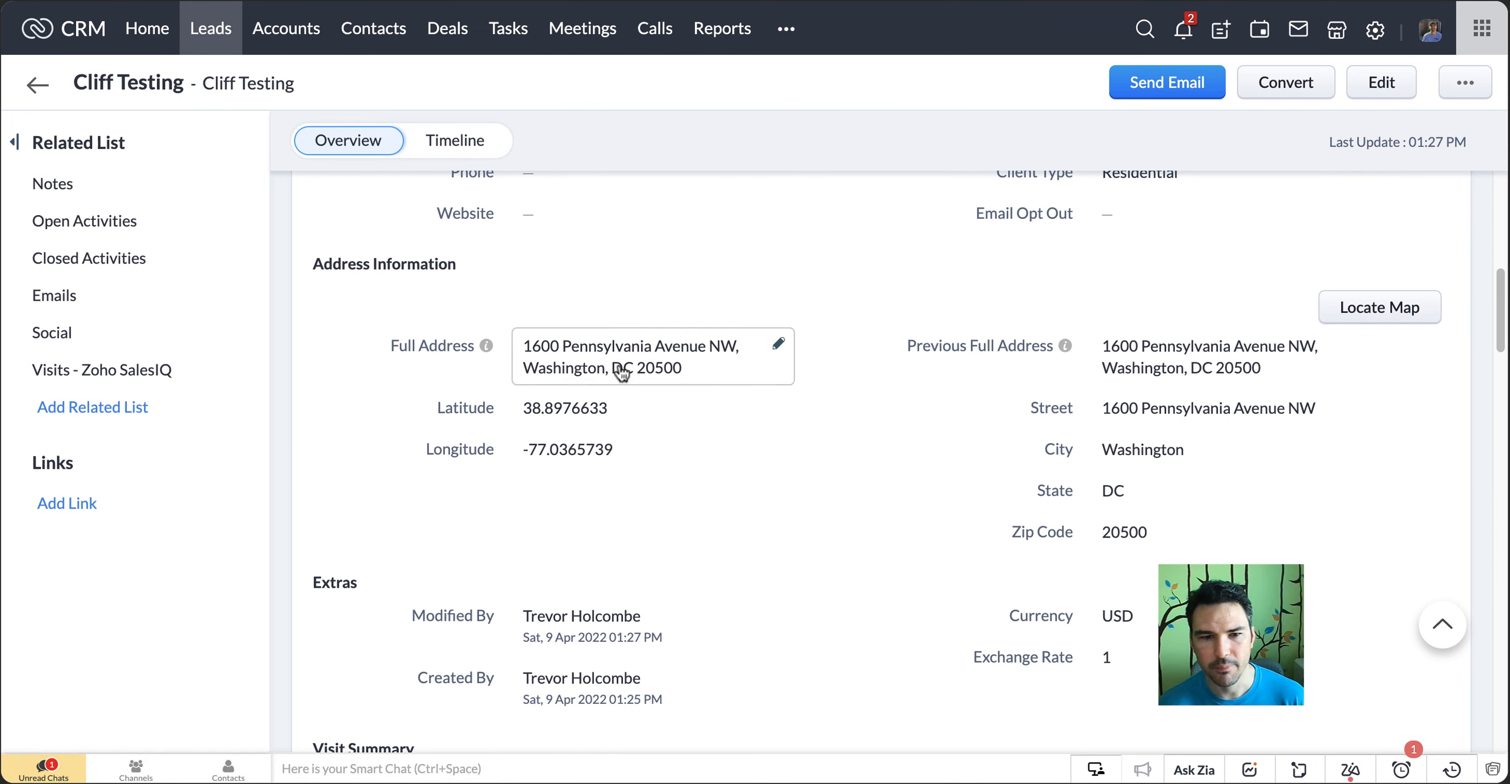
{"action": "left_click", "coordinate": [683, 357]}
{"action": "key", "text": "BackSpace"}
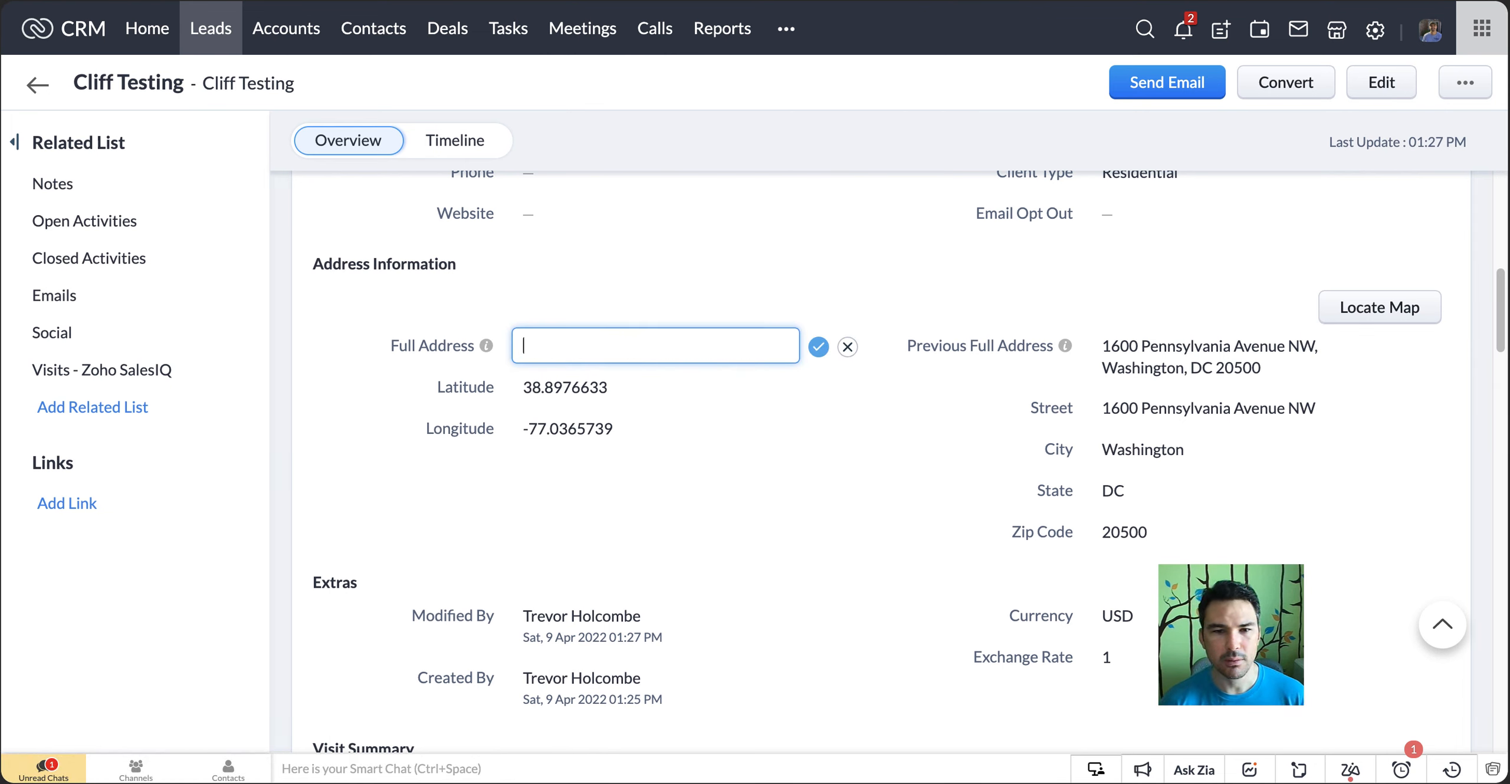
{"action": "left_click", "coordinate": [817, 346]}
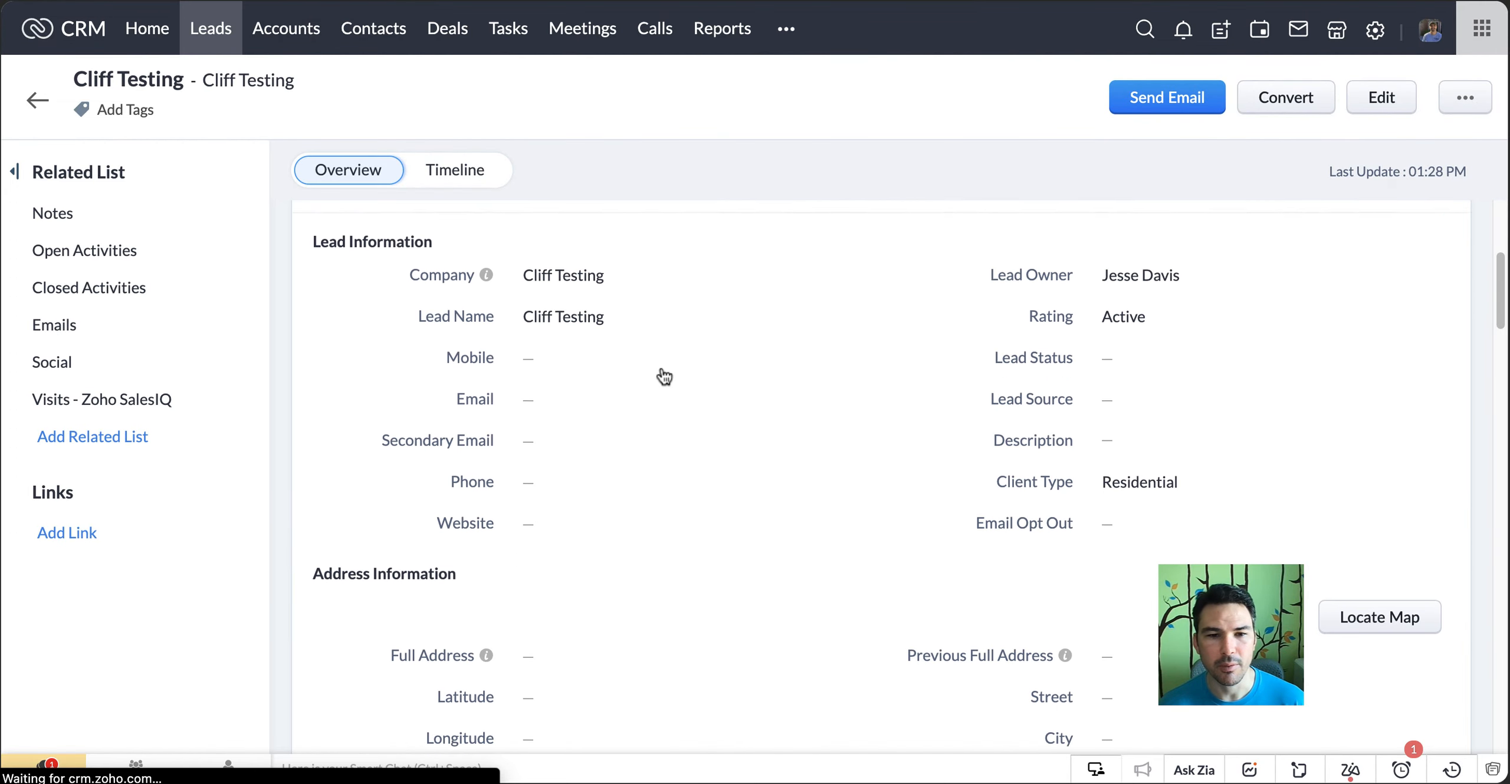
Check that the lead's address fields are cleared, opening the Full Address field and closing it without changes
{"action": "scroll", "coordinate": [664, 374], "scroll_direction": "down", "scroll_amount": 6}
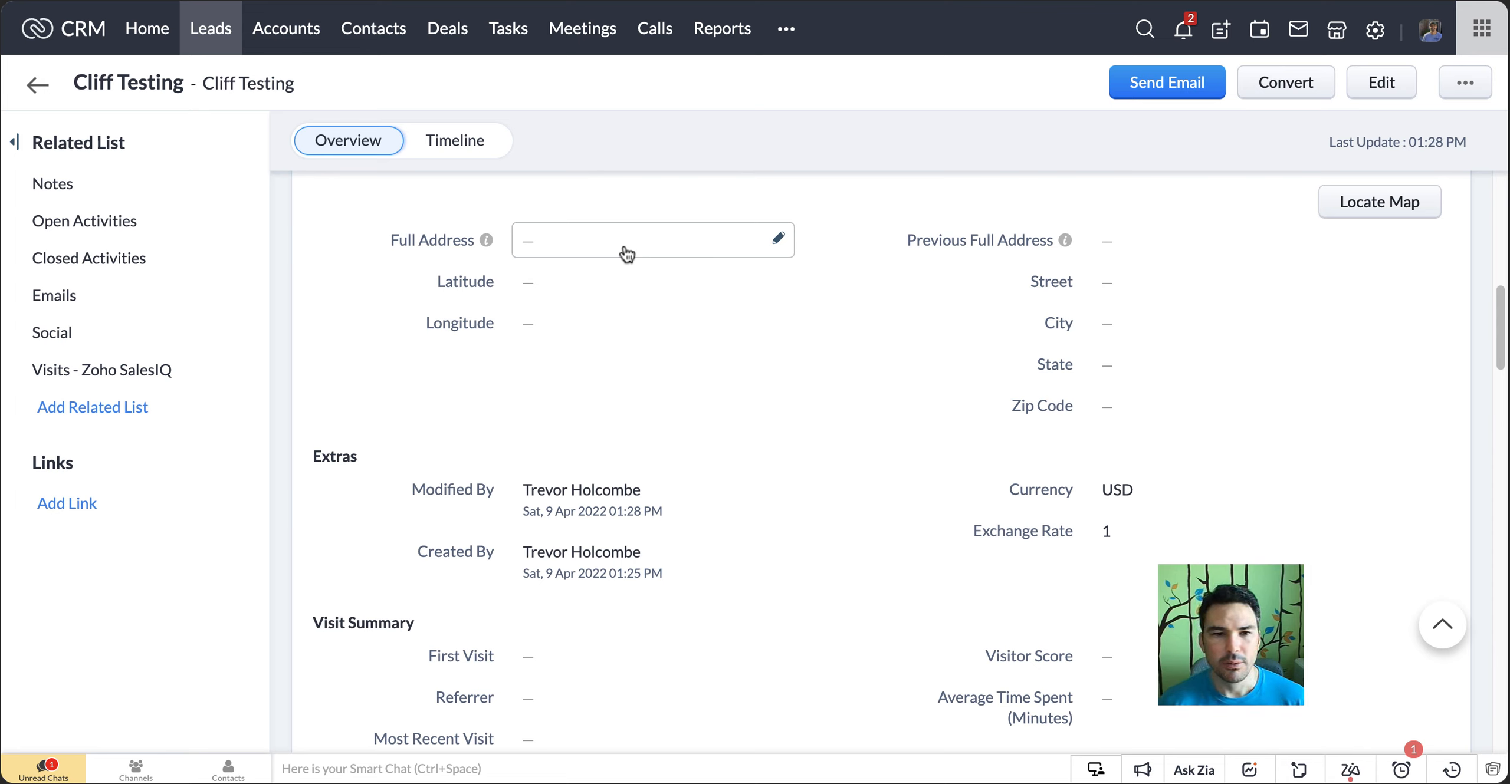
{"action": "left_click", "coordinate": [627, 254]}
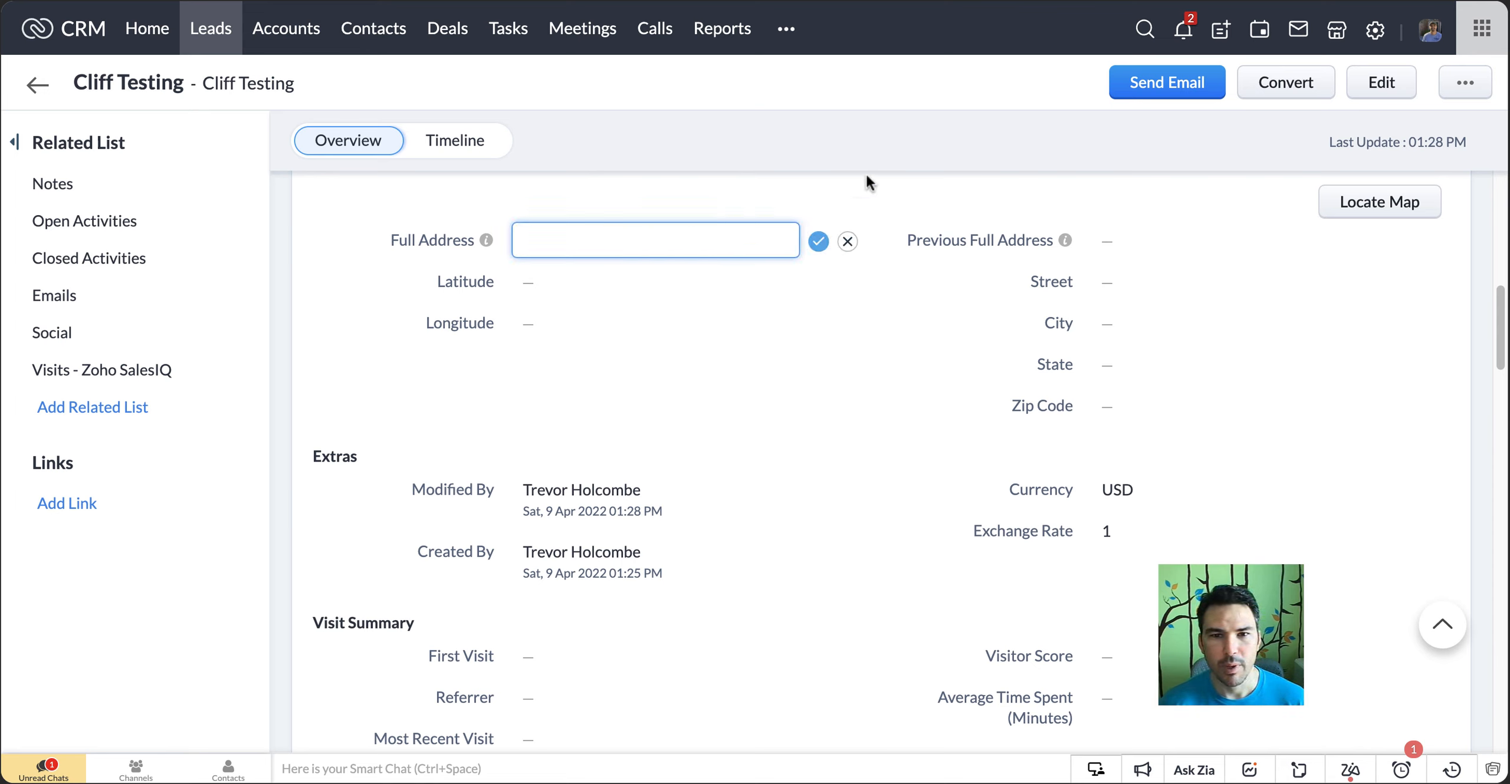
{"action": "left_click", "coordinate": [848, 241]}
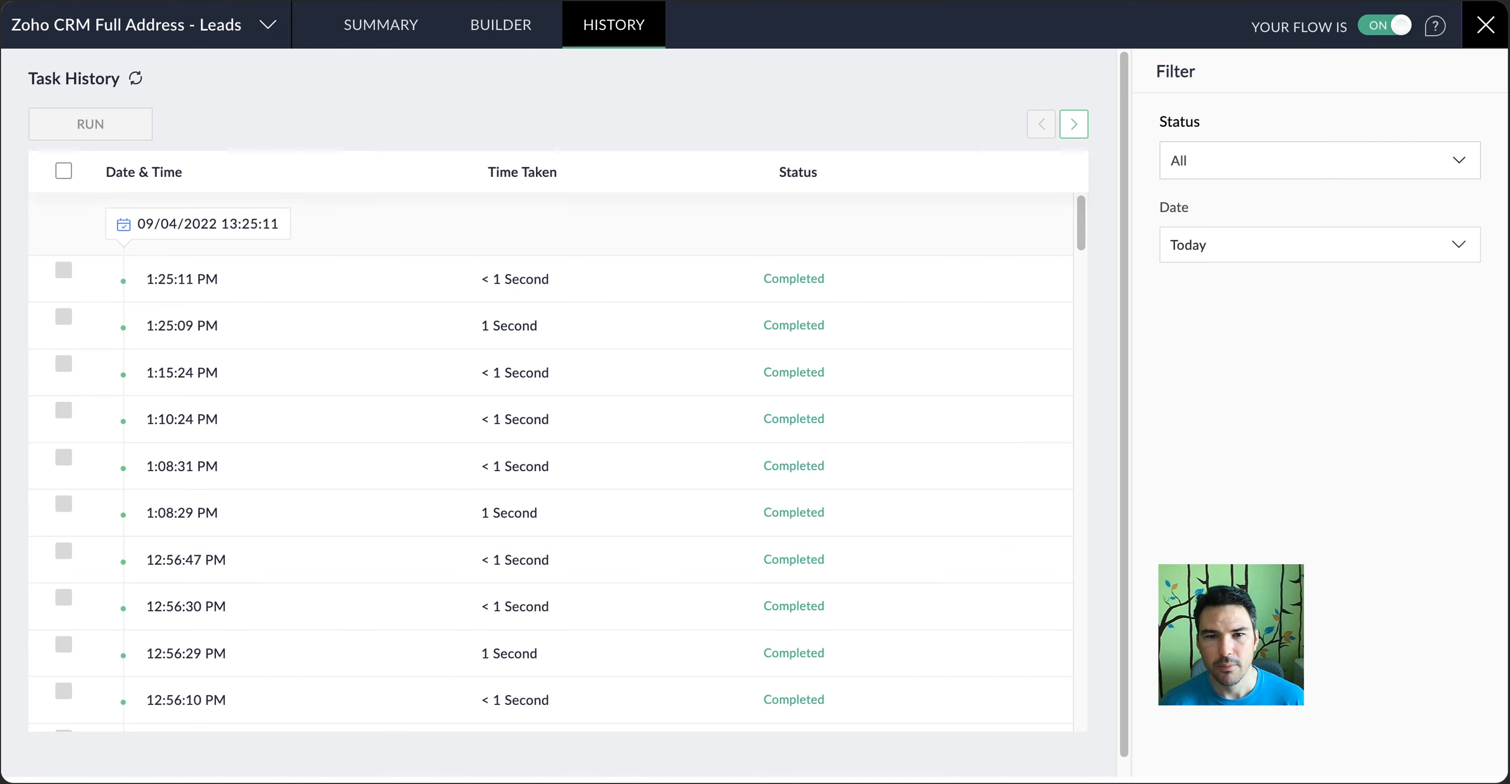
Switch to Zoho Flow, open the Zoho CRM Full Address - Leads flow in the builder and look over its first steps
{"action": "left_click", "coordinate": [499, 27]}
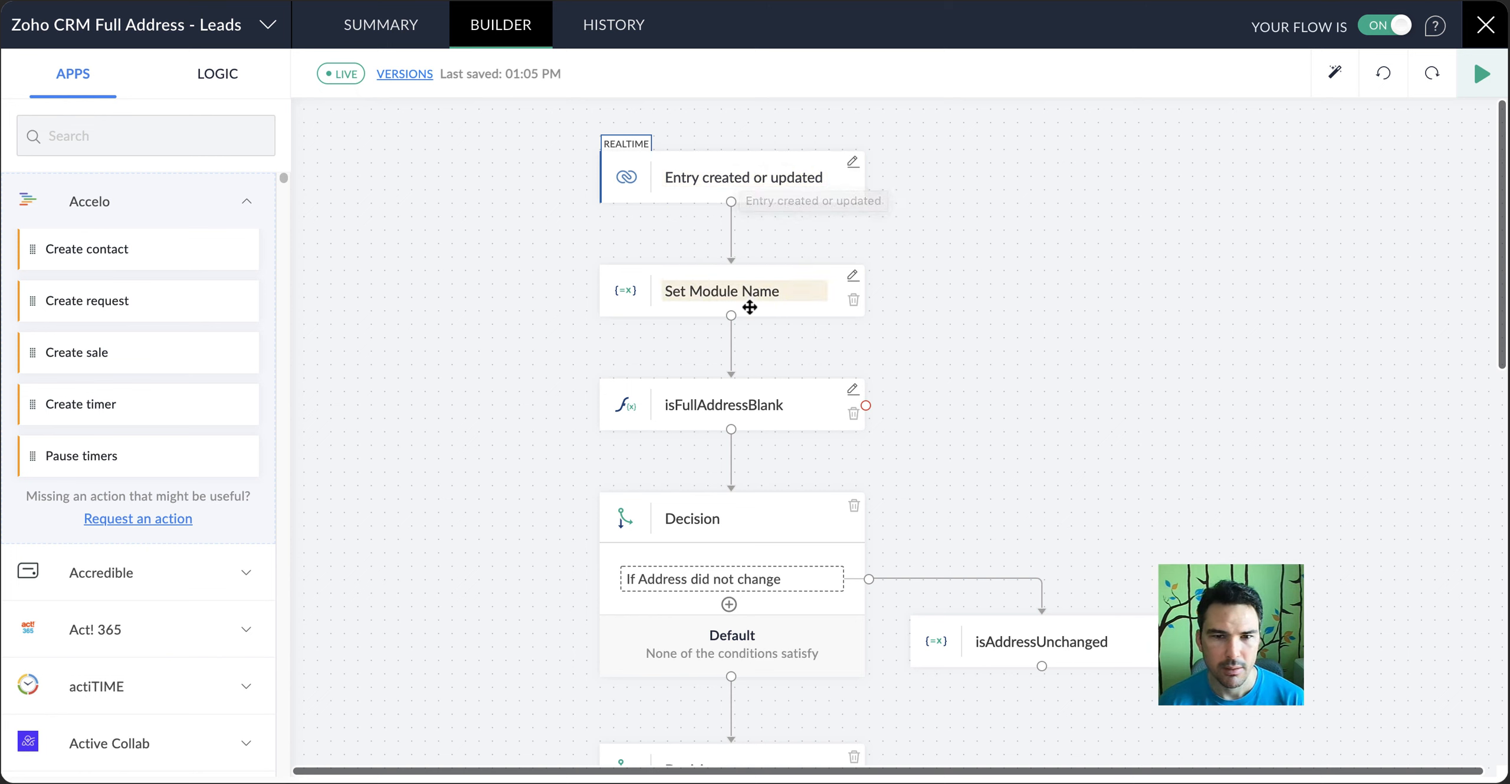
{"action": "scroll", "coordinate": [825, 361], "scroll_direction": "down", "scroll_amount": 2}
{"action": "scroll", "coordinate": [831, 362], "scroll_direction": "down", "scroll_amount": 1}
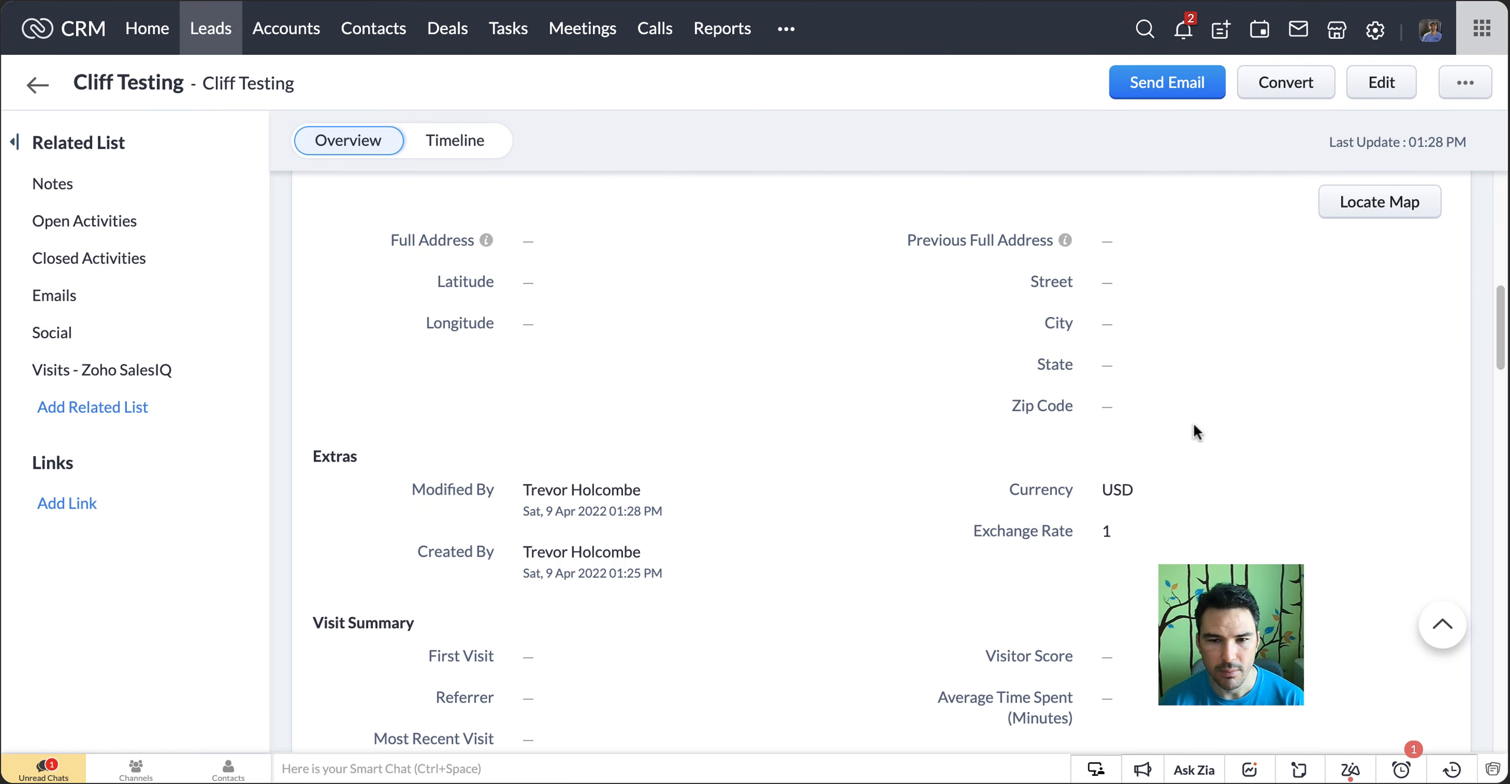
Return to the CRM lead and open its Email Opt Out field for editing without saving a change
{"action": "scroll", "coordinate": [1193, 423], "scroll_direction": "up", "scroll_amount": 5}
{"action": "left_click", "coordinate": [1130, 476]}
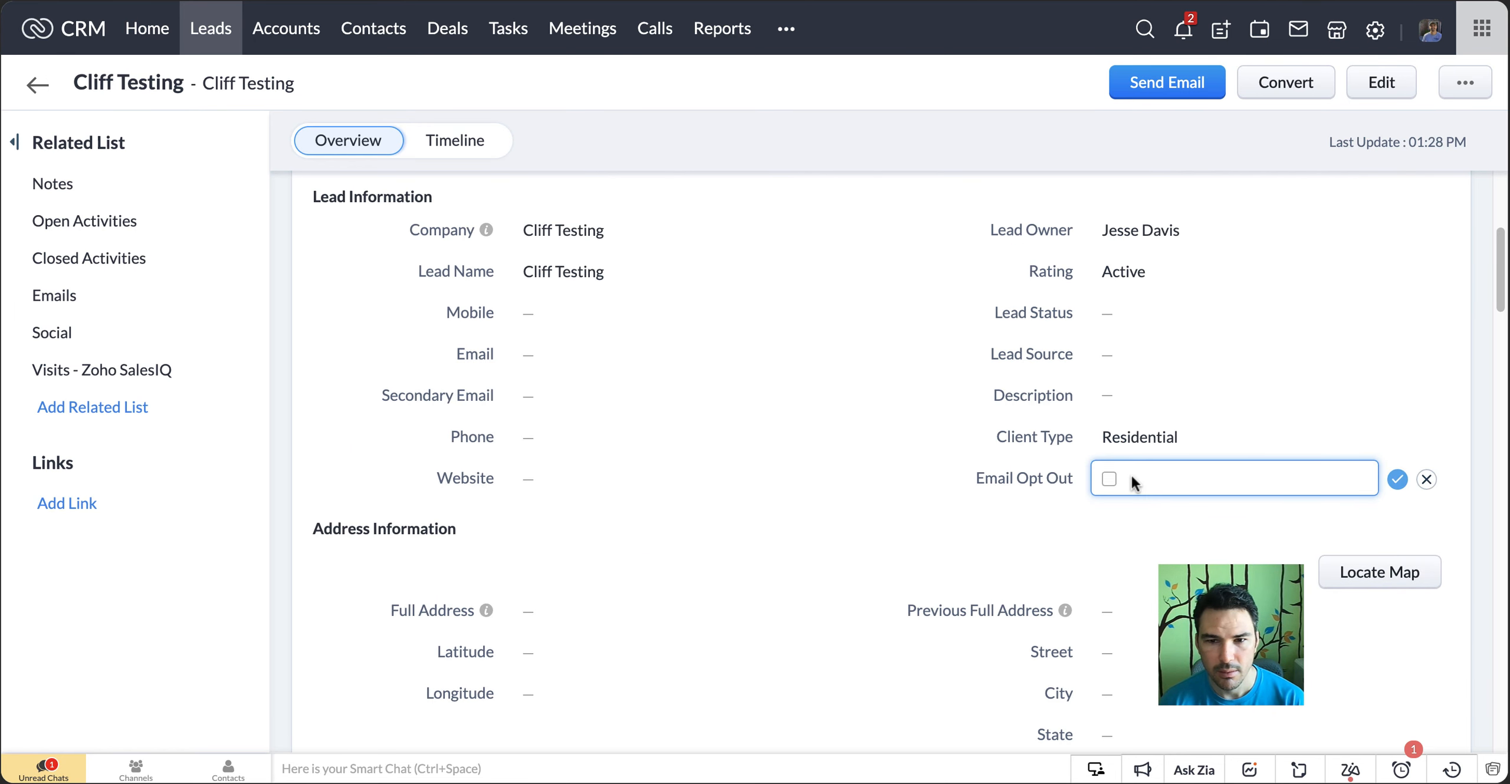
{"action": "left_click", "coordinate": [1113, 480]}
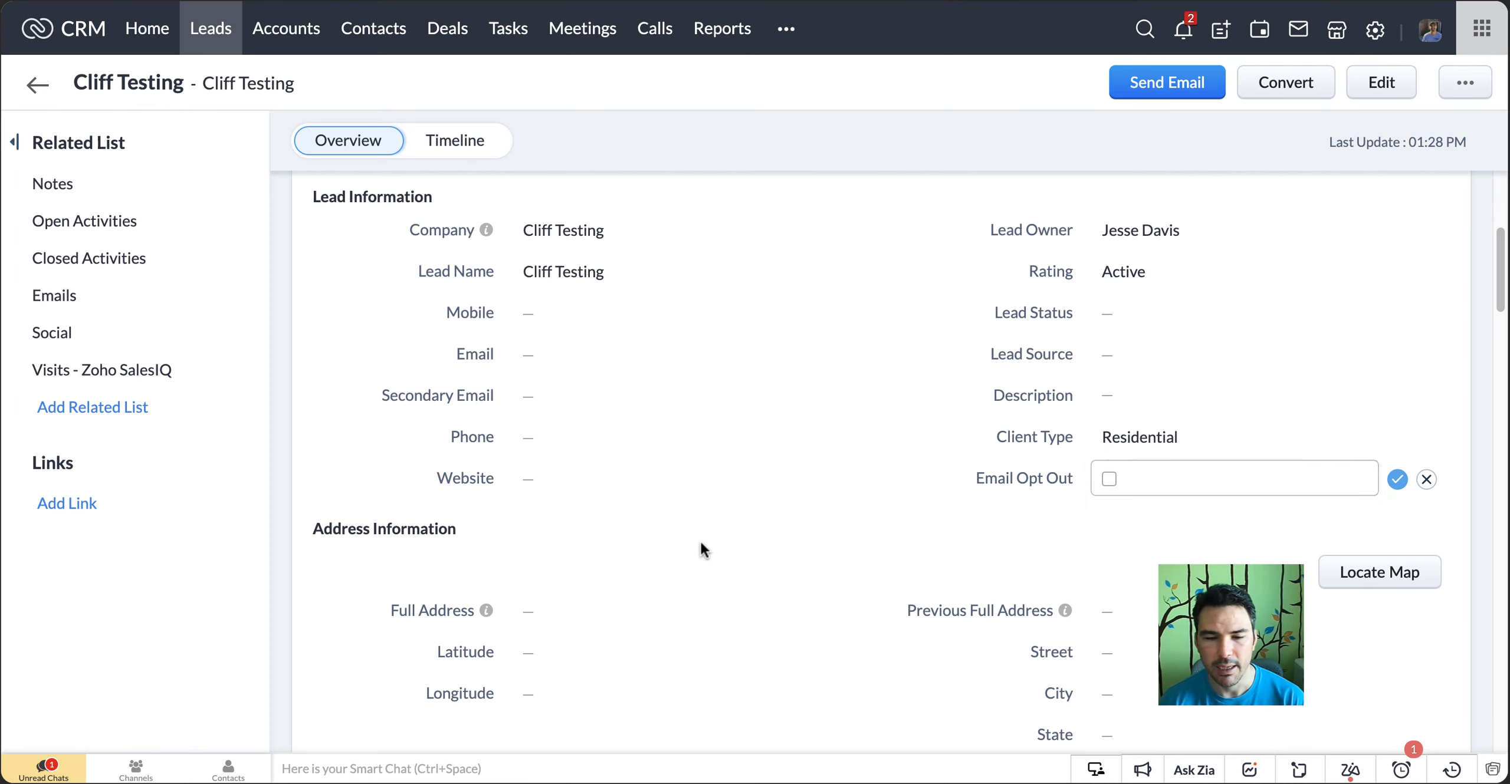
Switch back to the flow builder and examine the decisions for an unchanged address and a blank full address
{"action": "left_click", "coordinate": [1274, 1]}
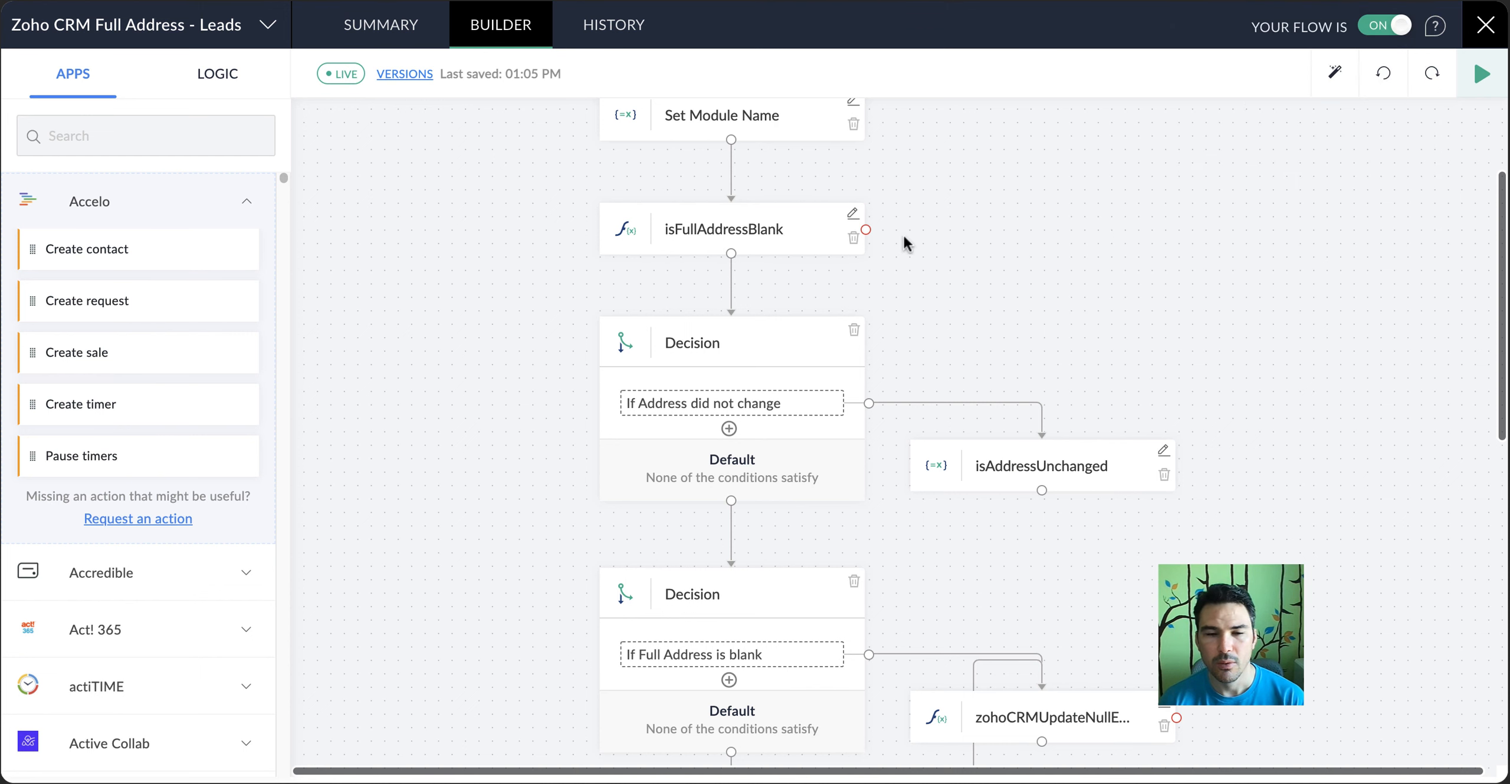
{"action": "scroll", "coordinate": [943, 247], "scroll_direction": "down", "scroll_amount": 4}
{"action": "scroll", "coordinate": [966, 263], "scroll_direction": "up", "scroll_amount": 1}
{"action": "scroll", "coordinate": [965, 255], "scroll_direction": "up", "scroll_amount": 1}
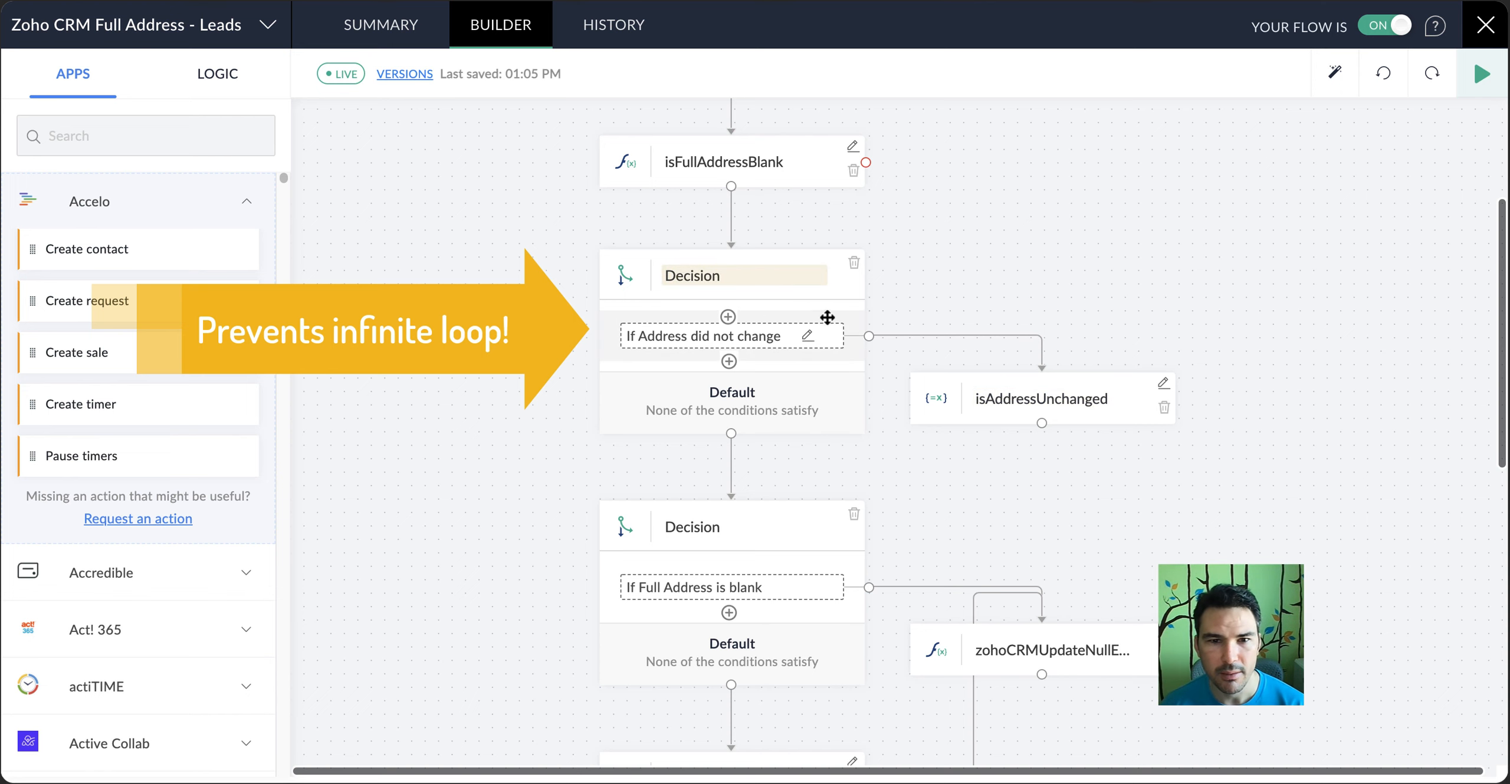
{"action": "scroll", "coordinate": [781, 329], "scroll_direction": "down", "scroll_amount": 1}
{"action": "scroll", "coordinate": [781, 329], "scroll_direction": "down", "scroll_amount": 5}
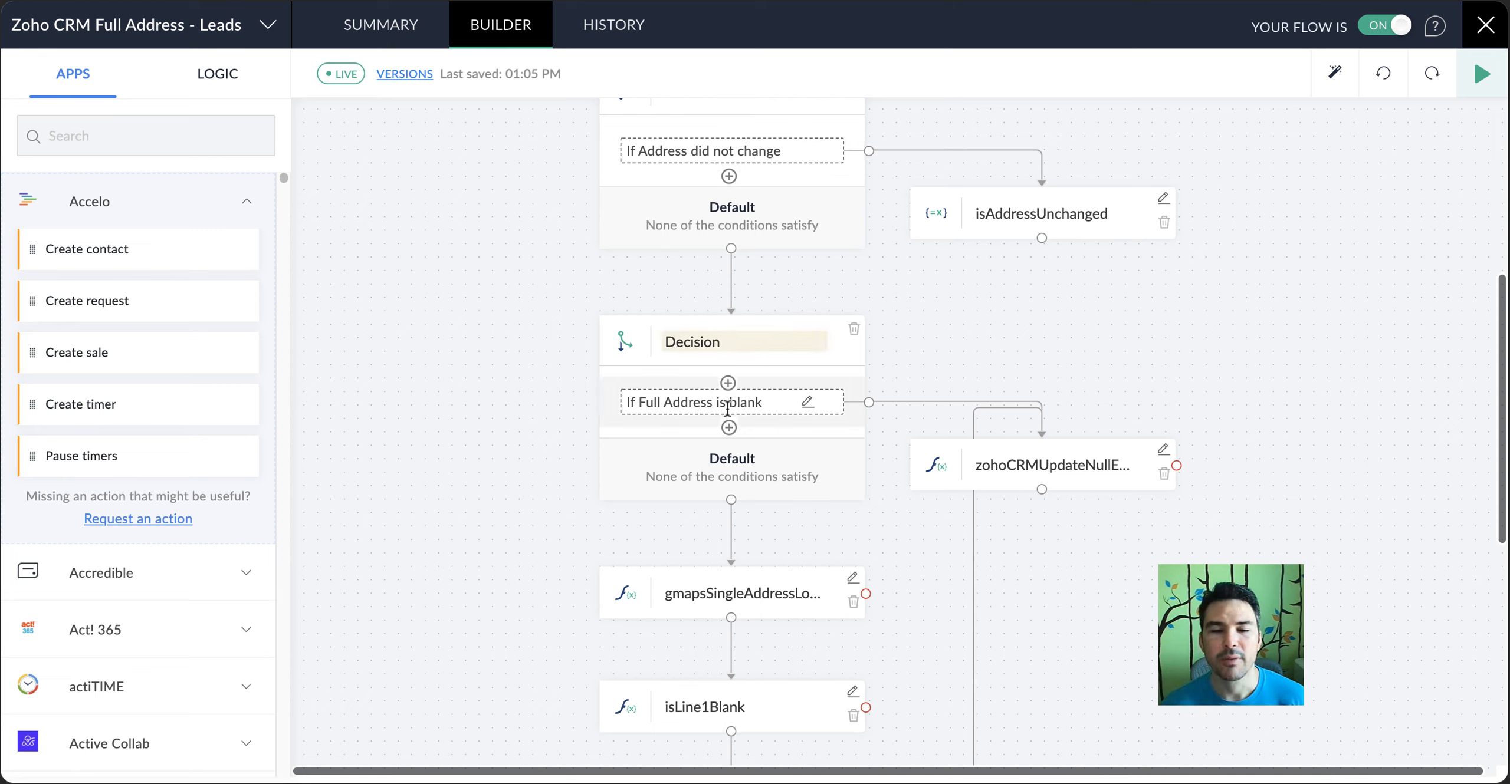
Examine the rest of the flow, from the null-entry update and Google Maps lookup through the isLine1Blank decision to Update module entry
{"action": "scroll", "coordinate": [1042, 448], "scroll_direction": "down", "scroll_amount": 1}
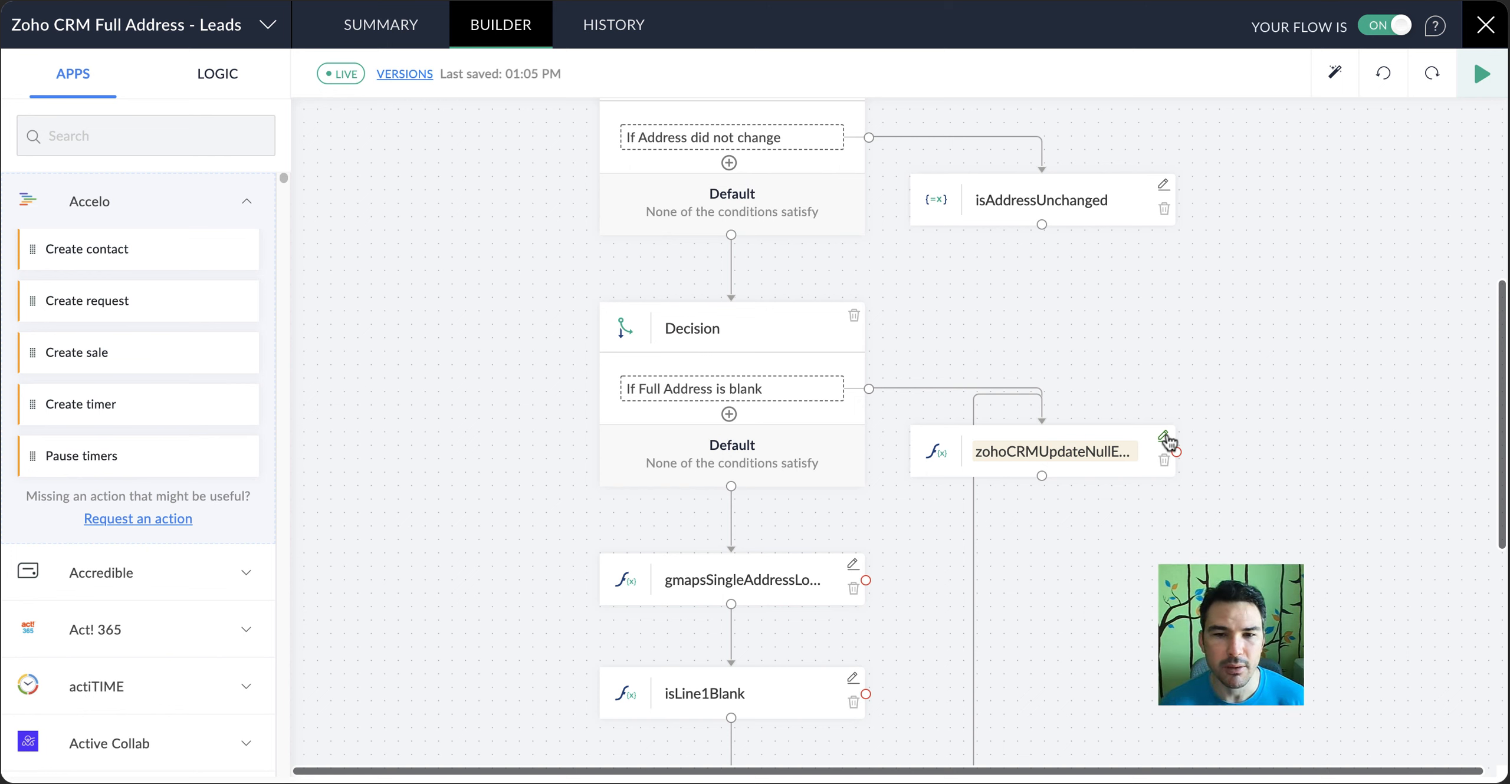
{"action": "scroll", "coordinate": [1170, 442], "scroll_direction": "down", "scroll_amount": 5}
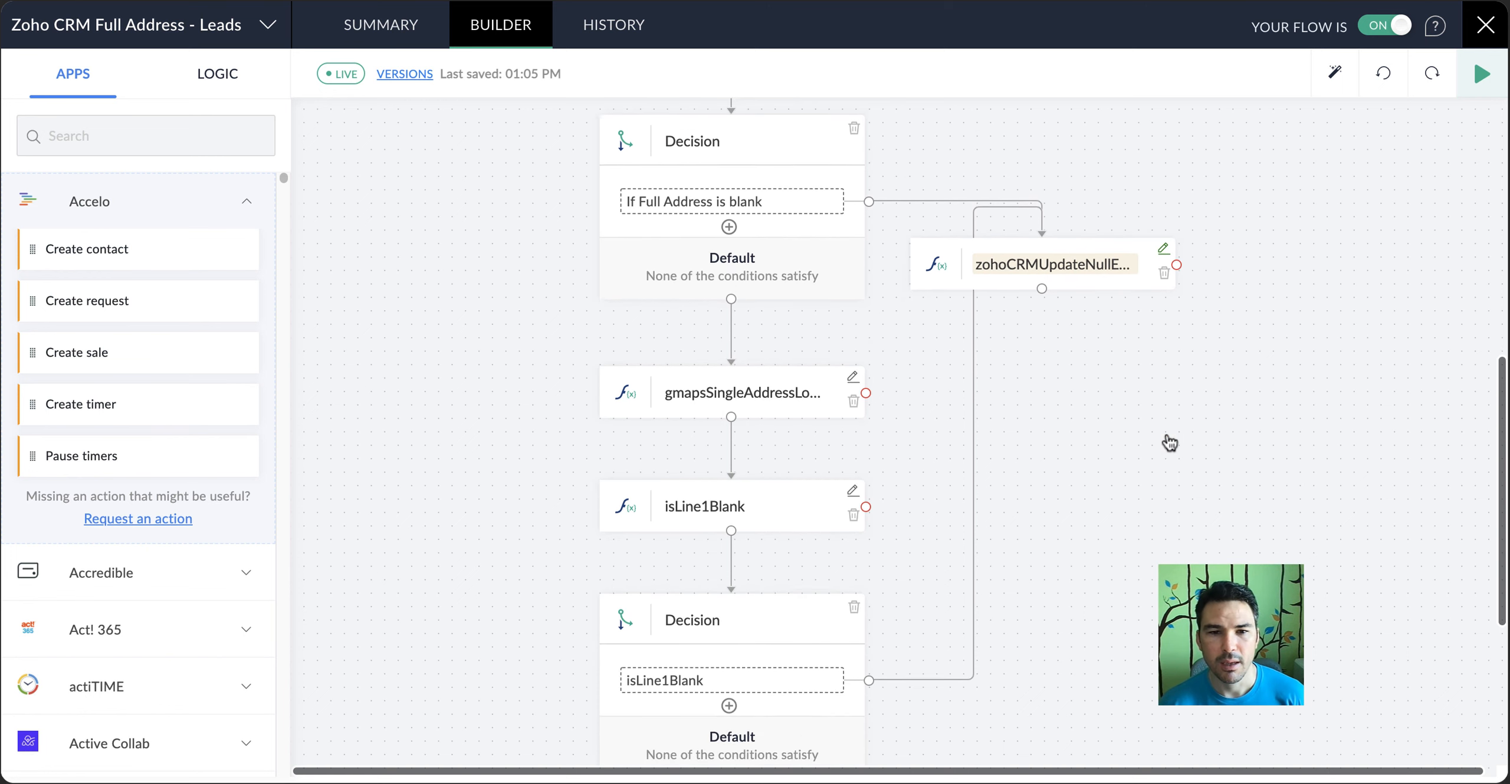
{"action": "scroll", "coordinate": [1170, 442], "scroll_direction": "down", "scroll_amount": 1}
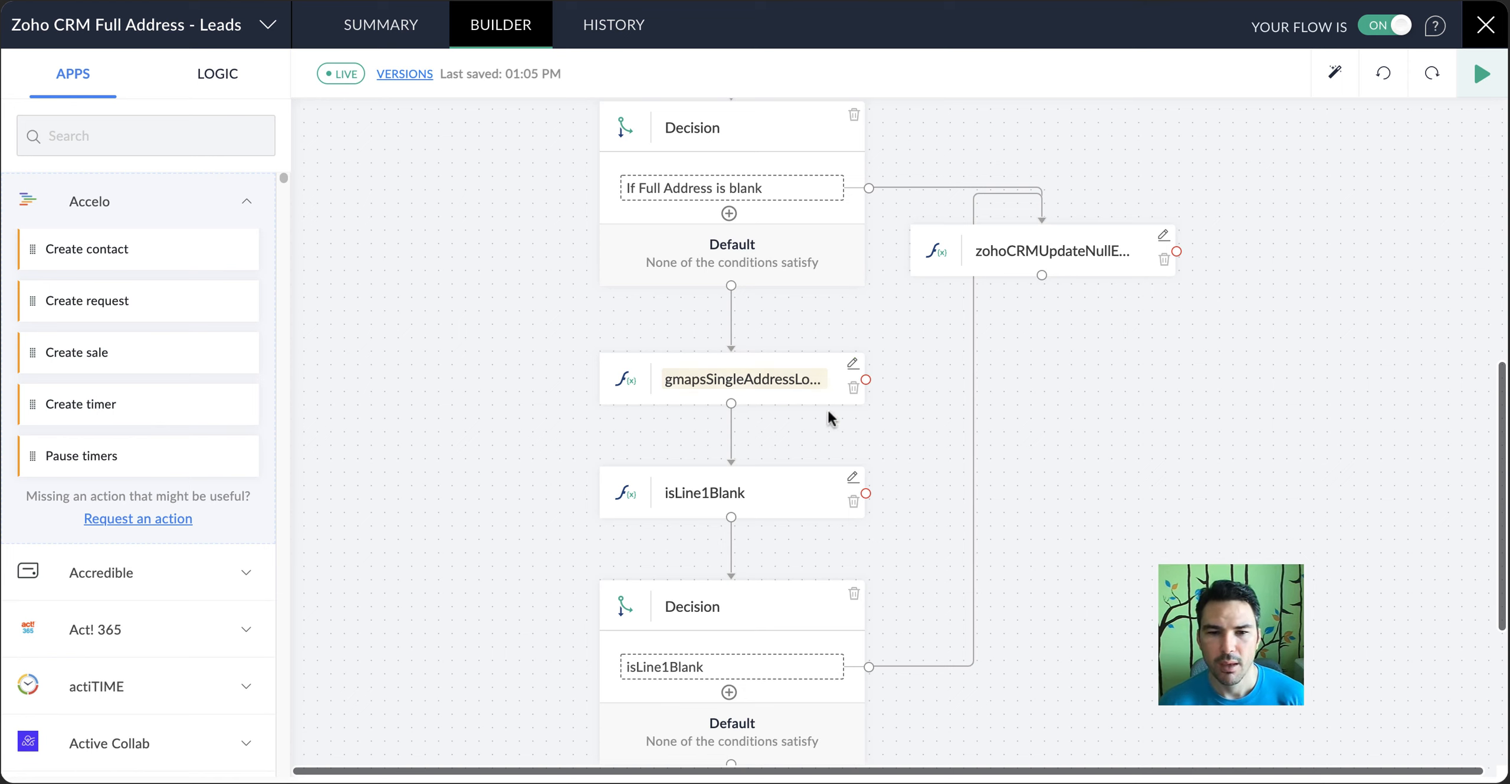
{"action": "scroll", "coordinate": [691, 497], "scroll_direction": "down", "scroll_amount": 2}
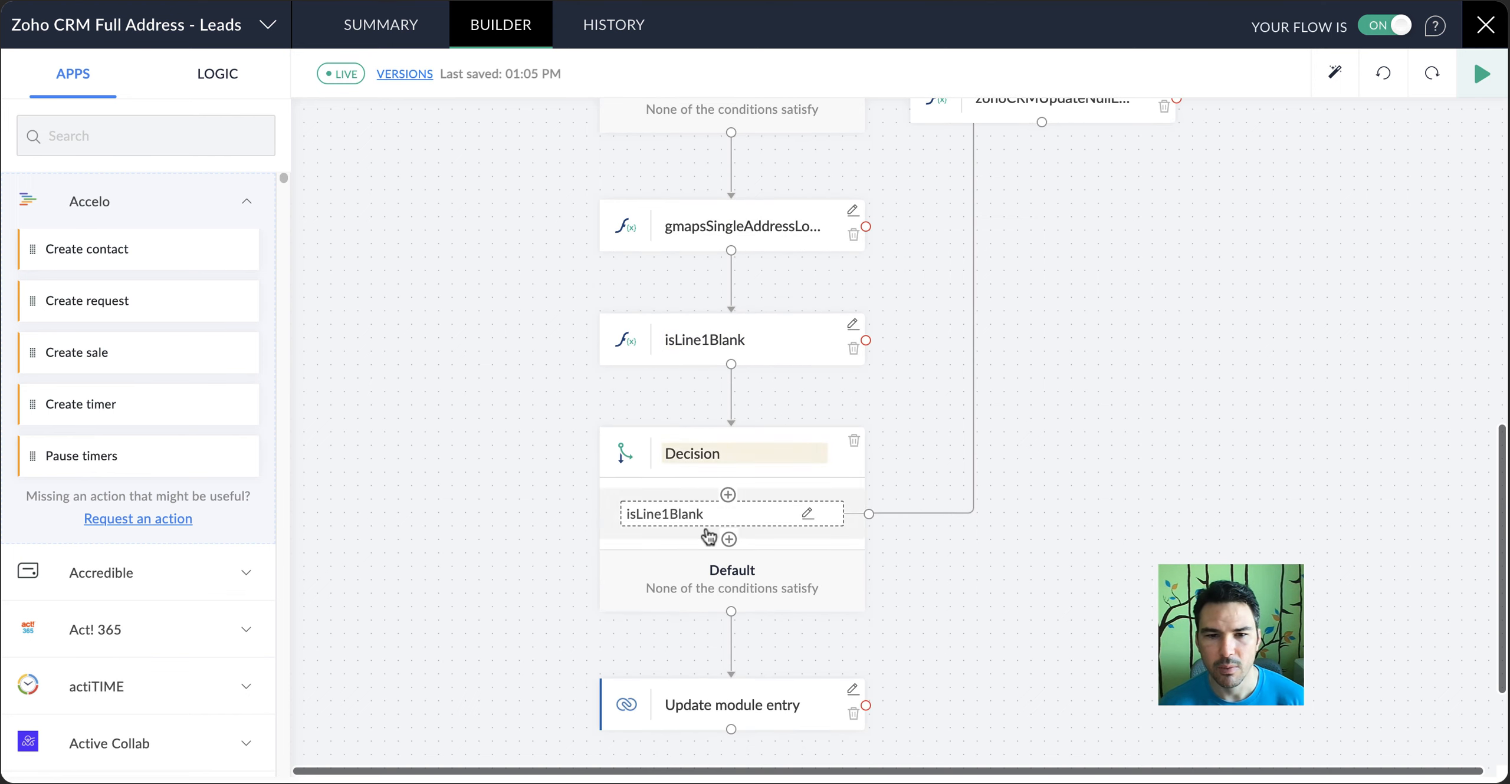
{"action": "scroll", "coordinate": [956, 472], "scroll_direction": "up", "scroll_amount": 2}
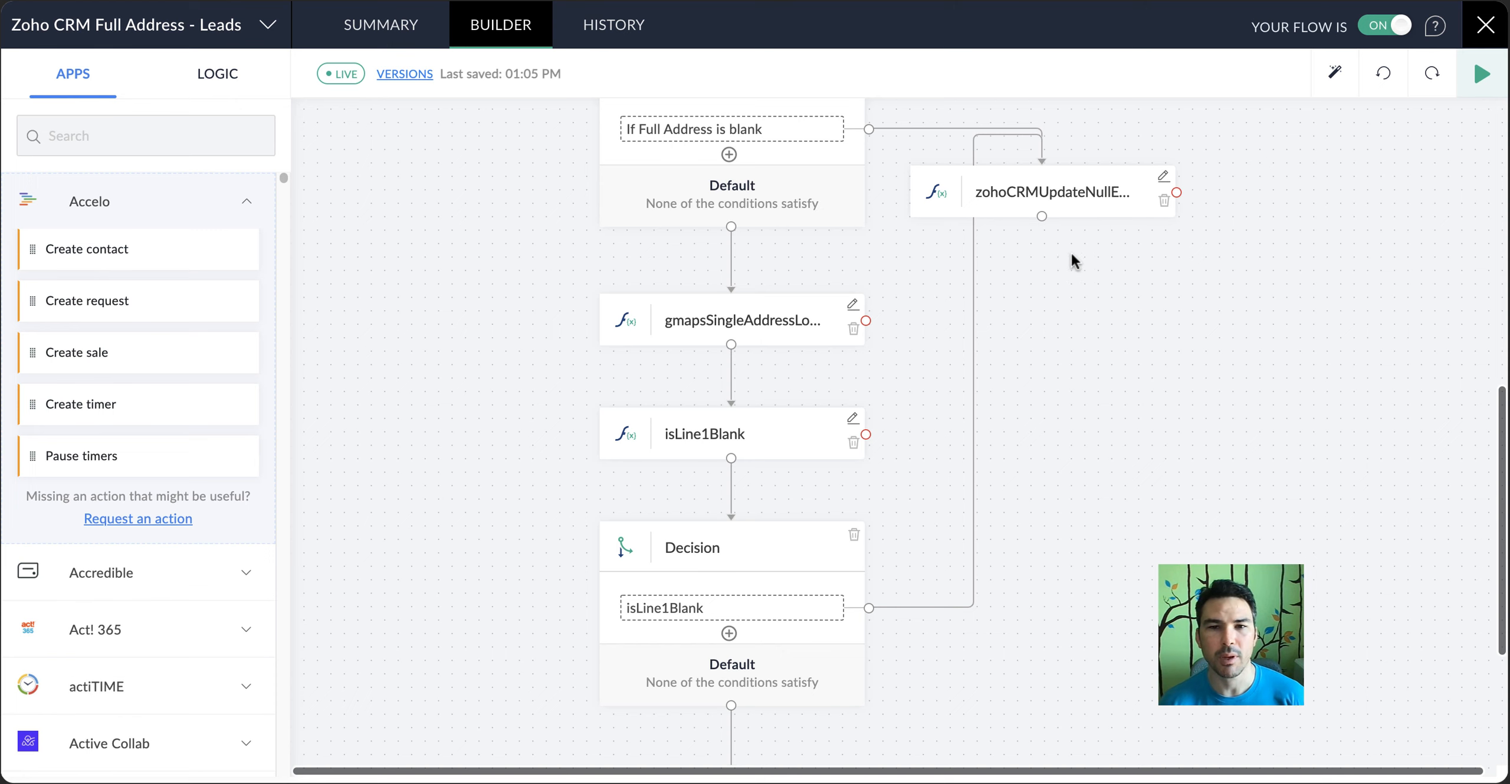
{"action": "scroll", "coordinate": [1054, 354], "scroll_direction": "down", "scroll_amount": 4}
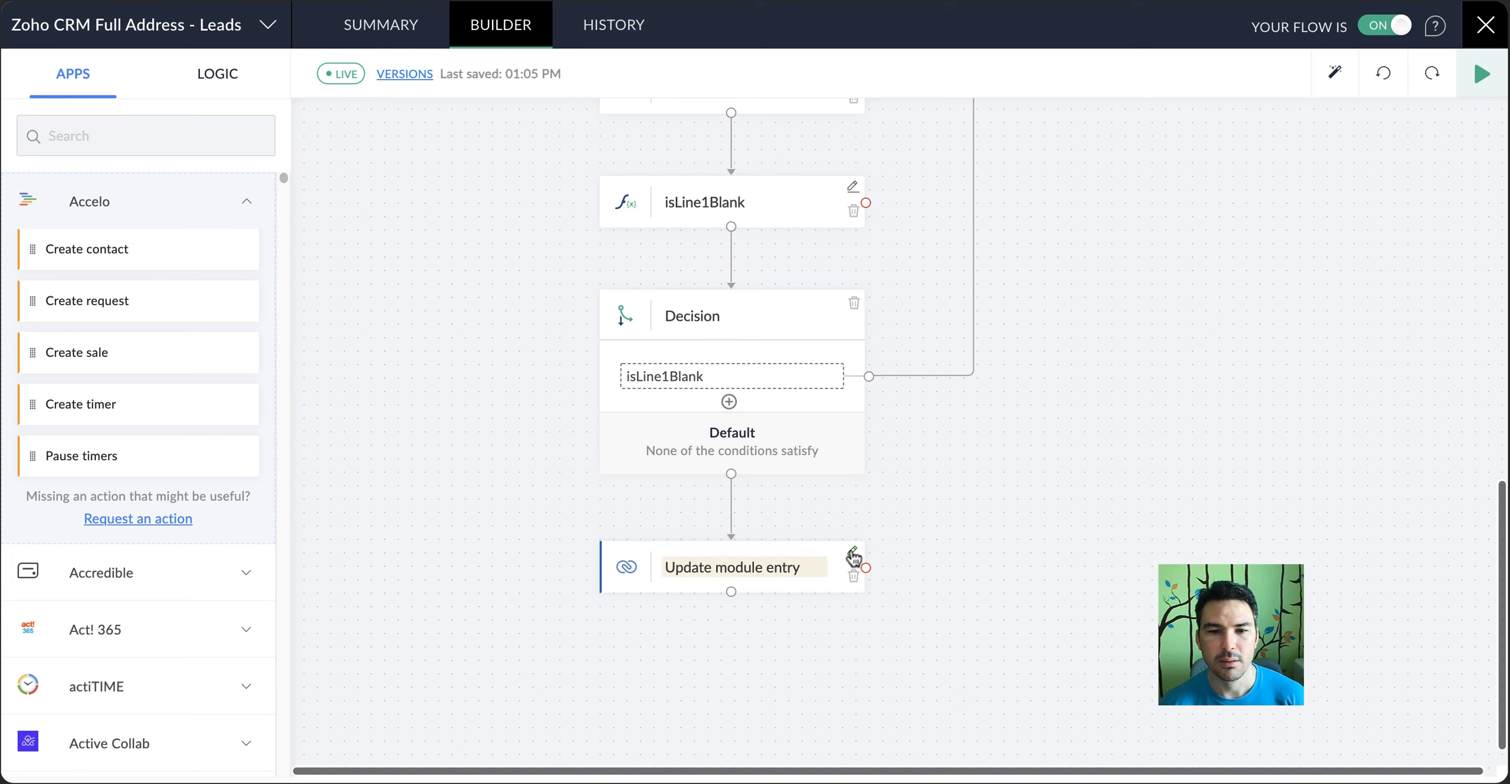
List the custom functions and review the isFullAddressBlank step's output variable and toCheck parameter, closing it without changes
{"action": "scroll", "coordinate": [853, 558], "scroll_direction": "up", "scroll_amount": 15}
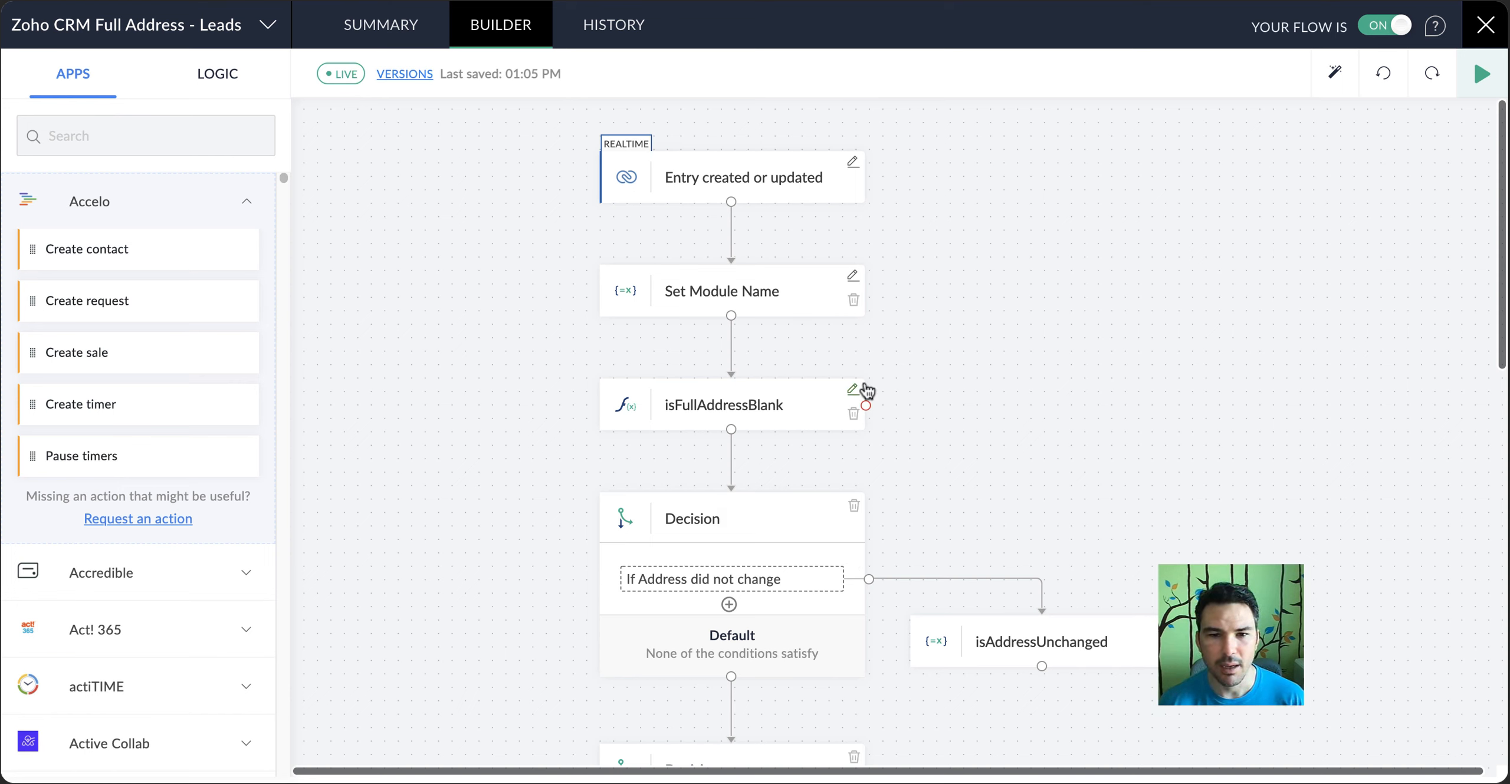
{"action": "left_click", "coordinate": [230, 86]}
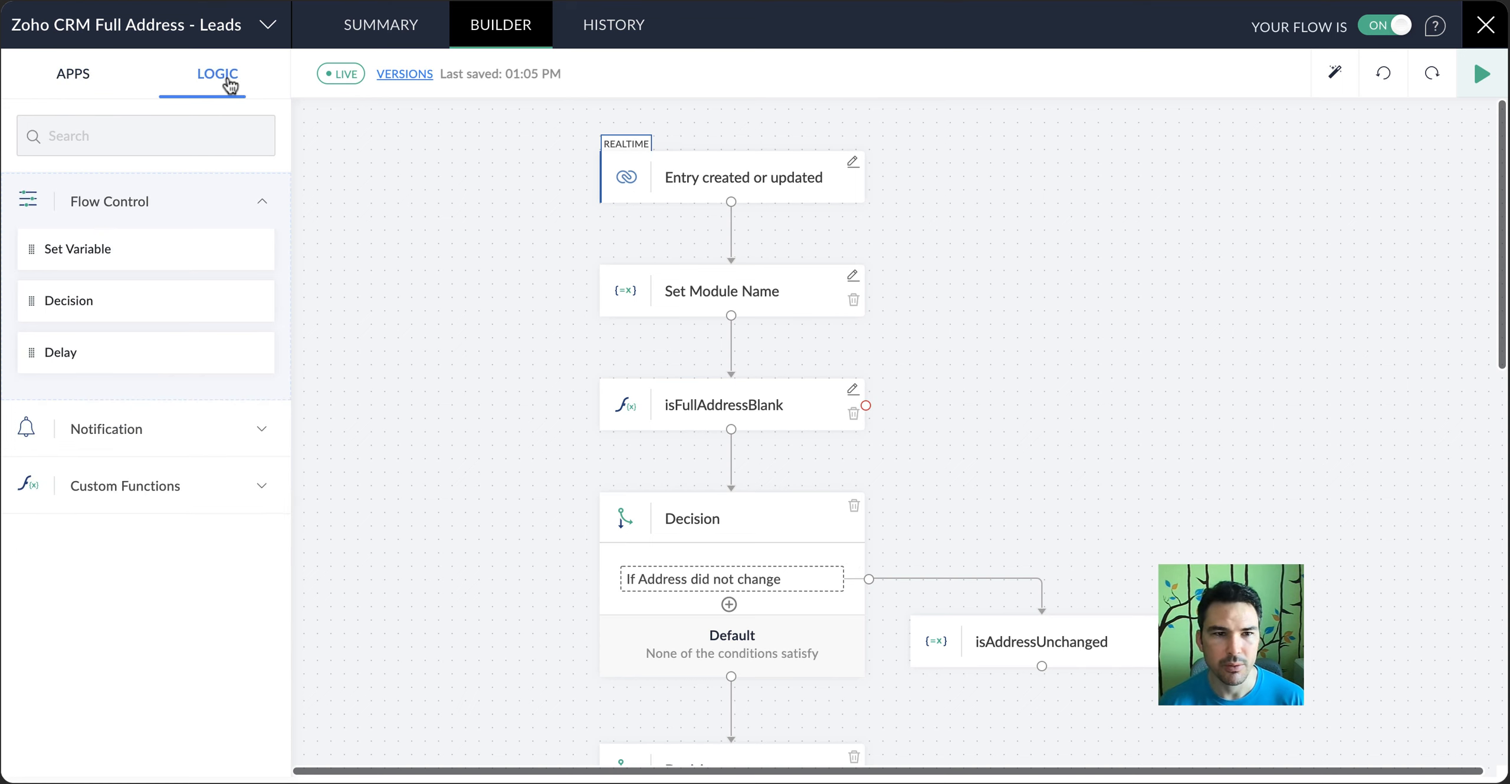
{"action": "left_click", "coordinate": [189, 482]}
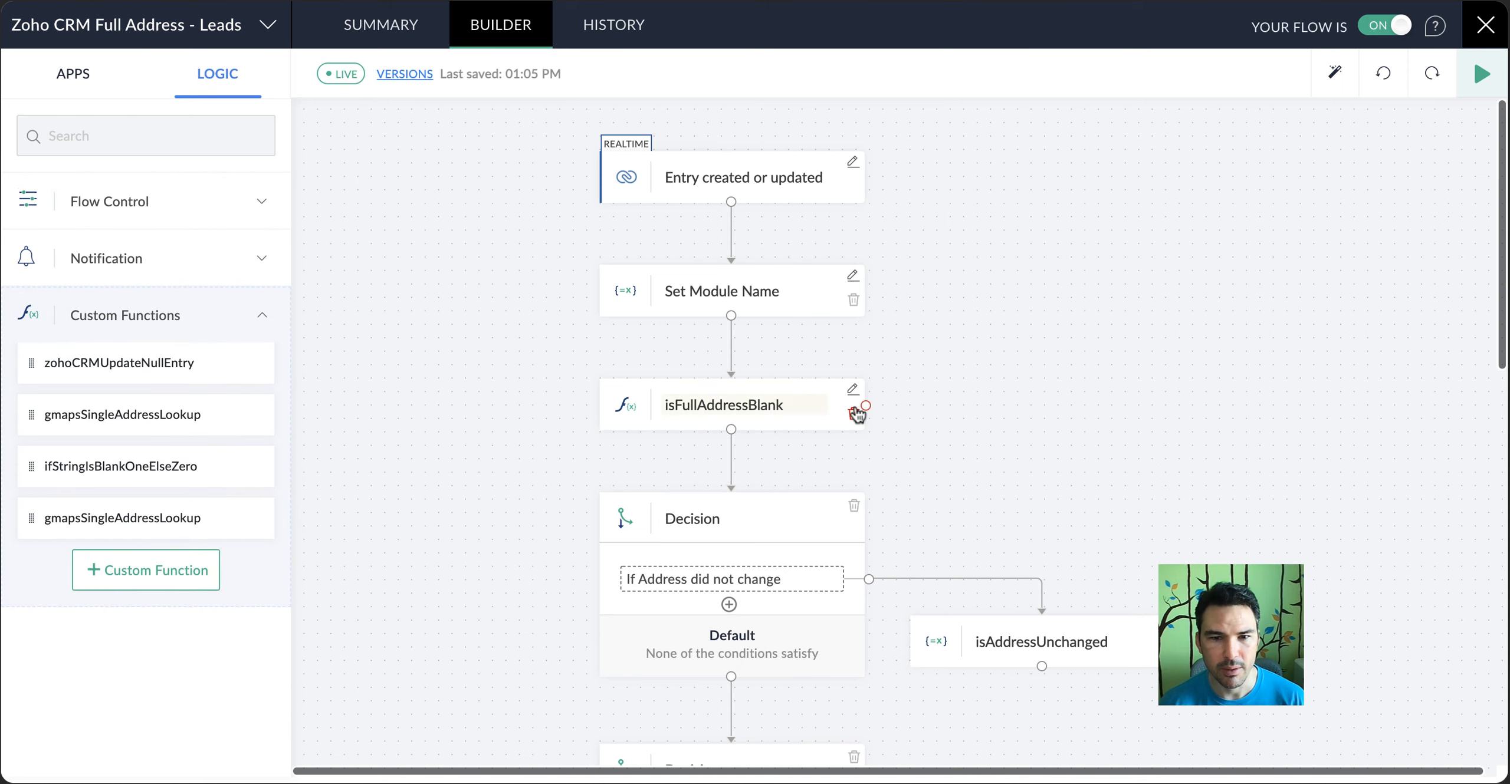
{"action": "left_click", "coordinate": [853, 390]}
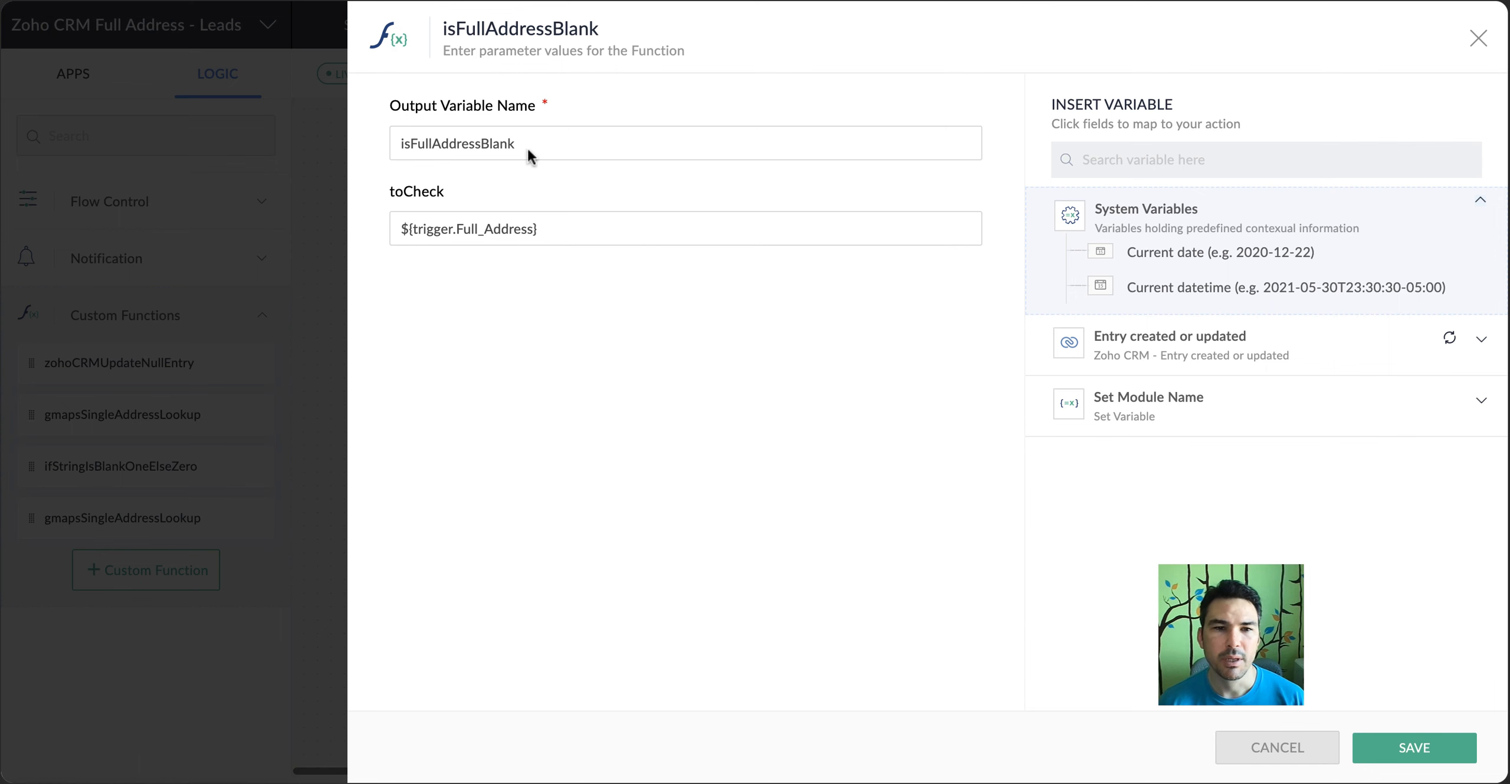
{"action": "left_click", "coordinate": [531, 229]}
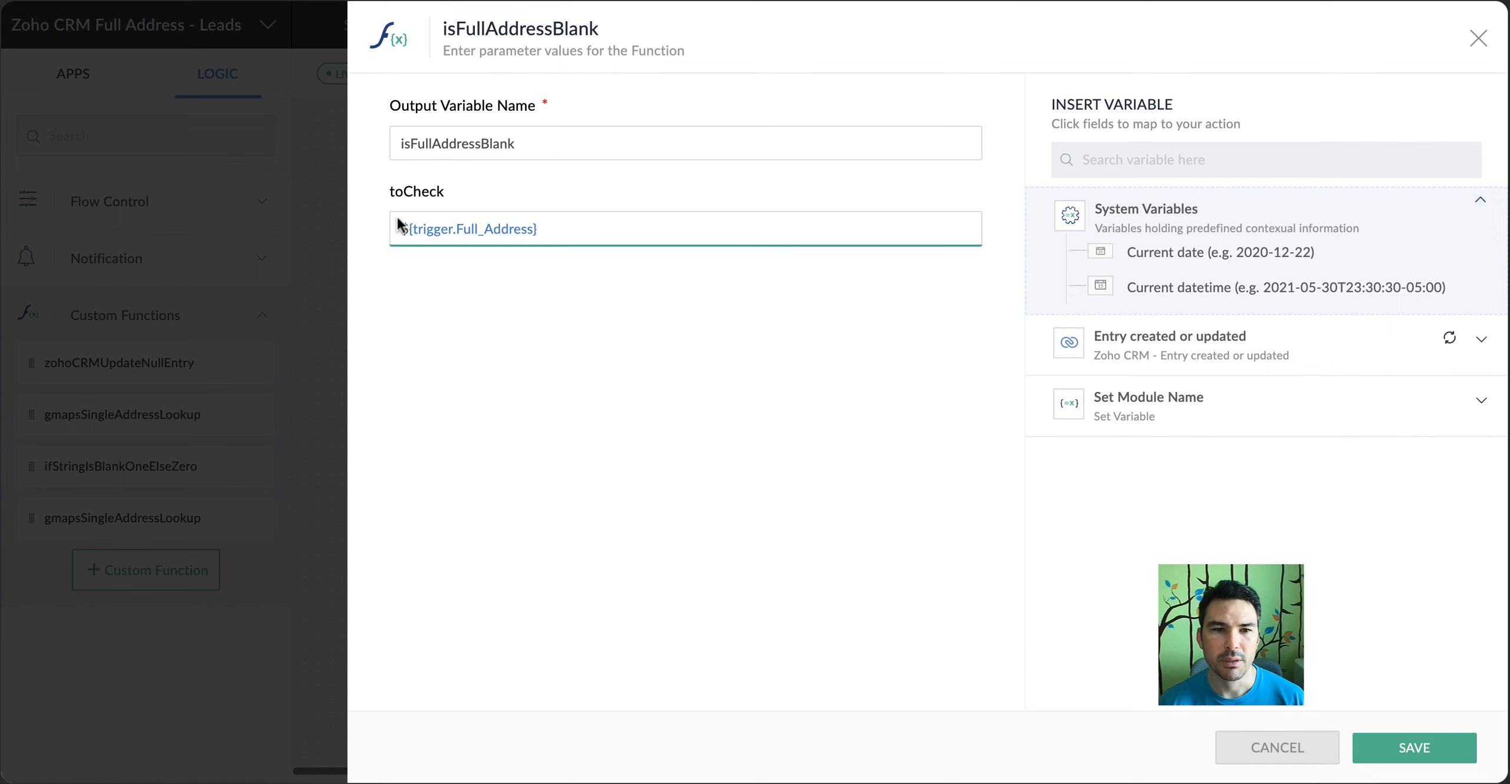
{"action": "left_click", "coordinate": [1276, 752]}
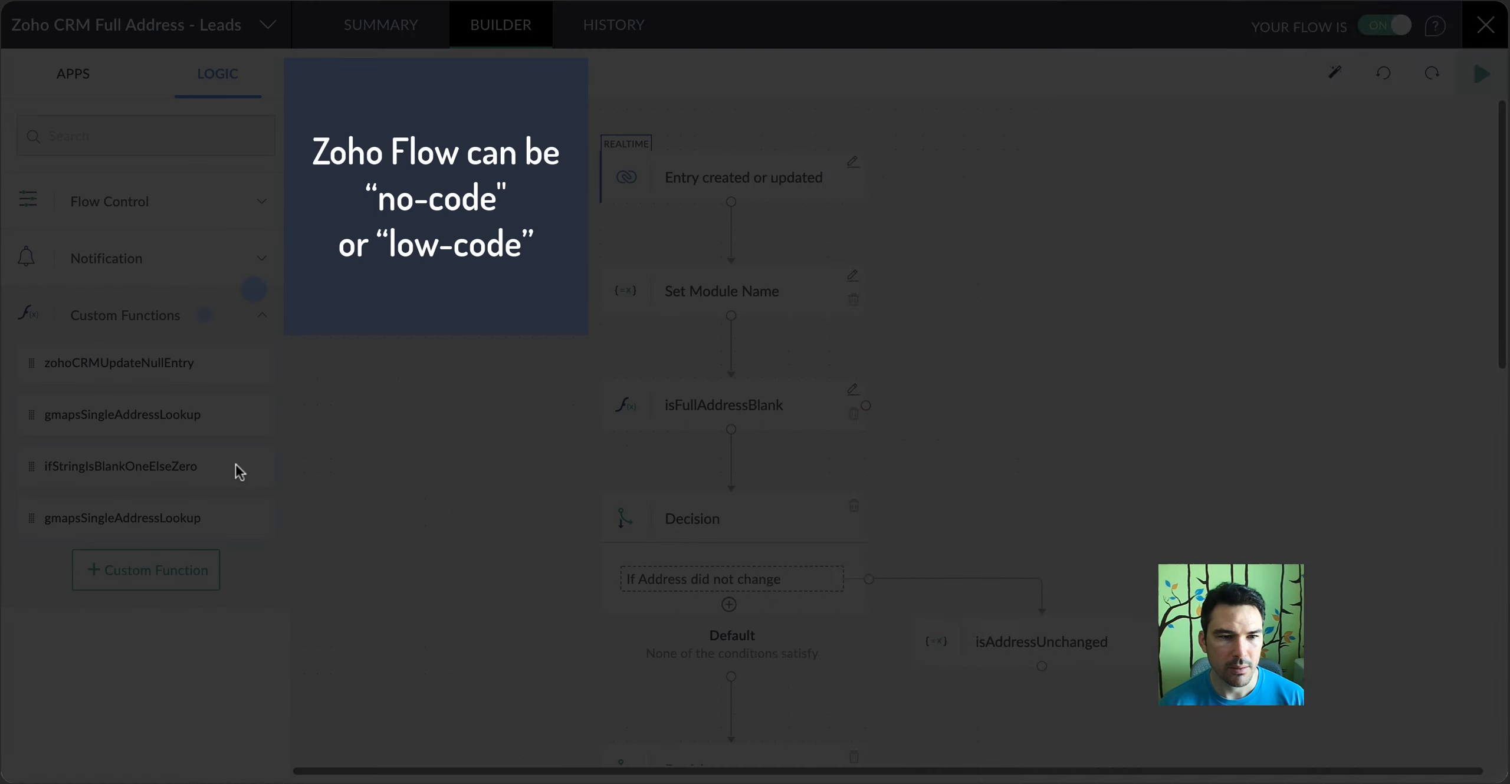
Review the ifStringIsBlankOneElseZero function's code, recheck the isFullAddressBlank step's parameters and close both without changes
{"action": "left_click", "coordinate": [236, 465]}
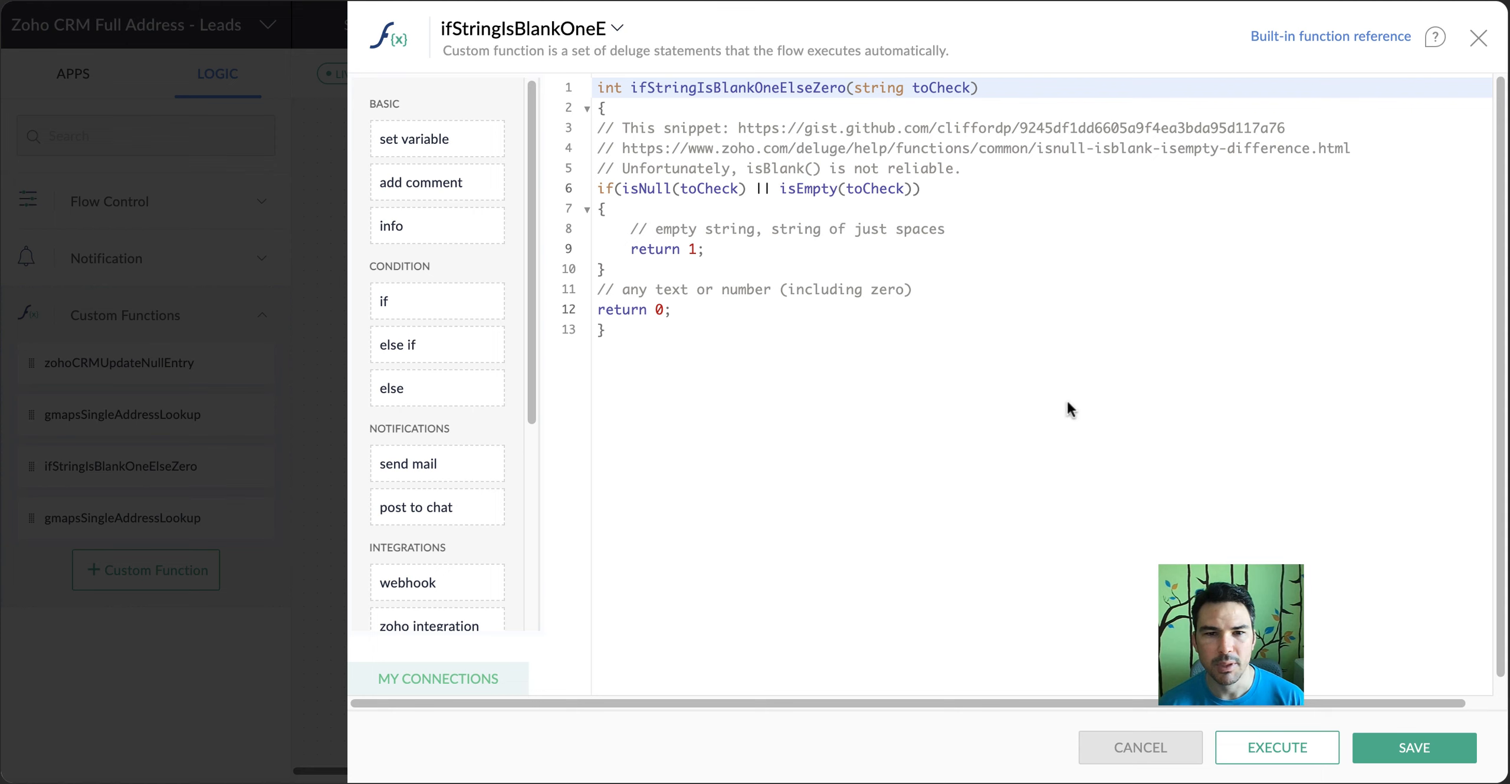
{"action": "left_click", "coordinate": [1141, 749]}
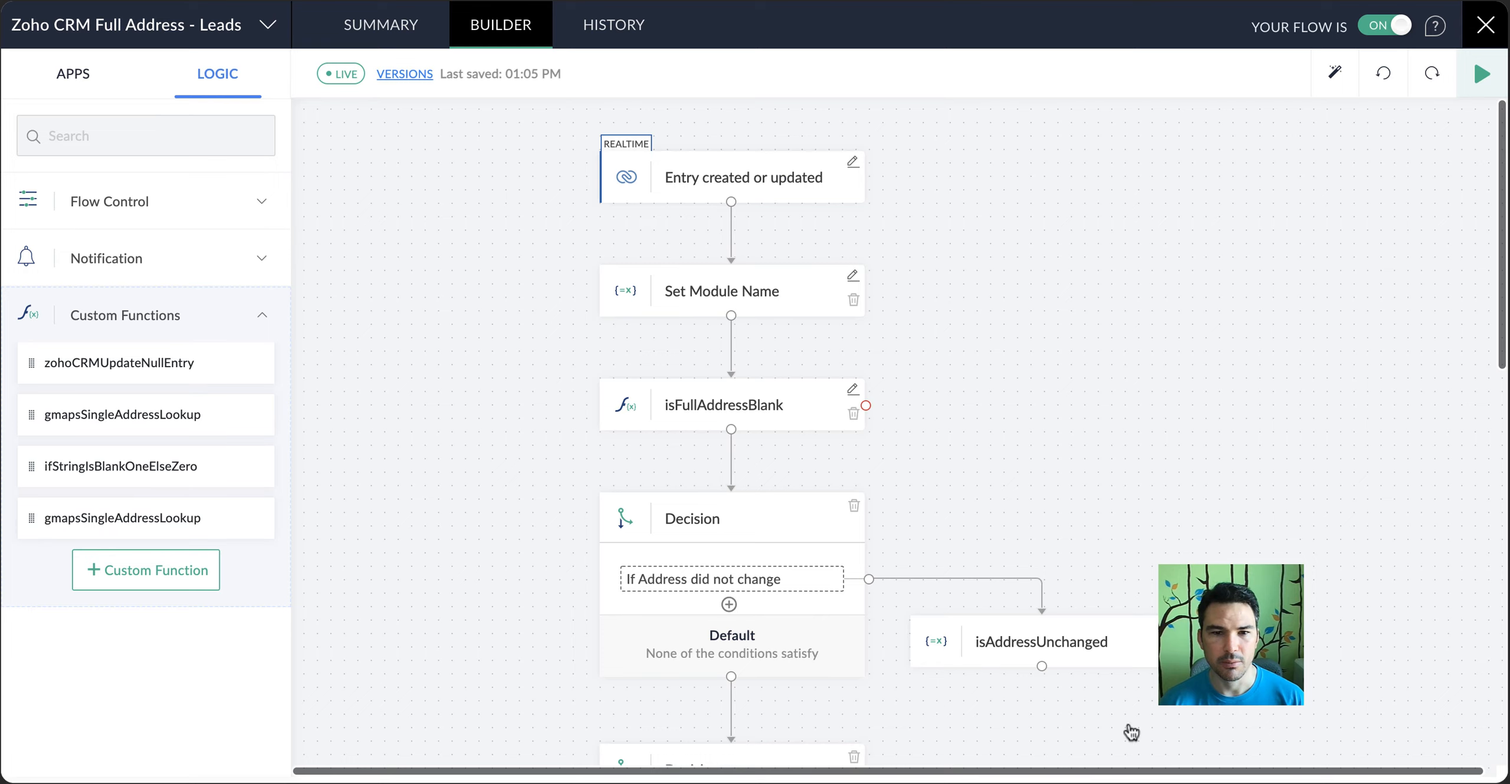
{"action": "left_click", "coordinate": [856, 391]}
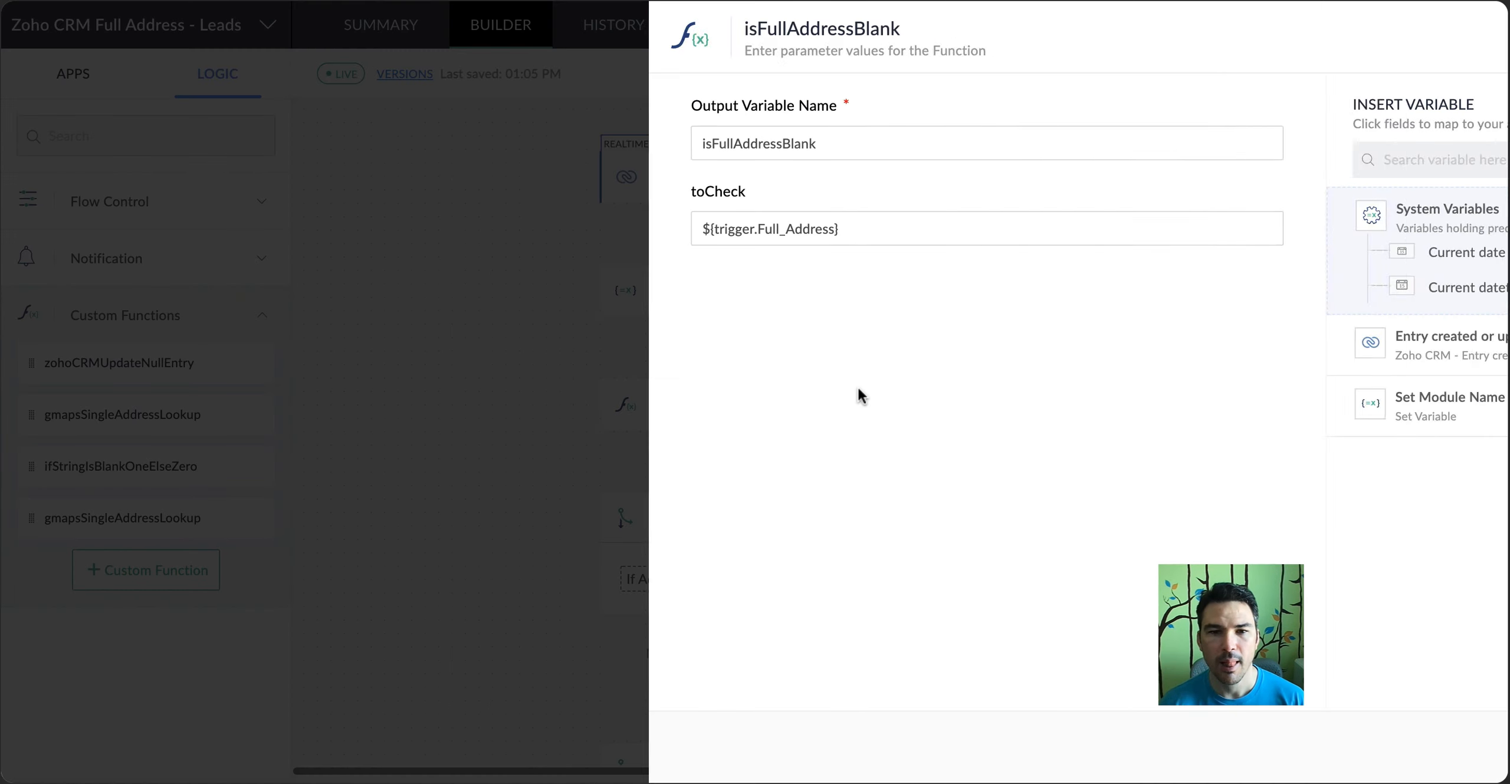
{"action": "left_click", "coordinate": [1284, 762]}
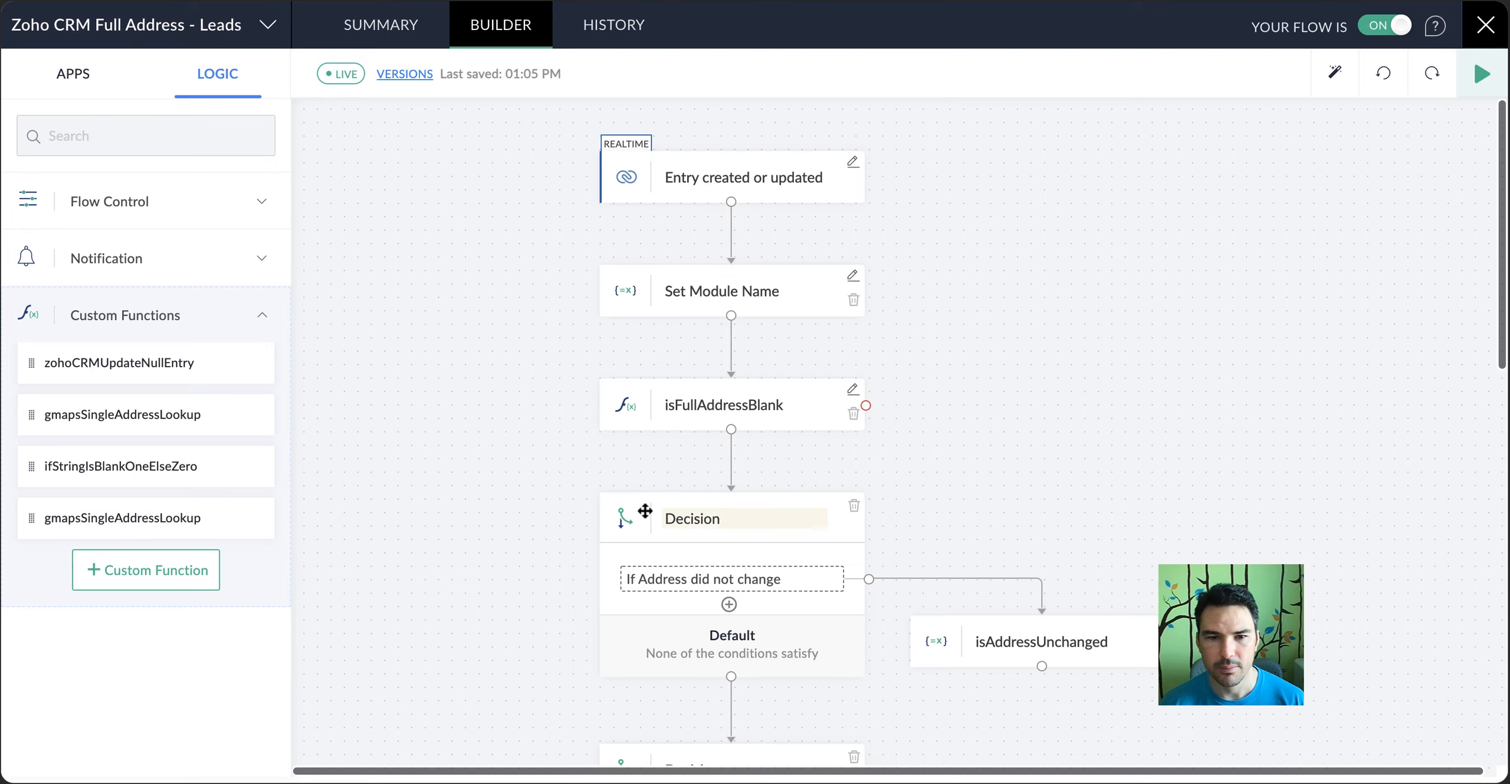
Review the "If Address did not change" and "If Full Address is blank" decision conditions, closing each without changes
{"action": "left_click", "coordinate": [807, 580]}
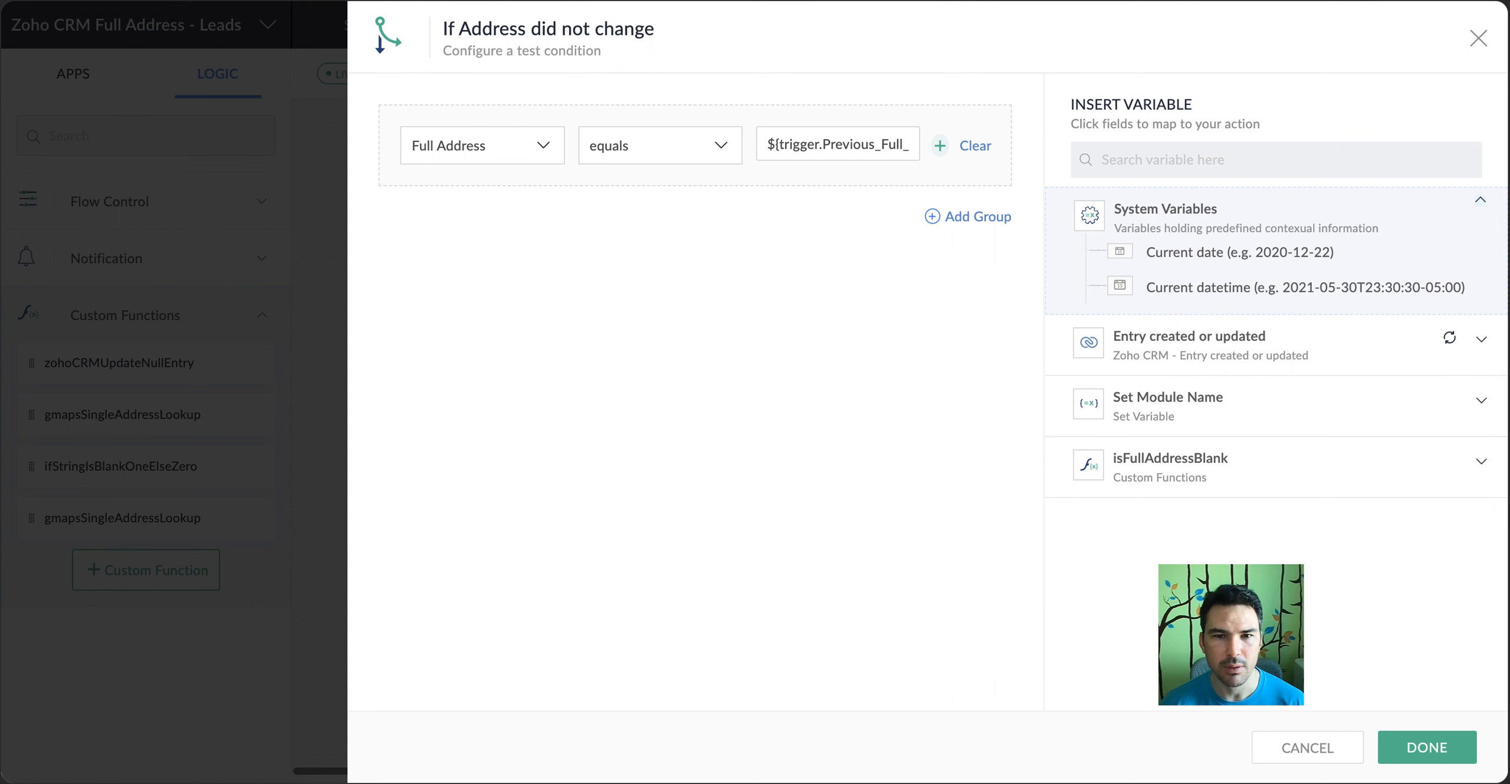
{"action": "left_click", "coordinate": [1310, 755]}
{"action": "scroll", "coordinate": [802, 480], "scroll_direction": "down", "scroll_amount": 5}
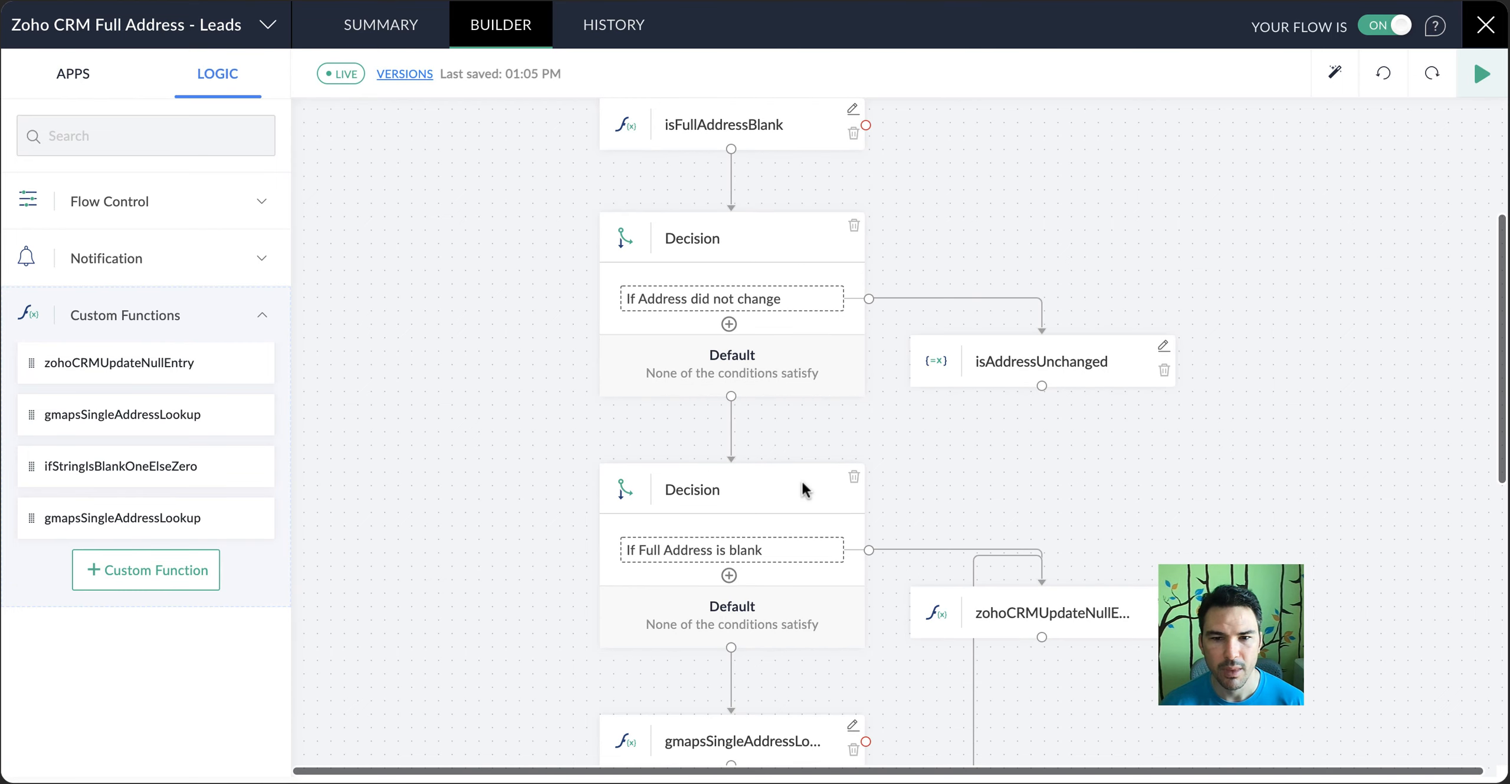
{"action": "left_click", "coordinate": [805, 548]}
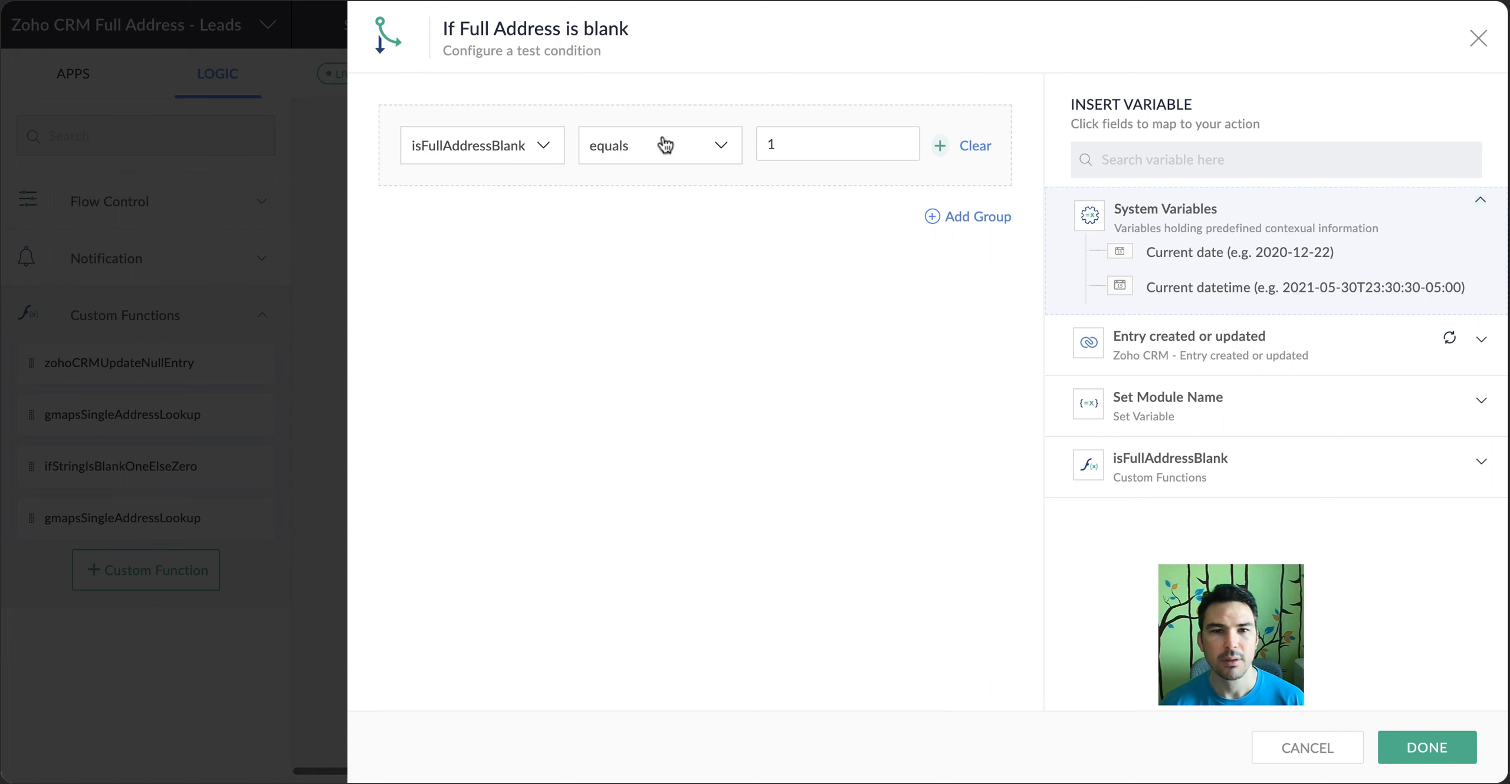
{"action": "left_click", "coordinate": [1337, 748]}
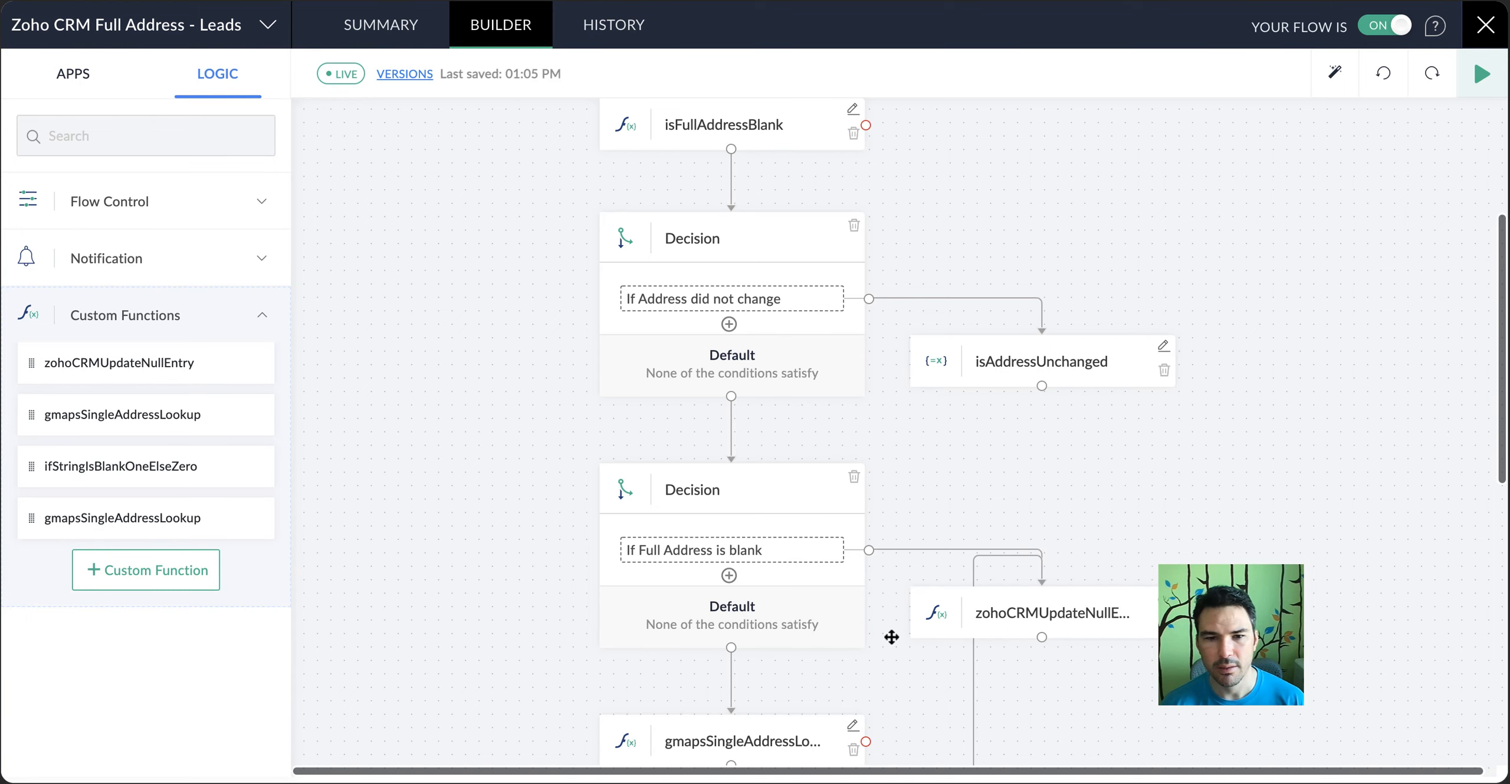
Review the zohoCRMUpdateNullEntry function's code, highlighting the source link and the comma-separated field list, and close it without changes
{"action": "scroll", "coordinate": [1038, 604], "scroll_direction": "down", "scroll_amount": 4}
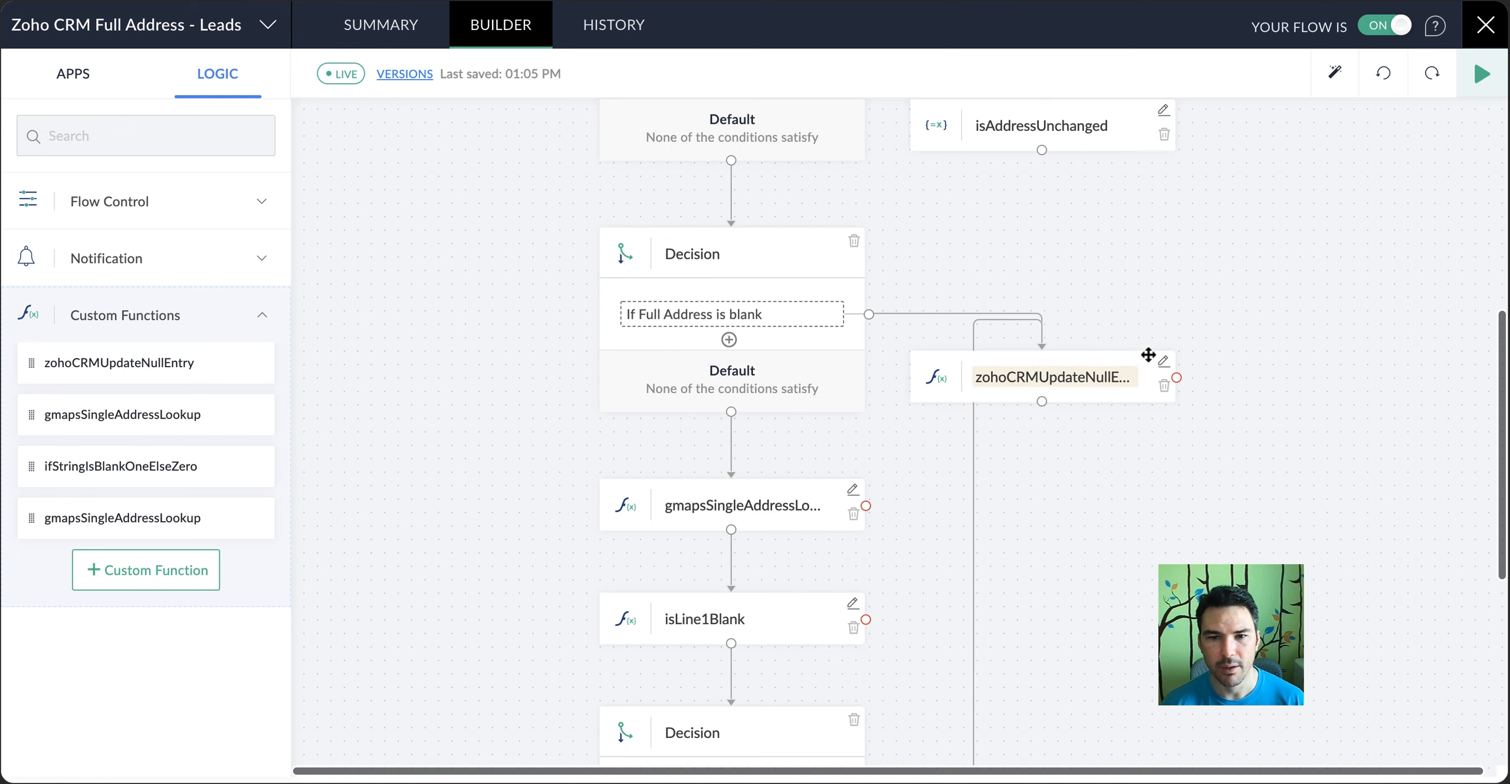
{"action": "left_click", "coordinate": [235, 364]}
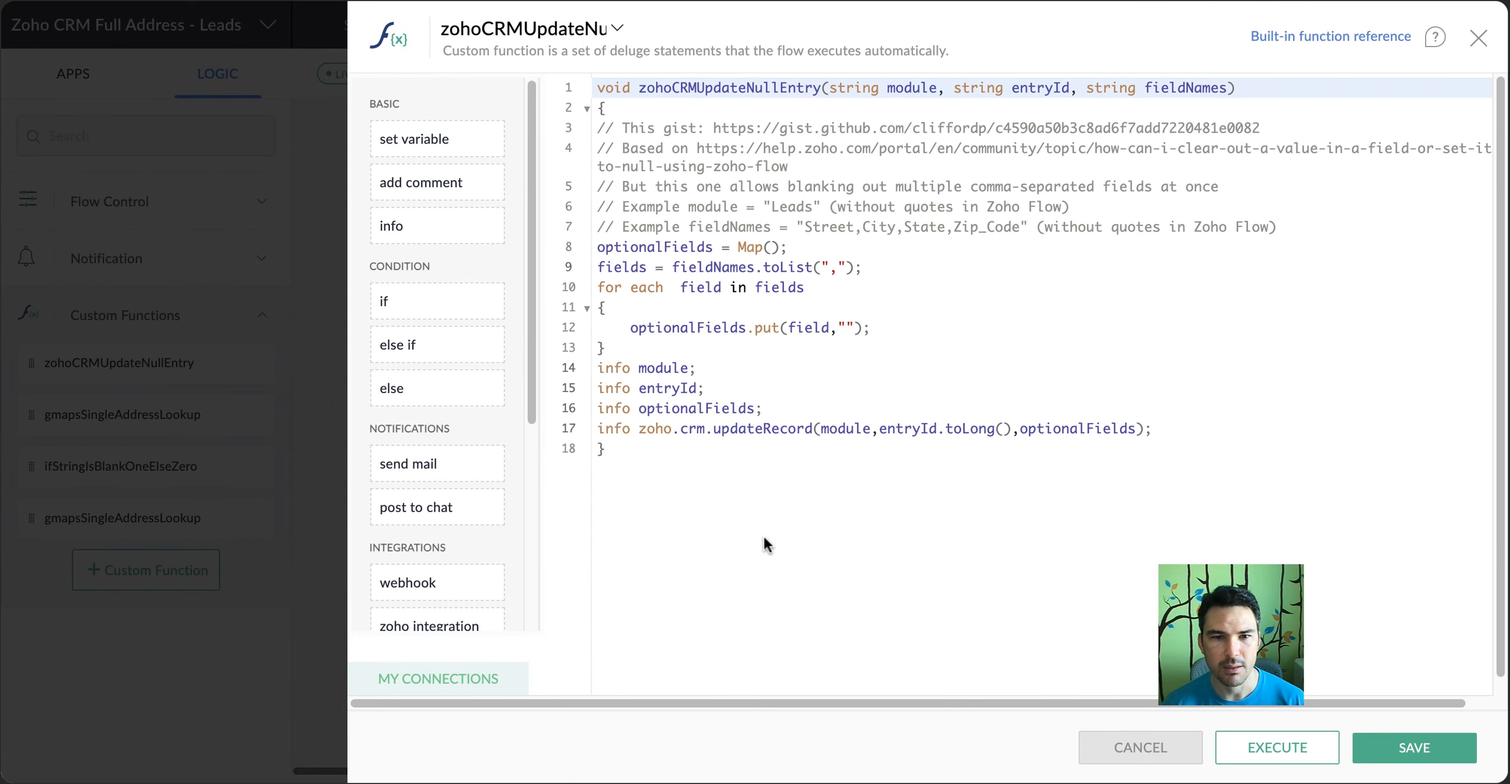
{"action": "left_click_drag", "start_coordinate": [691, 148], "coordinate": [788, 167]}
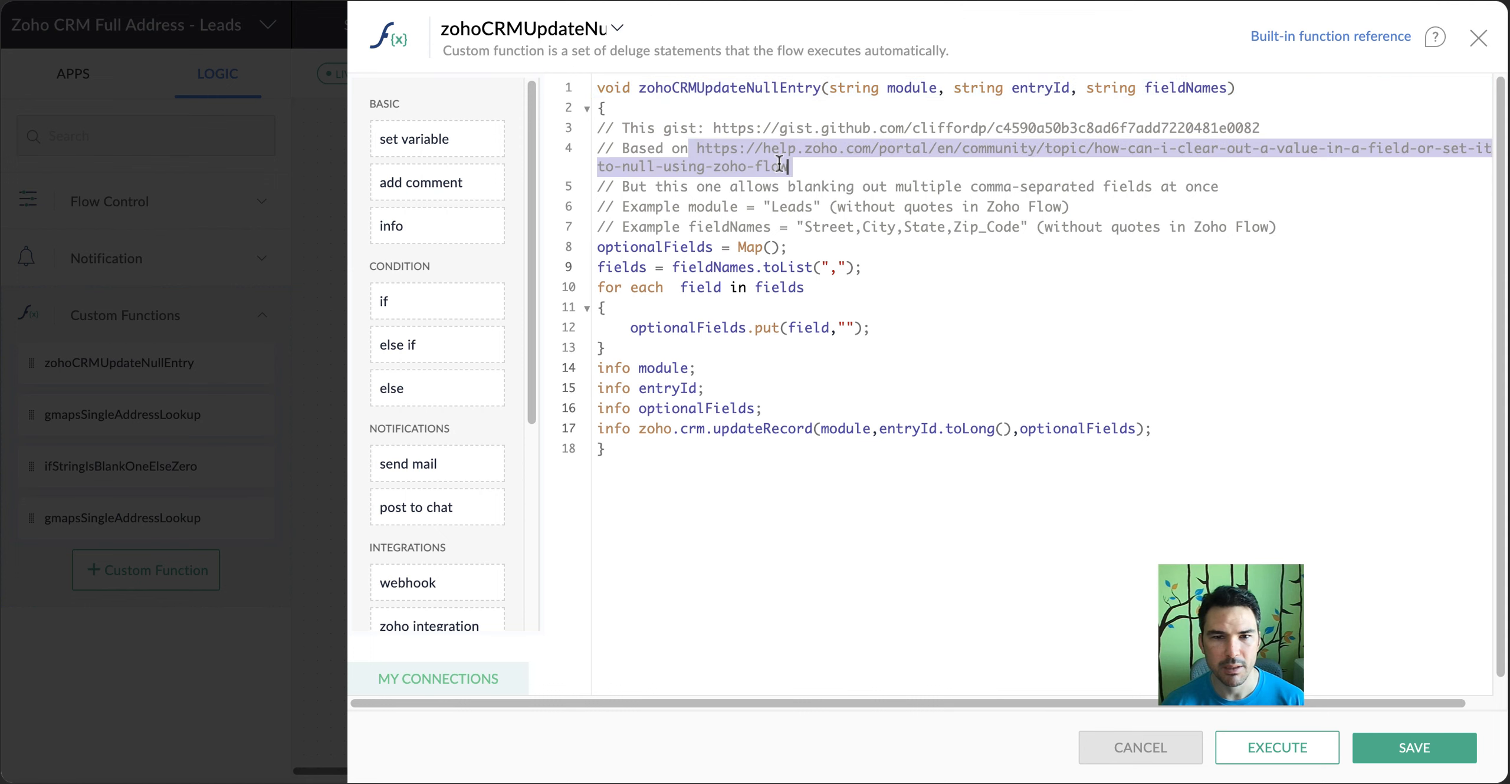
{"action": "left_click", "coordinate": [938, 207]}
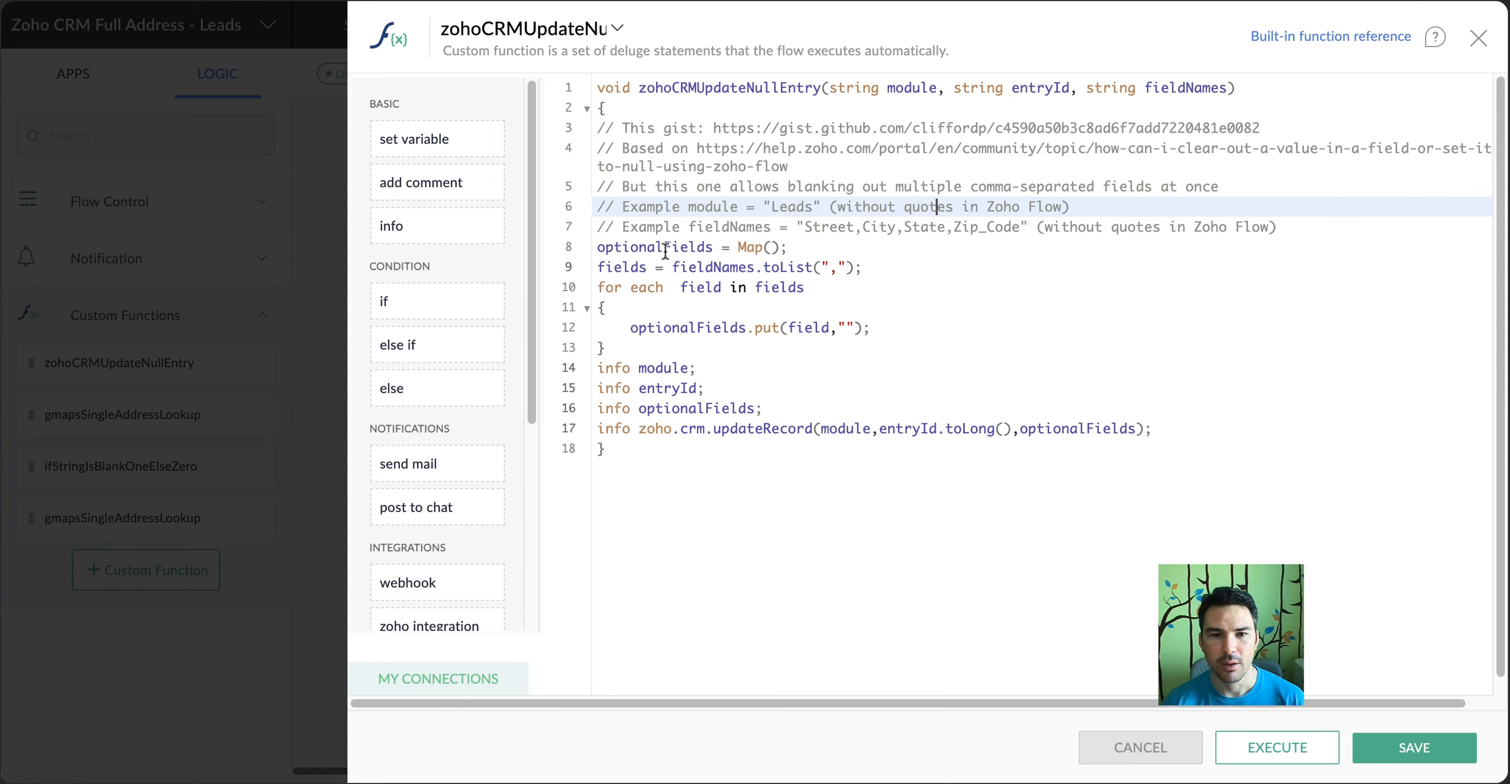
{"action": "left_click_drag", "start_coordinate": [821, 268], "coordinate": [846, 268]}
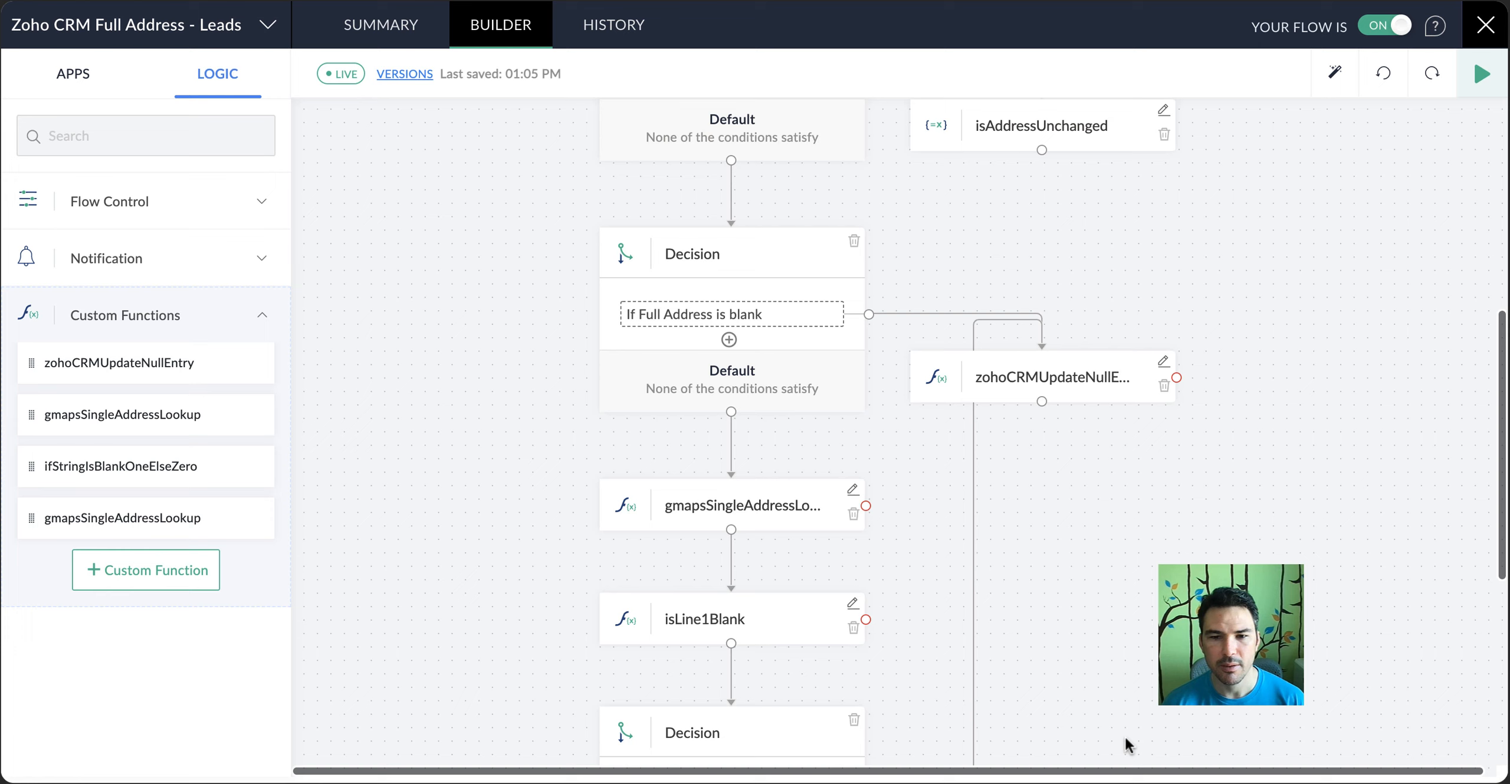
{"action": "left_click", "coordinate": [1128, 747]}
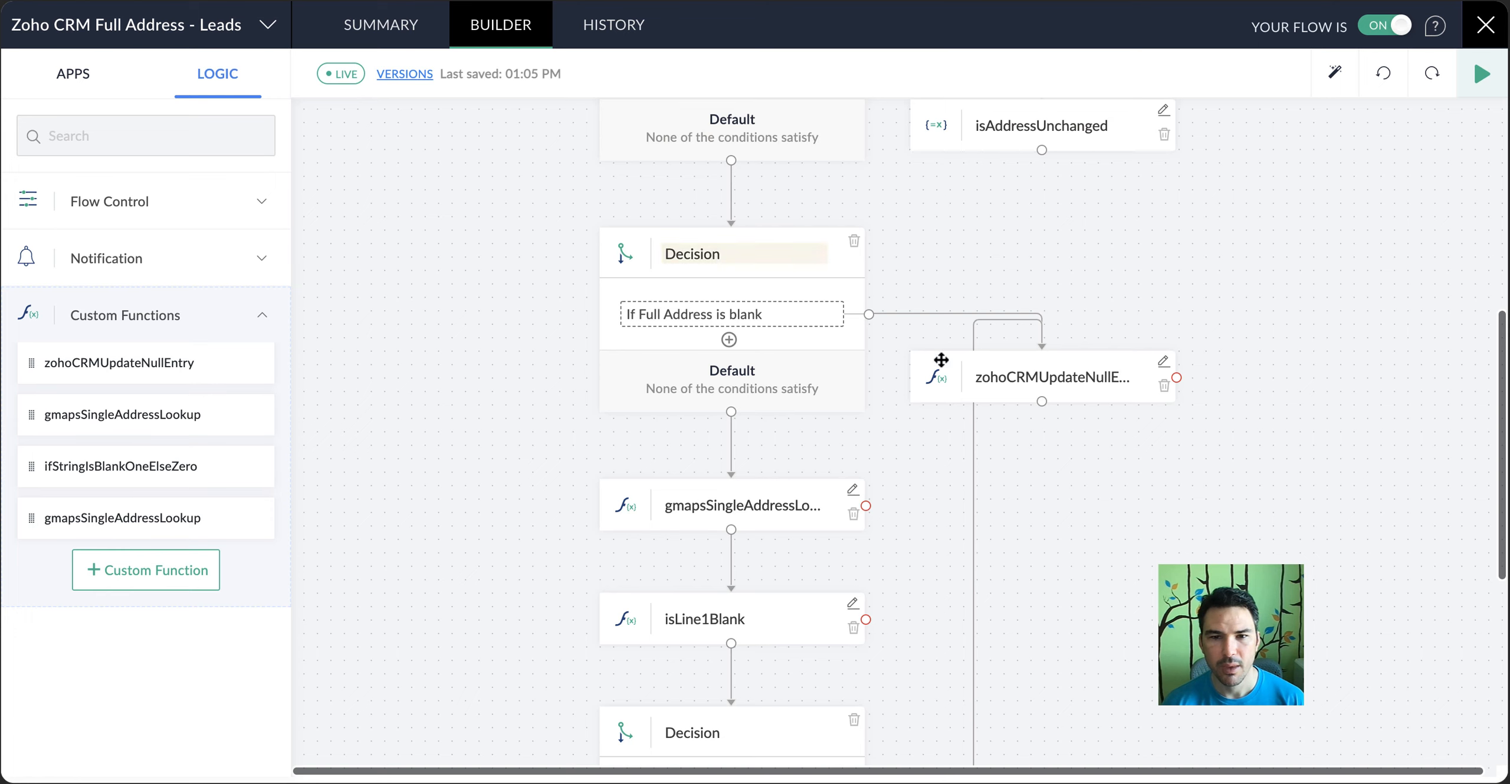
Review the parameters of the zohoCRMUpdateNullEntry and gmapsSingleAddressLookup steps, closing each without changes
{"action": "left_click", "coordinate": [1162, 362]}
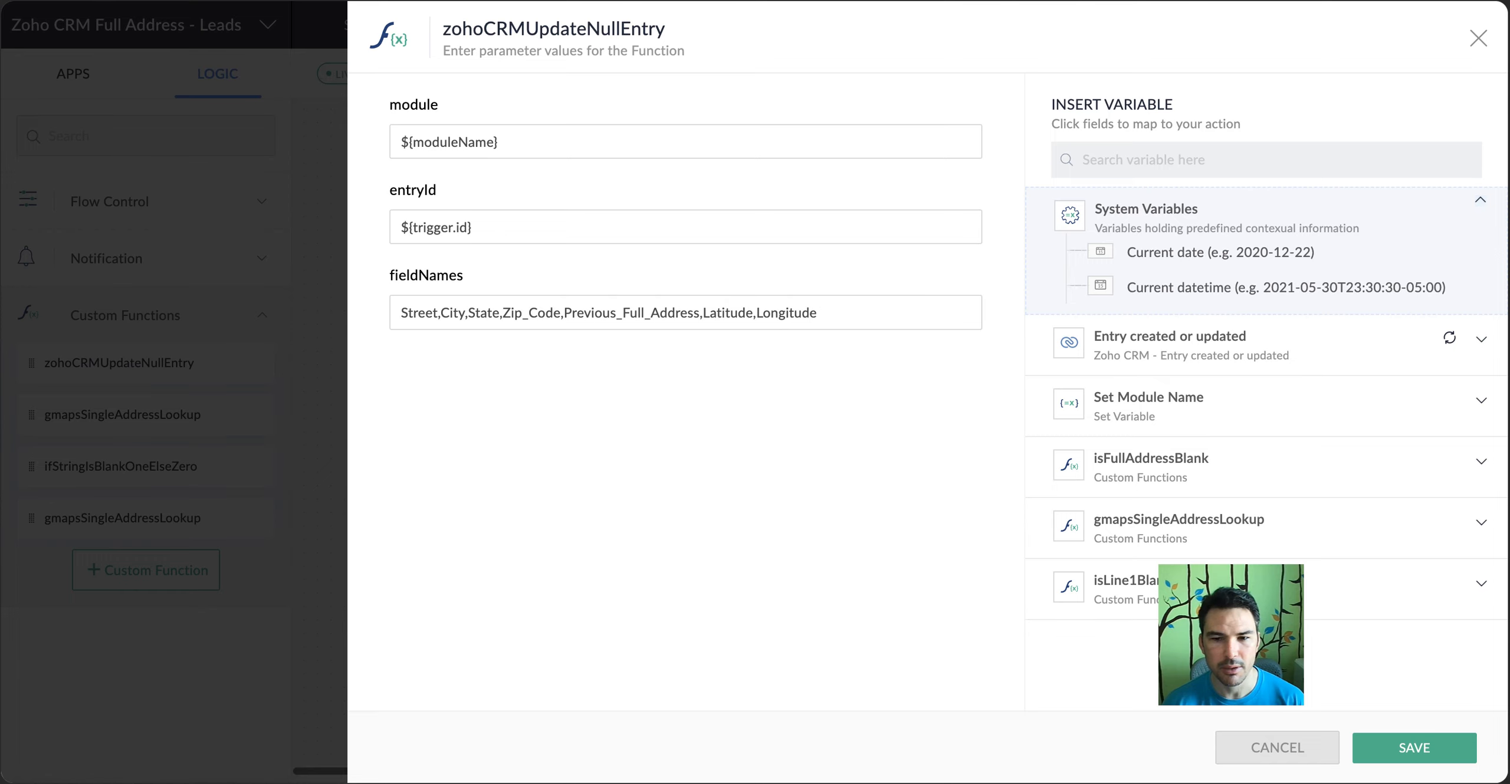
{"action": "left_click", "coordinate": [1277, 748]}
{"action": "scroll", "coordinate": [1136, 300], "scroll_direction": "down", "scroll_amount": 2}
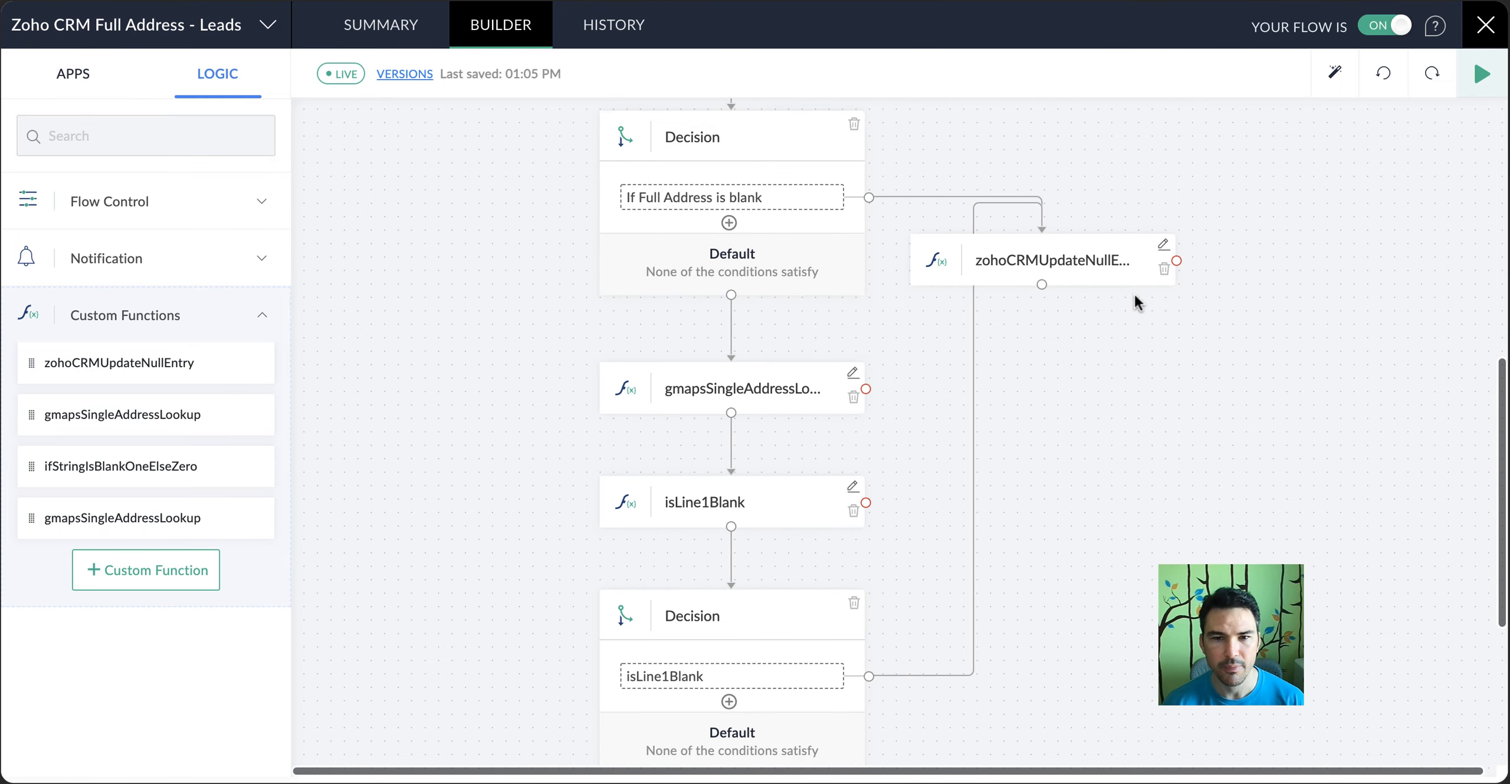
{"action": "left_click", "coordinate": [853, 374]}
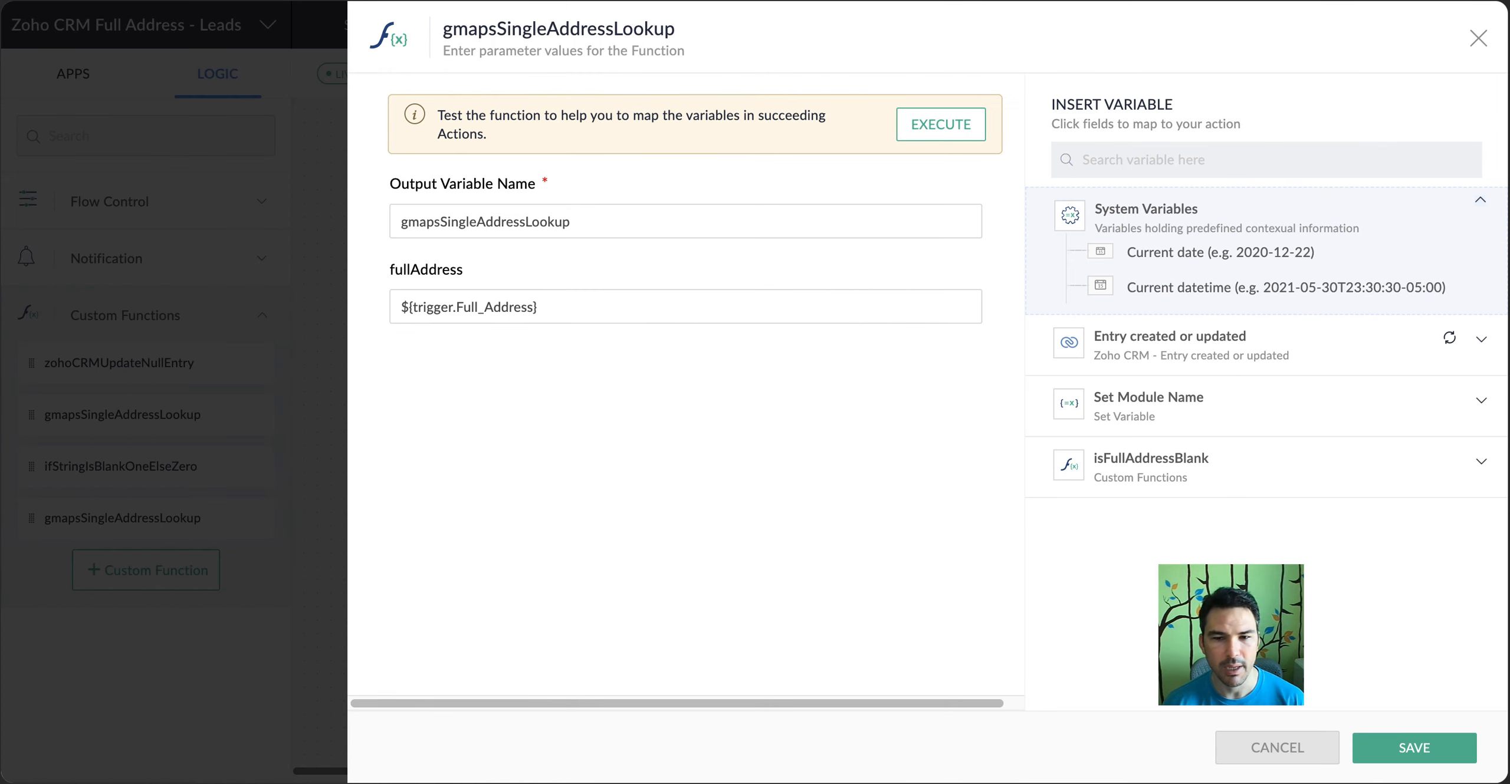
{"action": "left_click", "coordinate": [1289, 758]}
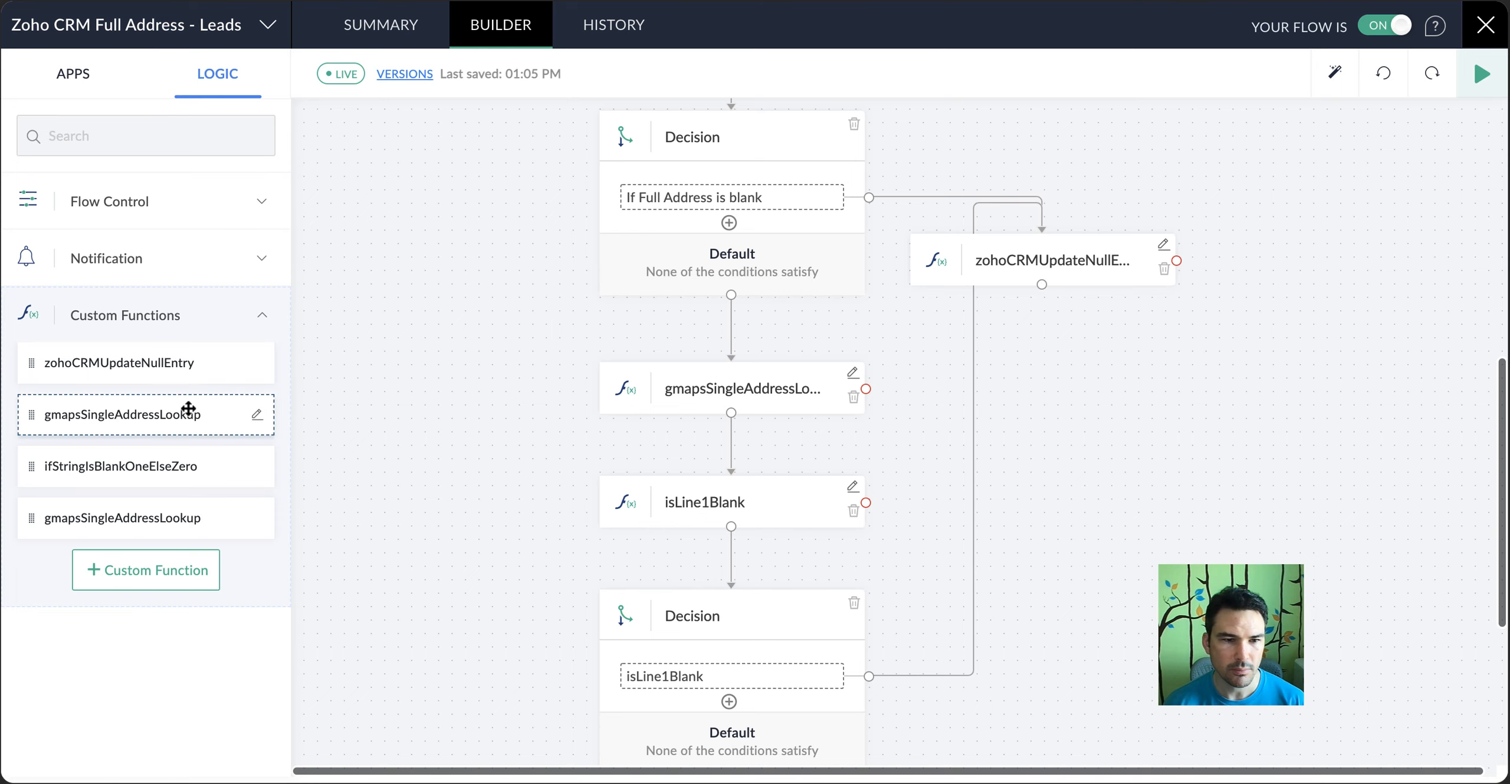
Open the gmapsSingleAddressLookup function's code and examine the apiKey variable and the blank check on apiKey and fullAddress
{"action": "left_click", "coordinate": [244, 414]}
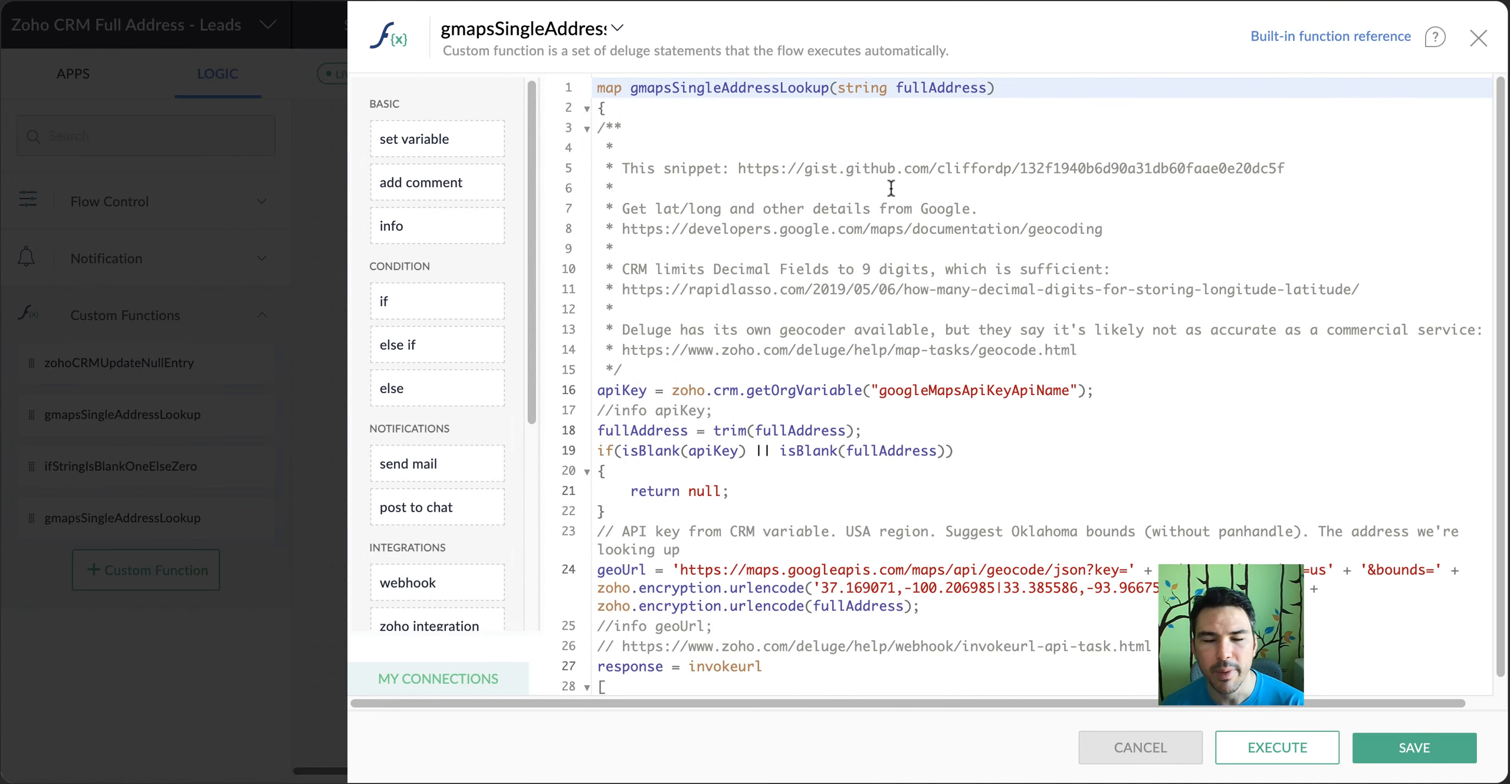
{"action": "scroll", "coordinate": [891, 188], "scroll_direction": "down", "scroll_amount": 5}
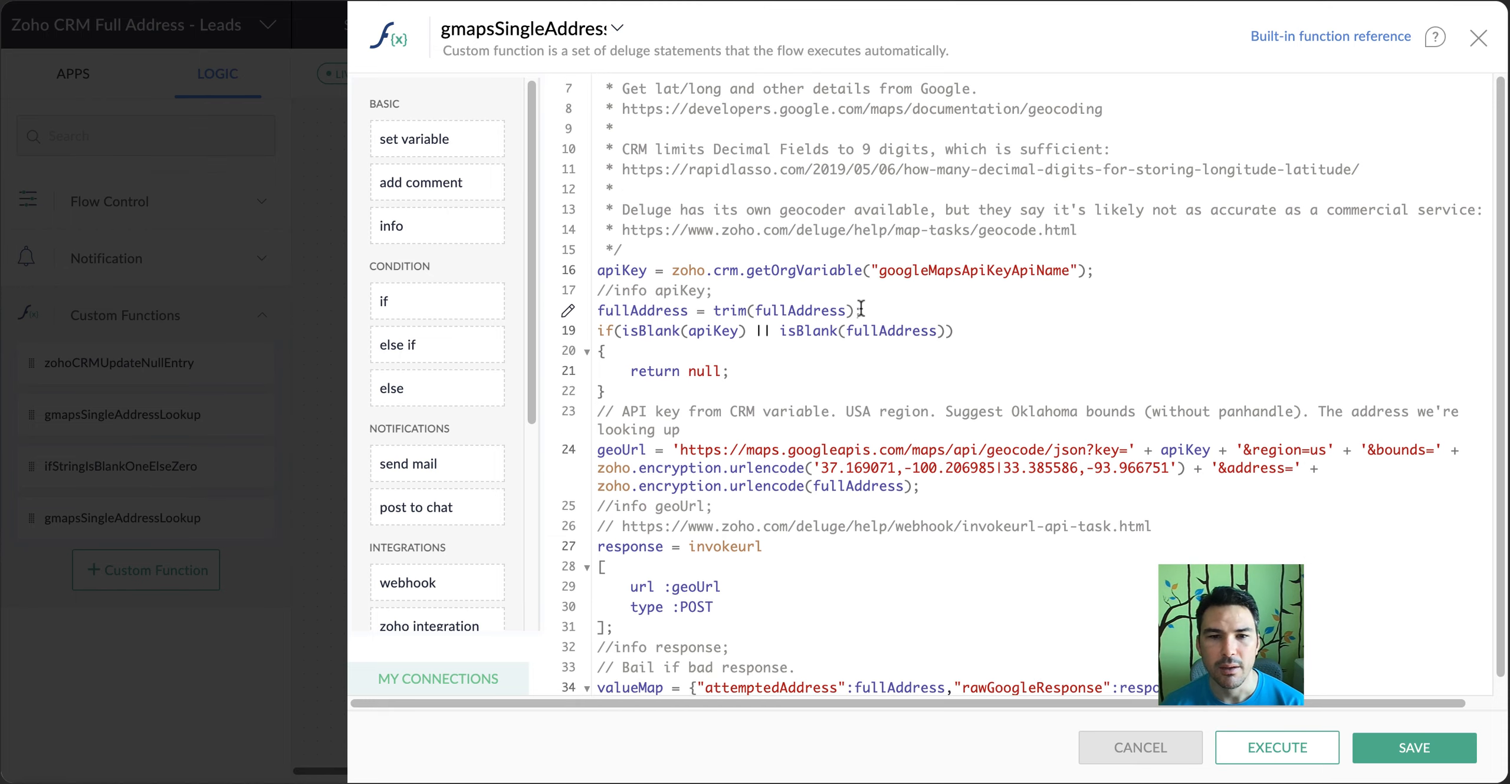
{"action": "double_click", "coordinate": [622, 243]}
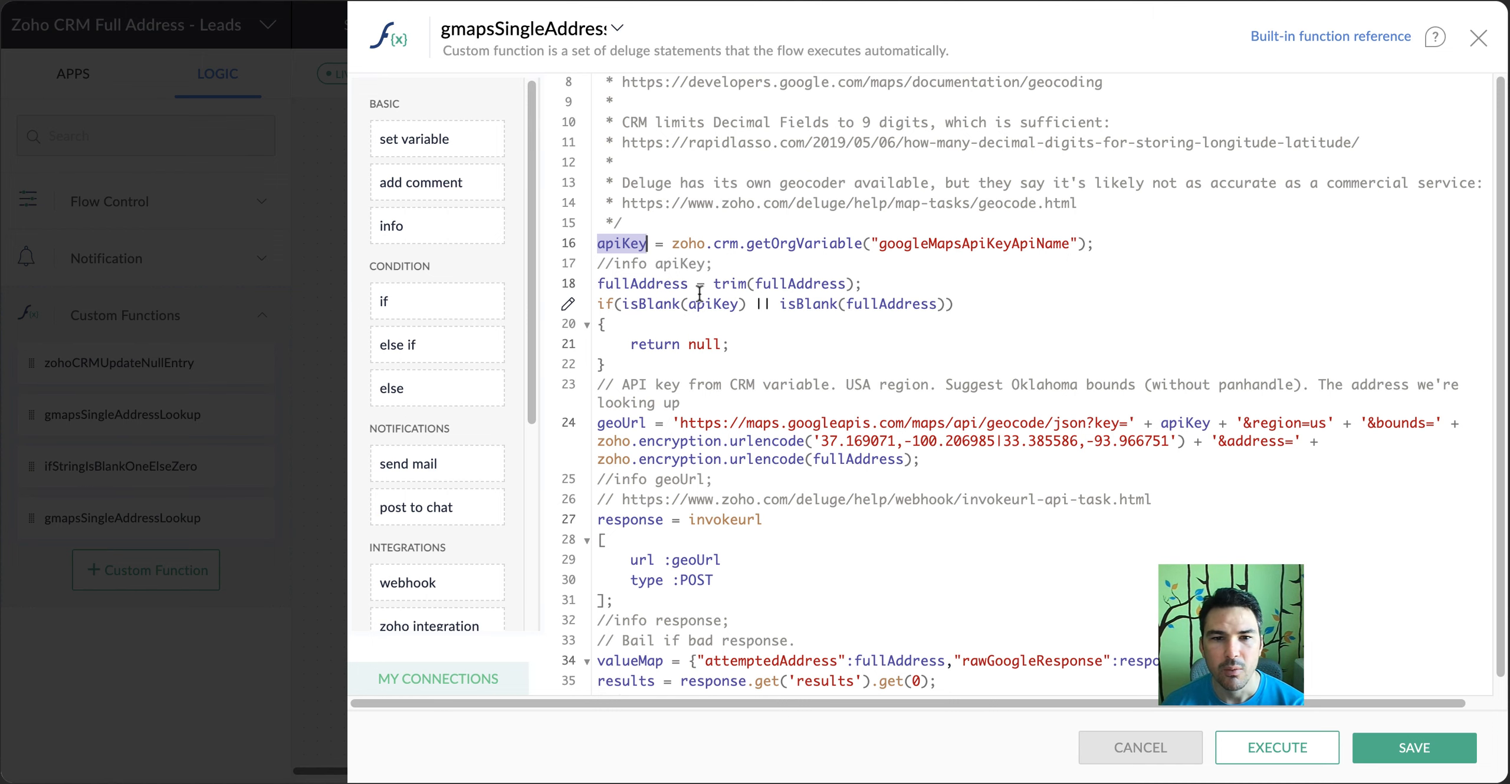
{"action": "scroll", "coordinate": [679, 268], "scroll_direction": "down", "scroll_amount": 2}
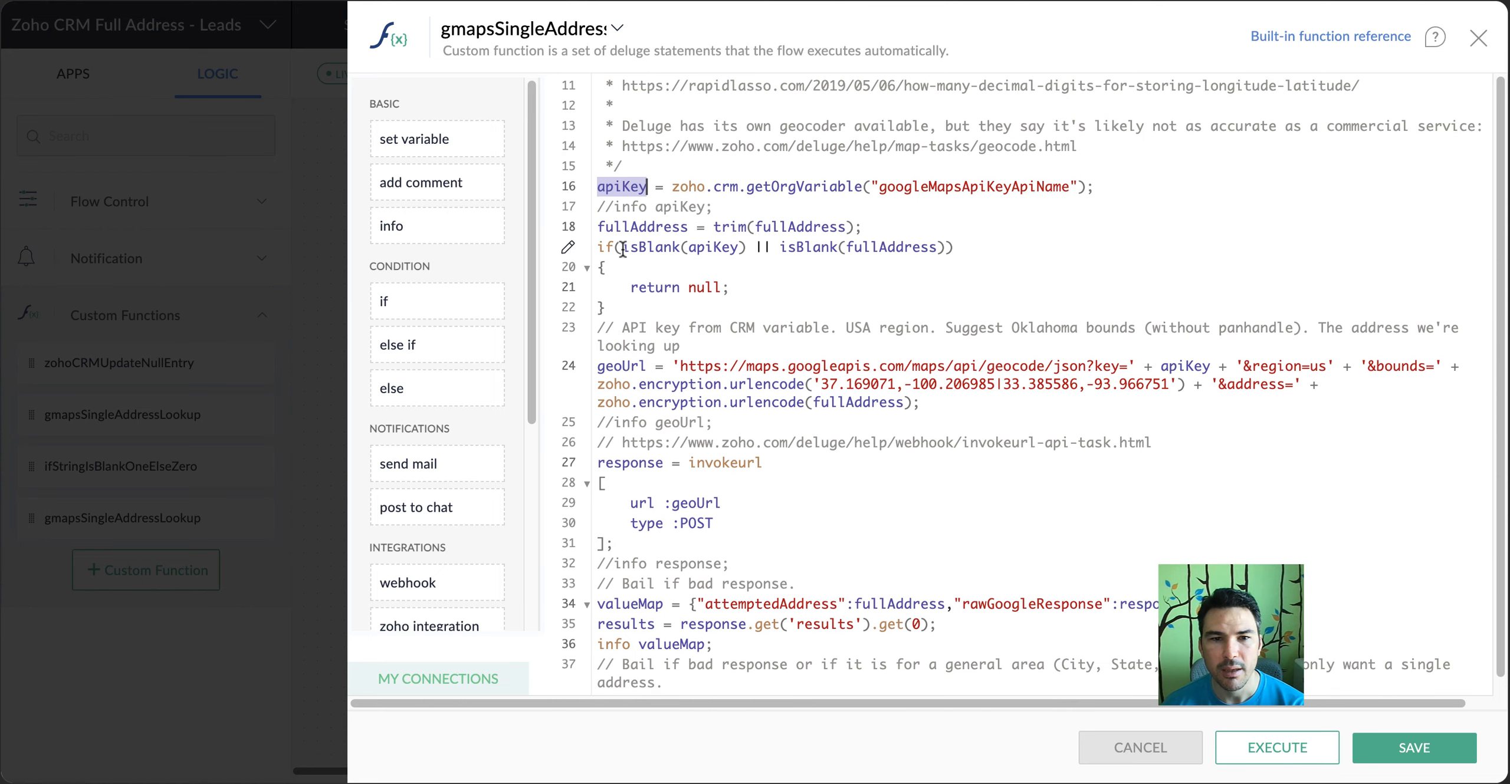
{"action": "left_click_drag", "start_coordinate": [622, 248], "coordinate": [1049, 254]}
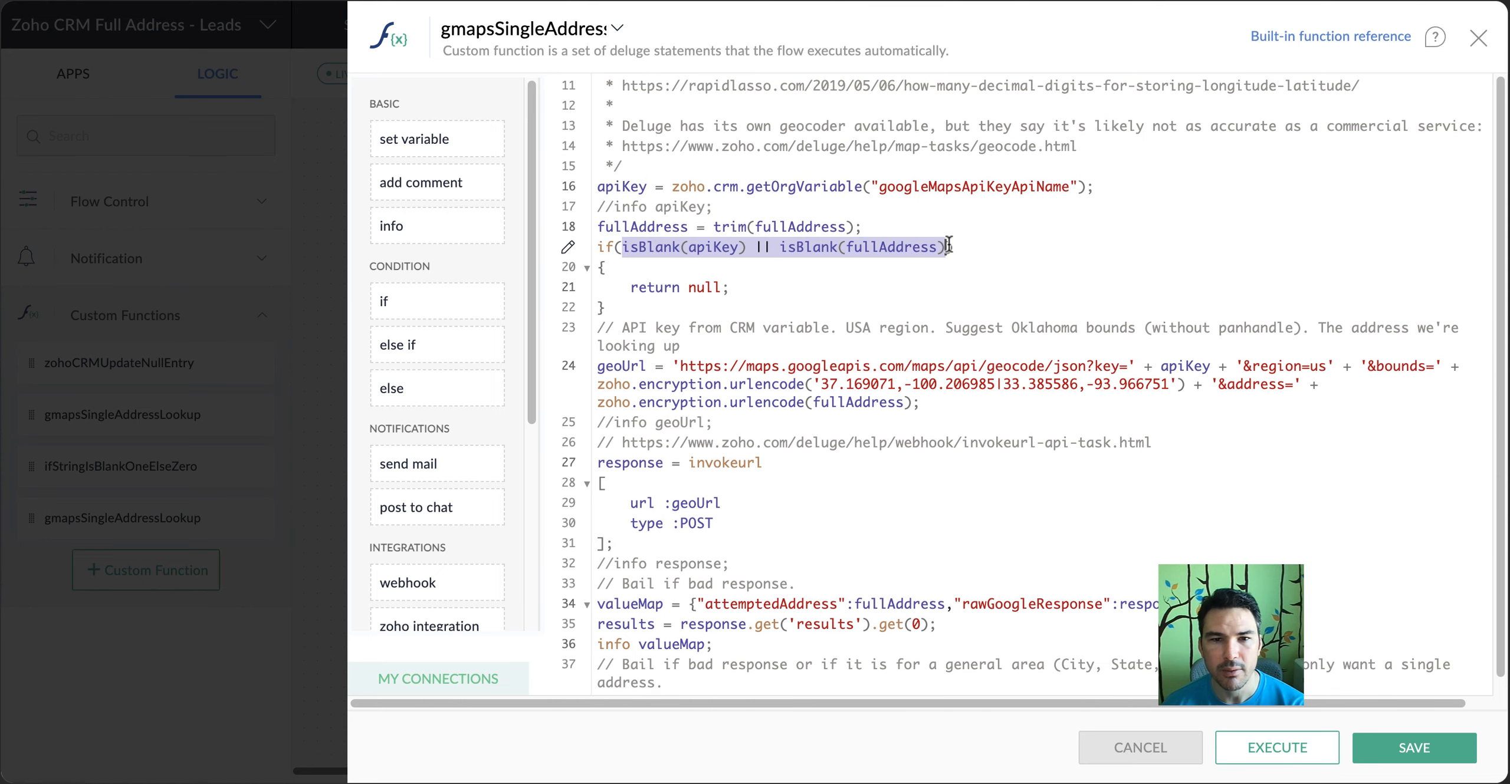
{"action": "key", "text": "shift+Left"}
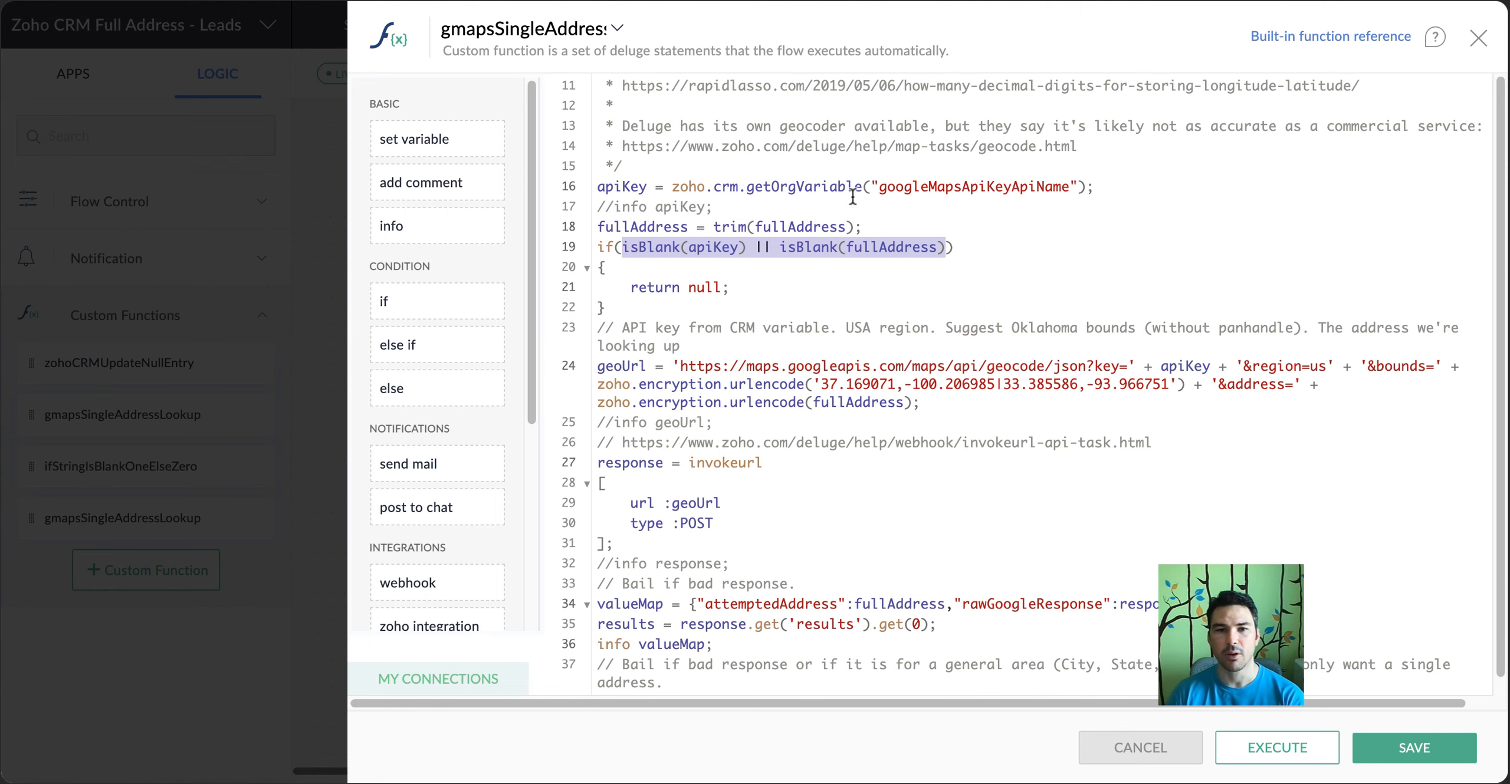
Examine how geoUrl is built from the Google geocode address, apiKey, Oklahoma bounds and the encoded fullAddress
{"action": "scroll", "coordinate": [895, 200], "scroll_direction": "down", "scroll_amount": 5}
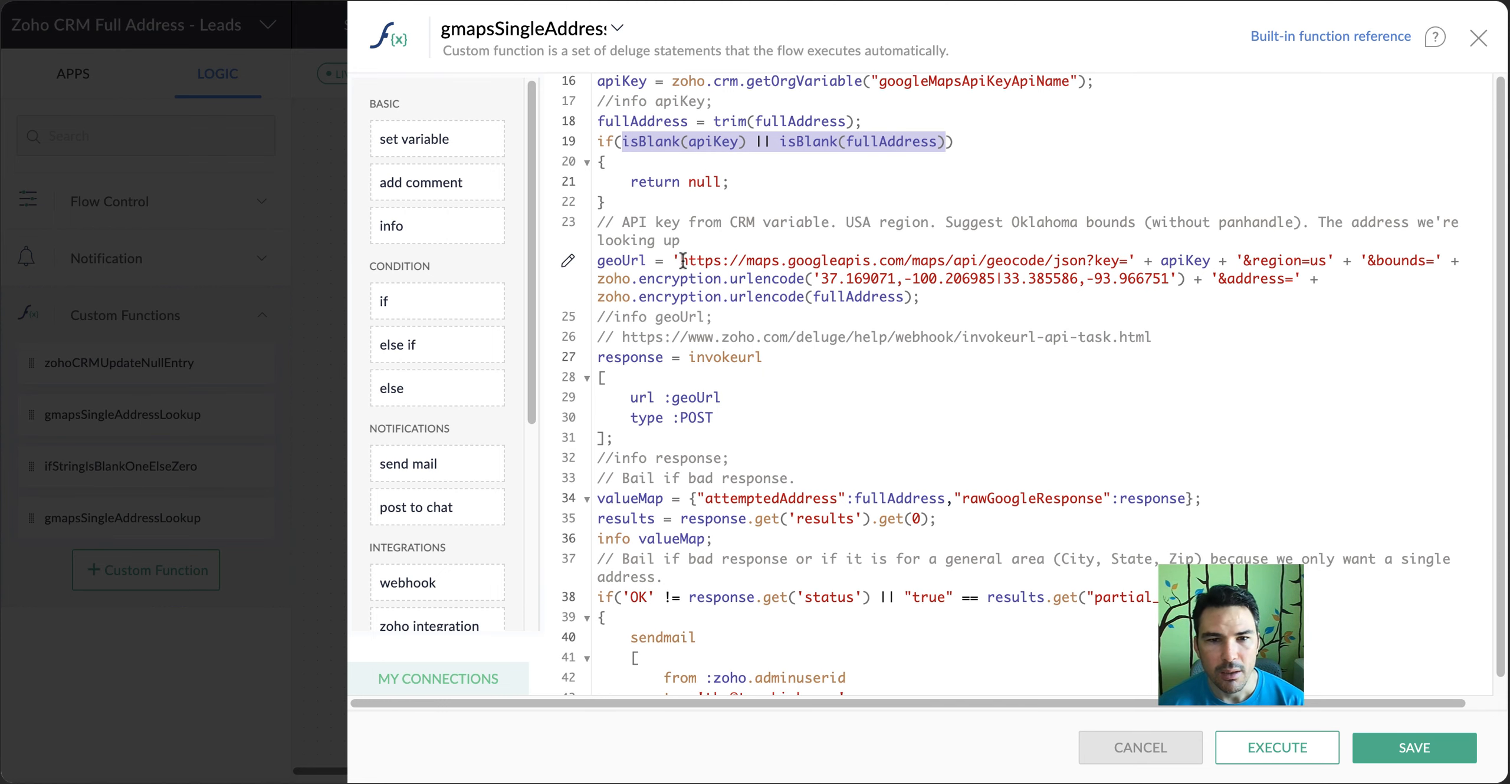
{"action": "left_click_drag", "start_coordinate": [681, 260], "coordinate": [1133, 260]}
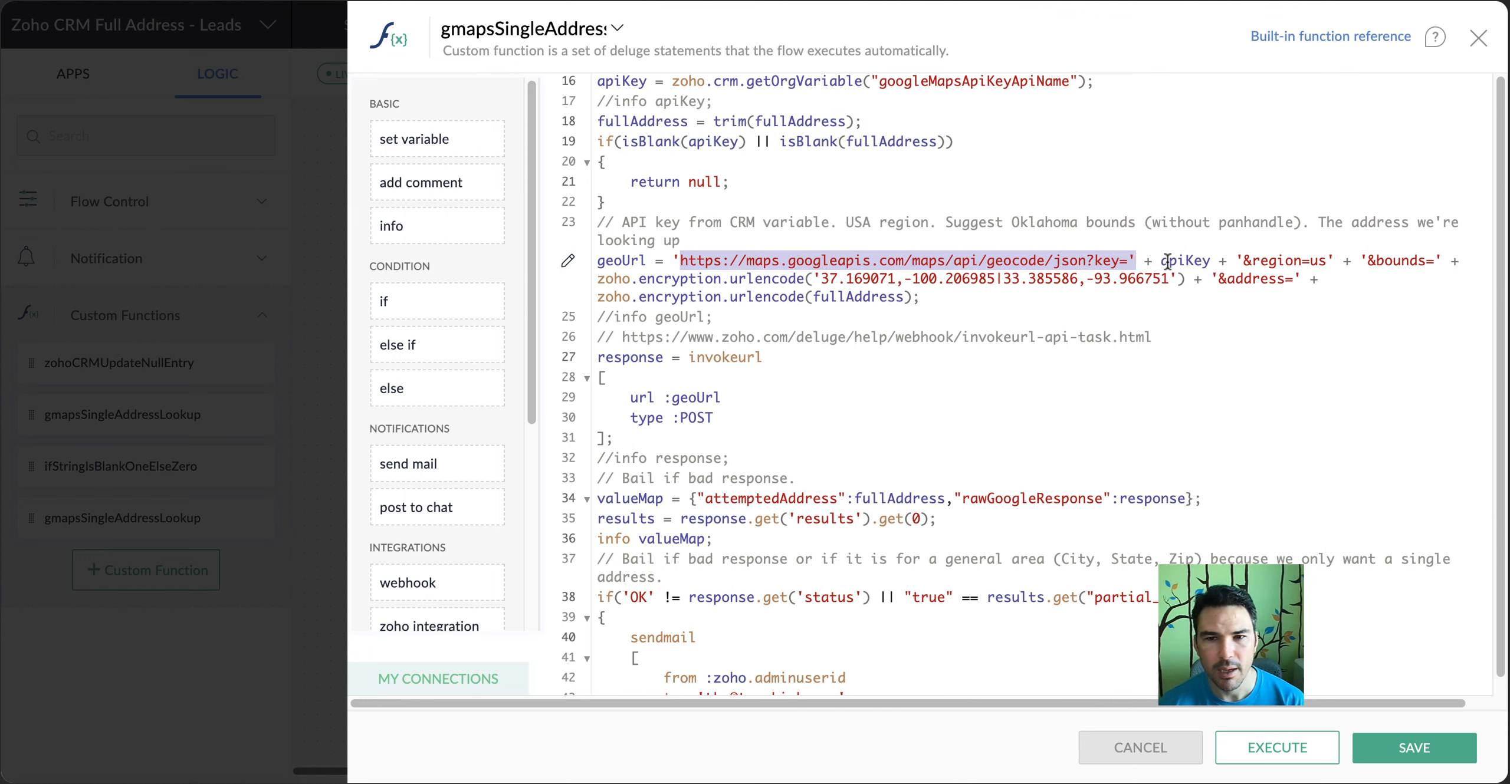
{"action": "double_click", "coordinate": [1193, 260]}
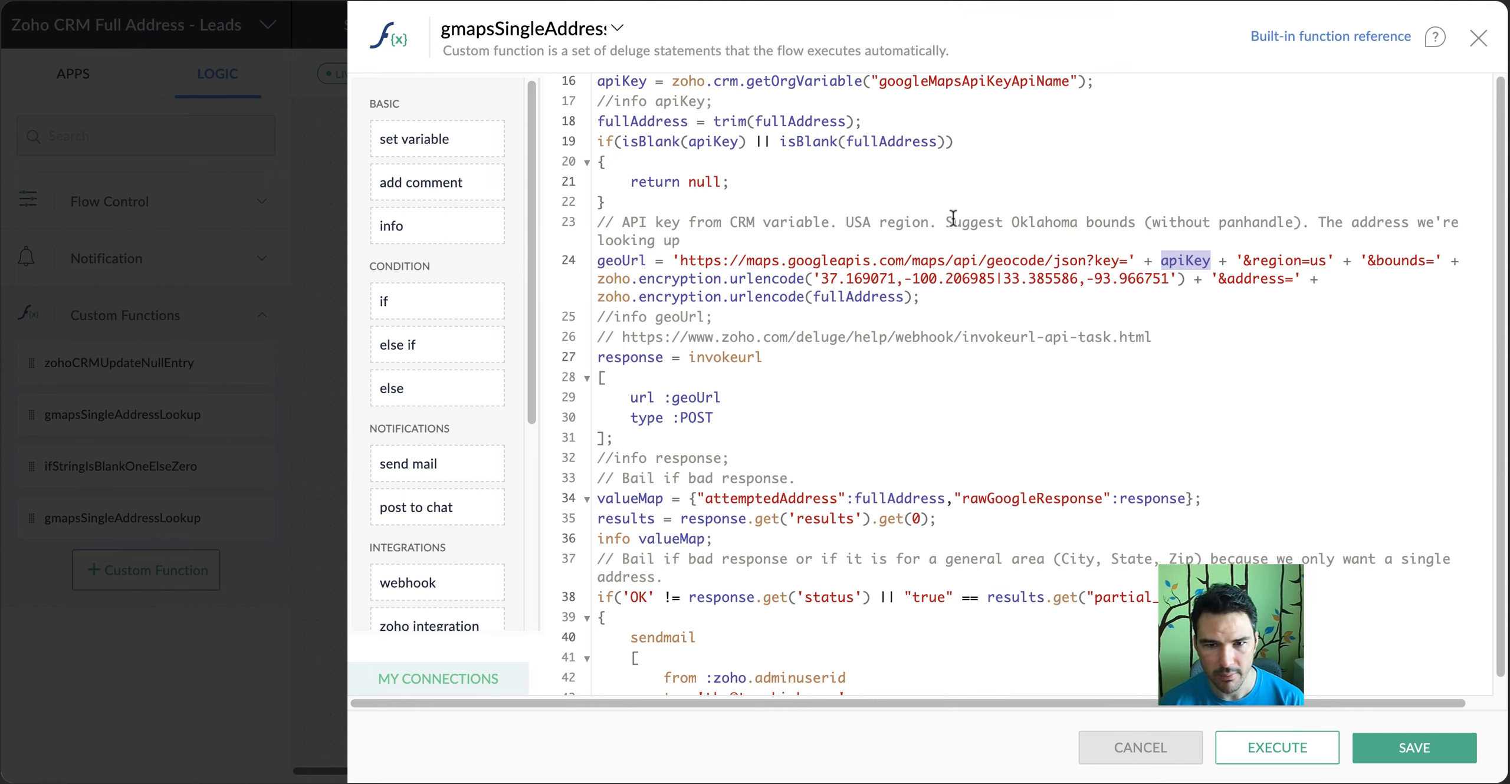
{"action": "left_click_drag", "start_coordinate": [945, 222], "coordinate": [1304, 220]}
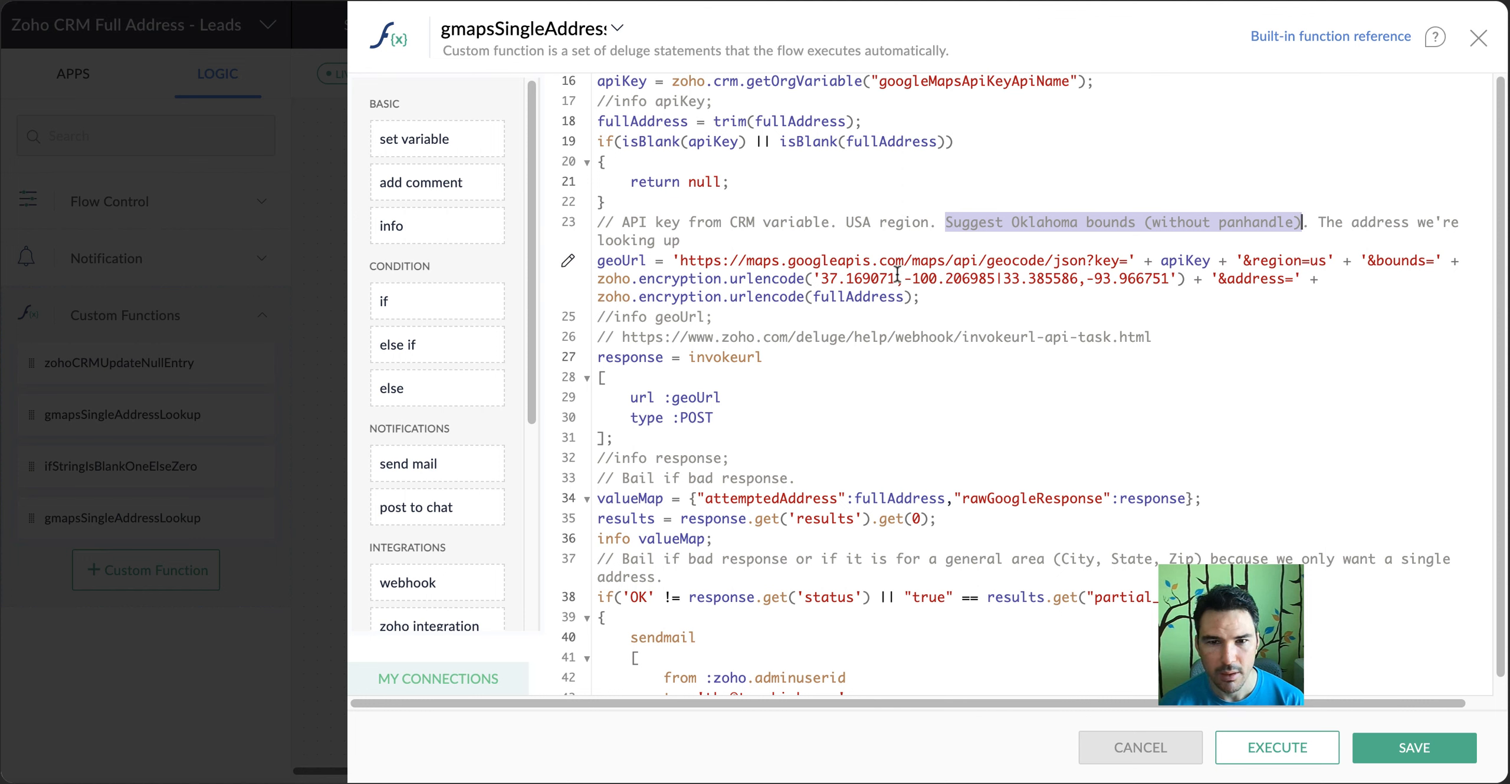
{"action": "left_click_drag", "start_coordinate": [821, 279], "coordinate": [1183, 272]}
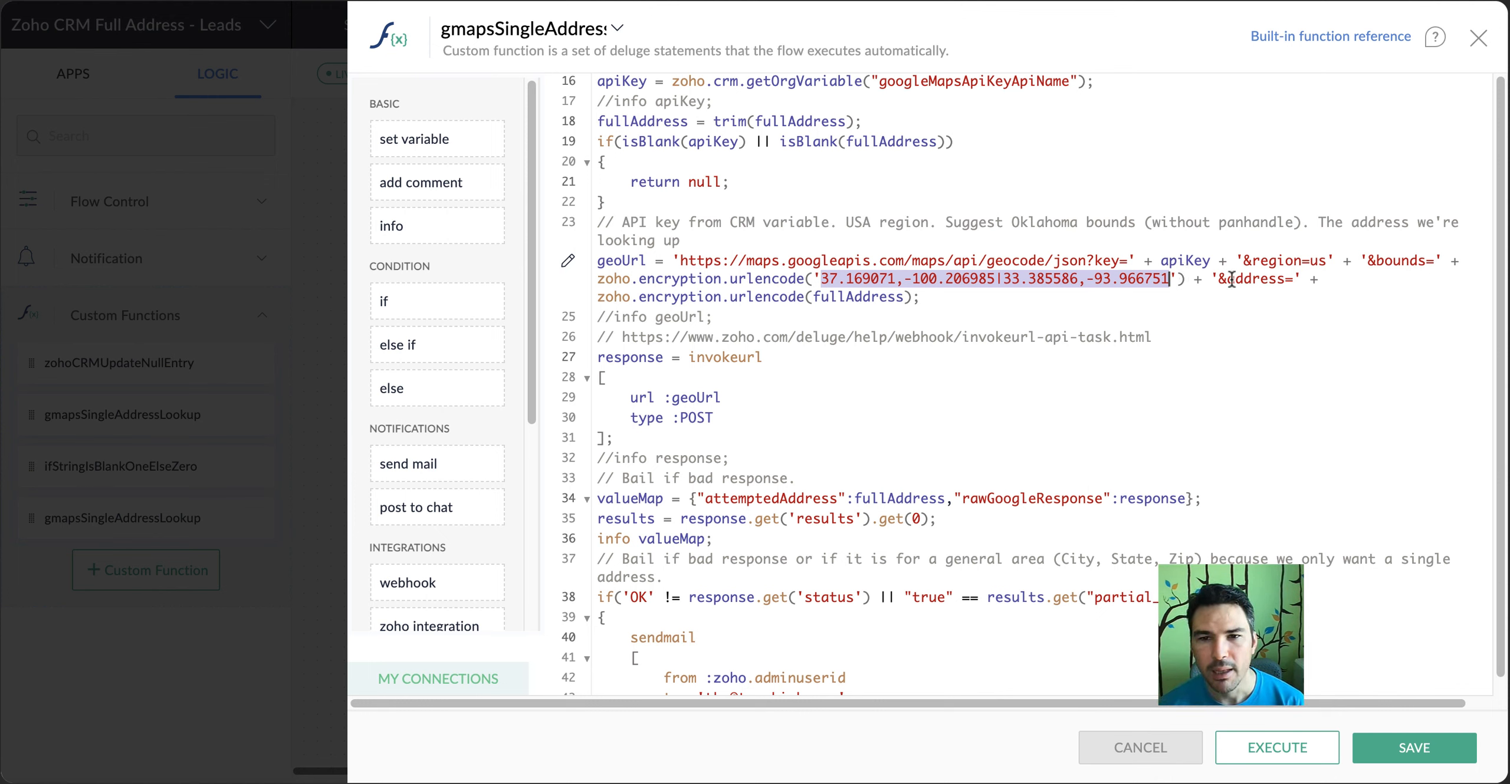
{"action": "left_click_drag", "start_coordinate": [1217, 279], "coordinate": [1301, 280]}
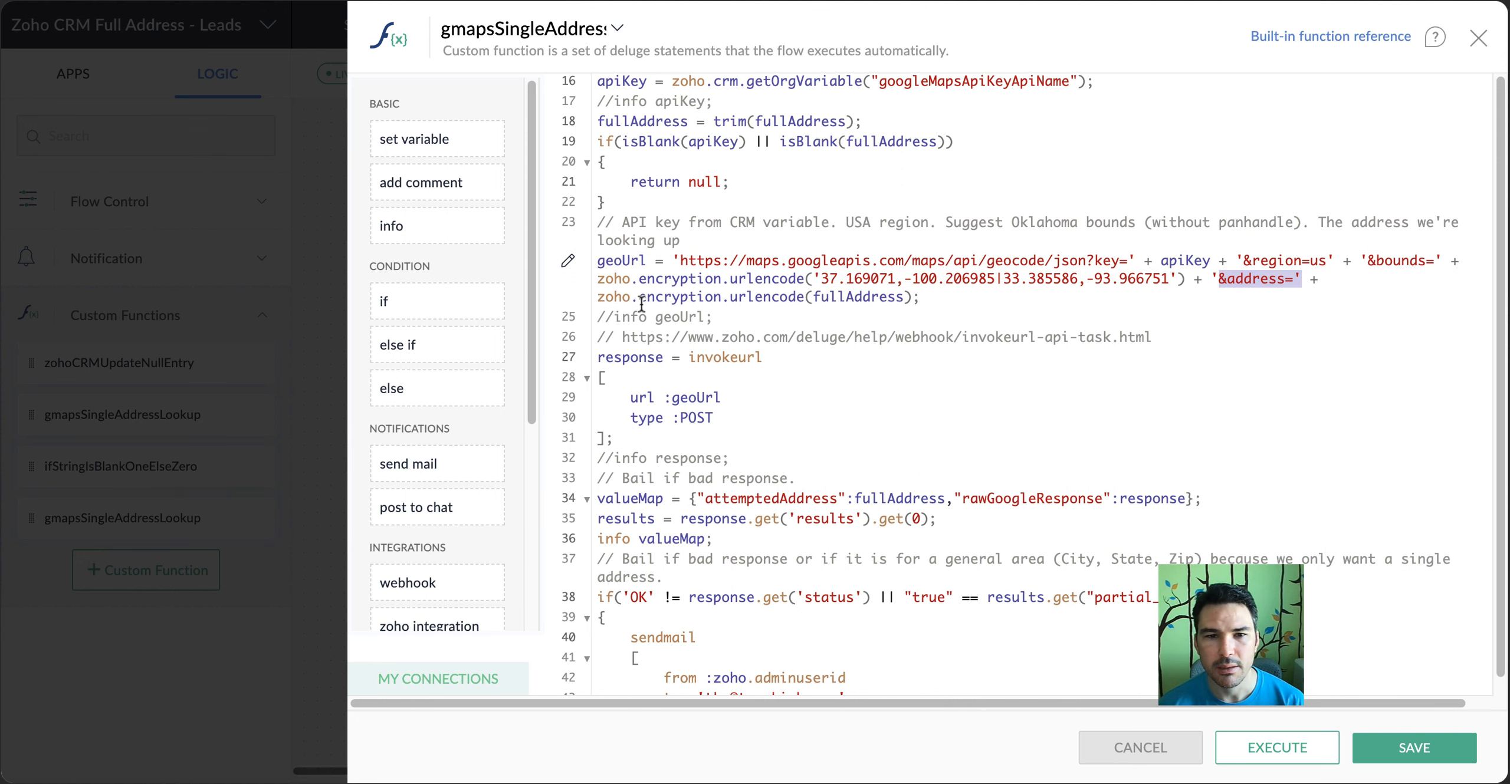
{"action": "left_click_drag", "start_coordinate": [656, 300], "coordinate": [910, 300]}
{"action": "left_click", "coordinate": [965, 305]}
{"action": "scroll", "coordinate": [965, 305], "scroll_direction": "down", "scroll_amount": 1}
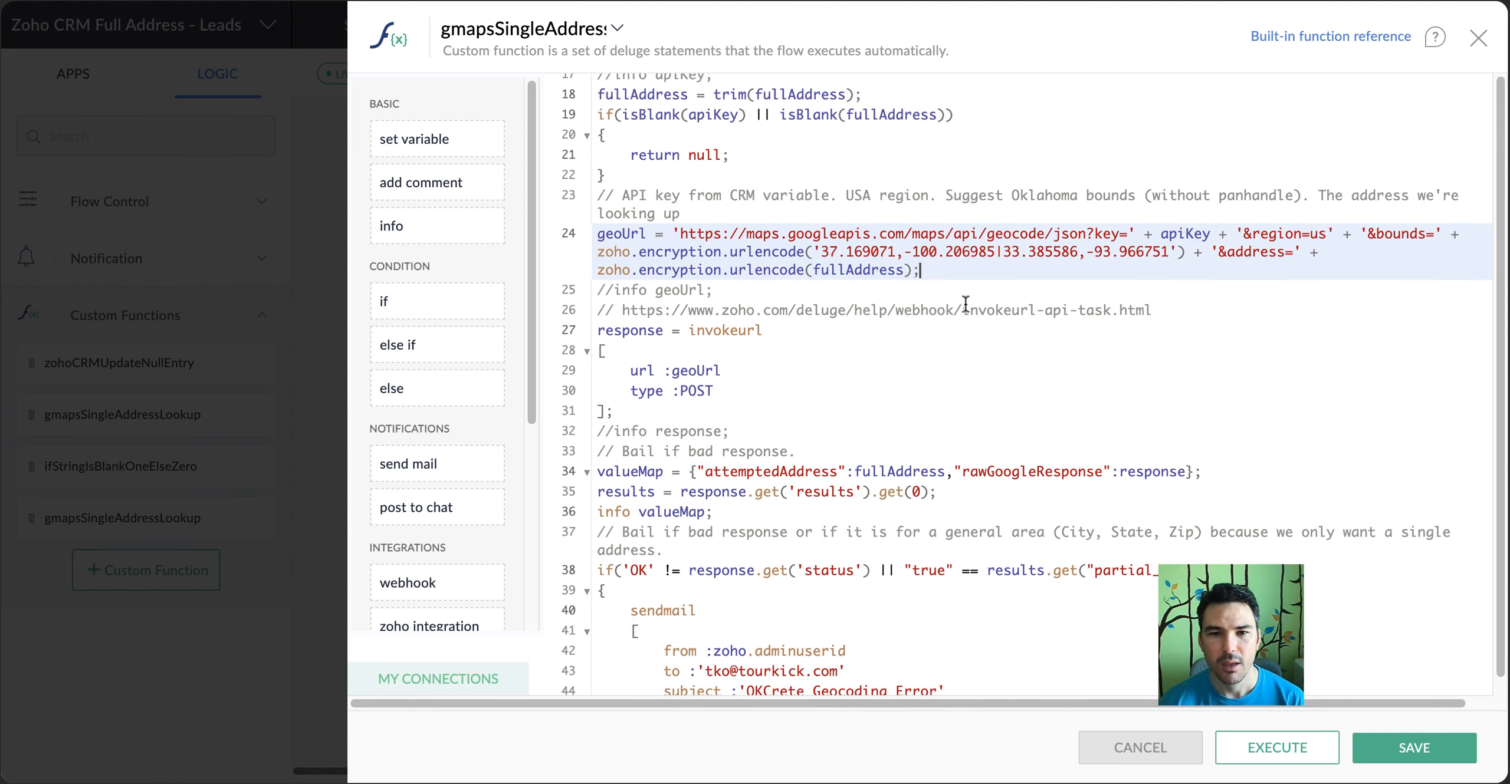
Recheck the googleMapsApiKeyApiName variable and the apiKey, bounds coordinates and us region used in geoUrl
{"action": "scroll", "coordinate": [967, 236], "scroll_direction": "down", "scroll_amount": 1}
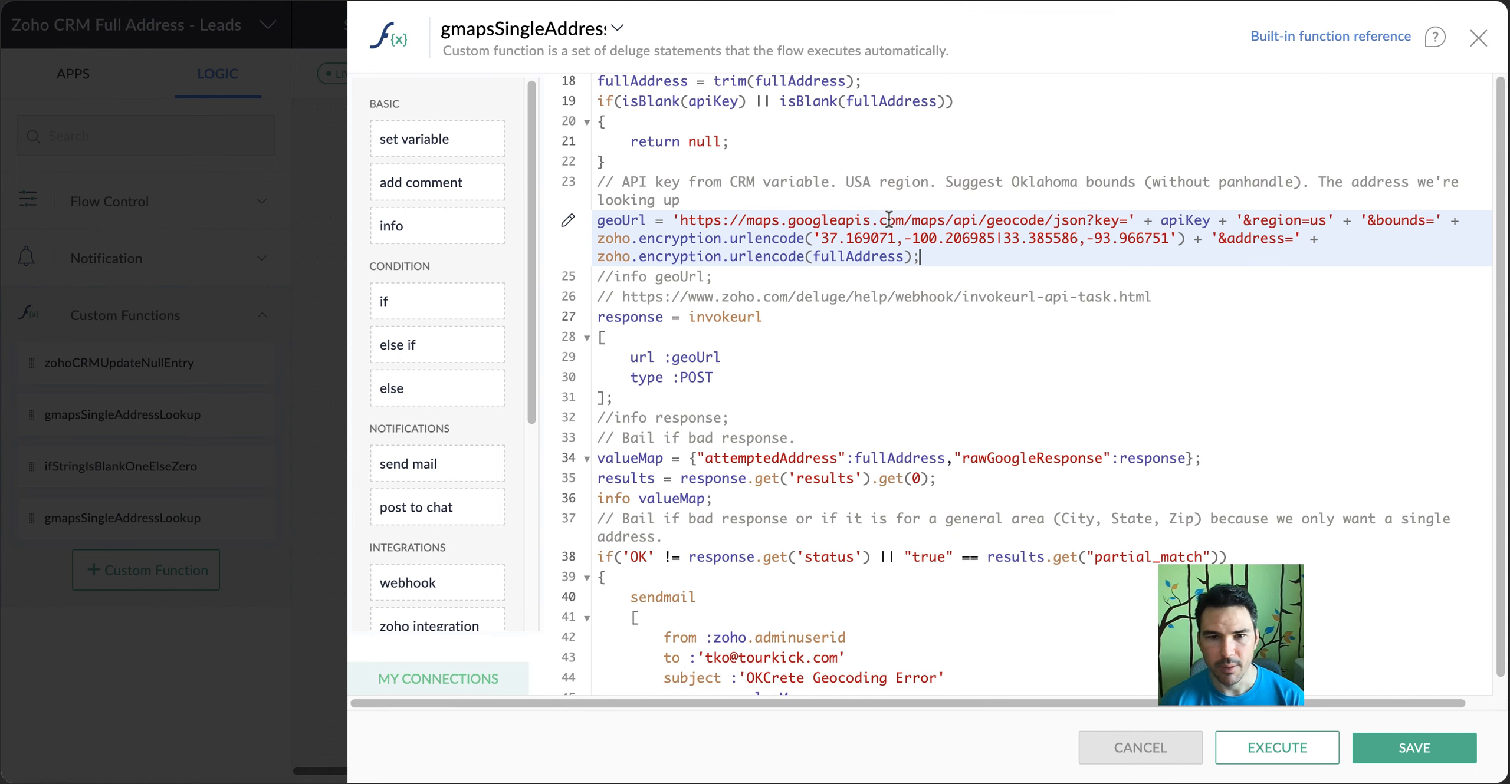
{"action": "scroll", "coordinate": [944, 230], "scroll_direction": "up", "scroll_amount": 3}
{"action": "double_click", "coordinate": [979, 219]}
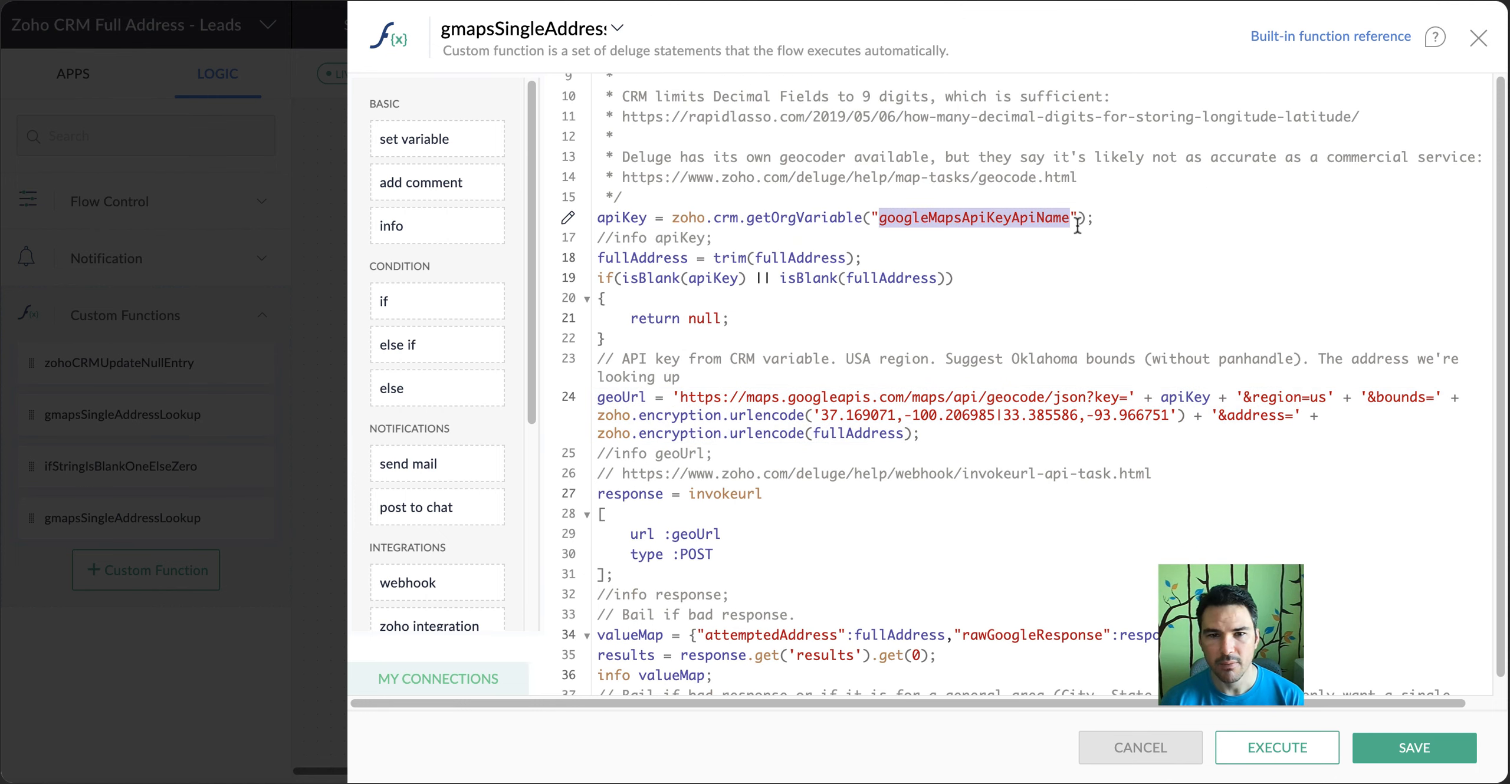
{"action": "double_click", "coordinate": [1168, 396]}
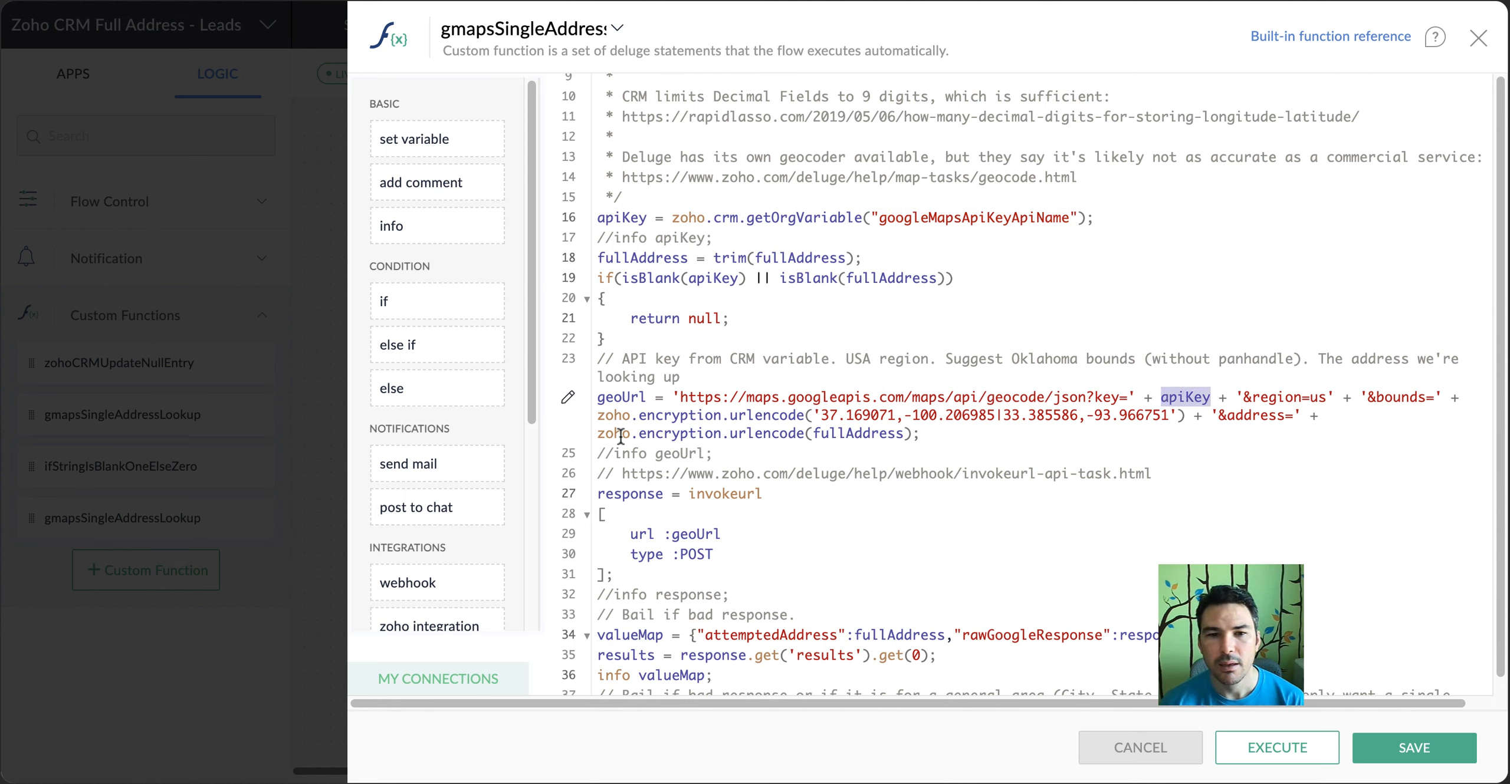
{"action": "left_click_drag", "start_coordinate": [821, 415], "coordinate": [1154, 415]}
{"action": "scroll", "coordinate": [1267, 412], "scroll_direction": "down", "scroll_amount": 4}
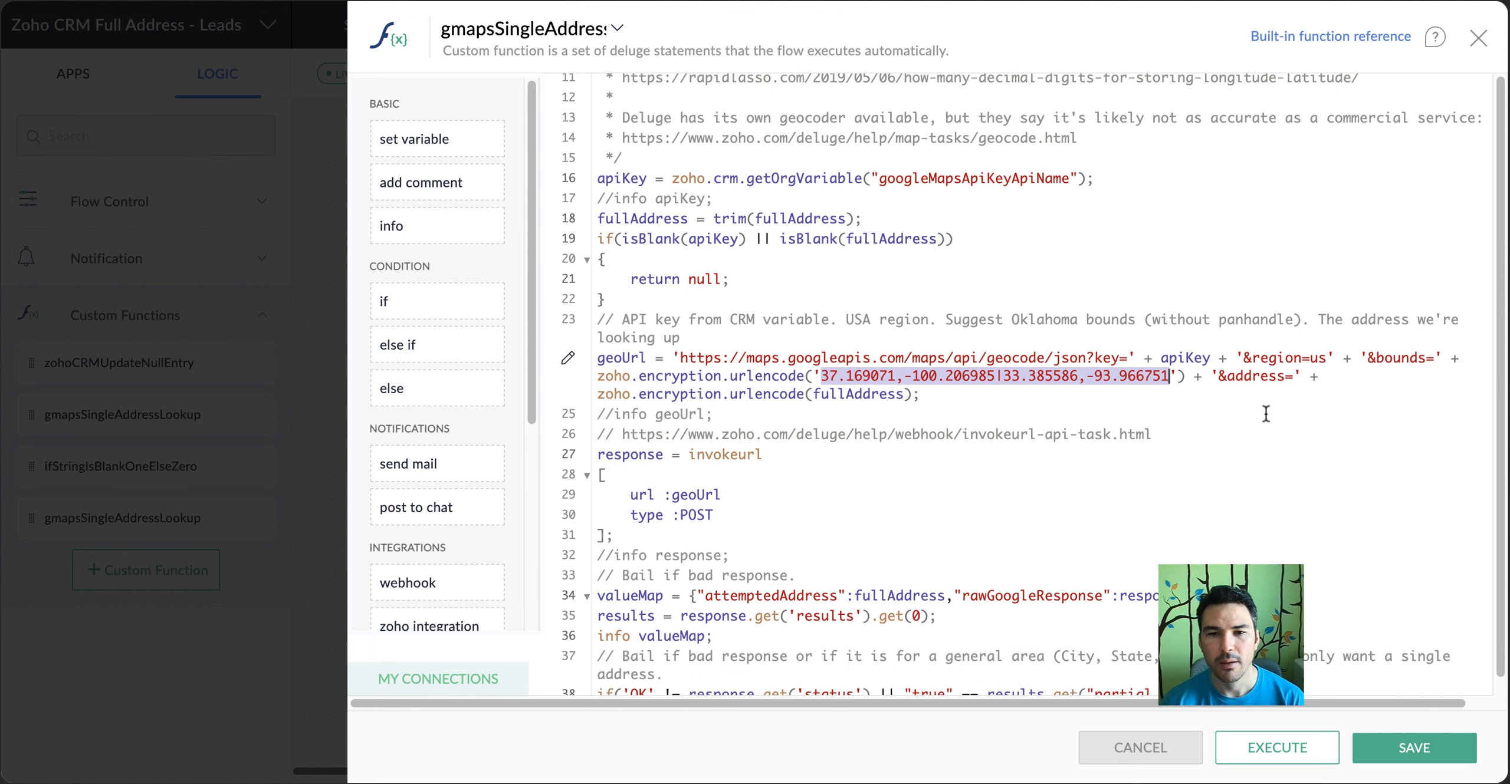
{"action": "scroll", "coordinate": [1268, 361], "scroll_direction": "down", "scroll_amount": 1}
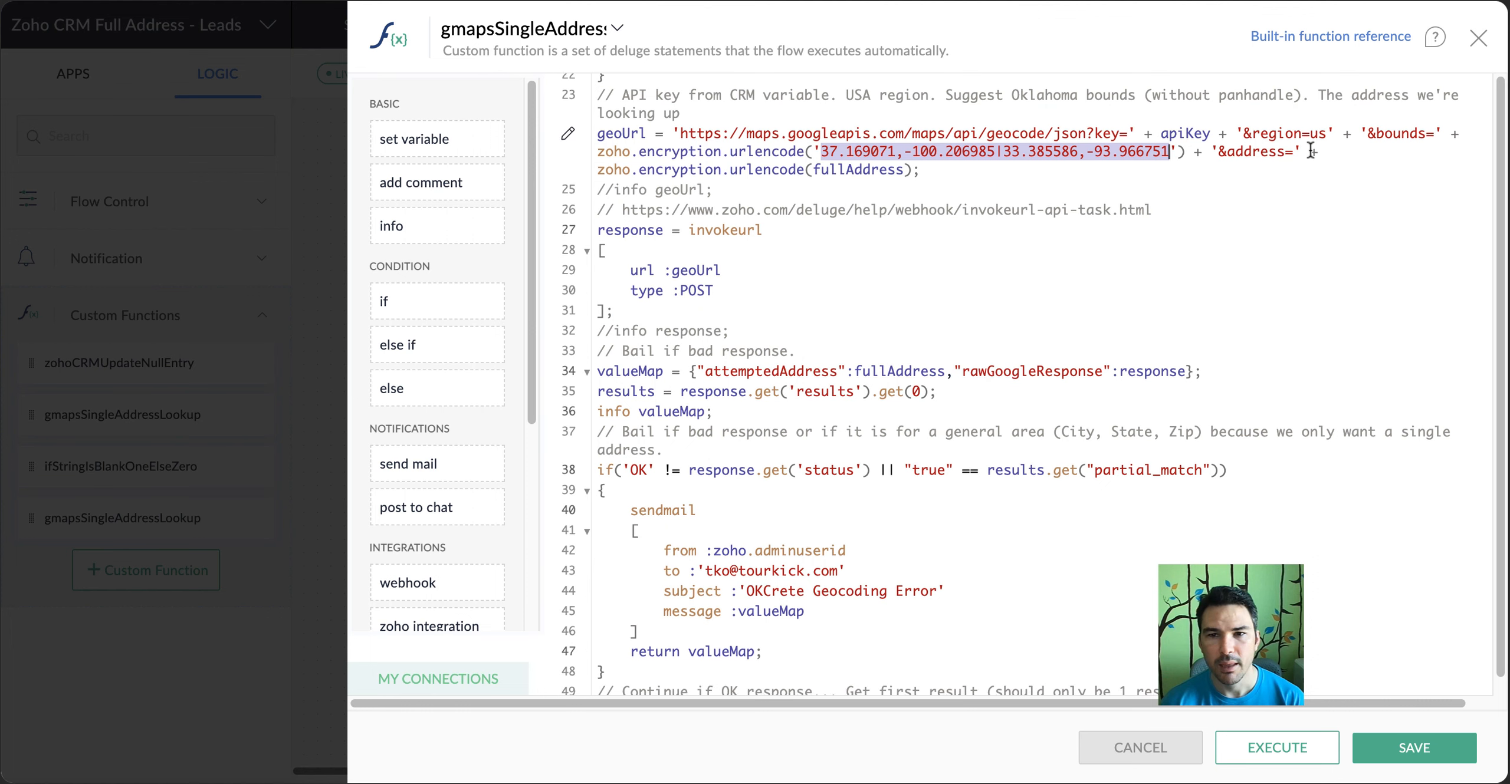
{"action": "double_click", "coordinate": [1315, 137]}
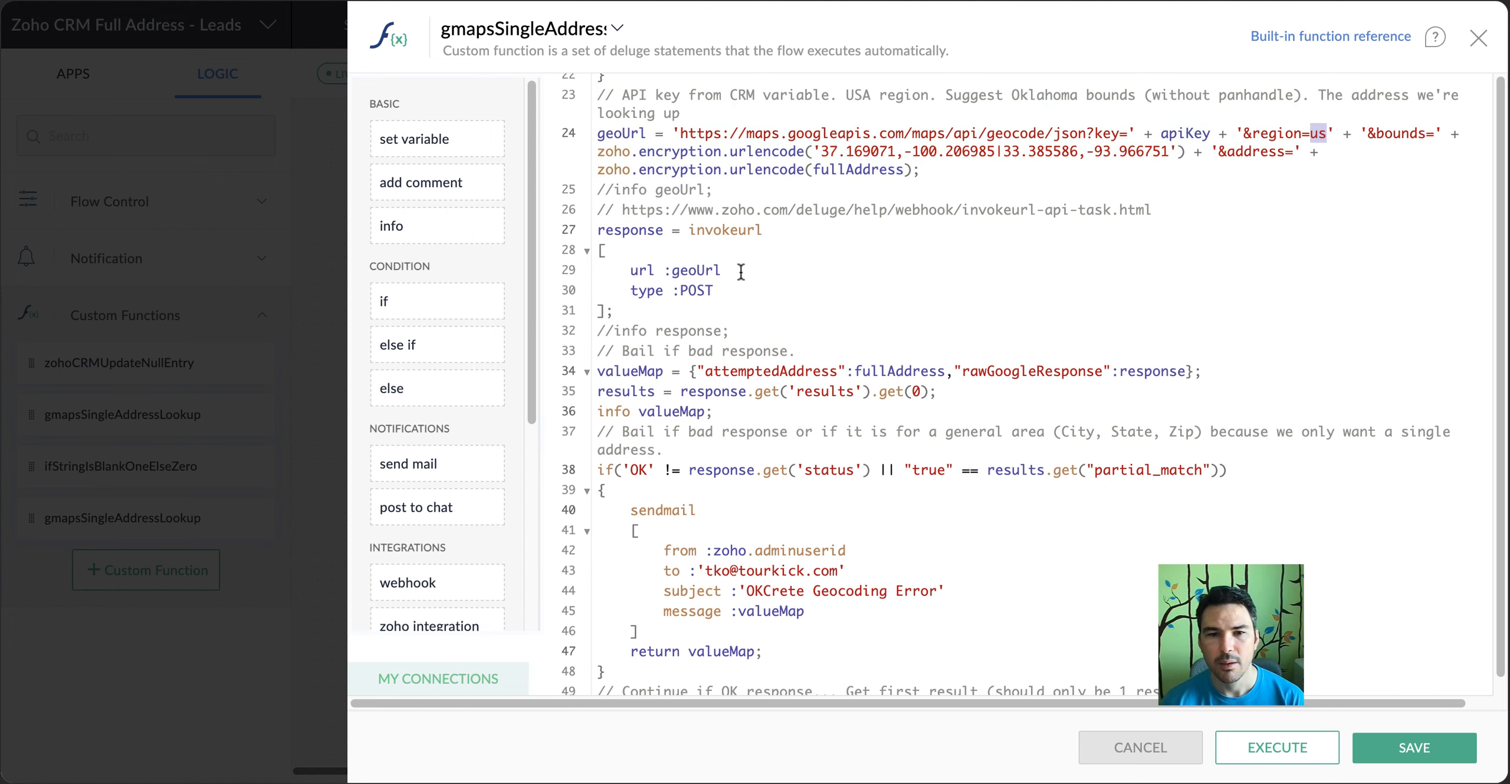
Examine the invokeurl request, the valueMap's attemptedAddress and rawGoogleResponse entries, and how the first result is retrieved
{"action": "scroll", "coordinate": [880, 286], "scroll_direction": "down", "scroll_amount": 1}
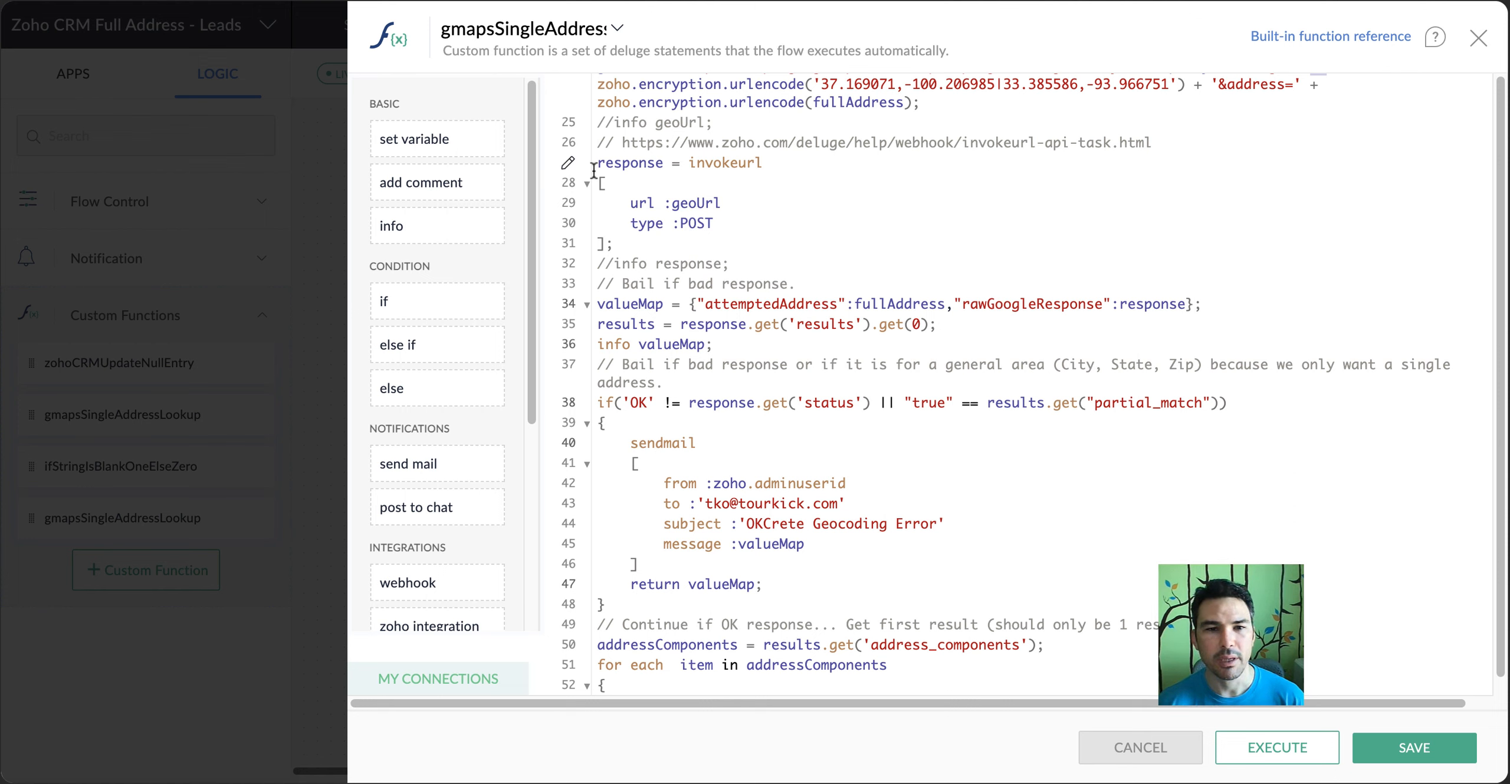
{"action": "left_click_drag", "start_coordinate": [597, 142], "coordinate": [613, 246]}
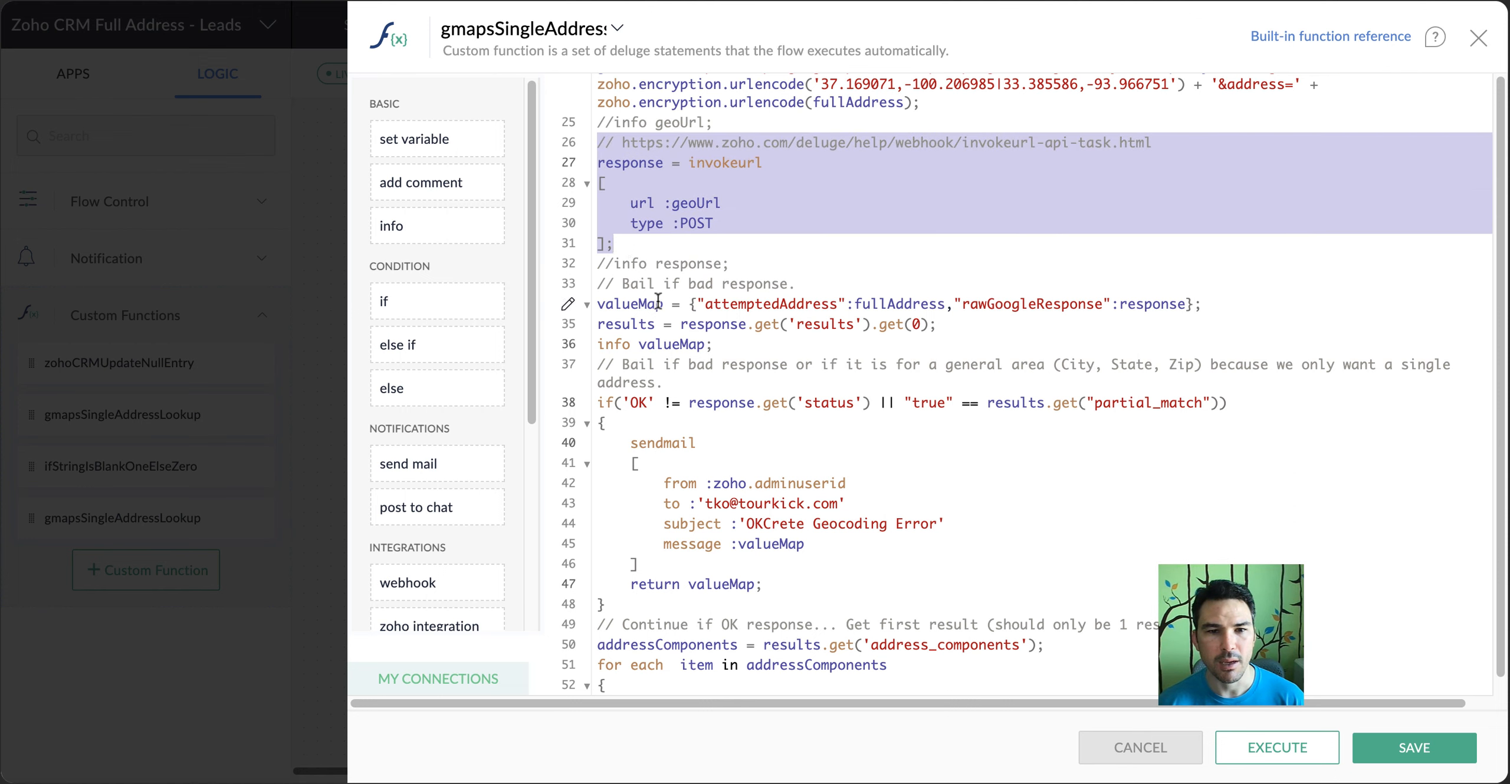
{"action": "left_click_drag", "start_coordinate": [599, 304], "coordinate": [1263, 302]}
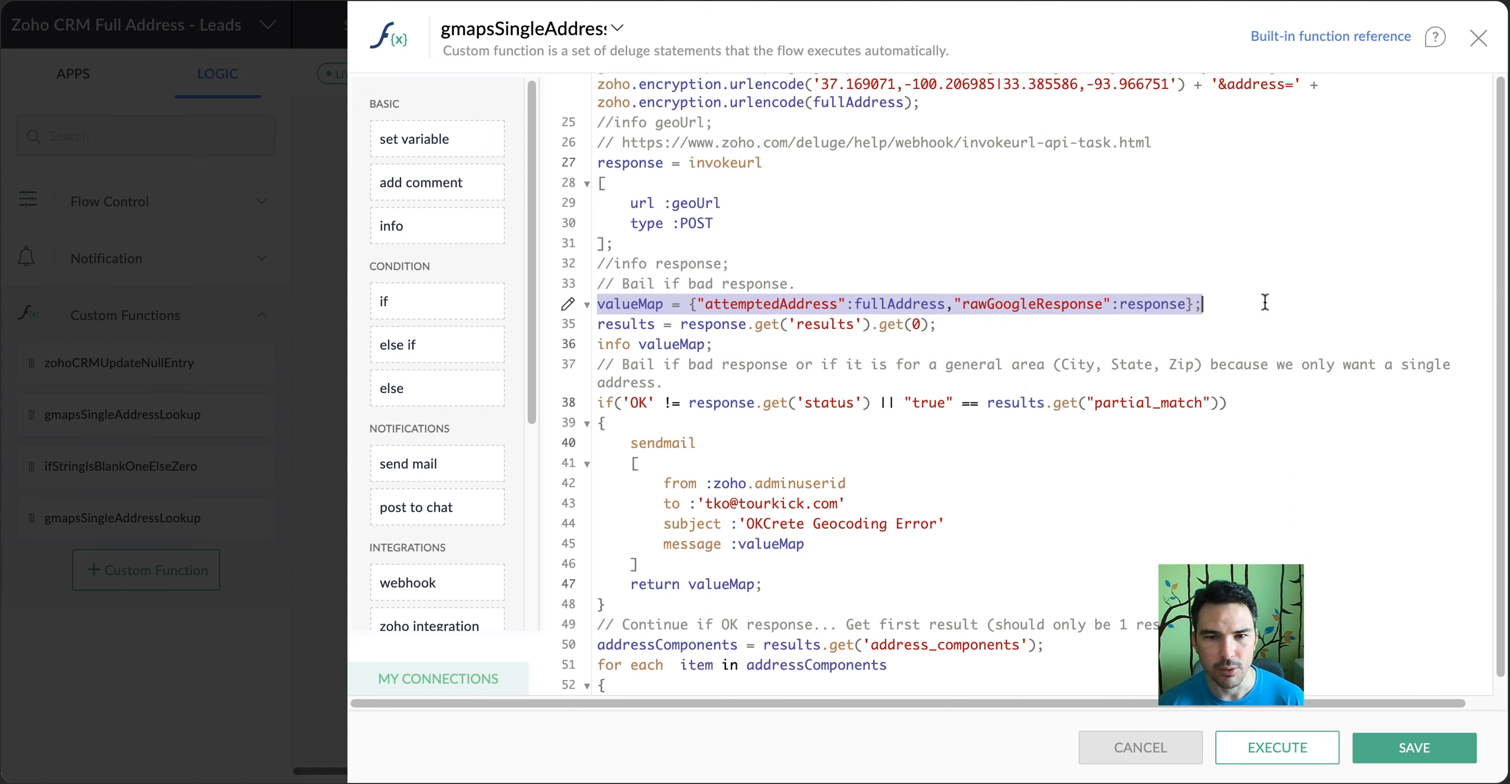
{"action": "double_click", "coordinate": [766, 306]}
{"action": "left_click_drag", "start_coordinate": [766, 306], "coordinate": [891, 302]}
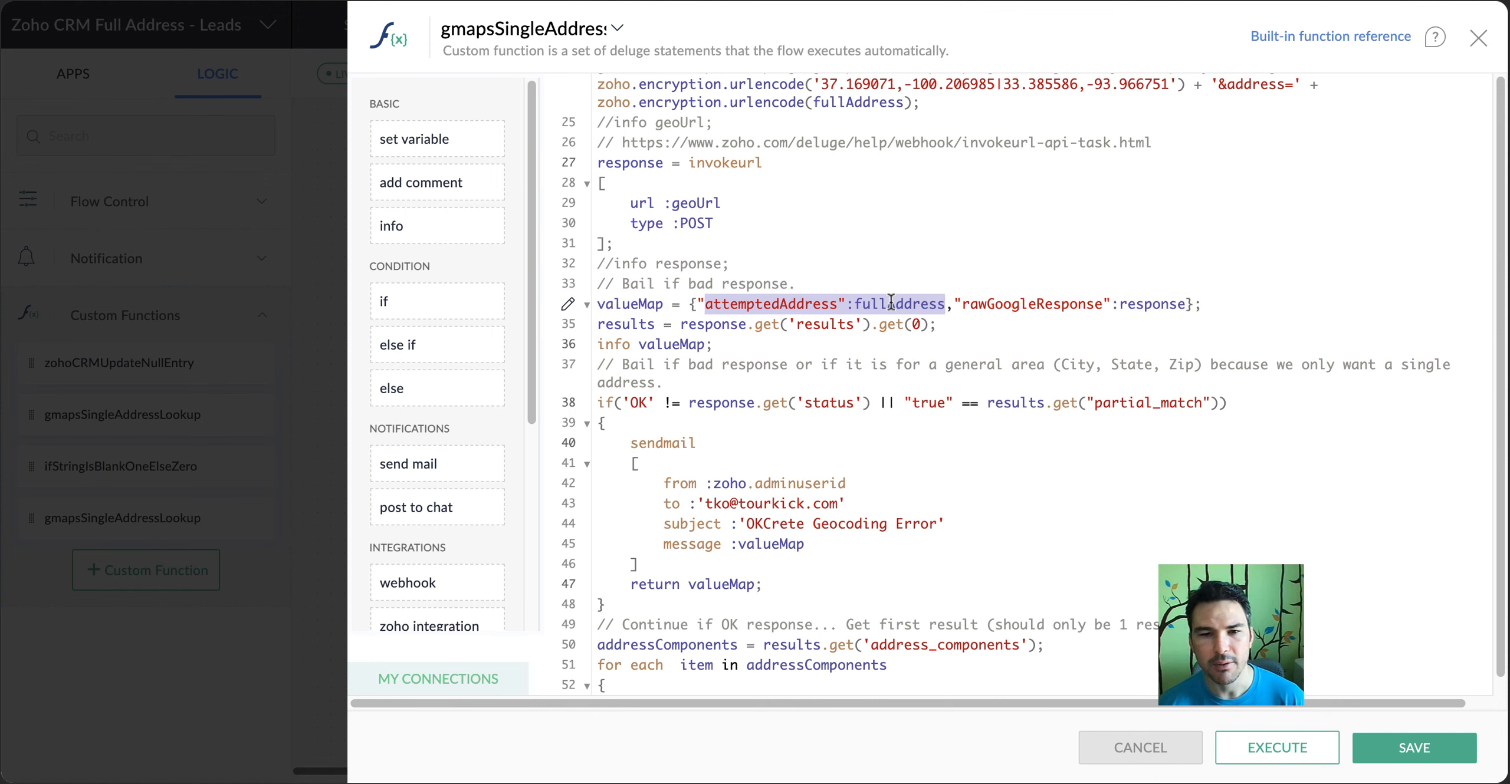
{"action": "double_click", "coordinate": [1015, 304]}
{"action": "left_click_drag", "start_coordinate": [1015, 304], "coordinate": [1128, 309]}
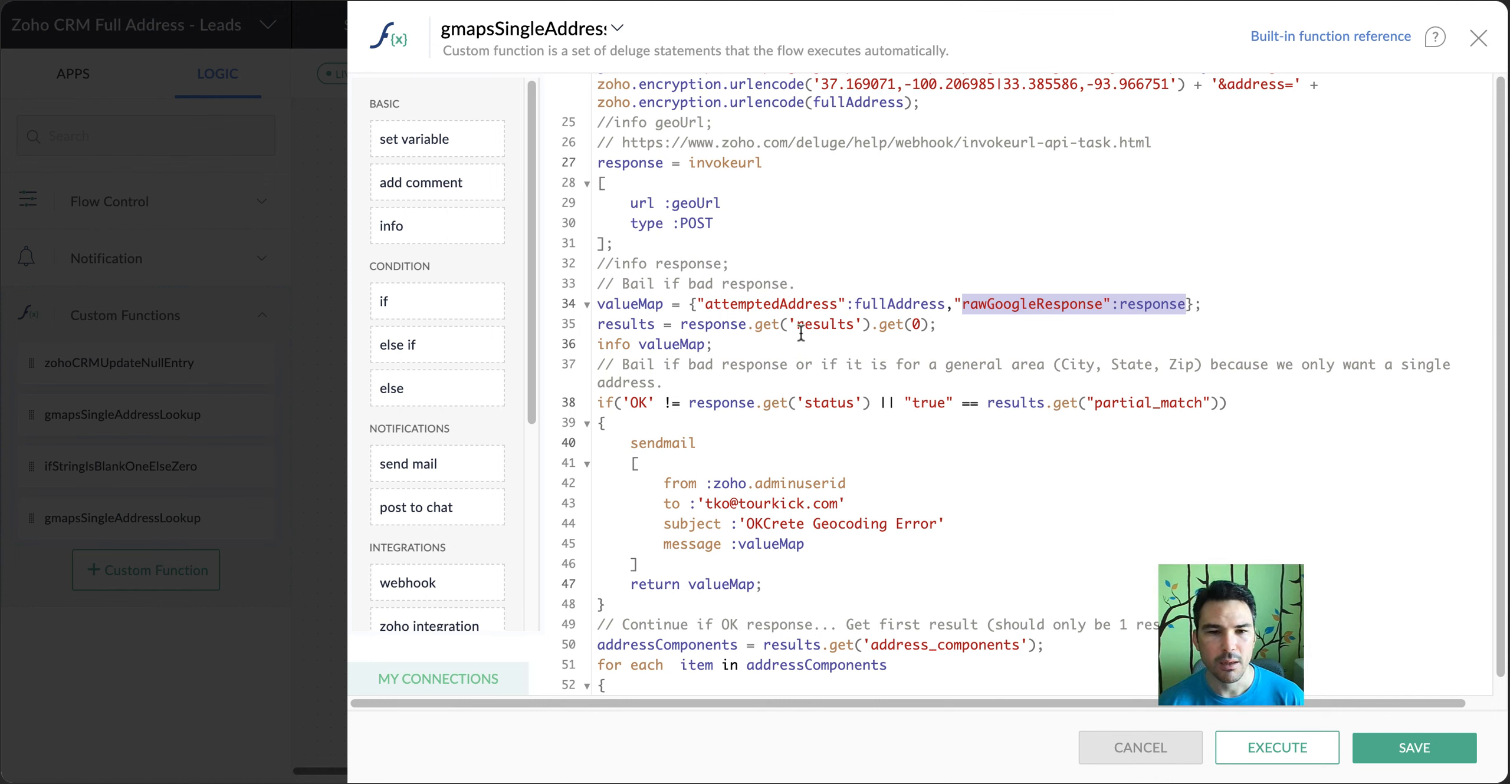
{"action": "left_click_drag", "start_coordinate": [933, 324], "coordinate": [872, 325]}
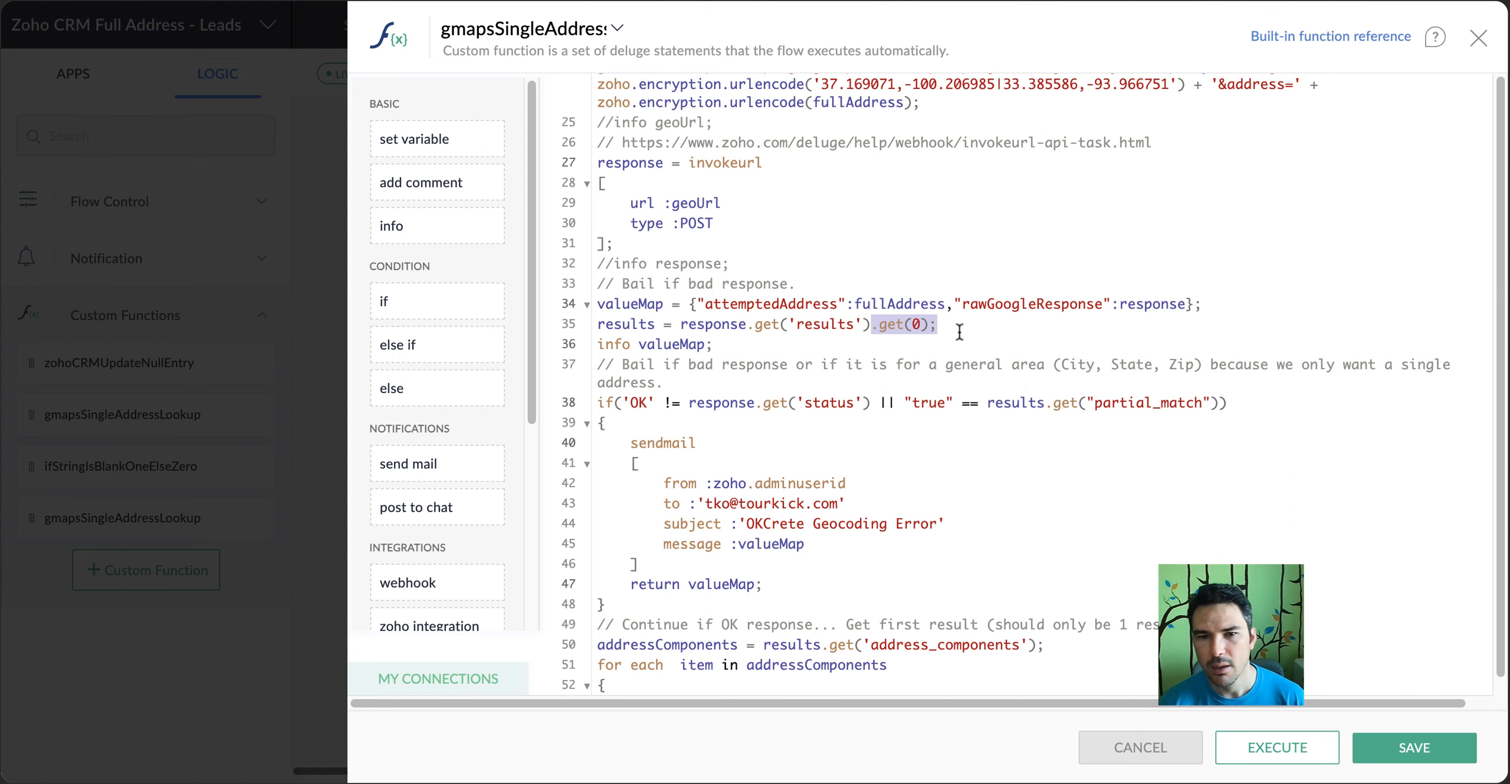
Examine the if condition that bails out when the response status is not OK or the result is a partial_match
{"action": "left_click", "coordinate": [672, 386]}
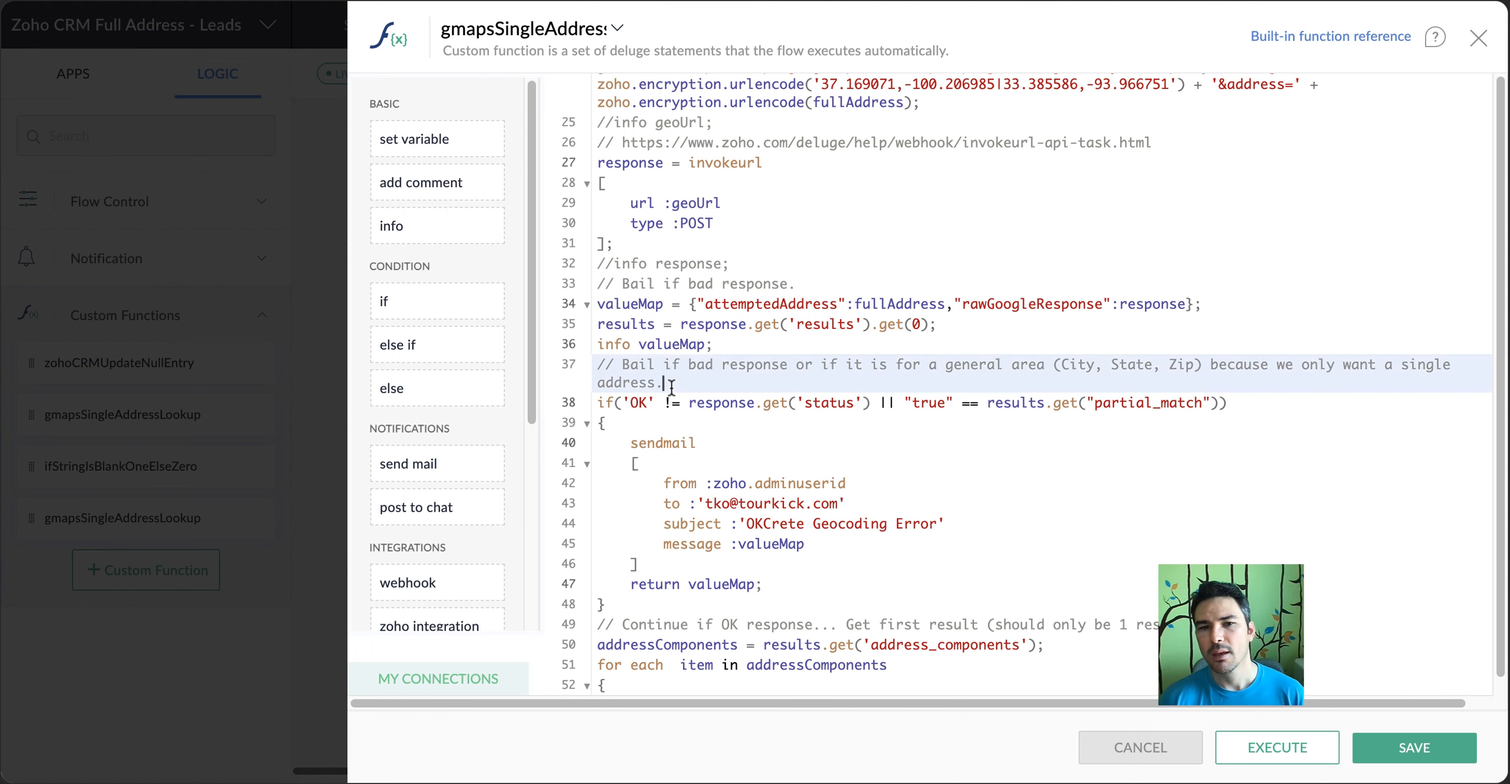
{"action": "scroll", "coordinate": [671, 389], "scroll_direction": "down", "scroll_amount": 2}
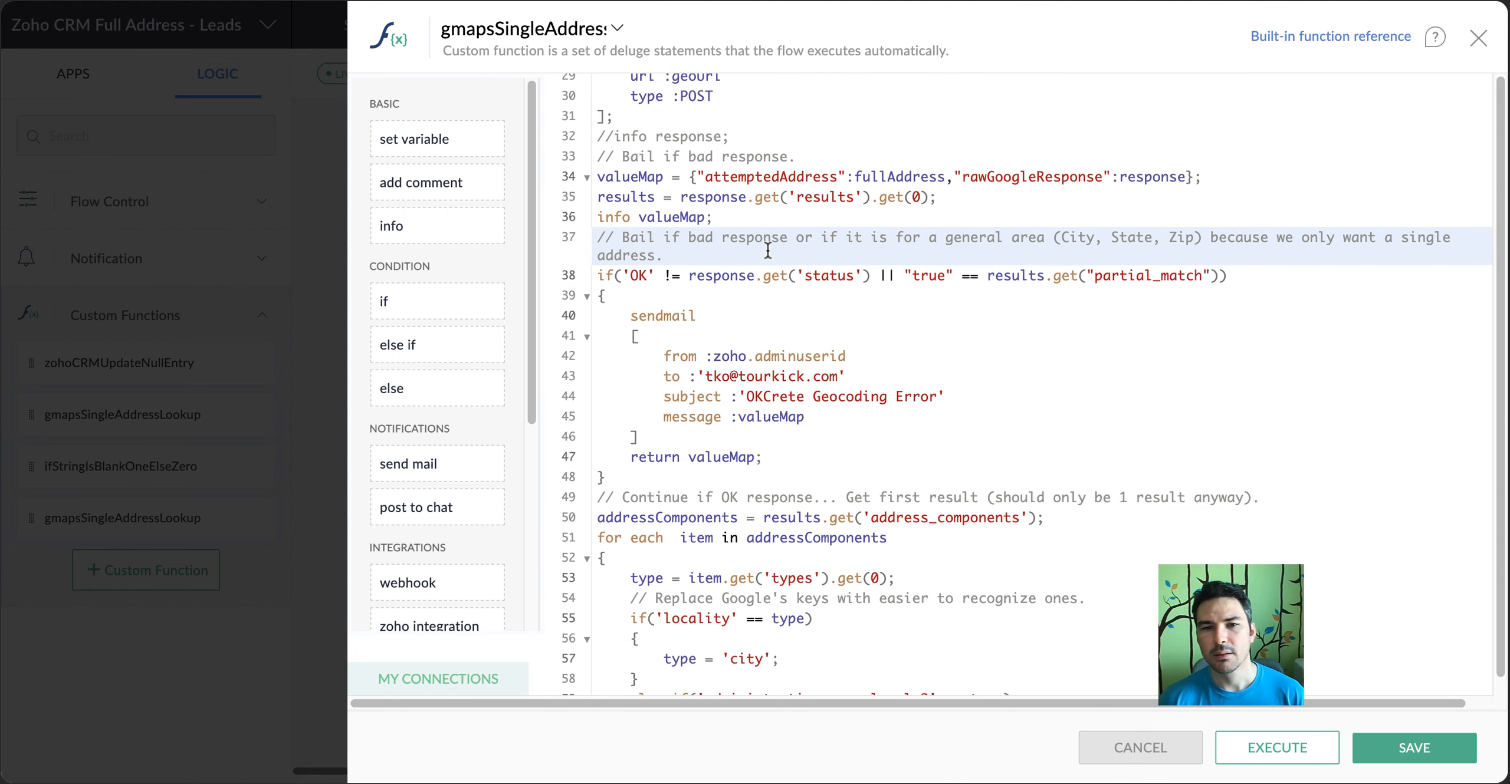
{"action": "scroll", "coordinate": [767, 248], "scroll_direction": "down", "scroll_amount": 3}
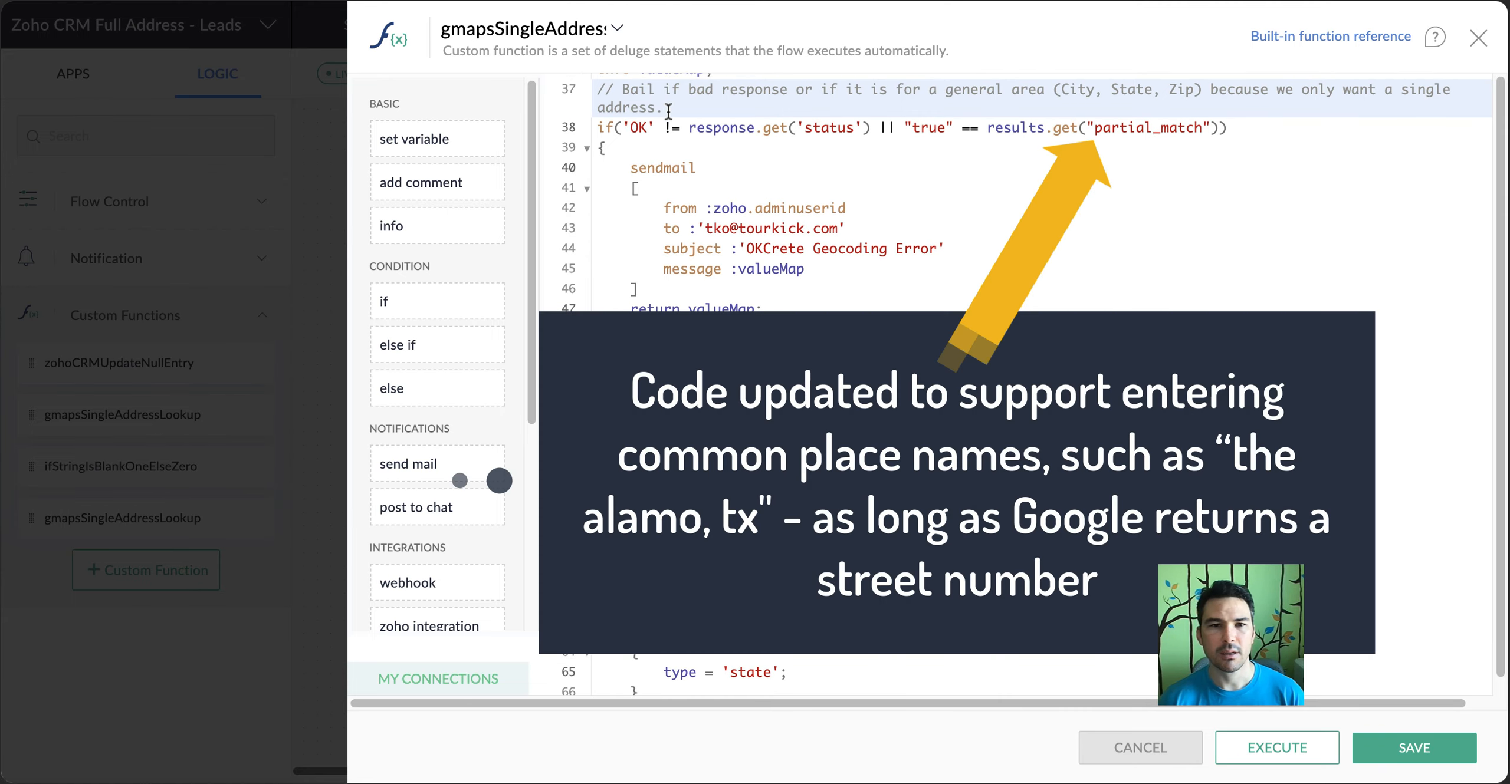
{"action": "double_click", "coordinate": [1138, 126]}
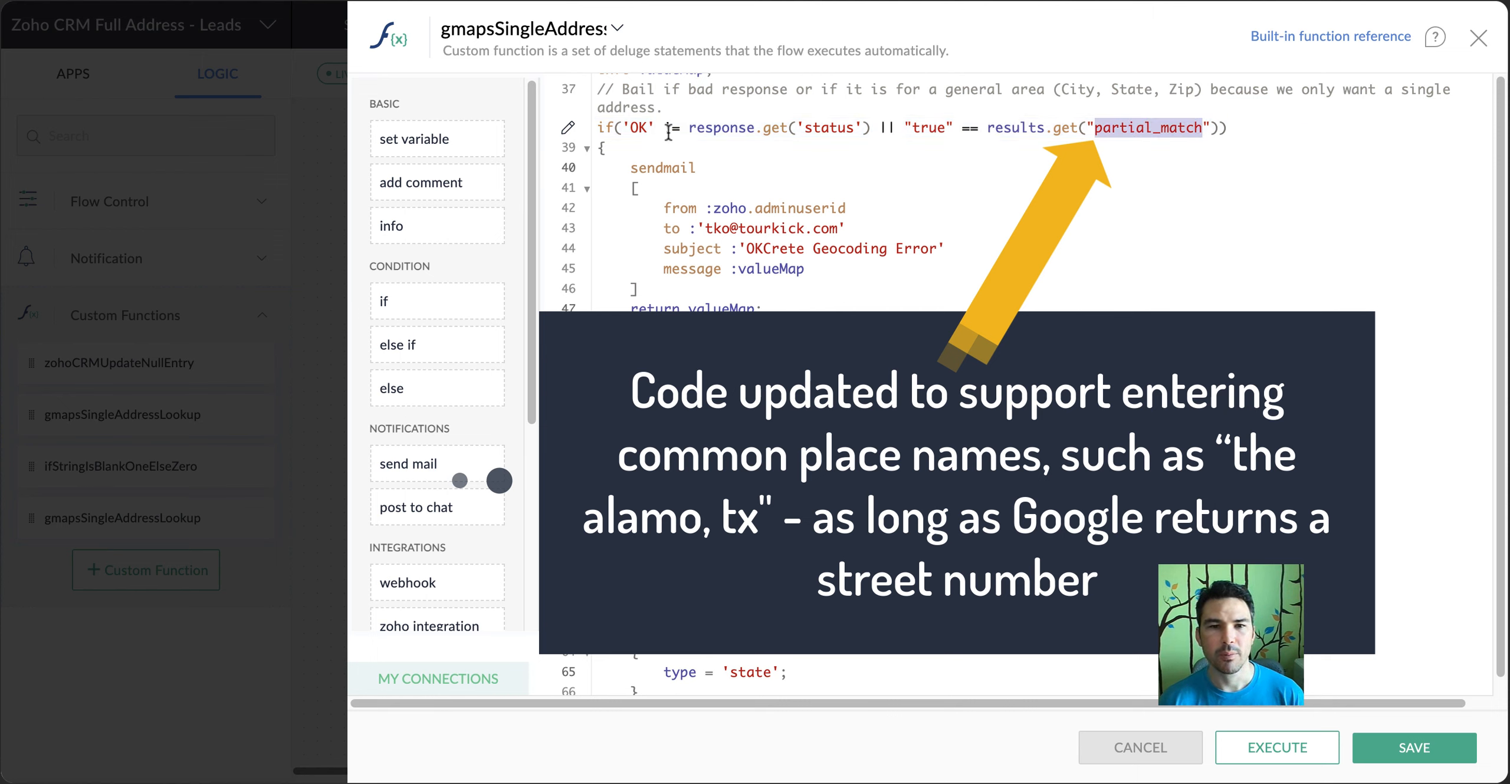
{"action": "left_click_drag", "start_coordinate": [854, 127], "coordinate": [630, 129]}
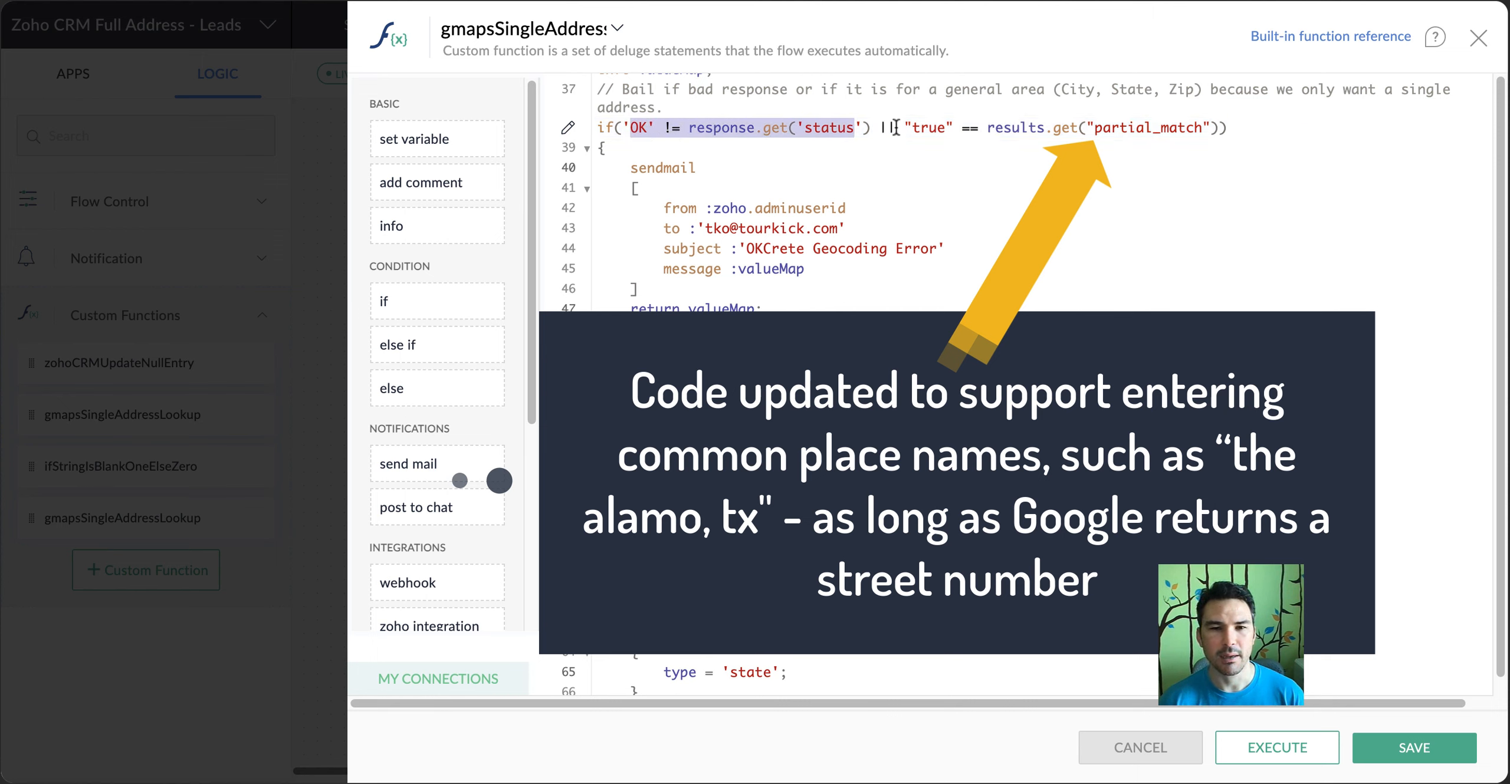
{"action": "left_click", "coordinate": [742, 174]}
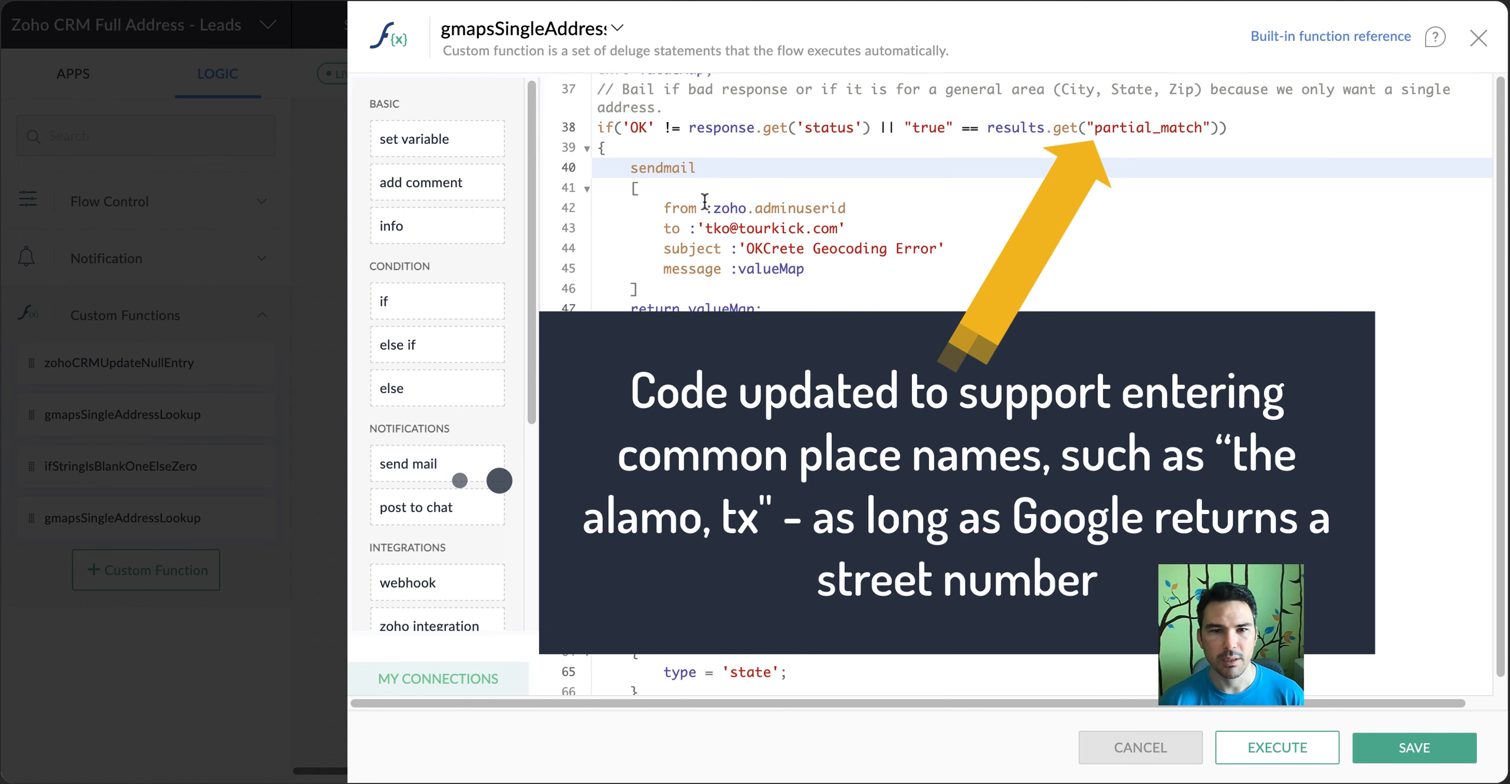
Examine the sendmail block's from, to, subject and message settings and the return of valueMap
{"action": "left_click_drag", "start_coordinate": [596, 168], "coordinate": [792, 305]}
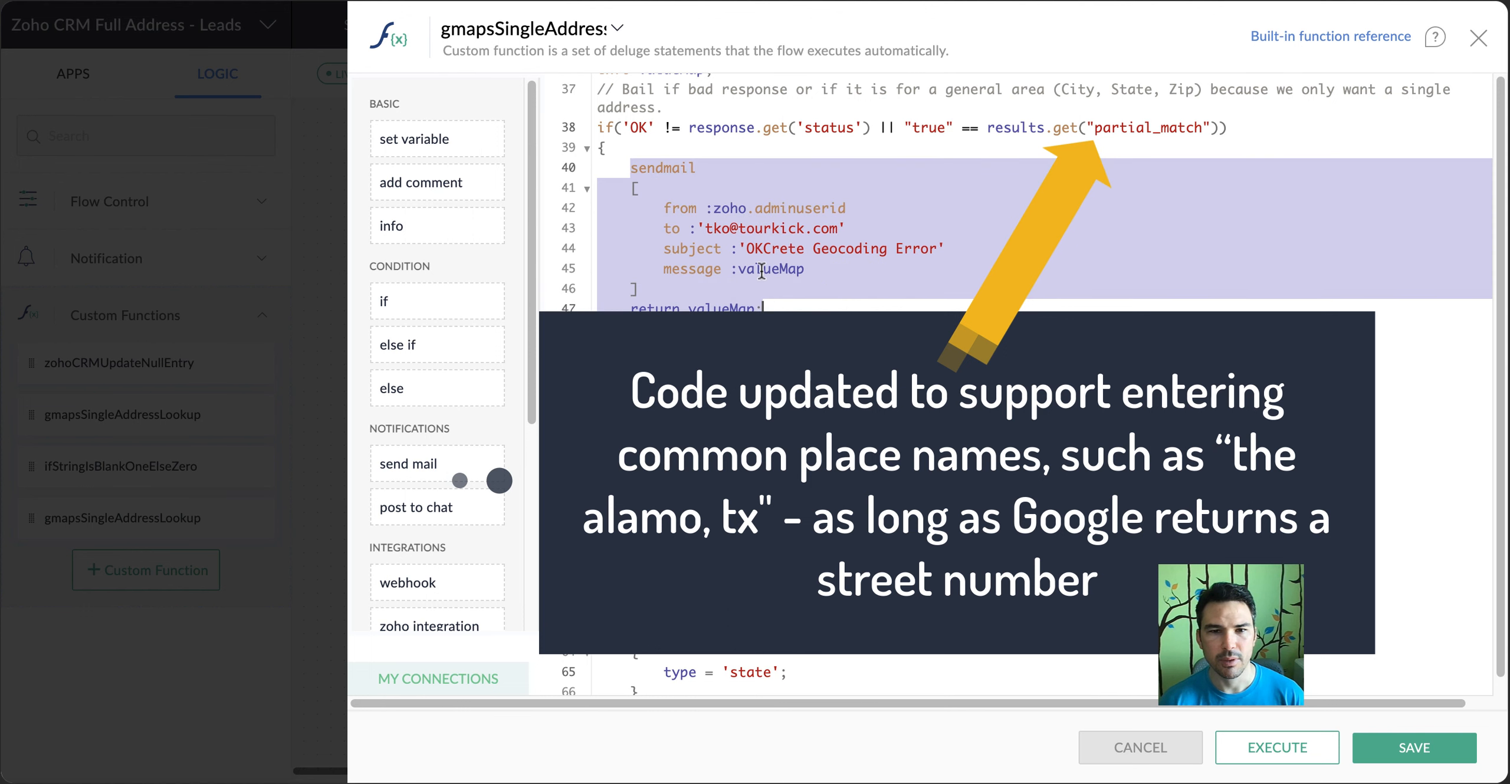
{"action": "double_click", "coordinate": [728, 215]}
{"action": "left_click_drag", "start_coordinate": [729, 215], "coordinate": [788, 208]}
{"action": "left_click", "coordinate": [770, 229]}
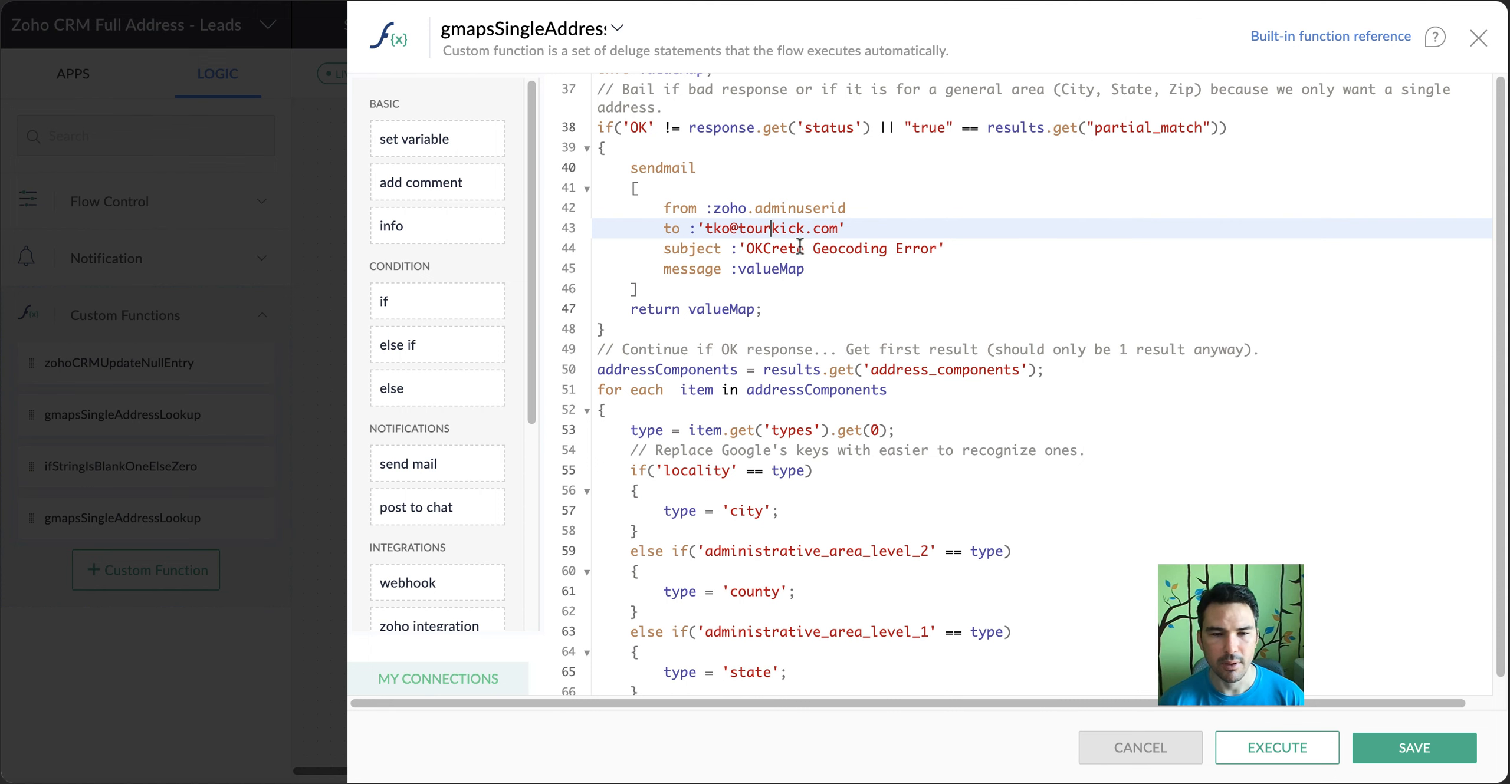
{"action": "scroll", "coordinate": [796, 248], "scroll_direction": "down", "scroll_amount": 3}
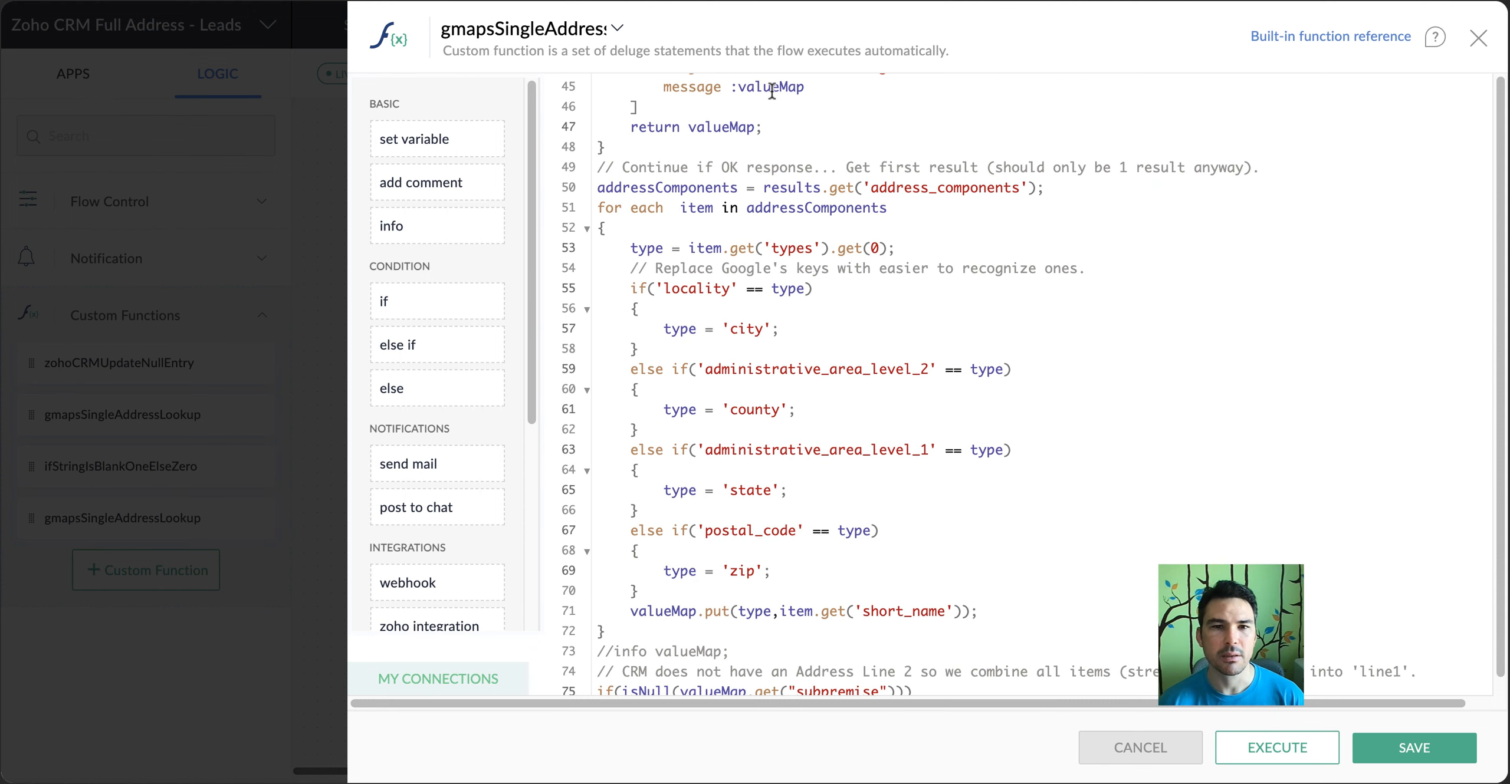
Recheck the attemptedAddress and rawGoogleResponse entries of the valueMap used as the error email's message
{"action": "scroll", "coordinate": [772, 91], "scroll_direction": "up", "scroll_amount": 3}
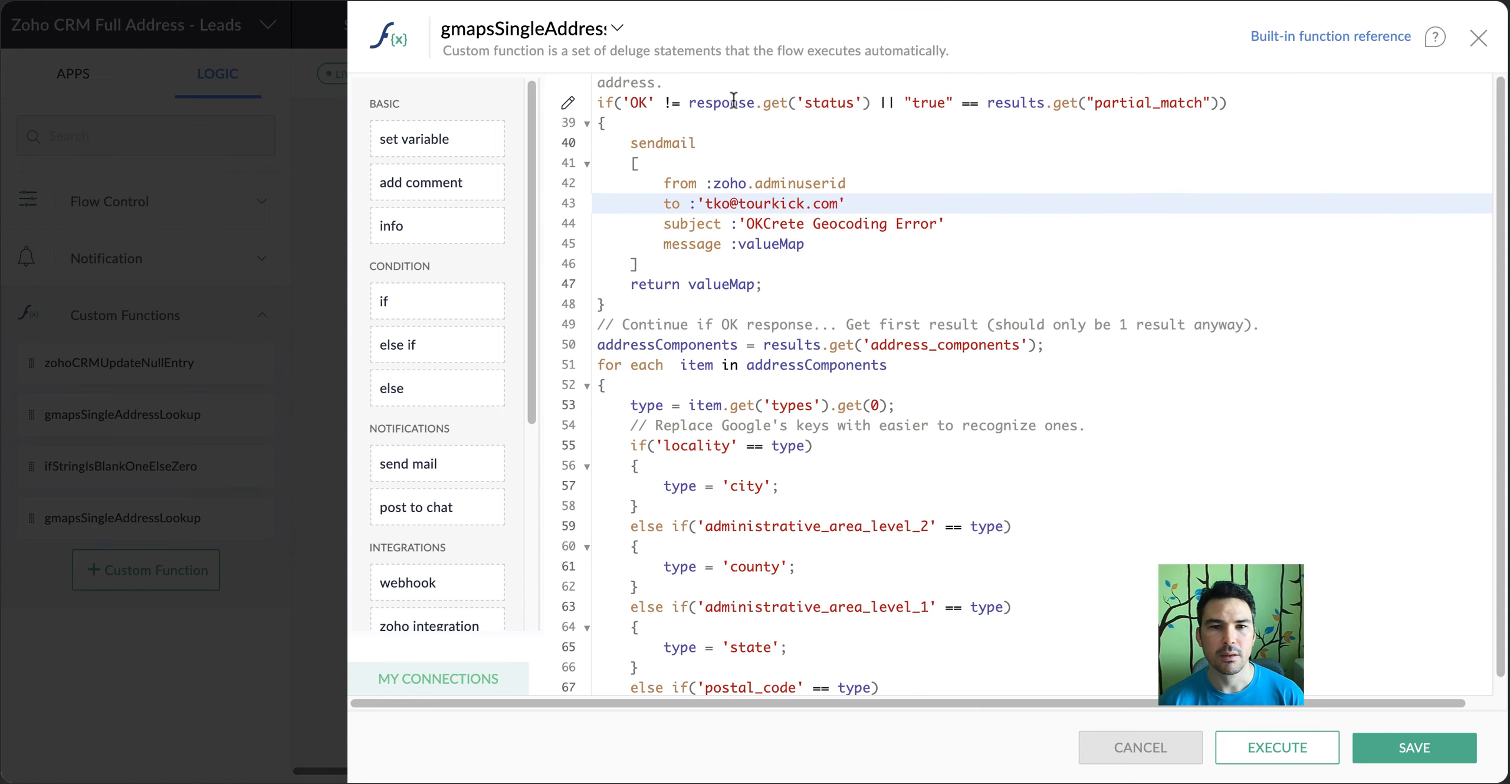
{"action": "scroll", "coordinate": [686, 87], "scroll_direction": "up", "scroll_amount": 1}
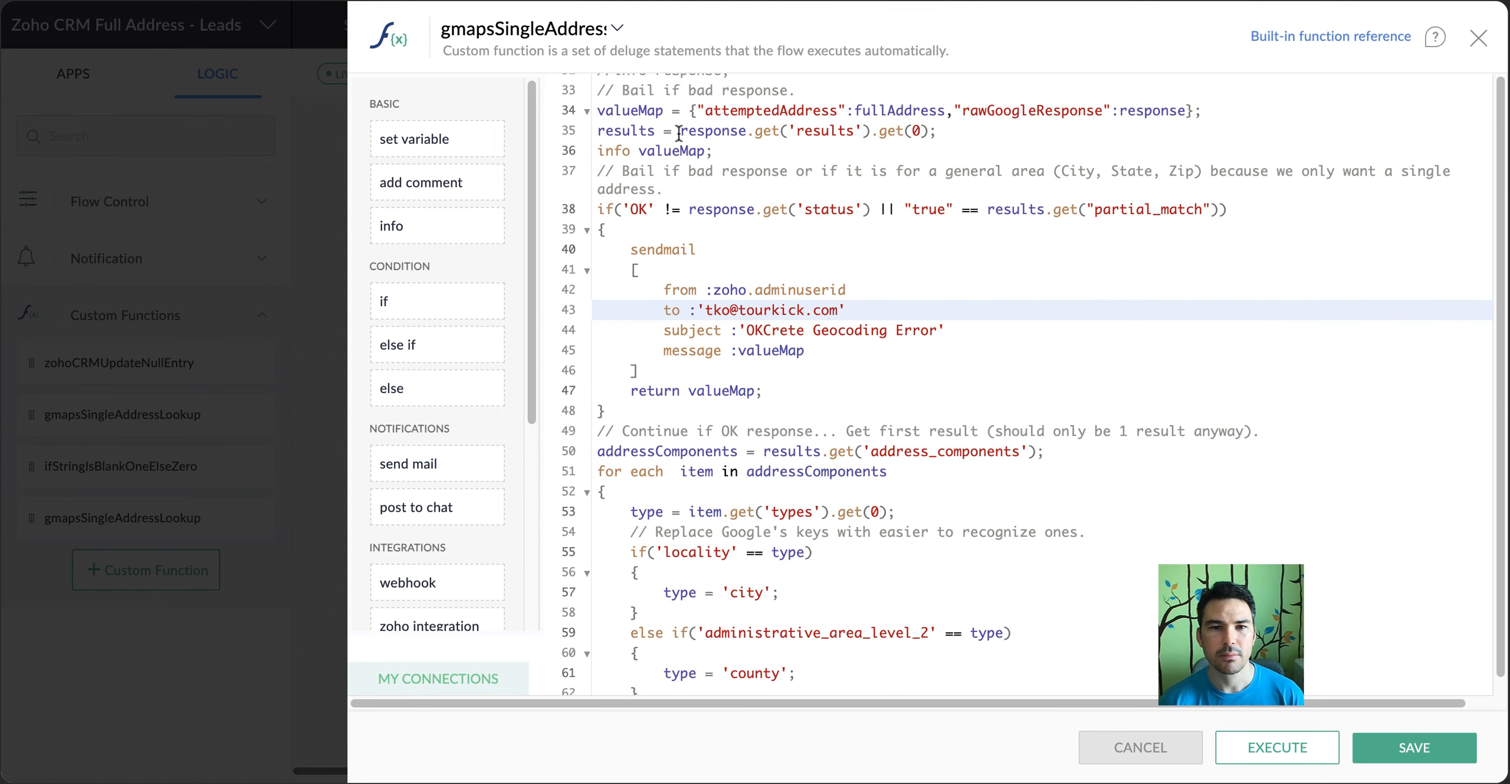
{"action": "left_click_drag", "start_coordinate": [689, 110], "coordinate": [1219, 108]}
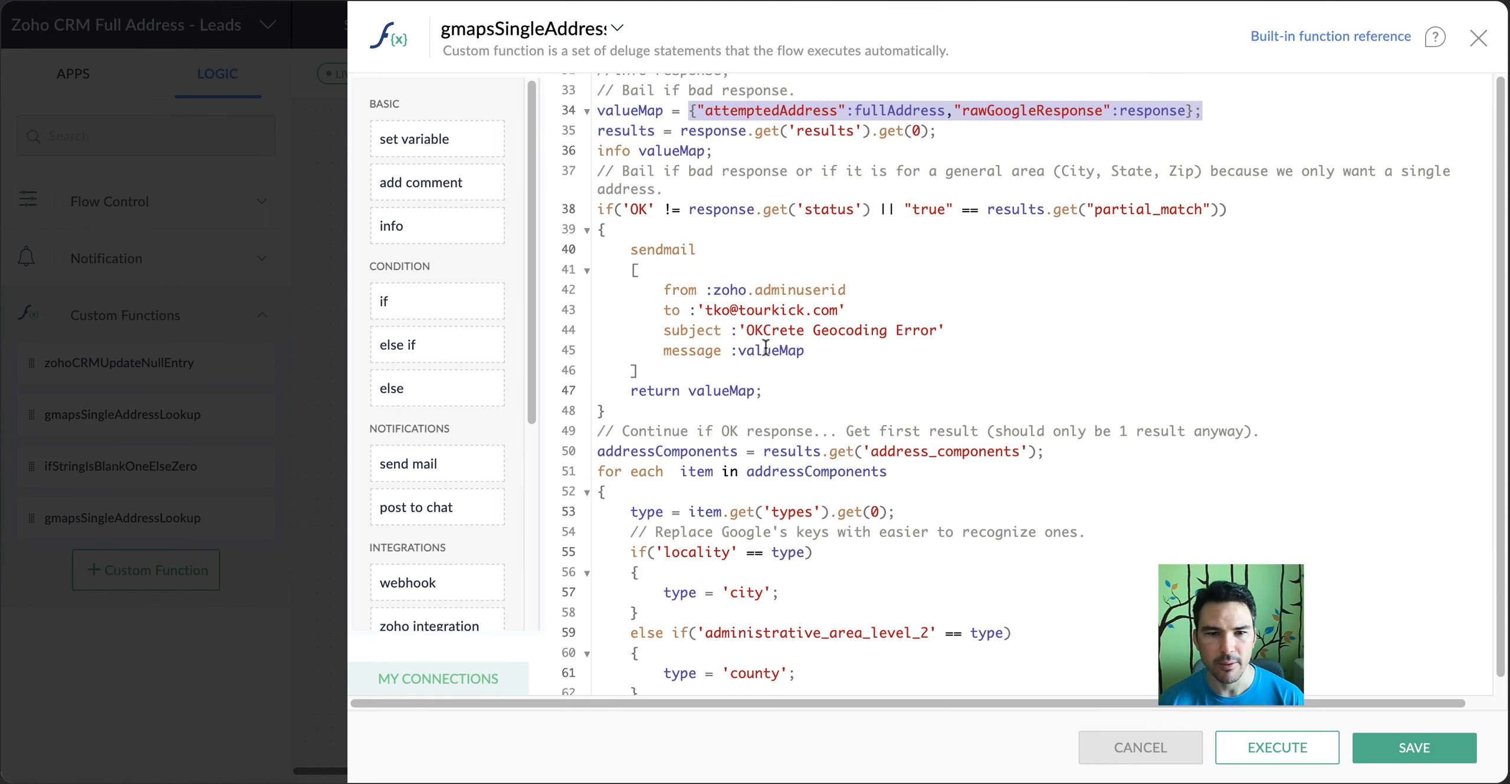
{"action": "scroll", "coordinate": [767, 353], "scroll_direction": "down", "scroll_amount": 1}
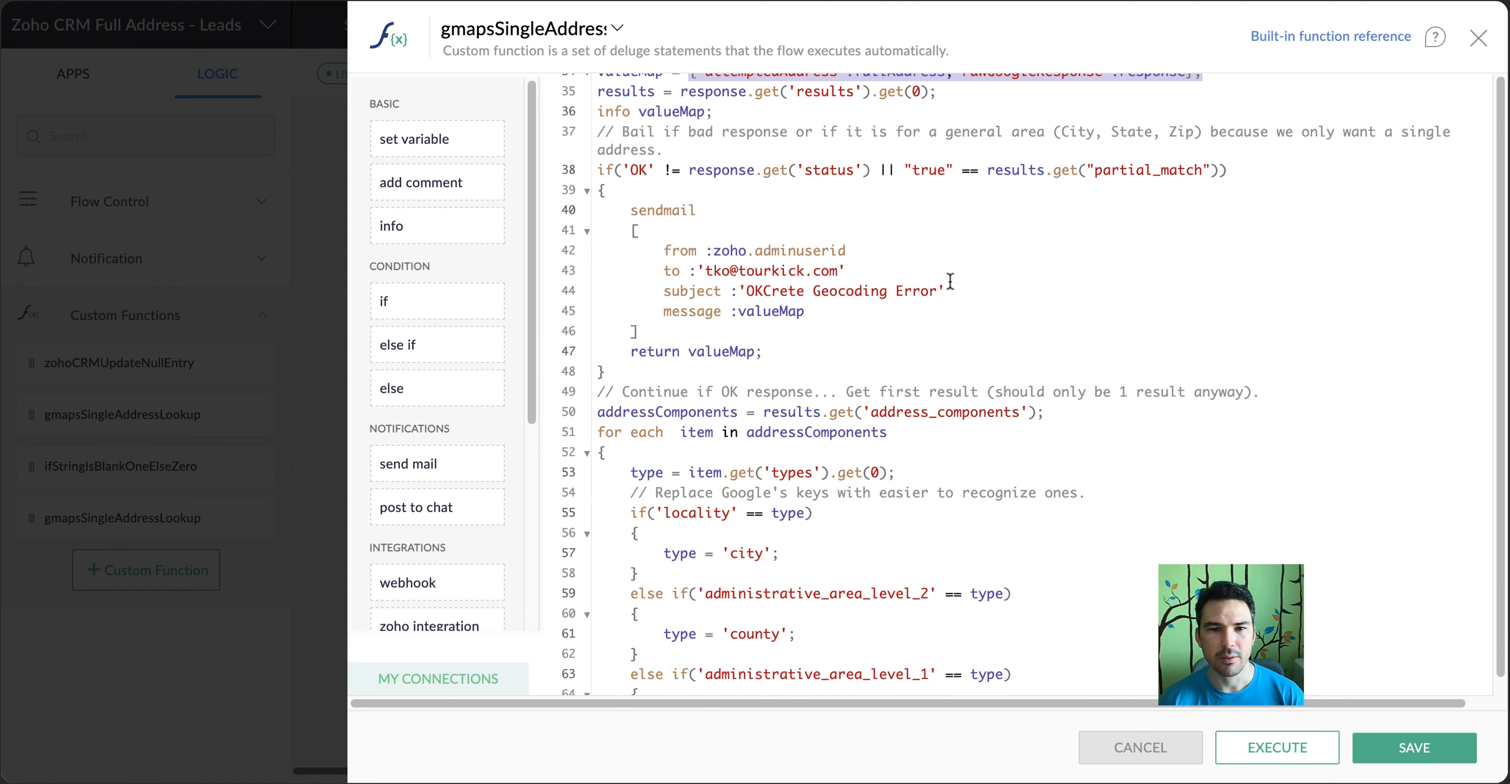
Examine the for each loop over addressComponents and the short_name value it puts into valueMap
{"action": "scroll", "coordinate": [808, 289], "scroll_direction": "down", "scroll_amount": 2}
{"action": "scroll", "coordinate": [808, 289], "scroll_direction": "down", "scroll_amount": 5}
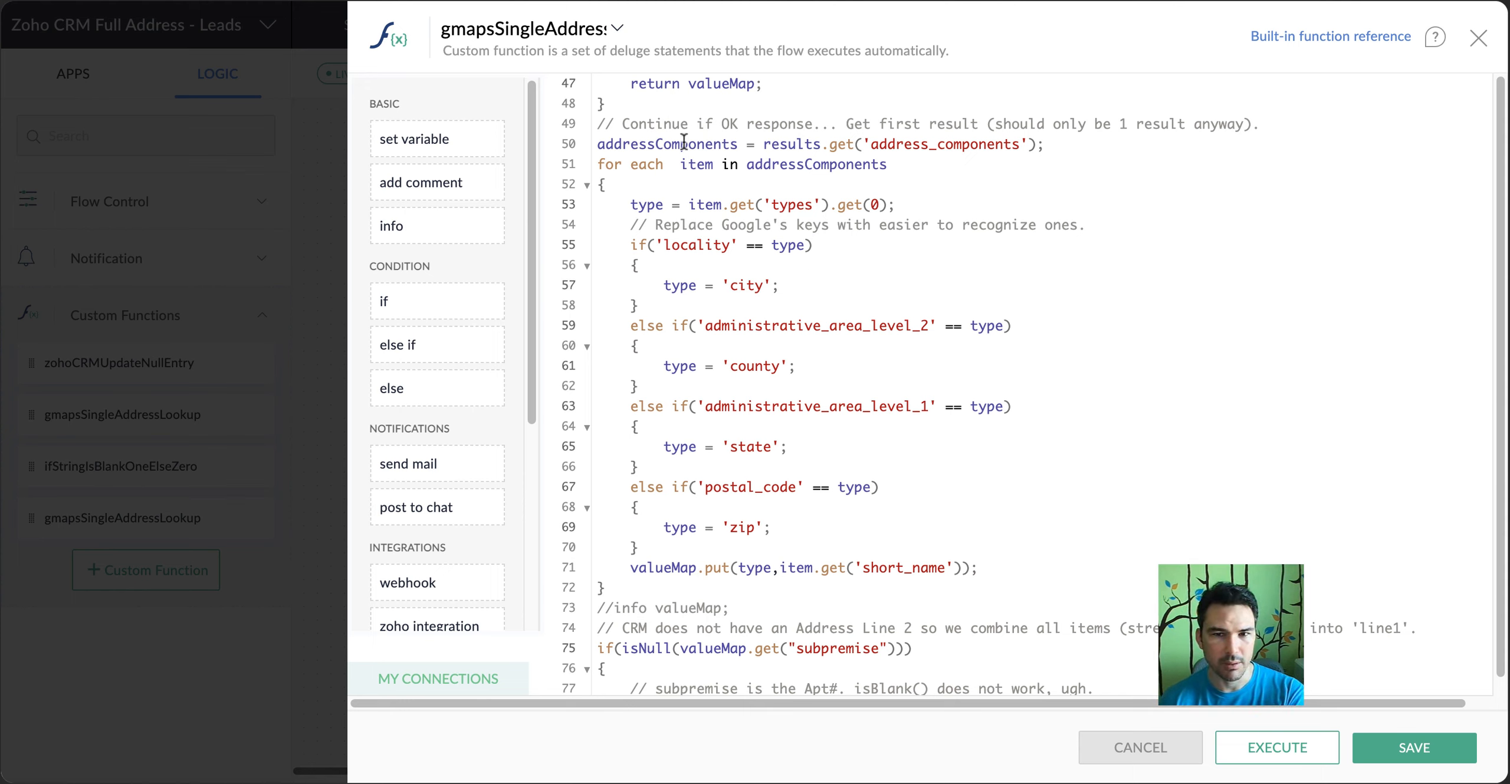
{"action": "scroll", "coordinate": [620, 194], "scroll_direction": "down", "scroll_amount": 1}
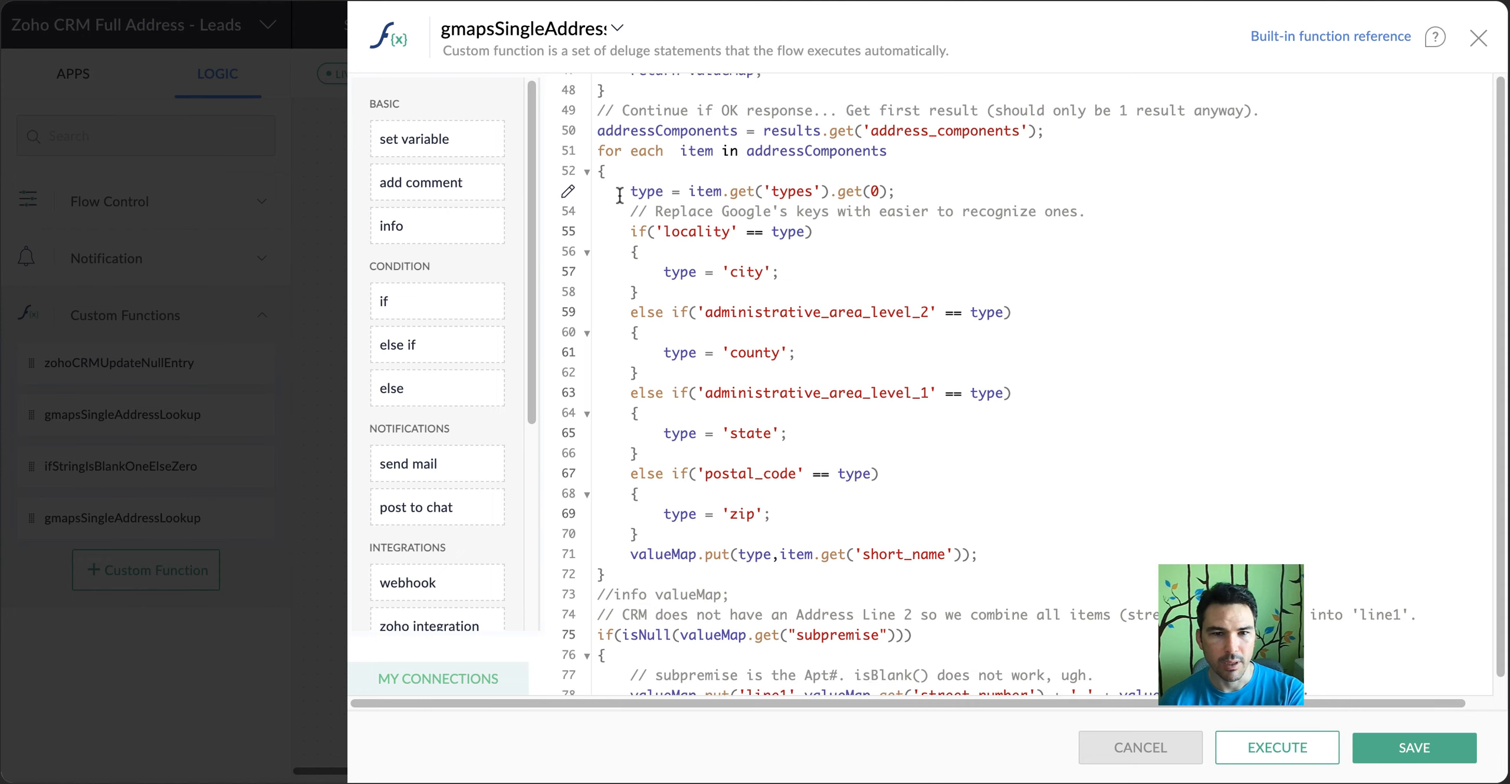
{"action": "scroll", "coordinate": [619, 195], "scroll_direction": "down", "scroll_amount": 3}
{"action": "scroll", "coordinate": [619, 195], "scroll_direction": "up", "scroll_amount": 2}
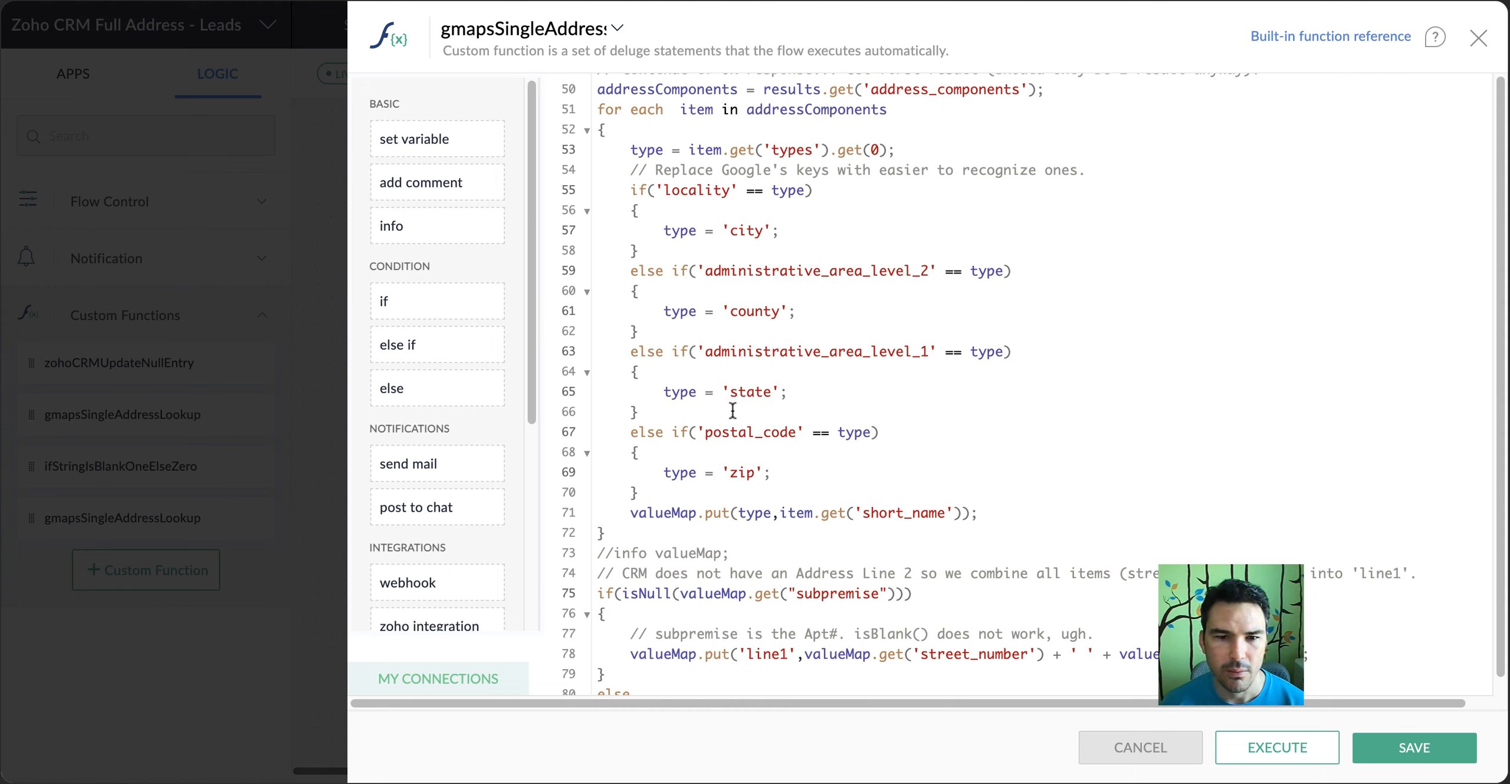
{"action": "double_click", "coordinate": [898, 517]}
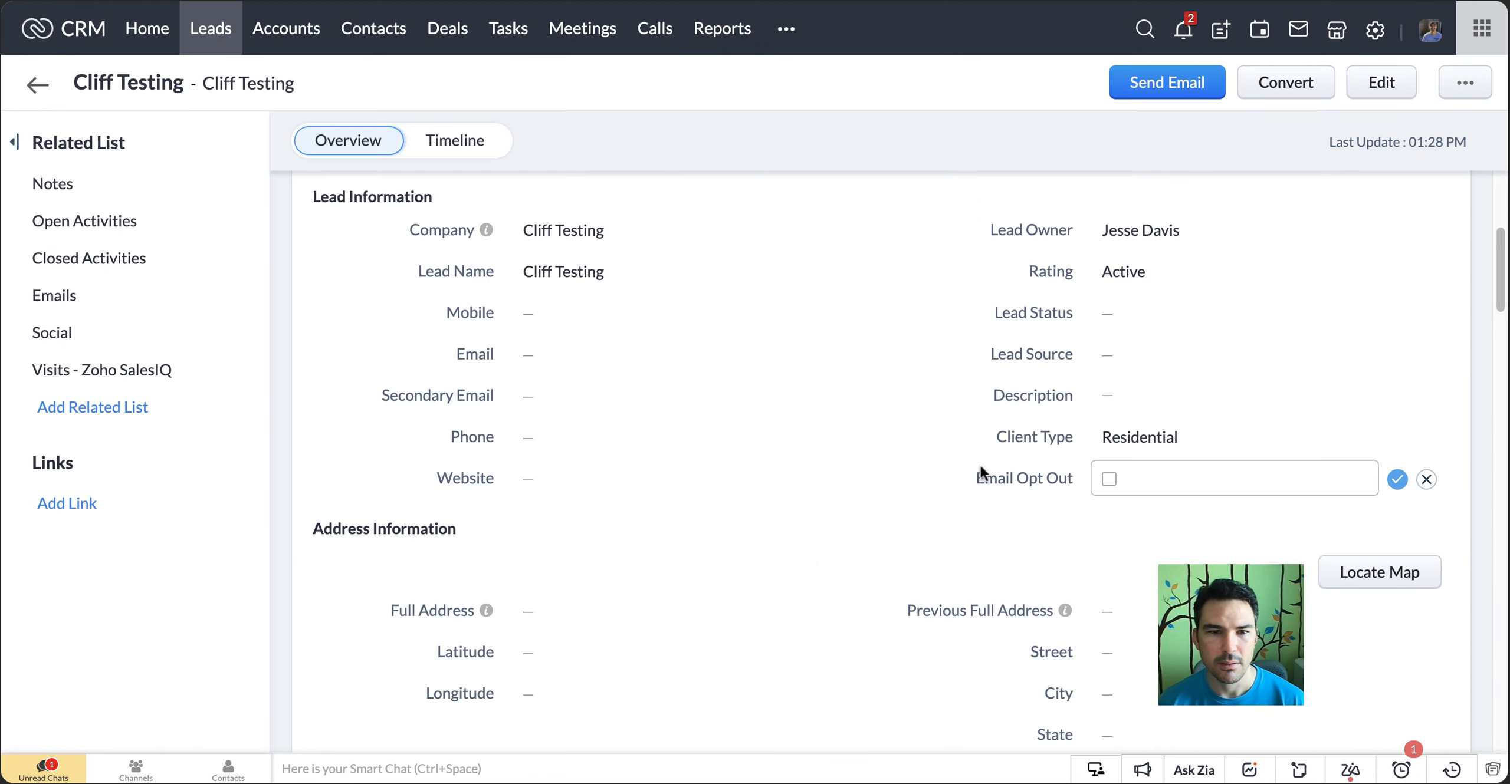
Switch to the test lead in Zoho CRM and review its Address Information fields
{"action": "scroll", "coordinate": [613, 435], "scroll_direction": "down", "scroll_amount": 8}
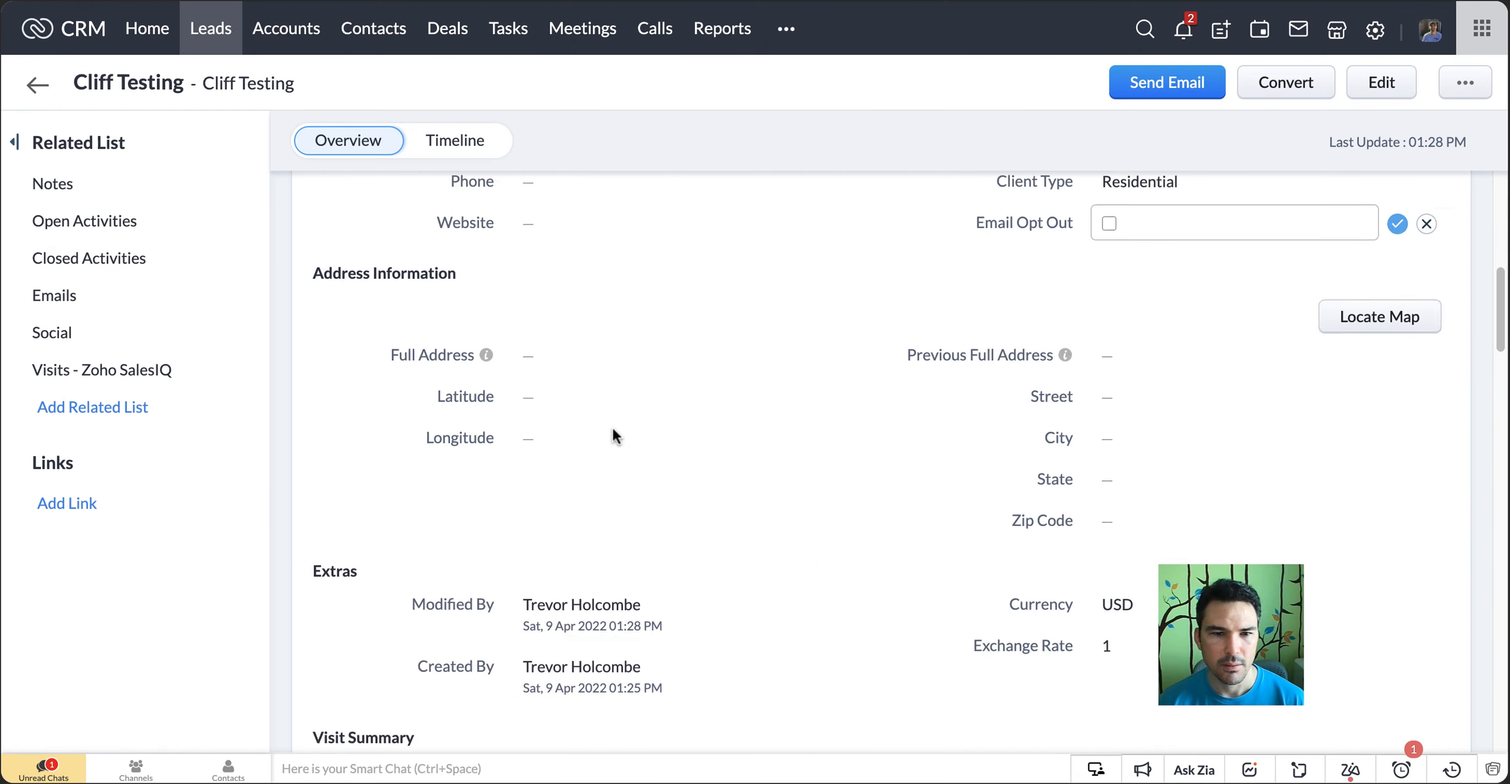
{"action": "scroll", "coordinate": [601, 489], "scroll_direction": "down", "scroll_amount": 5}
{"action": "scroll", "coordinate": [590, 512], "scroll_direction": "up", "scroll_amount": 10}
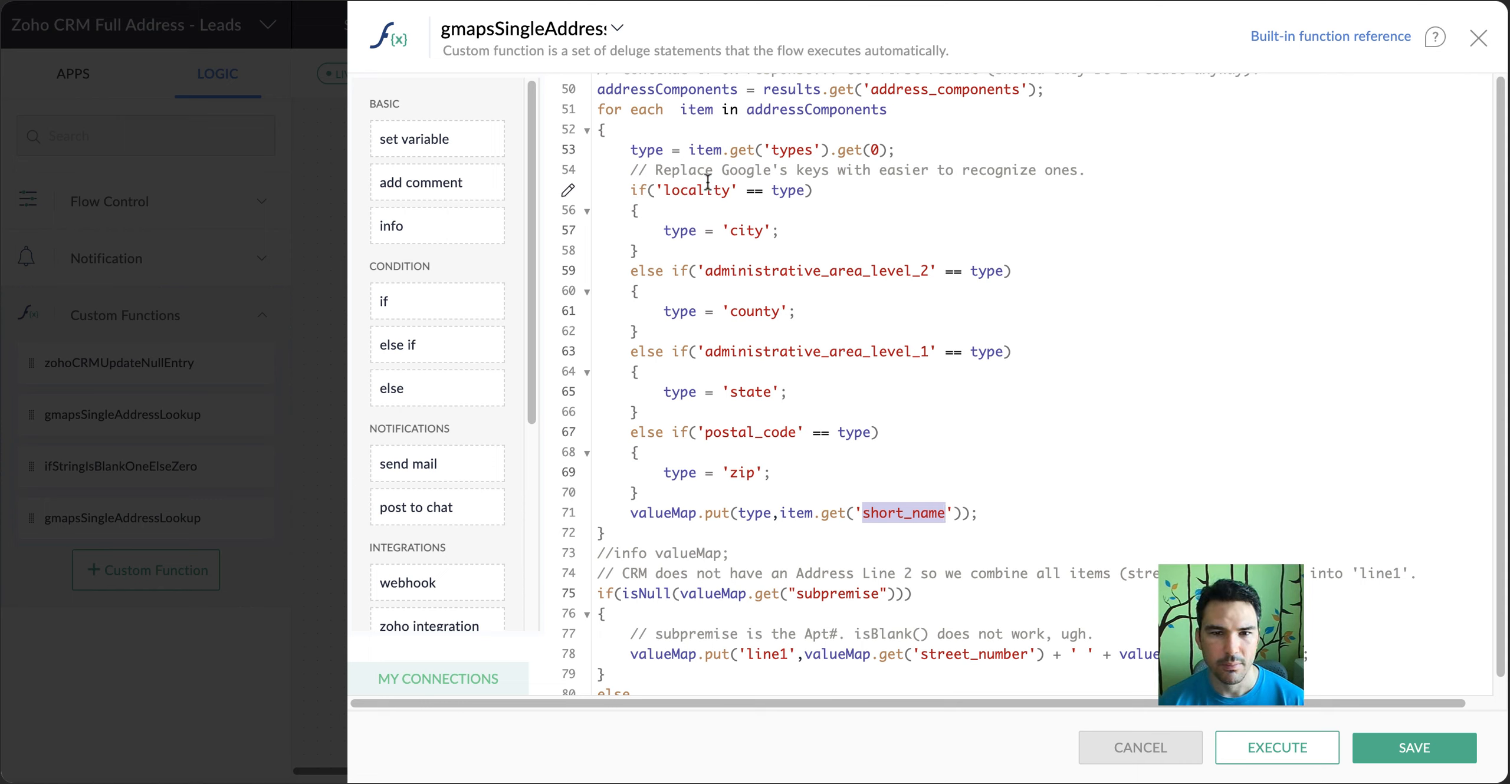
Back in the function's code, examine how Google's keys are replaced with city, county, state and zip
{"action": "left_click_drag", "start_coordinate": [654, 170], "coordinate": [1091, 171]}
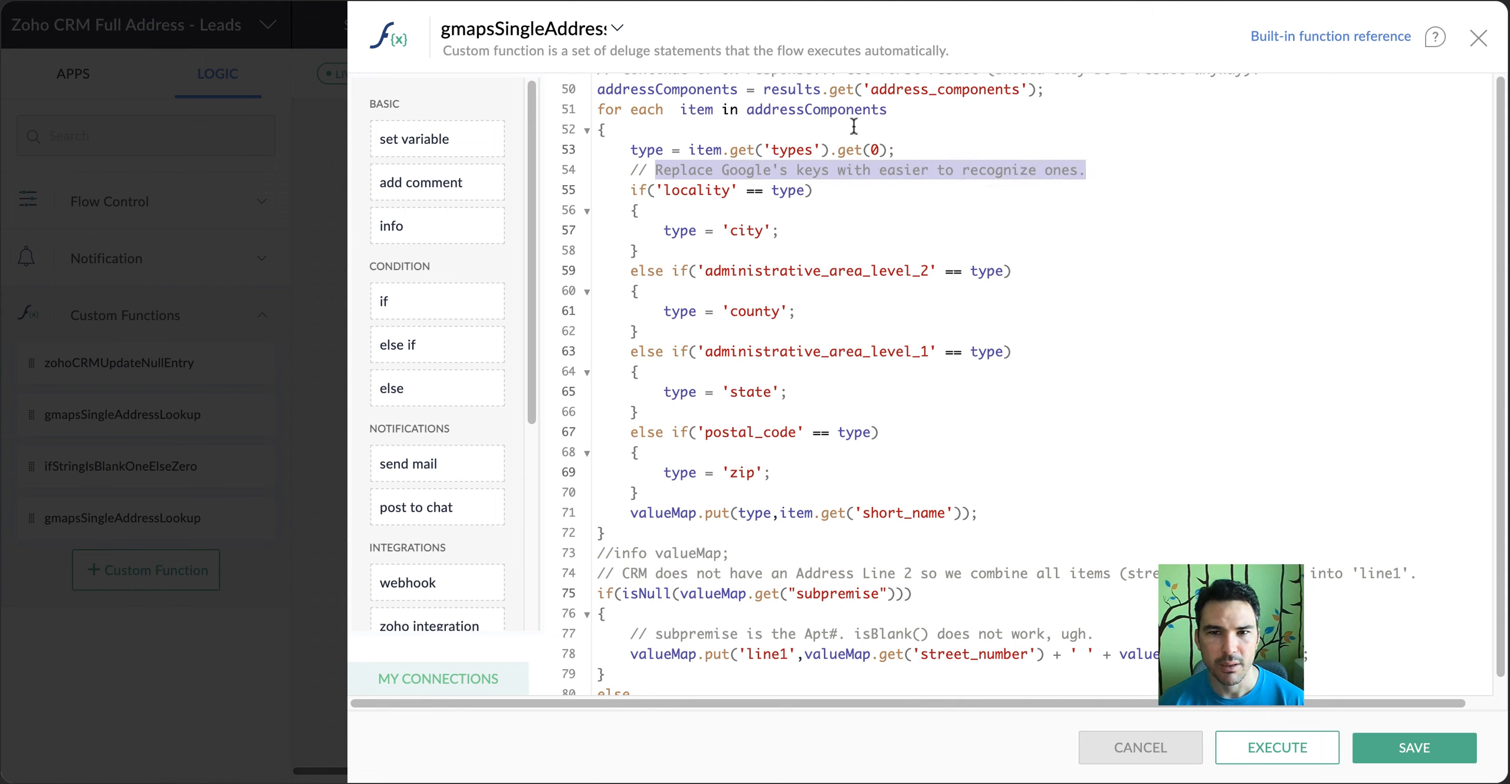
{"action": "double_click", "coordinate": [761, 231]}
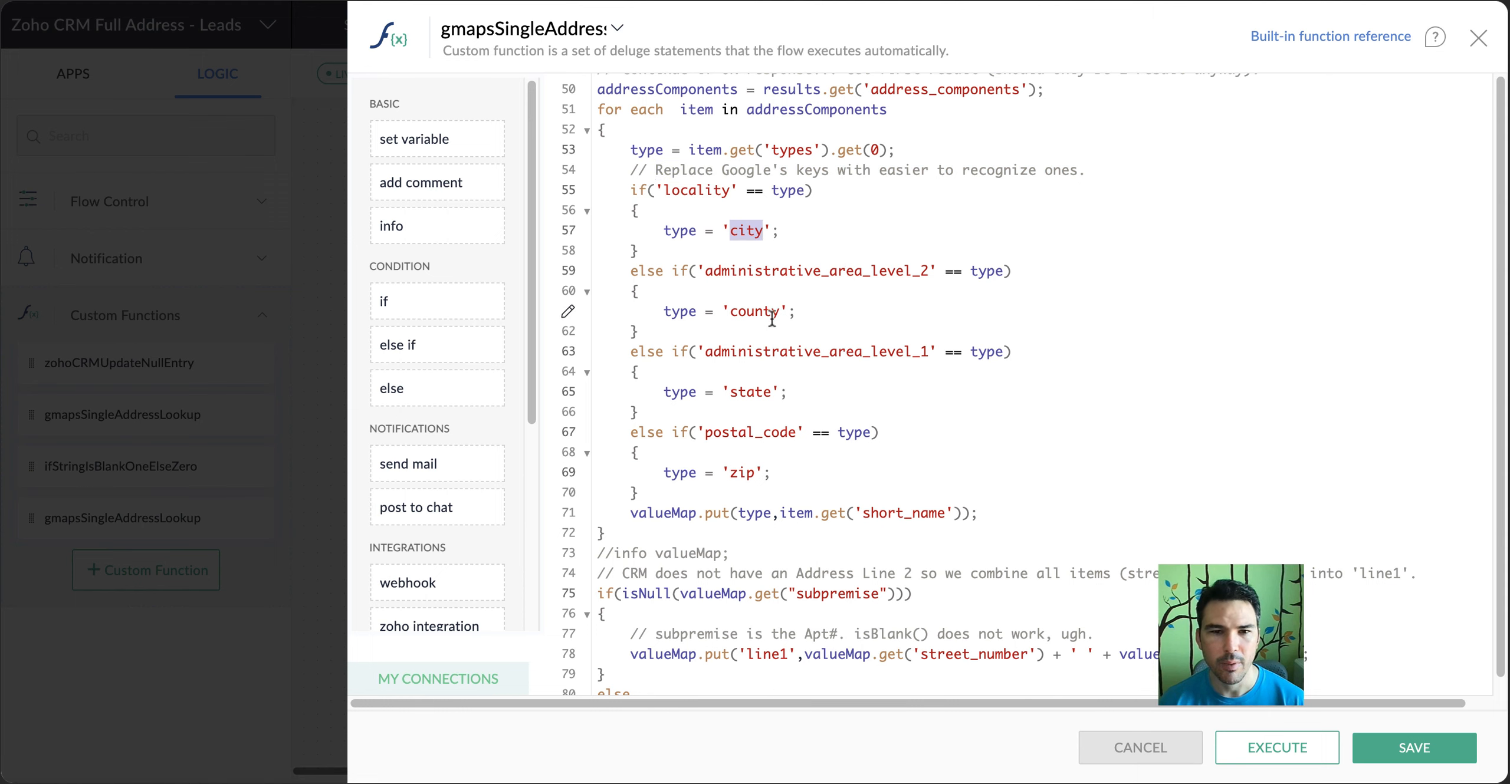
{"action": "left_click", "coordinate": [750, 318]}
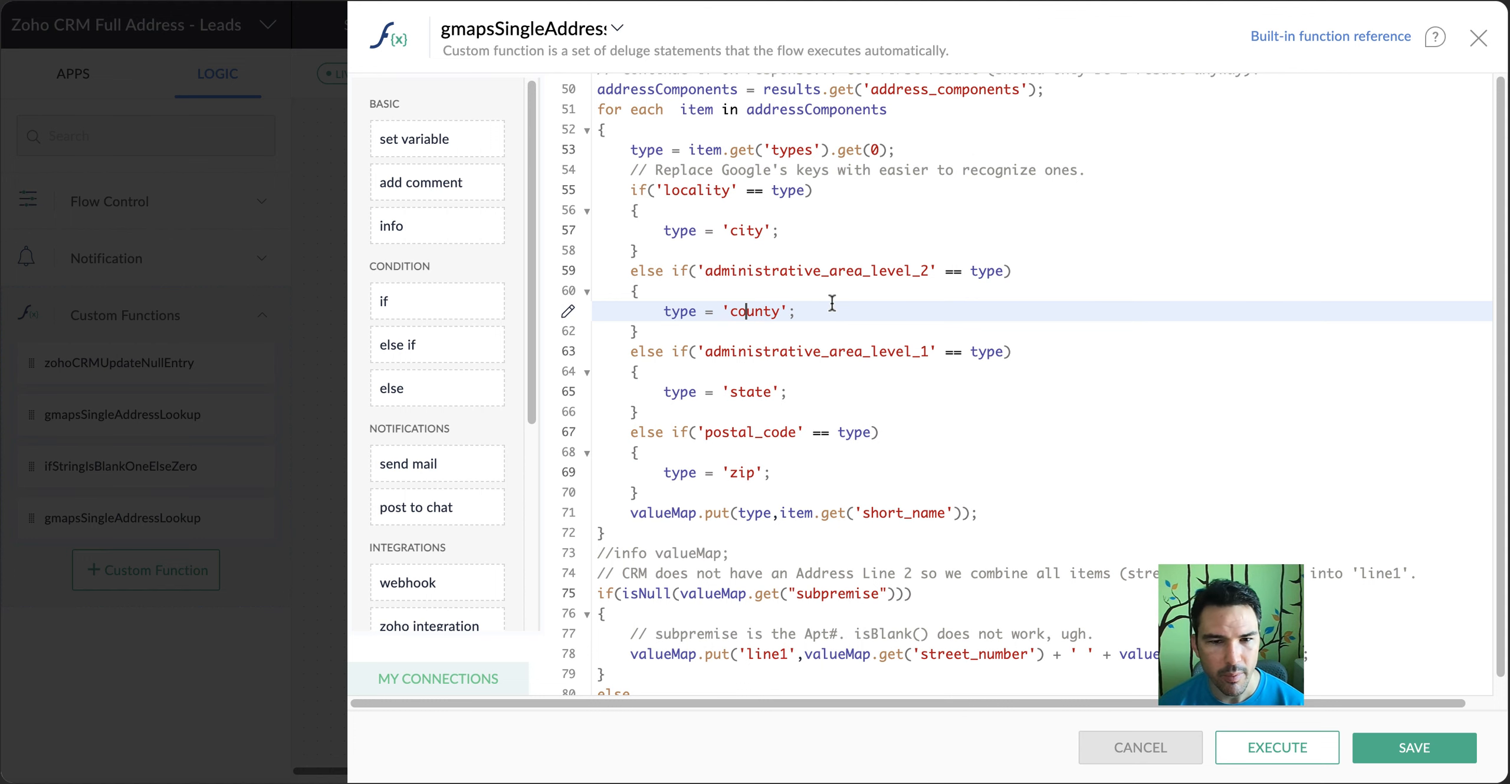
{"action": "scroll", "coordinate": [832, 303], "scroll_direction": "down", "scroll_amount": 1}
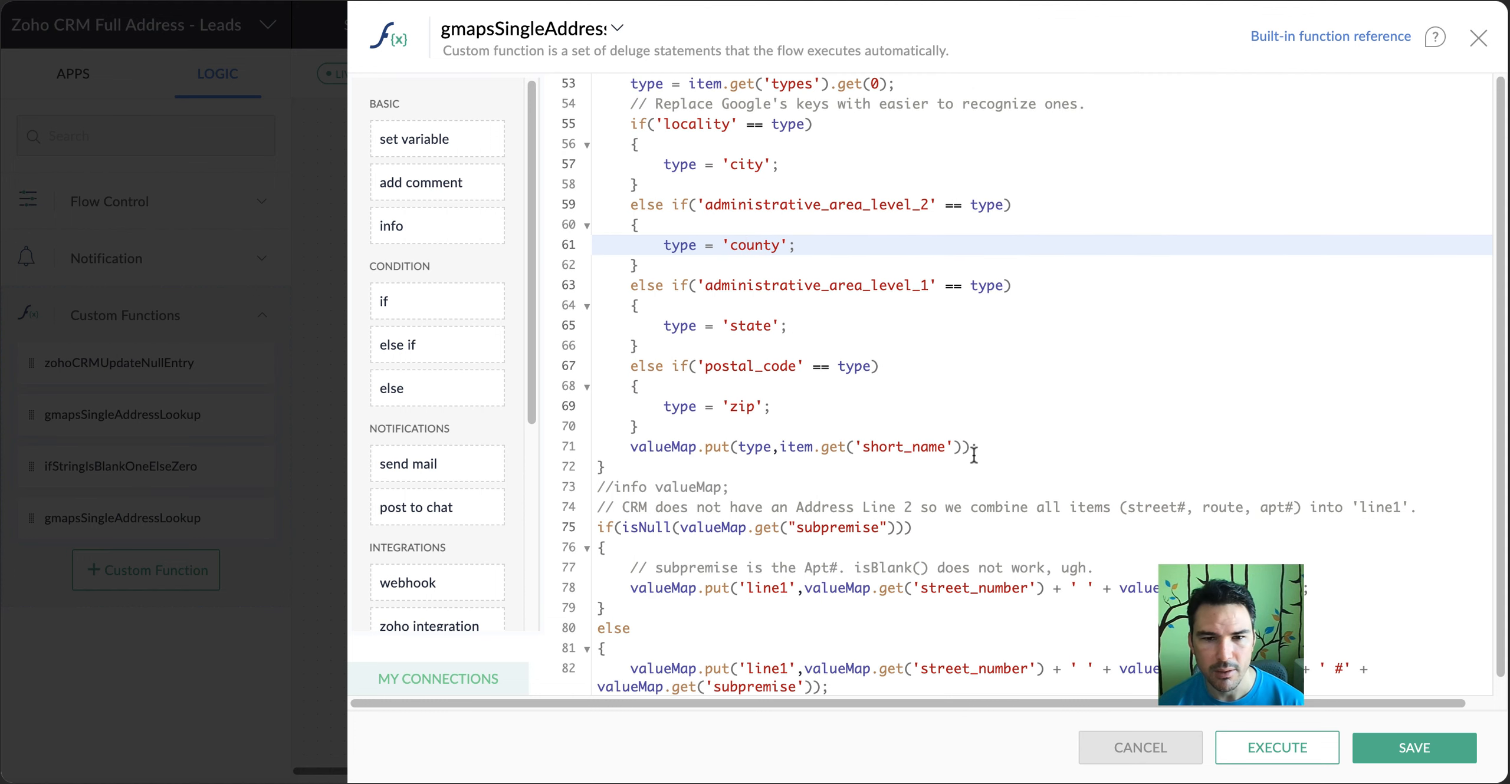
Examine the isNull check on subpremise and the comment about combining street number, route and apartment number into line1
{"action": "scroll", "coordinate": [989, 447], "scroll_direction": "down", "scroll_amount": 3}
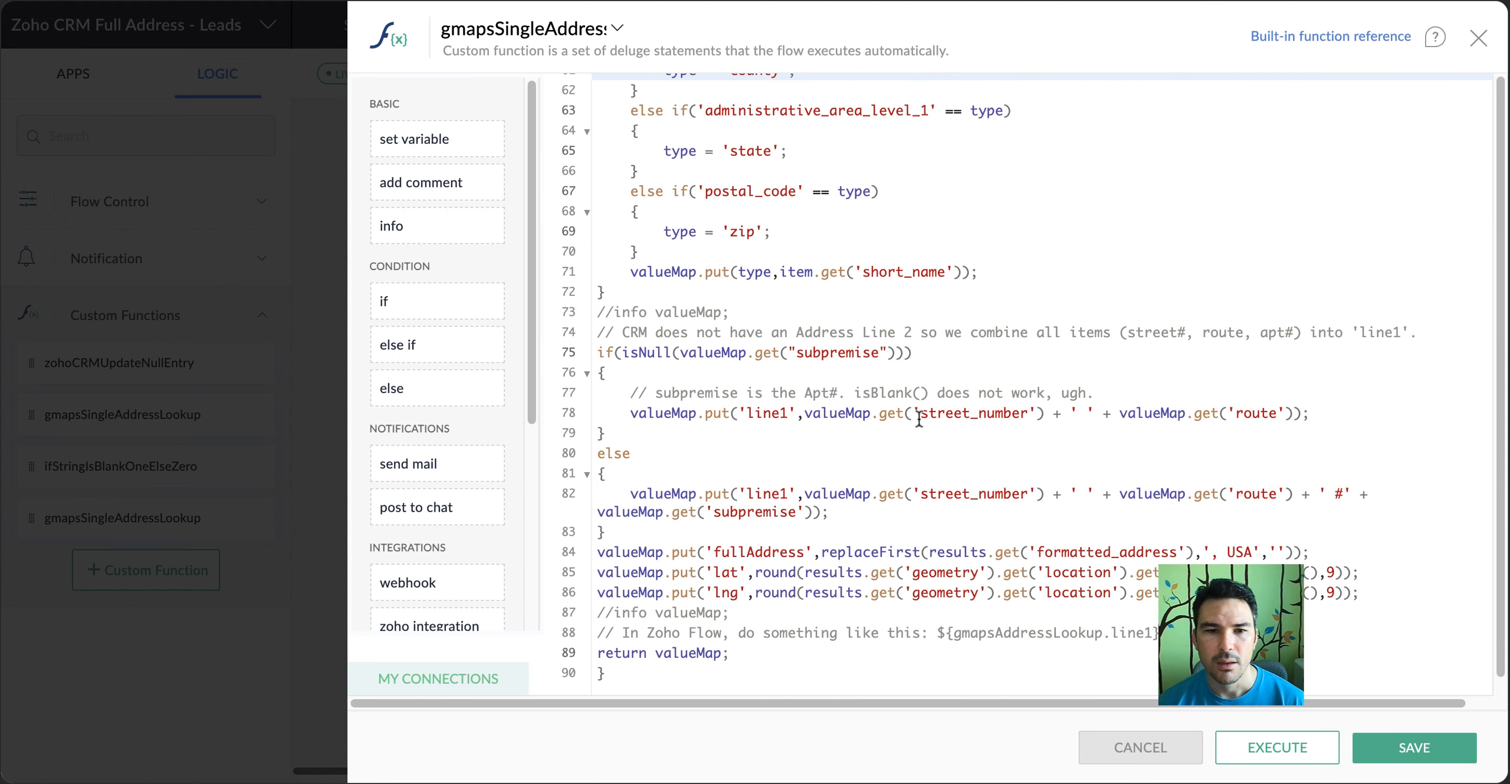
{"action": "left_click_drag", "start_coordinate": [621, 355], "coordinate": [947, 389]}
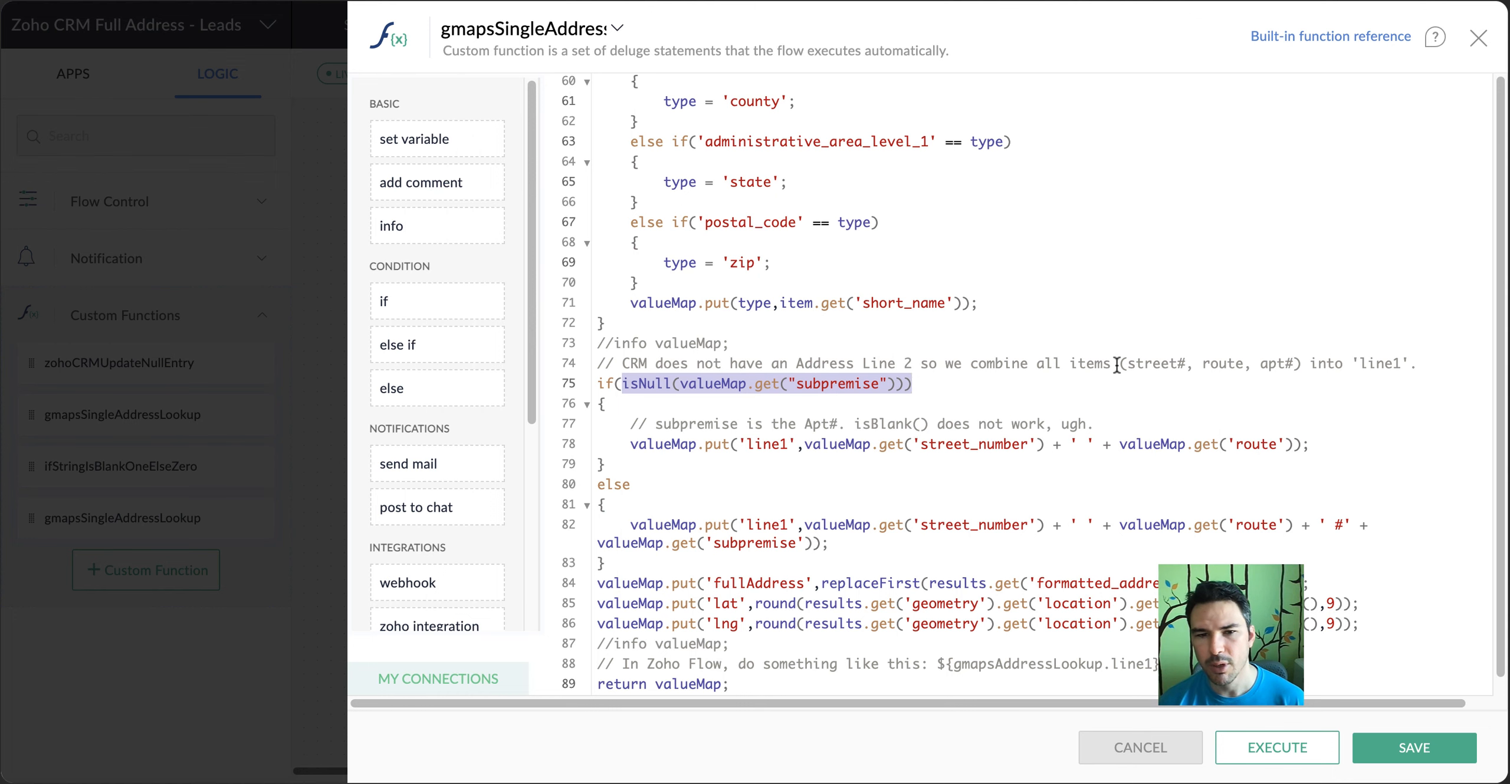
{"action": "scroll", "coordinate": [698, 403], "scroll_direction": "down", "scroll_amount": 1}
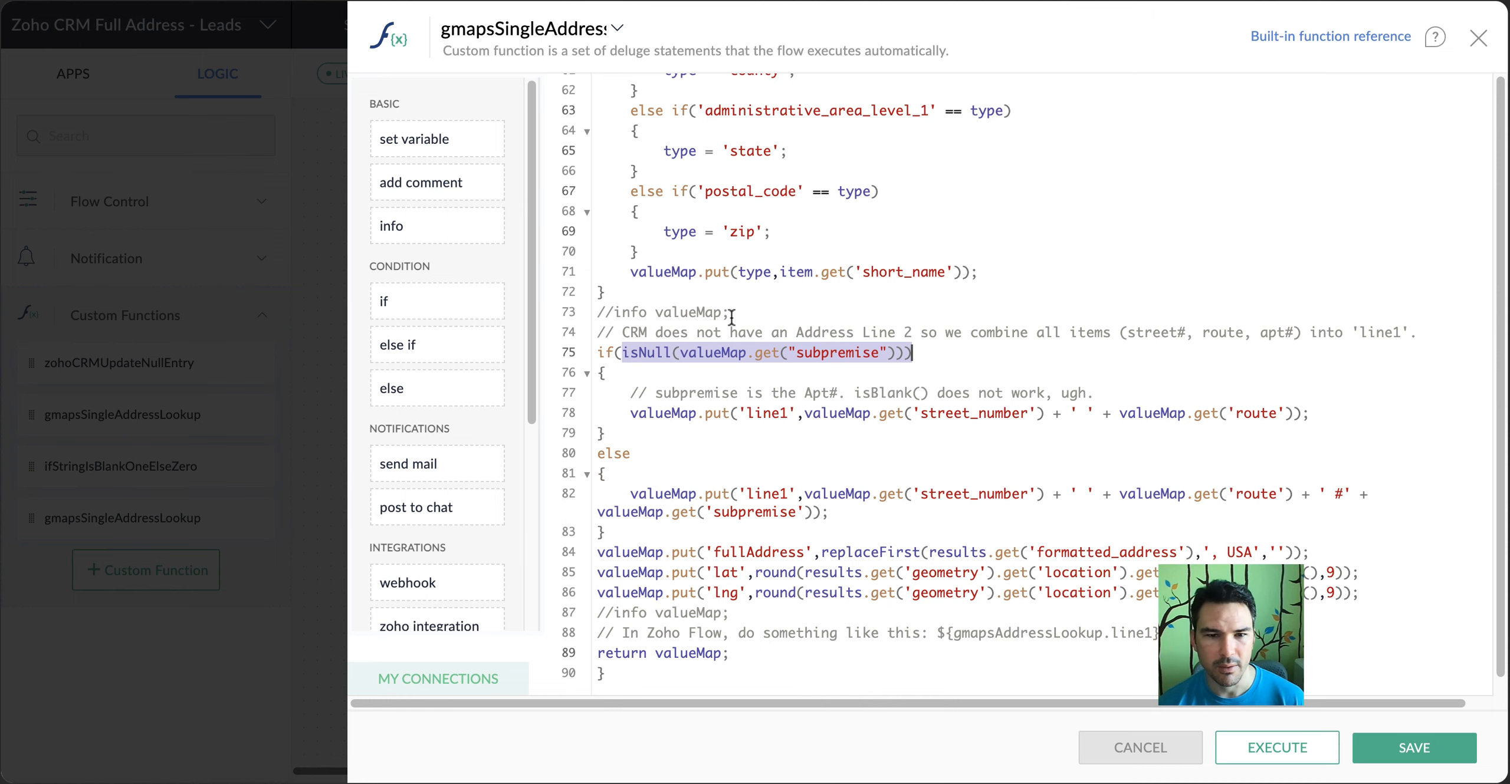
Examine how the else branch builds line1 from street_number, route, a # sign and subpremise
{"action": "left_click", "coordinate": [745, 477]}
{"action": "scroll", "coordinate": [745, 479], "scroll_direction": "up", "scroll_amount": 1}
{"action": "scroll", "coordinate": [755, 475], "scroll_direction": "down", "scroll_amount": 1}
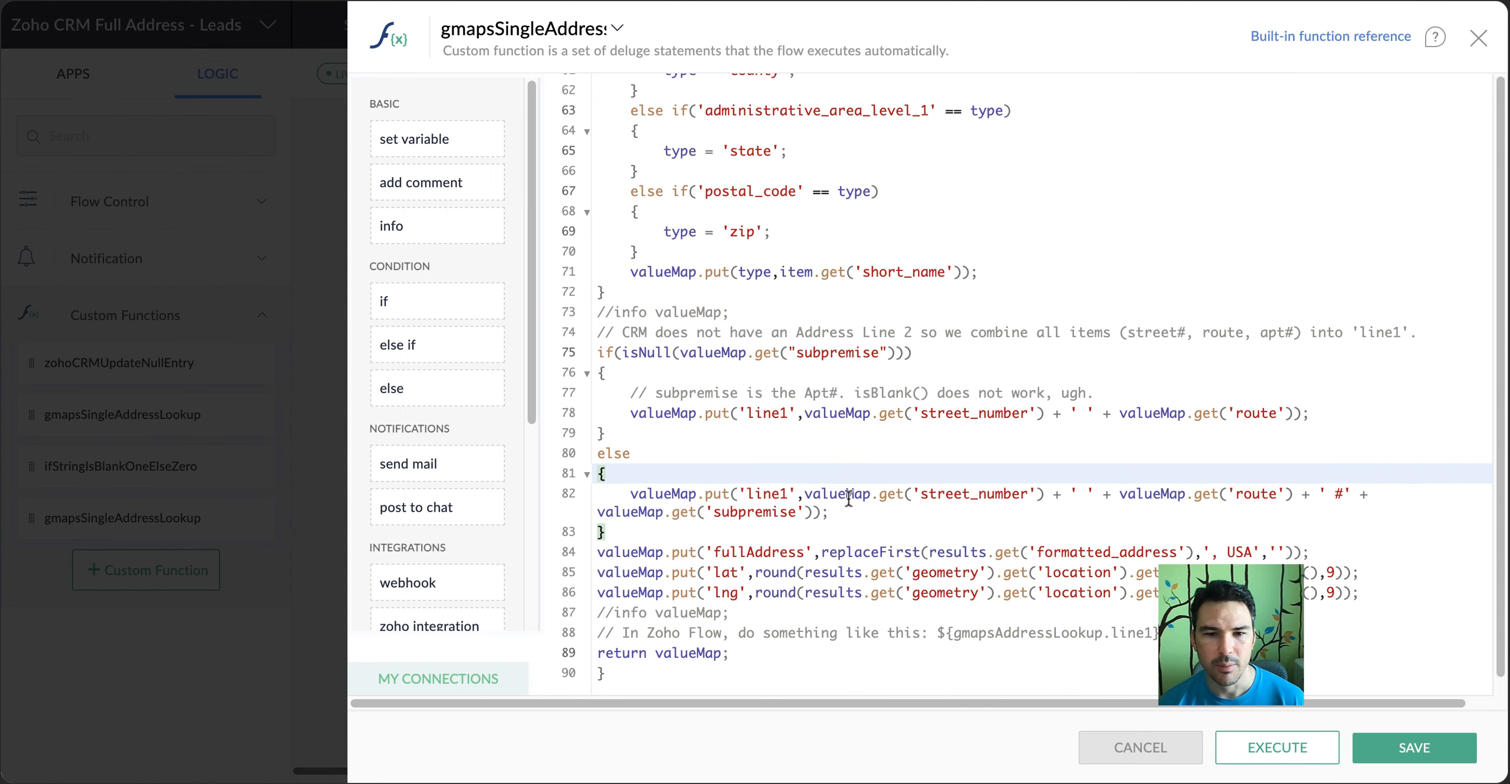
{"action": "scroll", "coordinate": [973, 499], "scroll_direction": "up", "scroll_amount": 1}
{"action": "left_click", "coordinate": [971, 519]}
{"action": "double_click", "coordinate": [971, 519]}
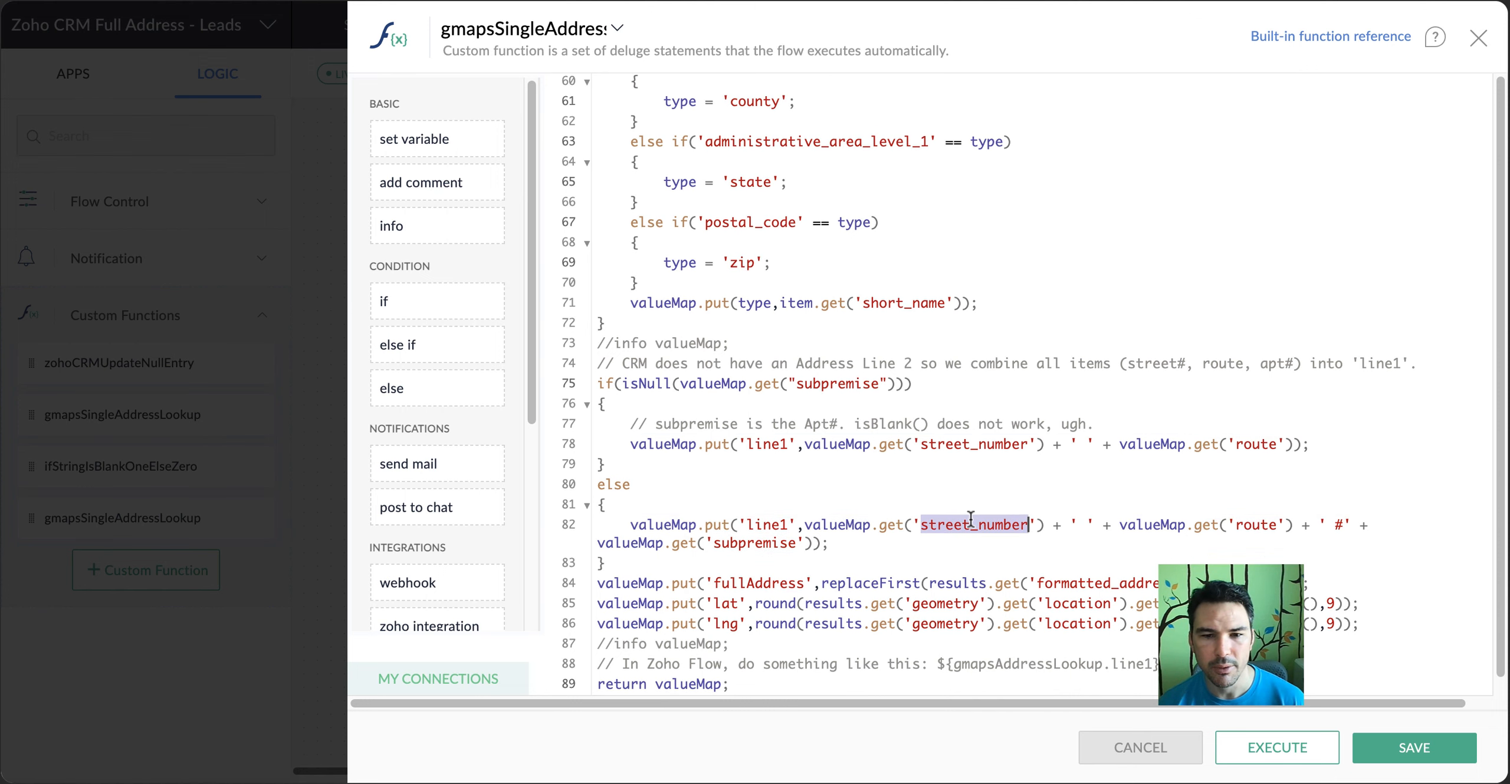
{"action": "double_click", "coordinate": [1244, 527]}
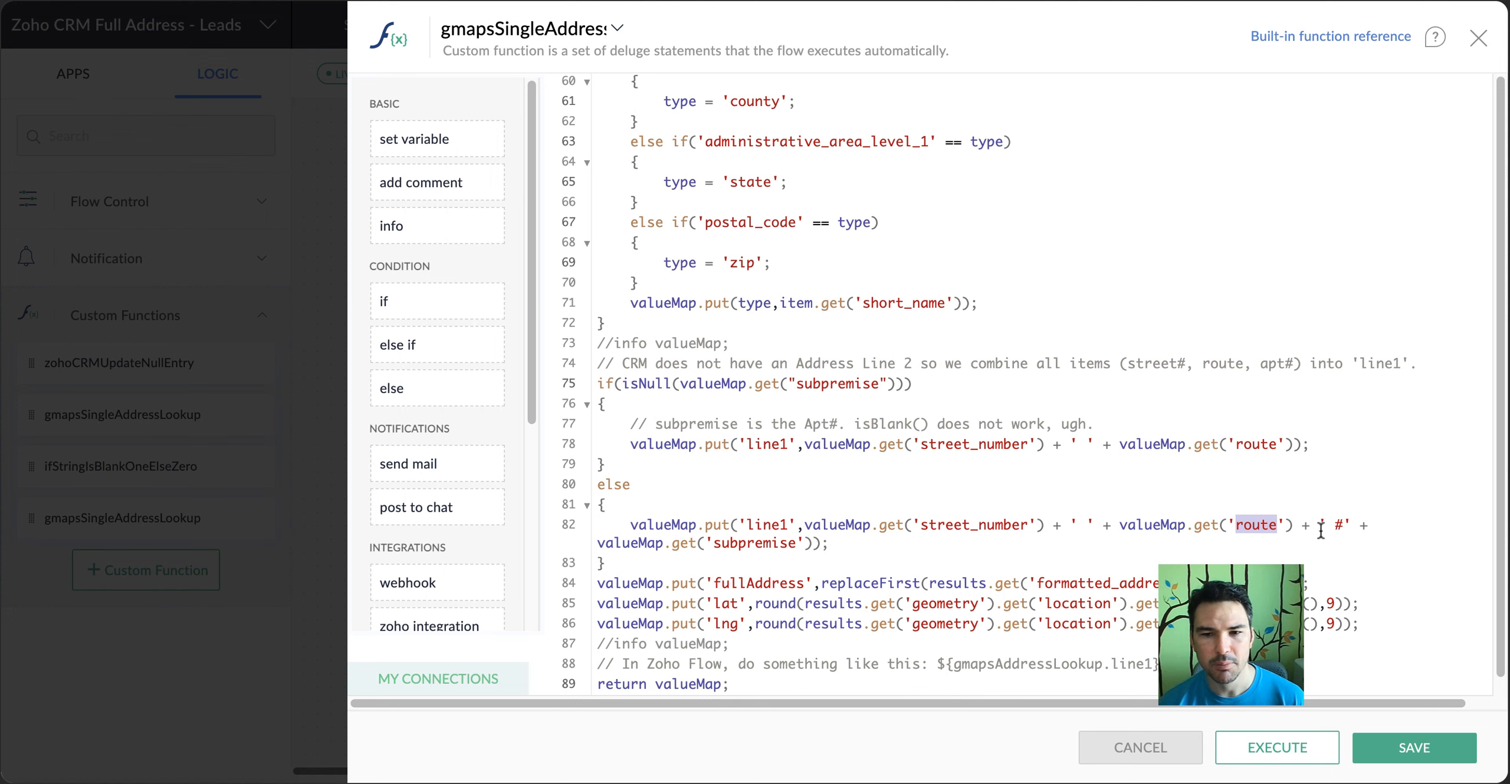
Trace addressComponents back to its address_components source and review the closing fullAddress, lat and lng lines
{"action": "scroll", "coordinate": [715, 548], "scroll_direction": "down", "scroll_amount": 2}
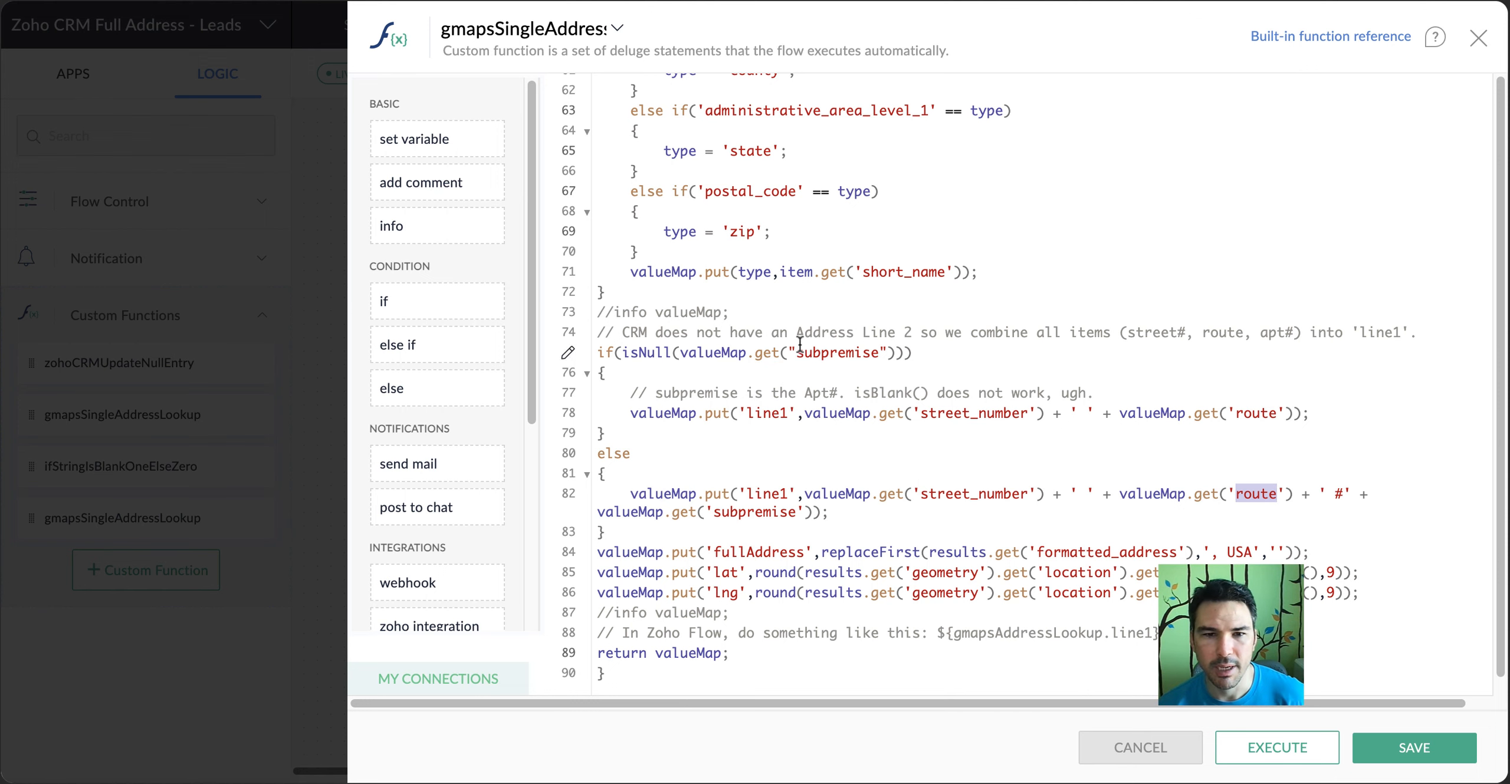
{"action": "scroll", "coordinate": [738, 339], "scroll_direction": "up", "scroll_amount": 10}
{"action": "left_click", "coordinate": [641, 530]}
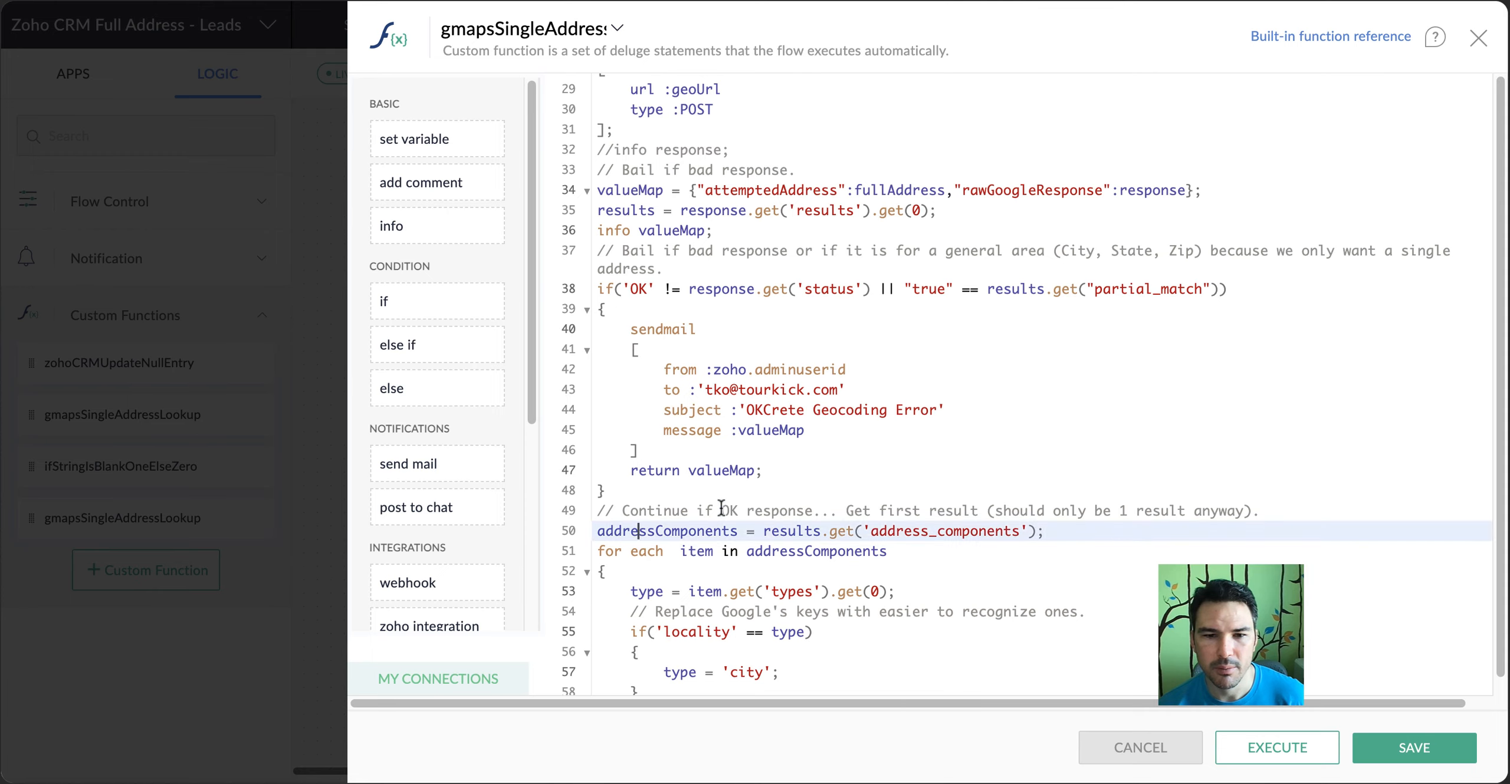
{"action": "double_click", "coordinate": [721, 524]}
{"action": "scroll", "coordinate": [795, 525], "scroll_direction": "down", "scroll_amount": 10}
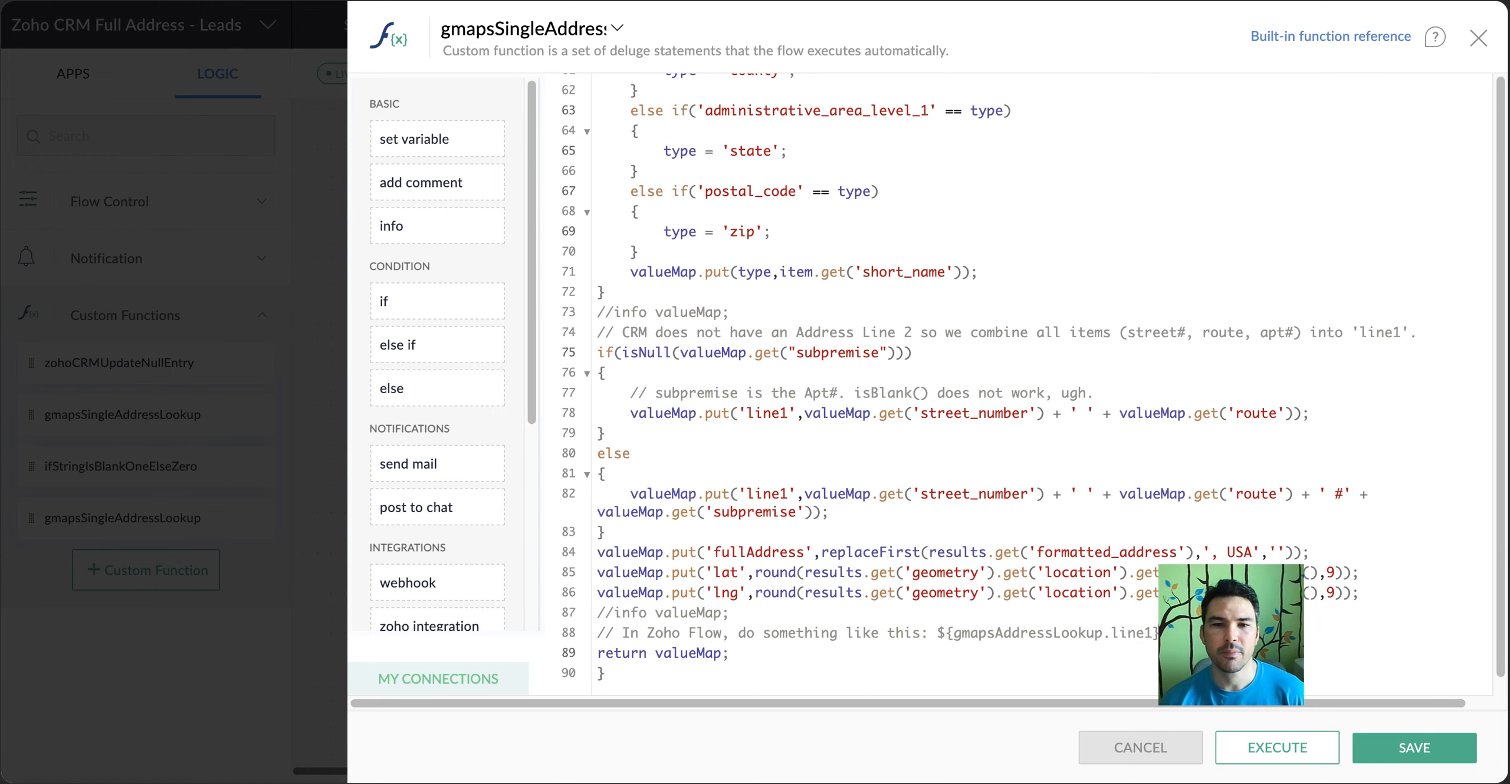
Examine the header comment about the CRM's 9-digit limit for decimal fields
{"action": "scroll", "coordinate": [1047, 184], "scroll_direction": "up", "scroll_amount": 15}
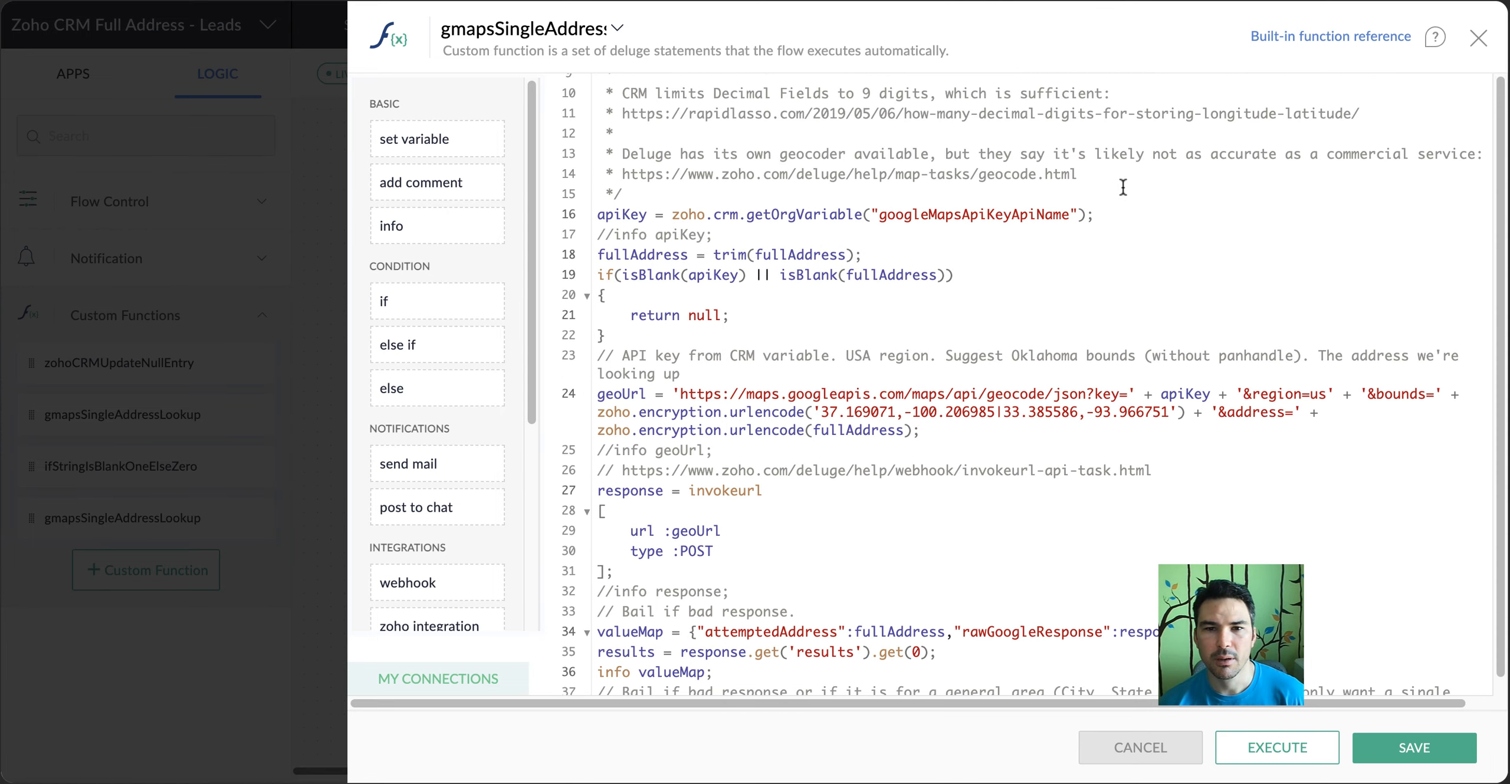
{"action": "scroll", "coordinate": [1122, 188], "scroll_direction": "up", "scroll_amount": 3}
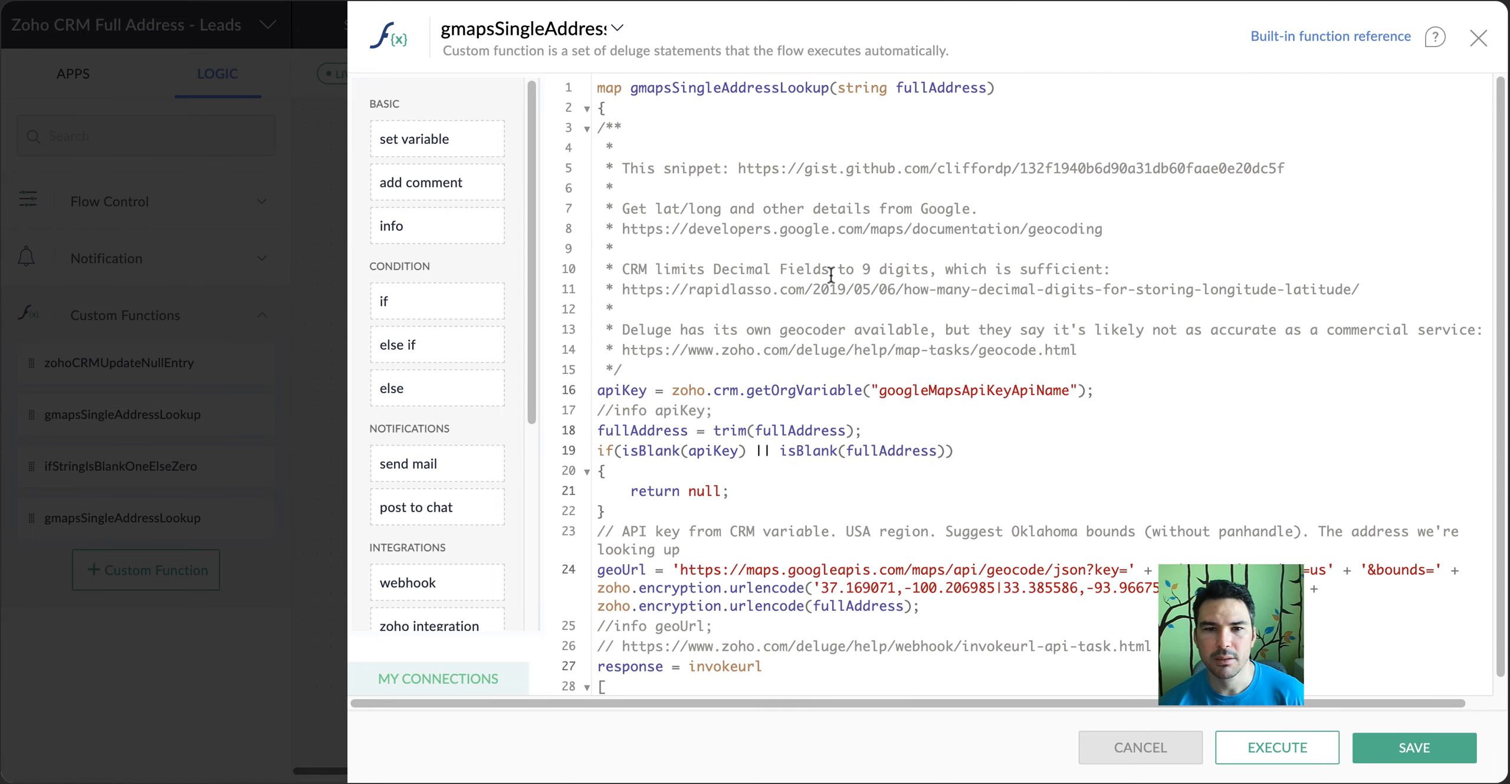
{"action": "left_click_drag", "start_coordinate": [831, 275], "coordinate": [936, 275]}
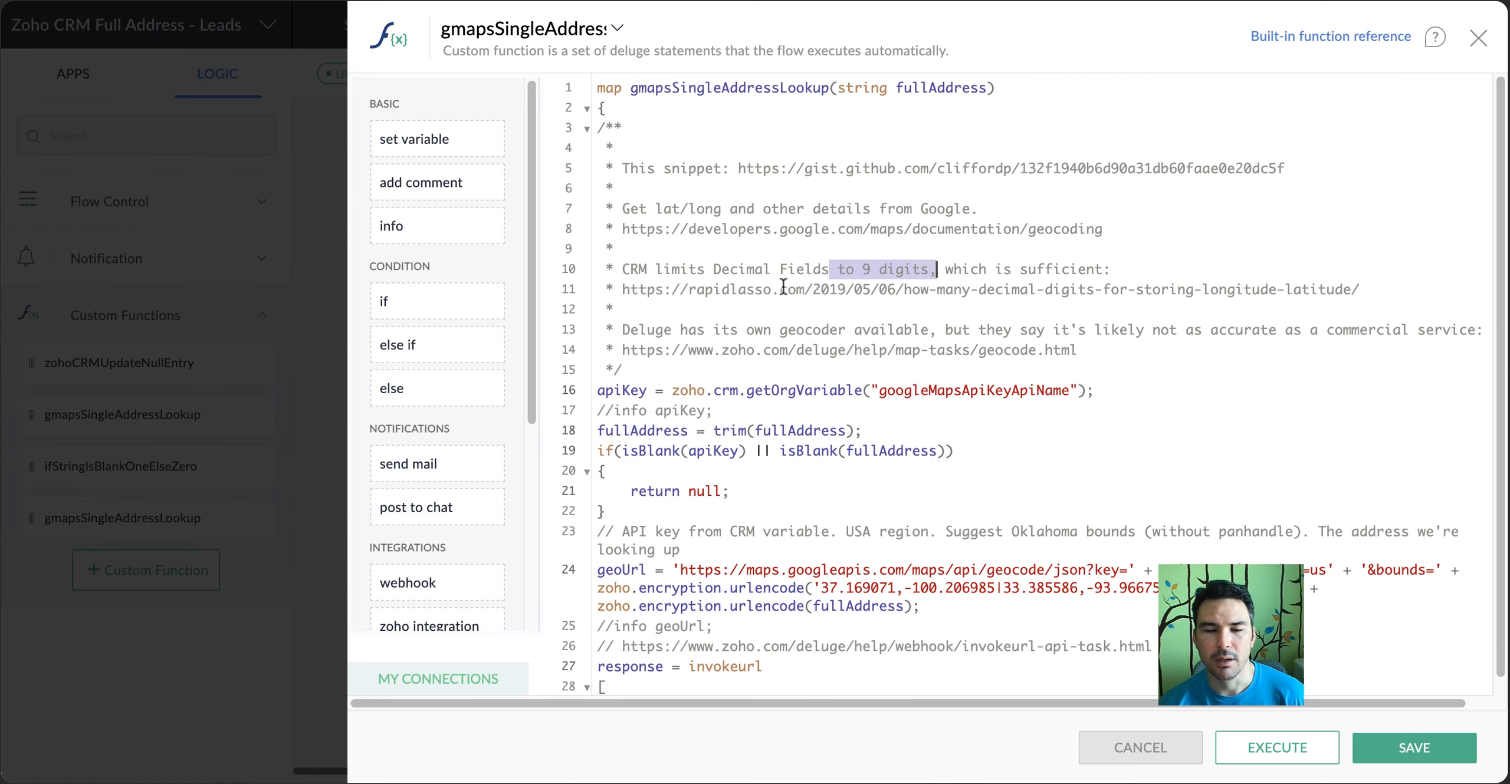
Examine the rounding of lat and lng to 9 digits and the comment on referencing gmapsAddressLookup.line1 in Zoho Flow
{"action": "scroll", "coordinate": [783, 288], "scroll_direction": "down", "scroll_amount": 17}
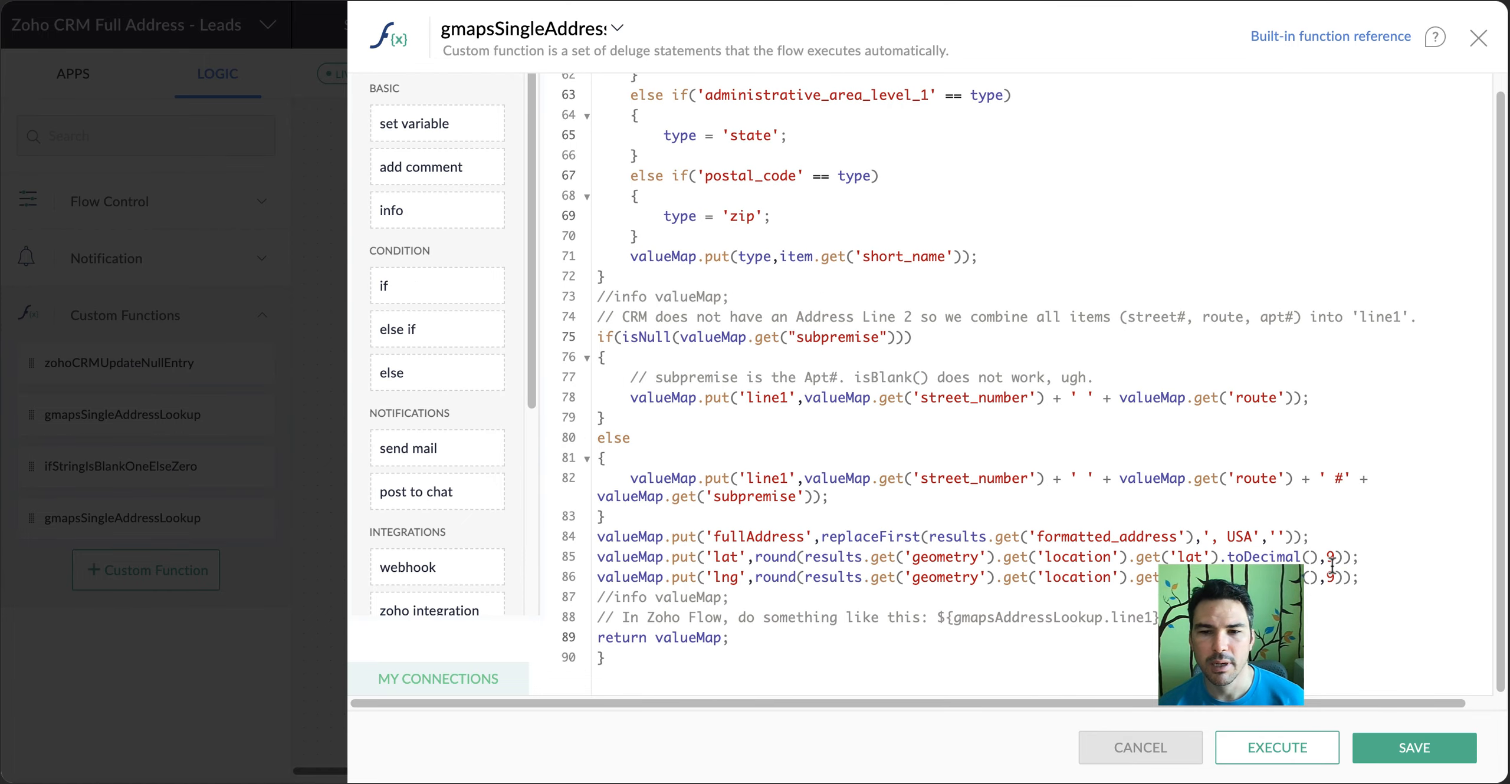
{"action": "double_click", "coordinate": [1332, 586]}
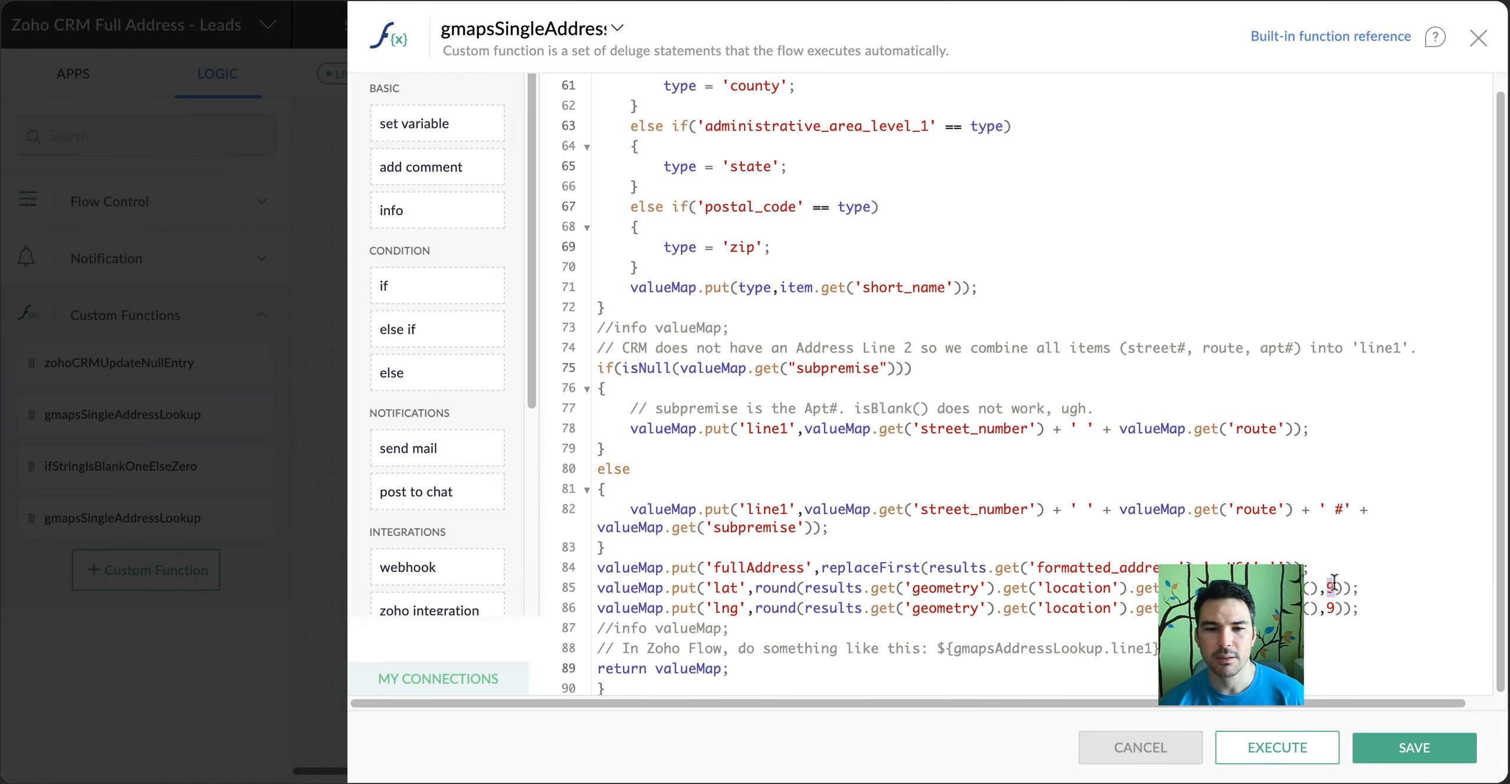
{"action": "left_click", "coordinate": [1334, 585]}
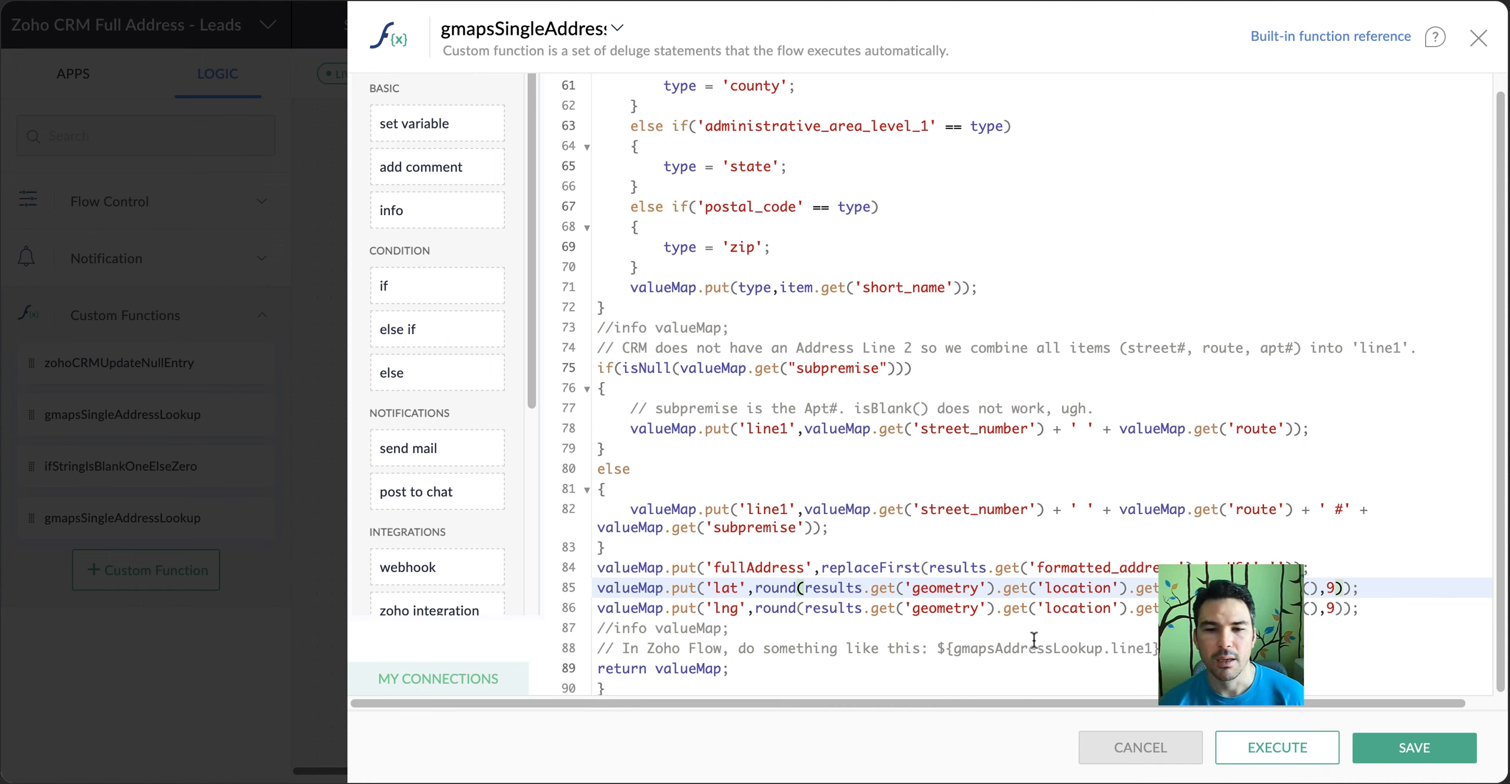
{"action": "left_click_drag", "start_coordinate": [930, 649], "coordinate": [1165, 649]}
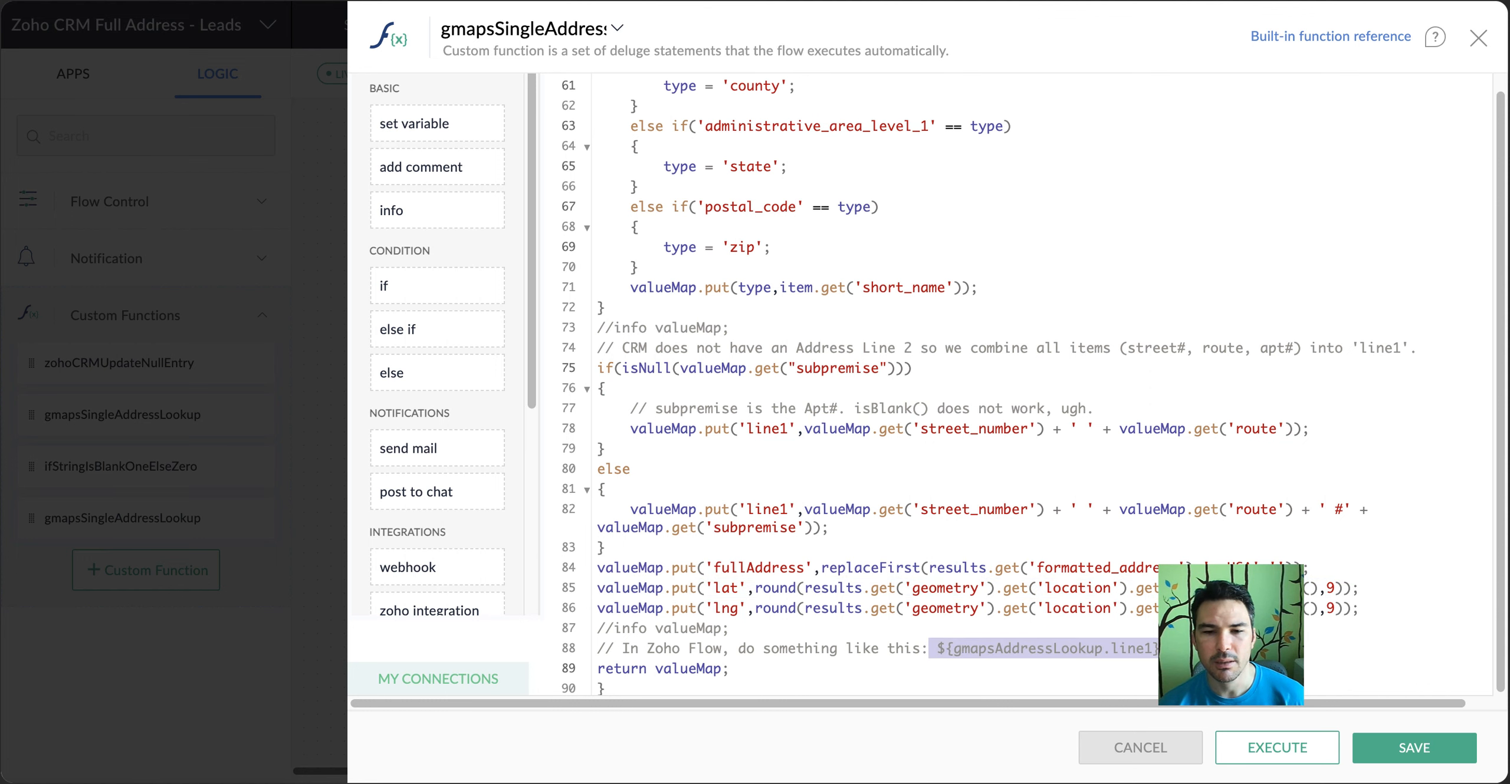
{"action": "left_click", "coordinate": [948, 649]}
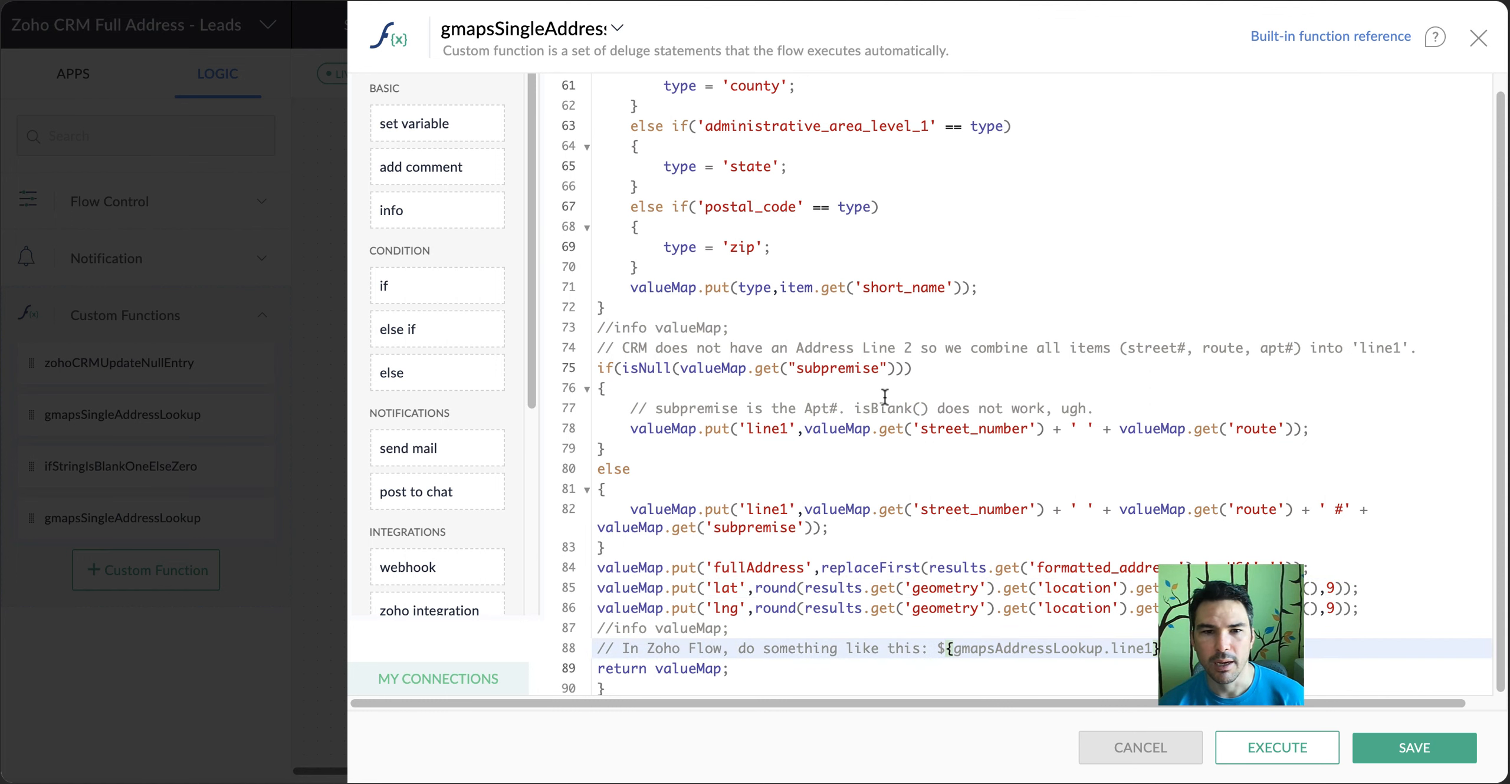
Examine the line1, city and county keys of the returned map, and close the function editor
{"action": "scroll", "coordinate": [884, 397], "scroll_direction": "up", "scroll_amount": 3}
{"action": "left_click", "coordinate": [764, 562]}
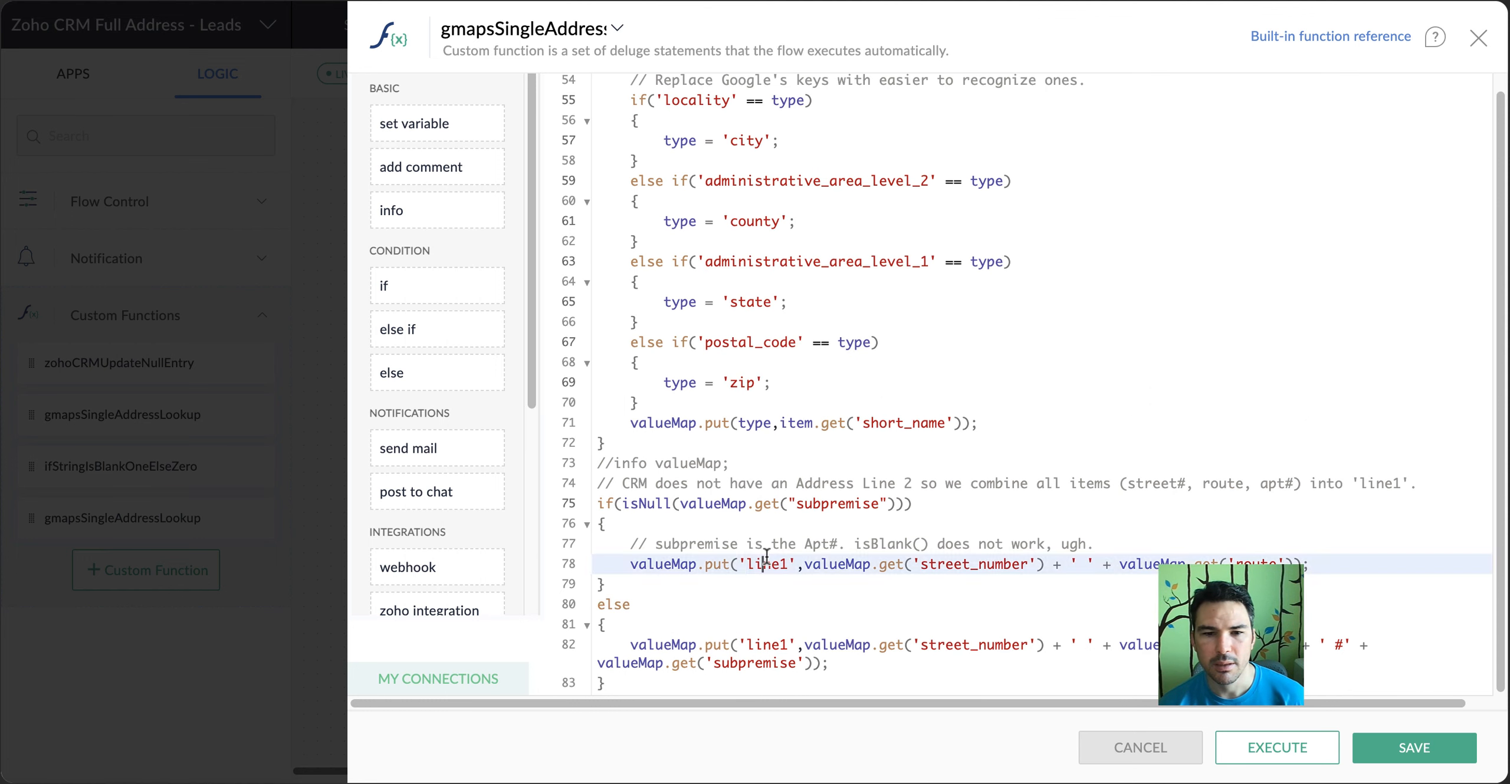
{"action": "double_click", "coordinate": [765, 561]}
{"action": "double_click", "coordinate": [747, 141]}
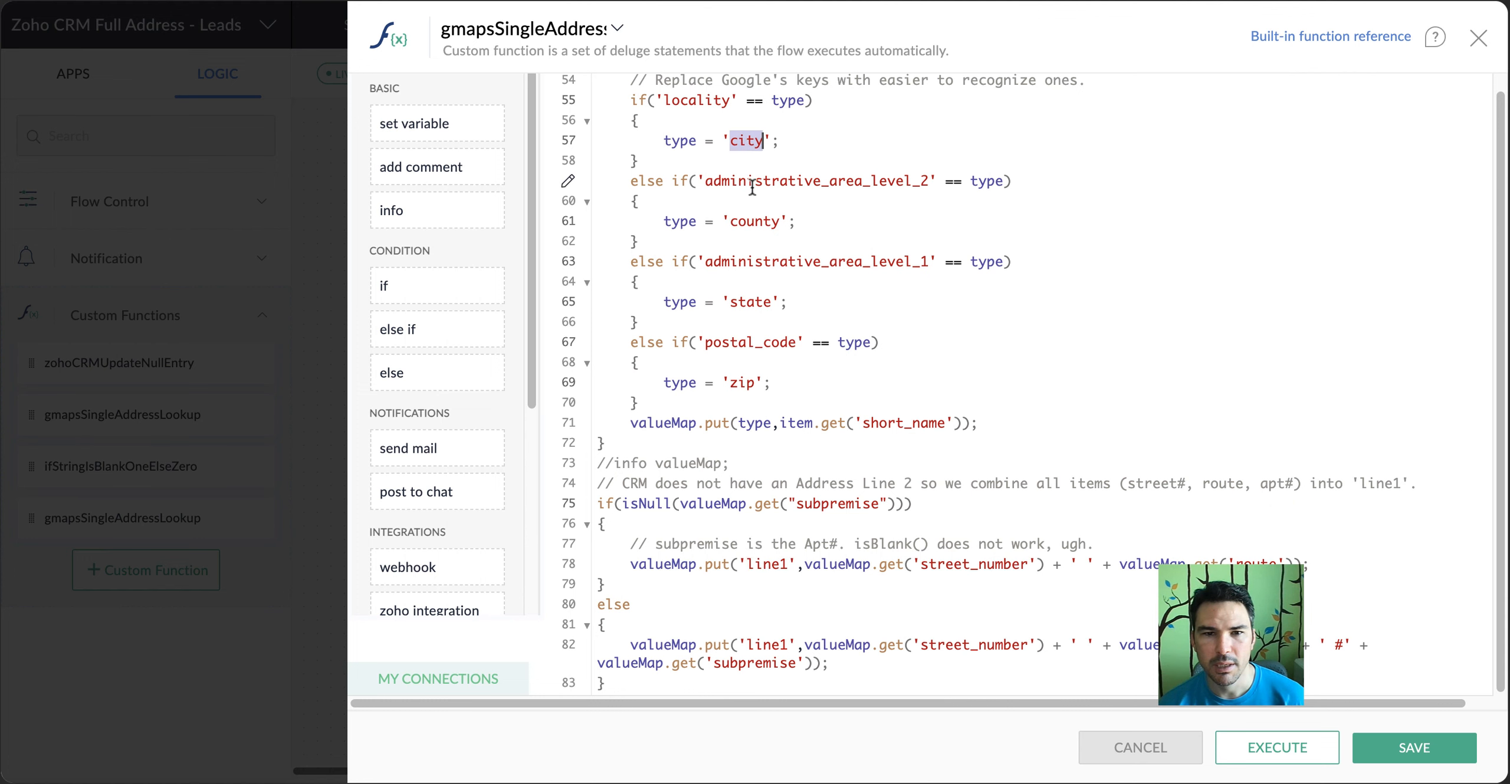
{"action": "double_click", "coordinate": [758, 222]}
{"action": "scroll", "coordinate": [1062, 344], "scroll_direction": "down", "scroll_amount": 3}
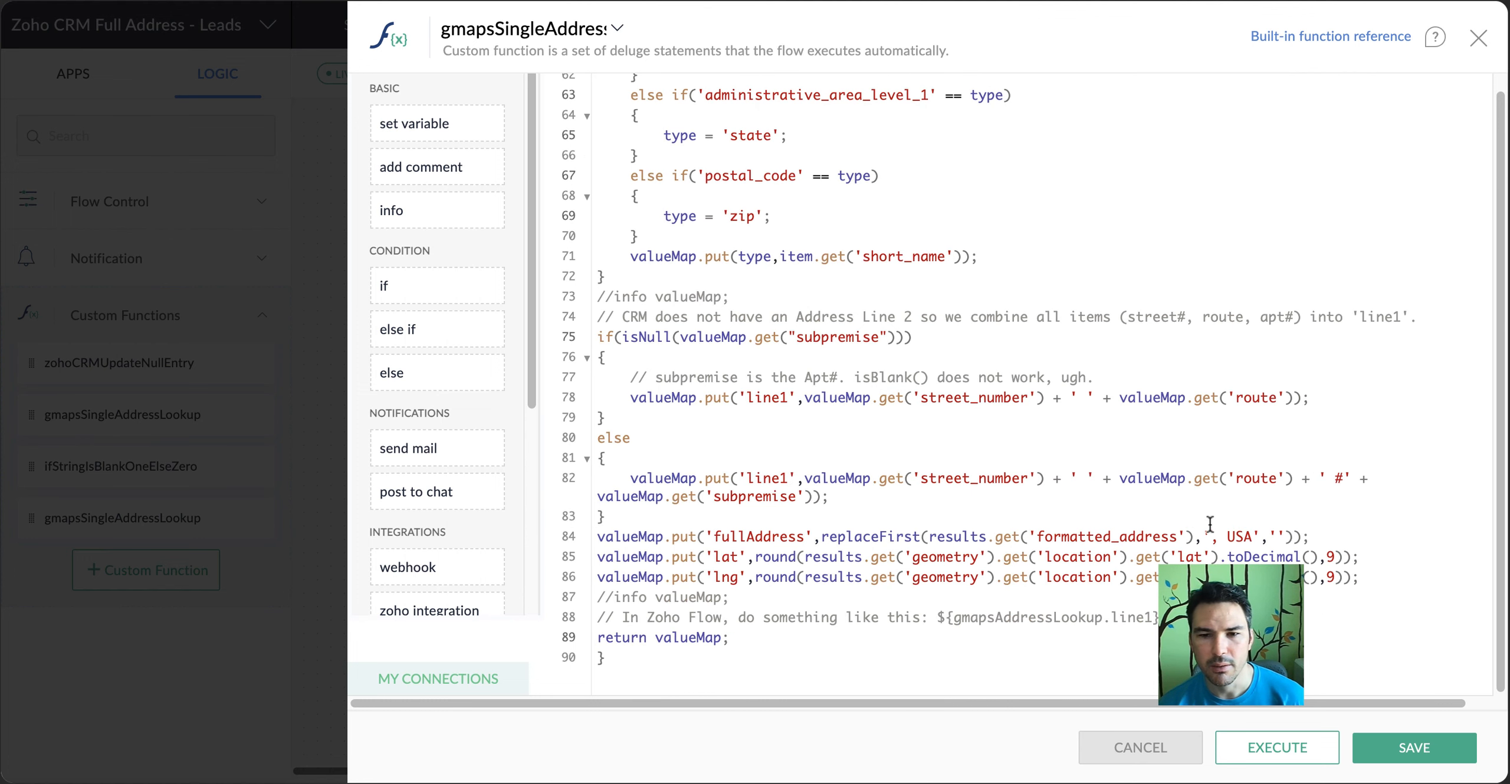
{"action": "left_click", "coordinate": [1480, 40]}
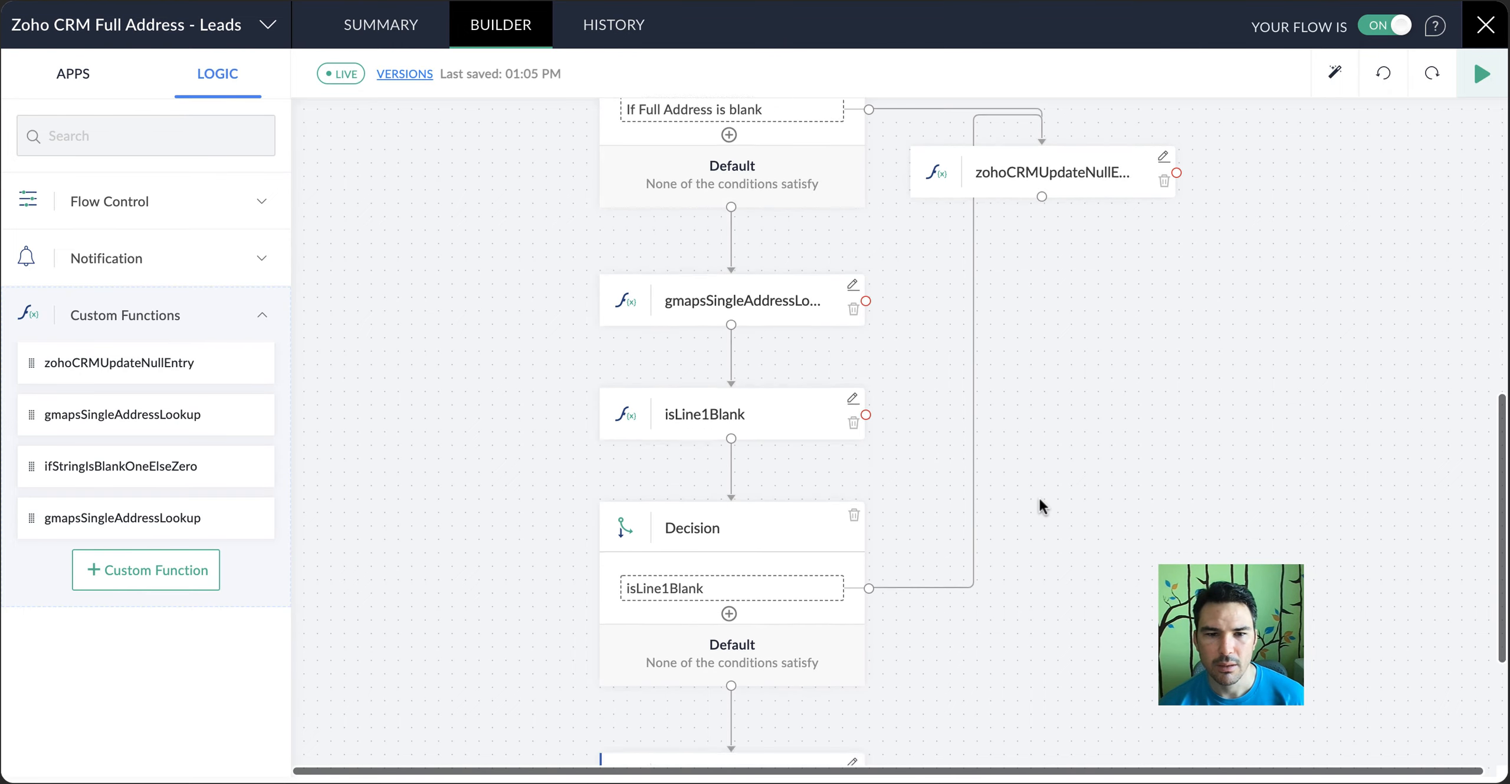
Check the toCheck parameter of the isLine1Blank step and close its settings without changes
{"action": "scroll", "coordinate": [1040, 506], "scroll_direction": "down", "scroll_amount": 2}
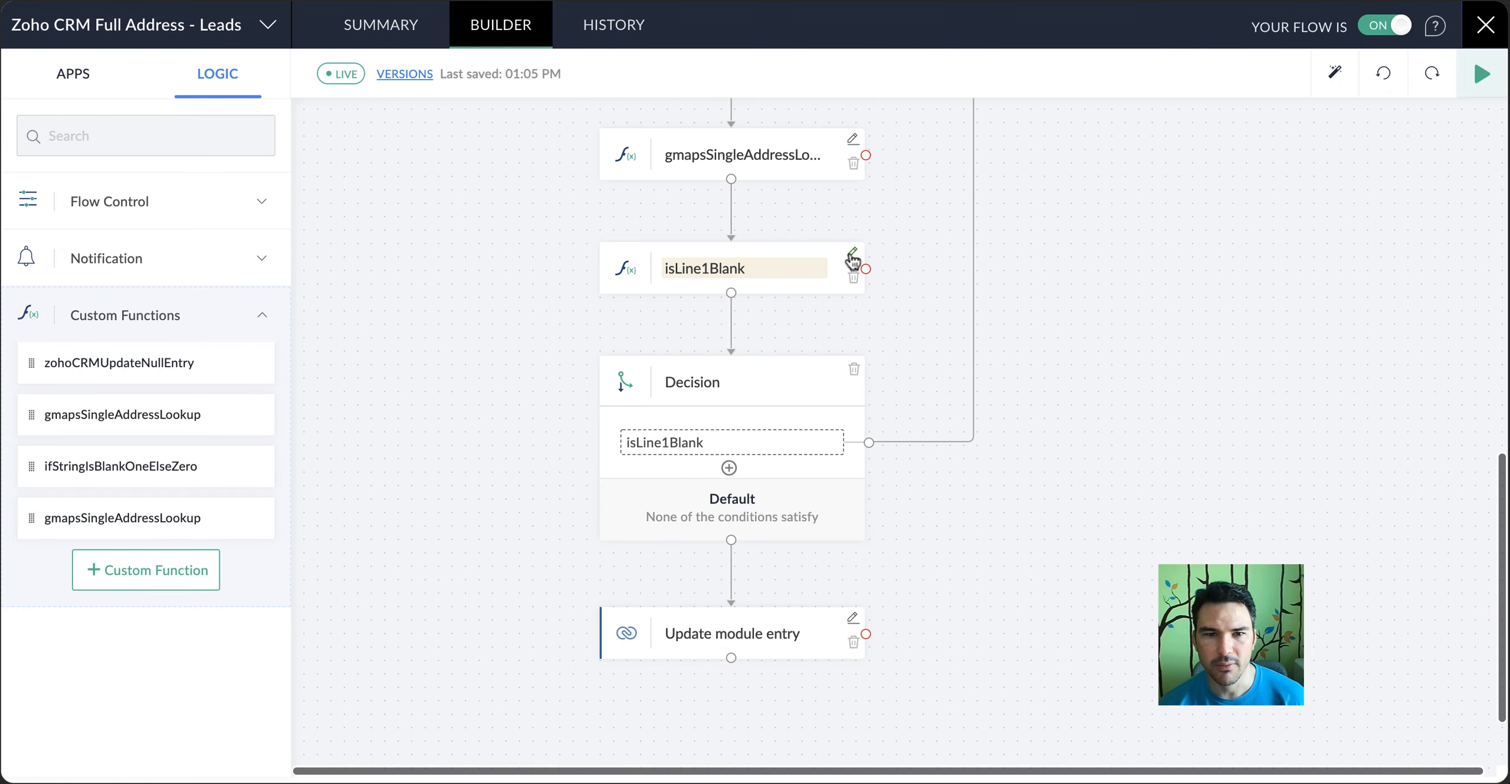
{"action": "left_click", "coordinate": [851, 256]}
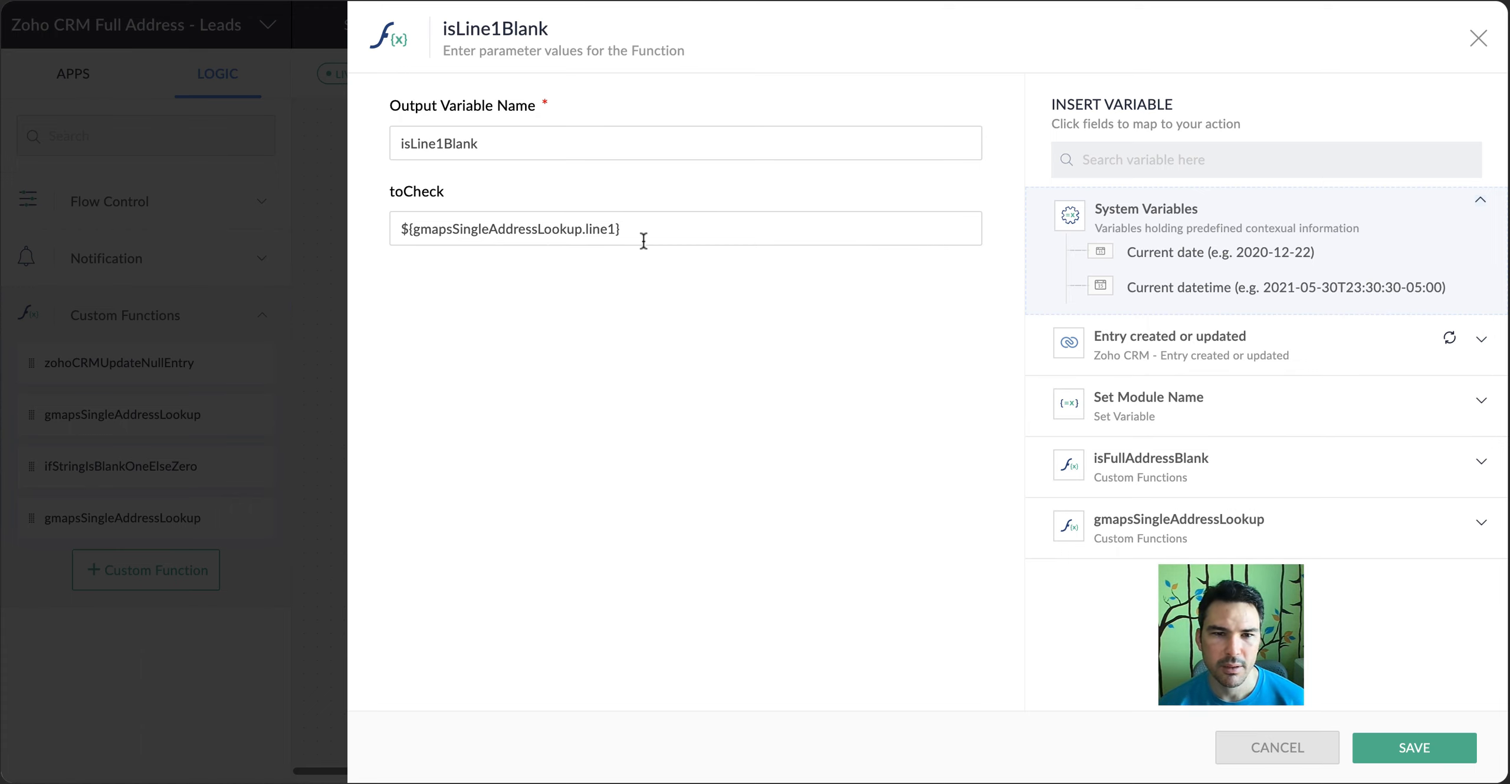
{"action": "left_click", "coordinate": [1309, 760]}
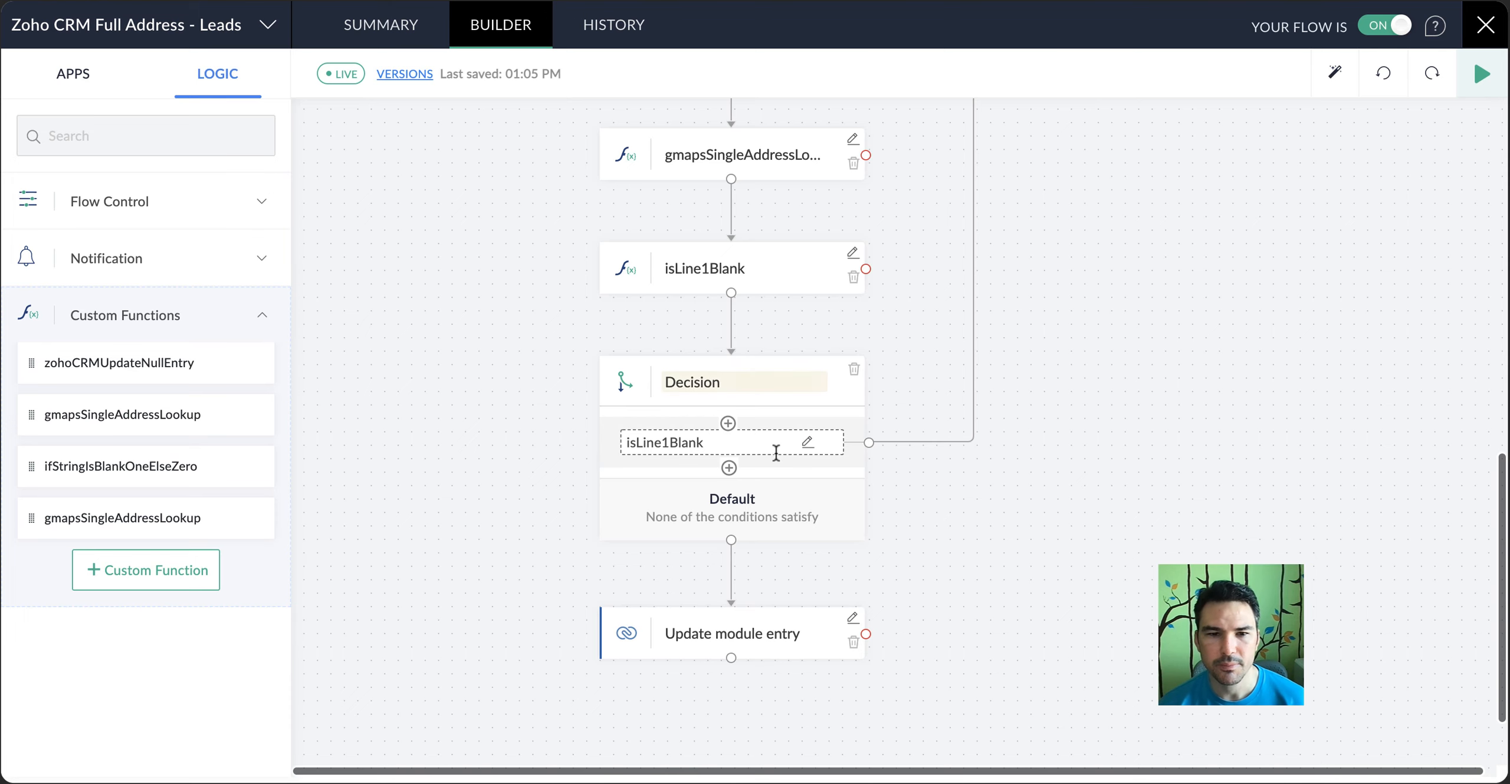
Trace the isLine1Blank decision's branches to the null-entry update and the Update module entry step, and review the flow above them
{"action": "scroll", "coordinate": [1128, 438], "scroll_direction": "up", "scroll_amount": 7}
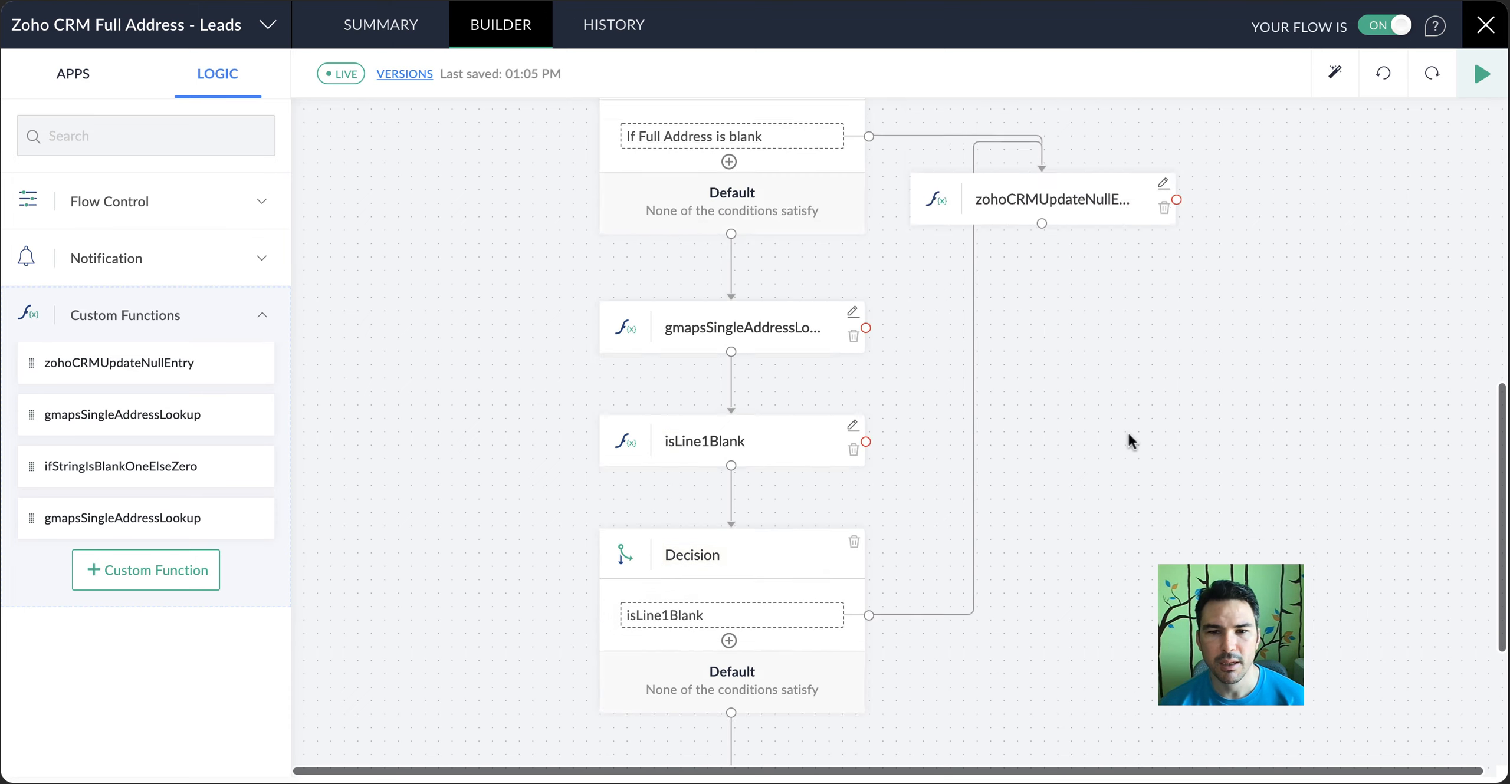
{"action": "scroll", "coordinate": [1075, 449], "scroll_direction": "down", "scroll_amount": 7}
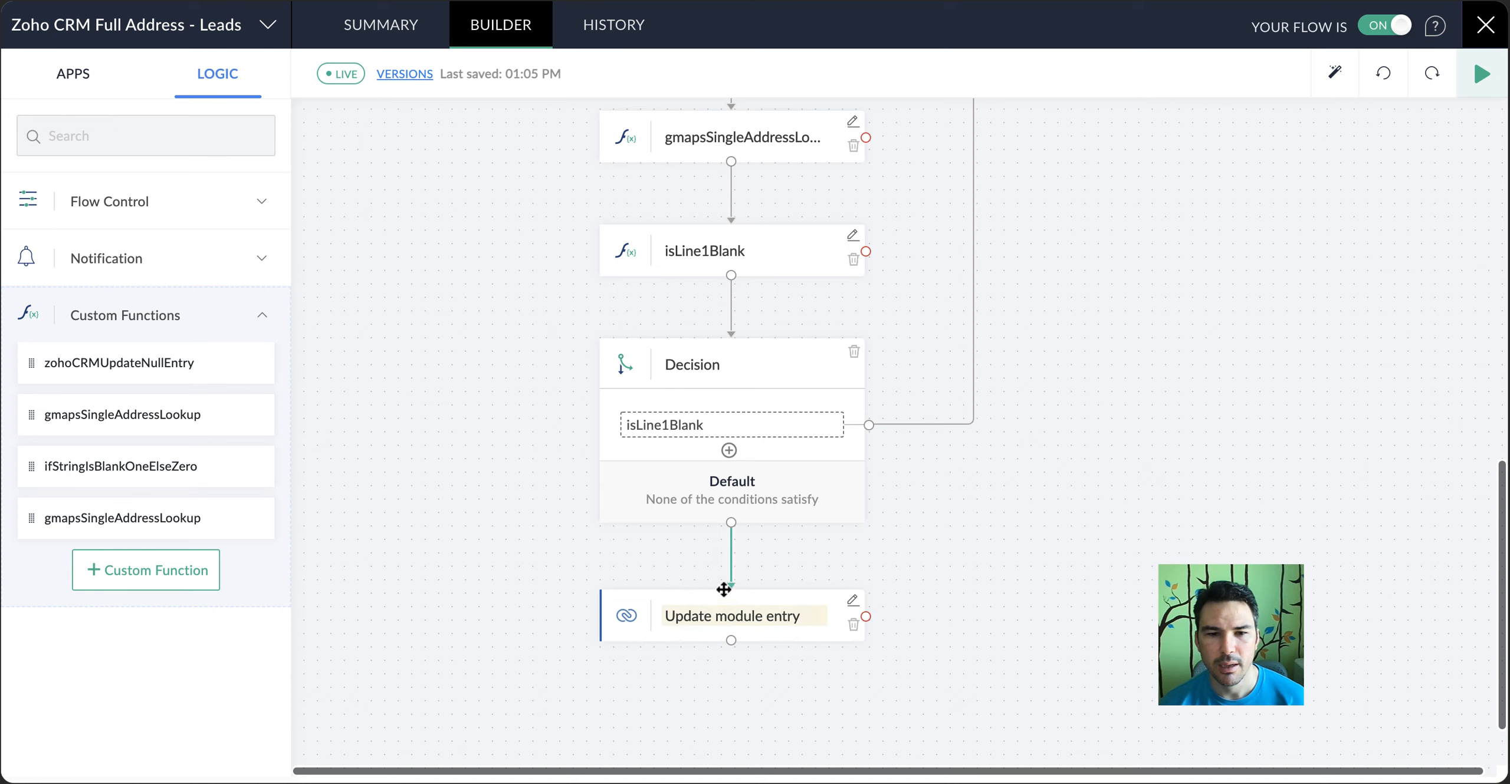
{"action": "scroll", "coordinate": [920, 522], "scroll_direction": "up", "scroll_amount": 7}
{"action": "scroll", "coordinate": [923, 525], "scroll_direction": "up", "scroll_amount": 5}
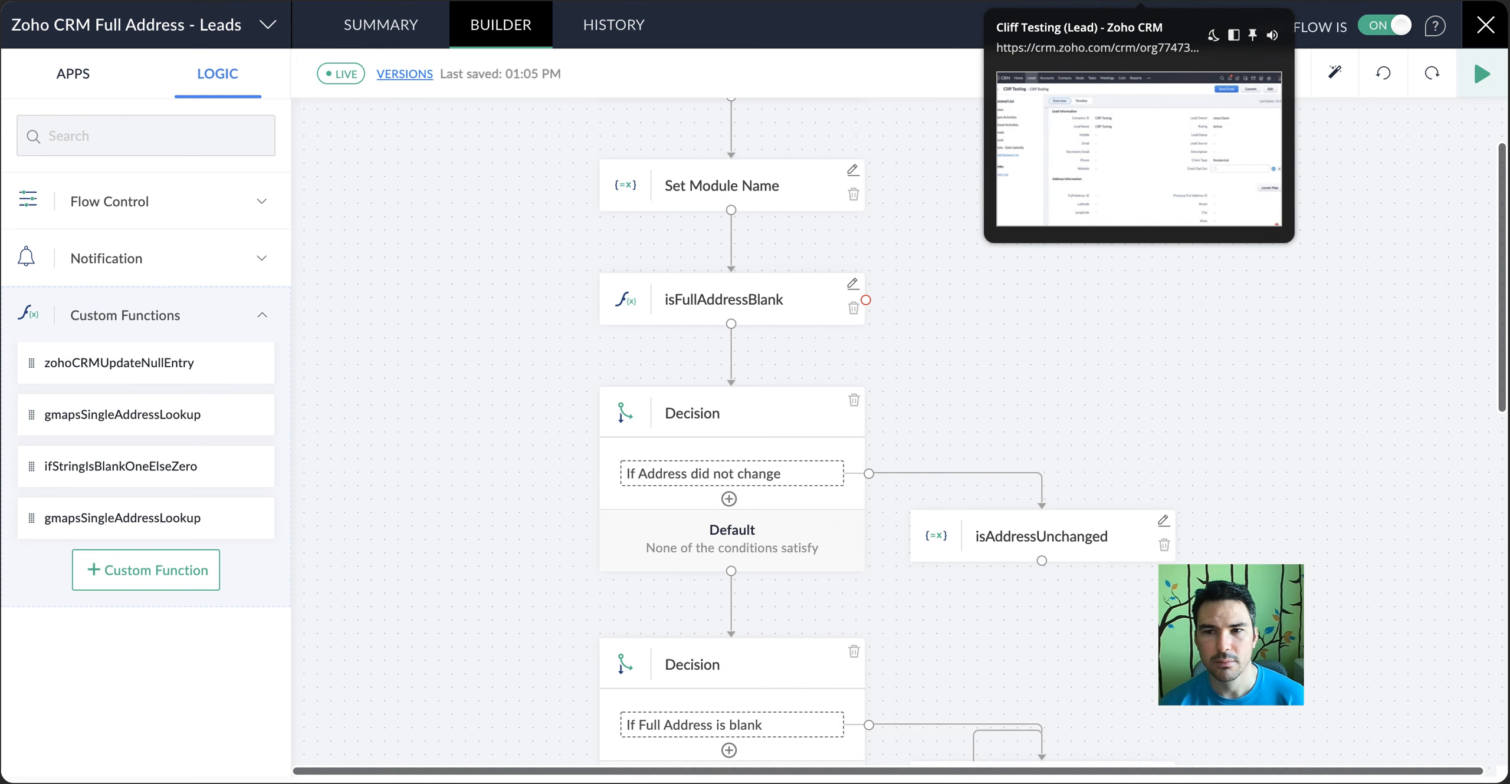
Switch to the test lead's record in Zoho CRM and review its detail fields
{"action": "key", "text": "super+grave"}
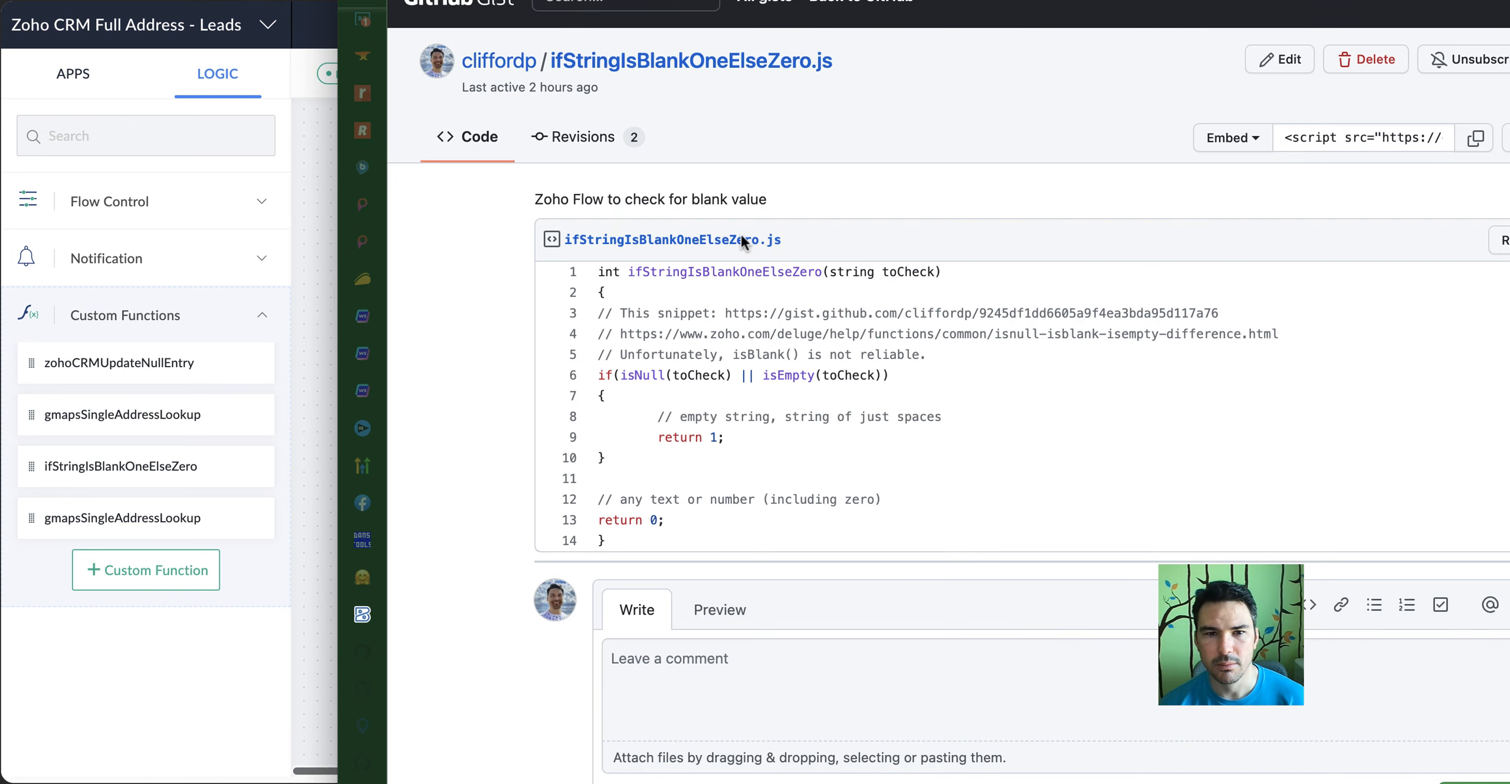
{"action": "left_click", "coordinate": [215, 193]}
{"action": "left_click", "coordinate": [1150, 1]}
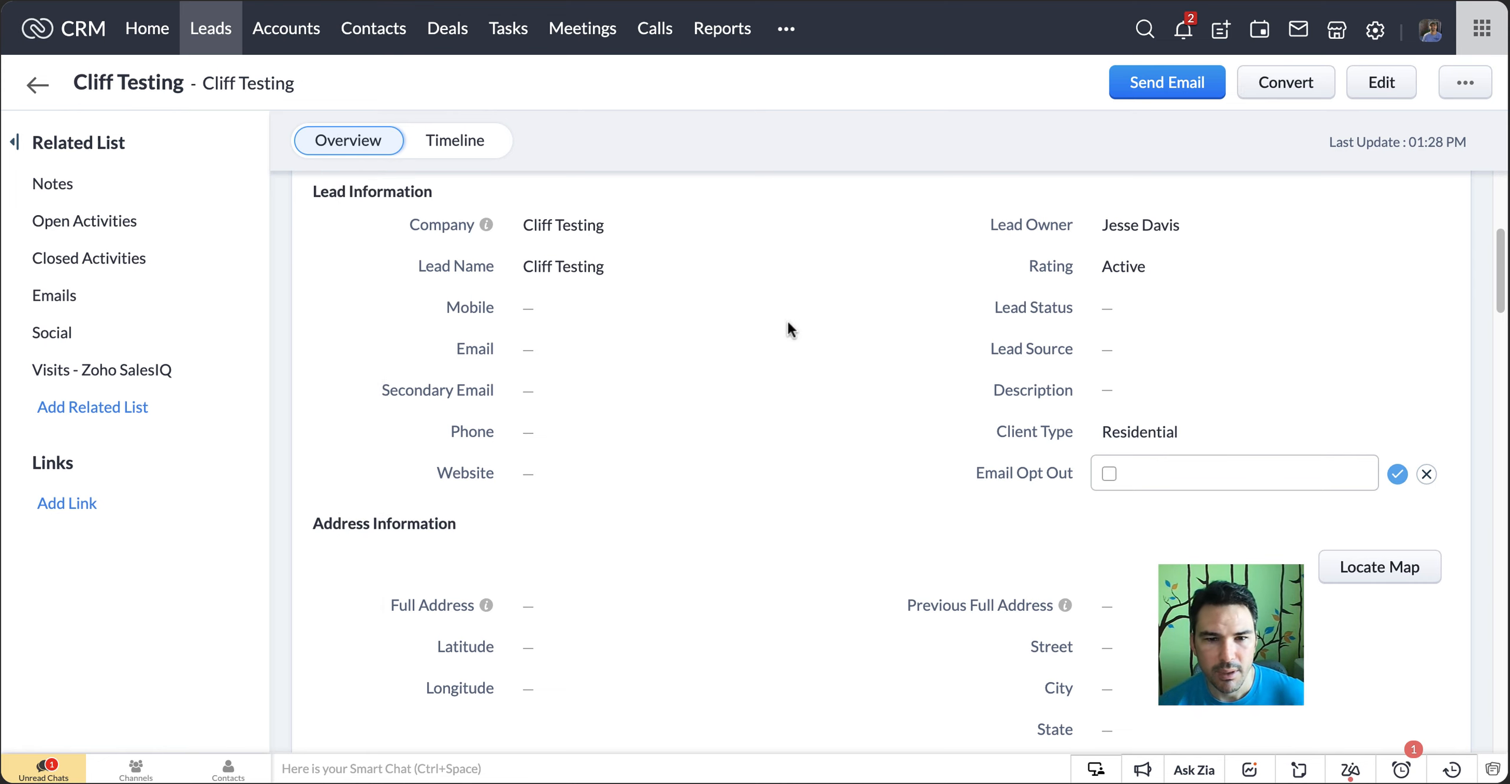
{"action": "scroll", "coordinate": [802, 323], "scroll_direction": "down", "scroll_amount": 15}
{"action": "scroll", "coordinate": [804, 318], "scroll_direction": "up", "scroll_amount": 5}
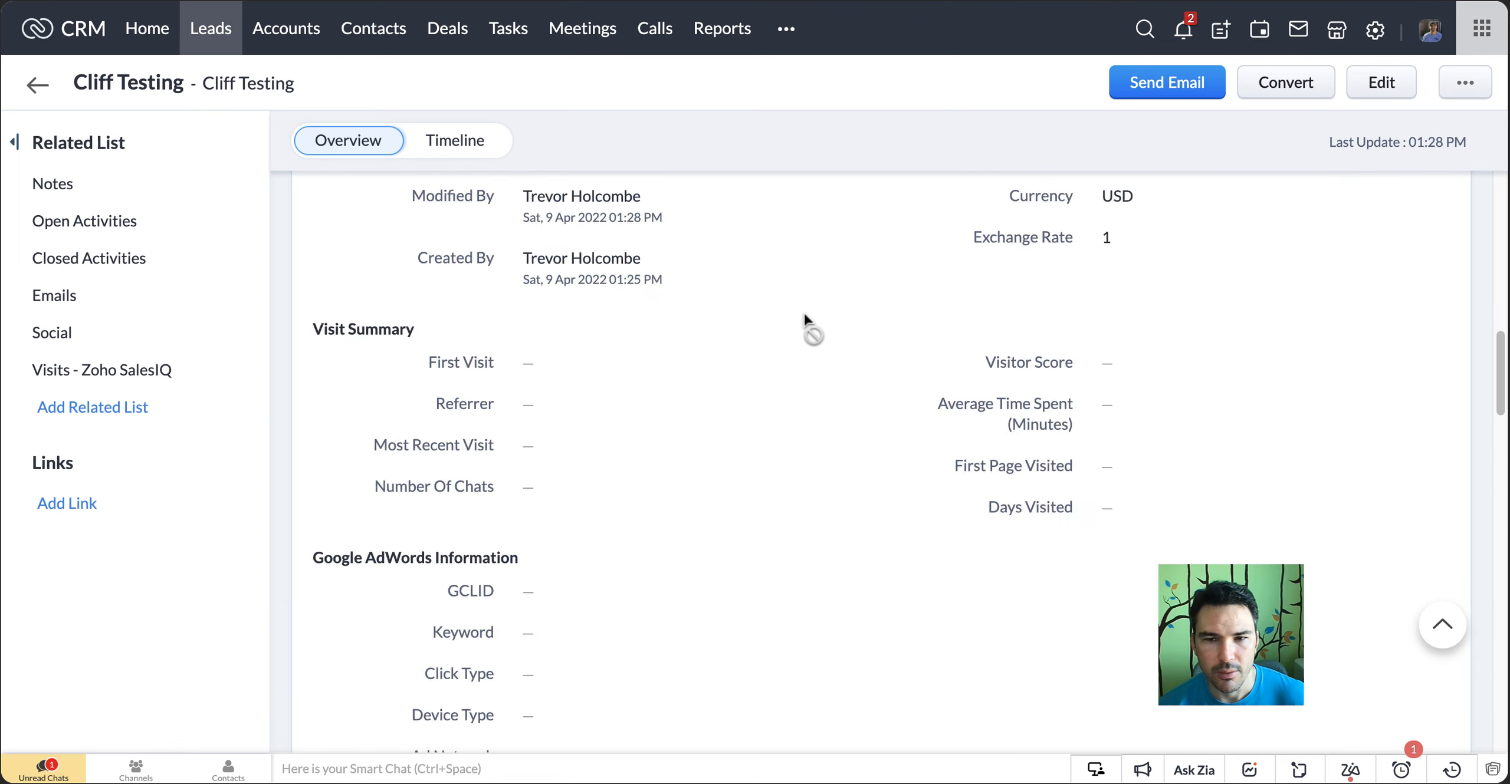
{"action": "scroll", "coordinate": [804, 318], "scroll_direction": "up", "scroll_amount": 5}
Convert the lead and create a new deal with an amount of $3500 and a closing date of Apr 14, 2022
{"action": "left_click", "coordinate": [1296, 87]}
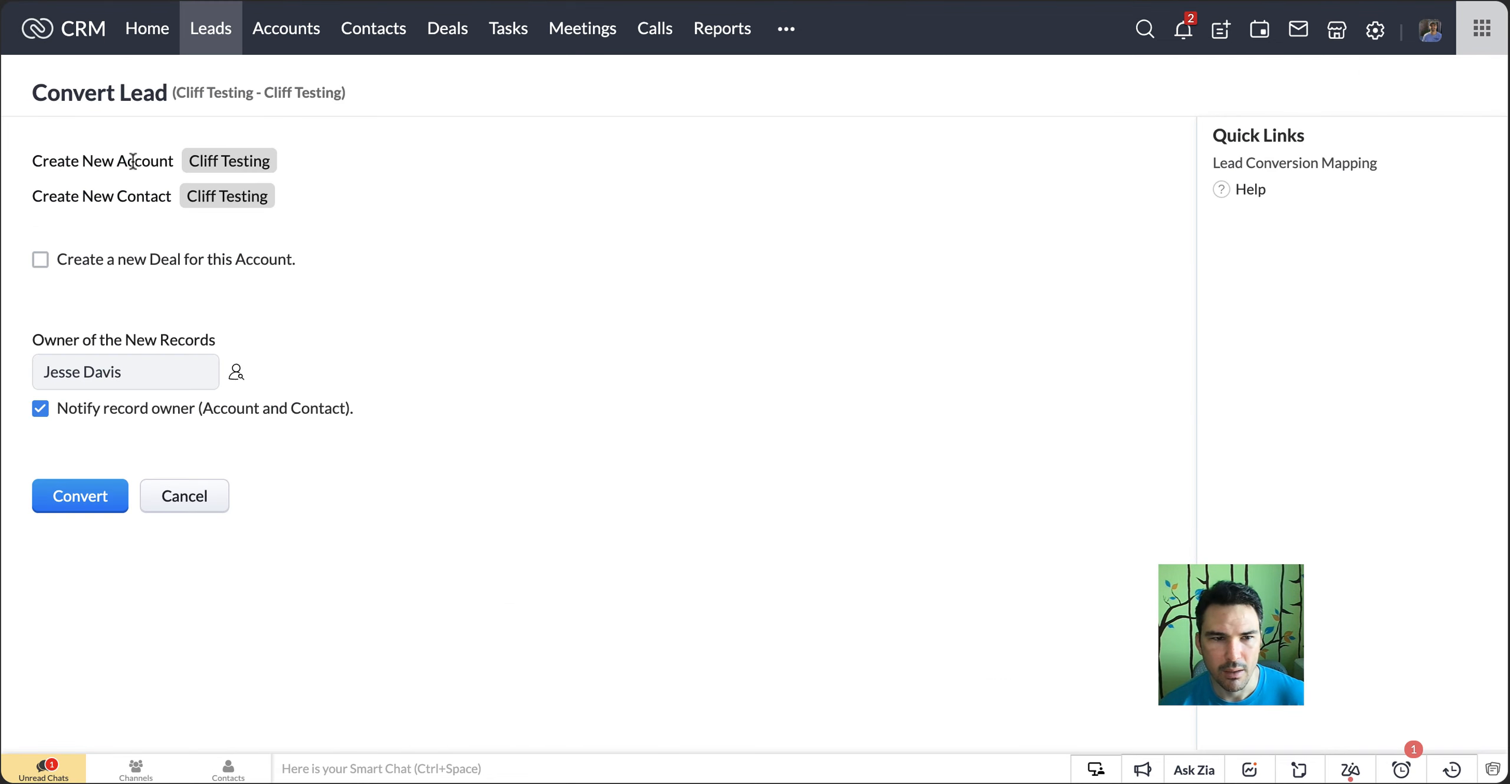
{"action": "left_click", "coordinate": [84, 263]}
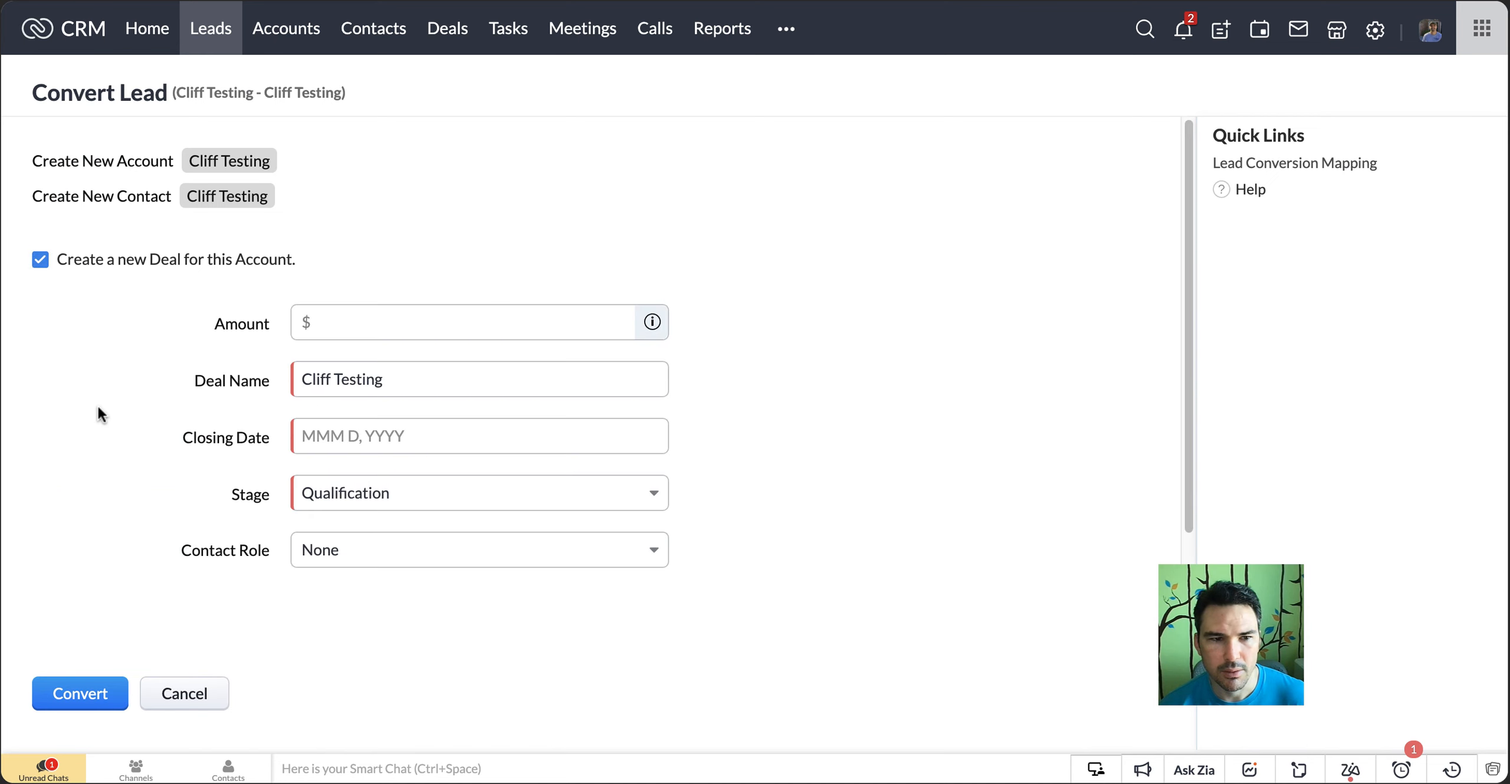
{"action": "left_click", "coordinate": [342, 329]}
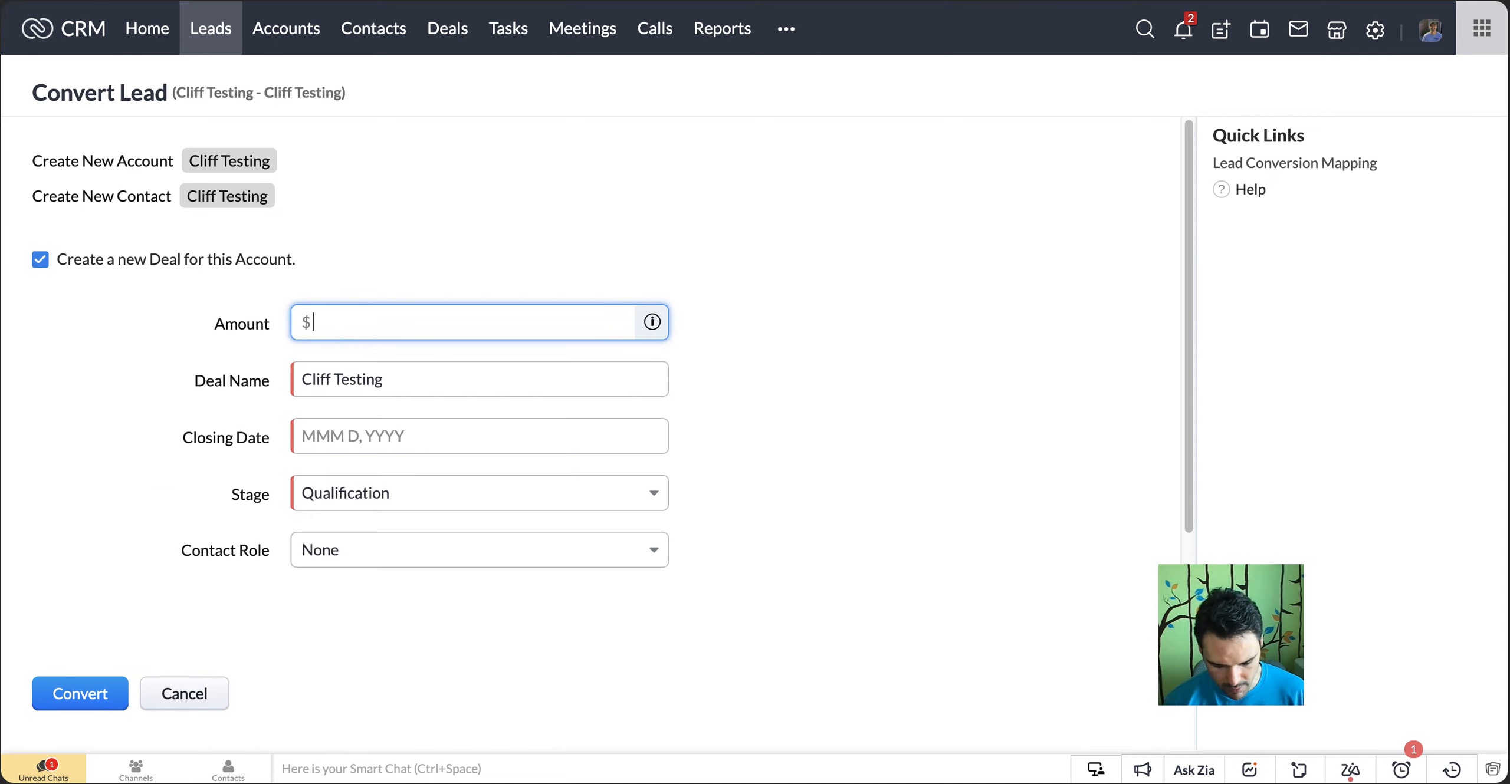
{"action": "type", "text": "3500"}
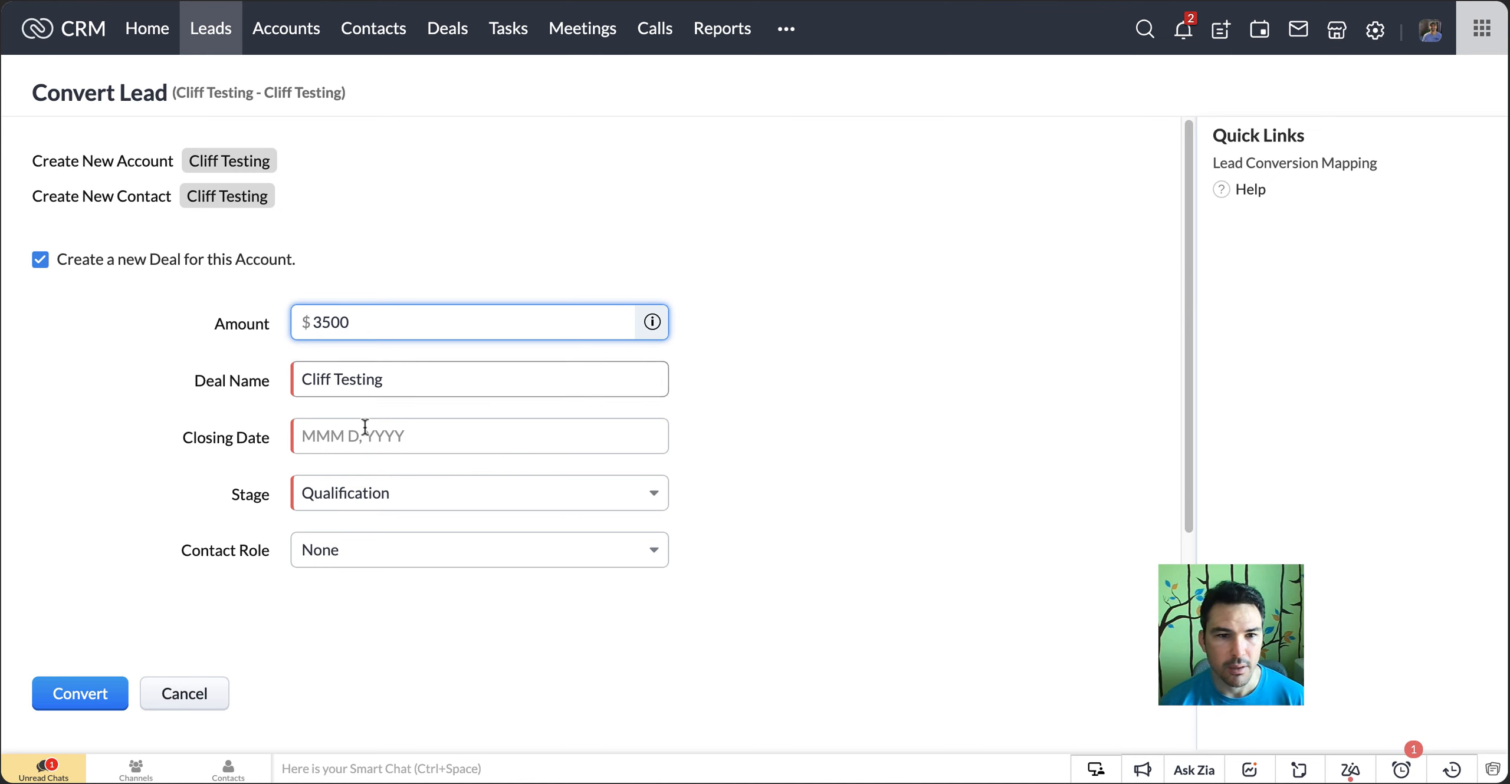
{"action": "left_click", "coordinate": [411, 439]}
{"action": "left_click", "coordinate": [455, 608]}
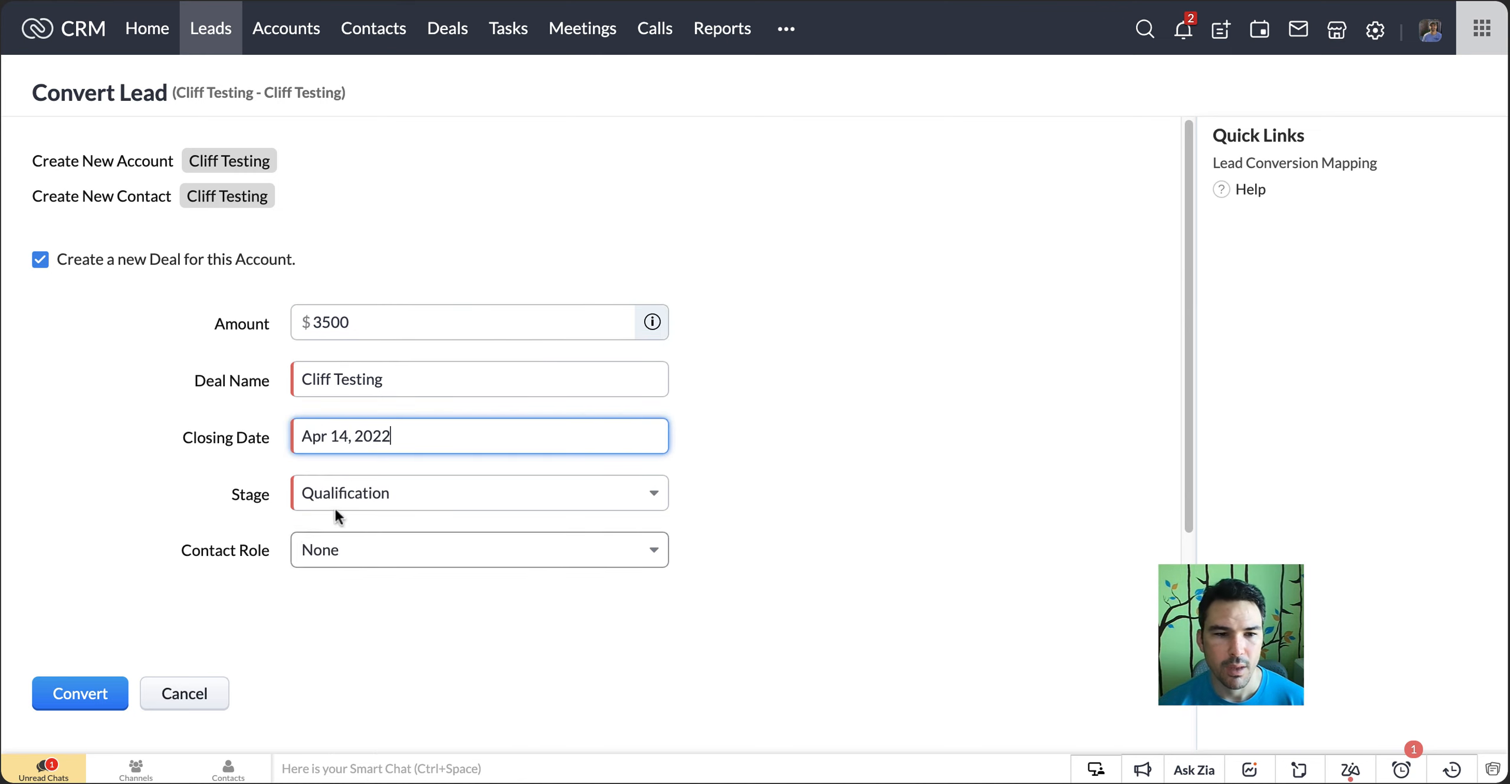
{"action": "left_click", "coordinate": [62, 699]}
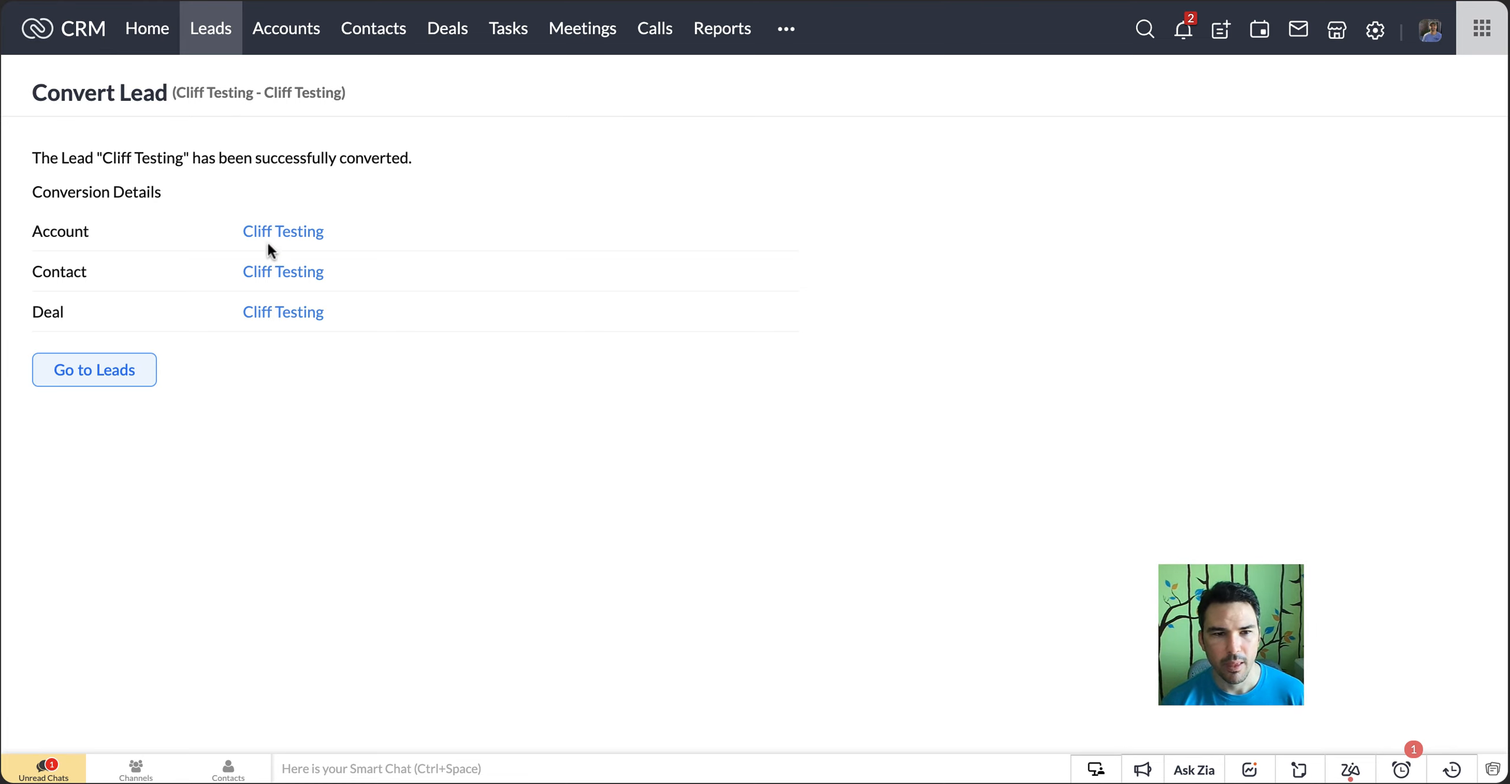
Open the deal created by the conversion and review its Address section
{"action": "left_click", "coordinate": [300, 236]}
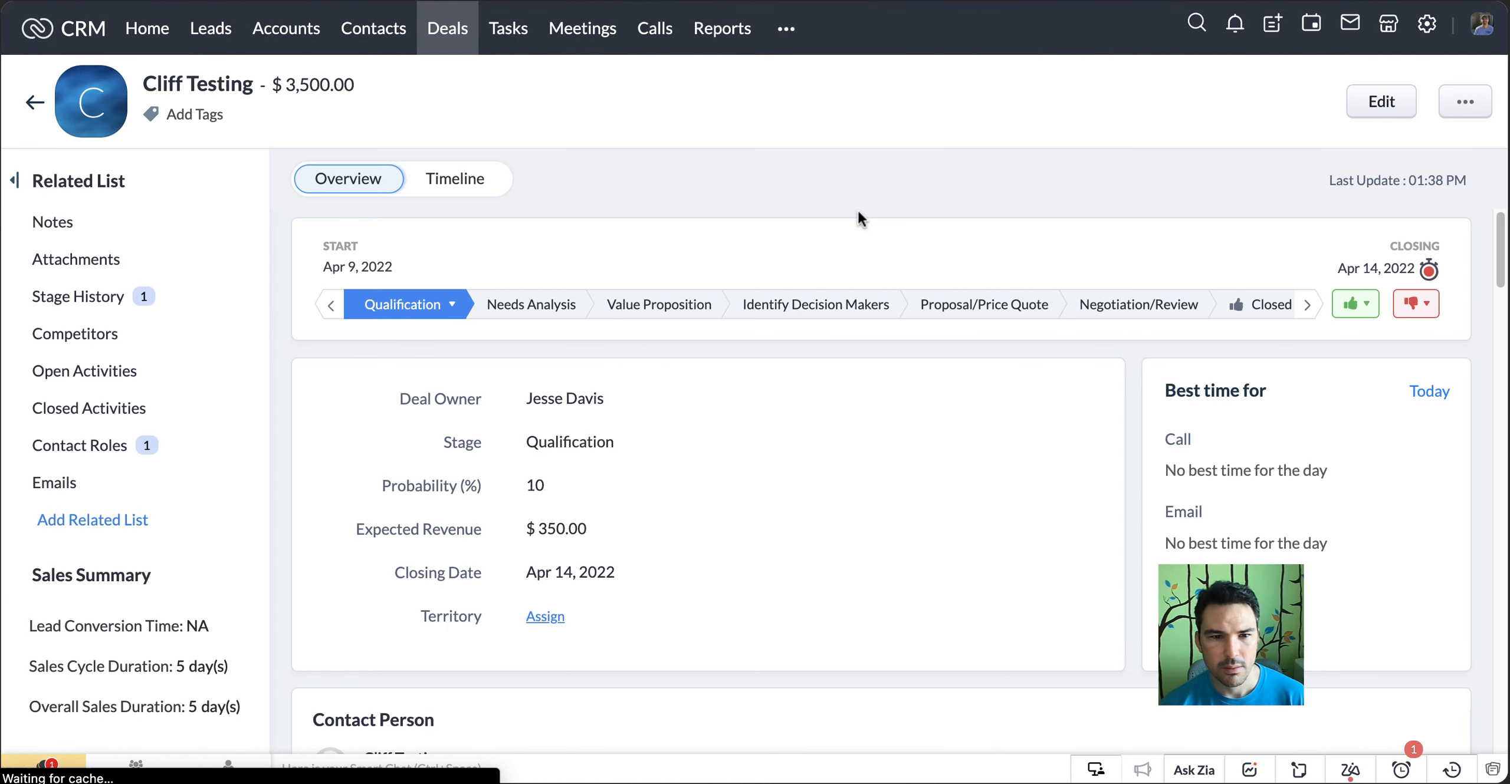
{"action": "scroll", "coordinate": [842, 482], "scroll_direction": "down", "scroll_amount": 5}
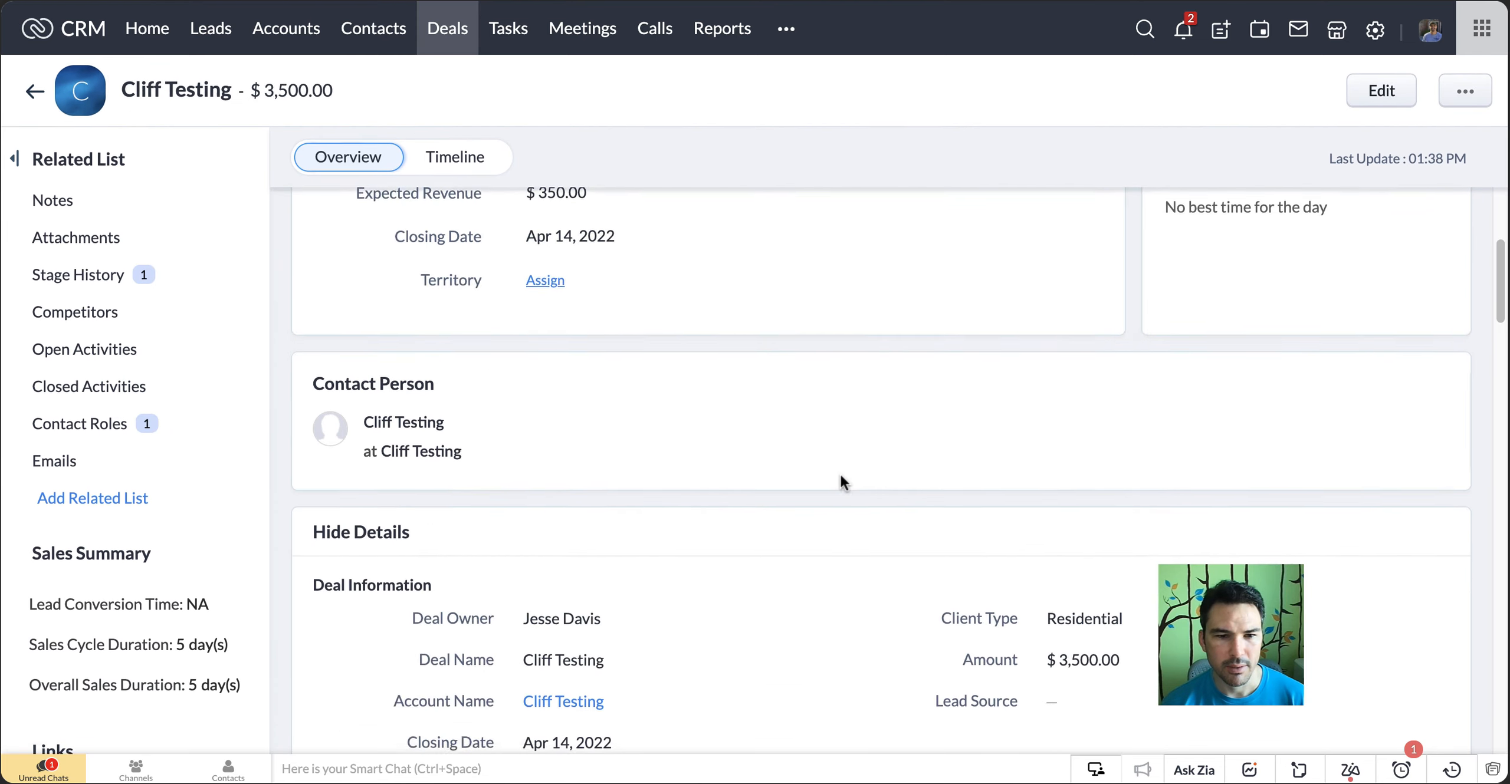
{"action": "scroll", "coordinate": [841, 479], "scroll_direction": "down", "scroll_amount": 9}
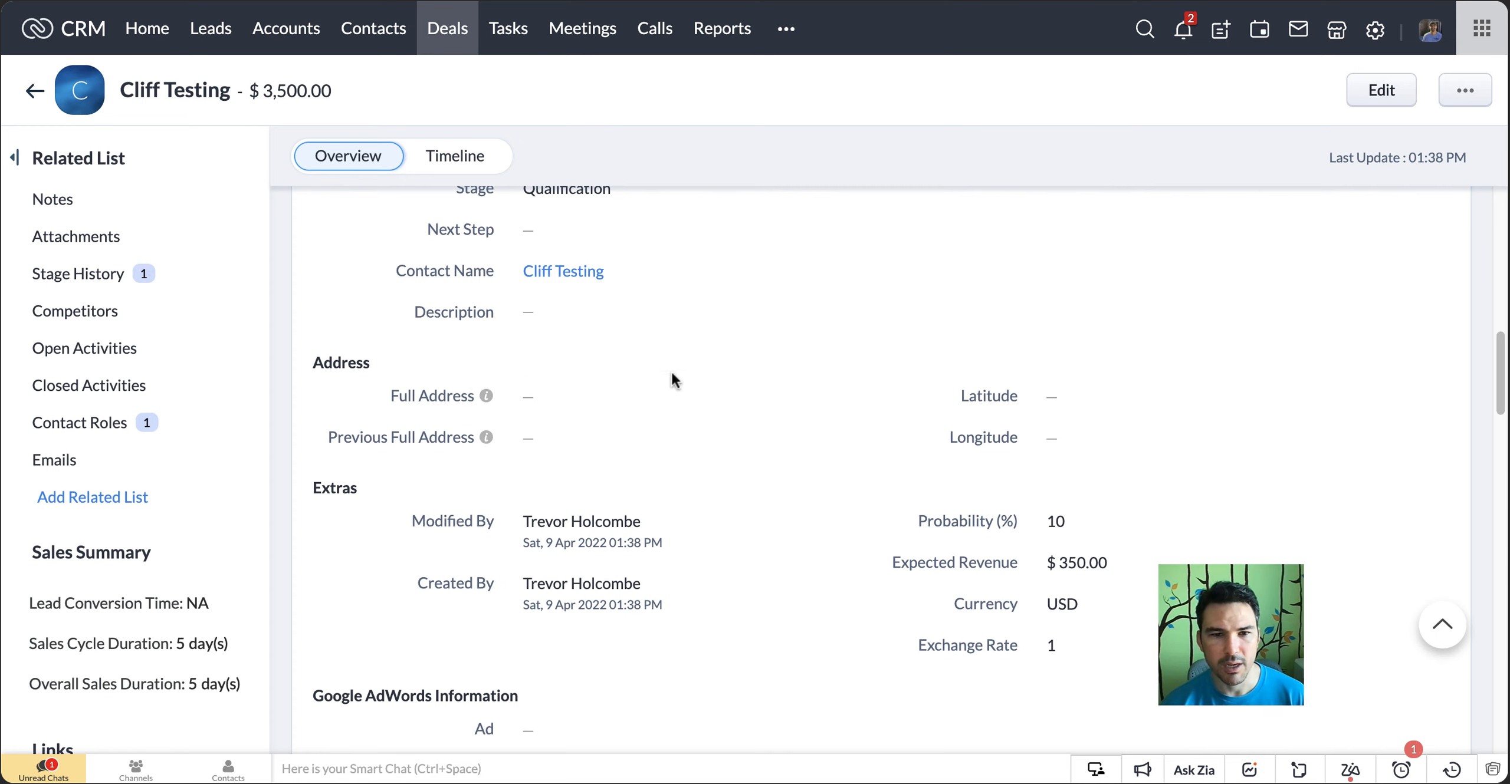
Open the Deals module's Standard page layout for editing from the deal and locate the Address section
{"action": "left_click", "coordinate": [1401, 99]}
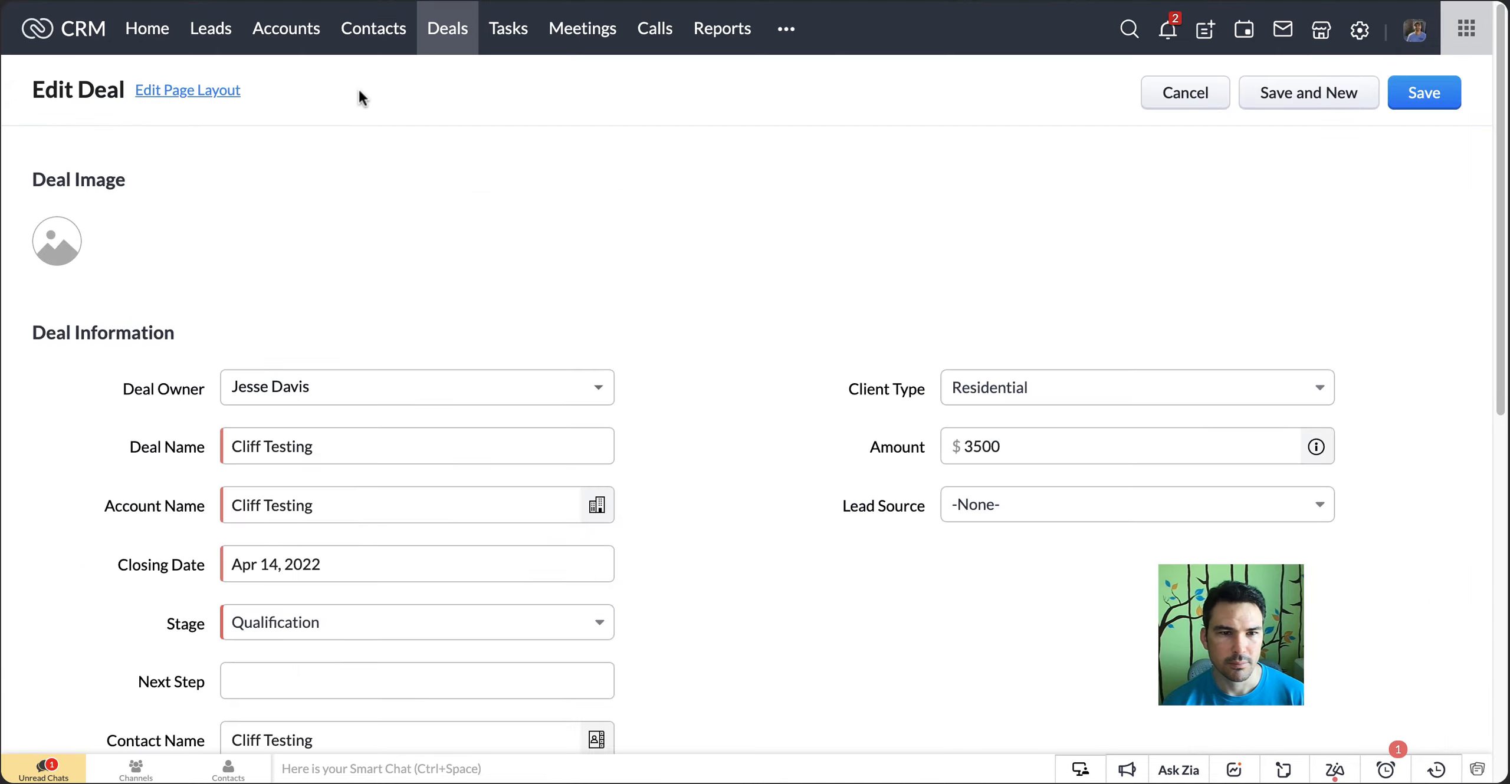
{"action": "left_click", "coordinate": [204, 93]}
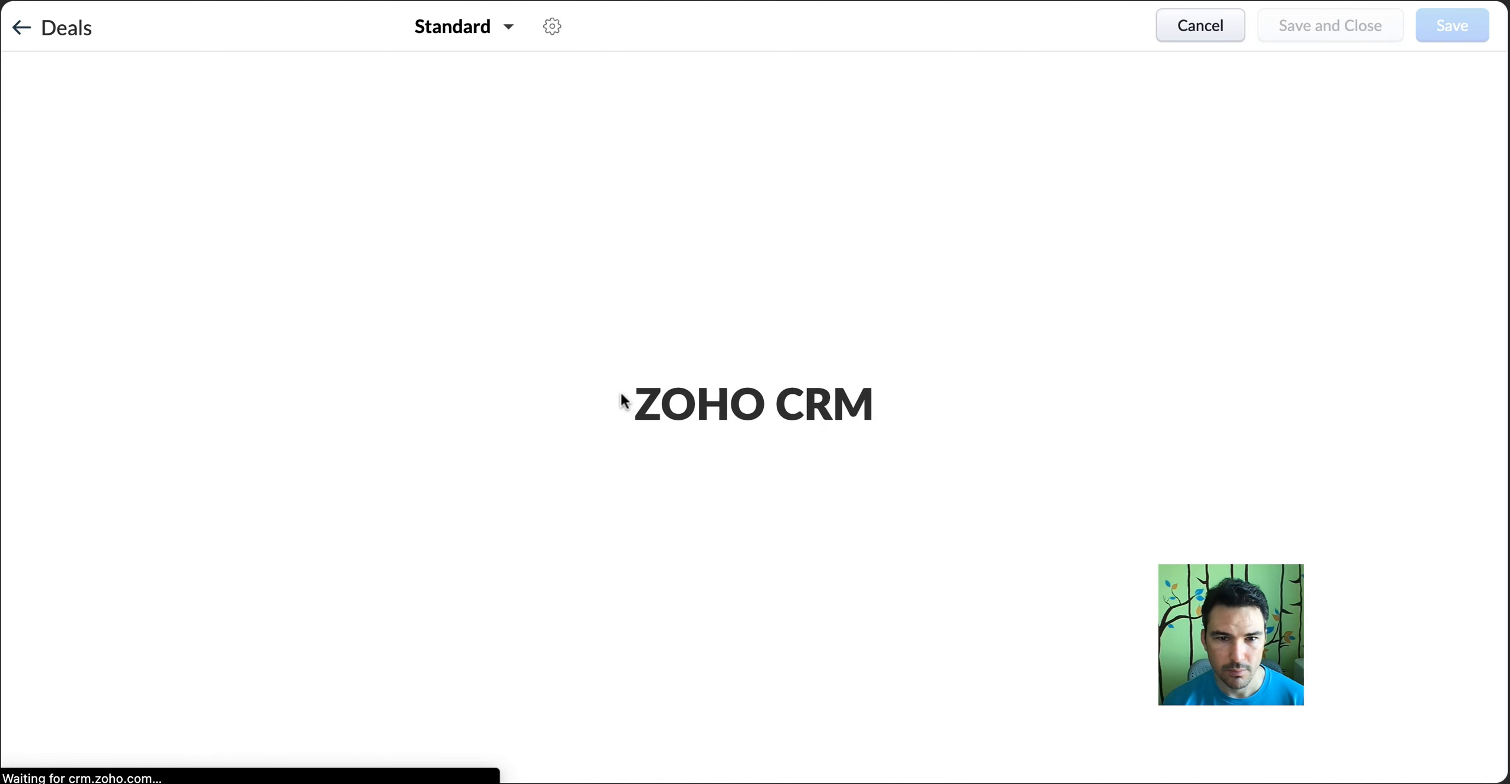
{"action": "scroll", "coordinate": [628, 398], "scroll_direction": "down", "scroll_amount": 8}
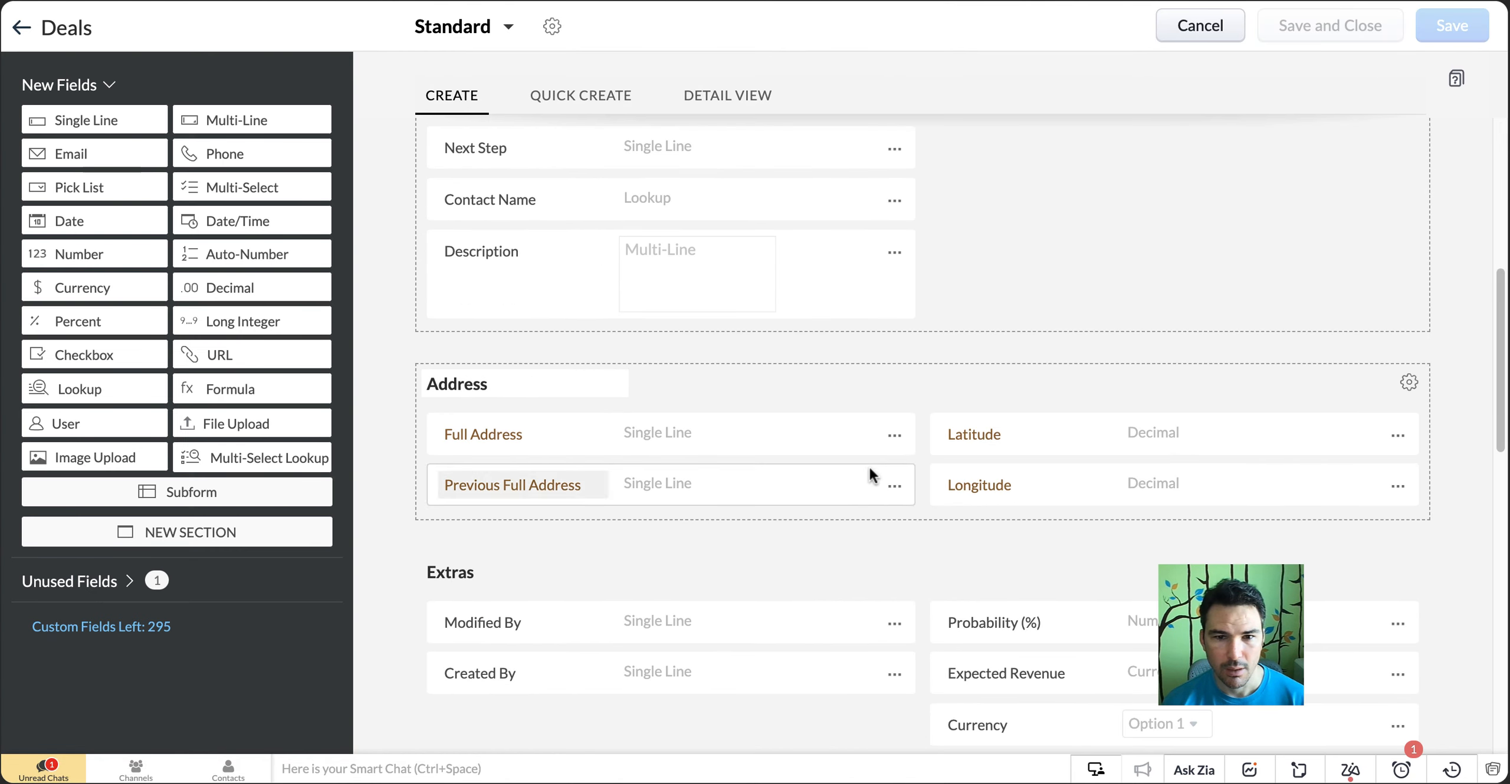
Check the profile permissions of the Previous Full Address field and close them without changes
{"action": "left_click", "coordinate": [894, 487]}
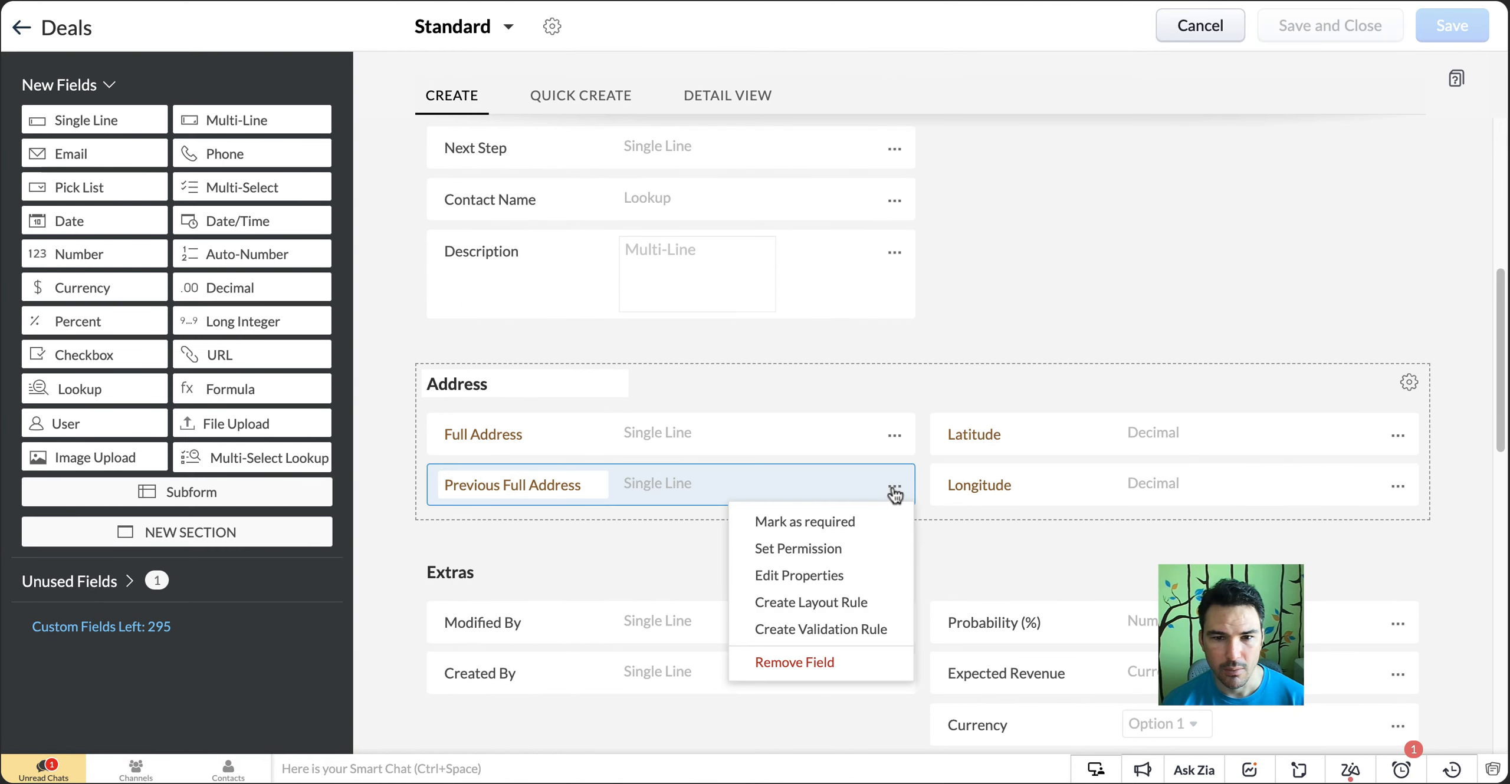
{"action": "left_click", "coordinate": [826, 549]}
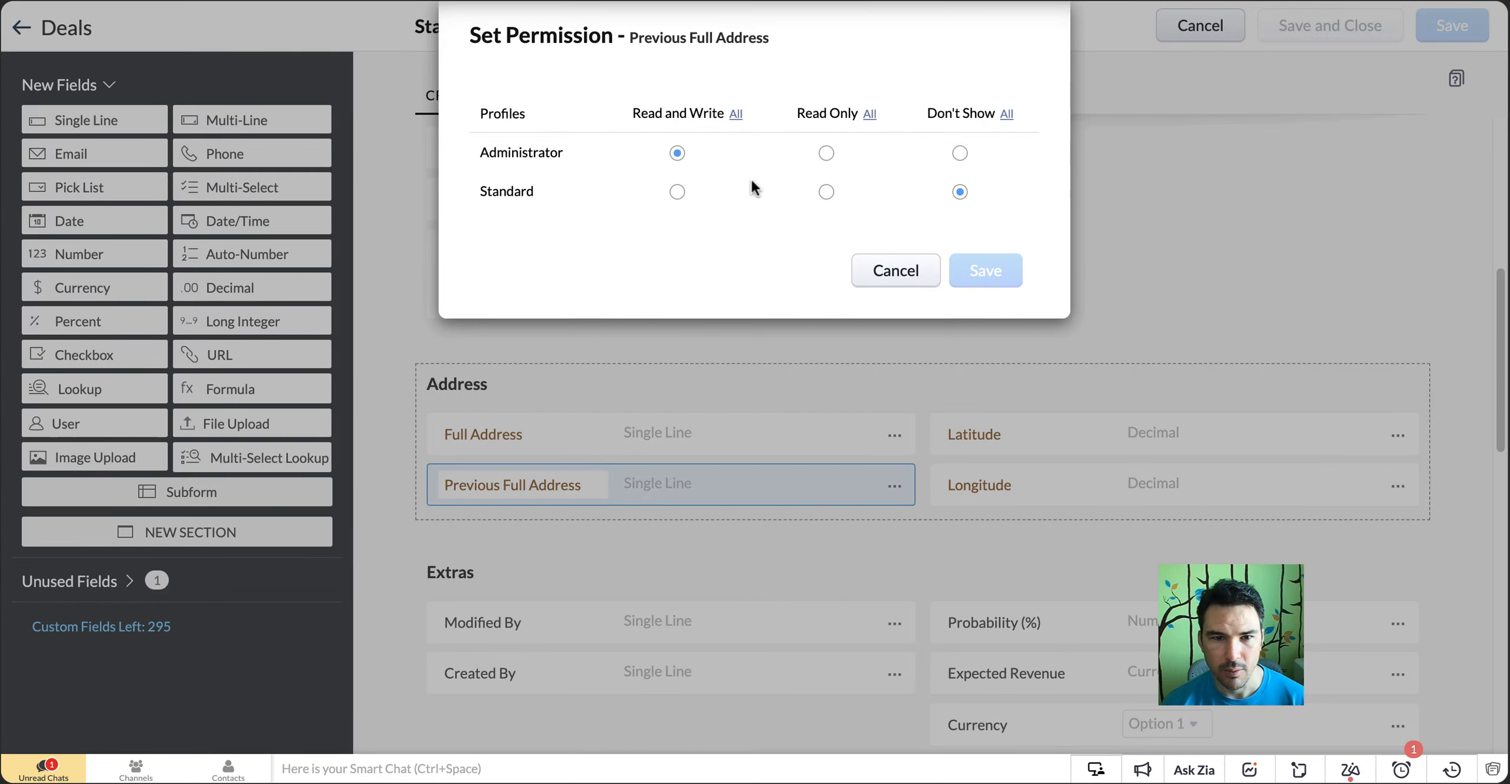
{"action": "left_click", "coordinate": [894, 272]}
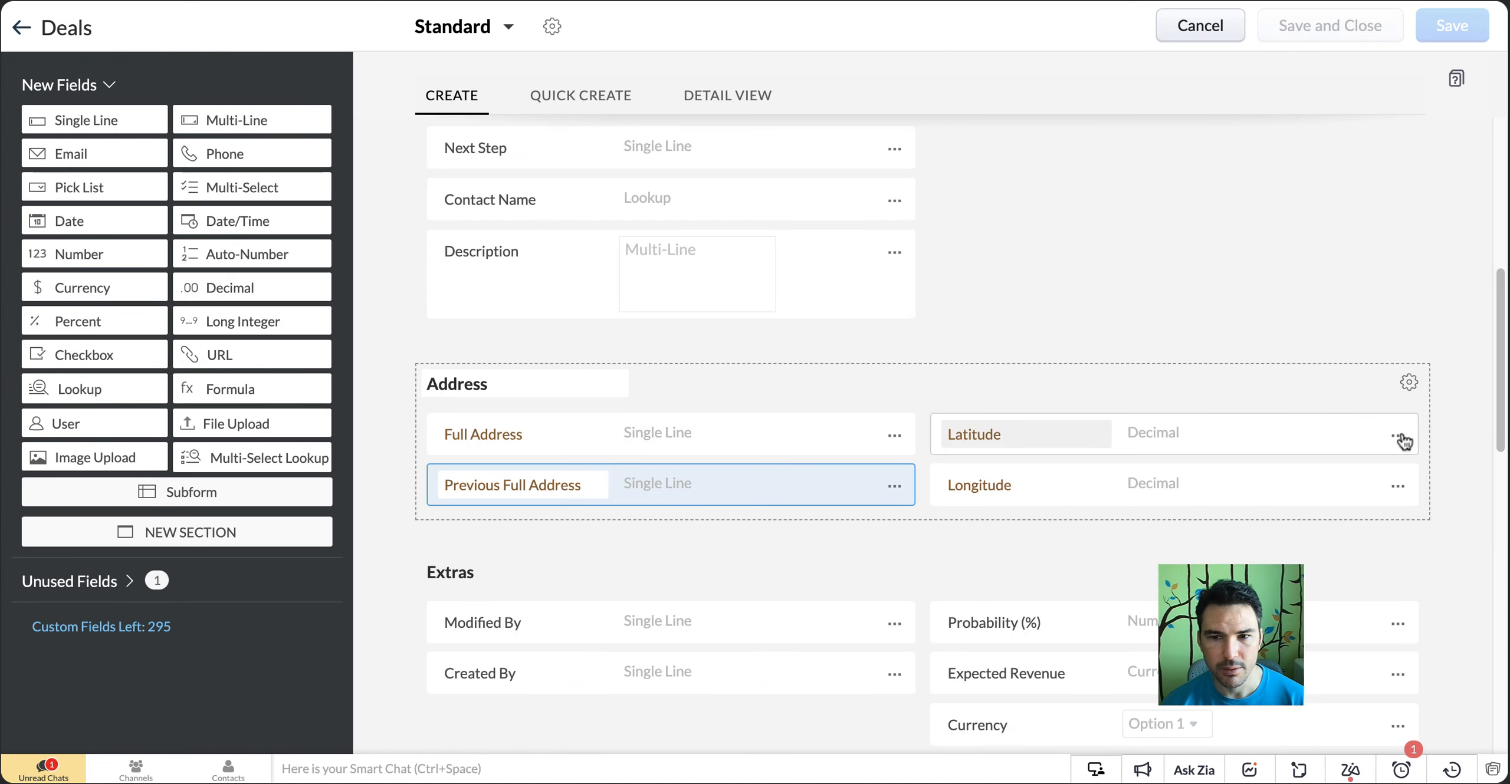
Check the Latitude field's decimal properties and profile permissions in the Deals layout, closing both without changes
{"action": "left_click", "coordinate": [1398, 436]}
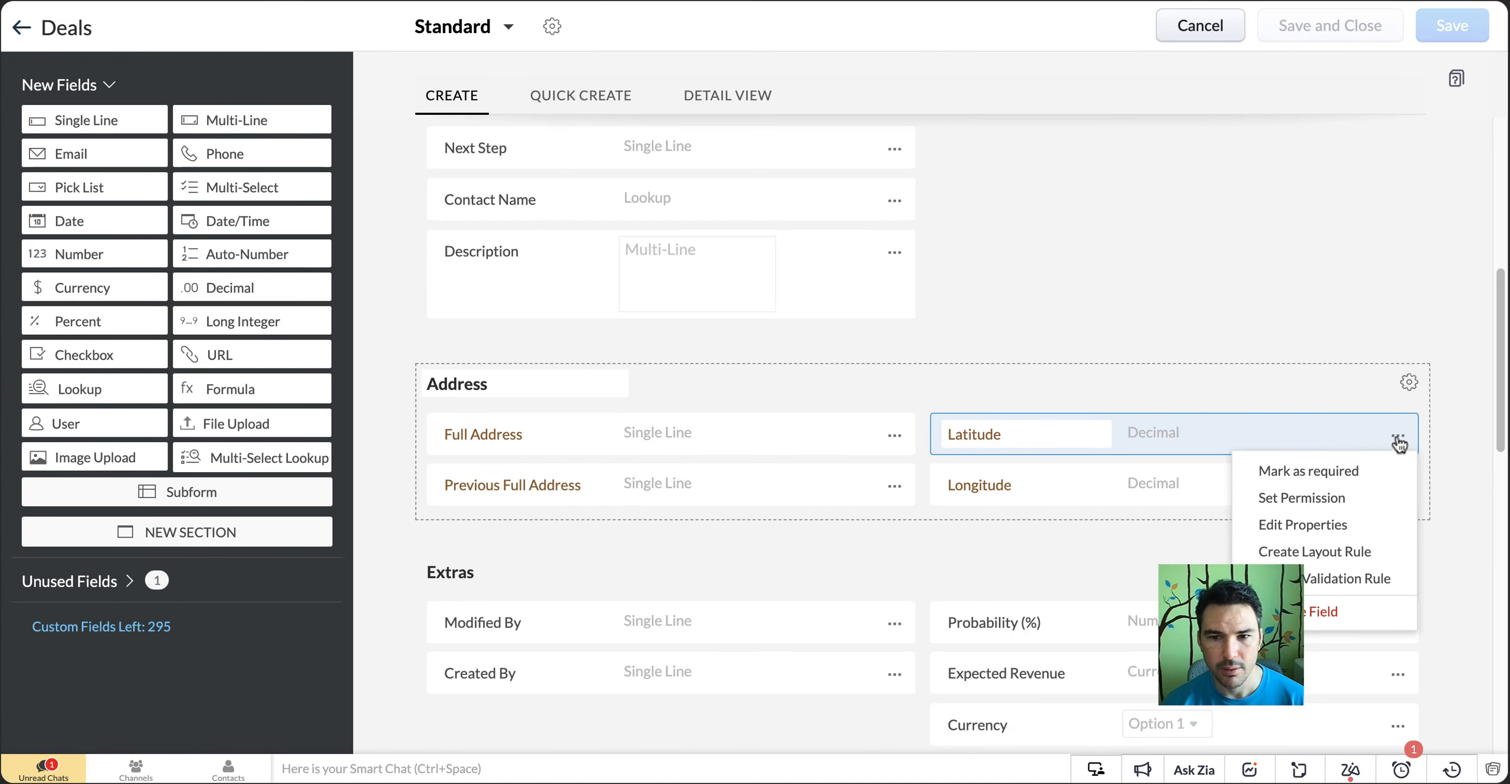
{"action": "left_click", "coordinate": [1298, 526]}
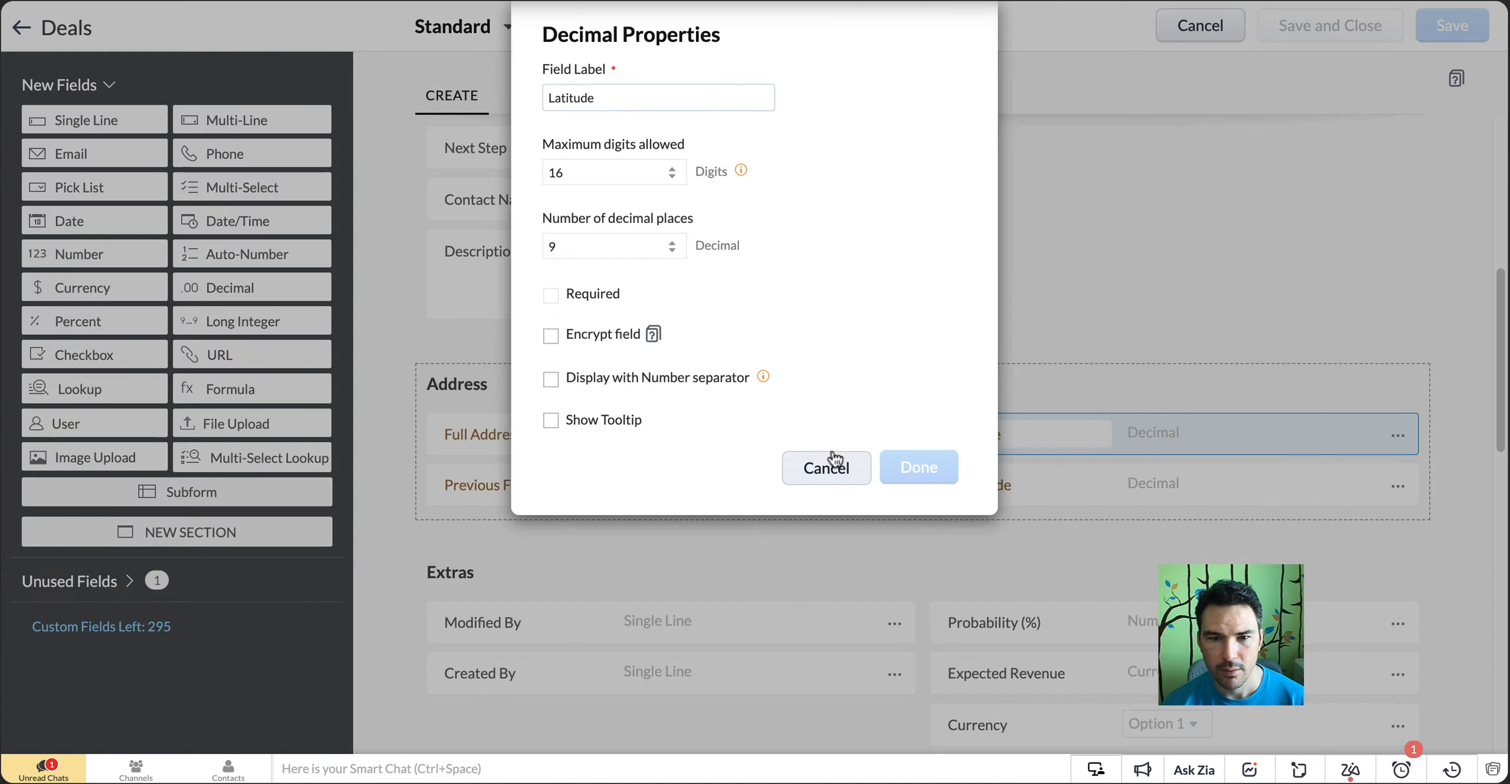
{"action": "left_click", "coordinate": [832, 458]}
{"action": "left_click", "coordinate": [1395, 435]}
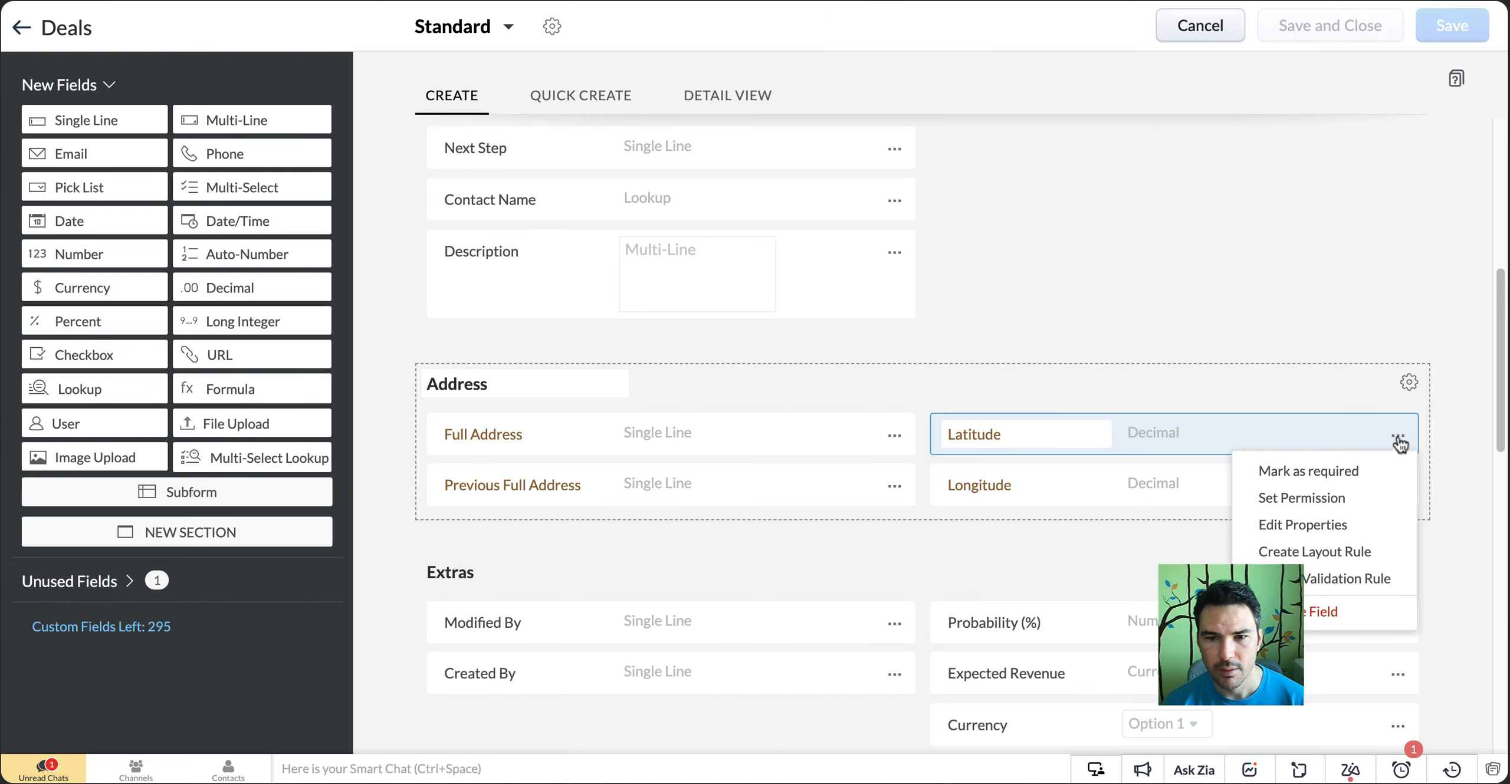
{"action": "left_click", "coordinate": [1353, 510]}
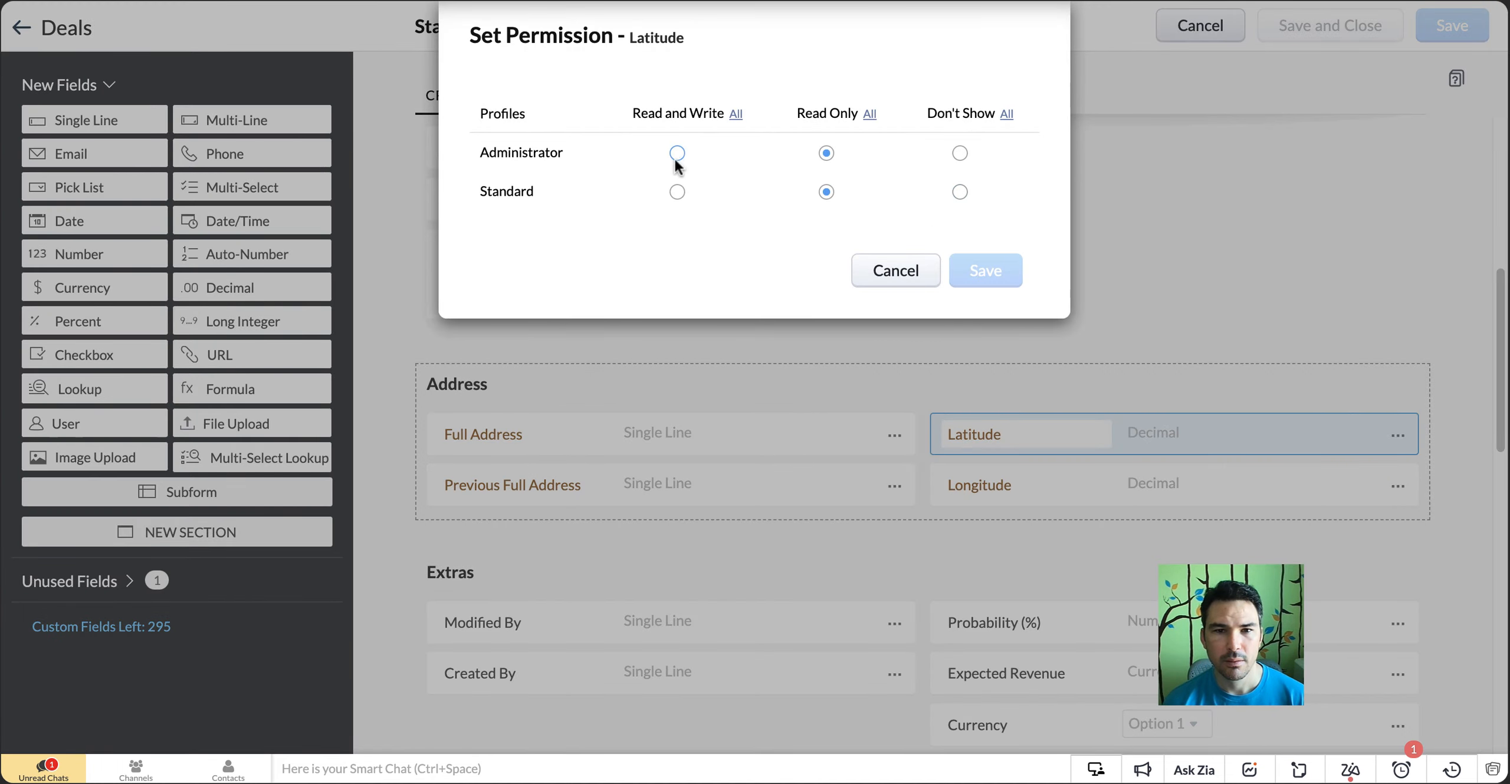
{"action": "left_click", "coordinate": [877, 266]}
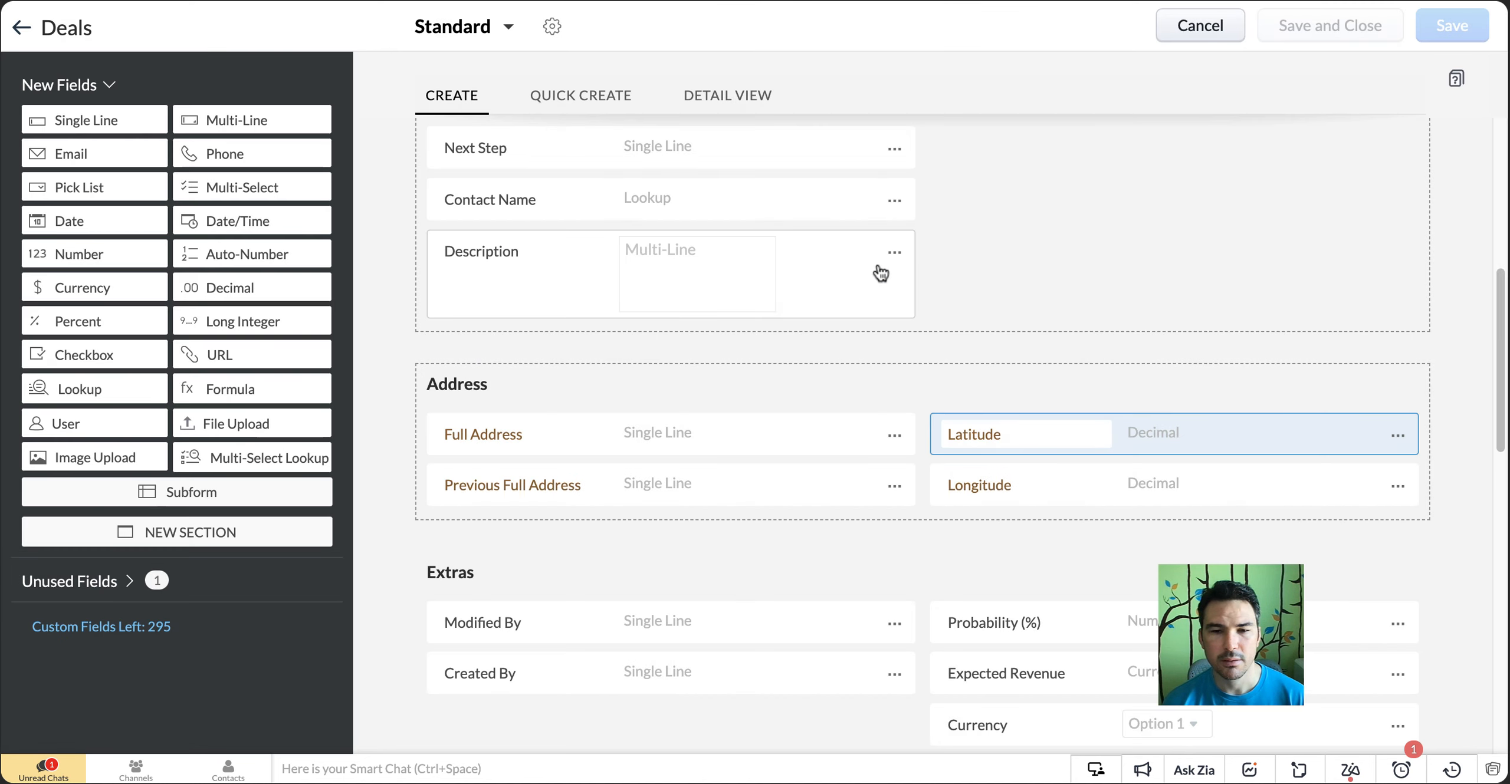
Give the Administrator profile Read and Write permission on the Deals Latitude field and save it
{"action": "left_click", "coordinate": [1398, 441]}
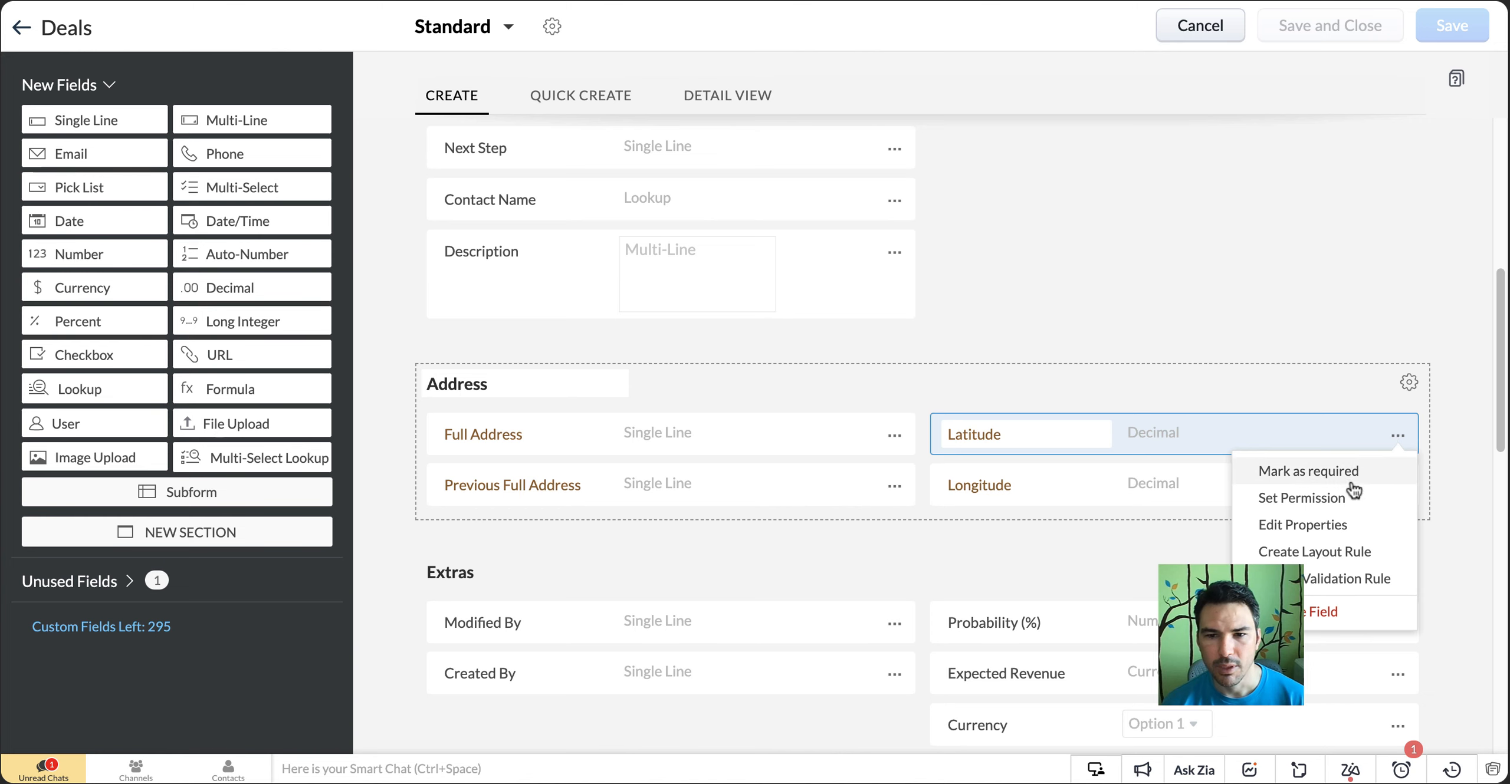
{"action": "left_click", "coordinate": [1353, 501]}
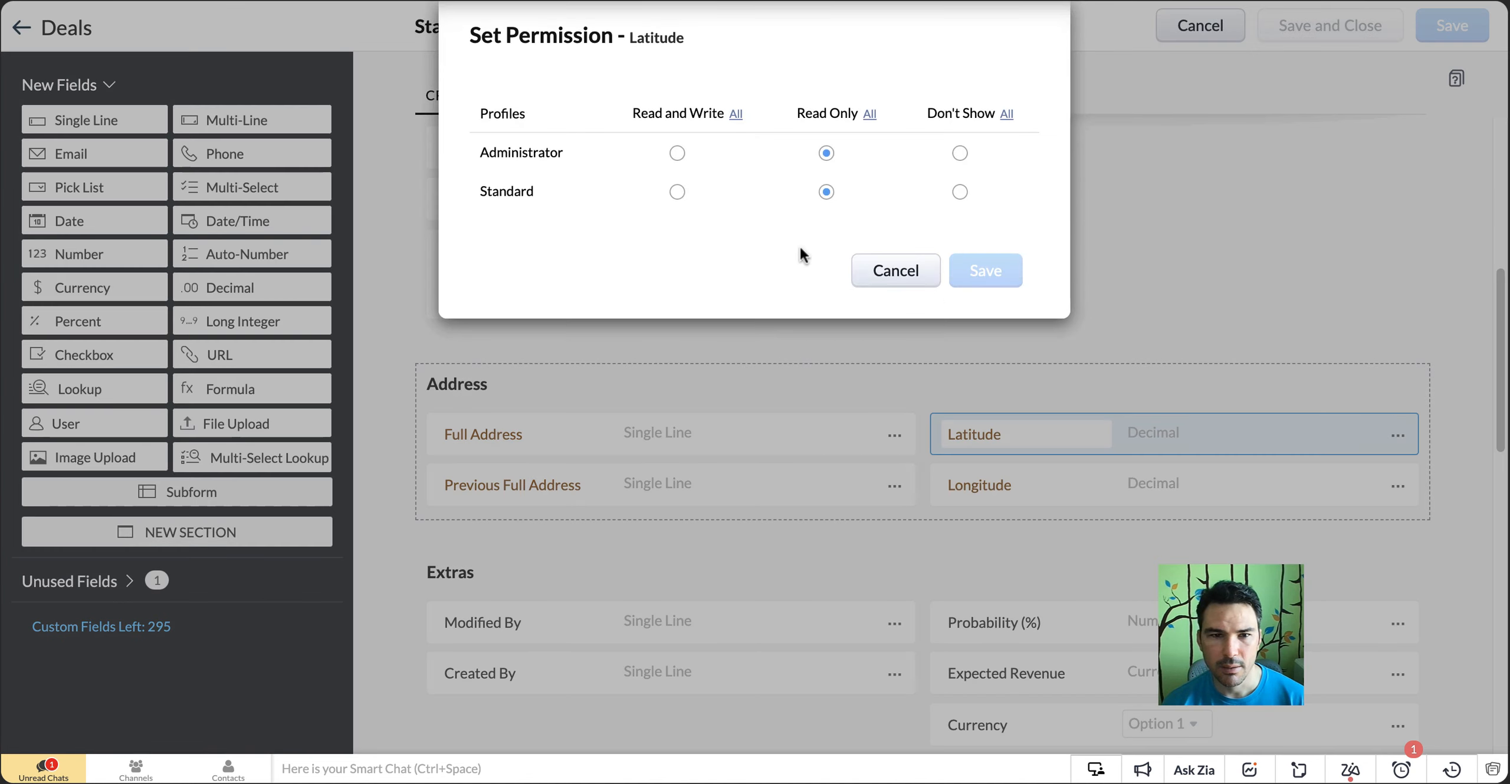
{"action": "left_click", "coordinate": [674, 155]}
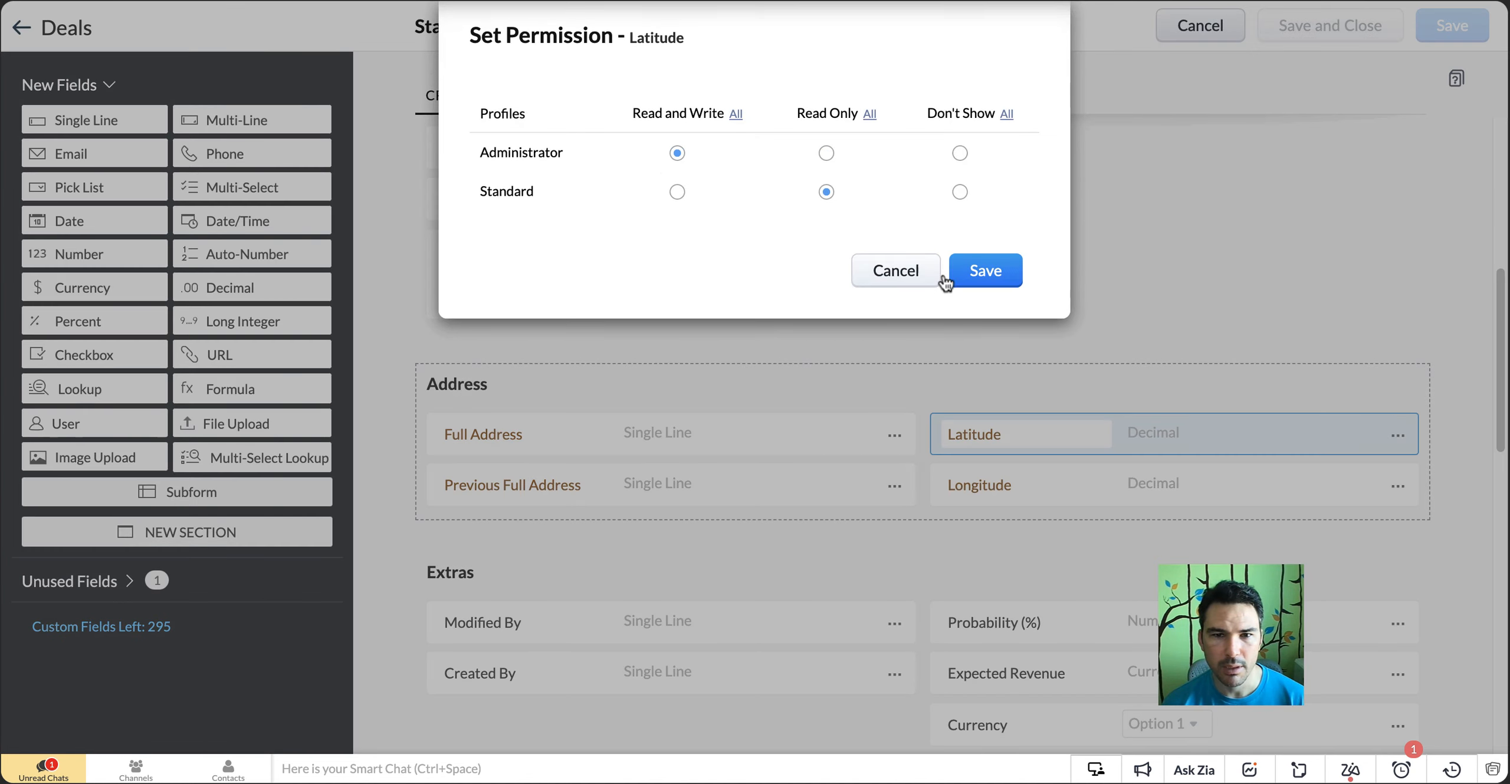
{"action": "left_click", "coordinate": [1002, 272]}
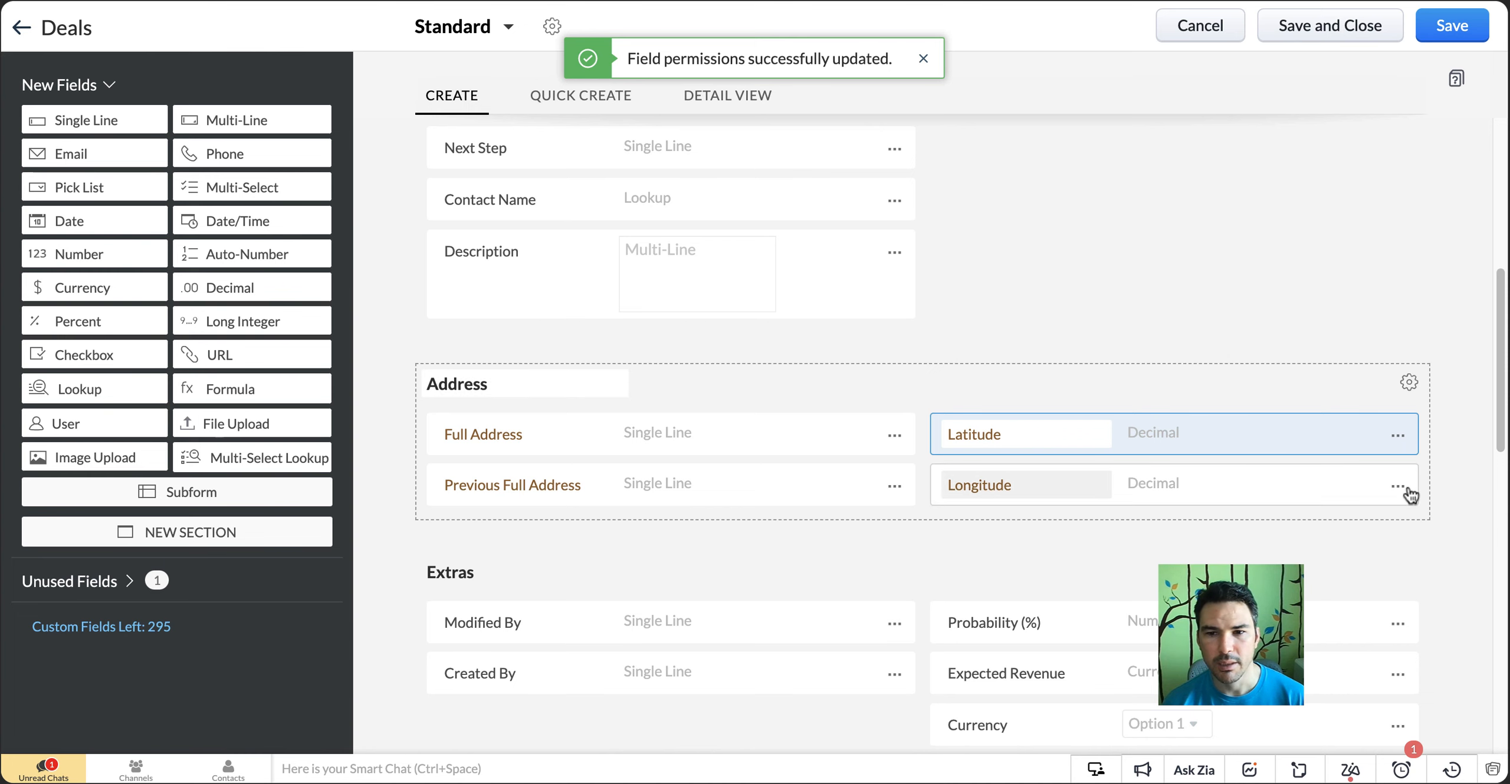
Give the Administrator profile Read and Write permission on the Deals Longitude field and save it
{"action": "left_click", "coordinate": [1399, 488]}
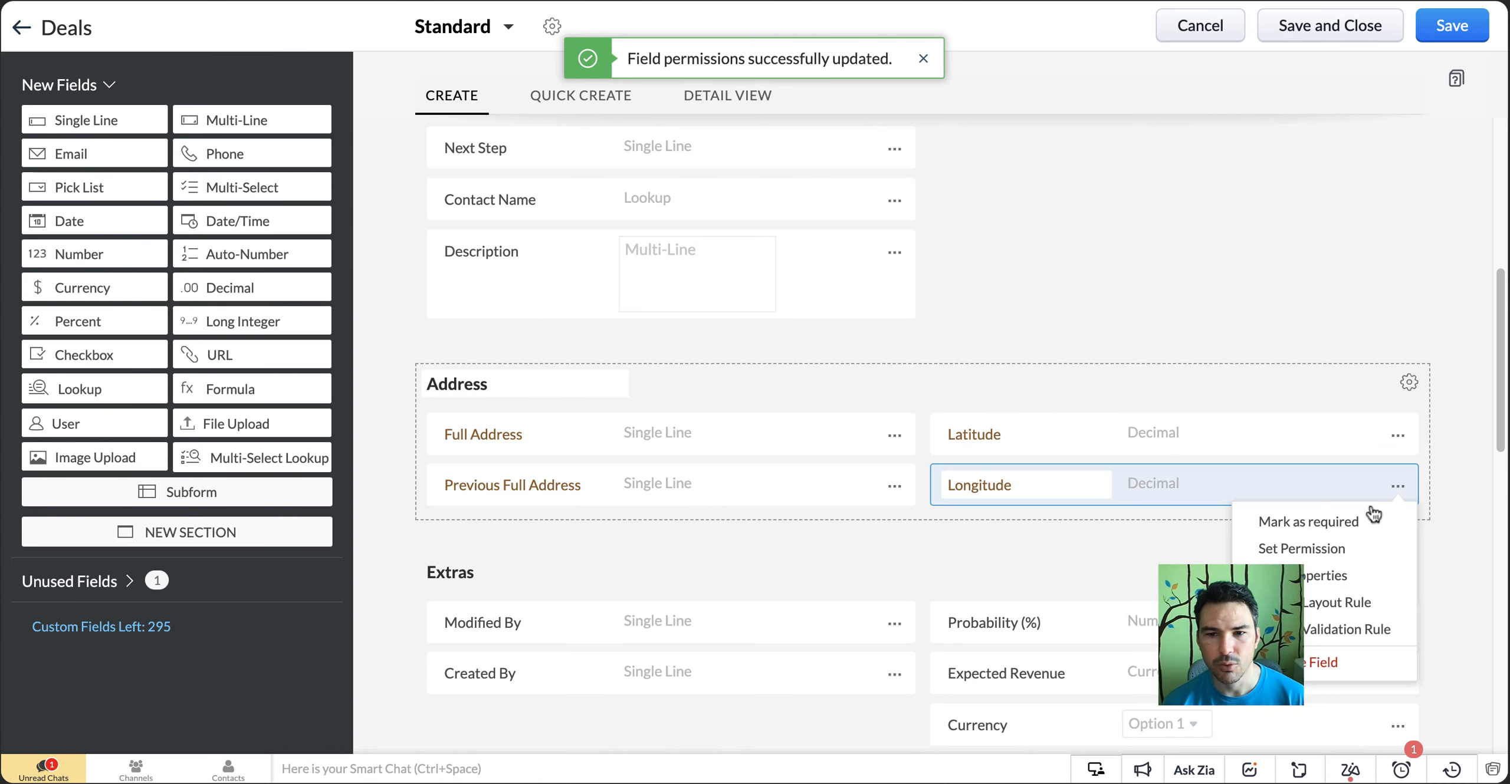
{"action": "left_click", "coordinate": [1353, 549]}
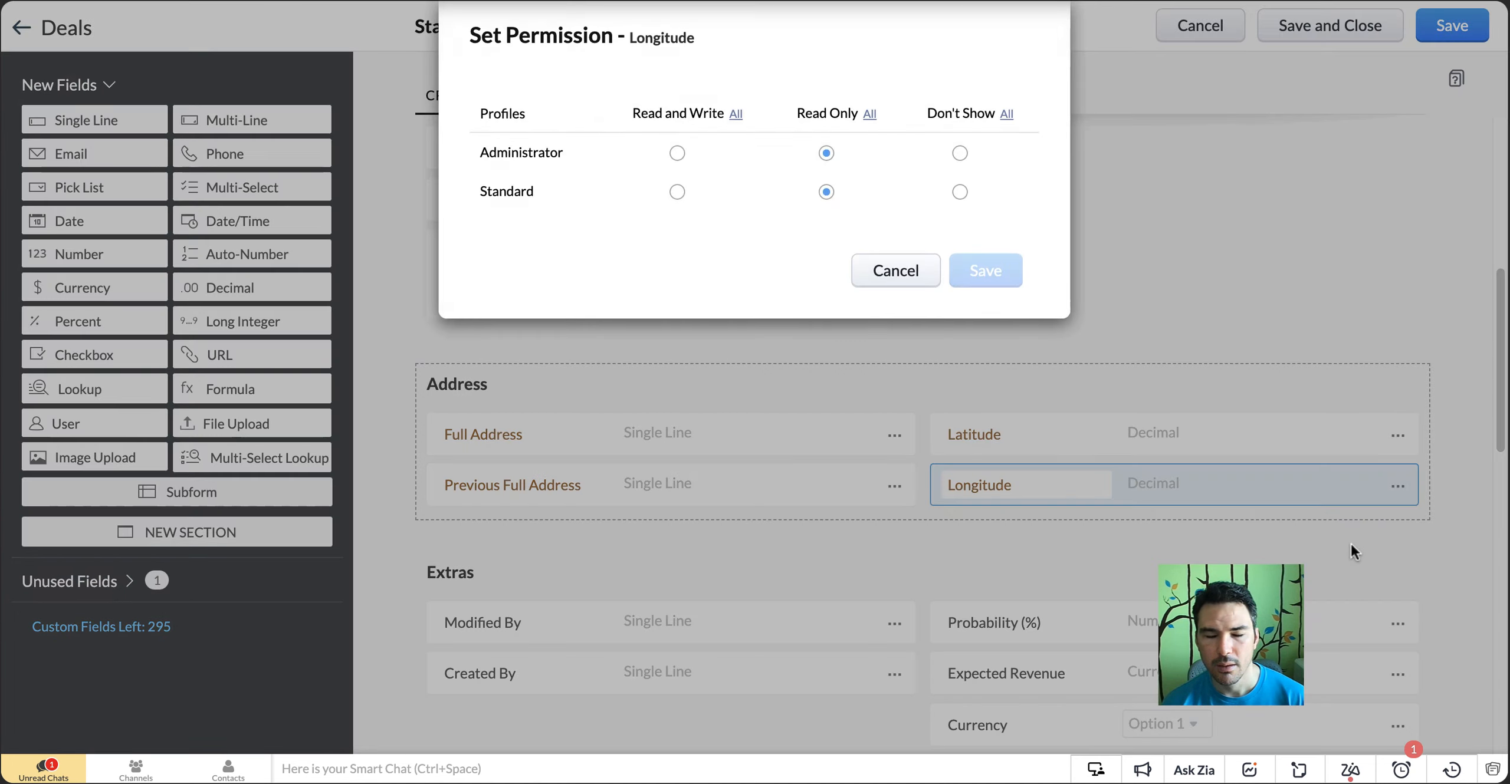
{"action": "left_click", "coordinate": [677, 153]}
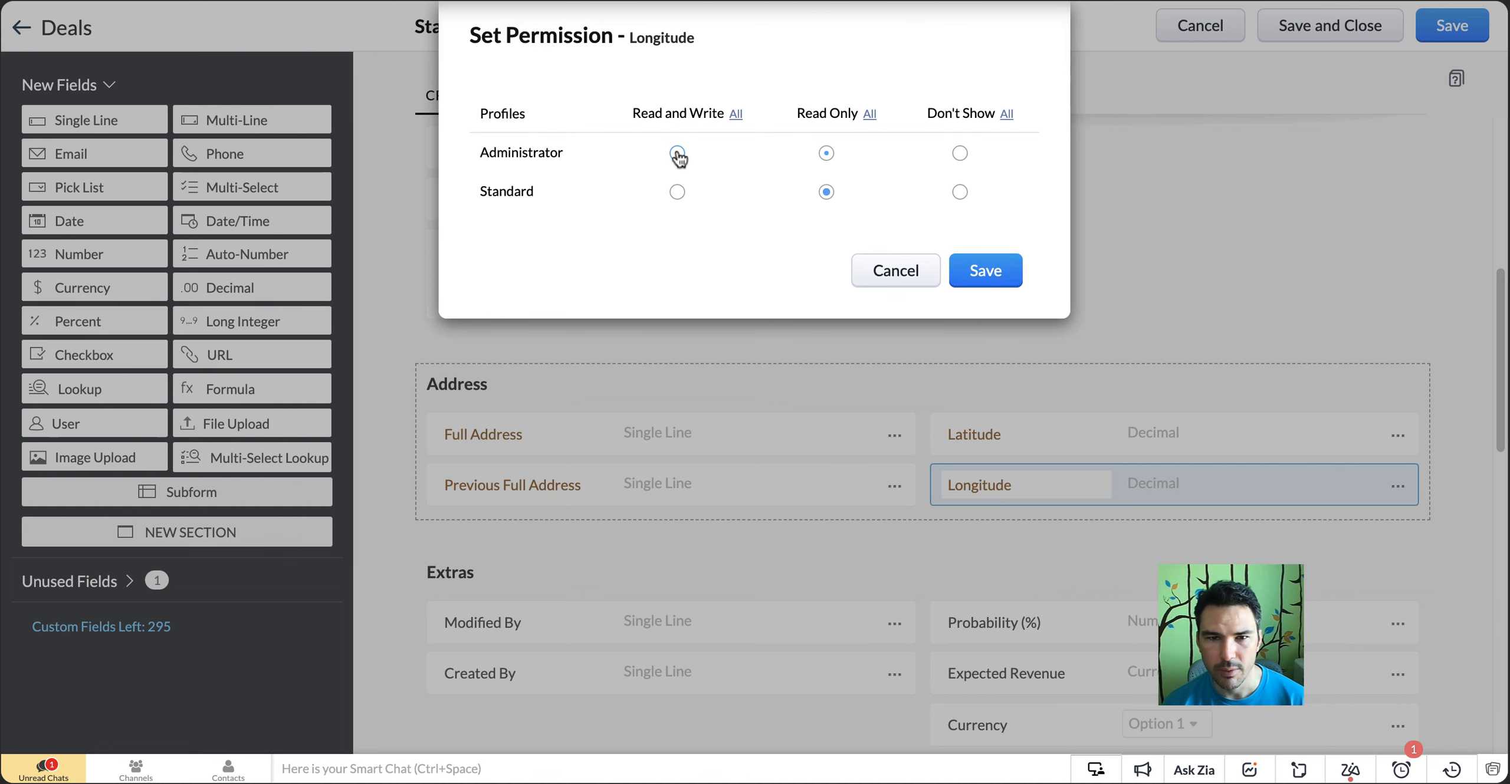
{"action": "left_click", "coordinate": [985, 272]}
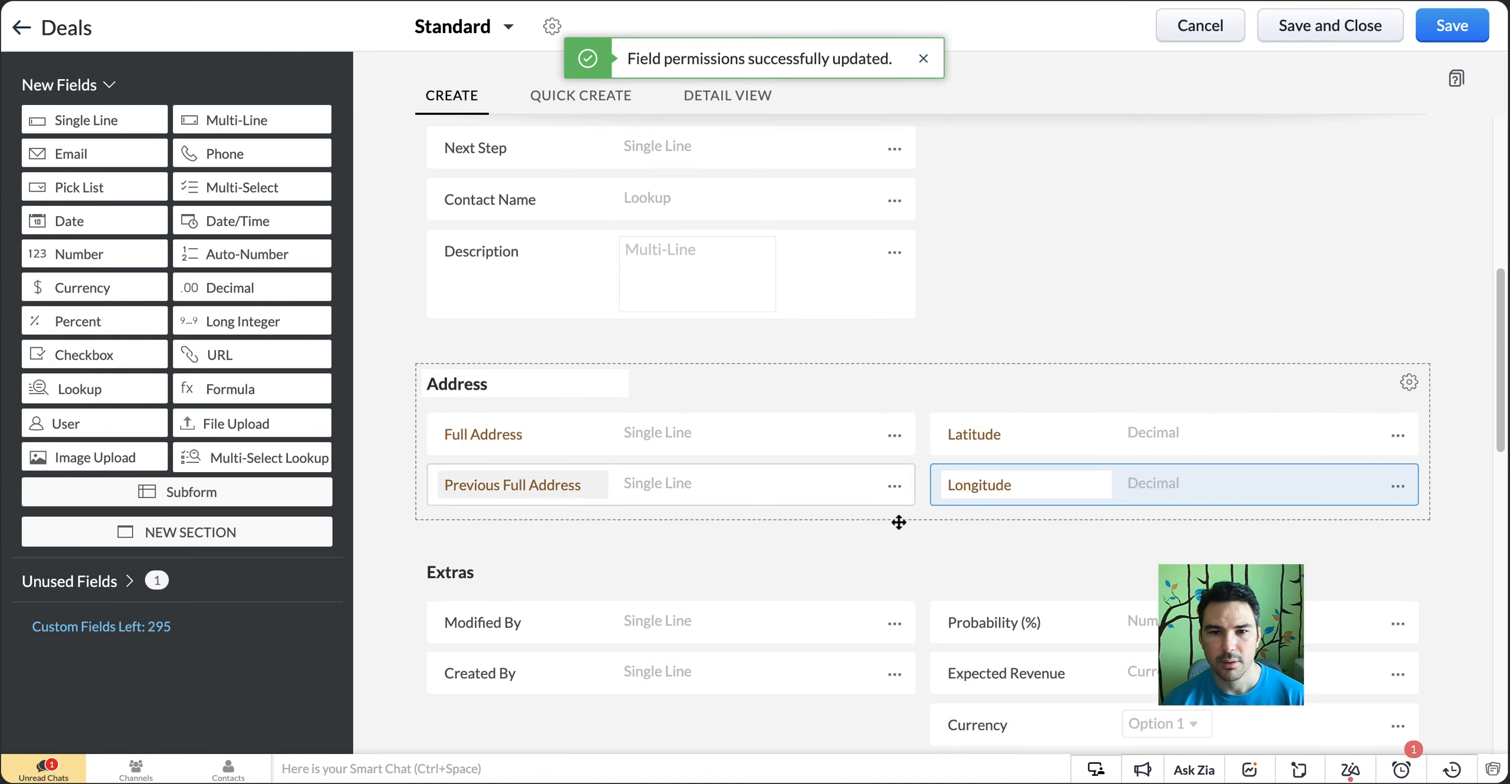
Check the profile permissions of the Deals Full Address field and close them without changes
{"action": "left_click", "coordinate": [894, 437]}
{"action": "left_click", "coordinate": [854, 497]}
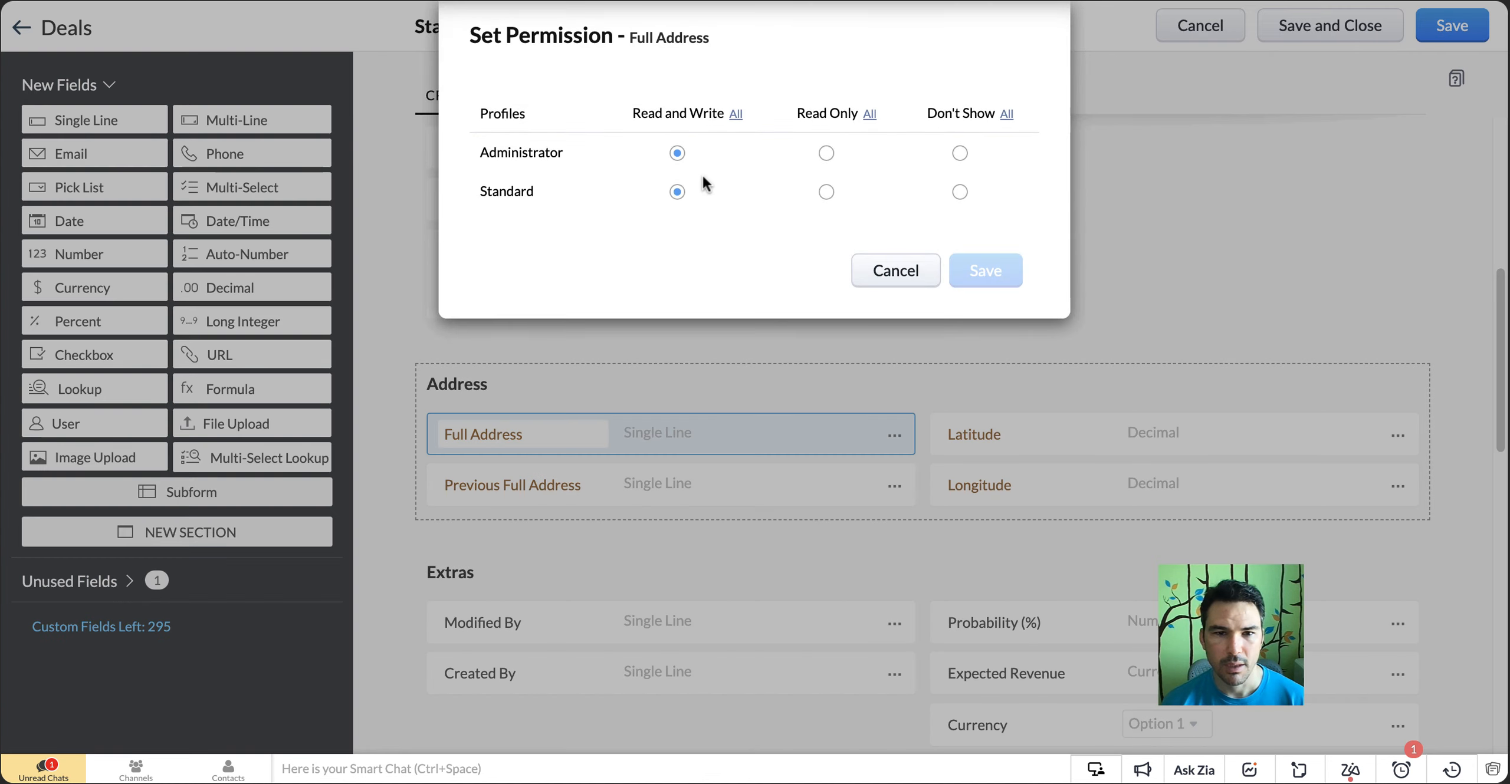
{"action": "left_click", "coordinate": [896, 272]}
Check the properties and profile permissions of the Deals Previous Full Address field, closing both without changes
{"action": "left_click", "coordinate": [894, 486]}
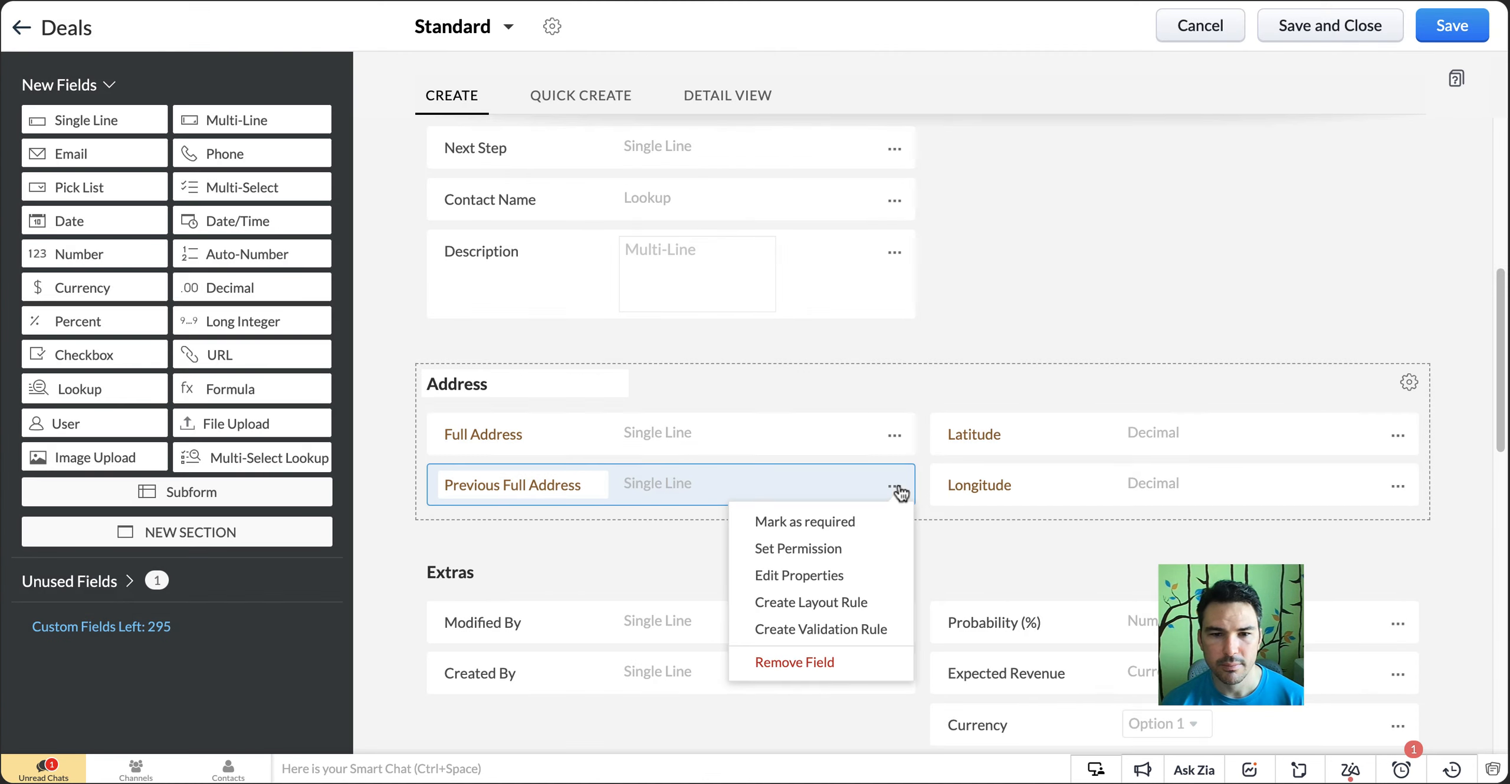
{"action": "left_click", "coordinate": [869, 575]}
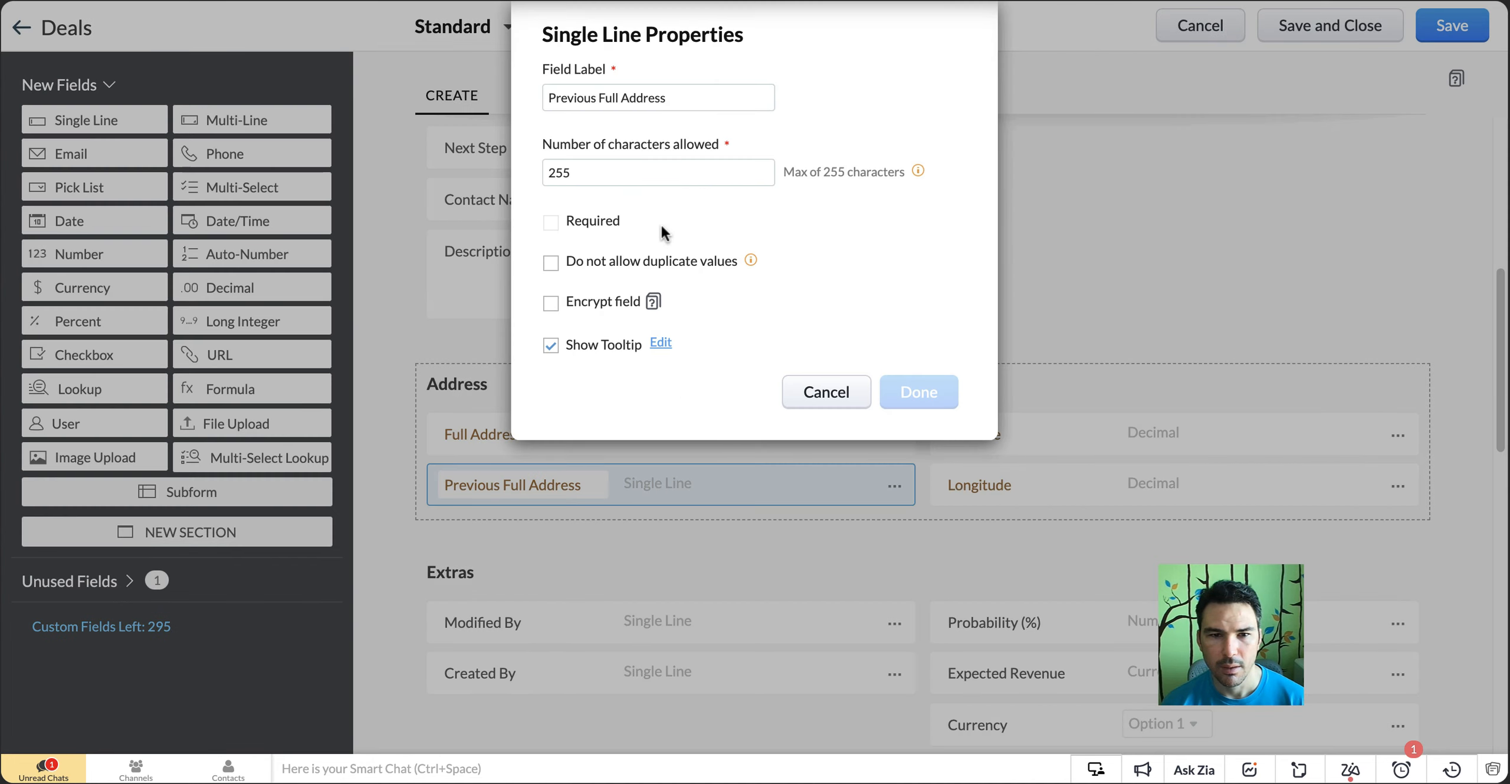
{"action": "left_click", "coordinate": [859, 394]}
{"action": "left_click", "coordinate": [896, 489]}
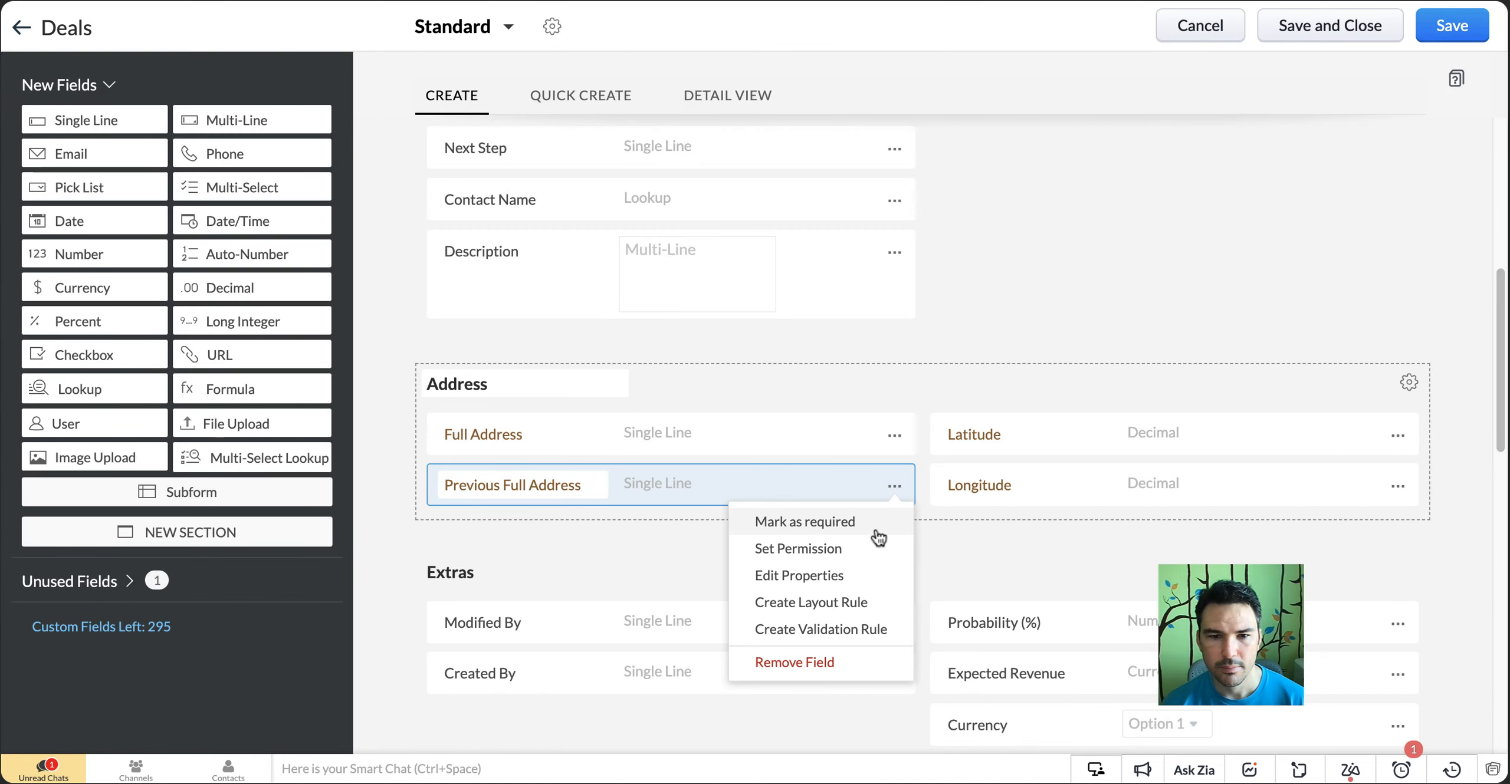
{"action": "left_click", "coordinate": [875, 549]}
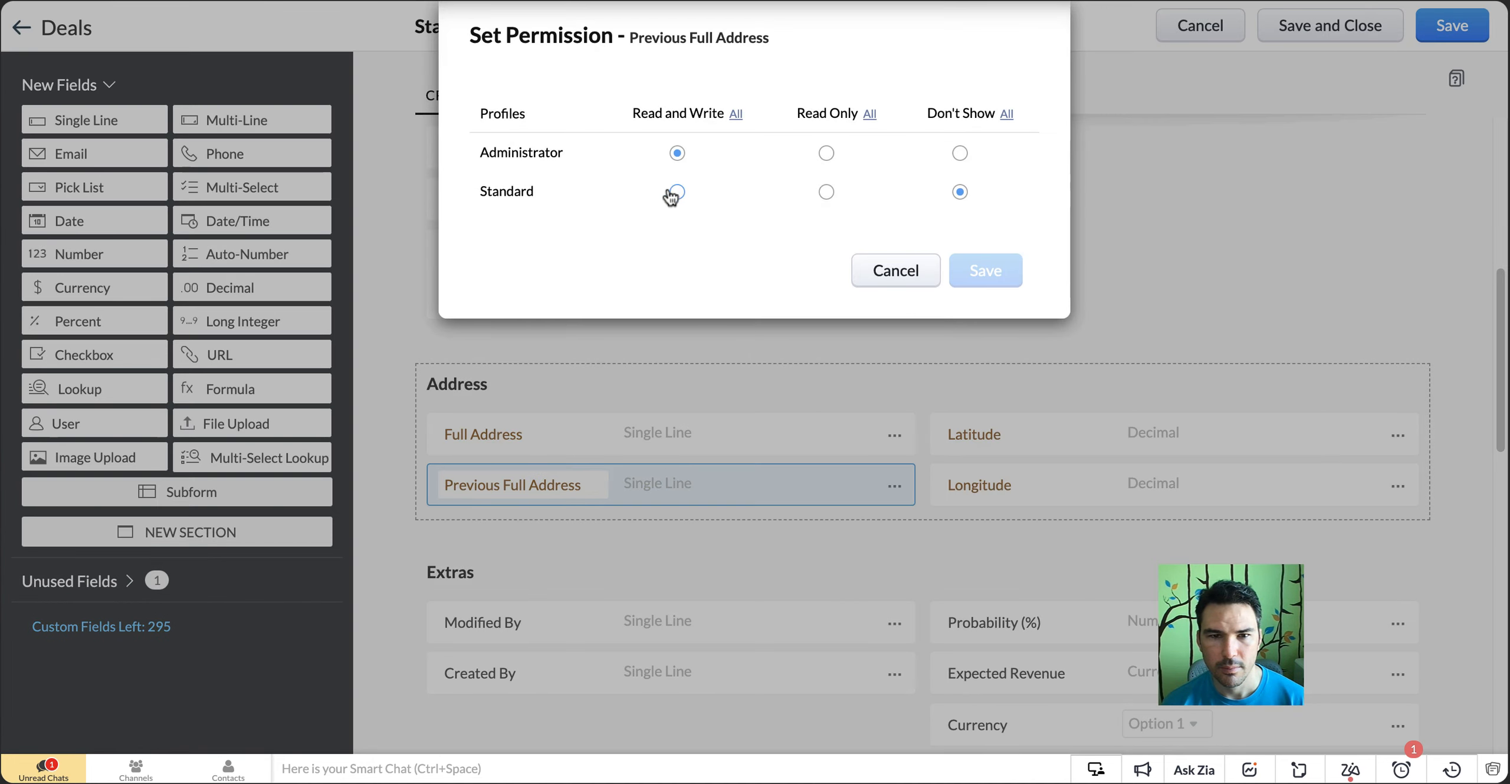
{"action": "left_click", "coordinate": [889, 270]}
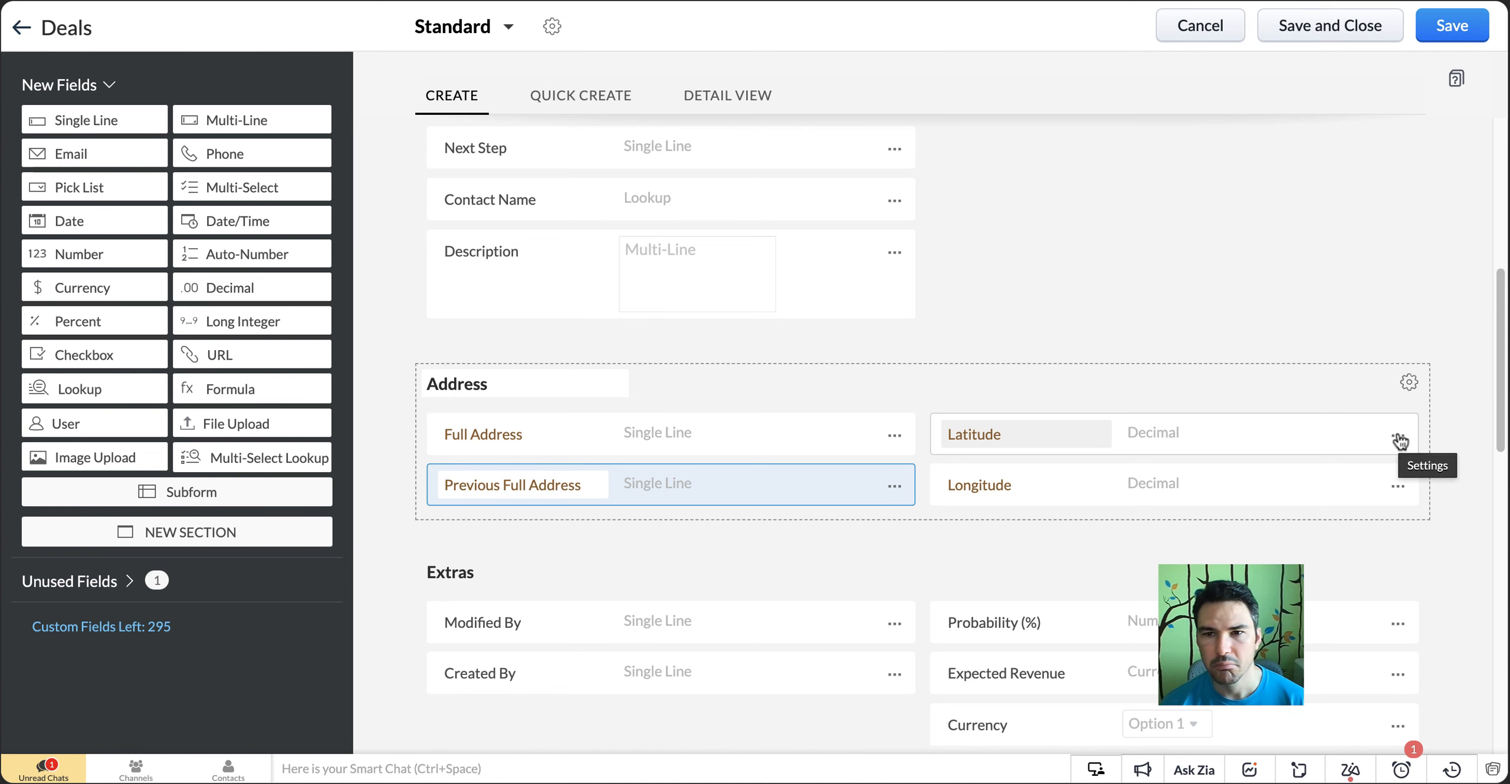
Save the Deals module's Standard layout
{"action": "scroll", "coordinate": [1119, 286], "scroll_direction": "up", "scroll_amount": 5}
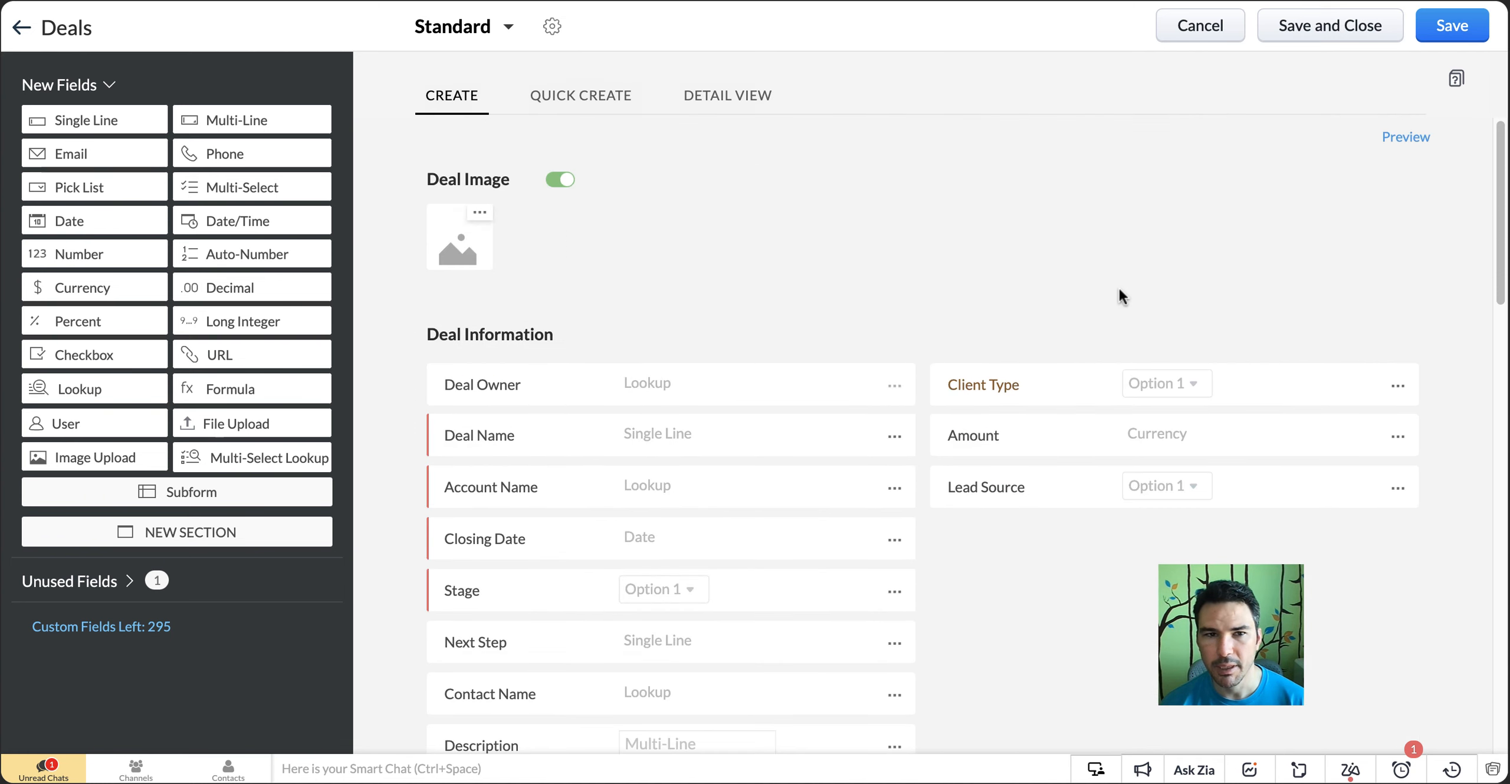
{"action": "left_click", "coordinate": [1450, 25]}
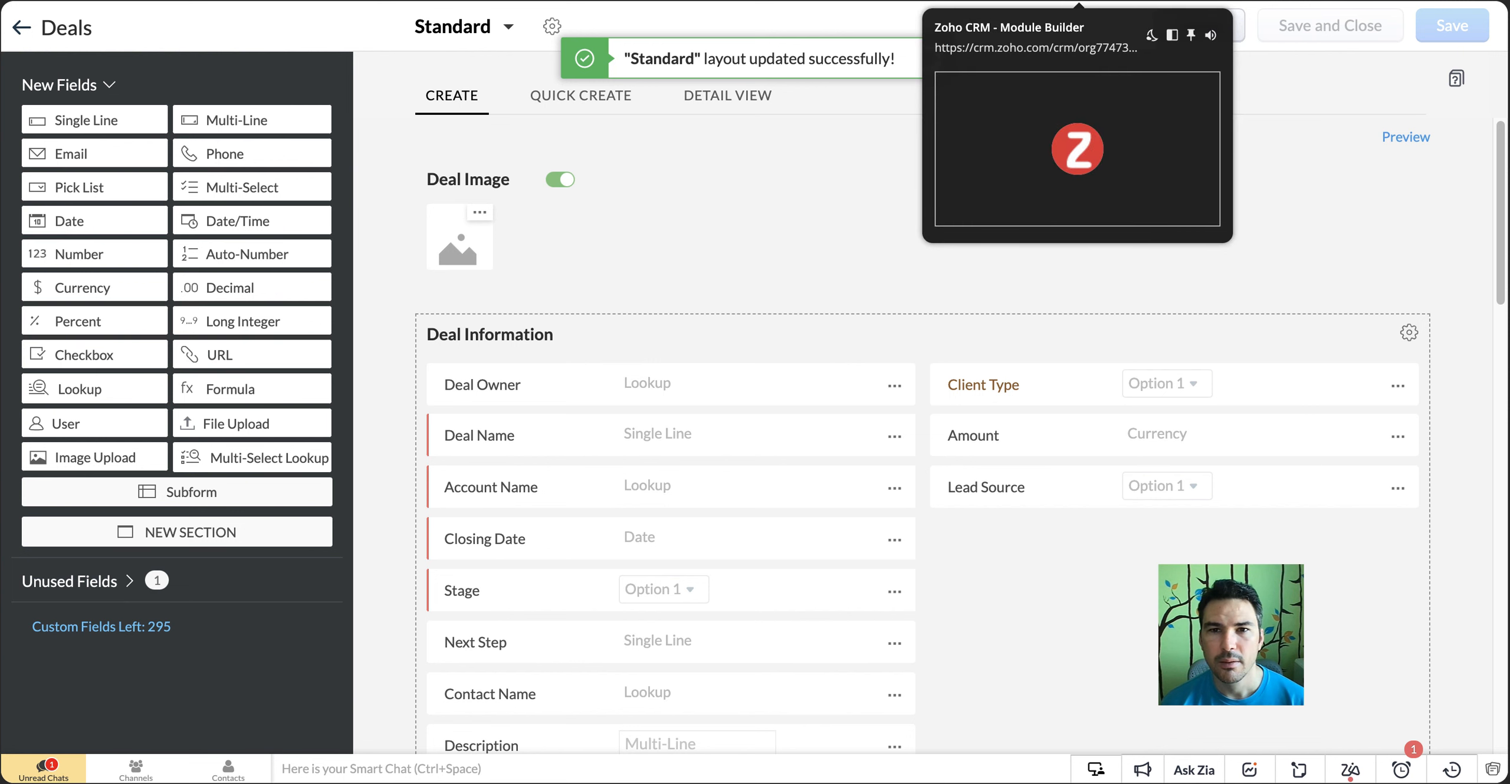
Switch to the converted lead's contact record and look through its details for address fields
{"action": "left_click", "coordinate": [1171, 0]}
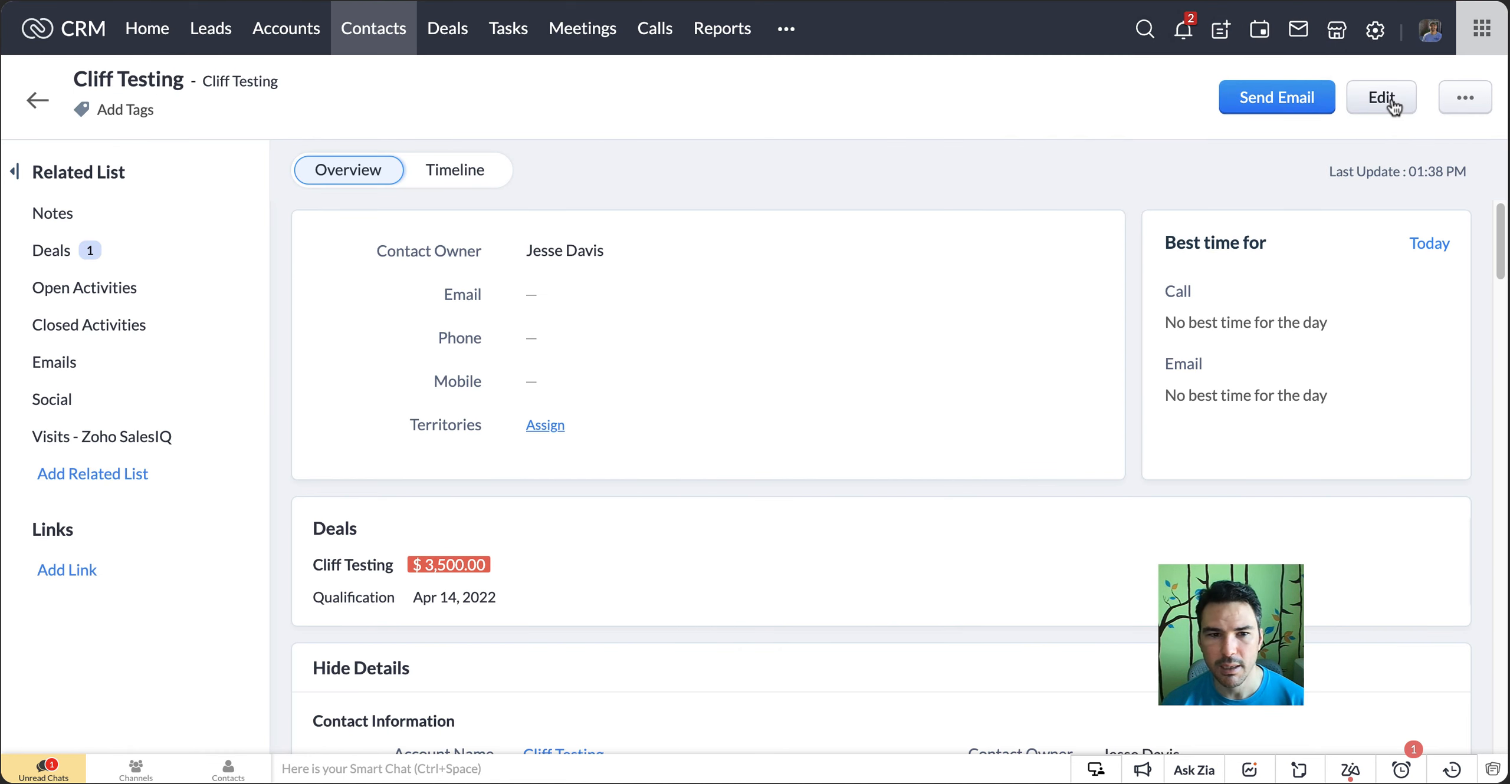
{"action": "scroll", "coordinate": [809, 304], "scroll_direction": "down", "scroll_amount": 15}
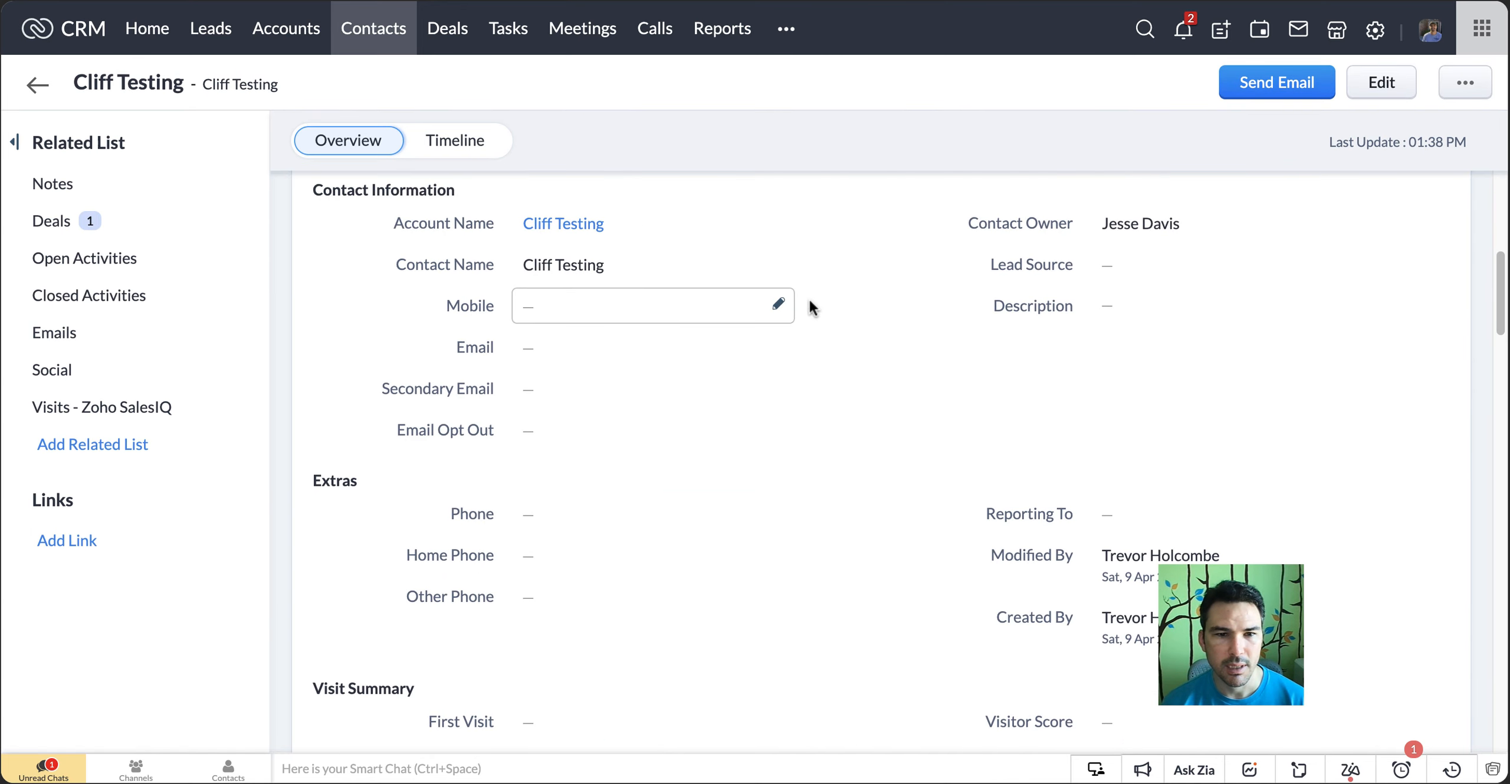
{"action": "scroll", "coordinate": [810, 304], "scroll_direction": "down", "scroll_amount": 20}
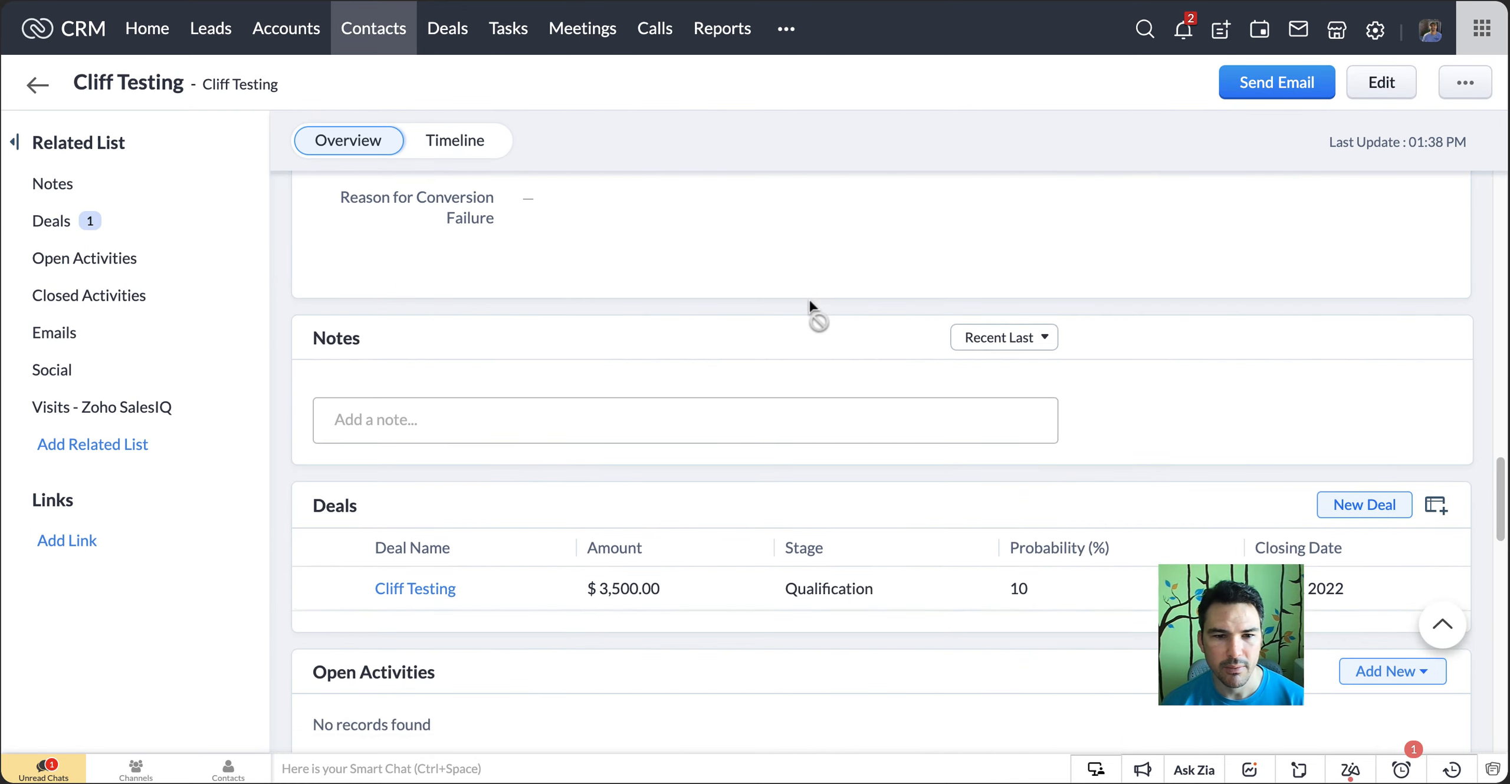
{"action": "scroll", "coordinate": [809, 302], "scroll_direction": "down", "scroll_amount": 5}
{"action": "scroll", "coordinate": [809, 302], "scroll_direction": "up", "scroll_amount": 20}
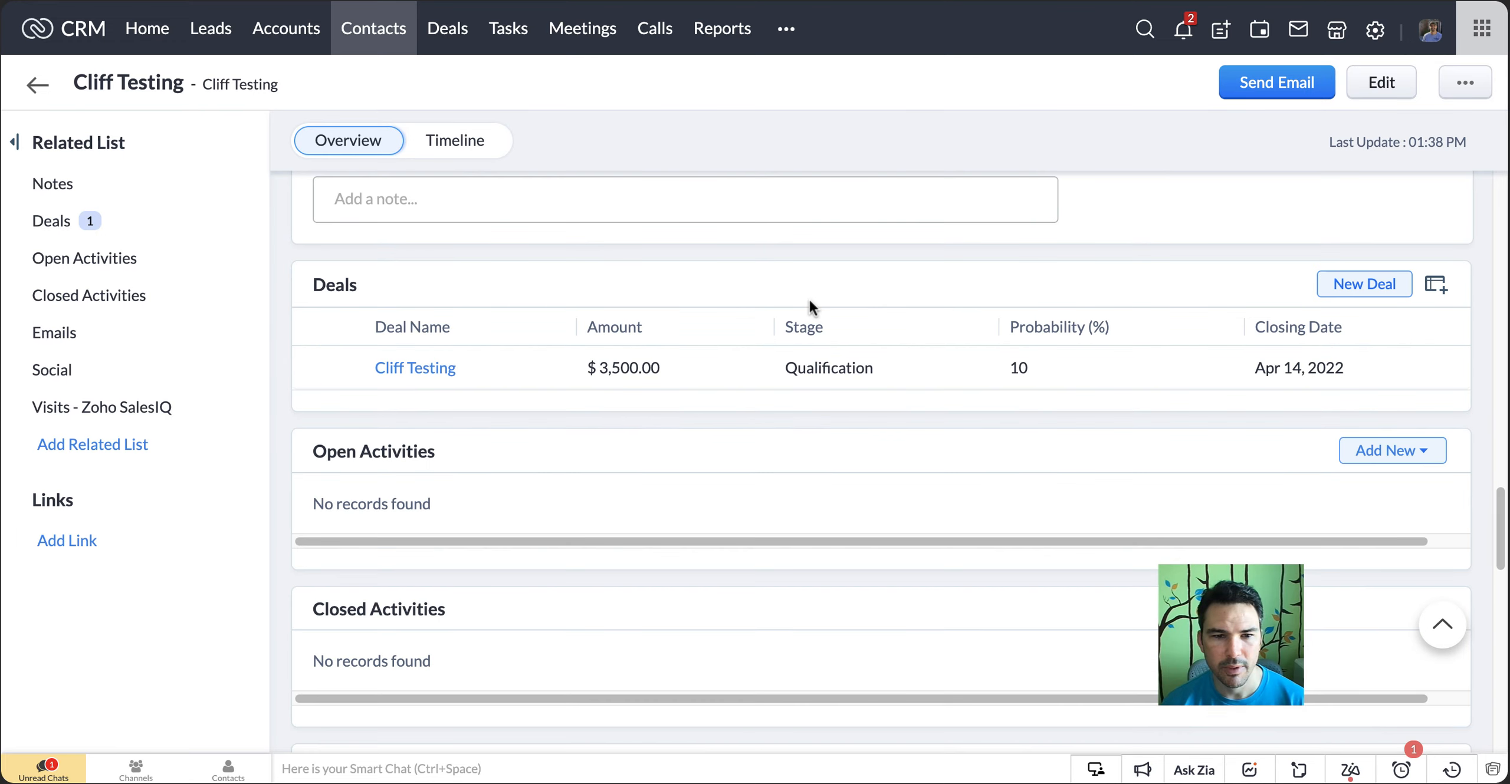
{"action": "scroll", "coordinate": [809, 302], "scroll_direction": "up", "scroll_amount": 5}
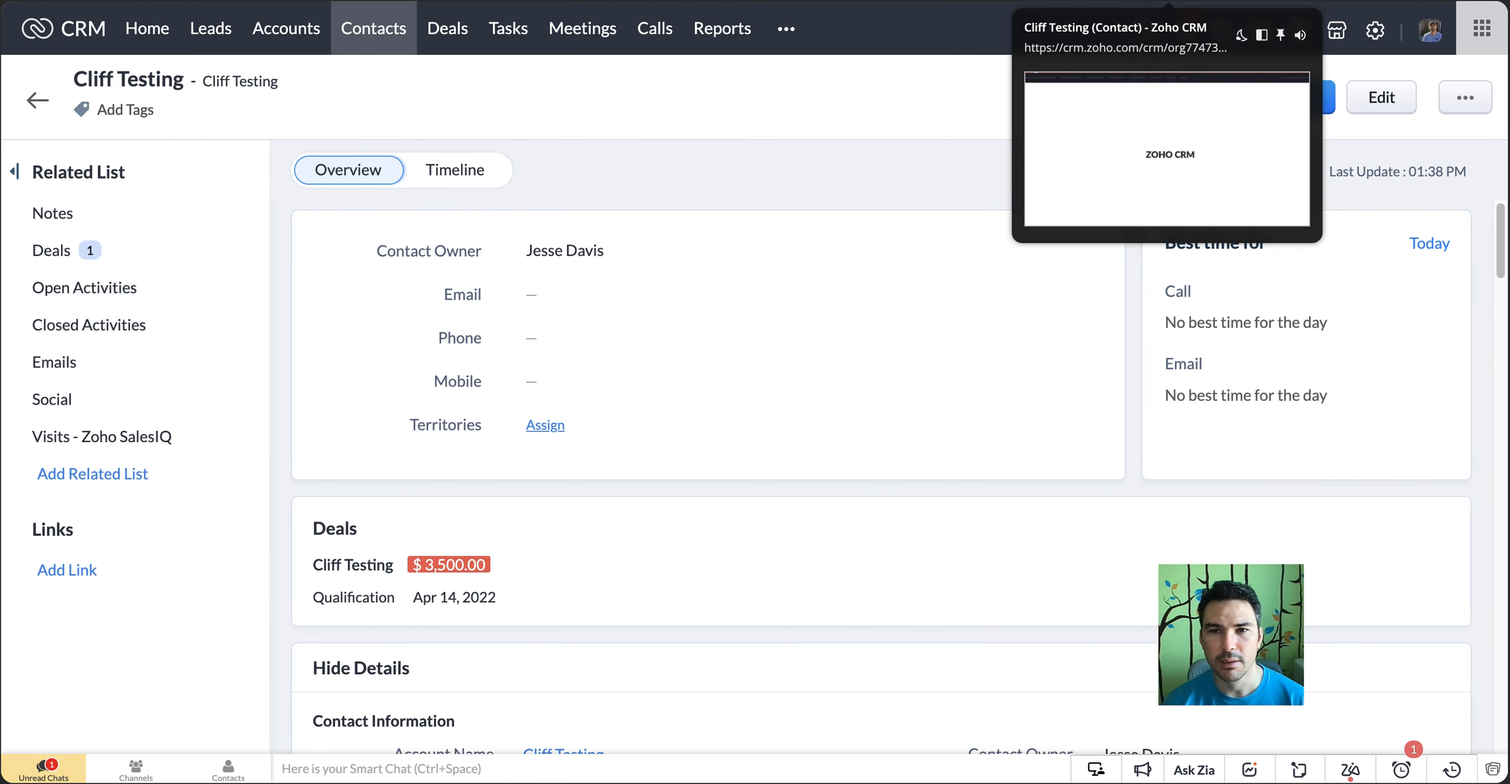
Leave the contact and open the converted lead's account record from the Accounts module
{"action": "left_click", "coordinate": [1169, 1]}
{"action": "left_click", "coordinate": [1139, 1]}
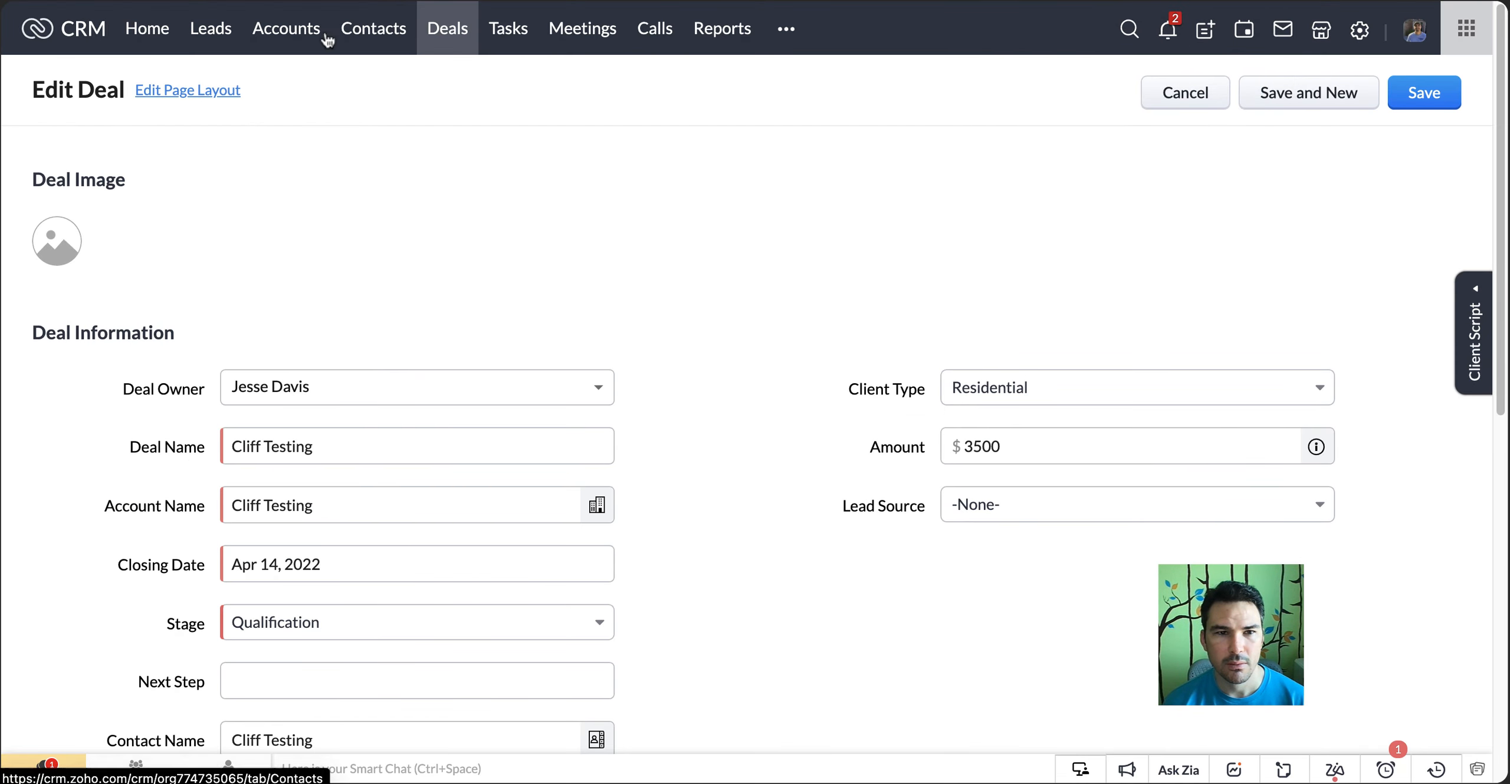
{"action": "left_click", "coordinate": [295, 30]}
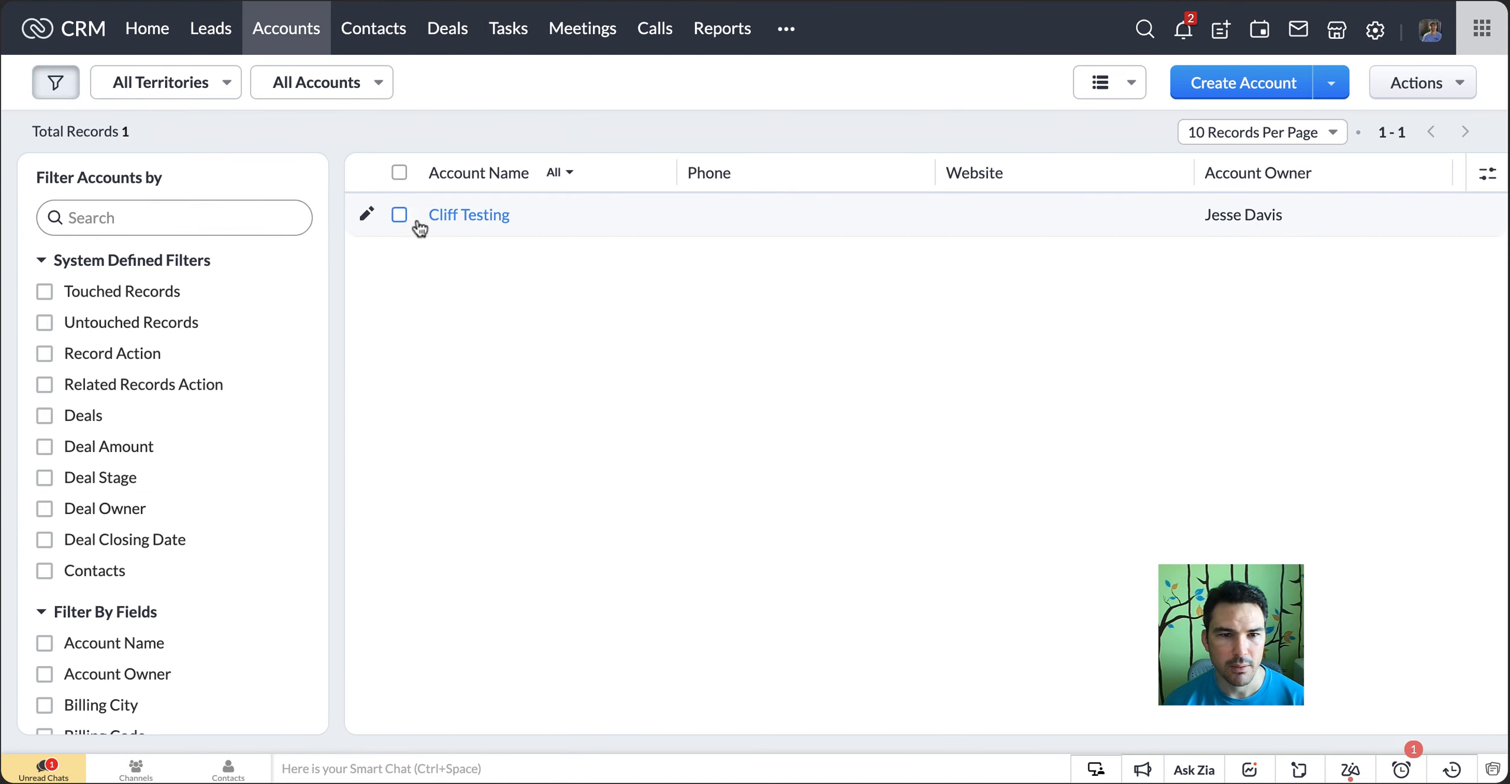
{"action": "left_click", "coordinate": [452, 226]}
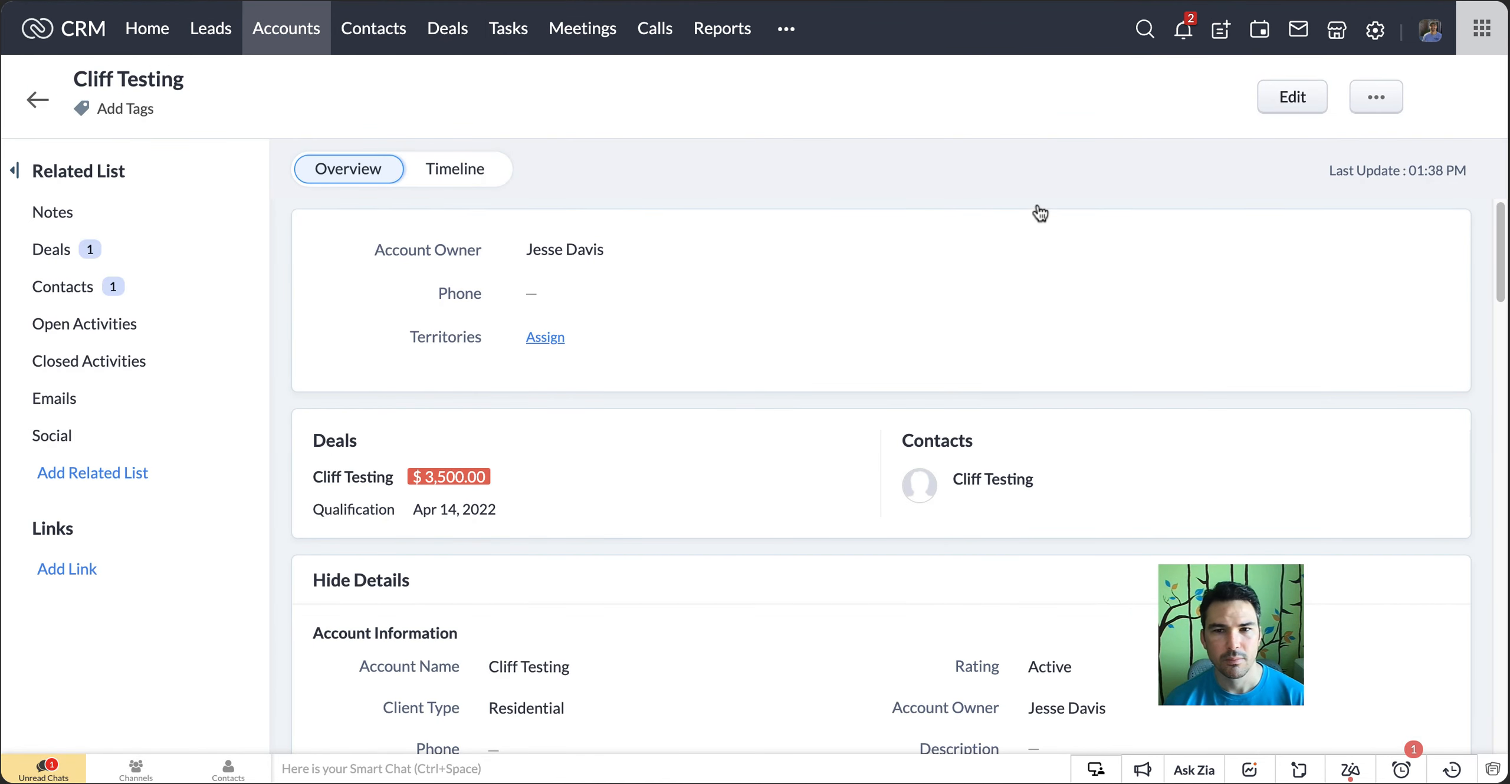
Open the Accounts module's Standard page layout for editing from the account and locate the Address Information section
{"action": "left_click", "coordinate": [1315, 99]}
{"action": "left_click", "coordinate": [244, 91]}
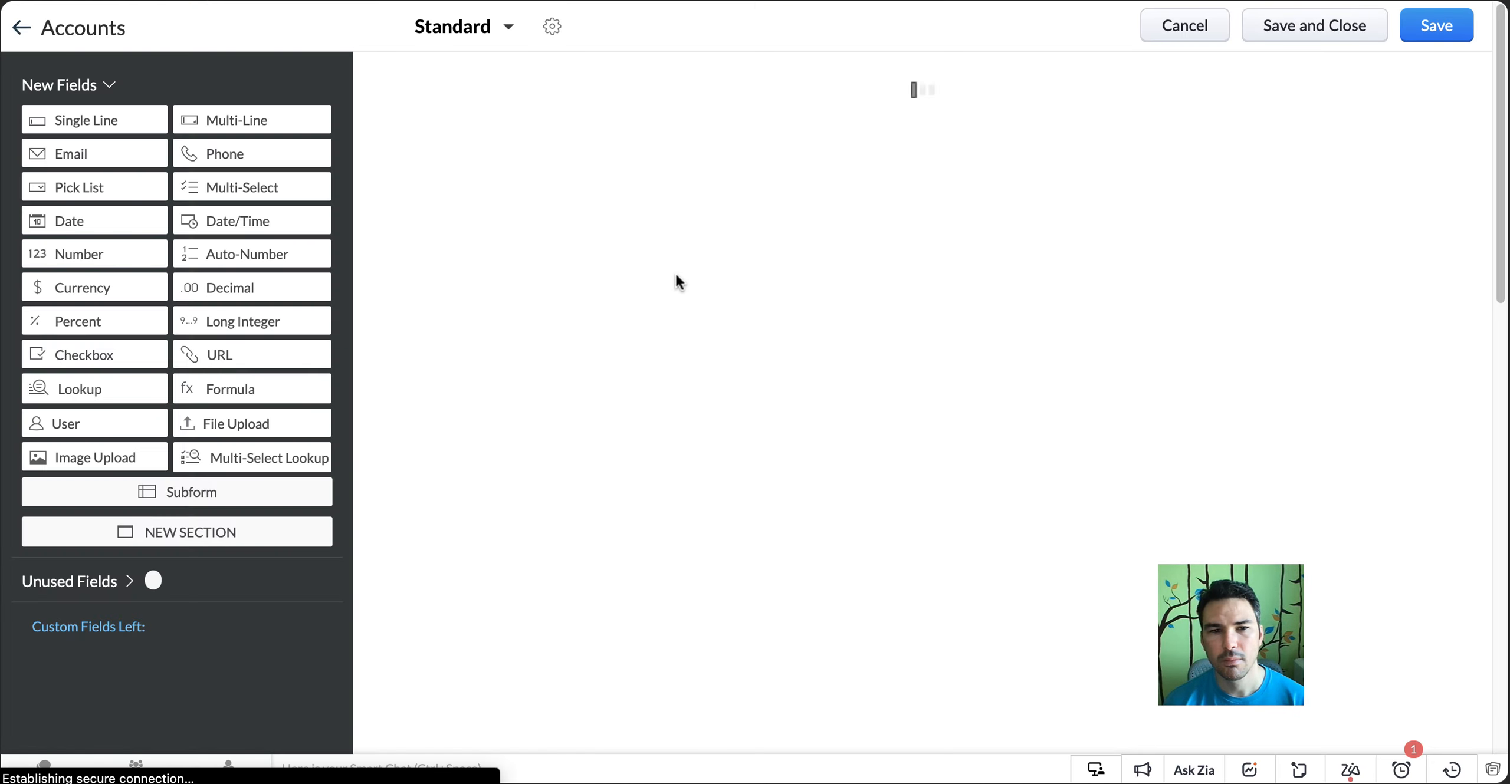
{"action": "scroll", "coordinate": [831, 253], "scroll_direction": "down", "scroll_amount": 5}
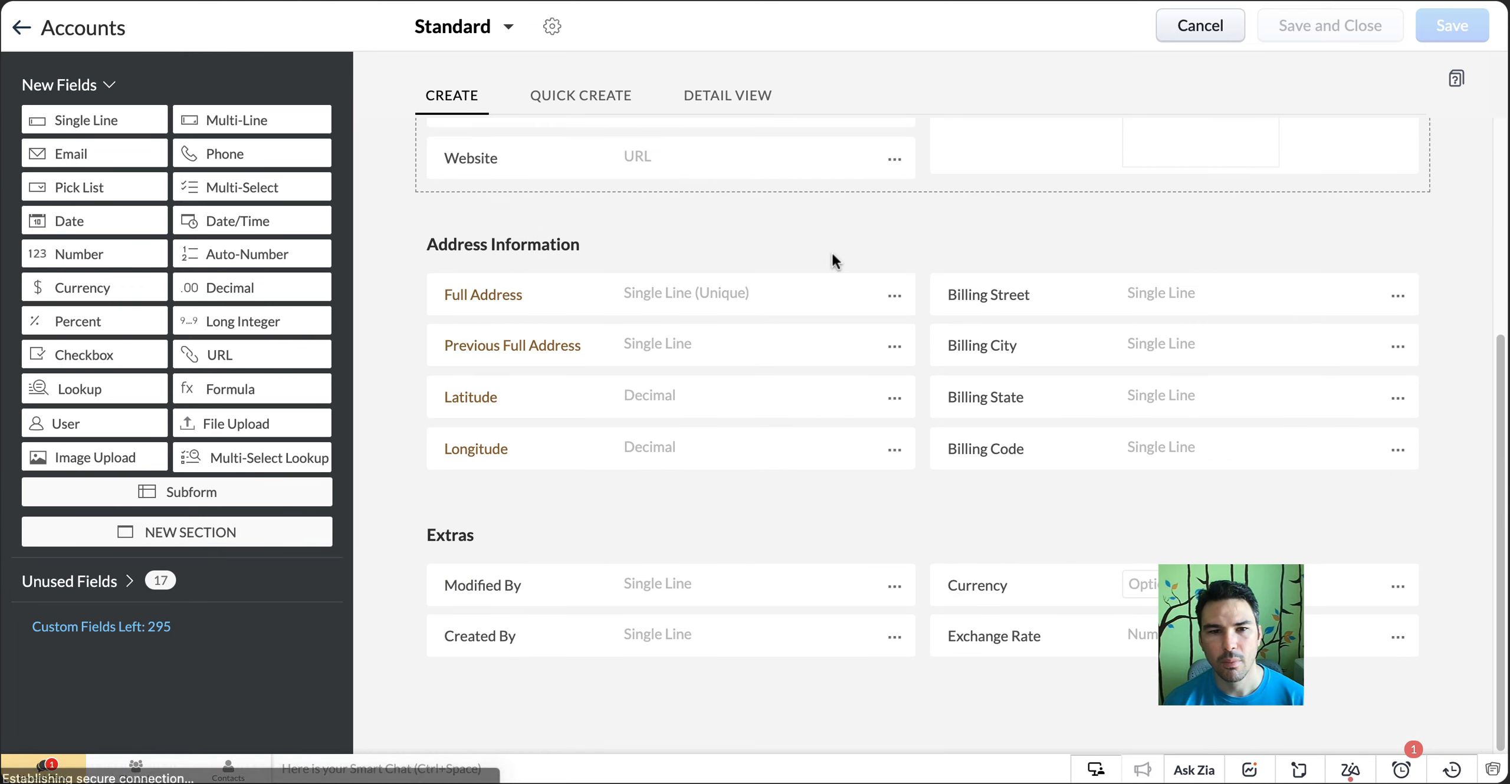
Check the profile permissions of the Accounts Full Address field and close them without changes
{"action": "left_click", "coordinate": [894, 296]}
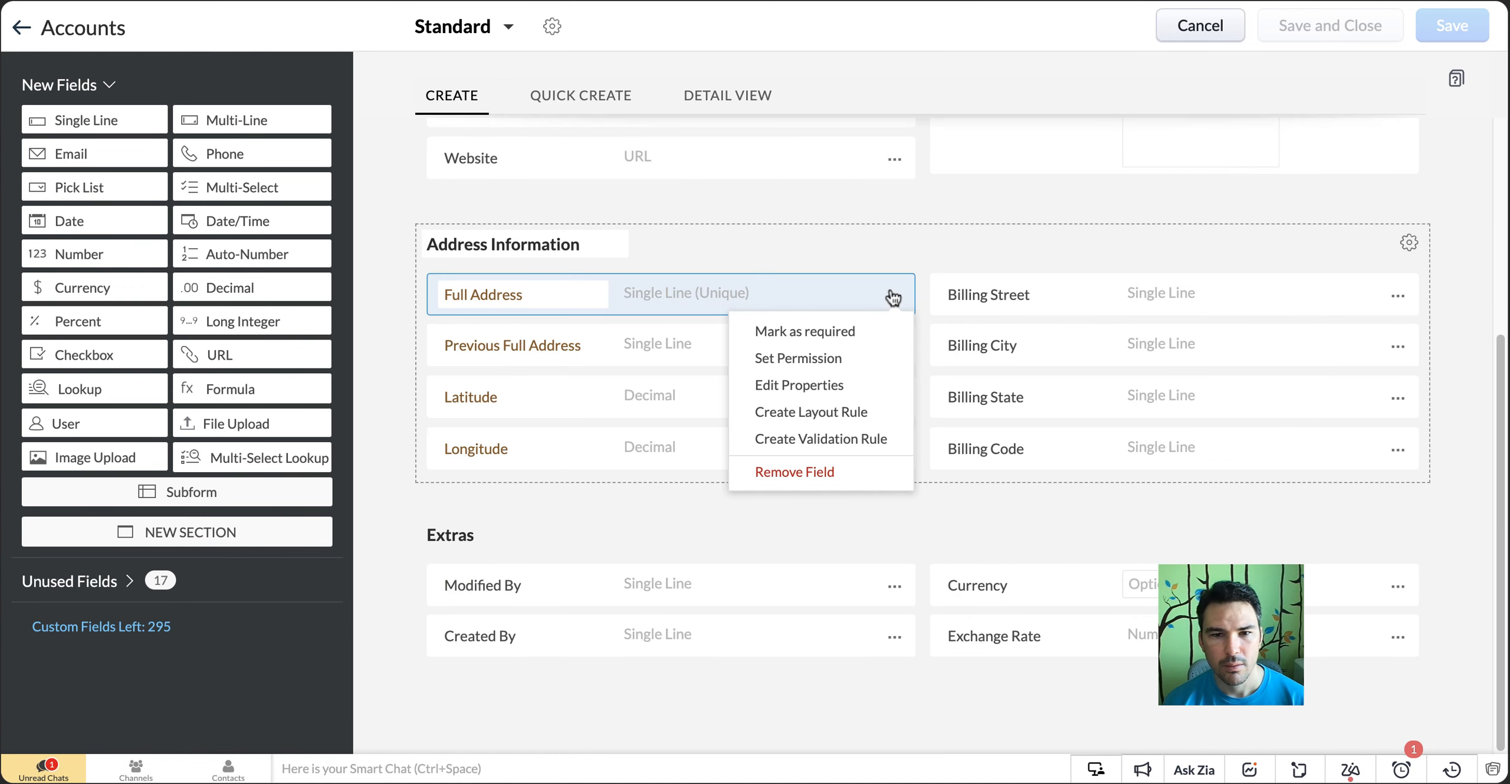
{"action": "left_click", "coordinate": [849, 357]}
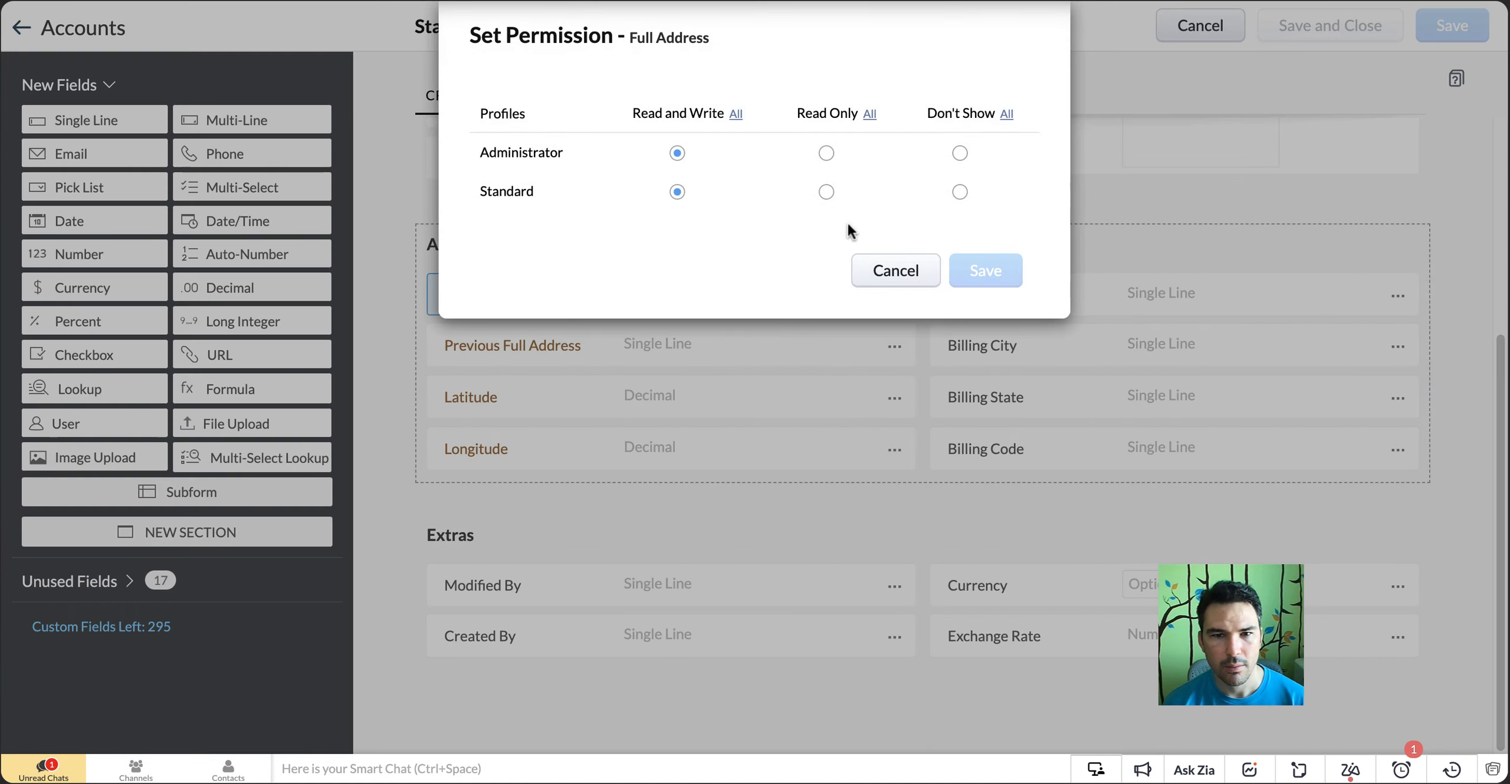
{"action": "left_click", "coordinate": [913, 269]}
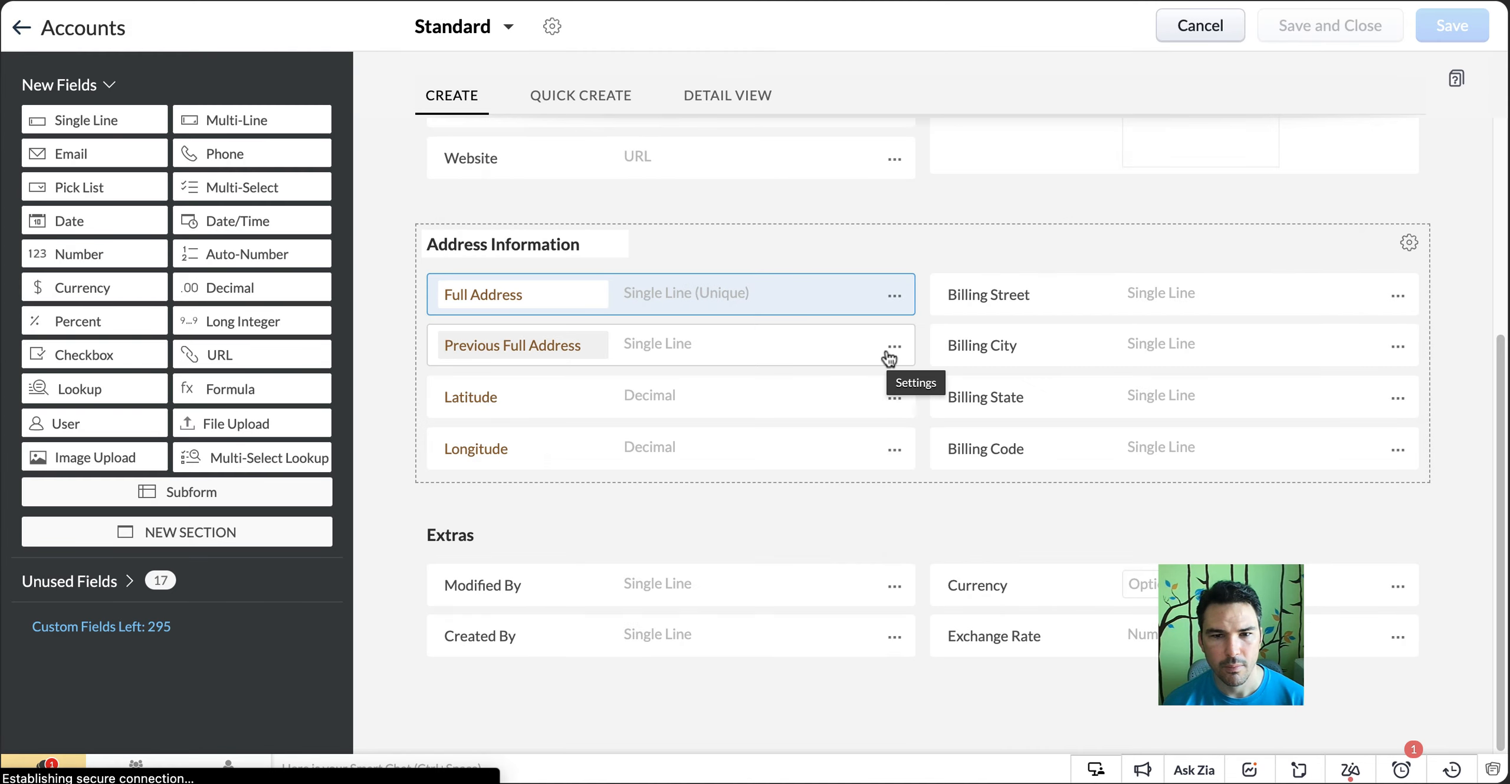
Check the profile permissions of the Previous Full Address field and close them without changes
{"action": "left_click", "coordinate": [891, 348]}
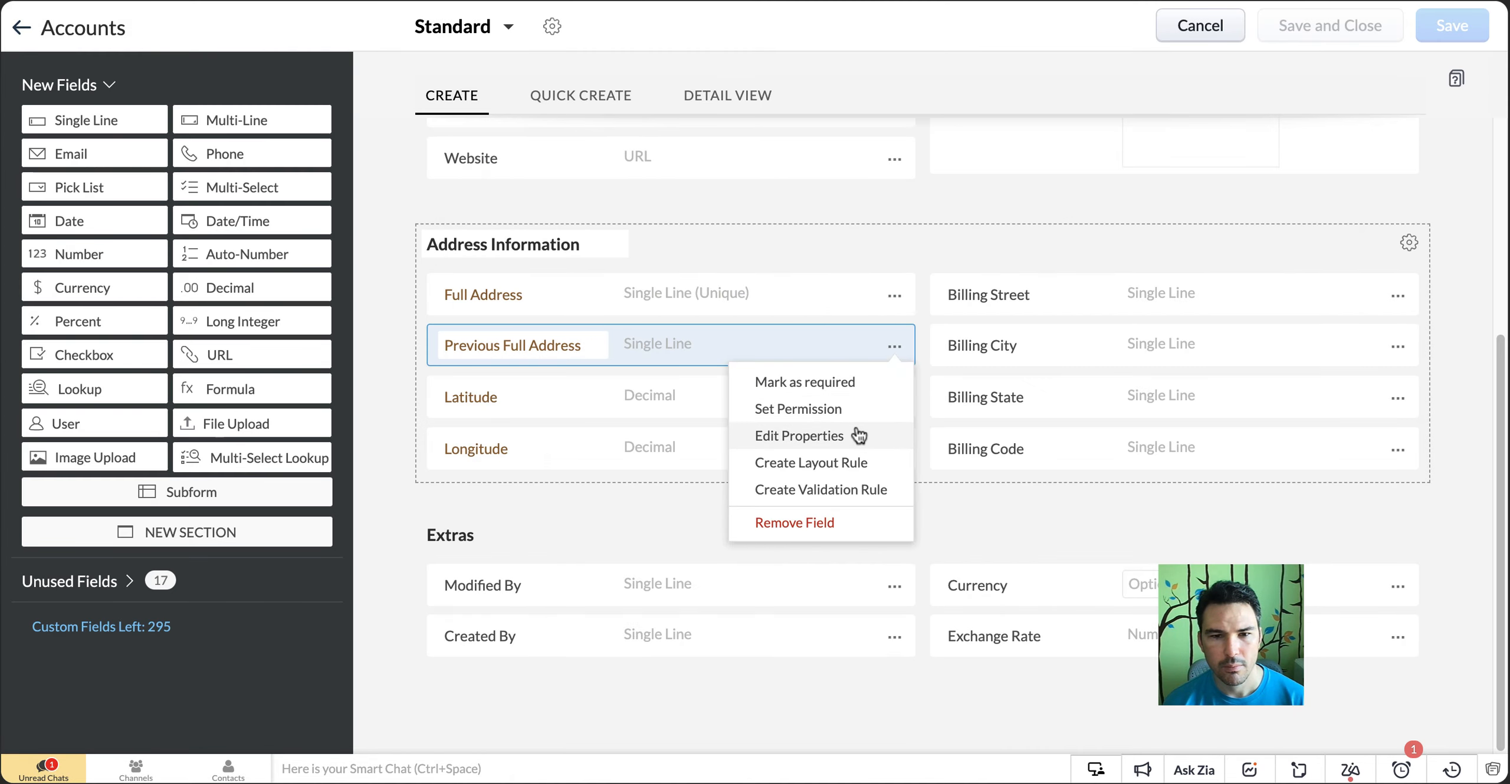
{"action": "left_click", "coordinate": [855, 410]}
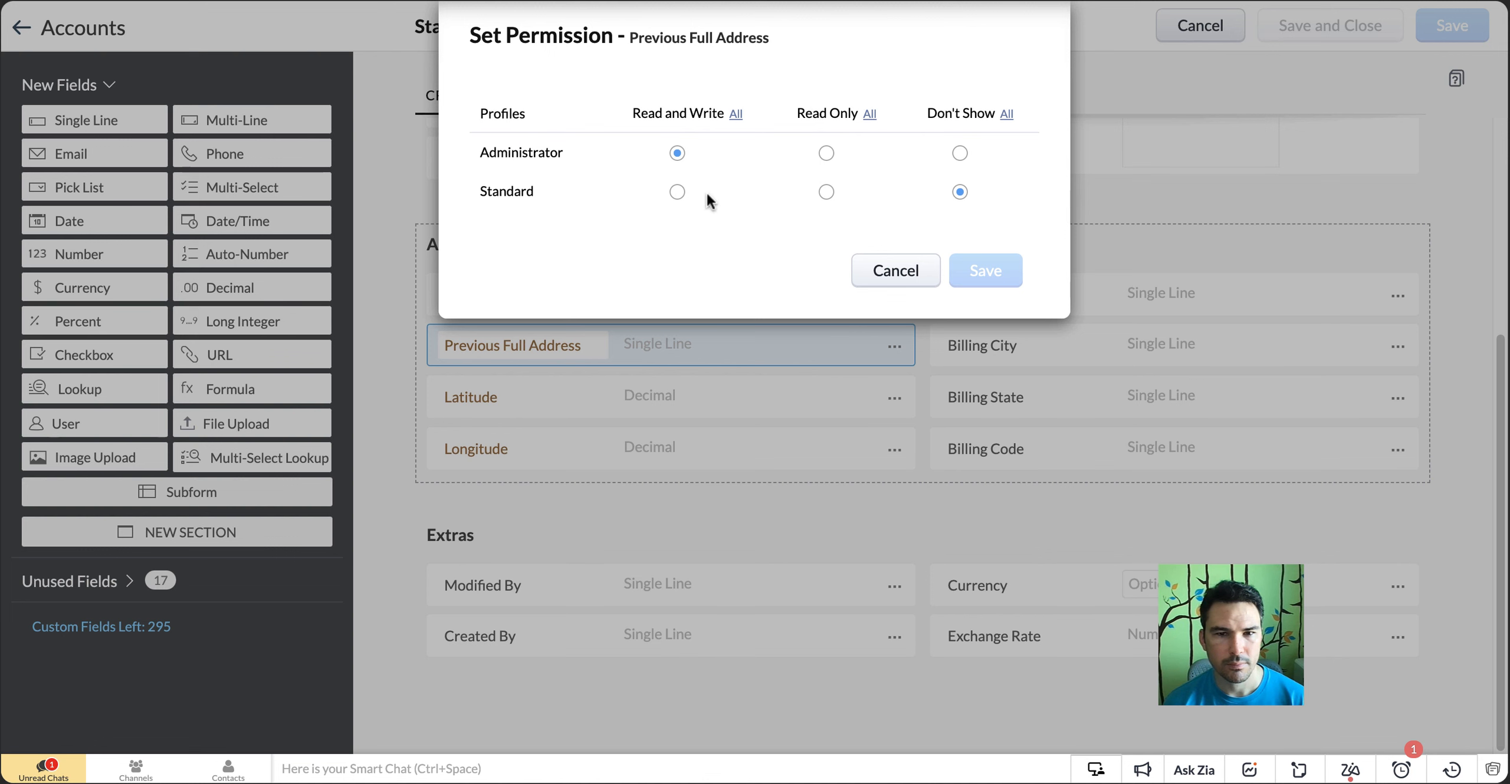
{"action": "left_click", "coordinate": [883, 277]}
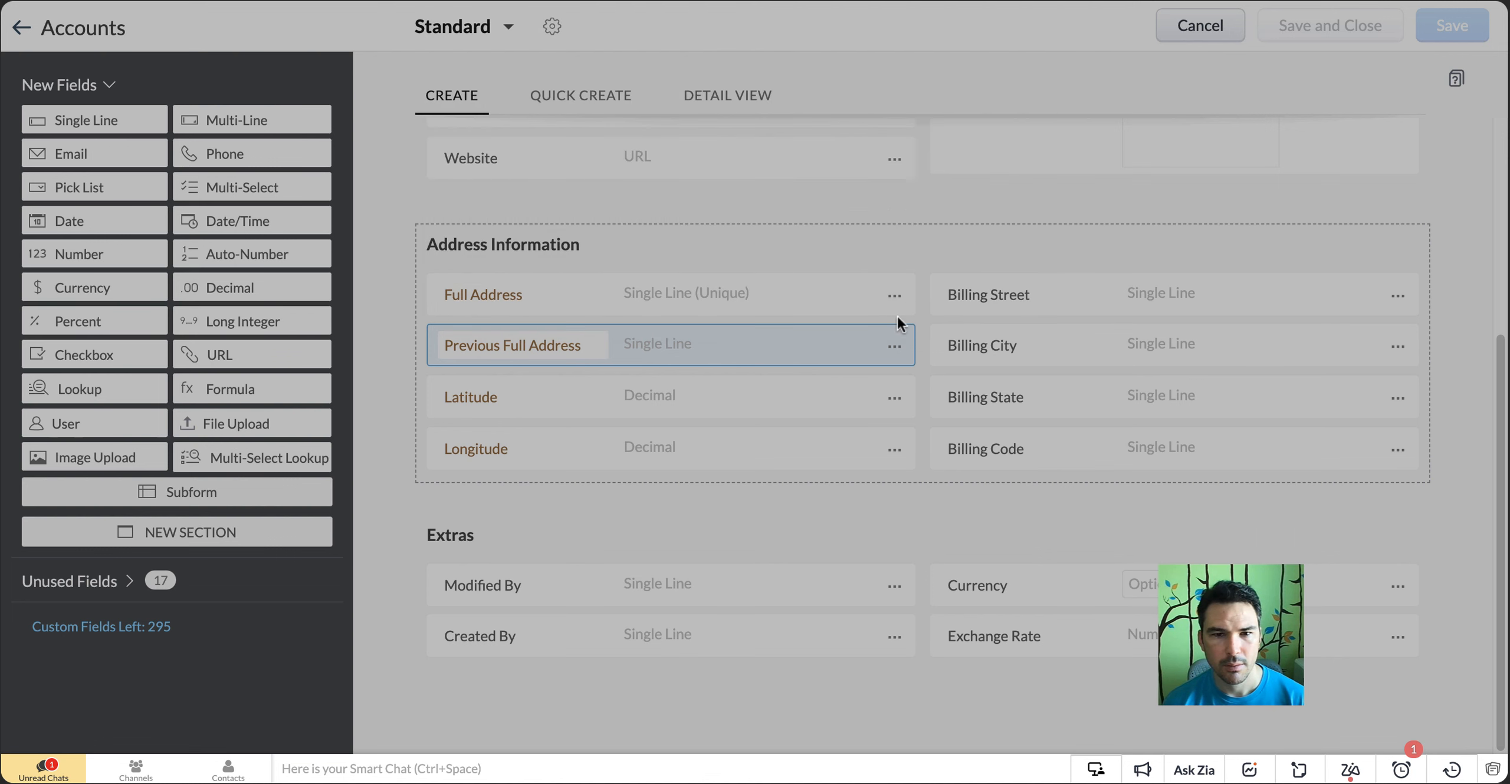
Set the Latitude and Longitude field permissions to Read and Write for Administrator and Read Only for Standard, saving each
{"action": "left_click", "coordinate": [894, 398]}
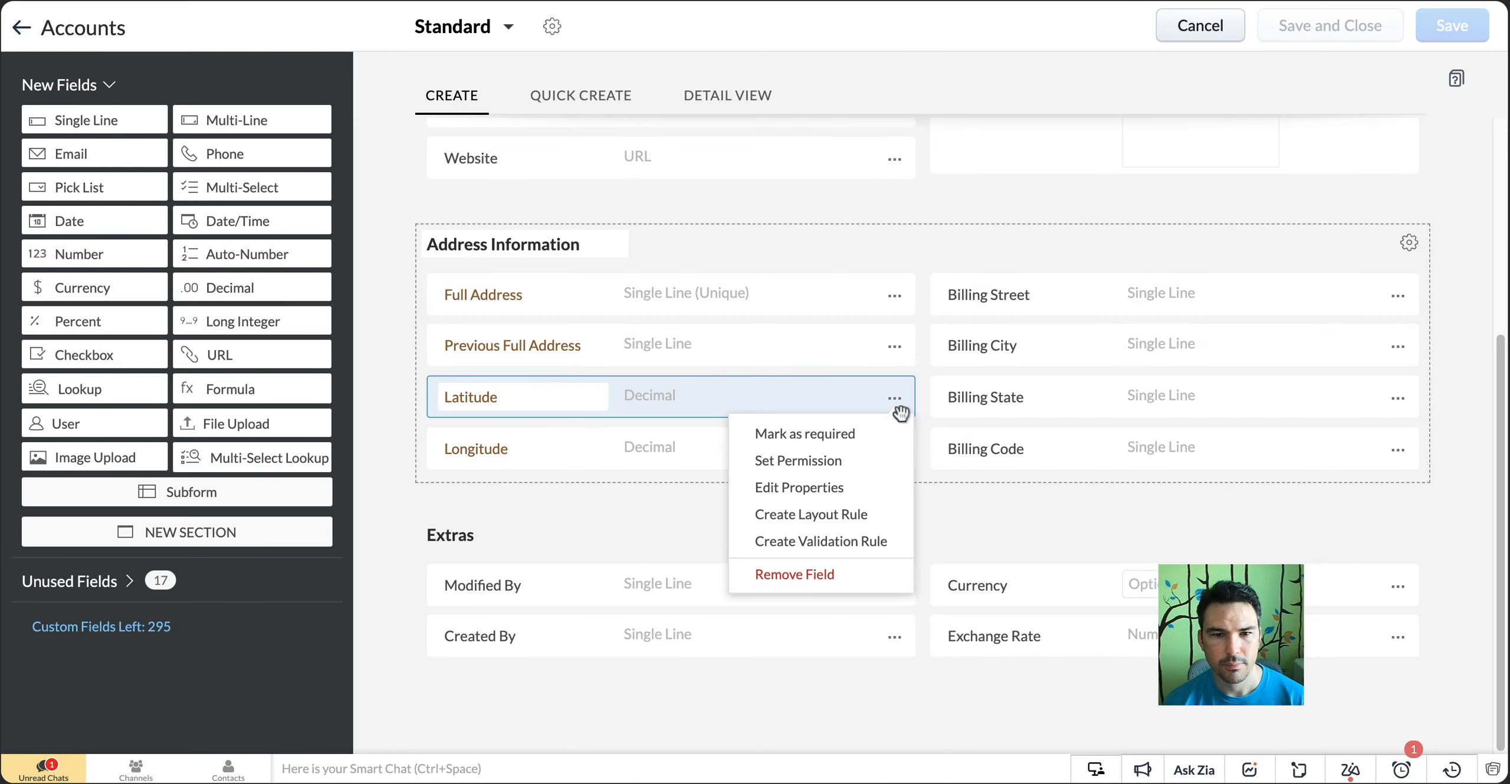
{"action": "left_click", "coordinate": [871, 461]}
{"action": "left_click", "coordinate": [678, 154]}
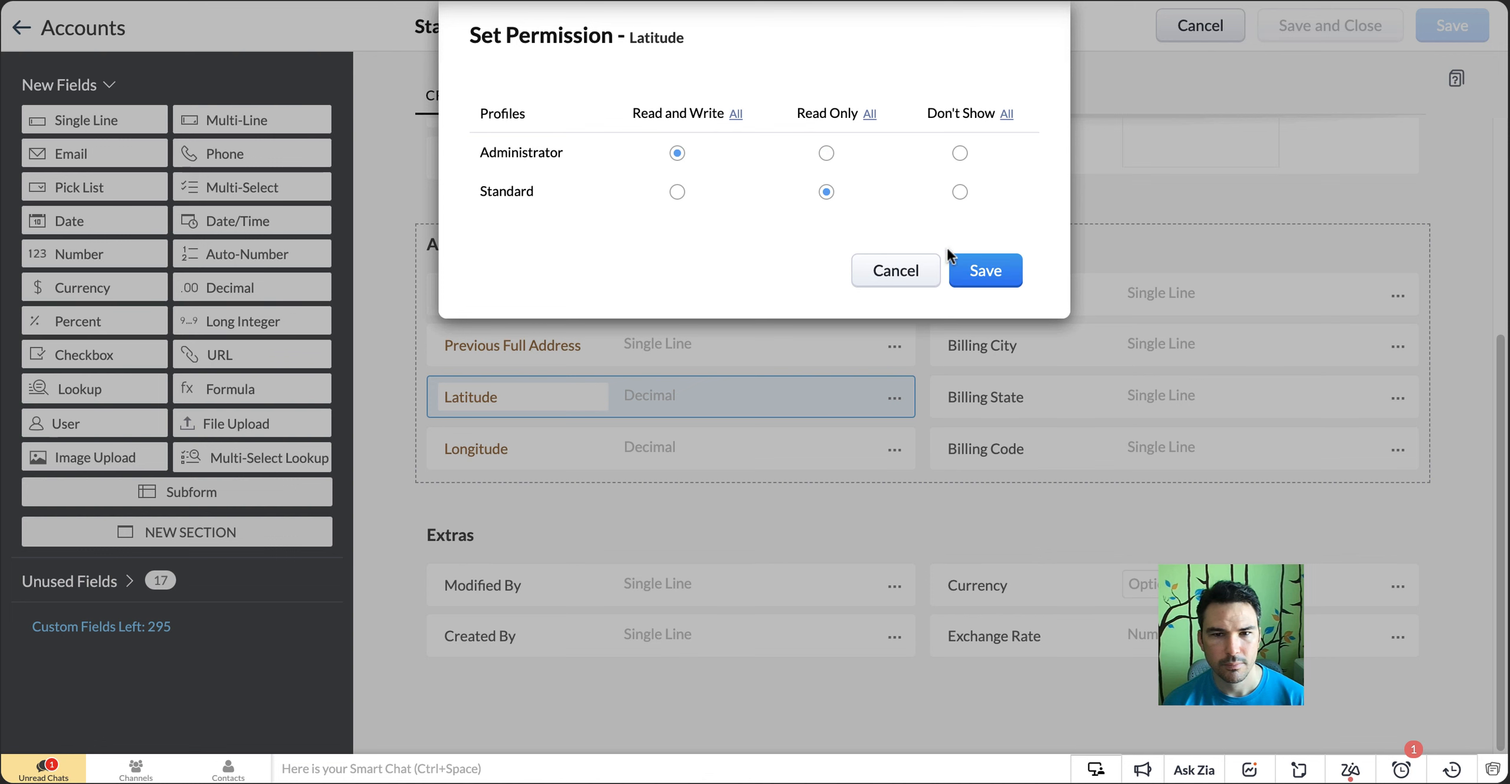
{"action": "left_click", "coordinate": [985, 271]}
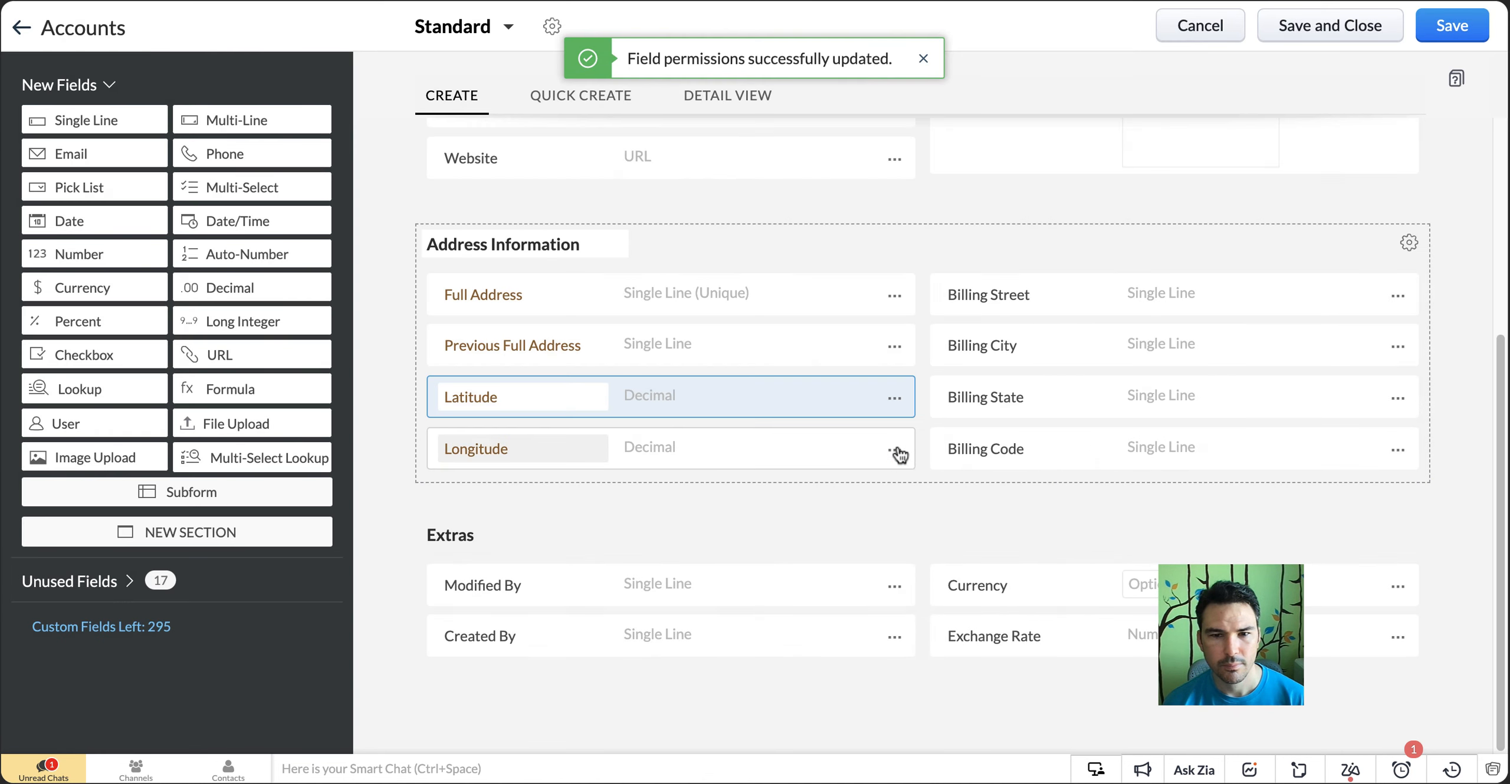
{"action": "left_click", "coordinate": [895, 451]}
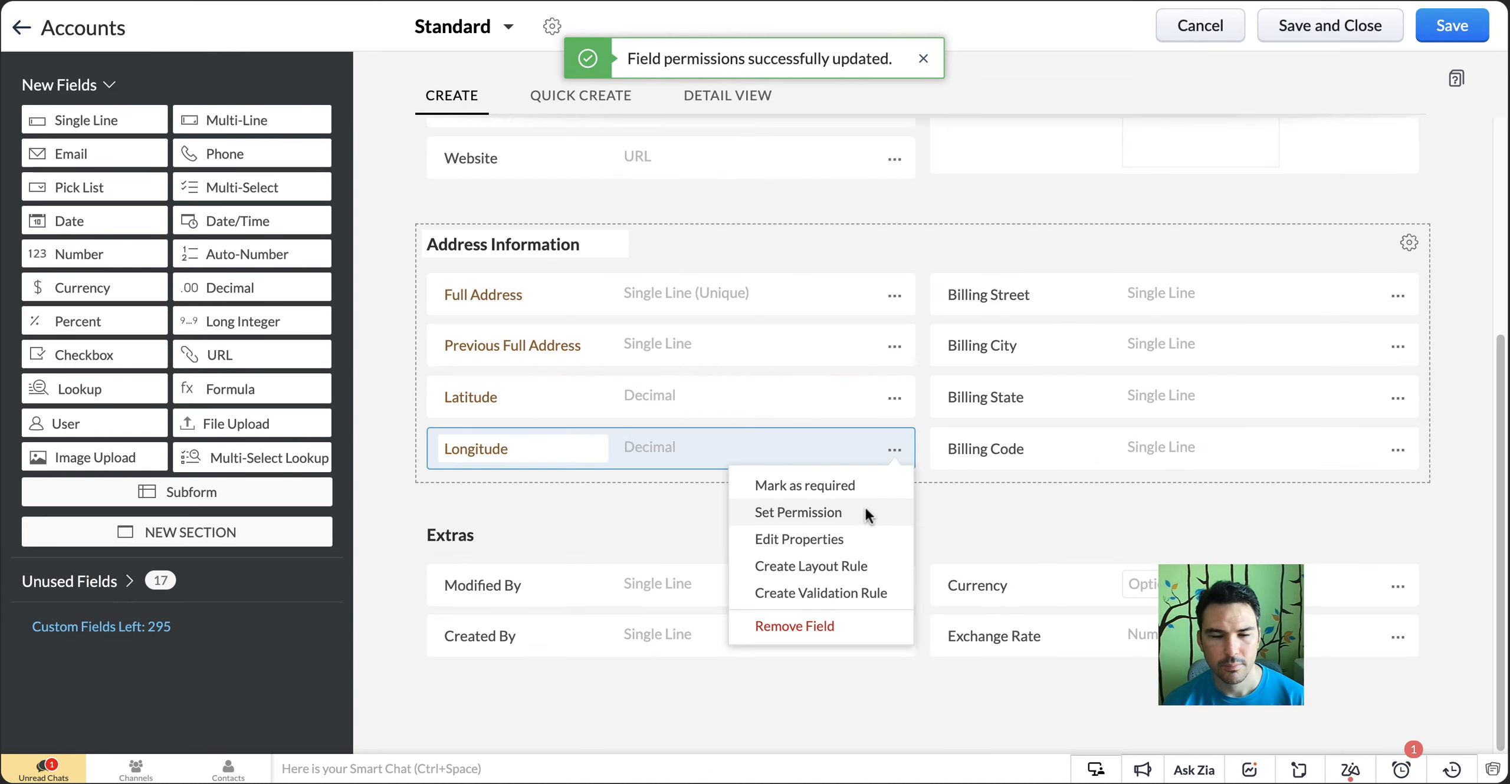
{"action": "left_click", "coordinate": [865, 510]}
{"action": "left_click", "coordinate": [678, 155]}
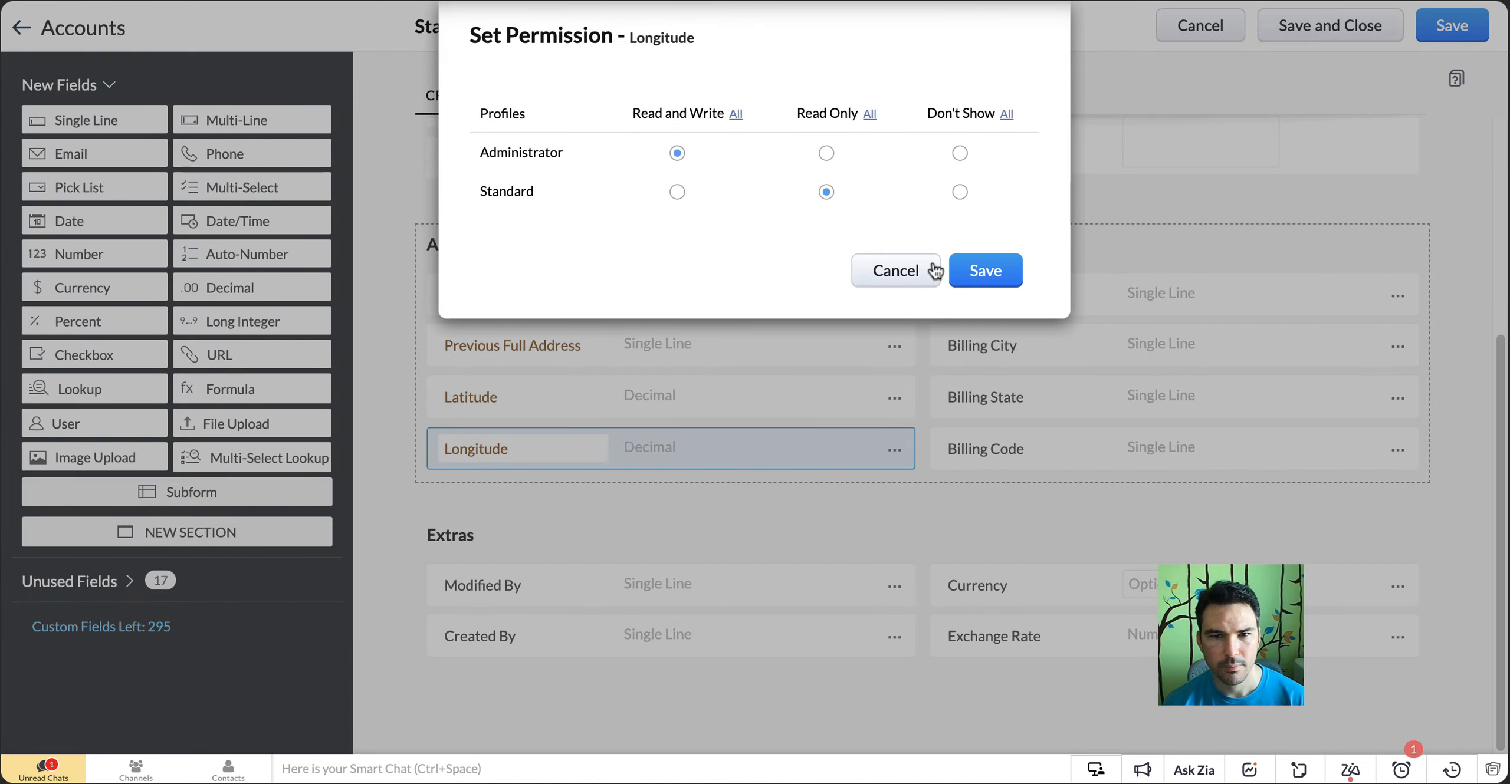
{"action": "left_click", "coordinate": [986, 271]}
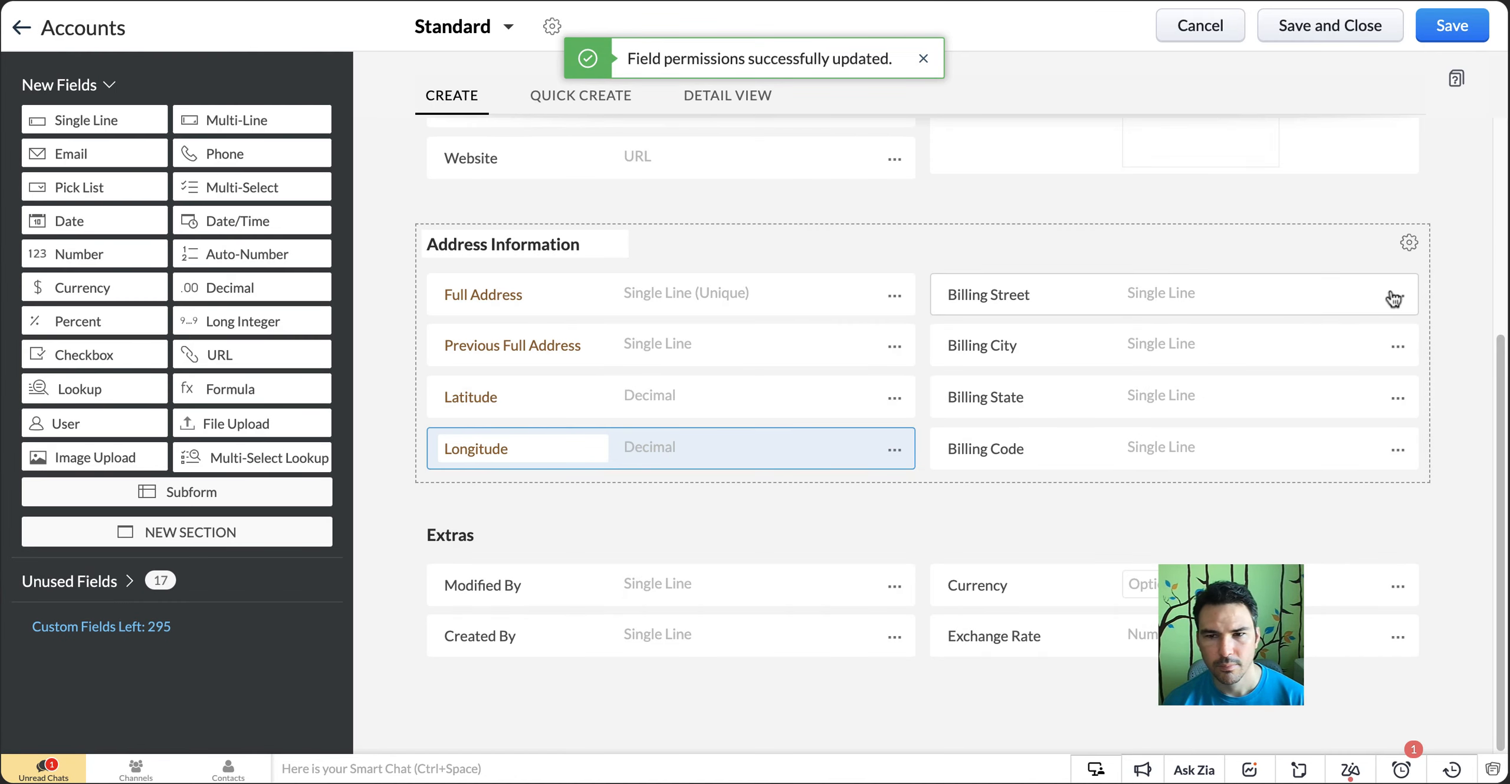
Set the Standard profile's permission to Read Only for the Billing Street and Billing City fields, saving each
{"action": "left_click", "coordinate": [1398, 296]}
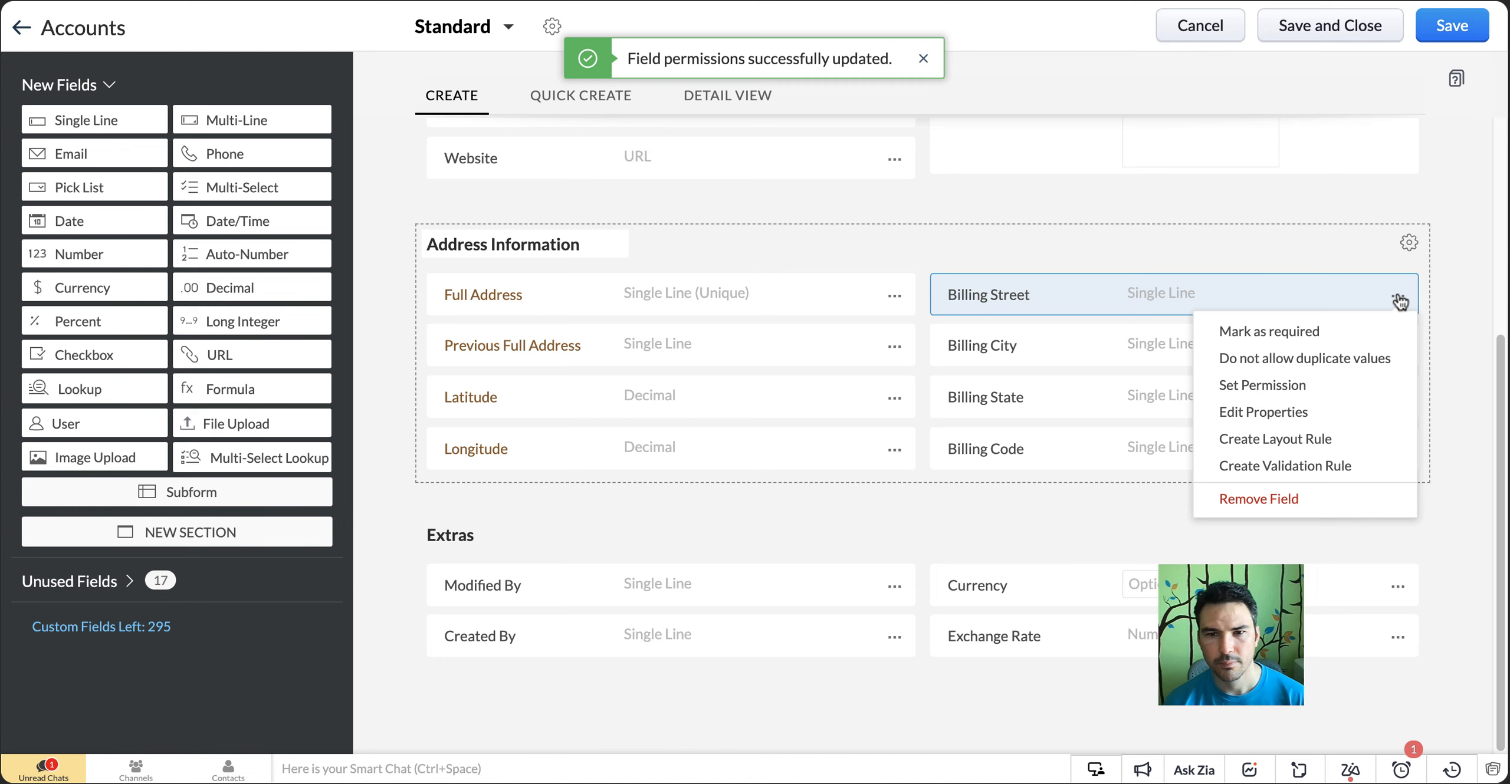
{"action": "left_click", "coordinate": [1336, 386]}
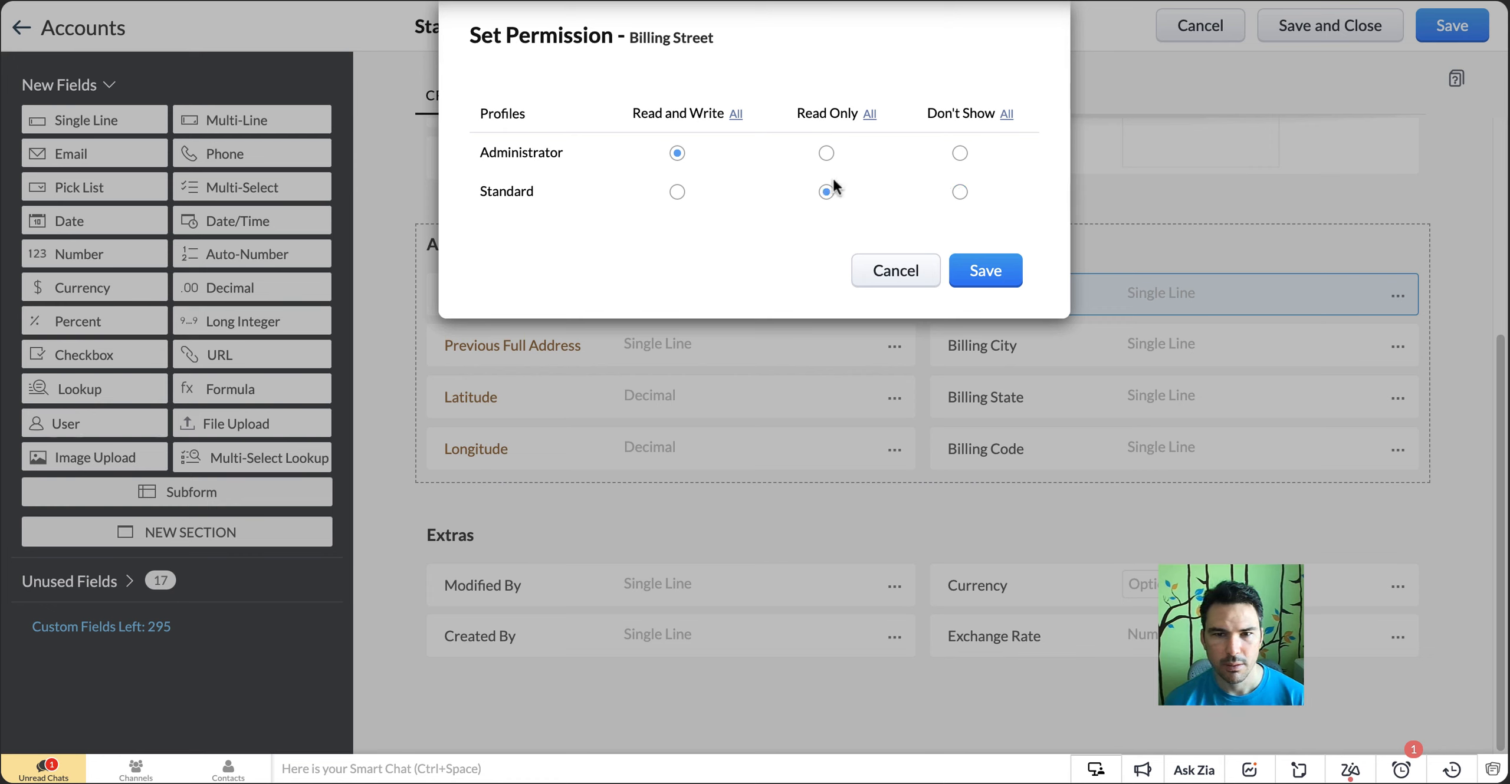
{"action": "left_click", "coordinate": [965, 276]}
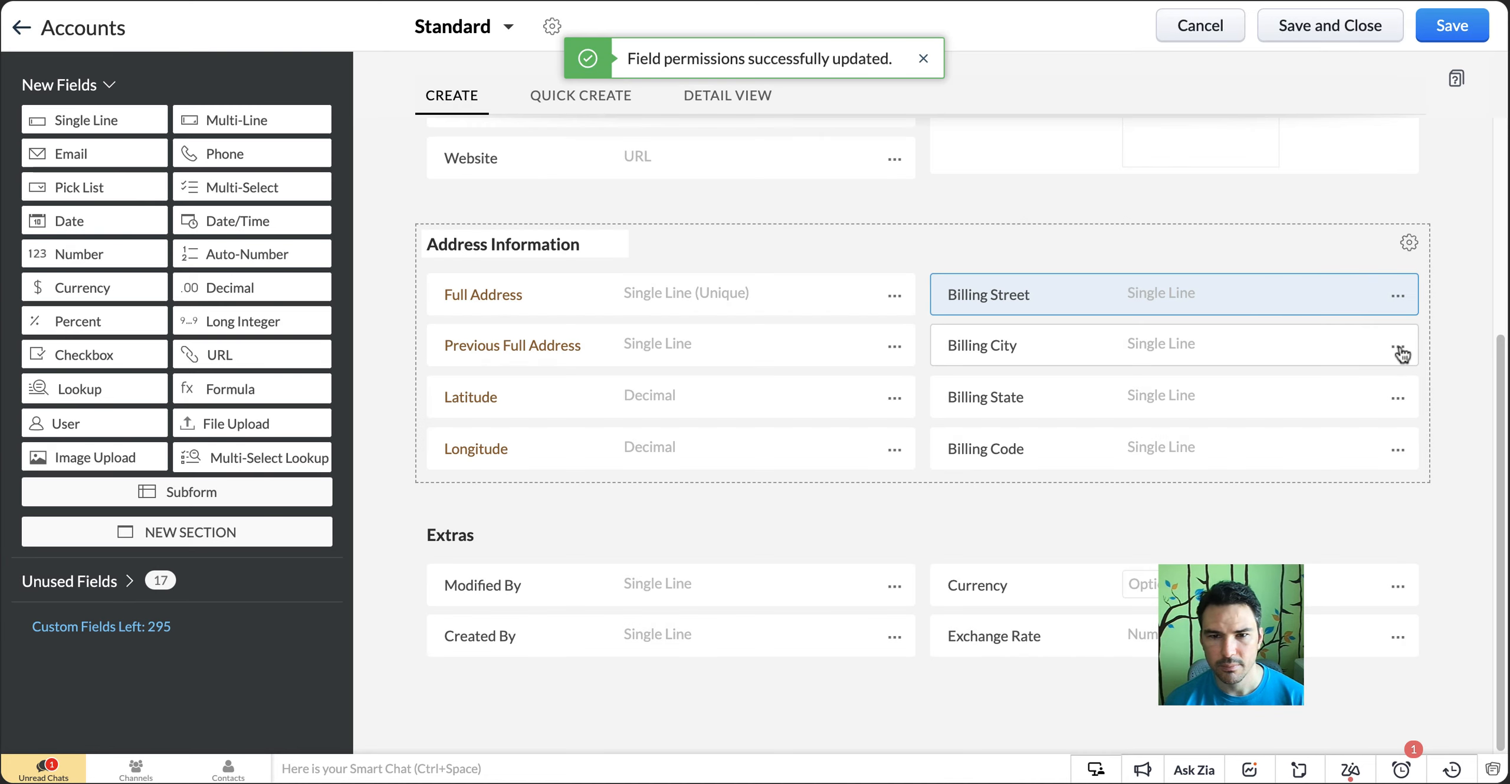
{"action": "left_click", "coordinate": [1400, 353]}
{"action": "left_click", "coordinate": [1398, 358]}
{"action": "left_click", "coordinate": [1398, 353]}
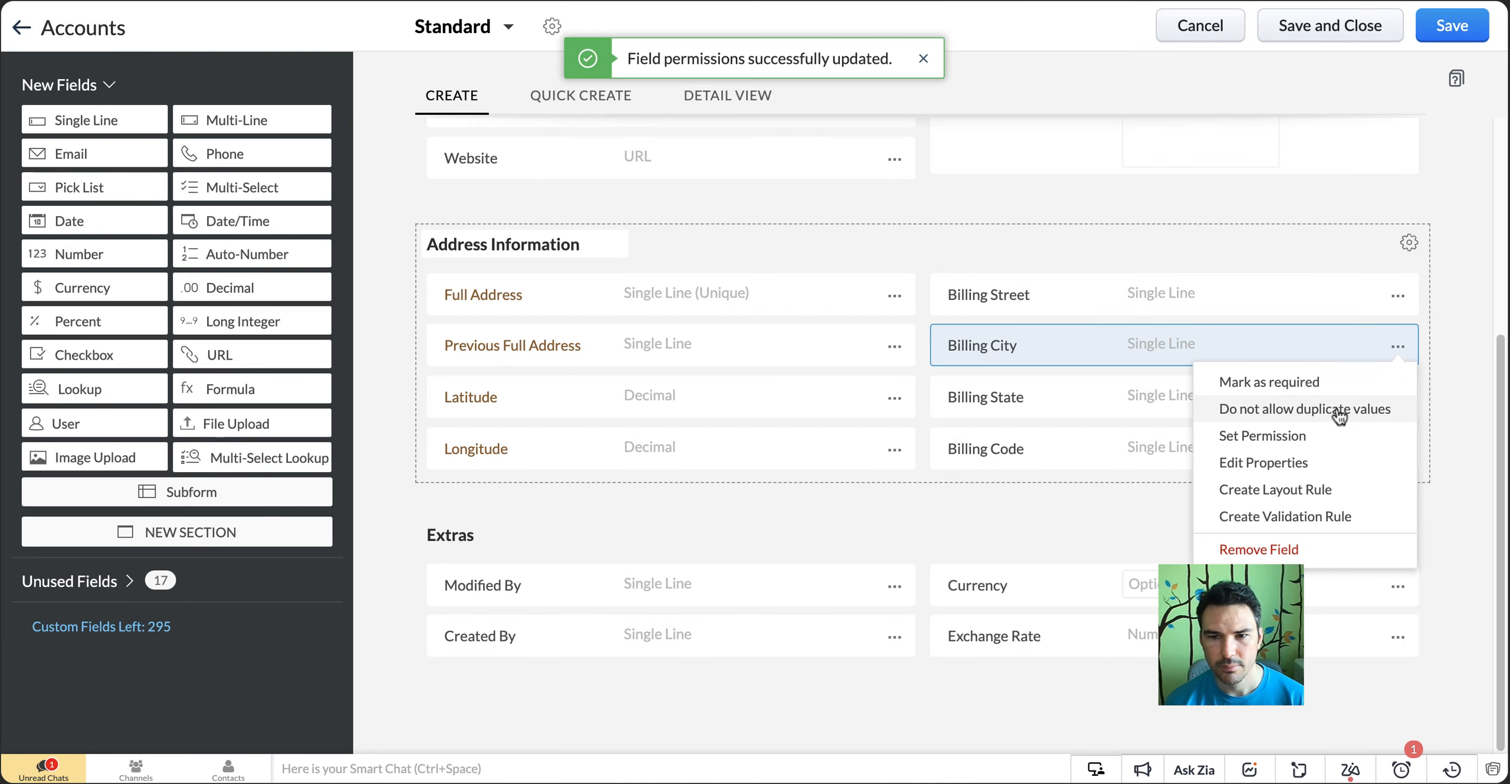
{"action": "left_click", "coordinate": [1233, 435]}
{"action": "left_click", "coordinate": [825, 192]}
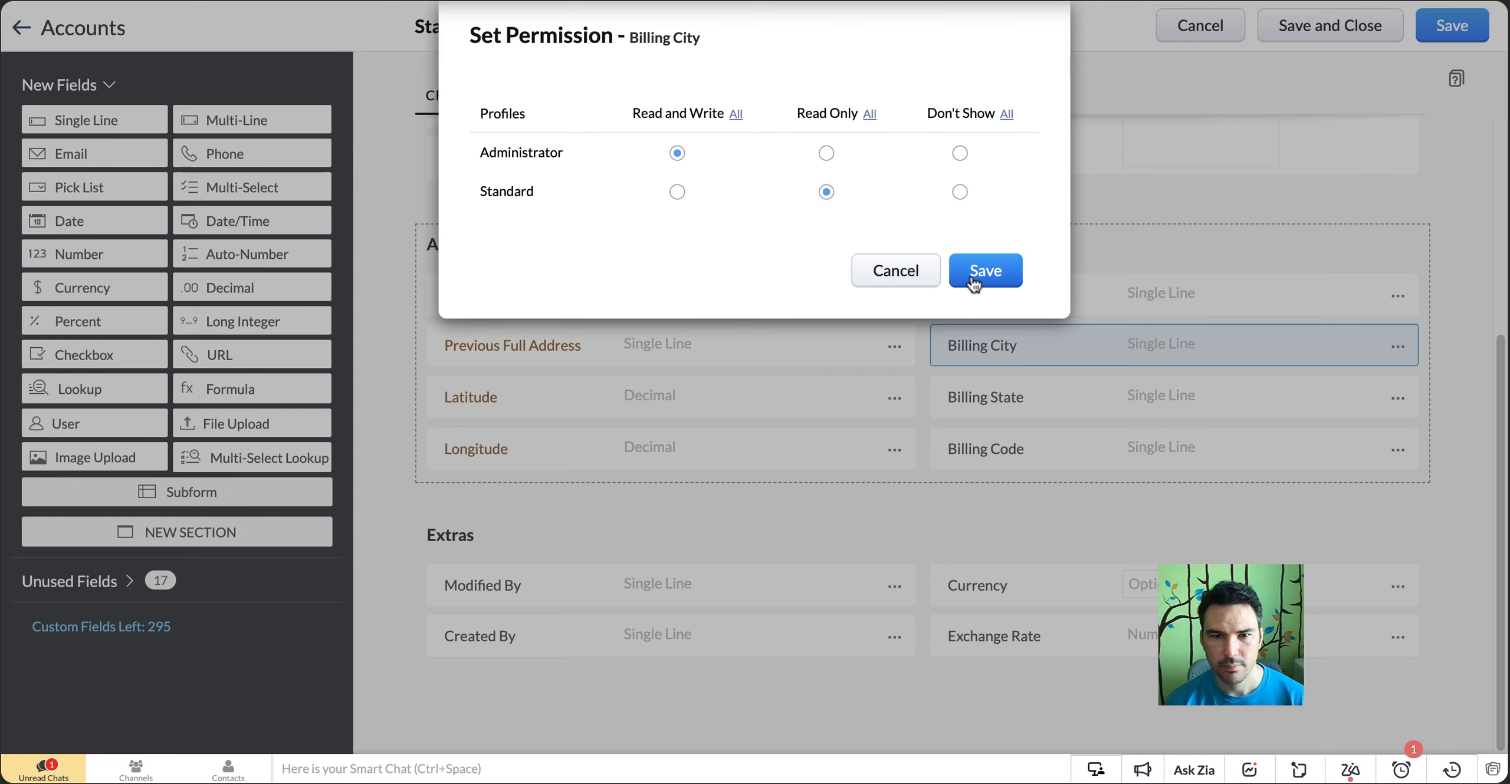
{"action": "left_click", "coordinate": [979, 272]}
Set the Standard profile's permission to Read Only for the Billing State and Billing Code fields, saving each
{"action": "left_click", "coordinate": [1398, 399]}
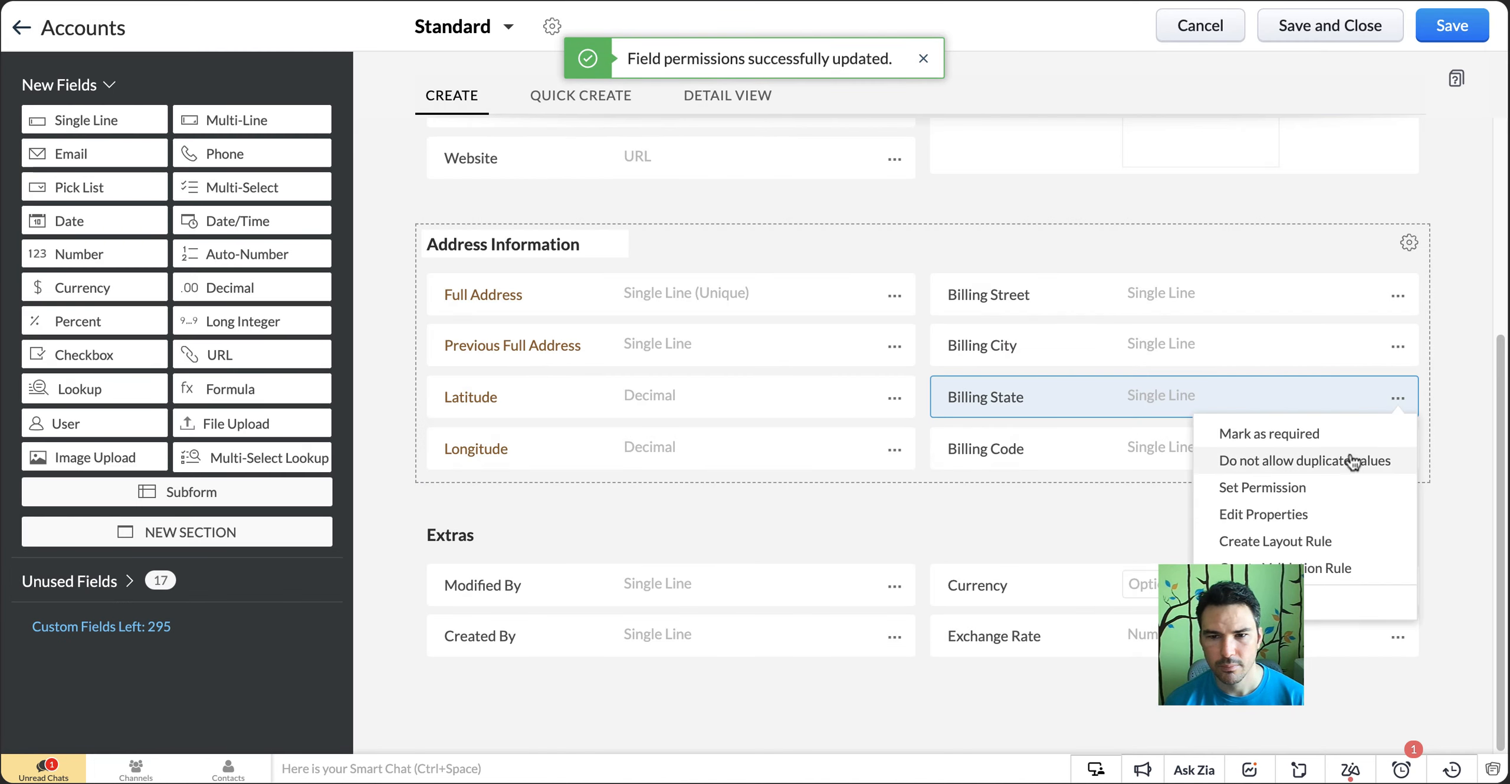
{"action": "left_click", "coordinate": [1345, 485]}
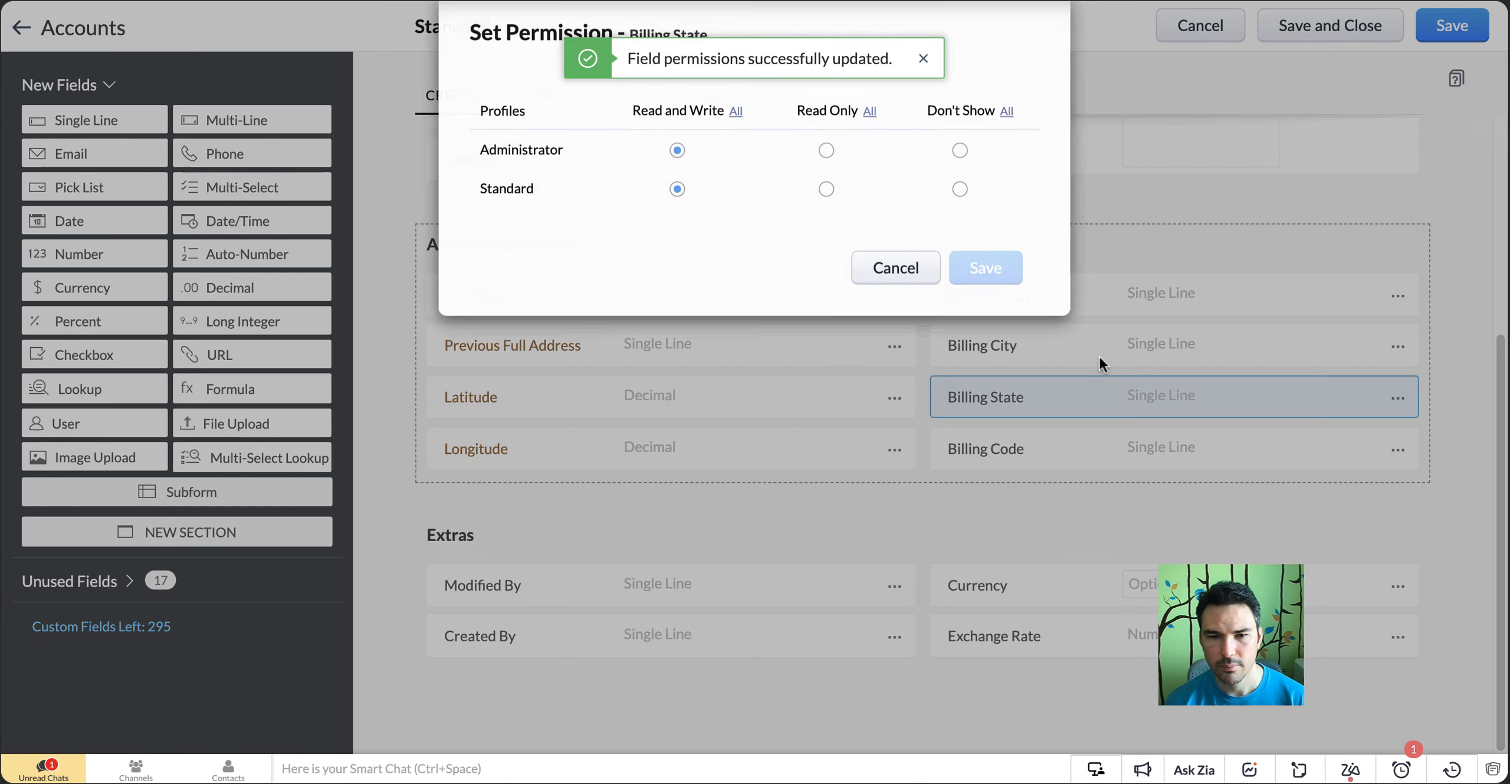
{"action": "left_click", "coordinate": [826, 192]}
{"action": "left_click", "coordinate": [979, 270]}
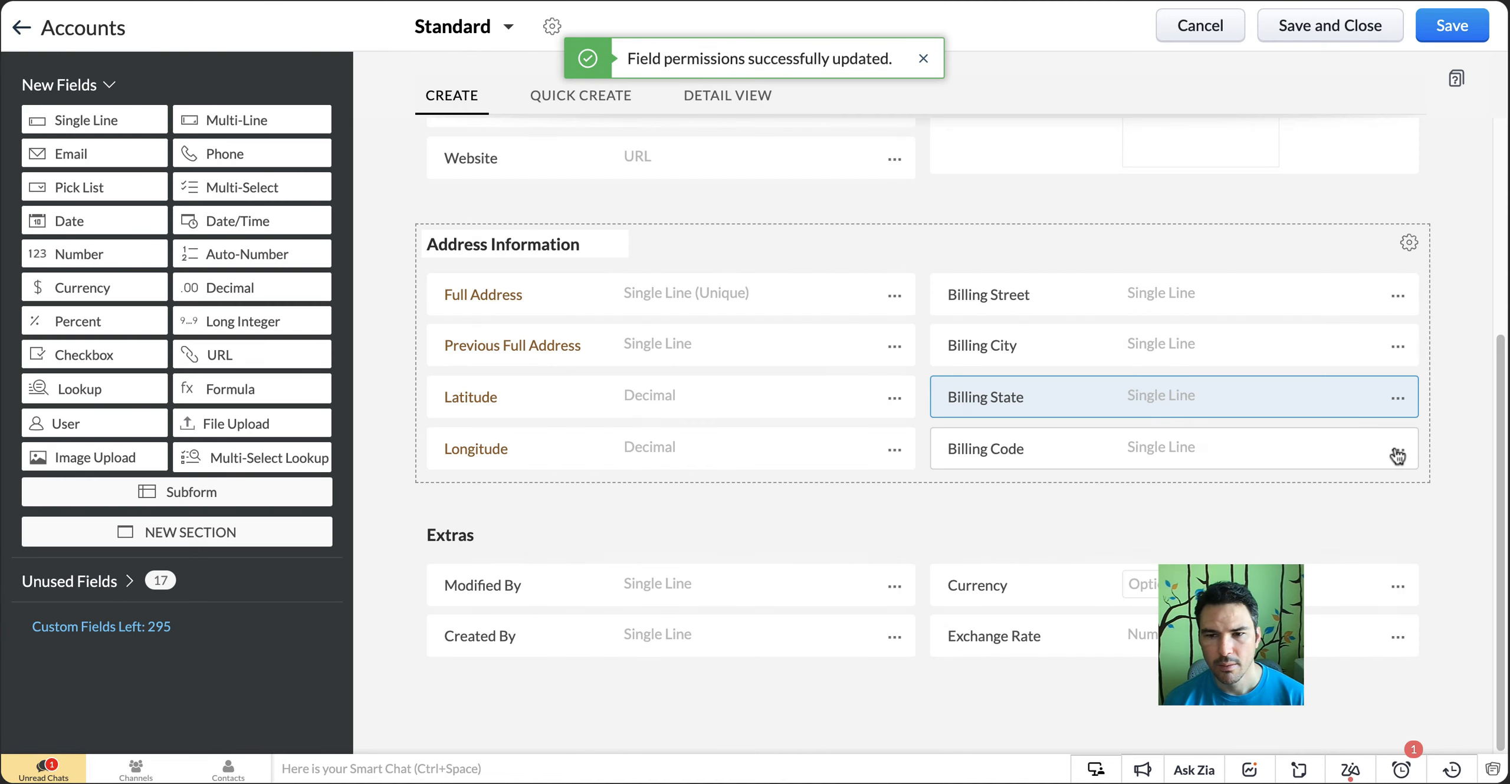
{"action": "left_click", "coordinate": [1398, 451]}
{"action": "left_click", "coordinate": [1276, 541]}
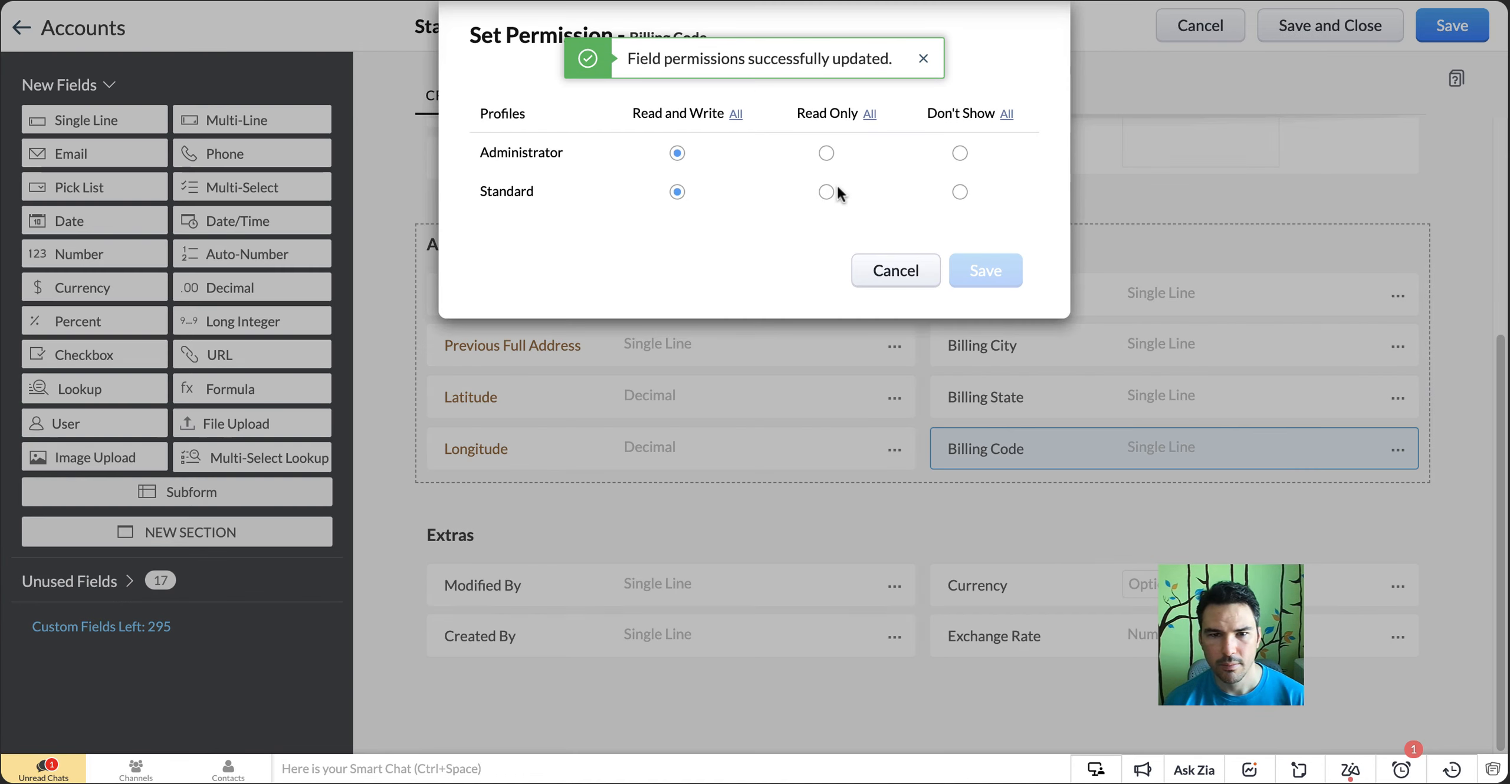
{"action": "left_click", "coordinate": [826, 192]}
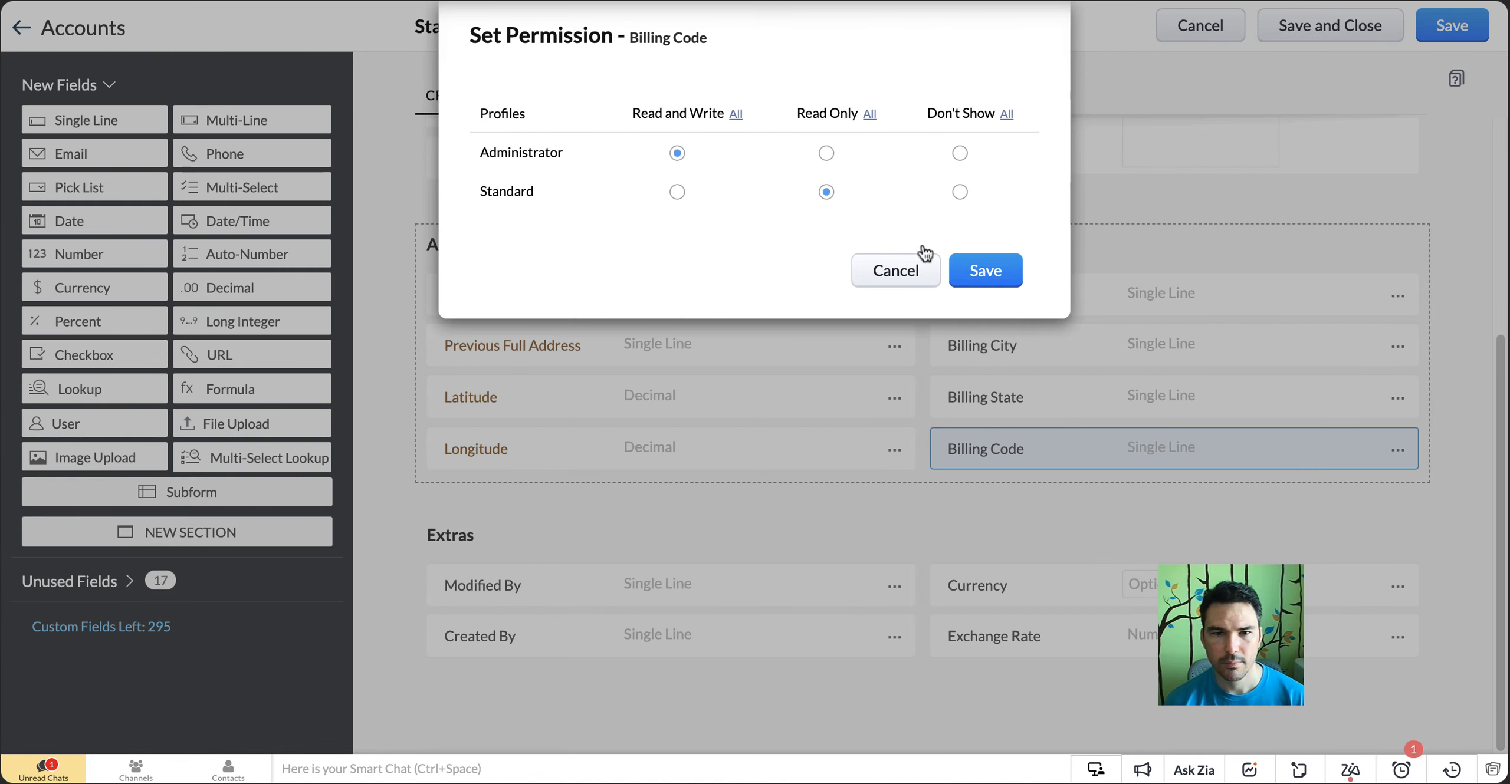
{"action": "left_click", "coordinate": [965, 276]}
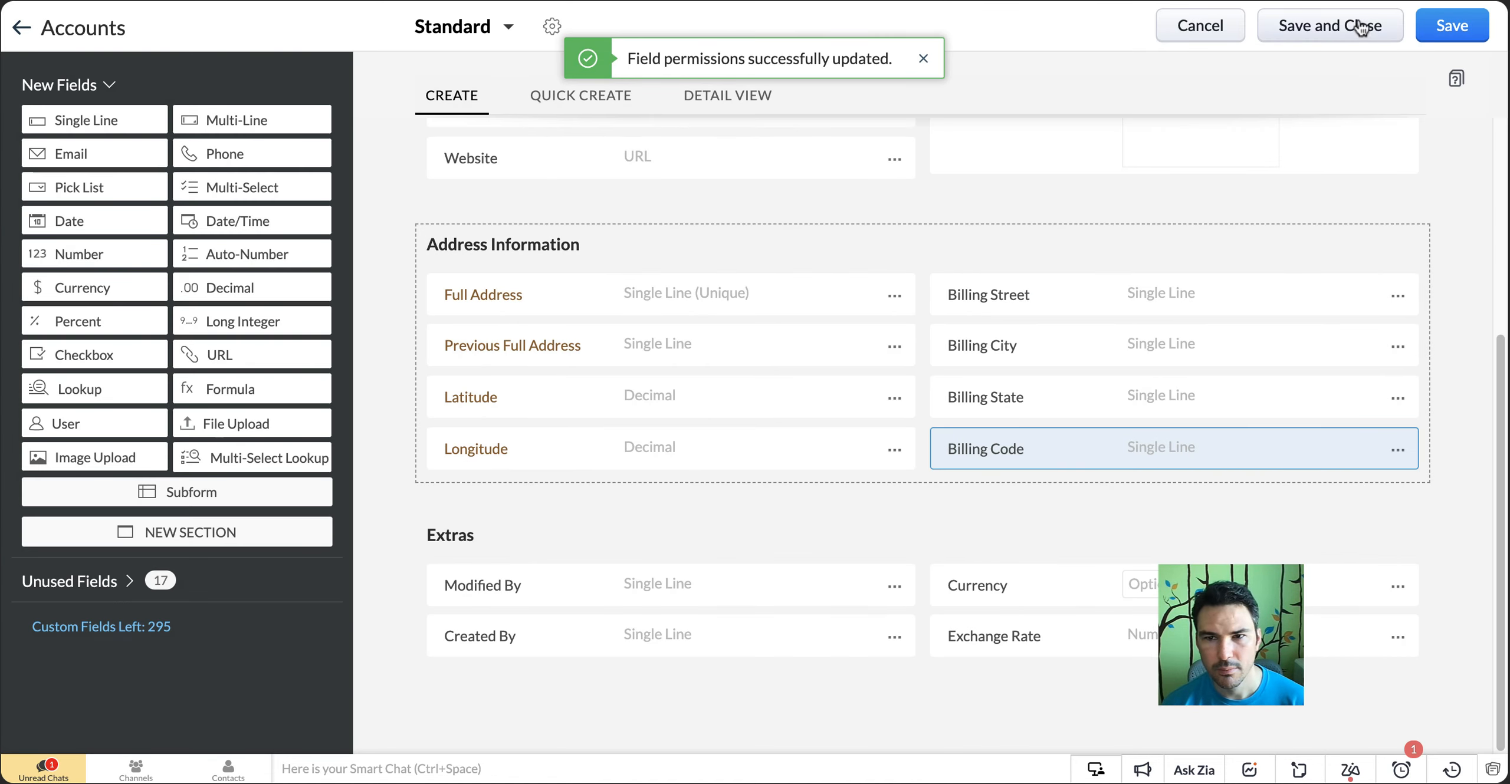
Save and close the Accounts layout, and open the converted lead's account for editing from the Accounts module
{"action": "left_click", "coordinate": [1314, 27]}
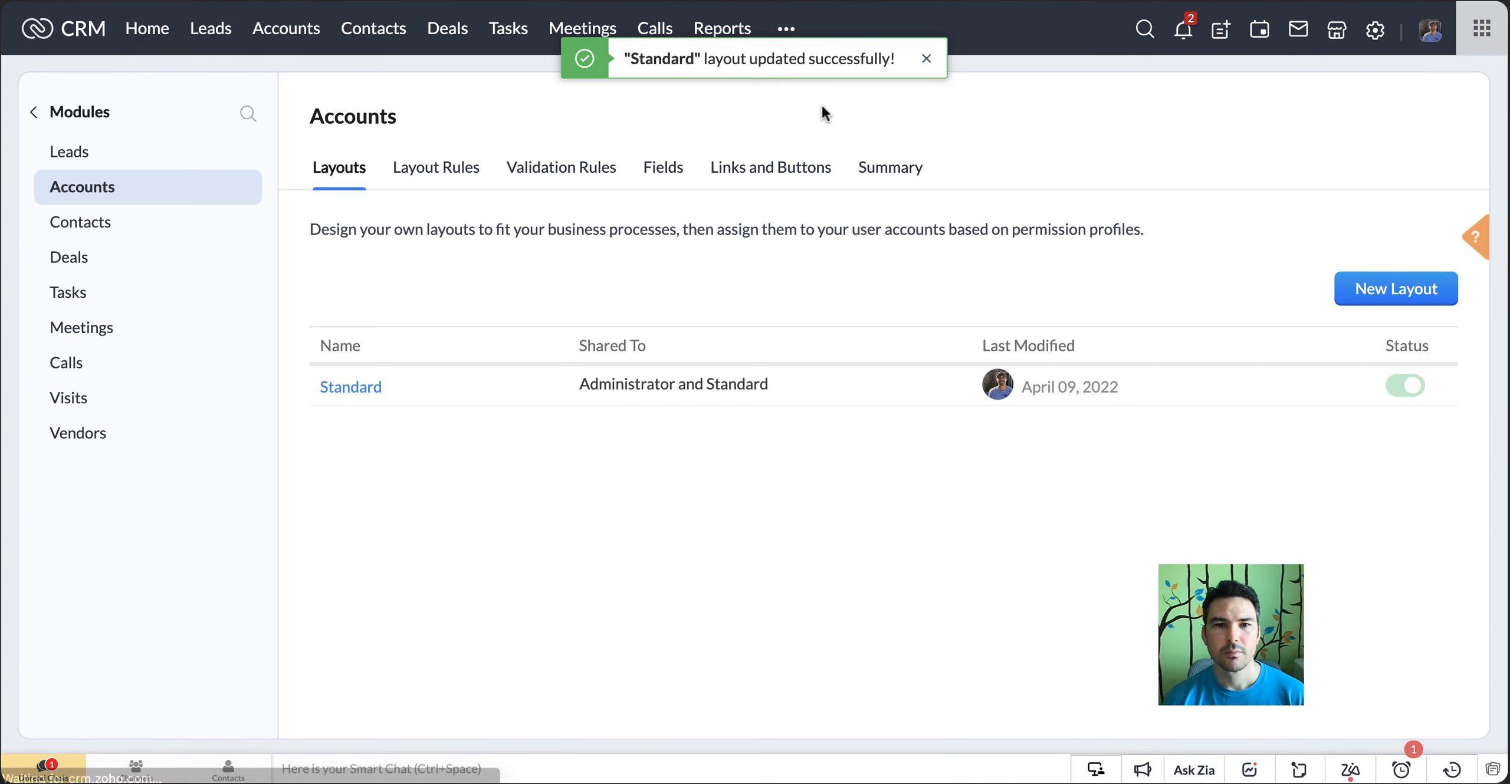
{"action": "left_click", "coordinate": [288, 33]}
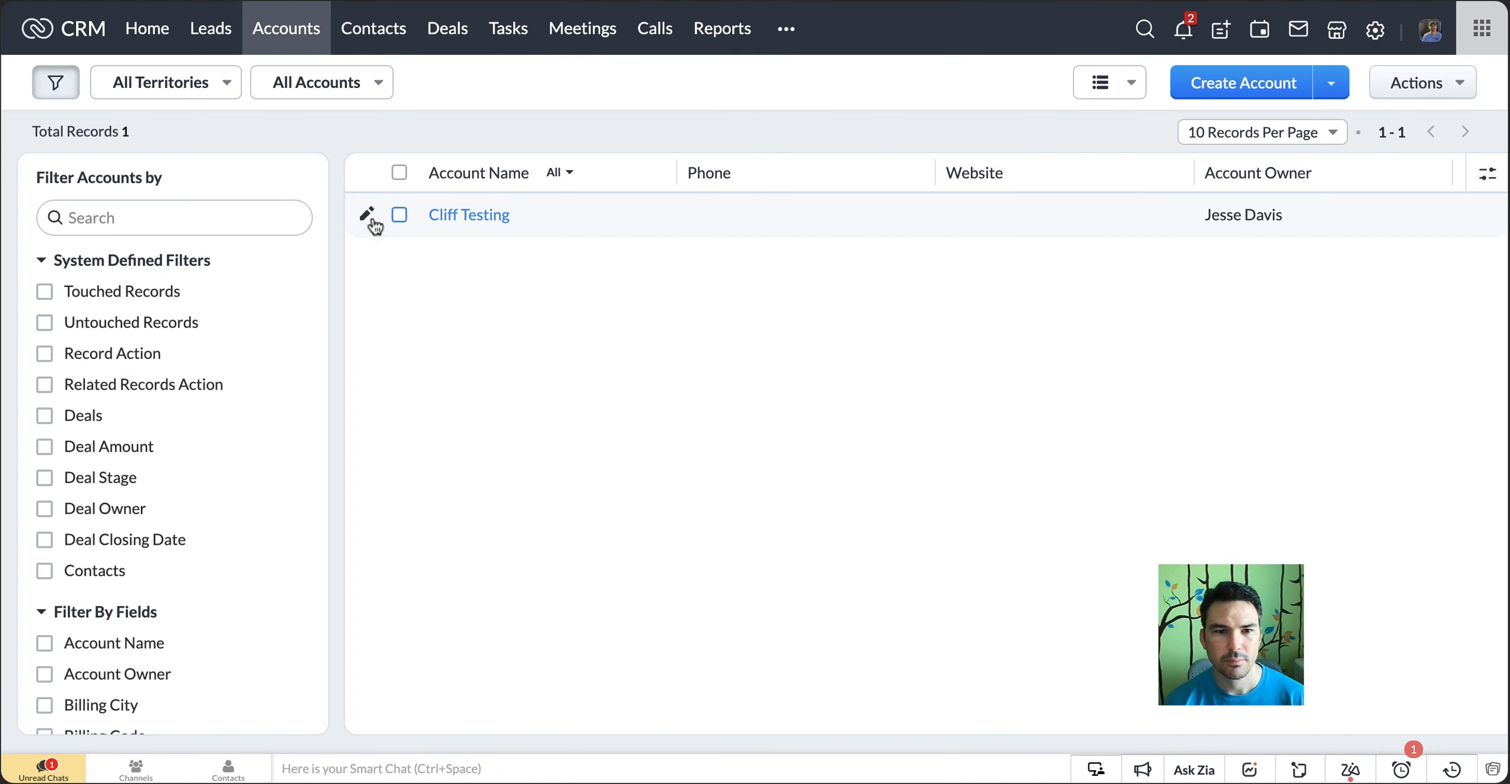
{"action": "left_click", "coordinate": [364, 217]}
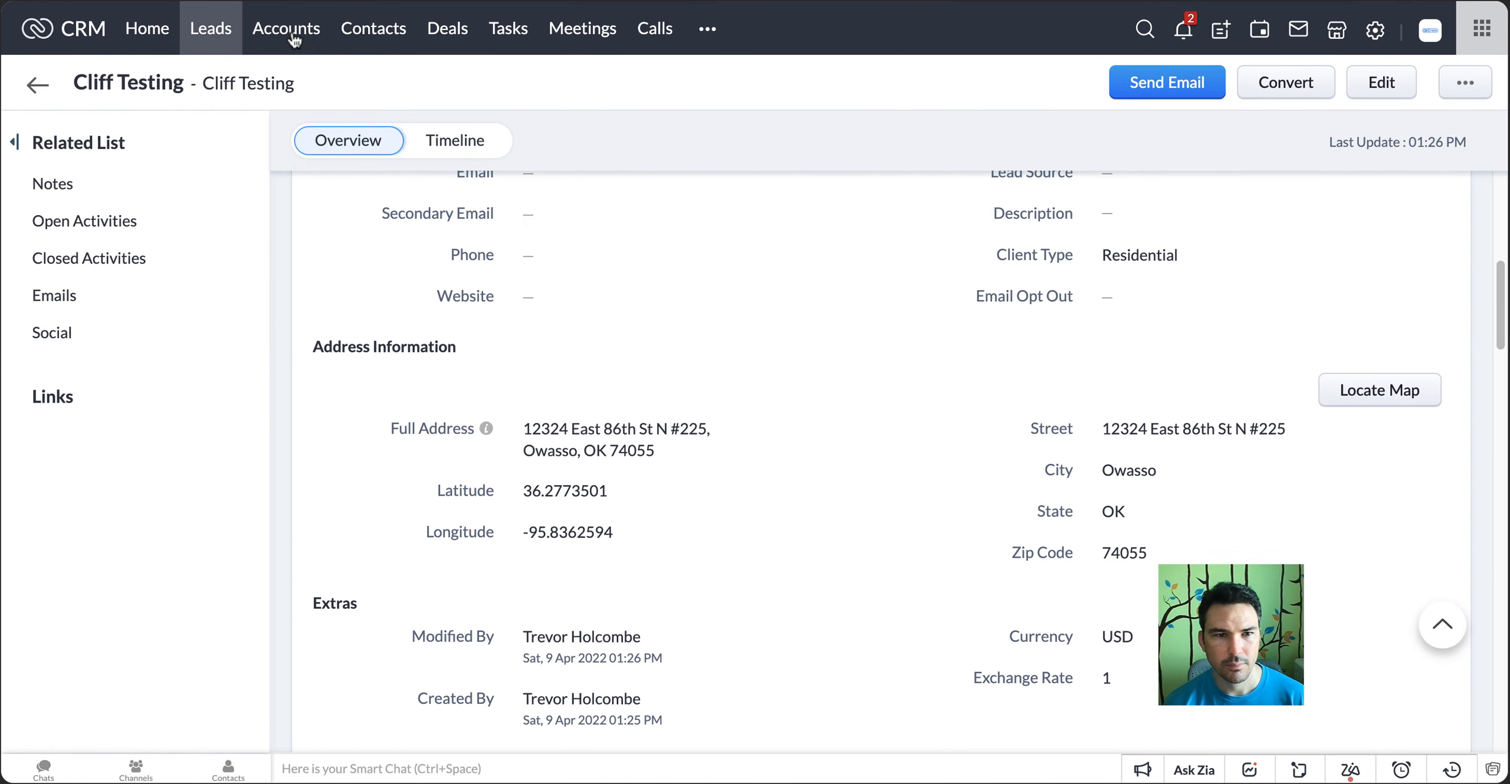
In the other CRM session, open the converted lead's account and check whether its Address Information fields are editable, cancelling the Full Address edit
{"action": "left_click", "coordinate": [295, 34]}
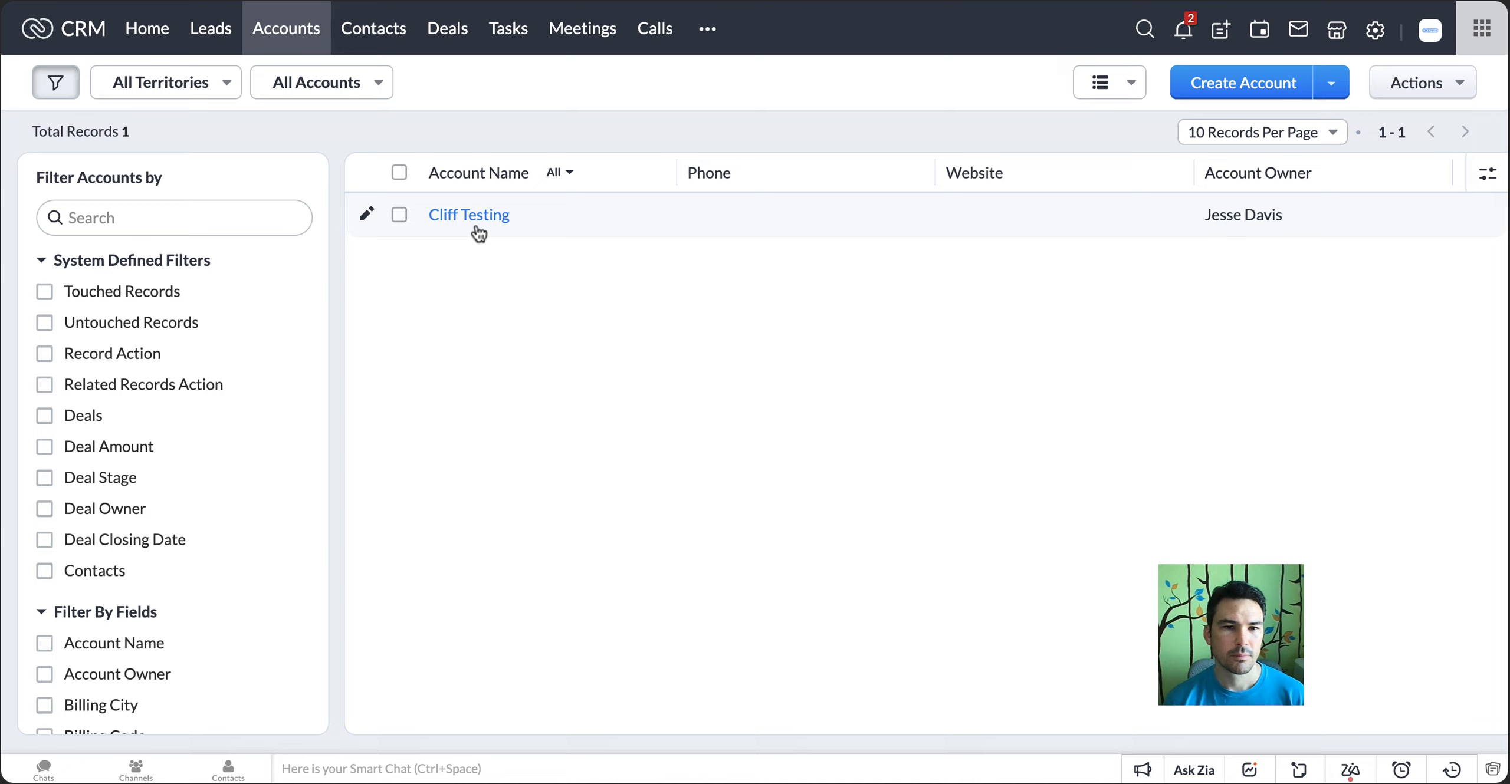
{"action": "left_click", "coordinate": [476, 217]}
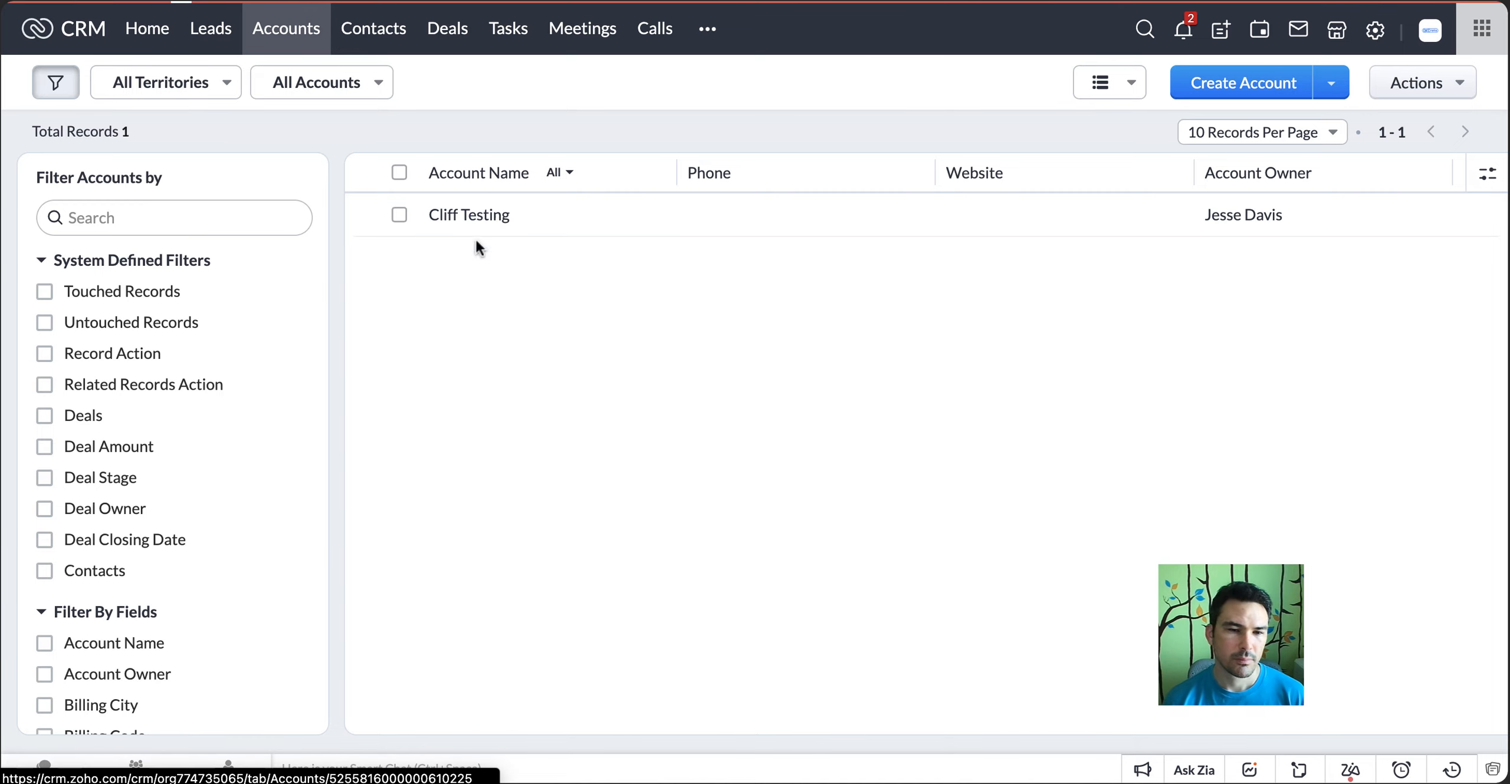
{"action": "scroll", "coordinate": [1136, 380], "scroll_direction": "down", "scroll_amount": 8}
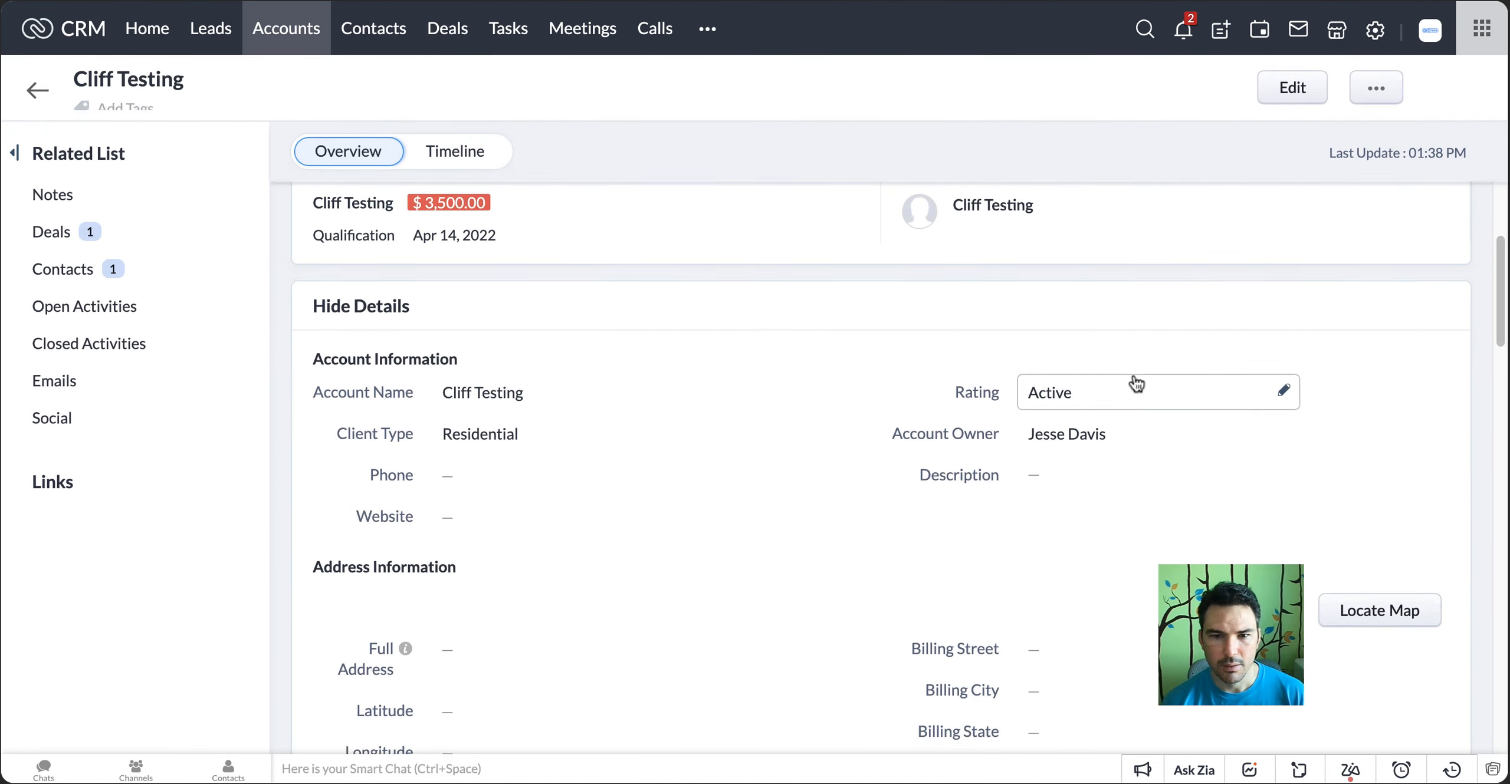
{"action": "scroll", "coordinate": [1133, 376], "scroll_direction": "down", "scroll_amount": 3}
{"action": "scroll", "coordinate": [1133, 376], "scroll_direction": "up", "scroll_amount": 3}
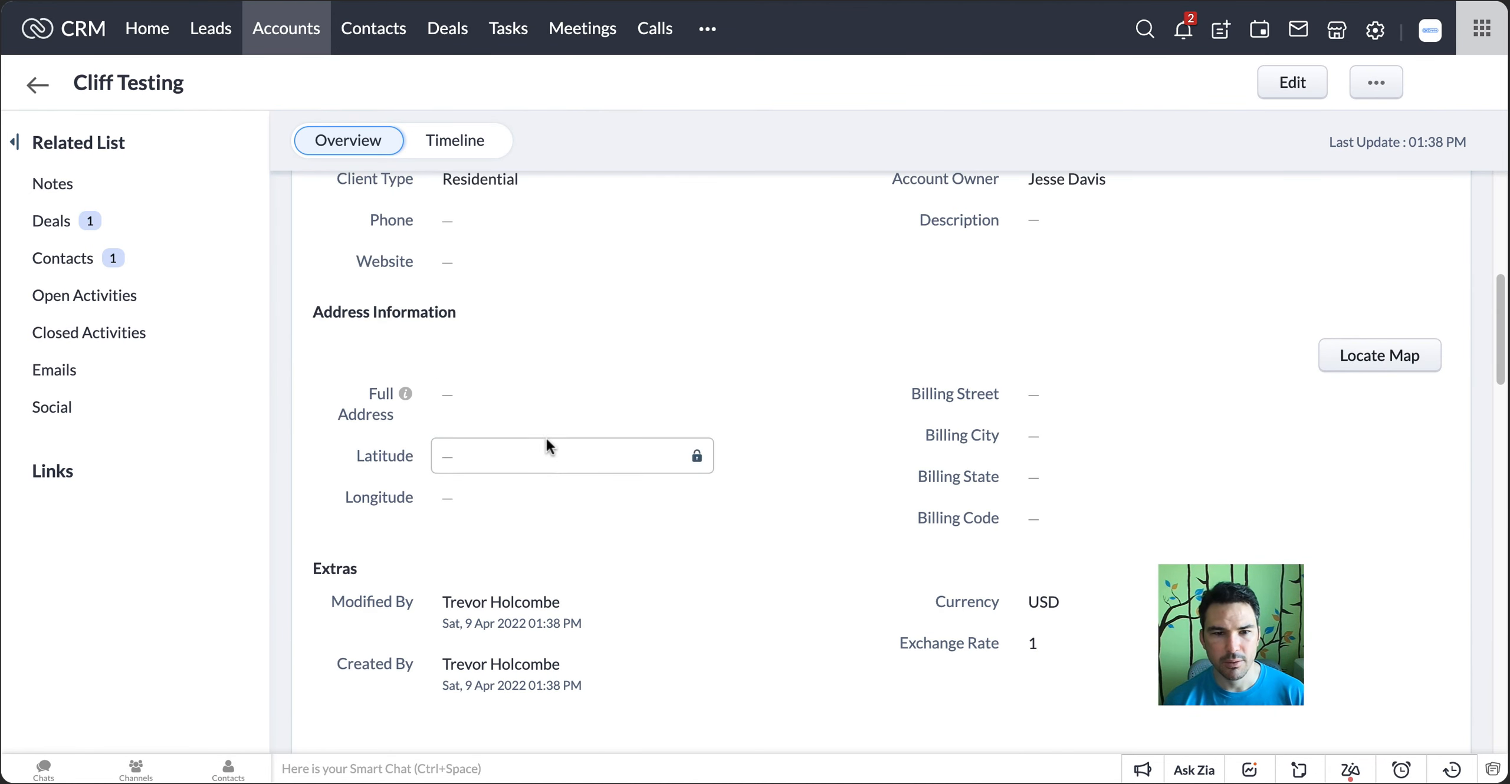
{"action": "left_click", "coordinate": [446, 401]}
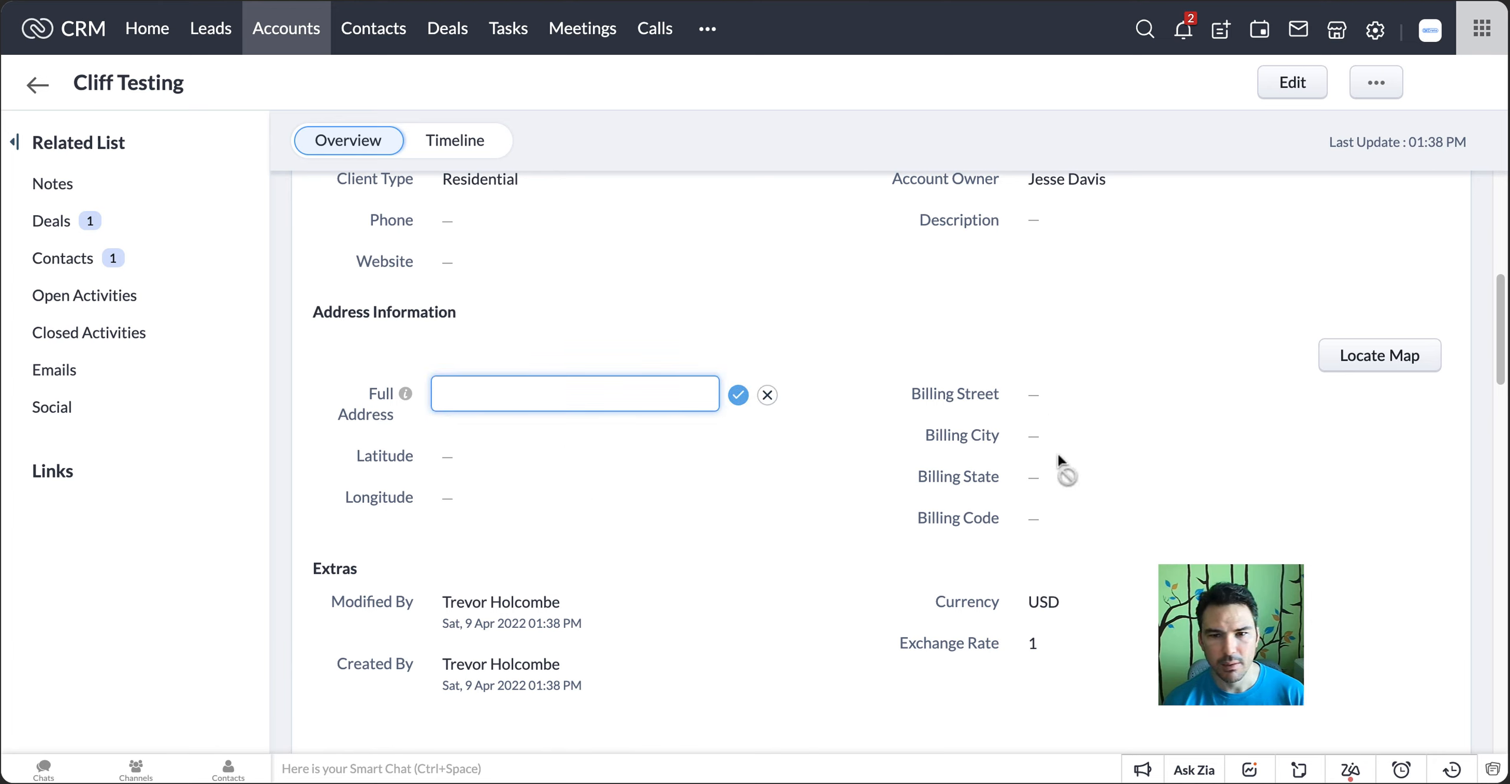
{"action": "left_click", "coordinate": [767, 395]}
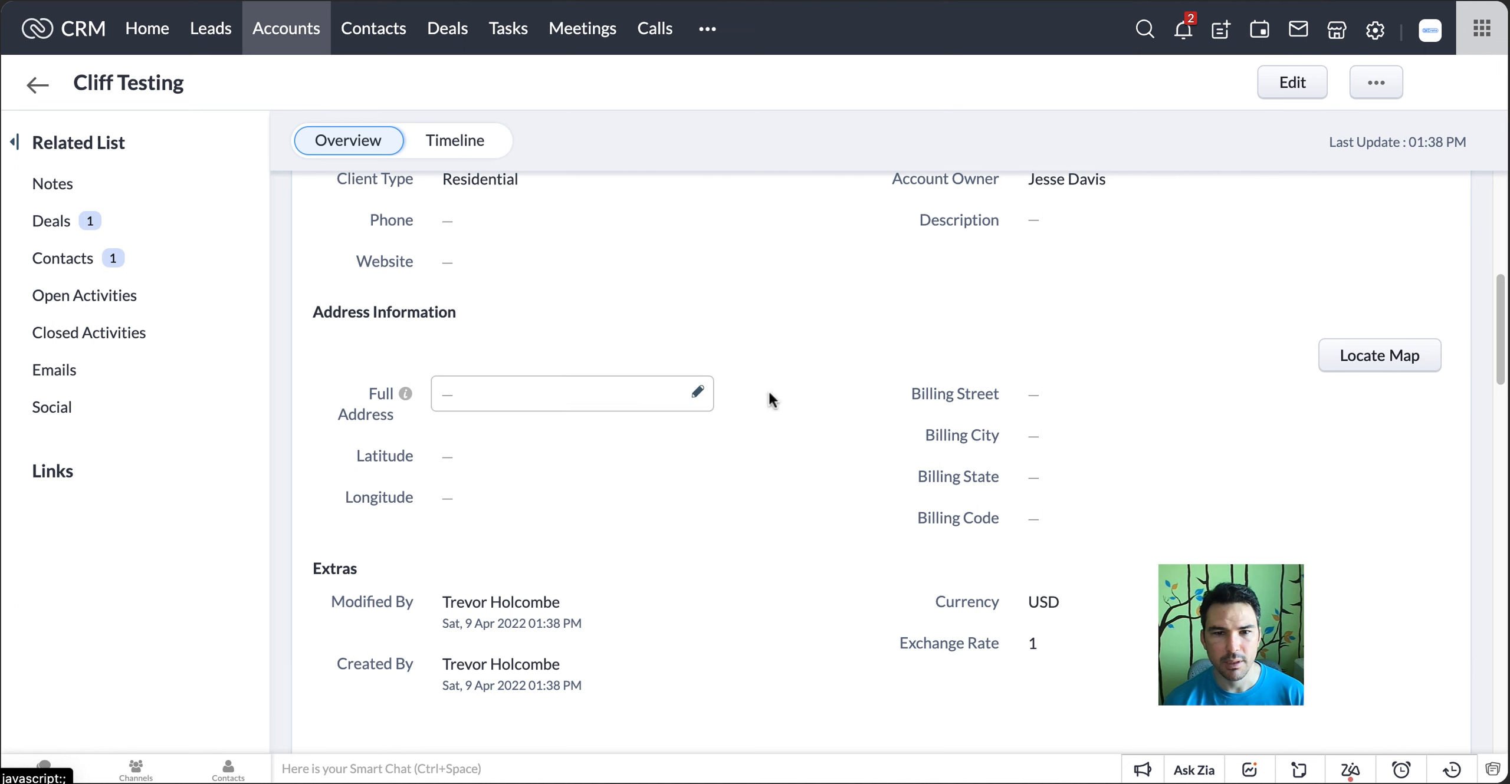
Open the account's related deal for editing, examine its Full Address, Latitude and Longitude fields, and return to the account unsaved
{"action": "left_click", "coordinate": [59, 227]}
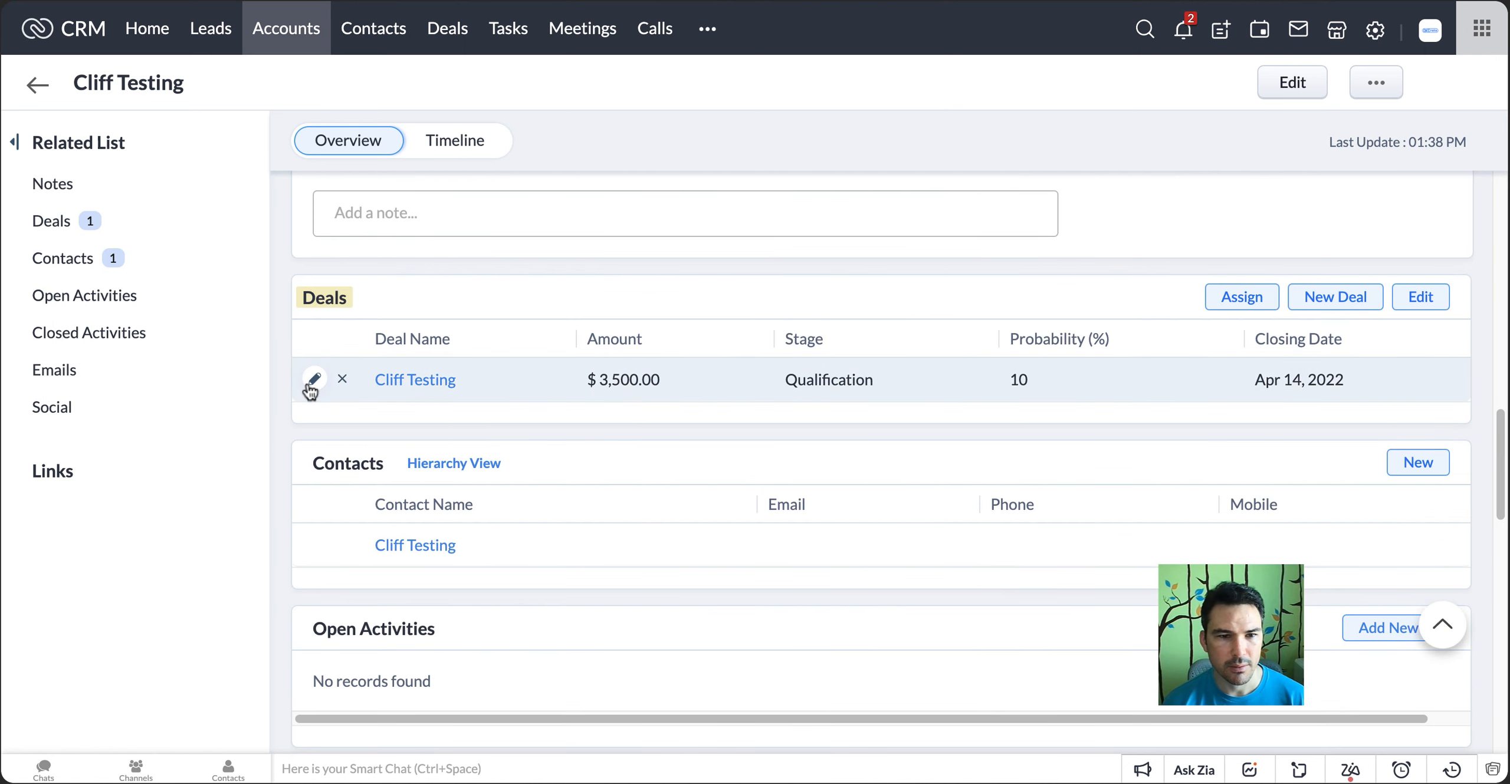
{"action": "left_click", "coordinate": [308, 385]}
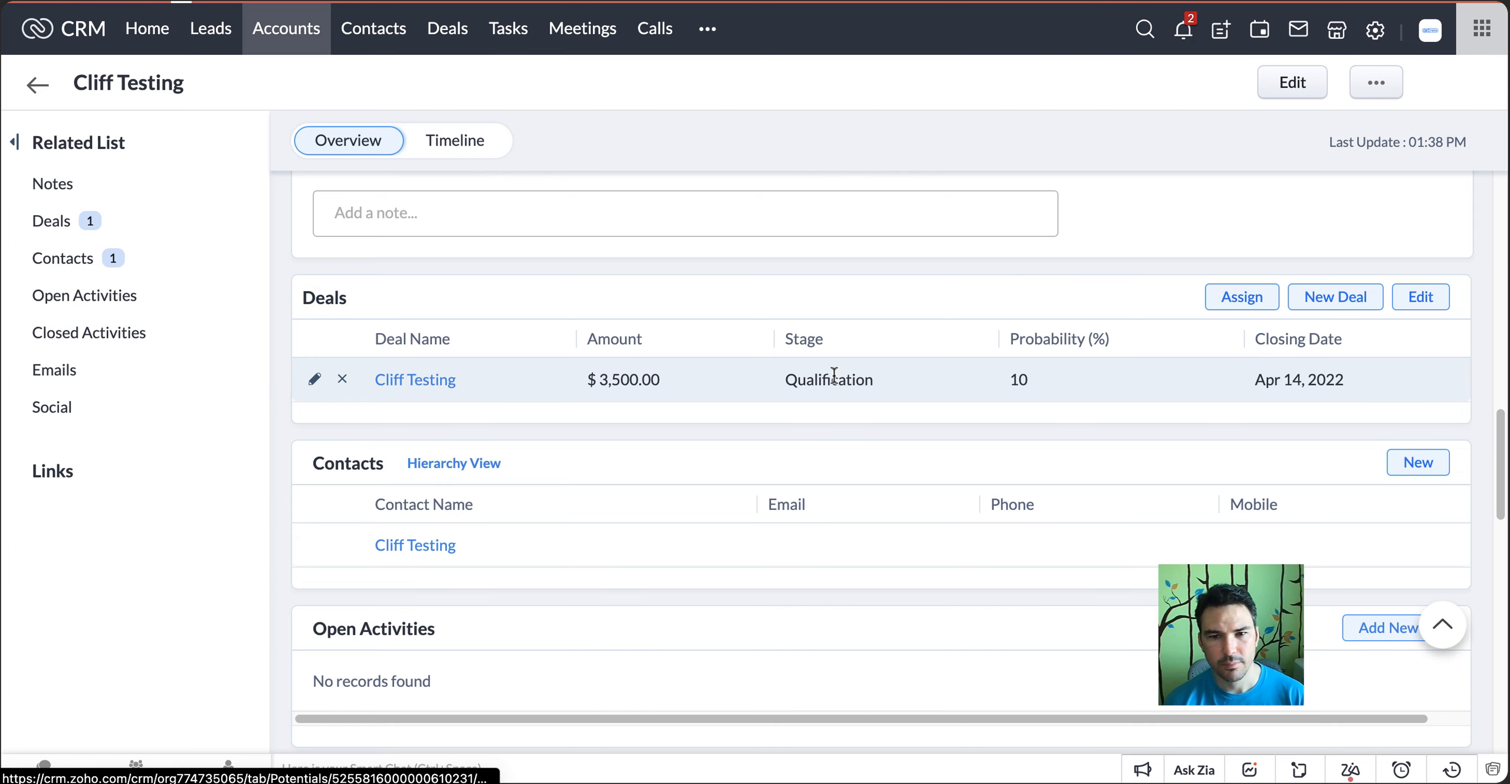
{"action": "scroll", "coordinate": [830, 373], "scroll_direction": "down", "scroll_amount": 3}
{"action": "scroll", "coordinate": [824, 383], "scroll_direction": "down", "scroll_amount": 5}
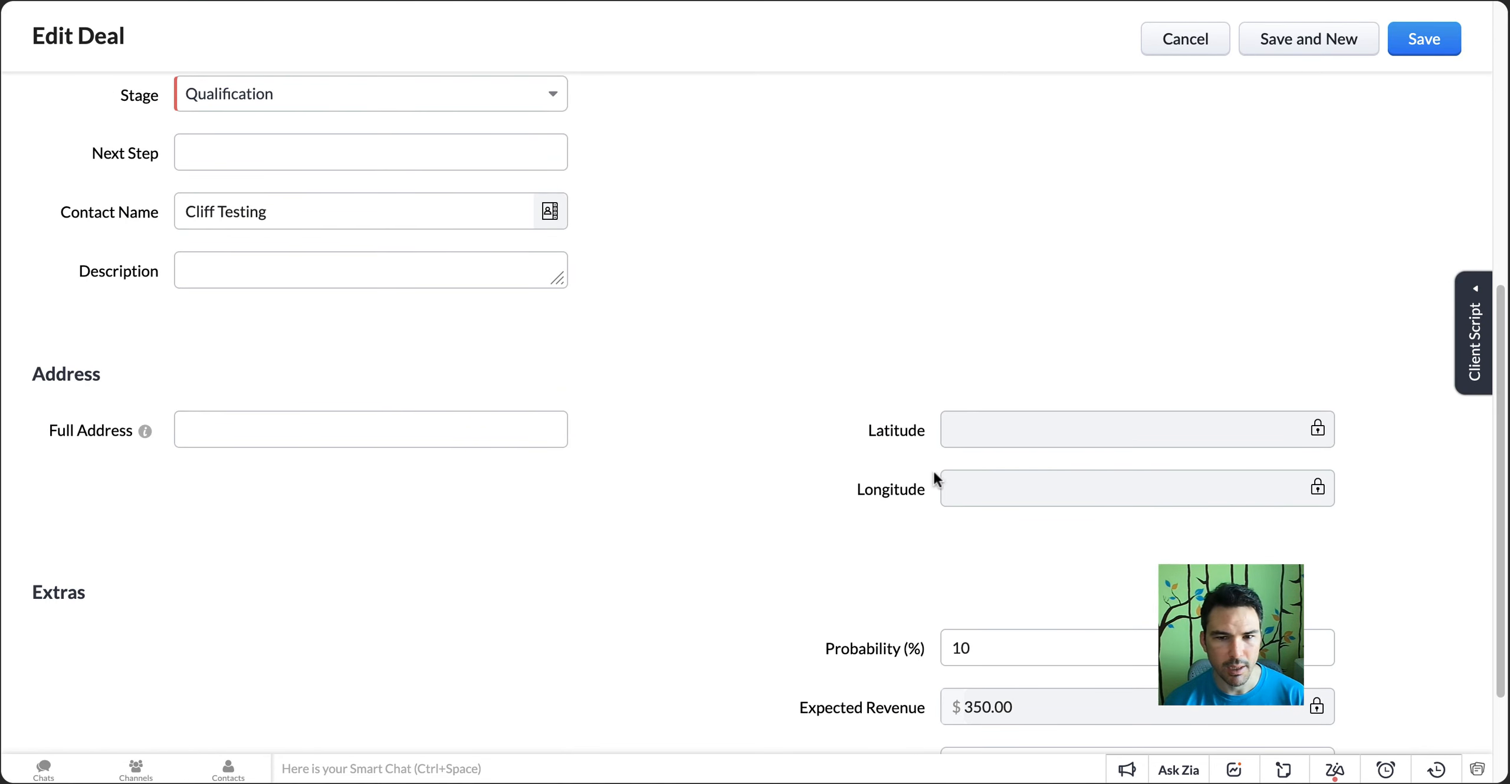
{"action": "triple_click", "coordinate": [1103, 496]}
{"action": "key", "text": "alt+Left"}
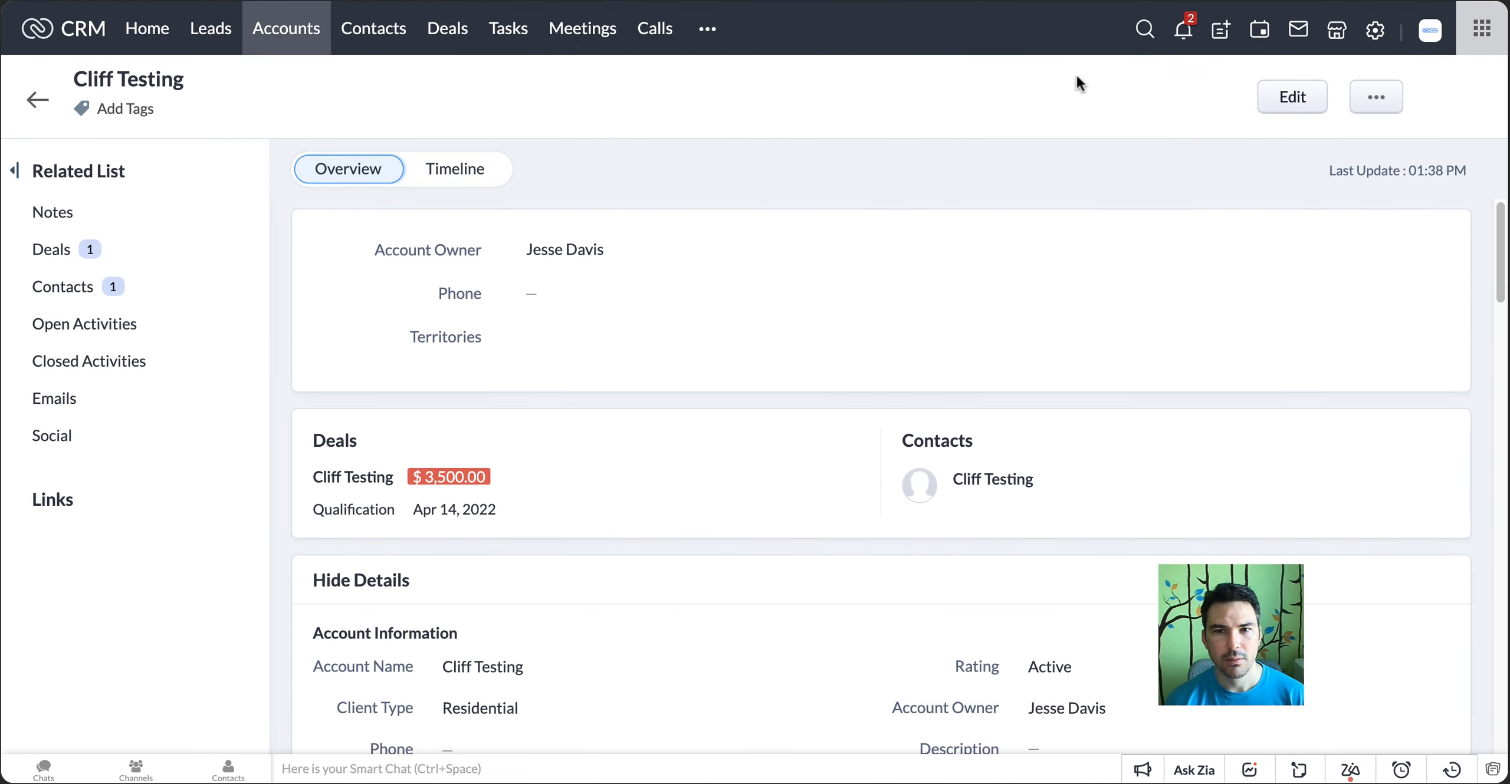
Switch to Zoho Flow and open the task history of the Zoho CRM Full Address - Leads flow
{"action": "key", "text": "ctrl+Tab"}
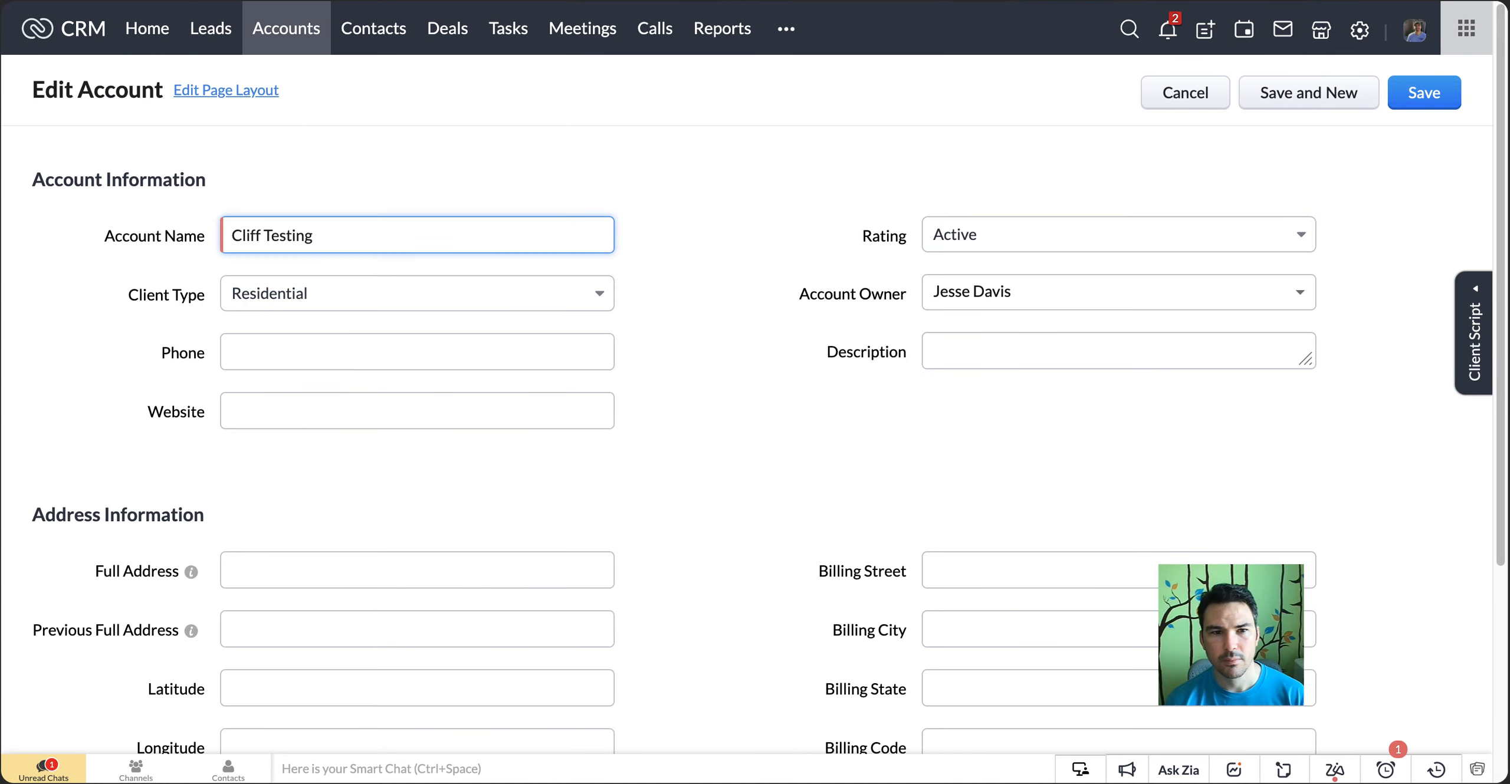
{"action": "key", "text": "ctrl+Tab"}
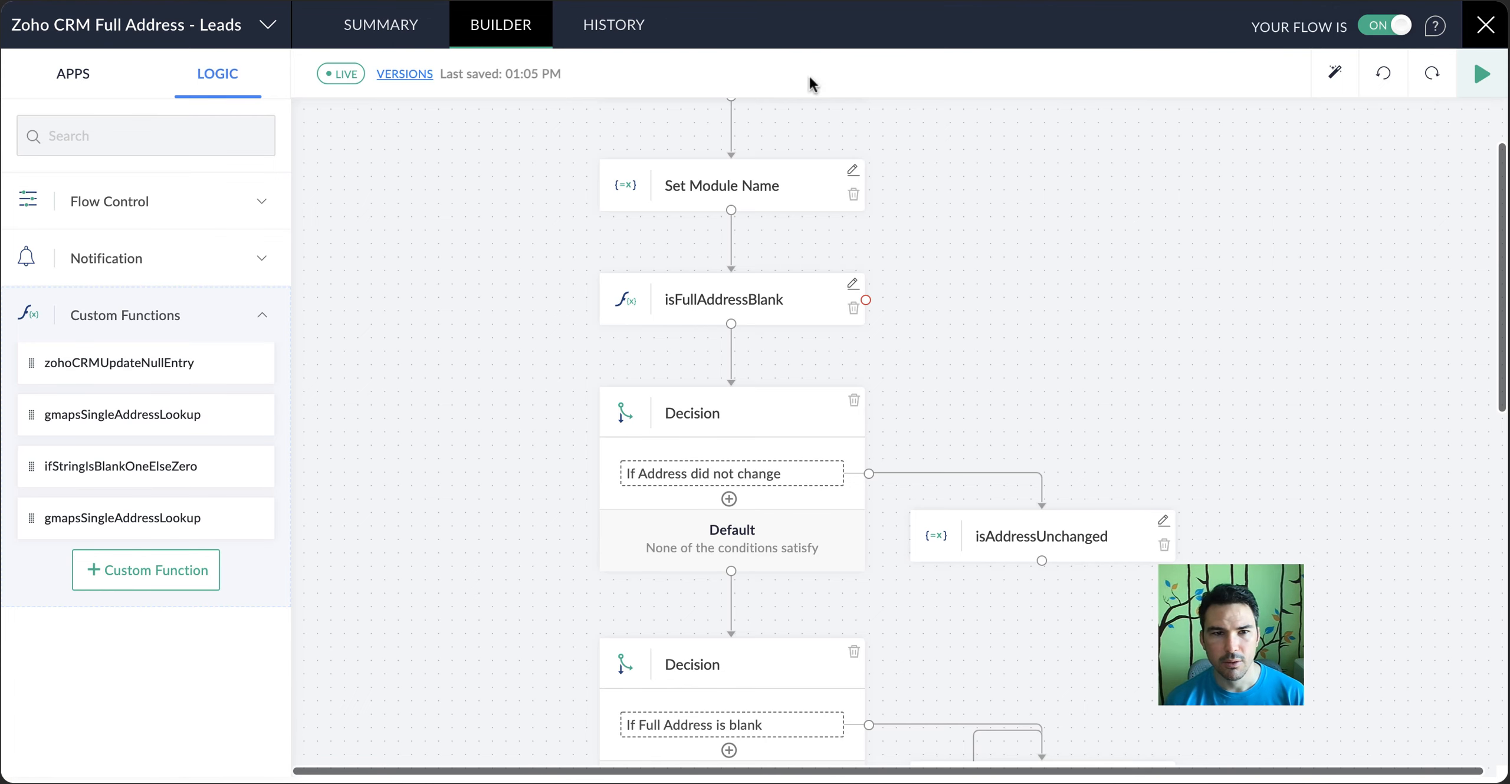
{"action": "left_click", "coordinate": [600, 26]}
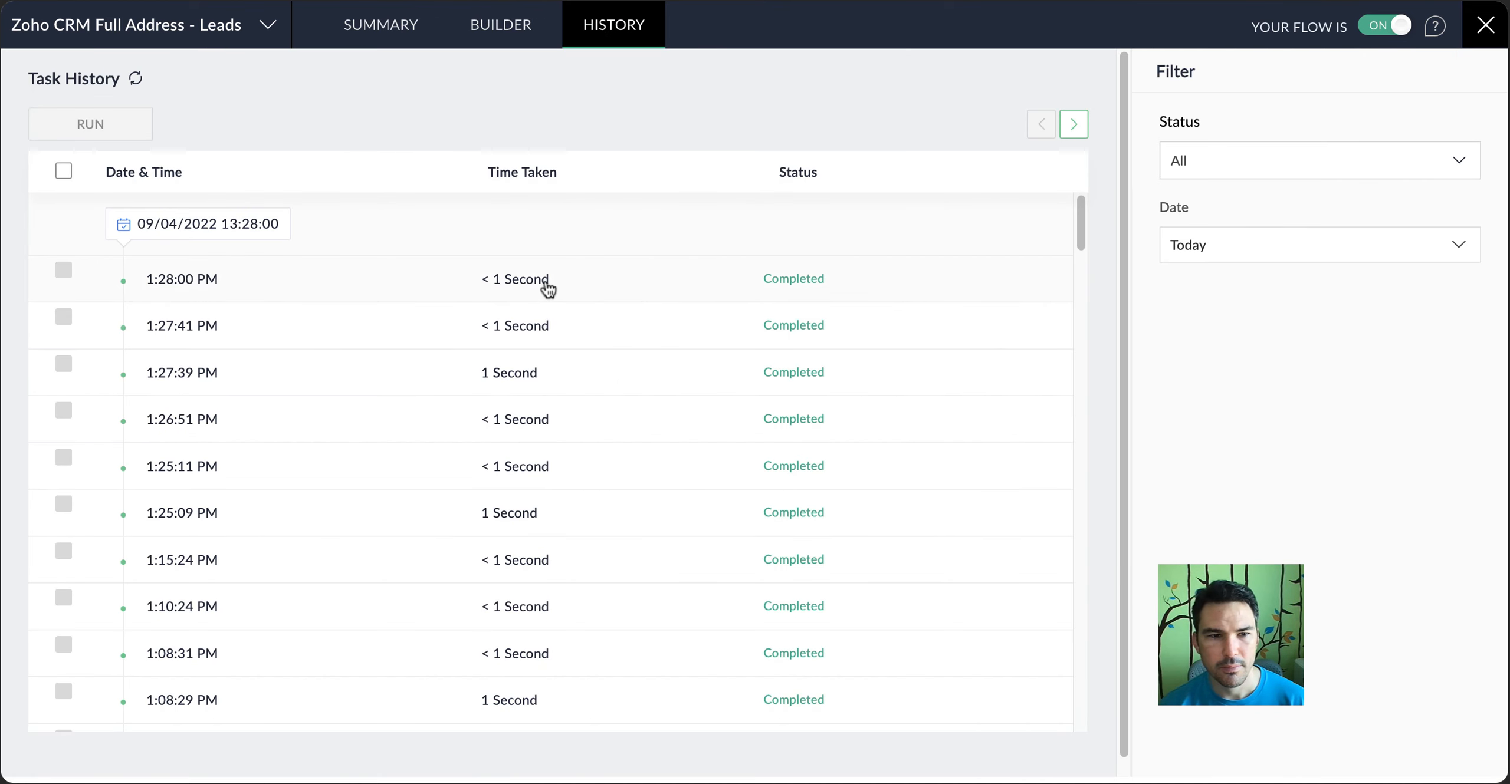
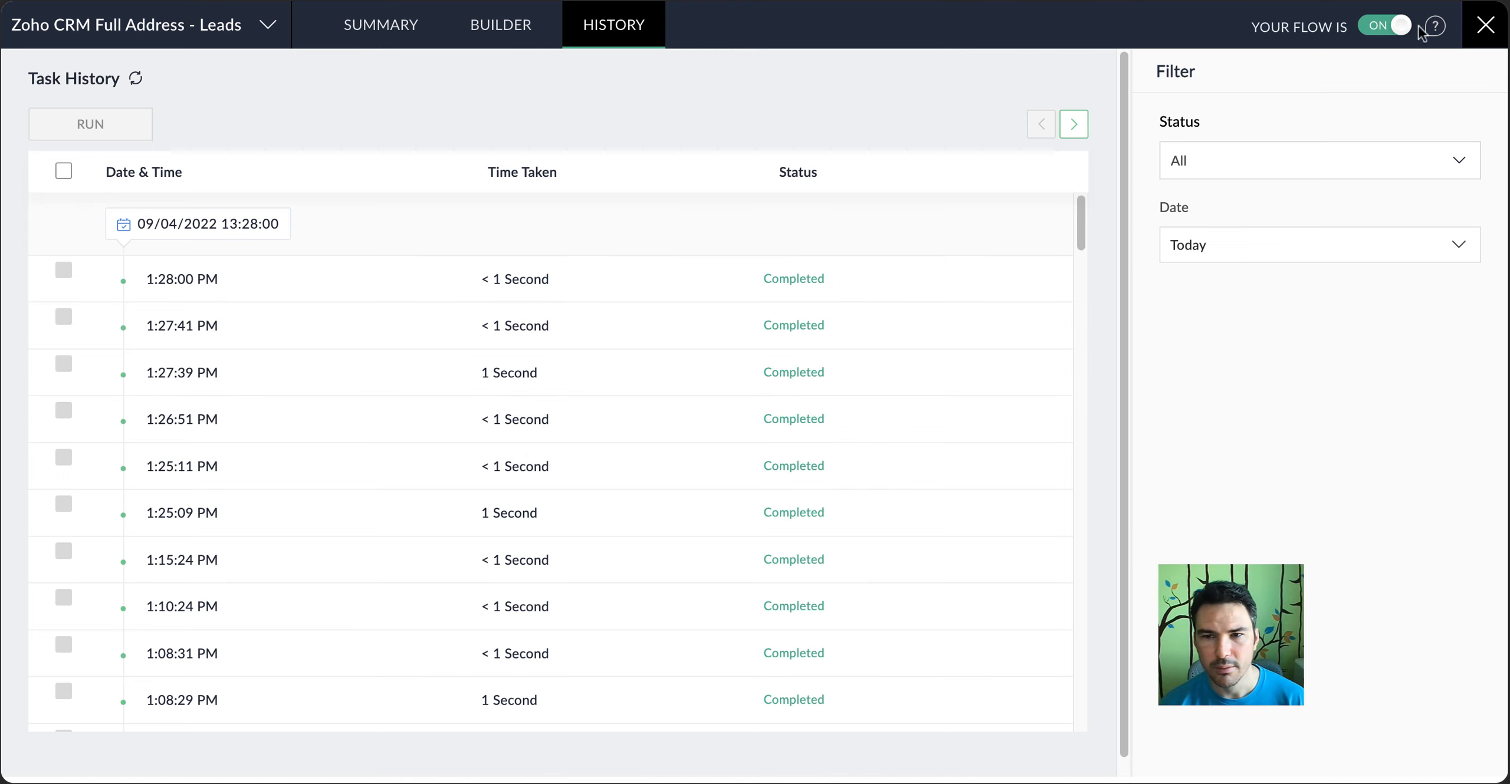
Close the task history and duplicate the Leads flow under the name Zoho CRM Full Address - Accounts
{"action": "left_click", "coordinate": [1485, 26]}
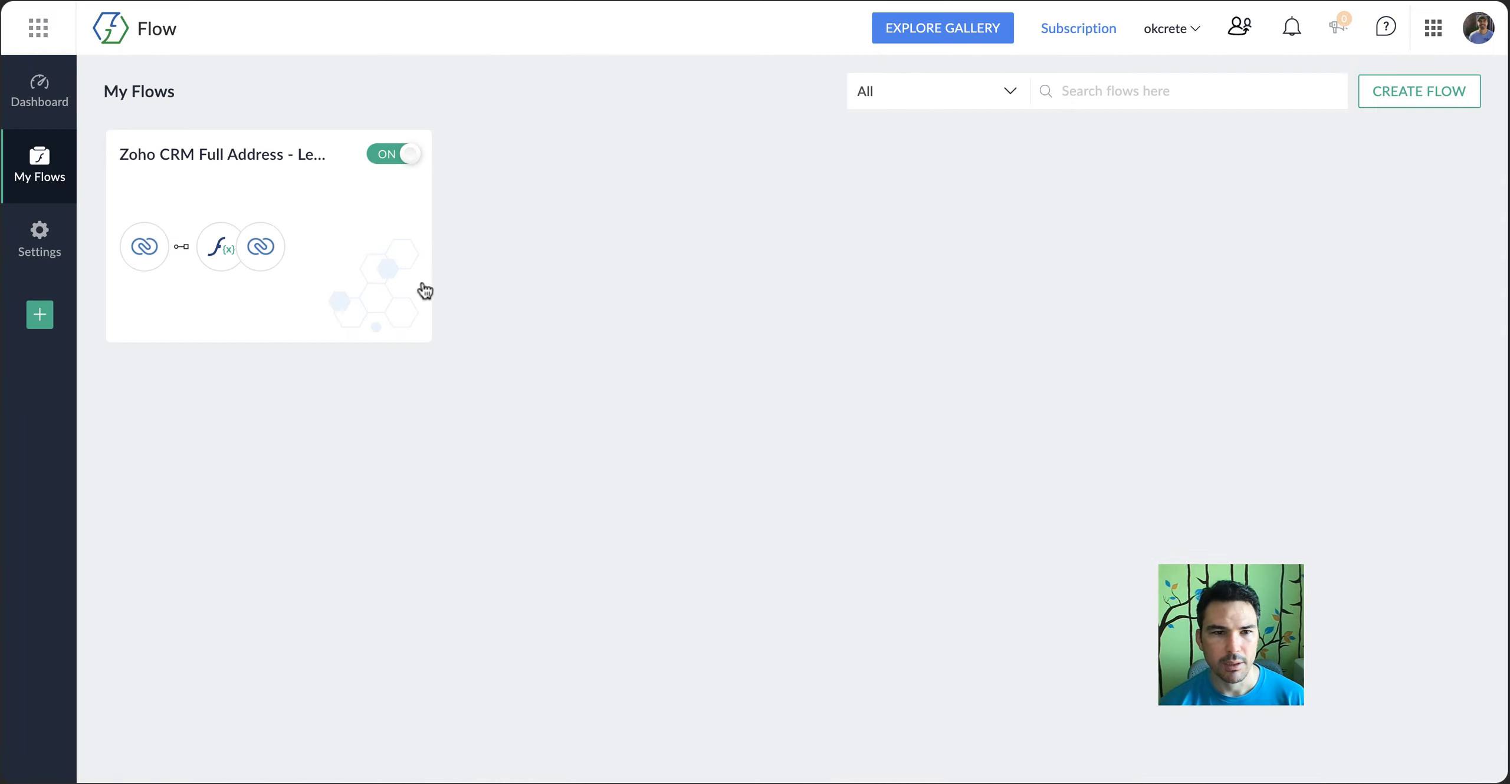
{"action": "left_click", "coordinate": [252, 315]}
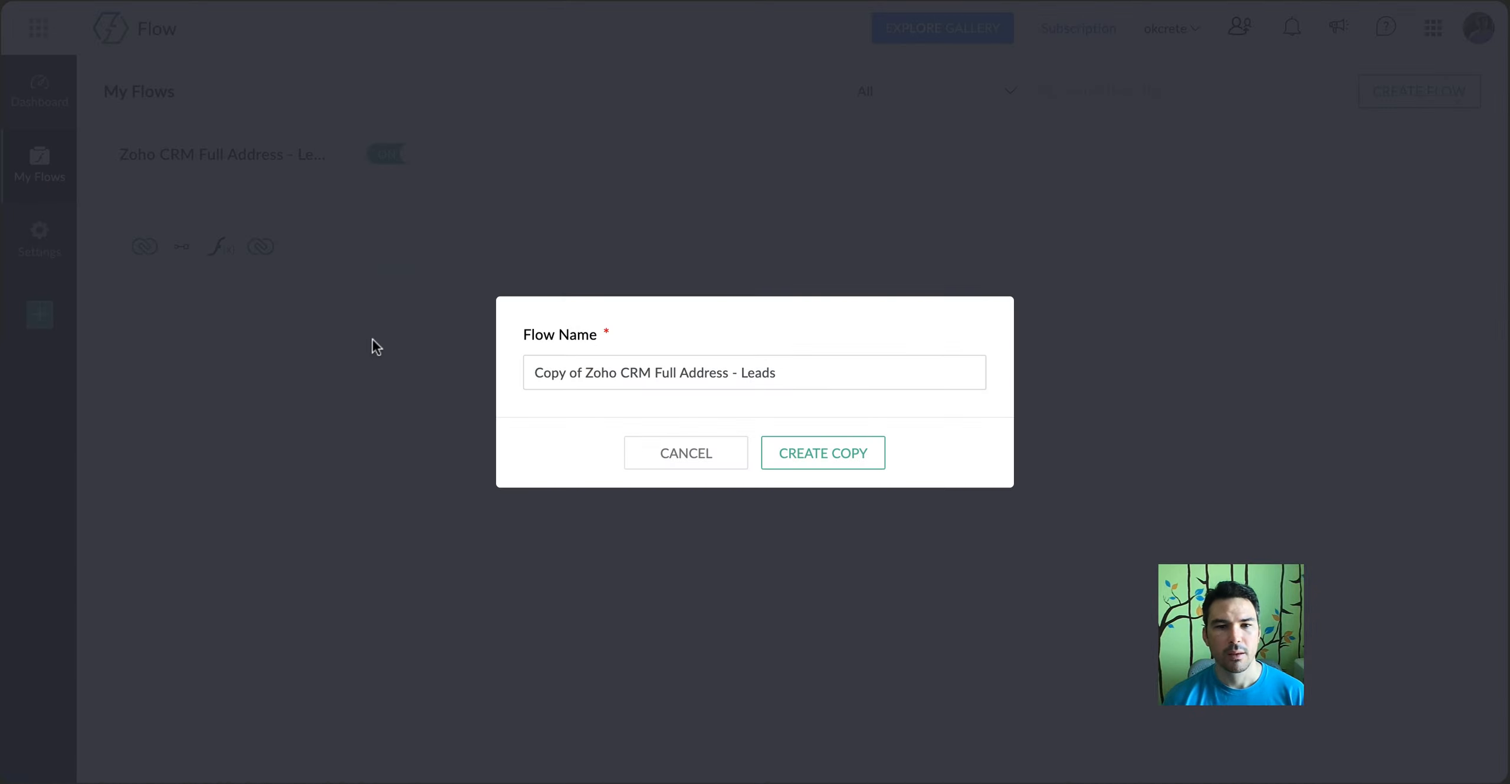
{"action": "left_click", "coordinate": [586, 374]}
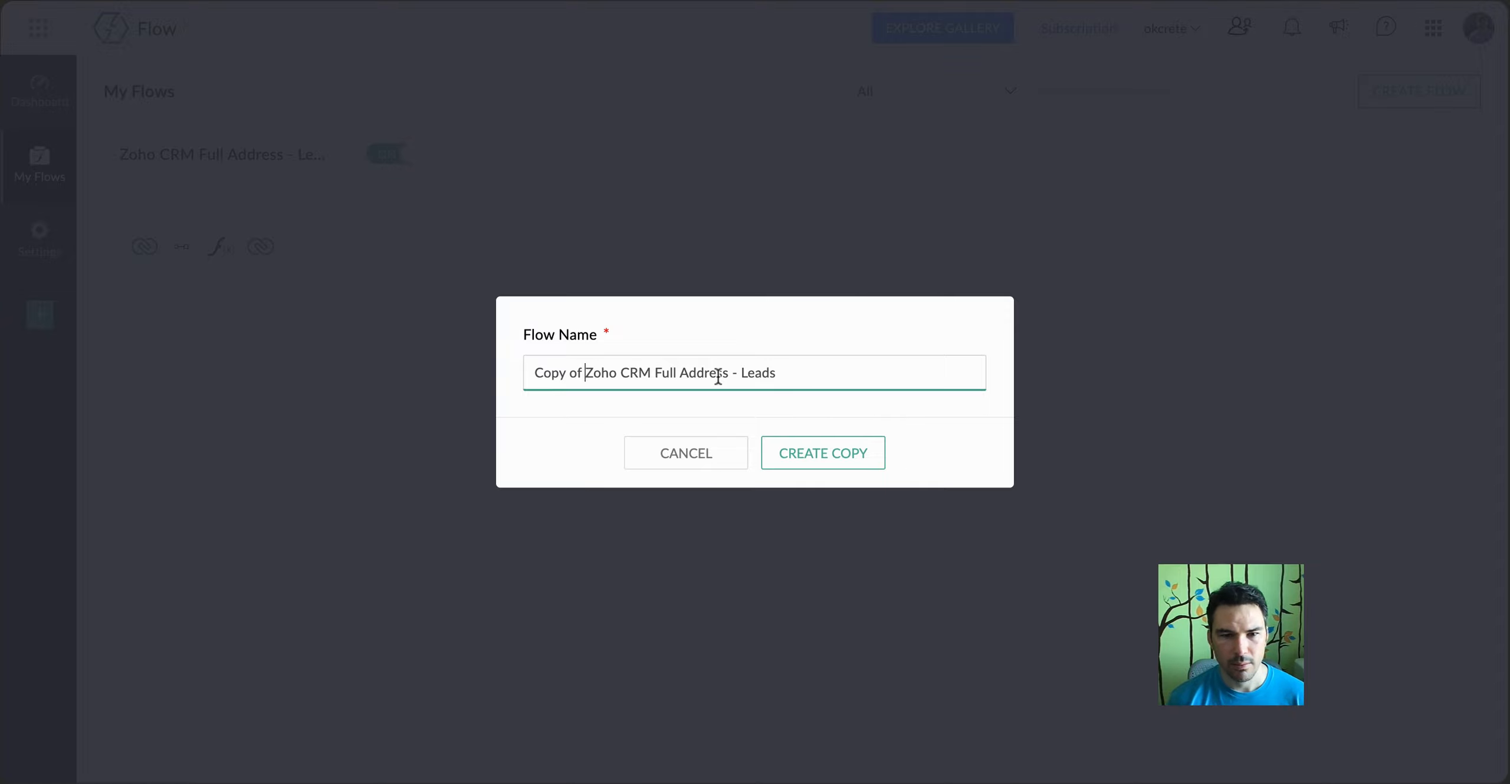
{"action": "key", "text": "BackSpace"}
{"action": "key", "text": "End"}
{"action": "key", "text": "BackSpace"}
{"action": "key", "text": "BackSpace"}
{"action": "key", "text": "BackSpace"}
{"action": "key", "text": "BackSpace"}
{"action": "key", "text": "BackSpace"}
{"action": "type", "text": "A"}
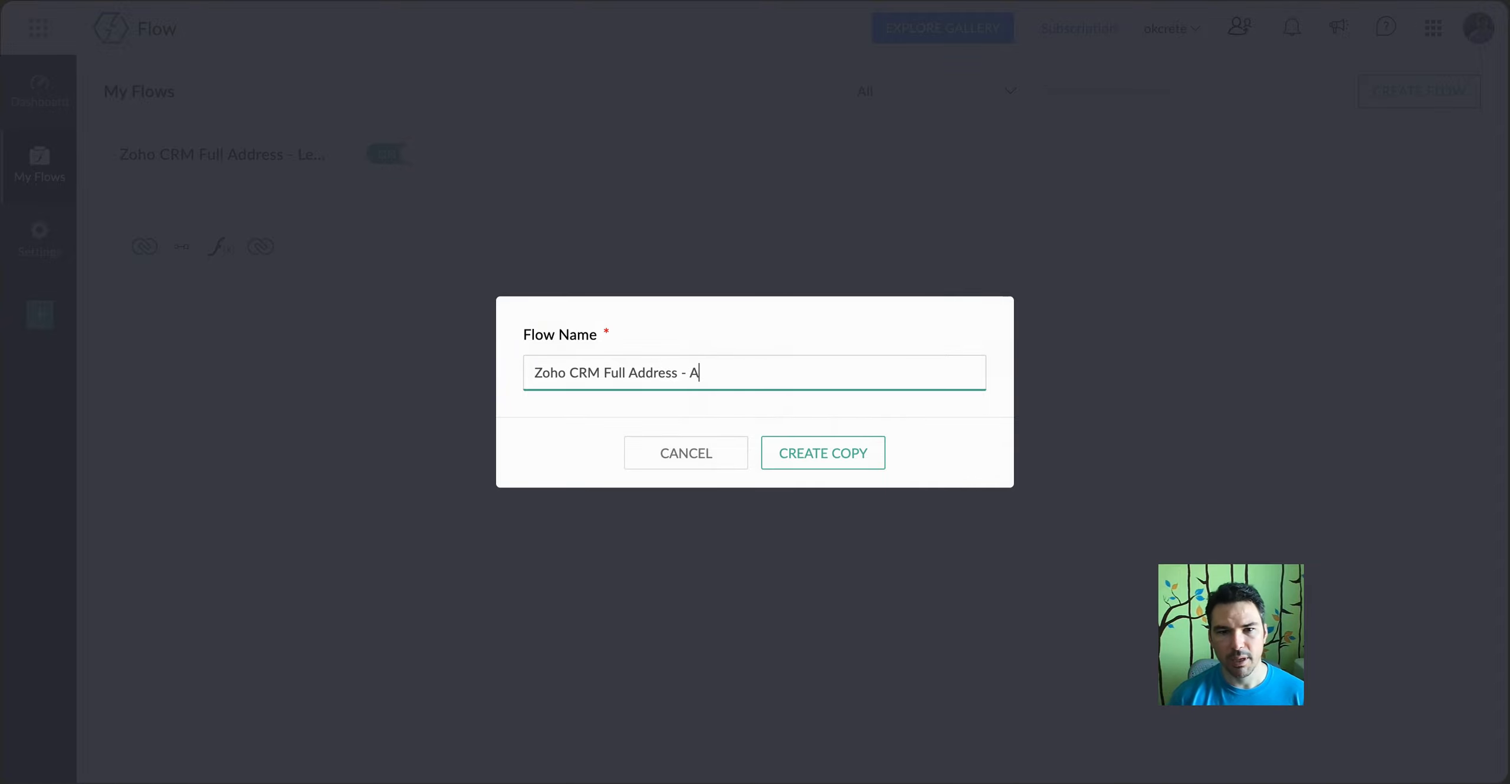
{"action": "type", "text": "ccounts"}
{"action": "left_click", "coordinate": [857, 456]}
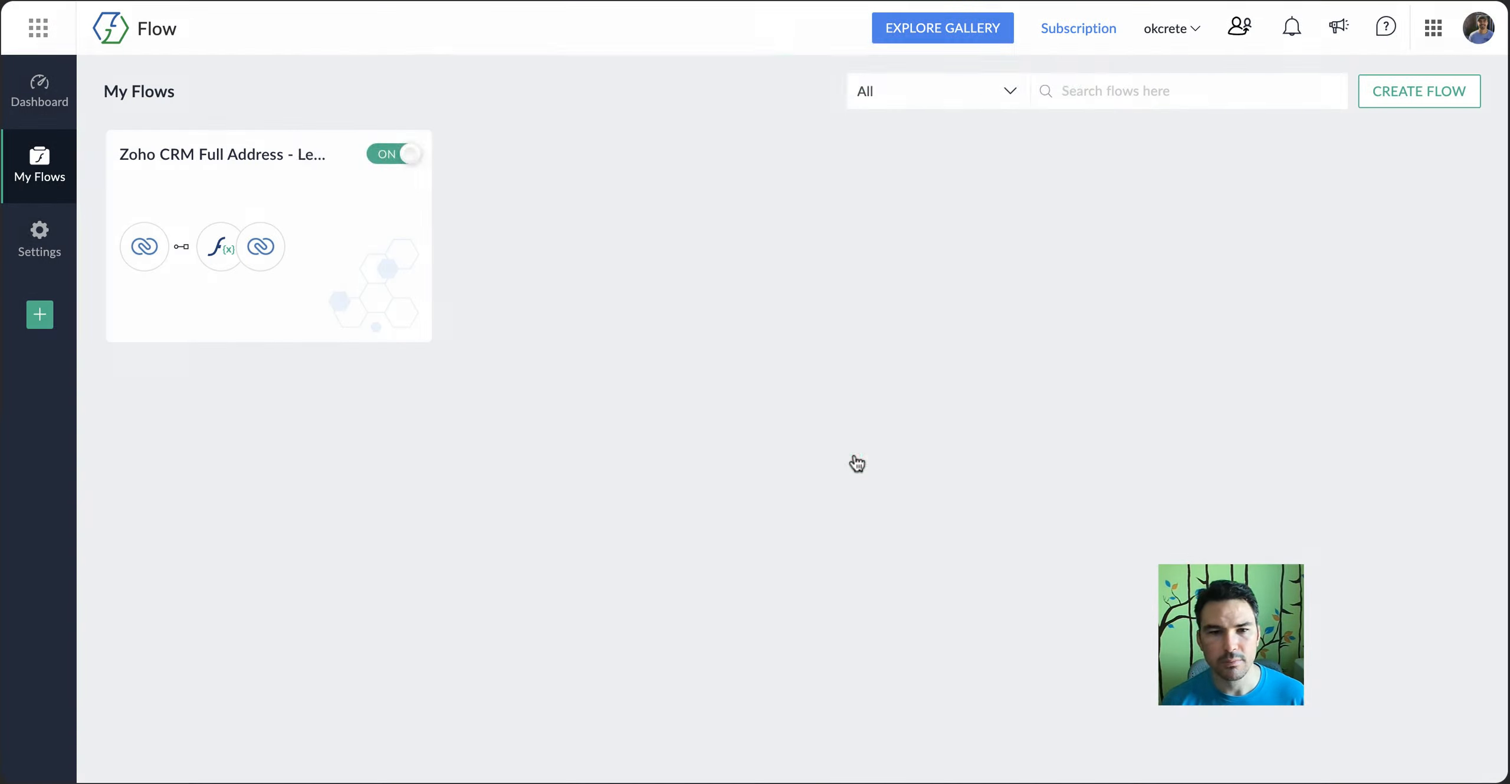
Open the Accounts flow in the builder and set its Entry created or updated trigger to the Accounts module, applying the changes
{"action": "left_click", "coordinate": [326, 238]}
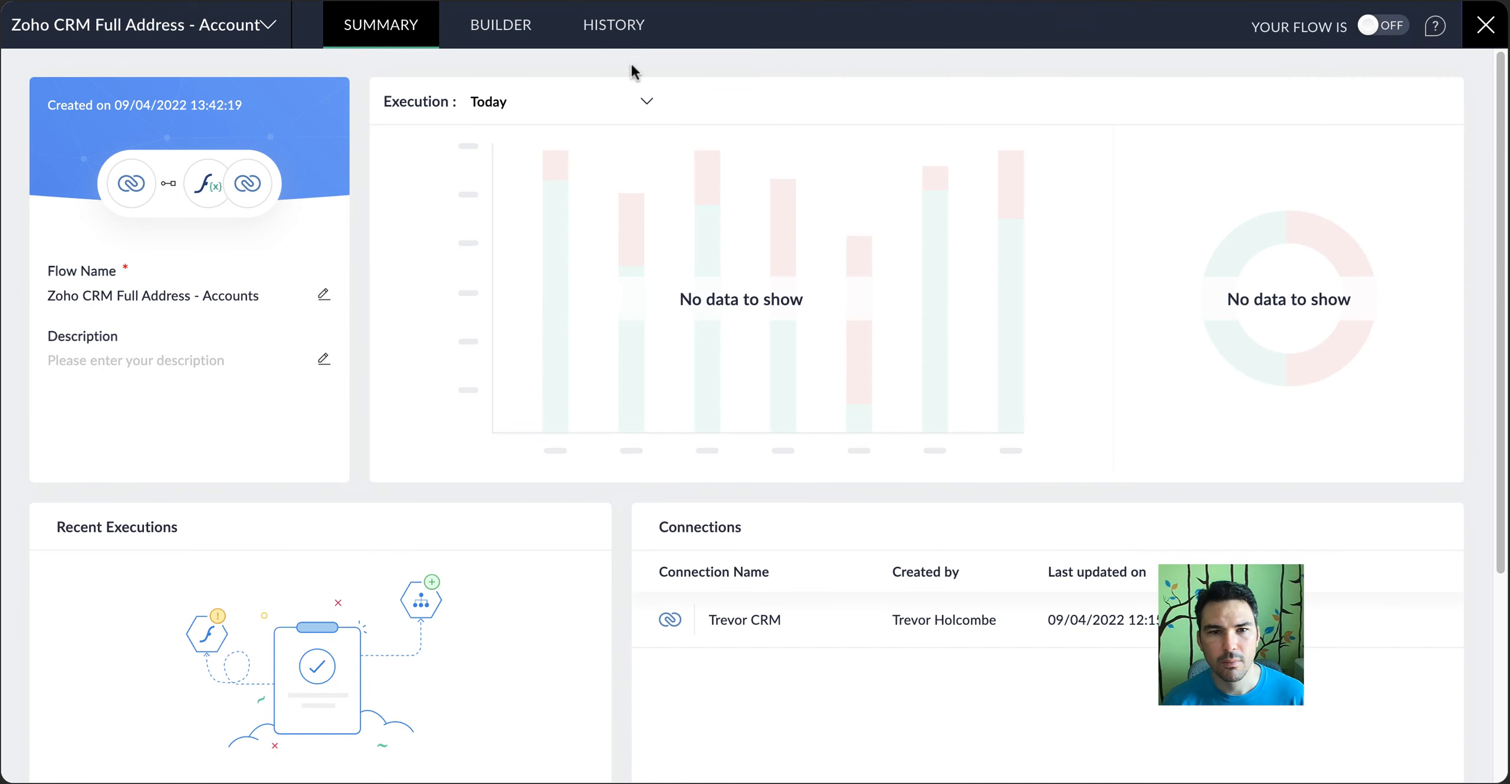
{"action": "left_click", "coordinate": [530, 28]}
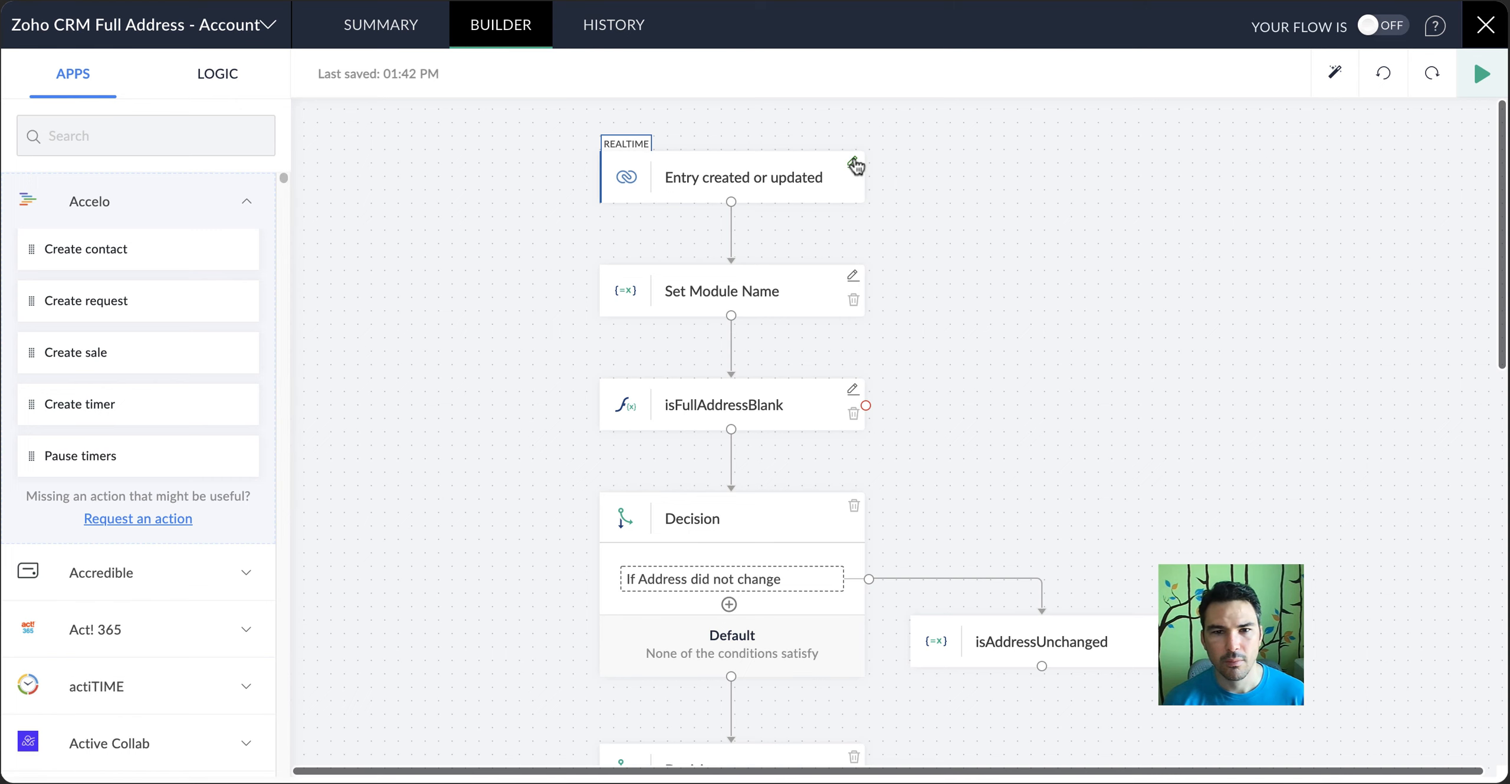
{"action": "left_click", "coordinate": [853, 161]}
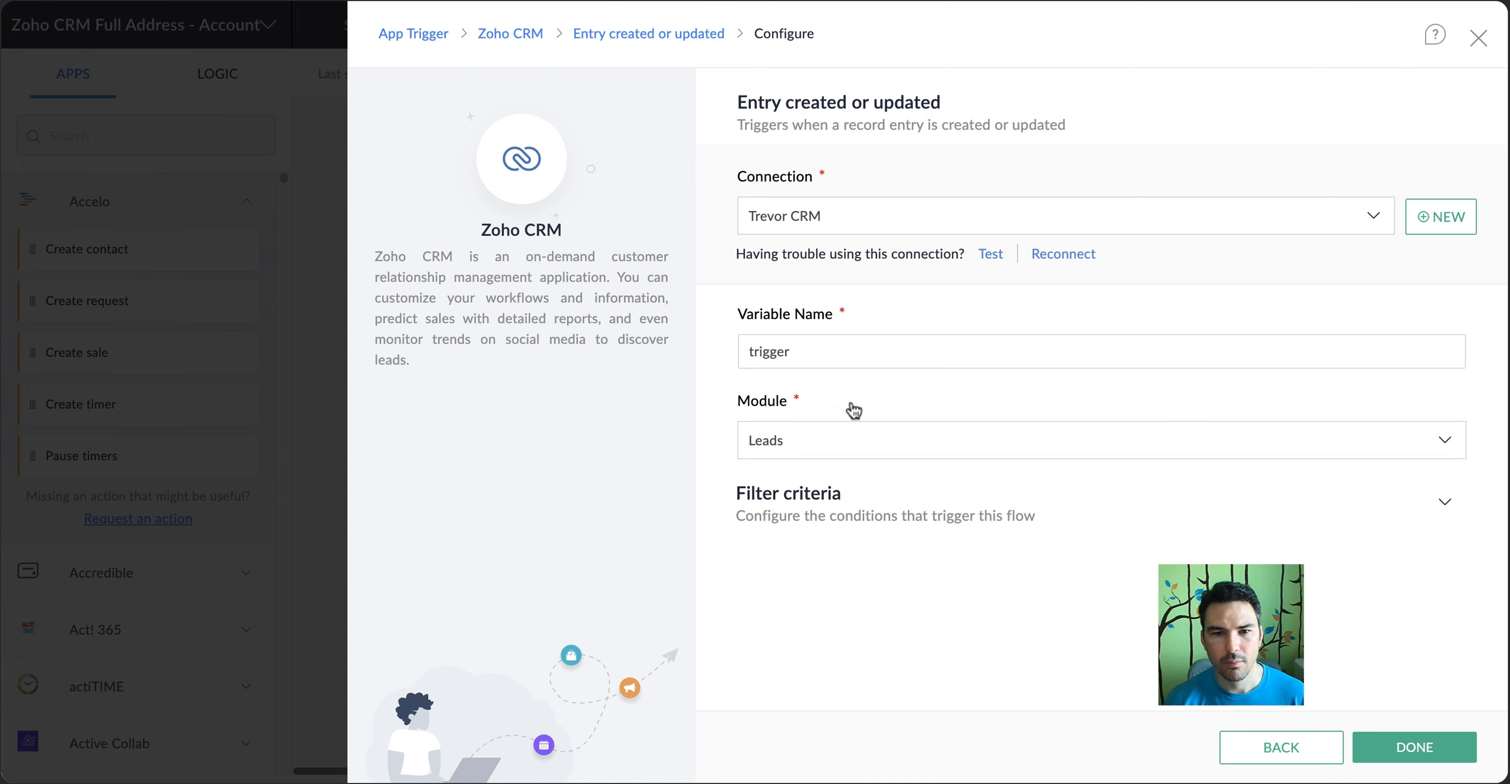
{"action": "left_click", "coordinate": [844, 459]}
{"action": "left_click", "coordinate": [832, 561]}
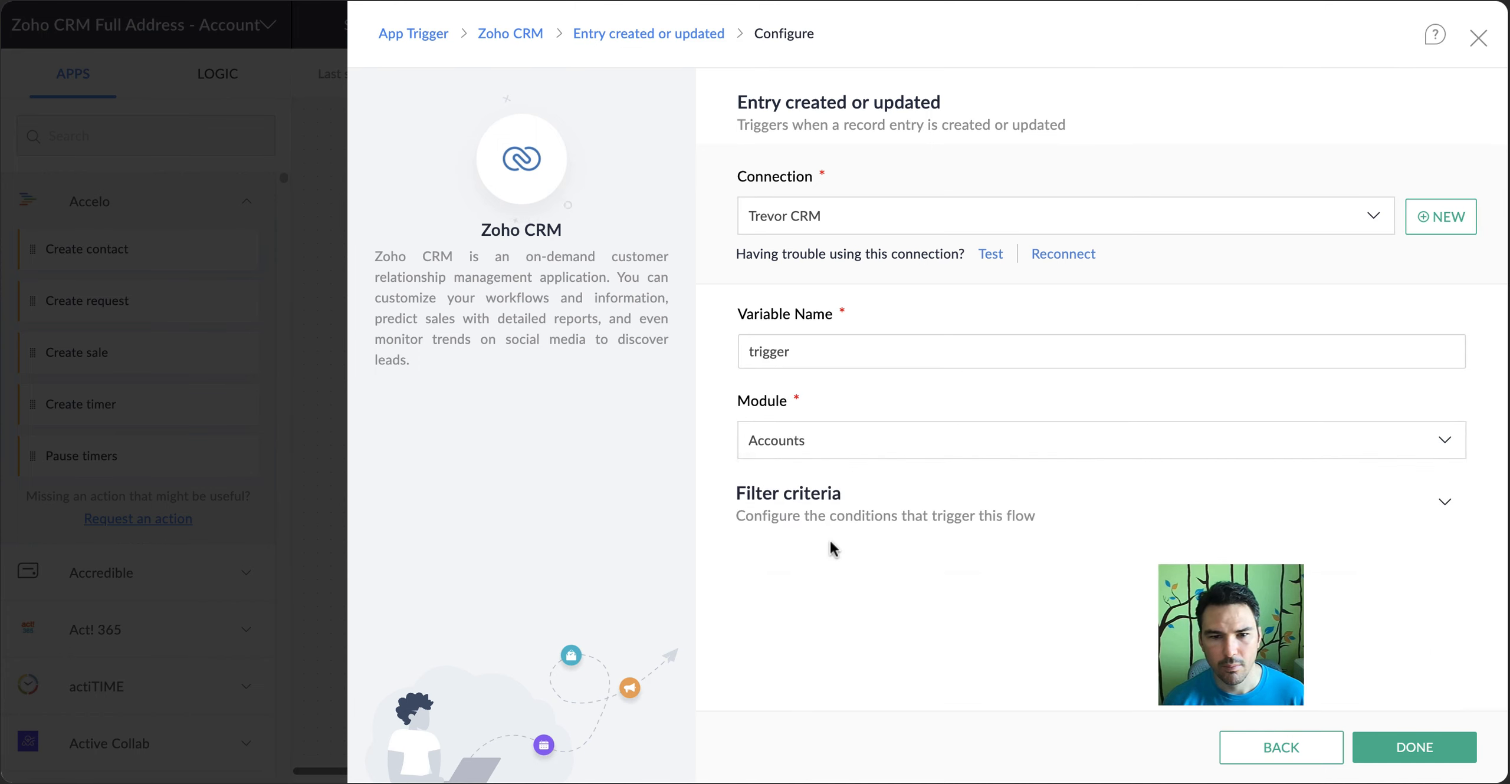
{"action": "left_click", "coordinate": [1385, 743]}
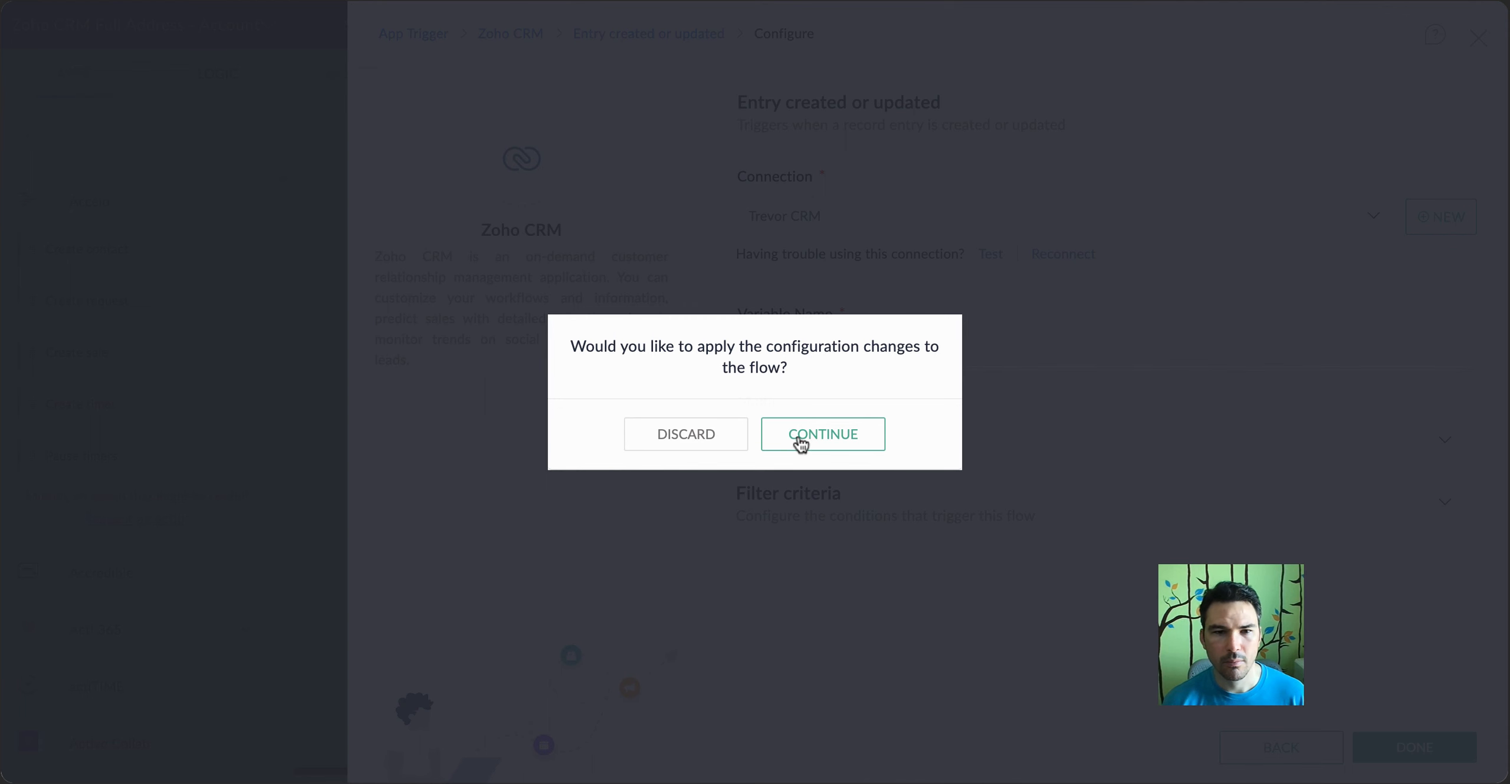
{"action": "left_click", "coordinate": [824, 441]}
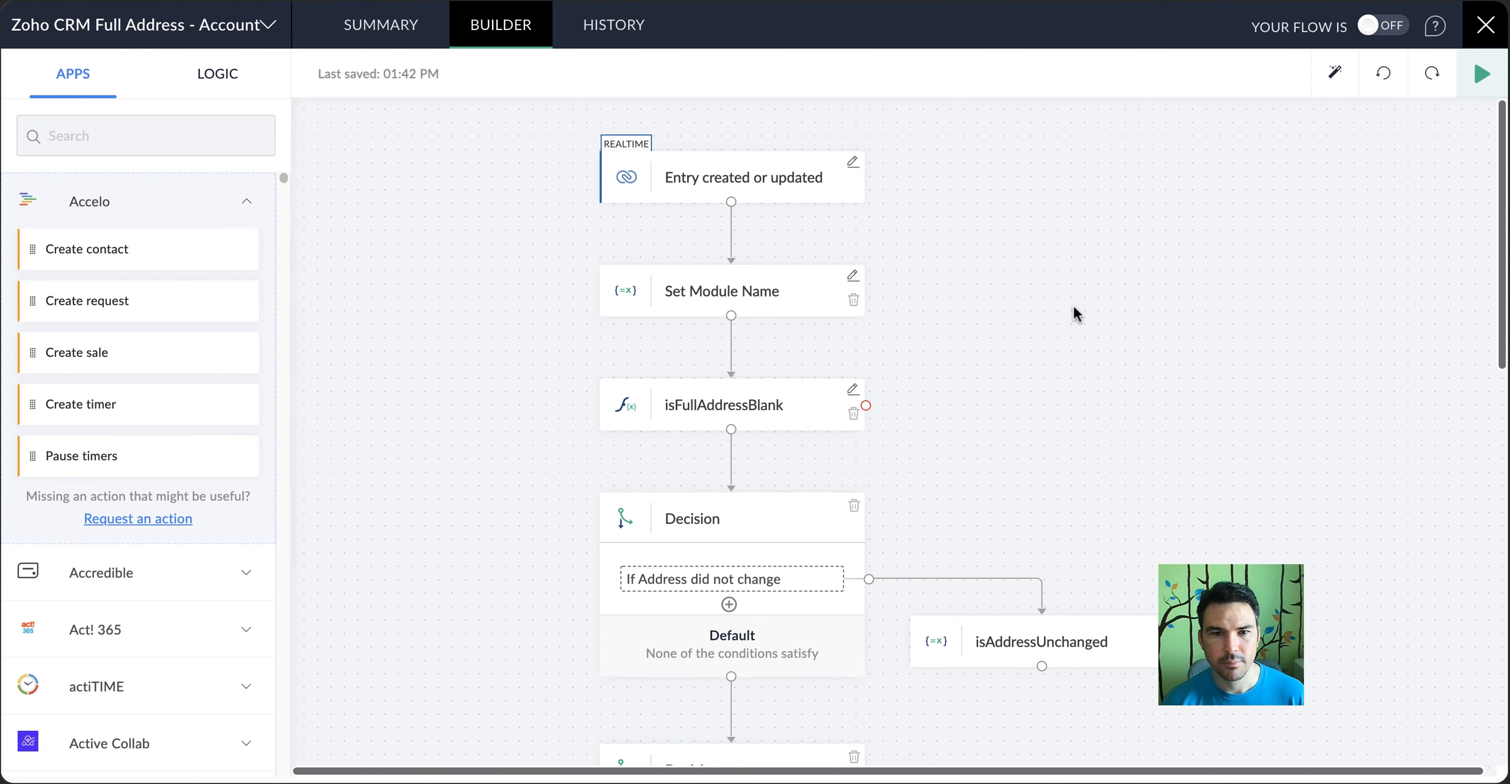
Set the moduleName variable in the Set Module Name block to Accounts and save it
{"action": "scroll", "coordinate": [1074, 313], "scroll_direction": "down", "scroll_amount": 2}
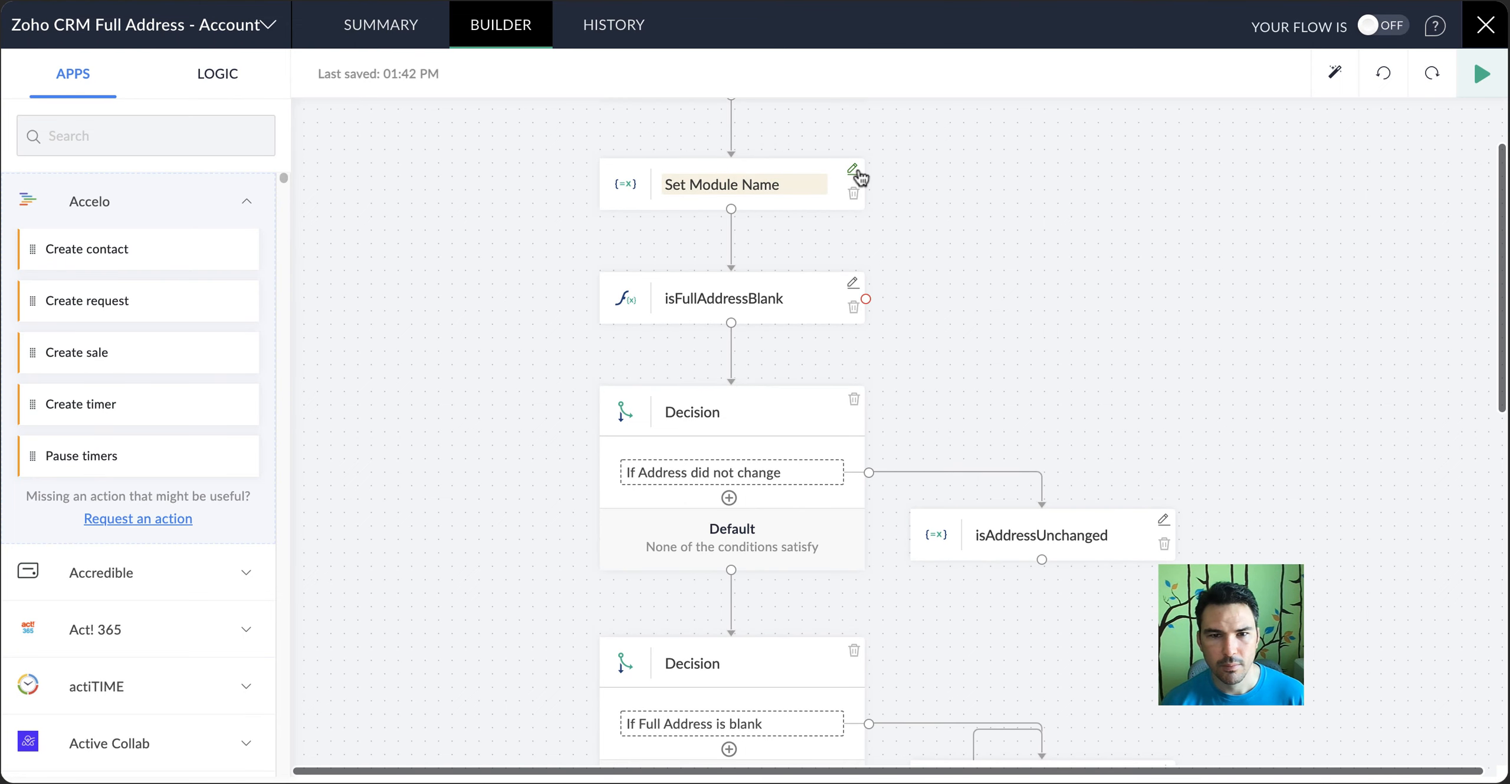
{"action": "left_click", "coordinate": [855, 176]}
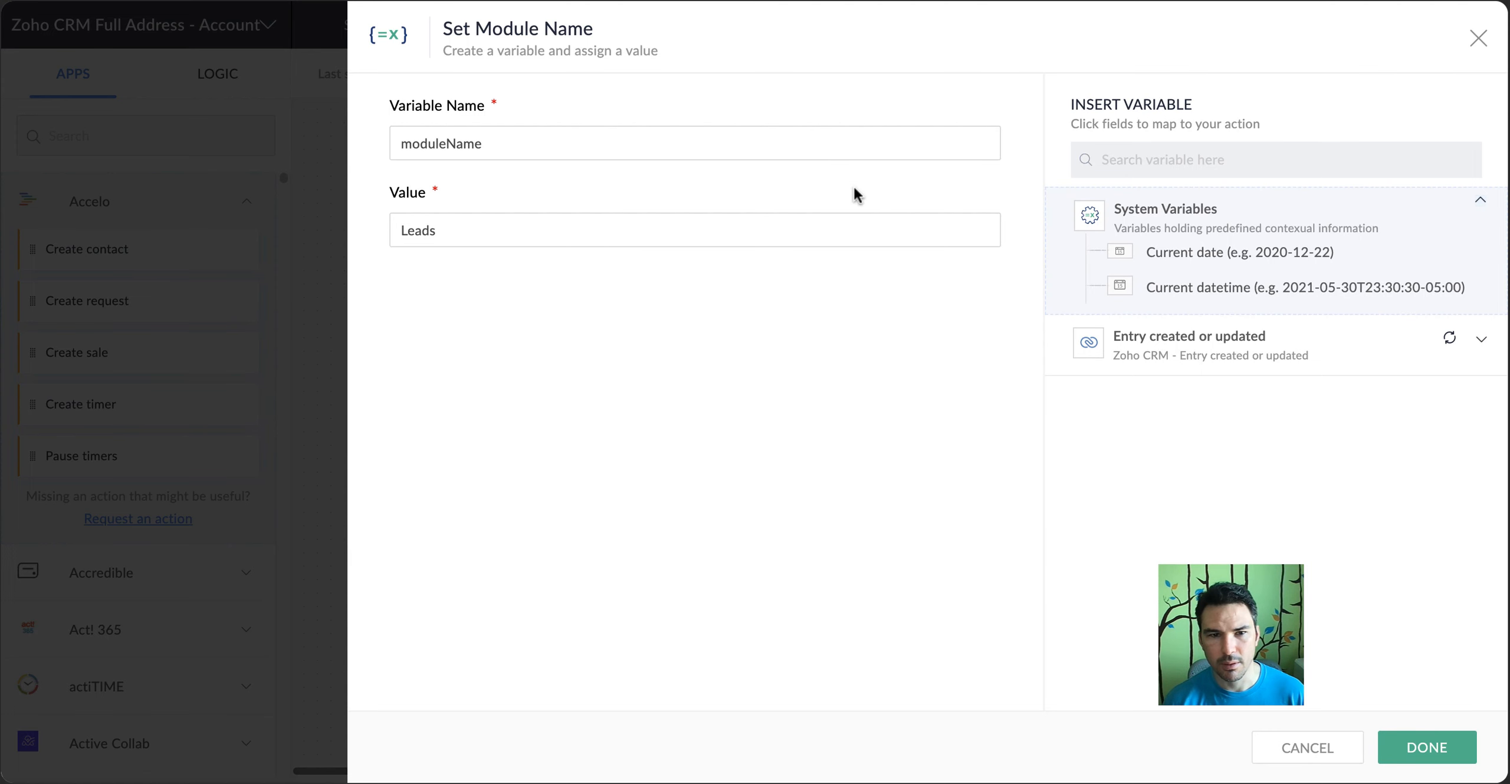
{"action": "left_click", "coordinate": [573, 245]}
{"action": "key", "text": "BackSpace"}
{"action": "key", "text": "BackSpace"}
{"action": "key", "text": "BackSpace"}
{"action": "key", "text": "BackSpace"}
{"action": "key", "text": "BackSpace"}
{"action": "type", "text": "Accounts"}
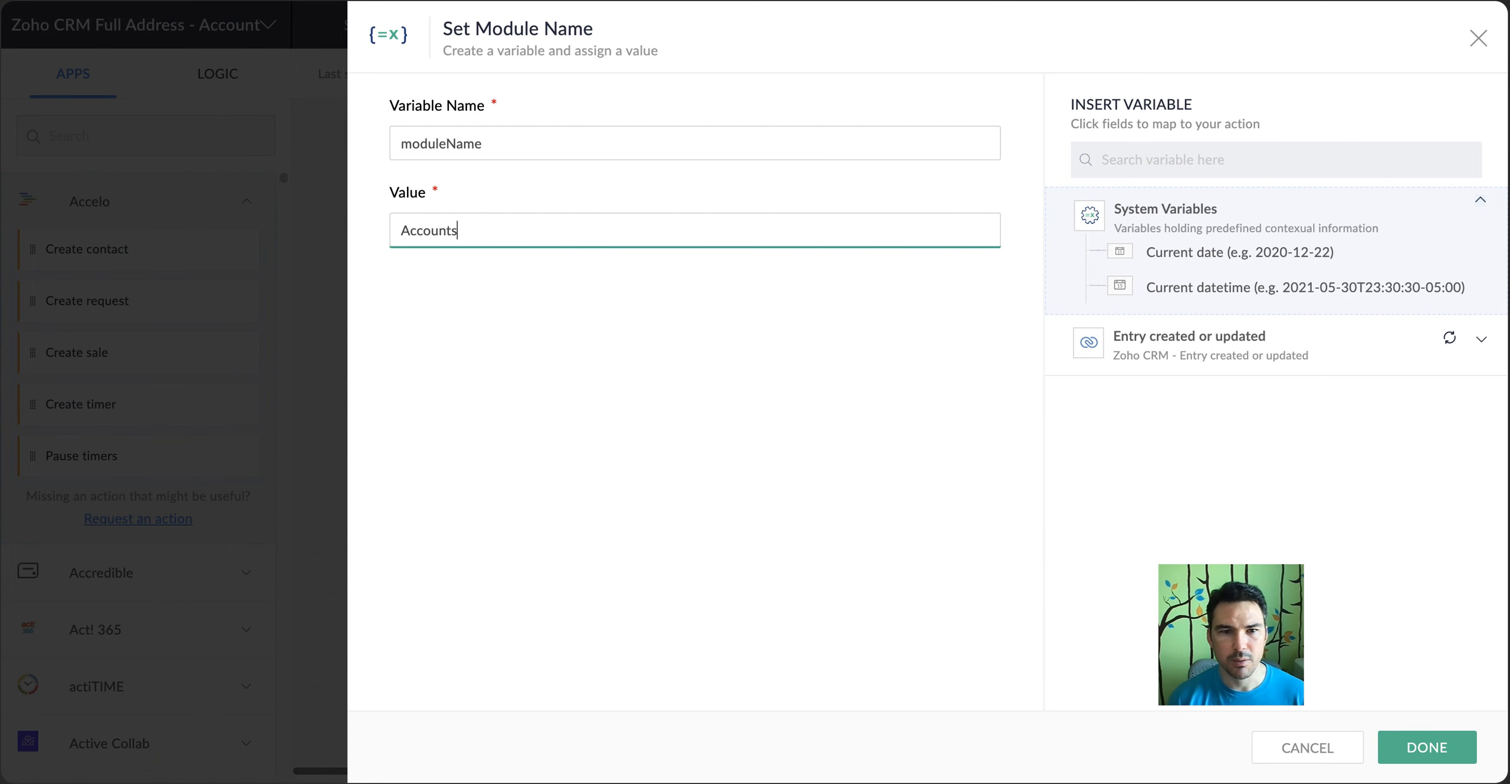
{"action": "left_click", "coordinate": [1446, 750]}
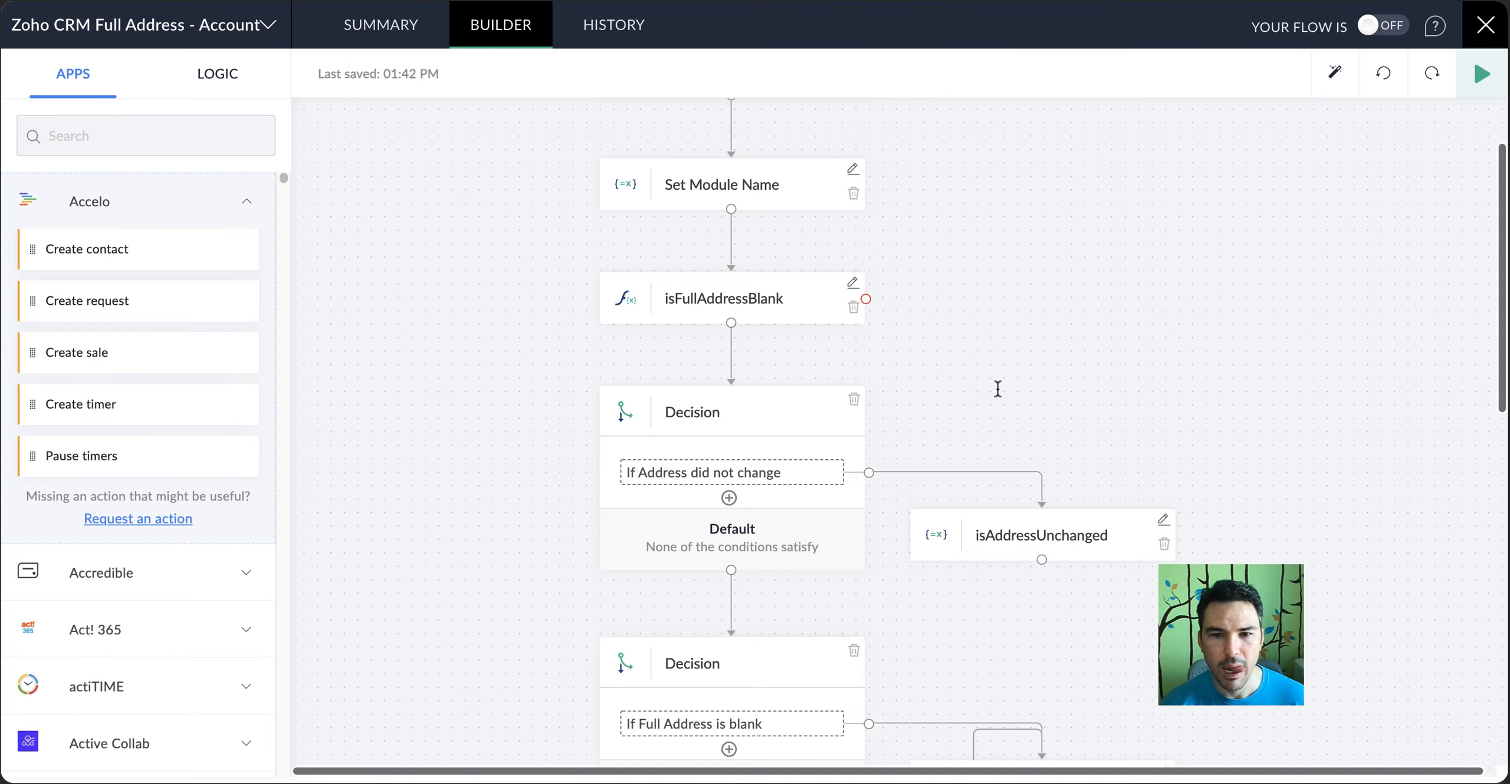
Review the module, entryId and fieldNames parameters of the zohoCRMUpdateNullEntry function and close it unsaved
{"action": "scroll", "coordinate": [1081, 421], "scroll_direction": "down", "scroll_amount": 4}
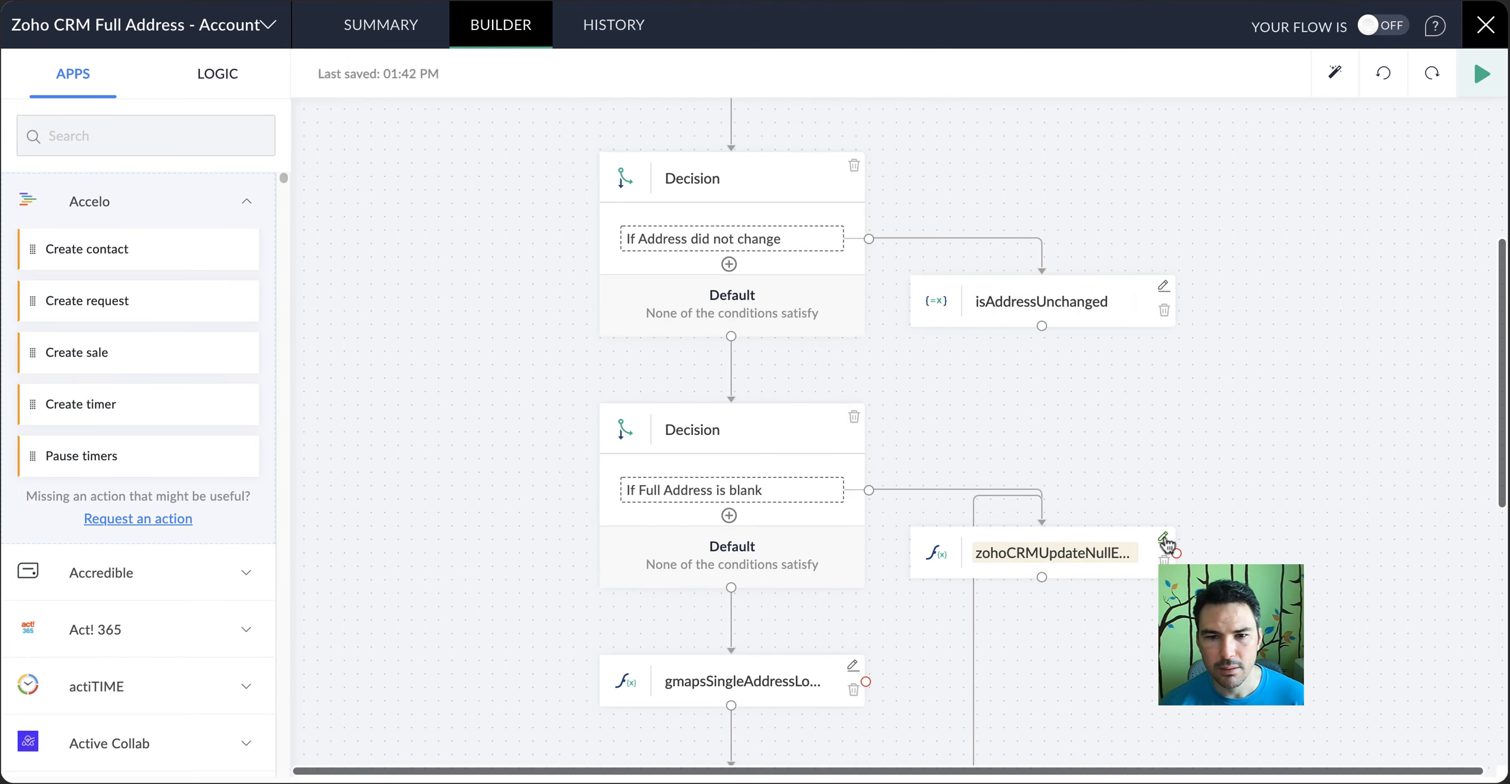
{"action": "left_click", "coordinate": [1163, 538]}
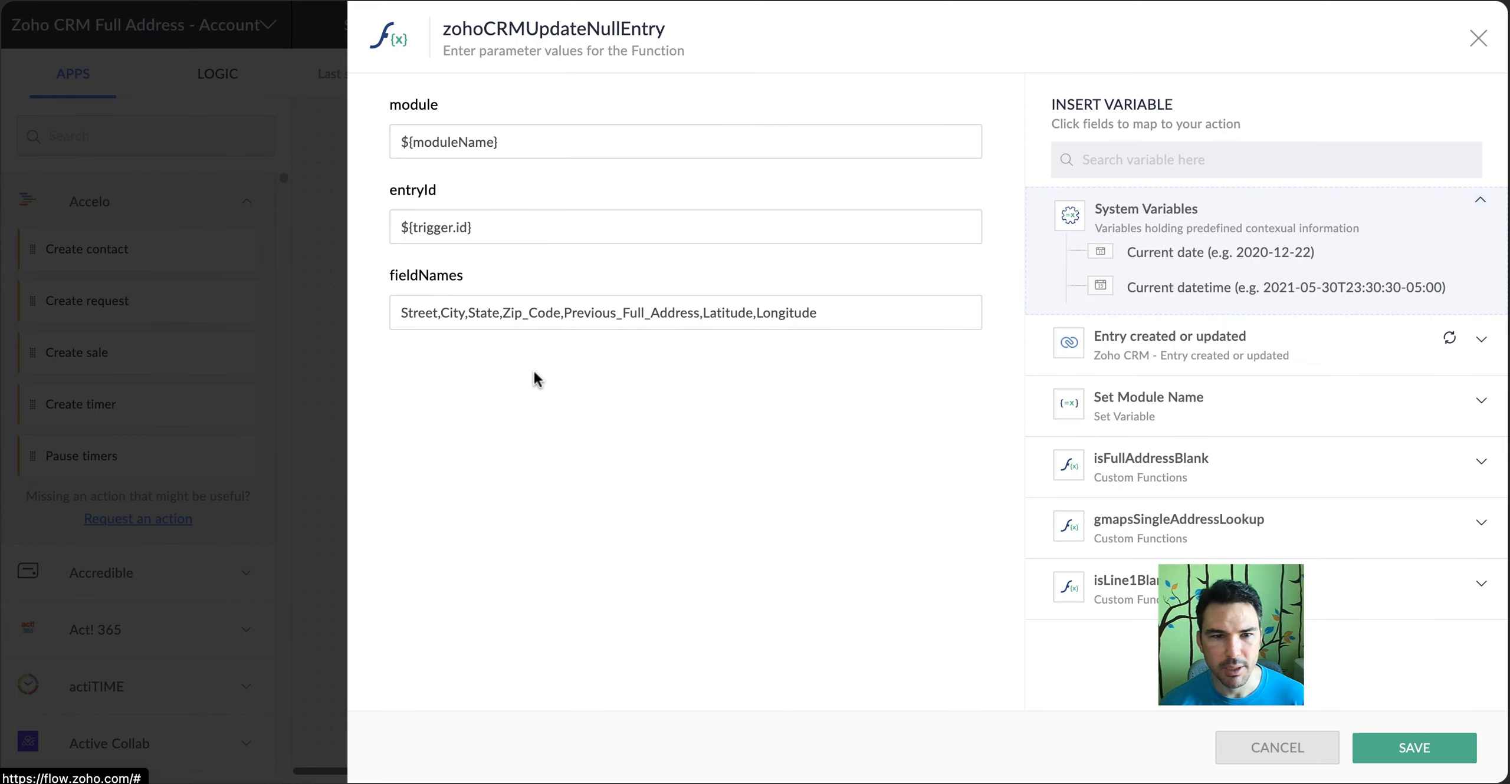
{"action": "left_click", "coordinate": [516, 141]}
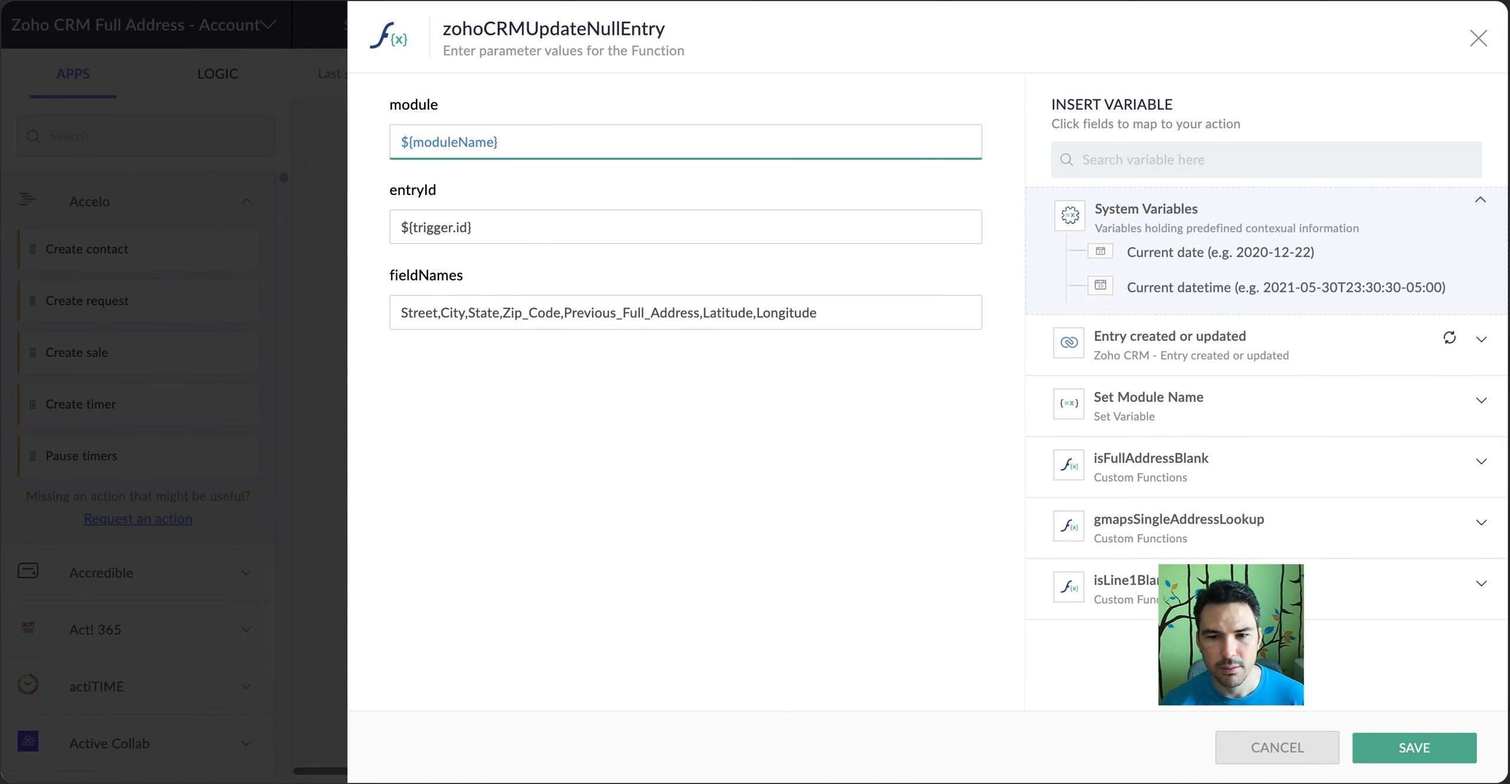
{"action": "left_click", "coordinate": [1291, 748]}
{"action": "scroll", "coordinate": [1021, 360], "scroll_direction": "up", "scroll_amount": 5}
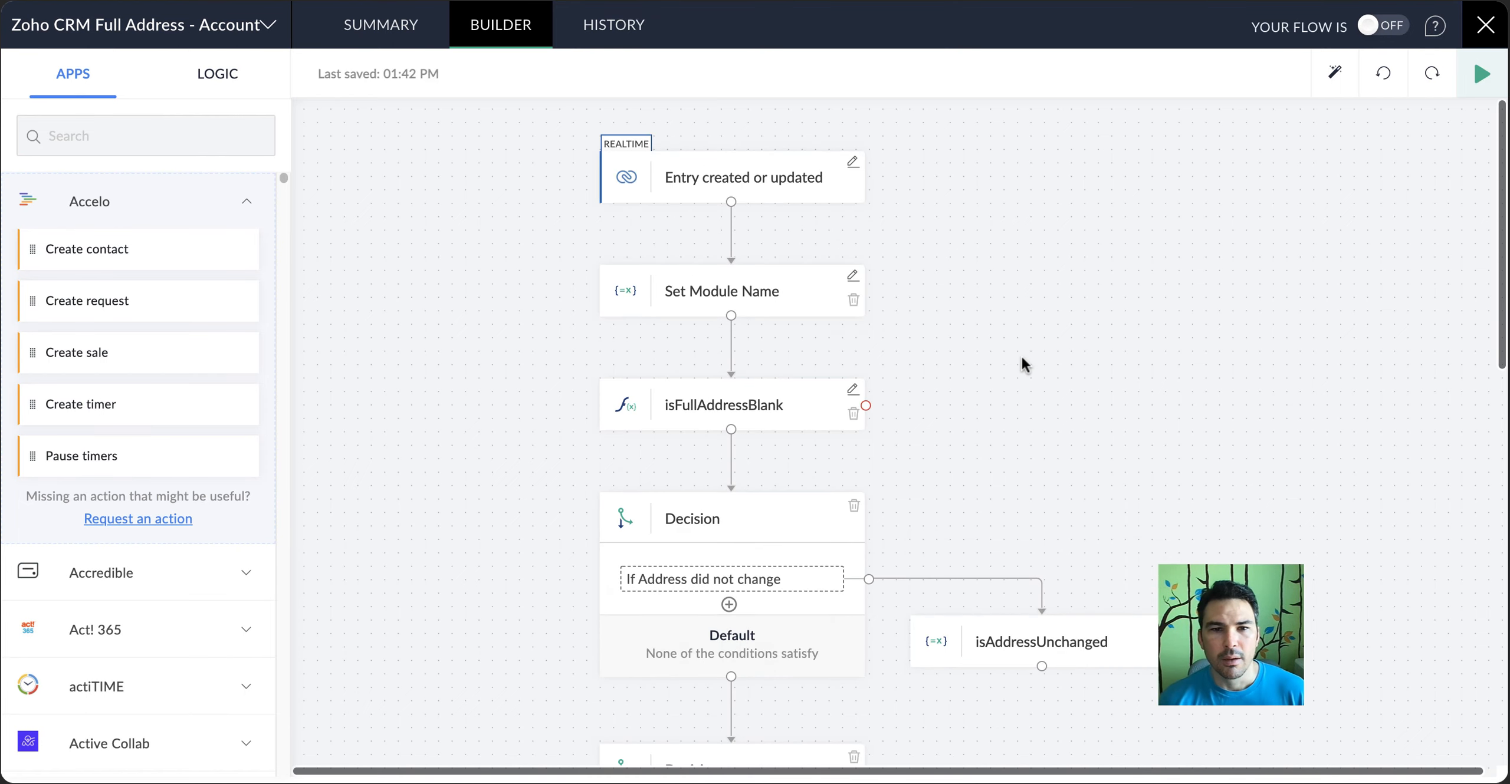
Check the toCheck parameter of the isFullAddressBlank function against the trigger's available variables
{"action": "scroll", "coordinate": [979, 331], "scroll_direction": "down", "scroll_amount": 3}
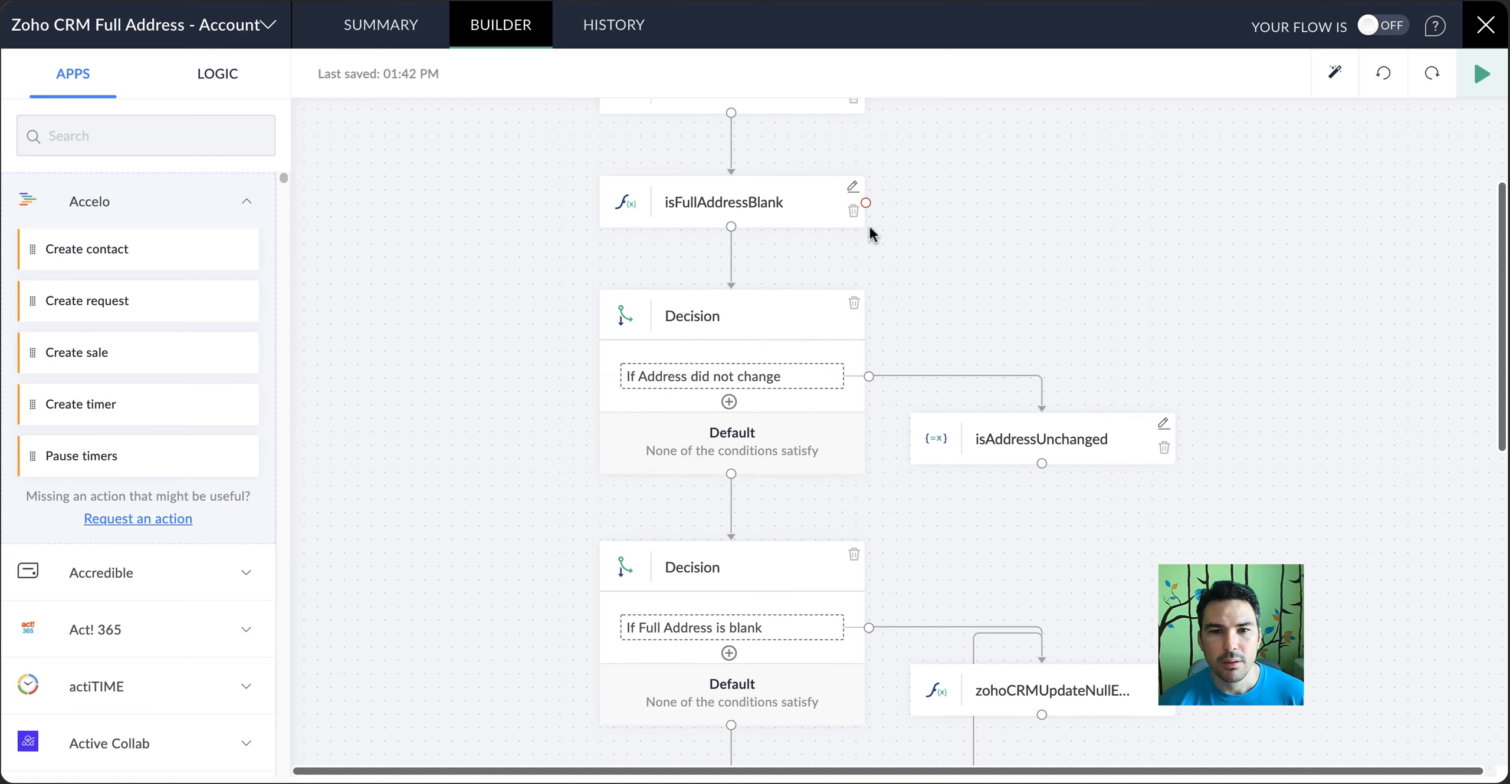
{"action": "left_click", "coordinate": [853, 186]}
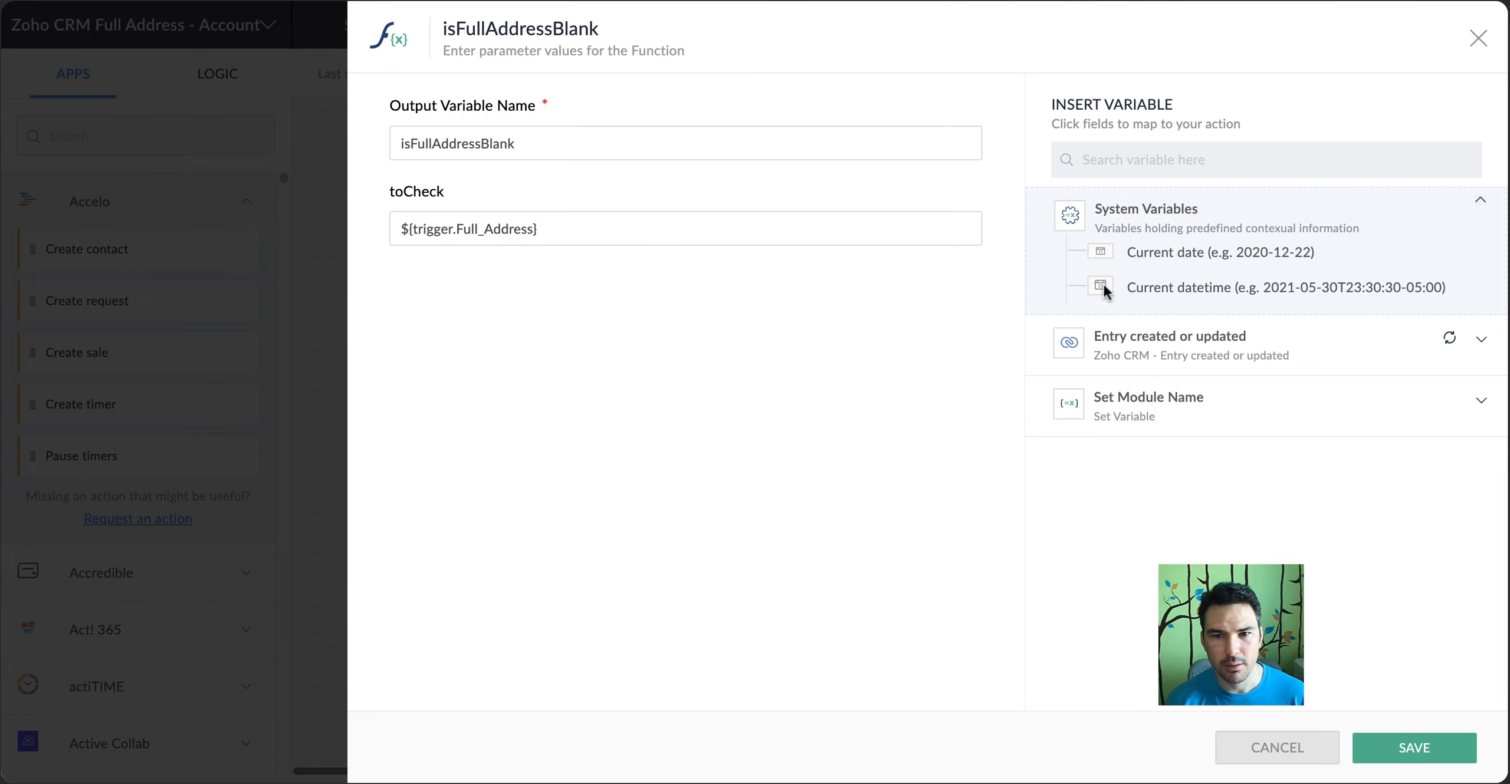
{"action": "left_click", "coordinate": [425, 233]}
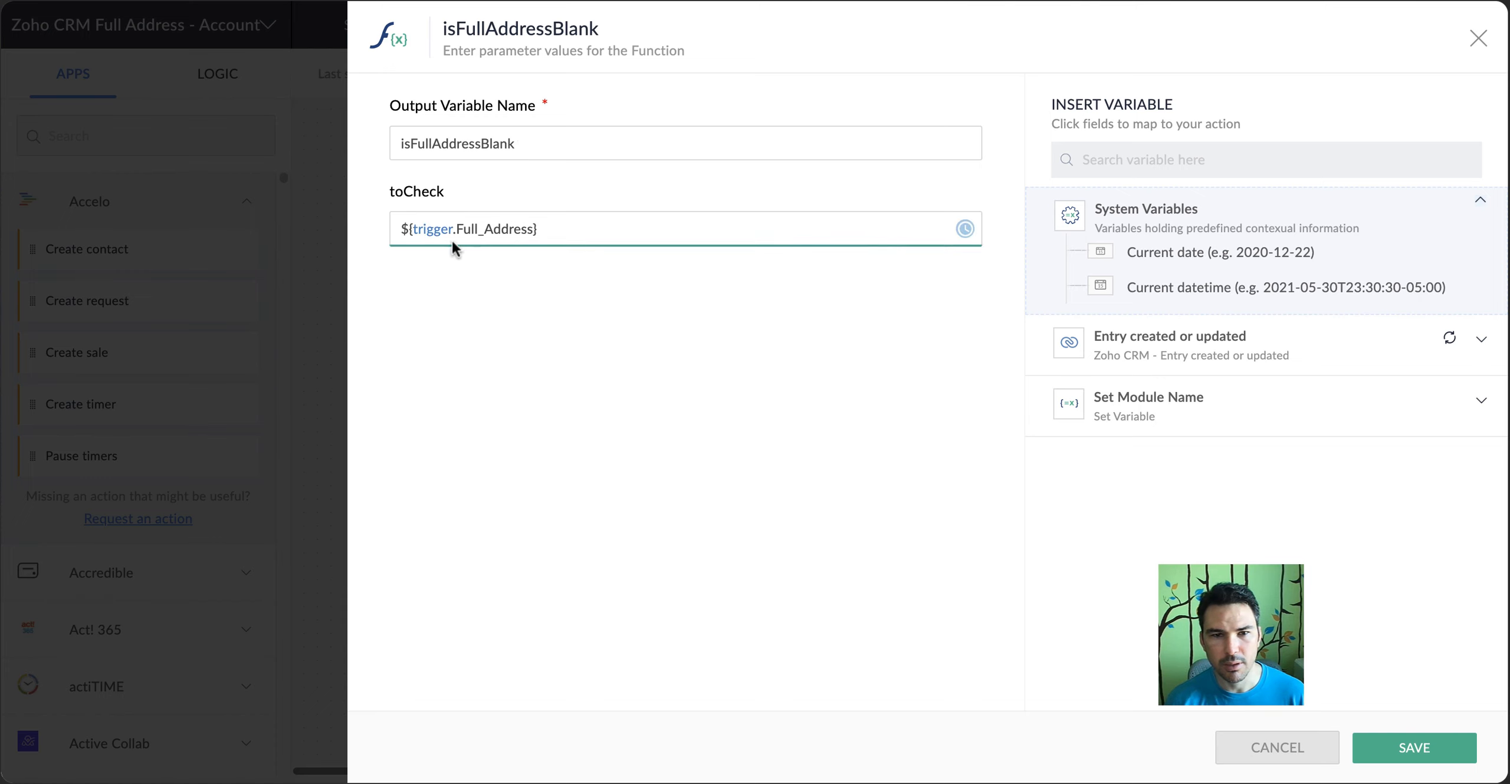
{"action": "left_click", "coordinate": [1148, 340]}
{"action": "scroll", "coordinate": [1159, 405], "scroll_direction": "down", "scroll_amount": 8}
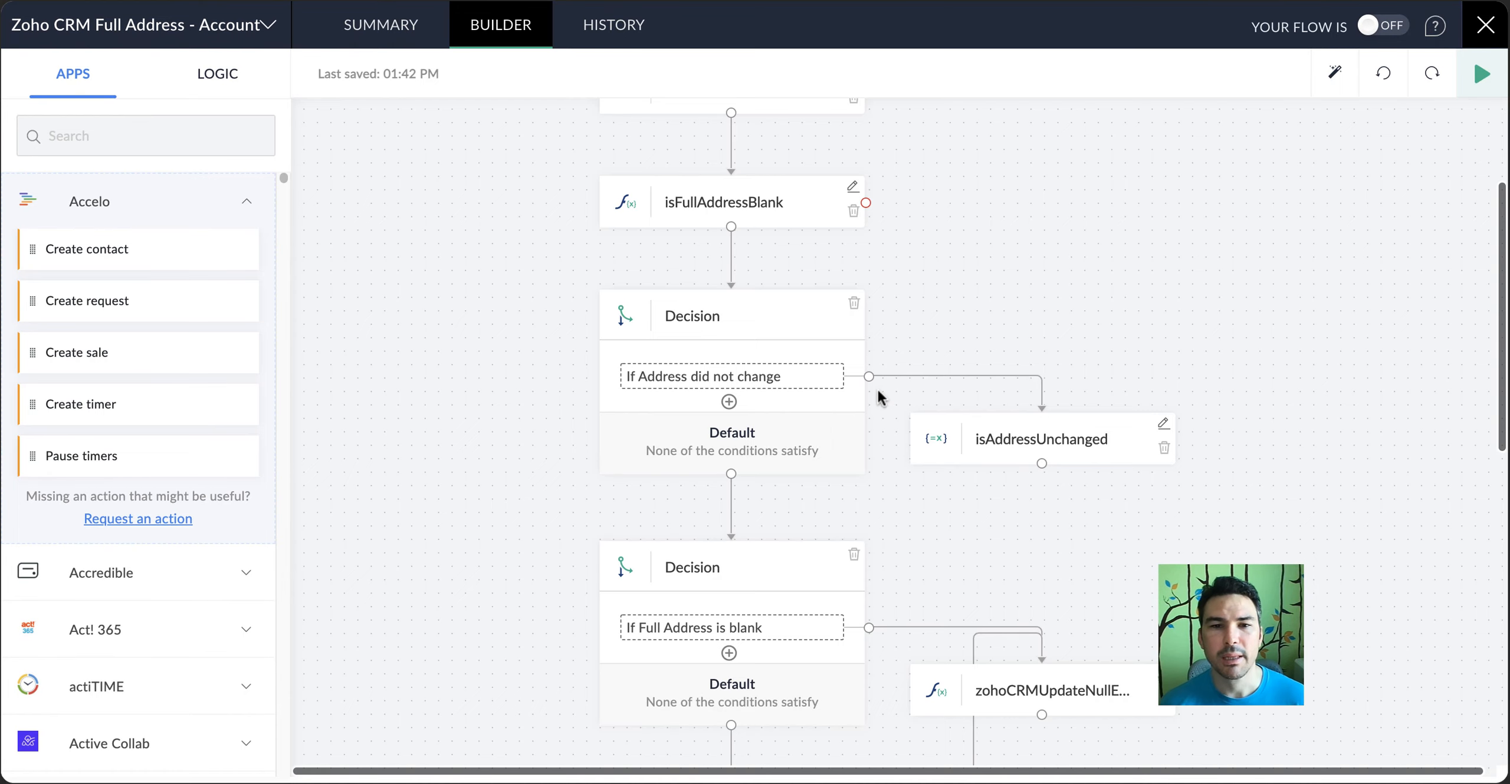
Reselect Full Address as the compared field in the If Address did not change condition, check the Previous_Full_Address value, and save
{"action": "left_click", "coordinate": [806, 380]}
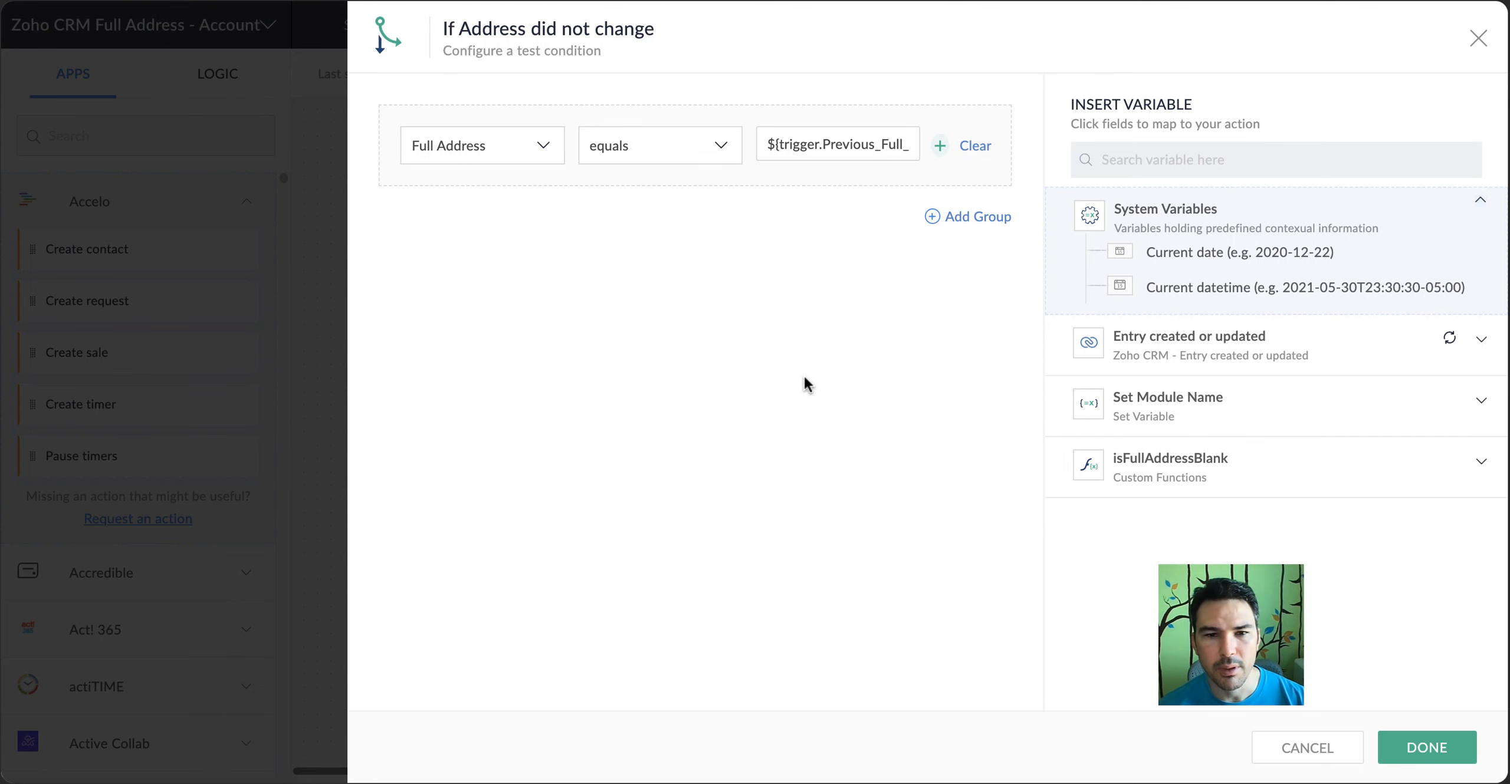
{"action": "left_click", "coordinate": [483, 142]}
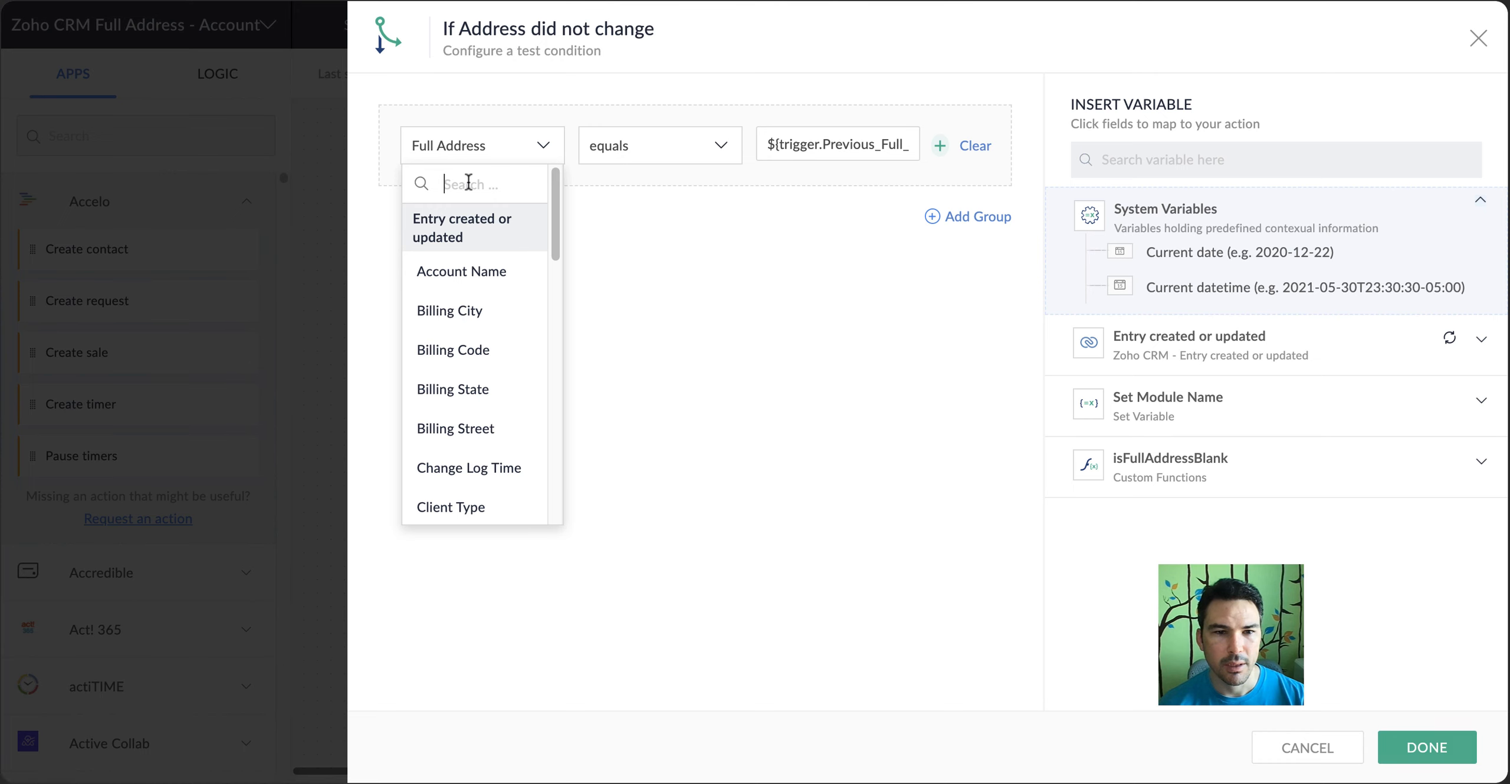
{"action": "left_click", "coordinate": [488, 273]}
{"action": "left_click", "coordinate": [492, 145]}
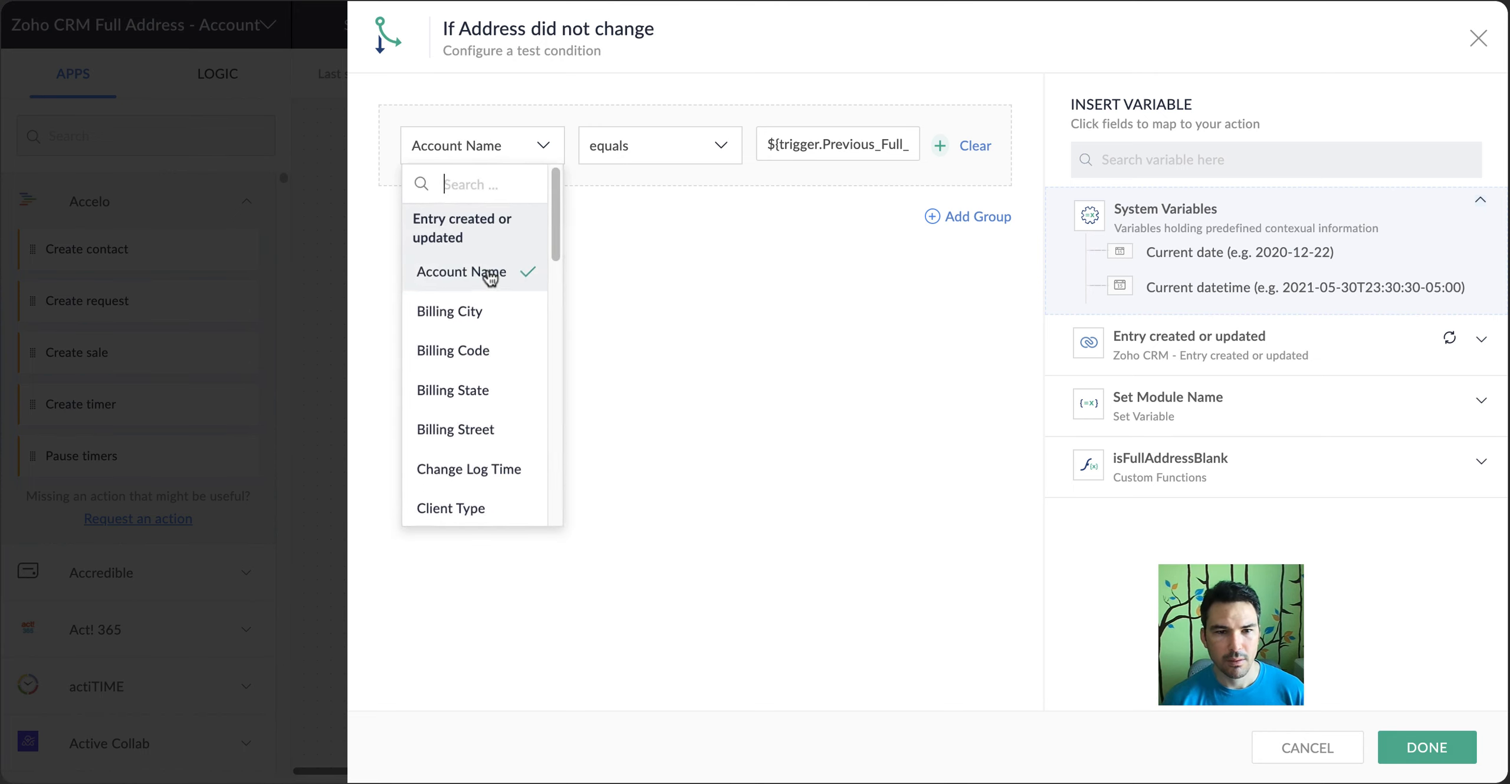
{"action": "scroll", "coordinate": [489, 278], "scroll_direction": "down", "scroll_amount": 3}
{"action": "scroll", "coordinate": [490, 278], "scroll_direction": "down", "scroll_amount": 3}
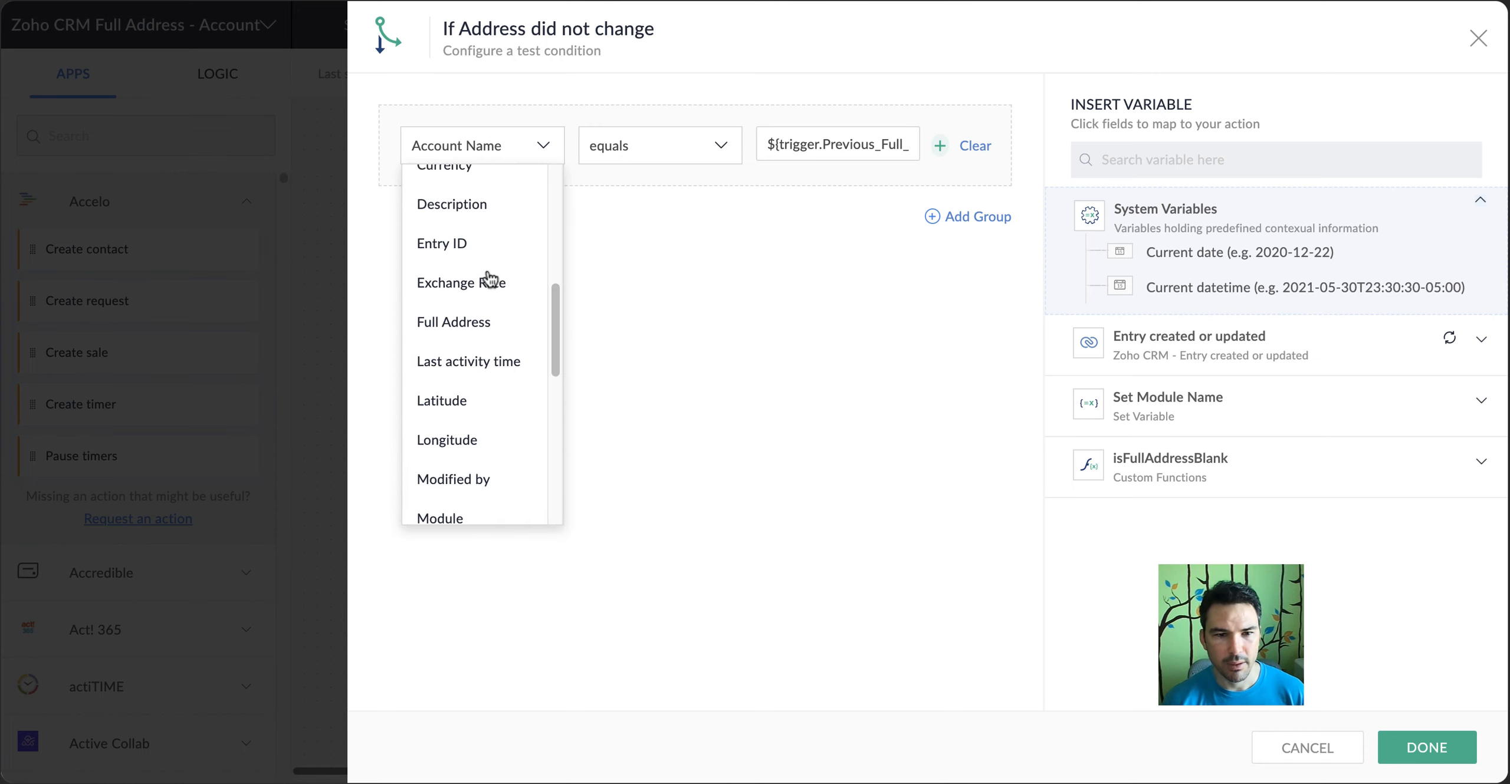
{"action": "left_click", "coordinate": [500, 337]}
{"action": "left_click", "coordinate": [825, 148]}
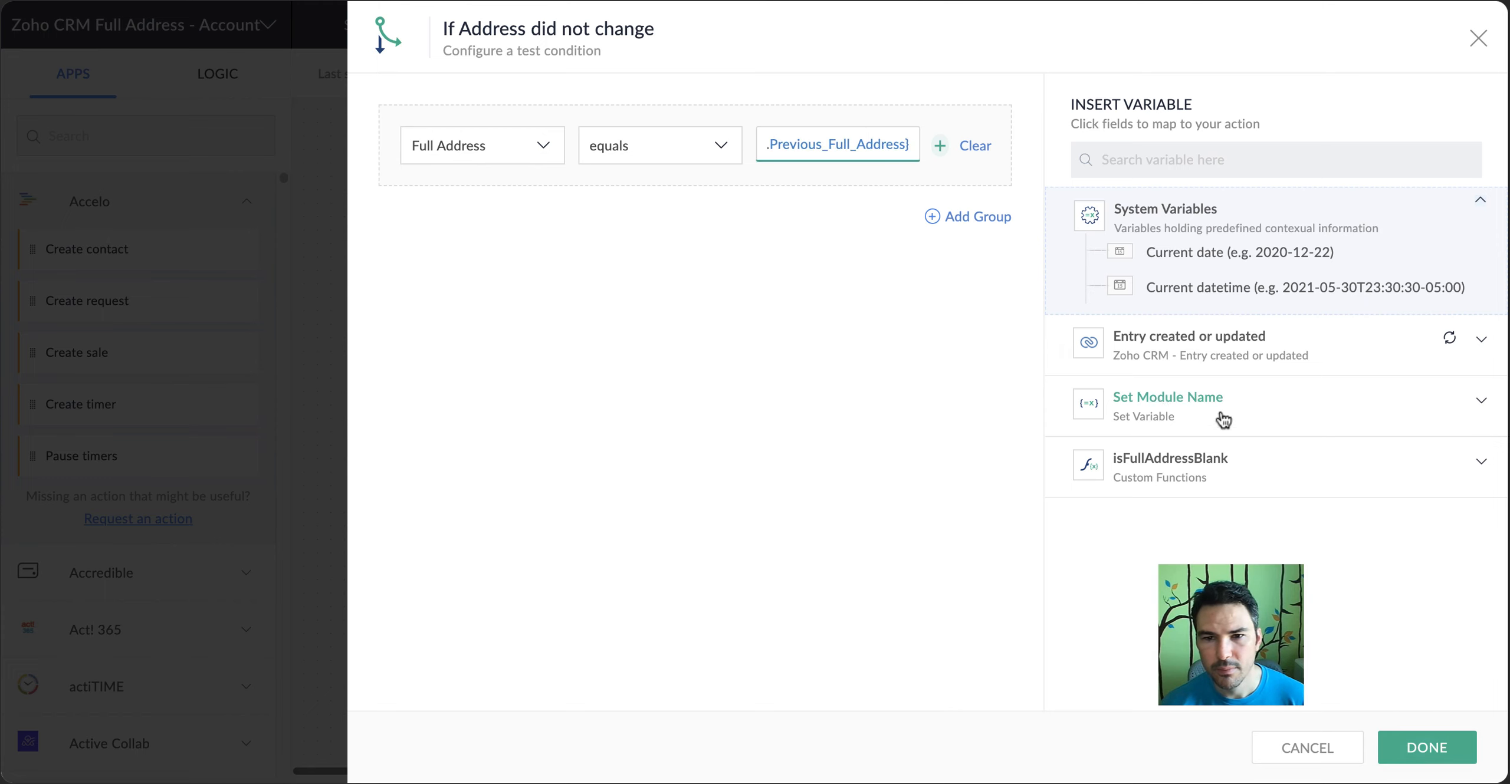
{"action": "left_click", "coordinate": [1179, 337]}
{"action": "scroll", "coordinate": [1311, 529], "scroll_direction": "down", "scroll_amount": 10}
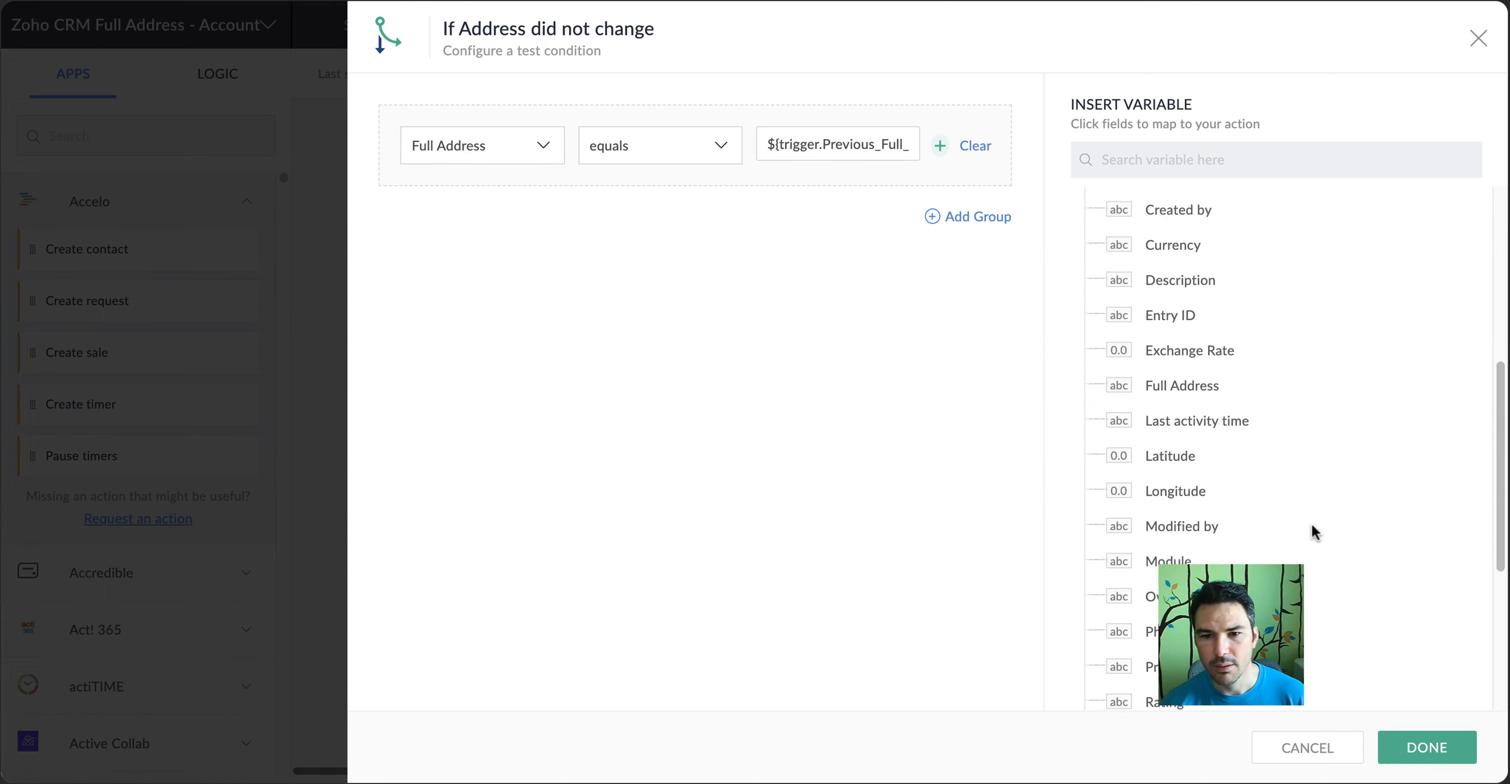
{"action": "left_click", "coordinate": [1421, 748]}
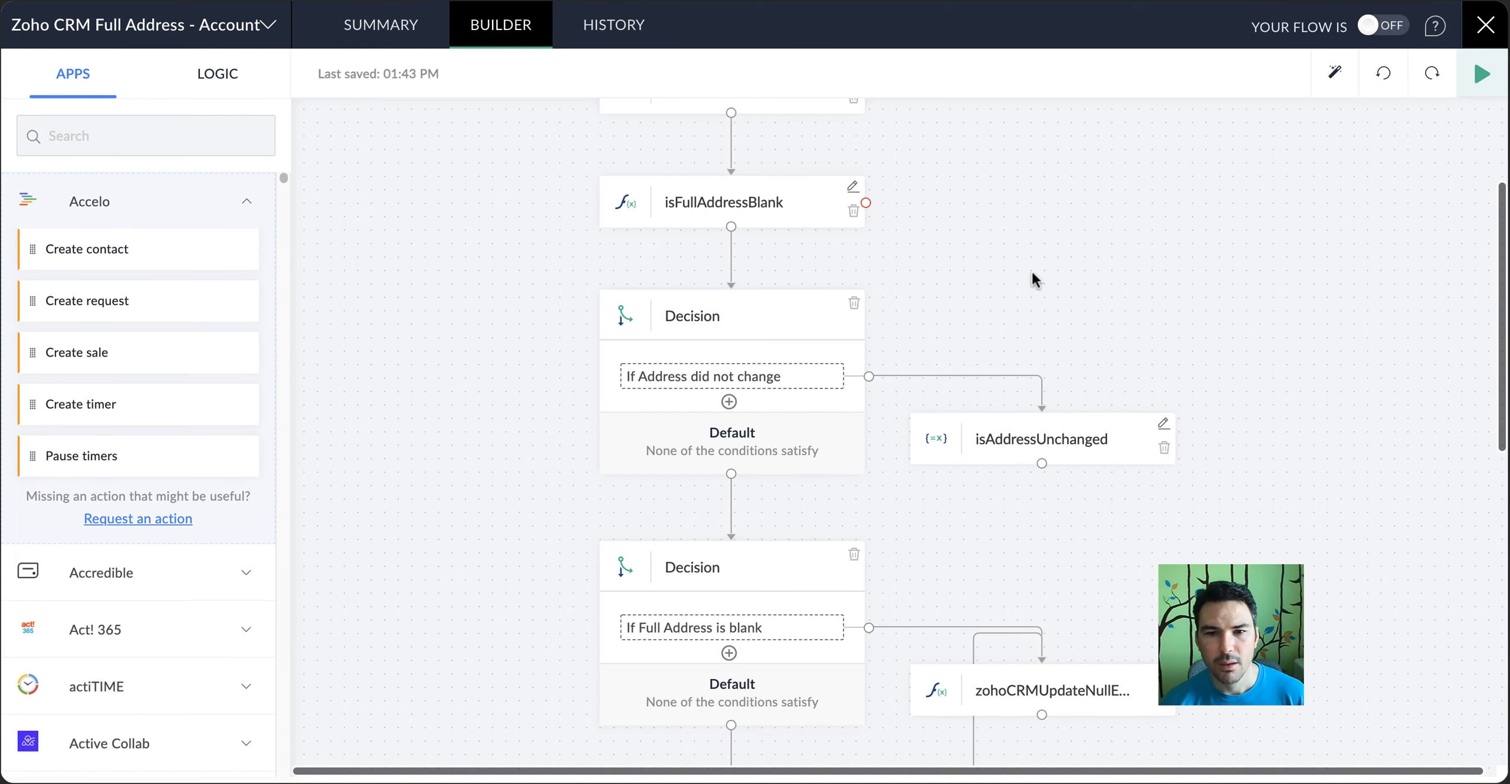
Review the test condition of the If Full Address is blank decision and close it unsaved
{"action": "scroll", "coordinate": [1034, 253], "scroll_direction": "down", "scroll_amount": 2}
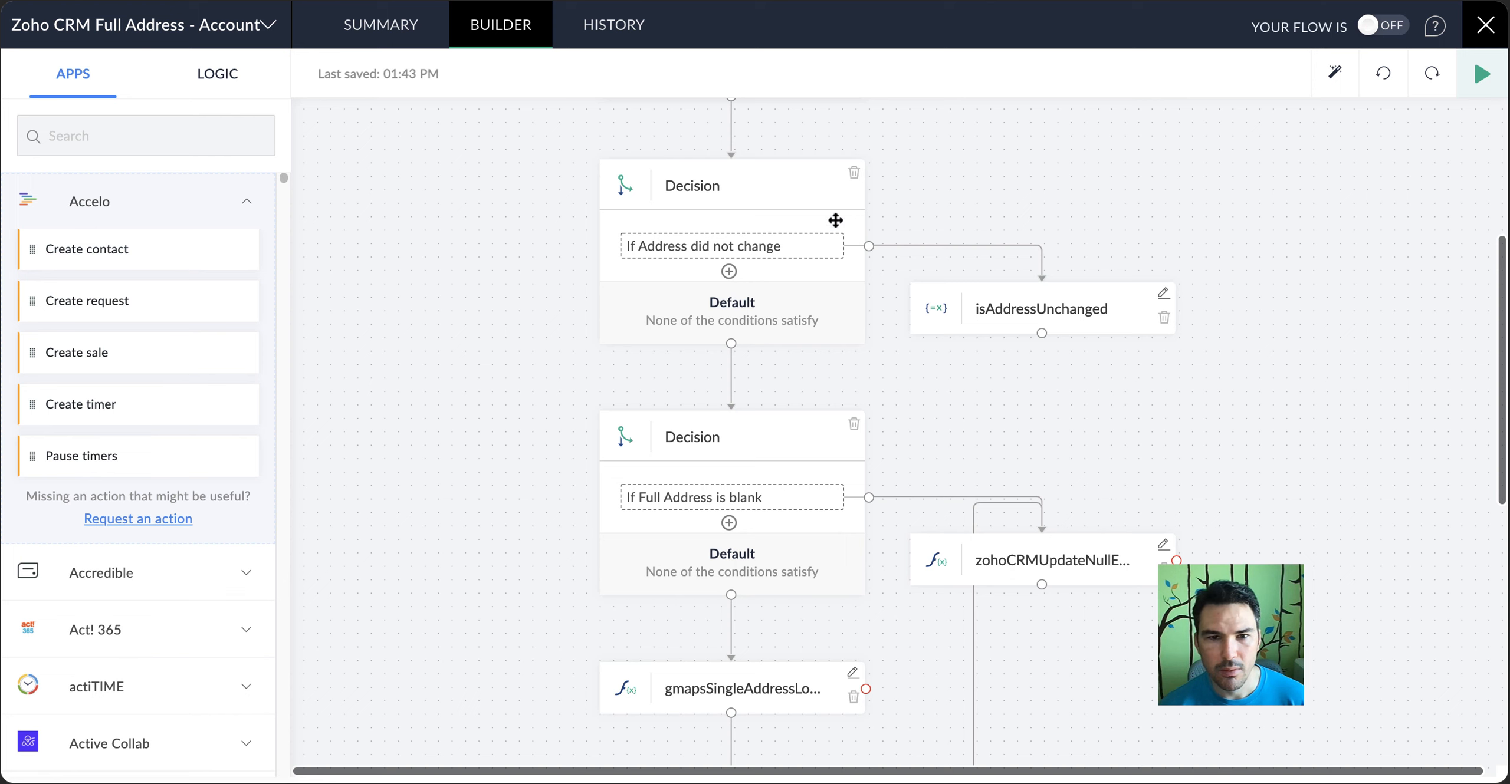
{"action": "left_click", "coordinate": [806, 500]}
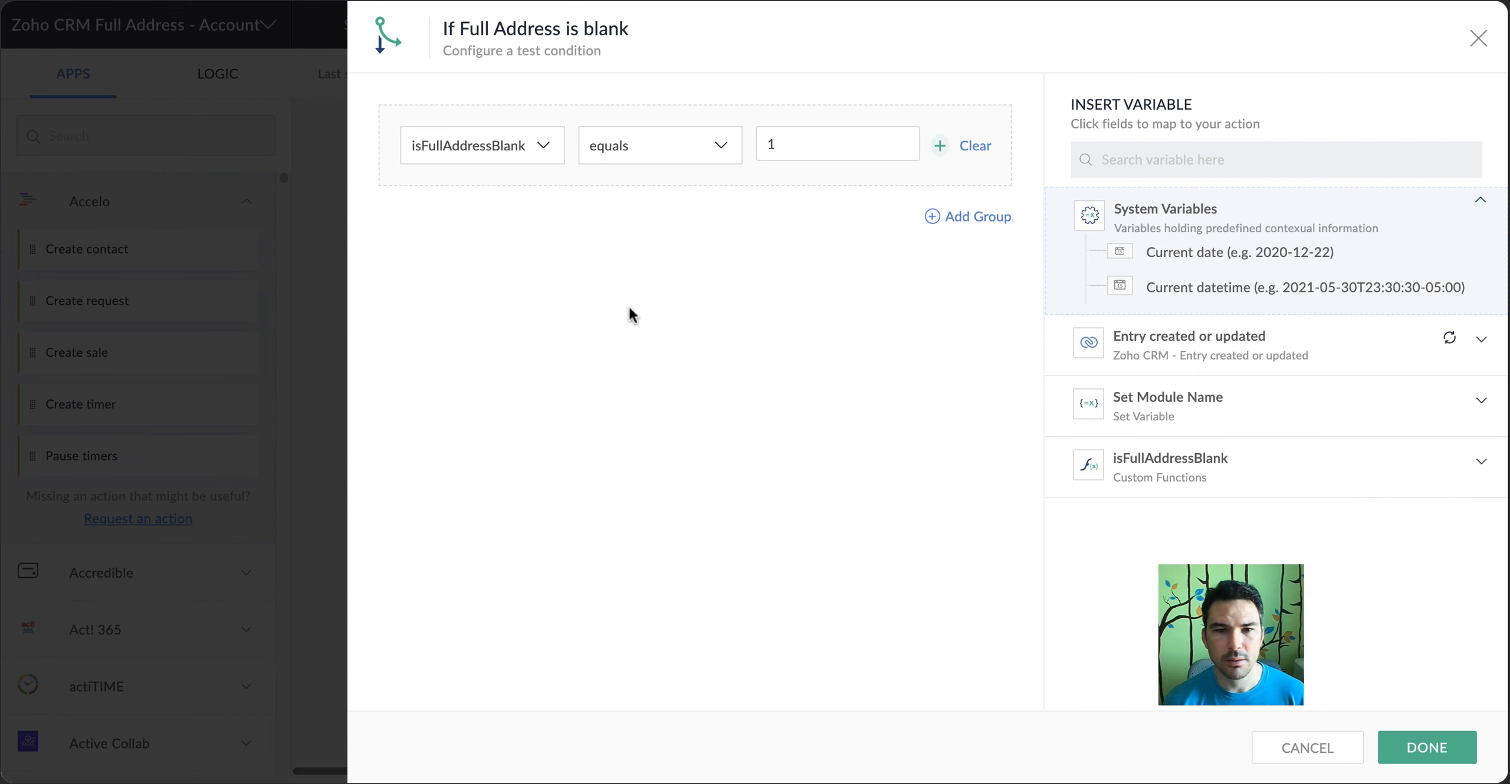
{"action": "left_click", "coordinate": [496, 159]}
{"action": "left_click", "coordinate": [1315, 747]}
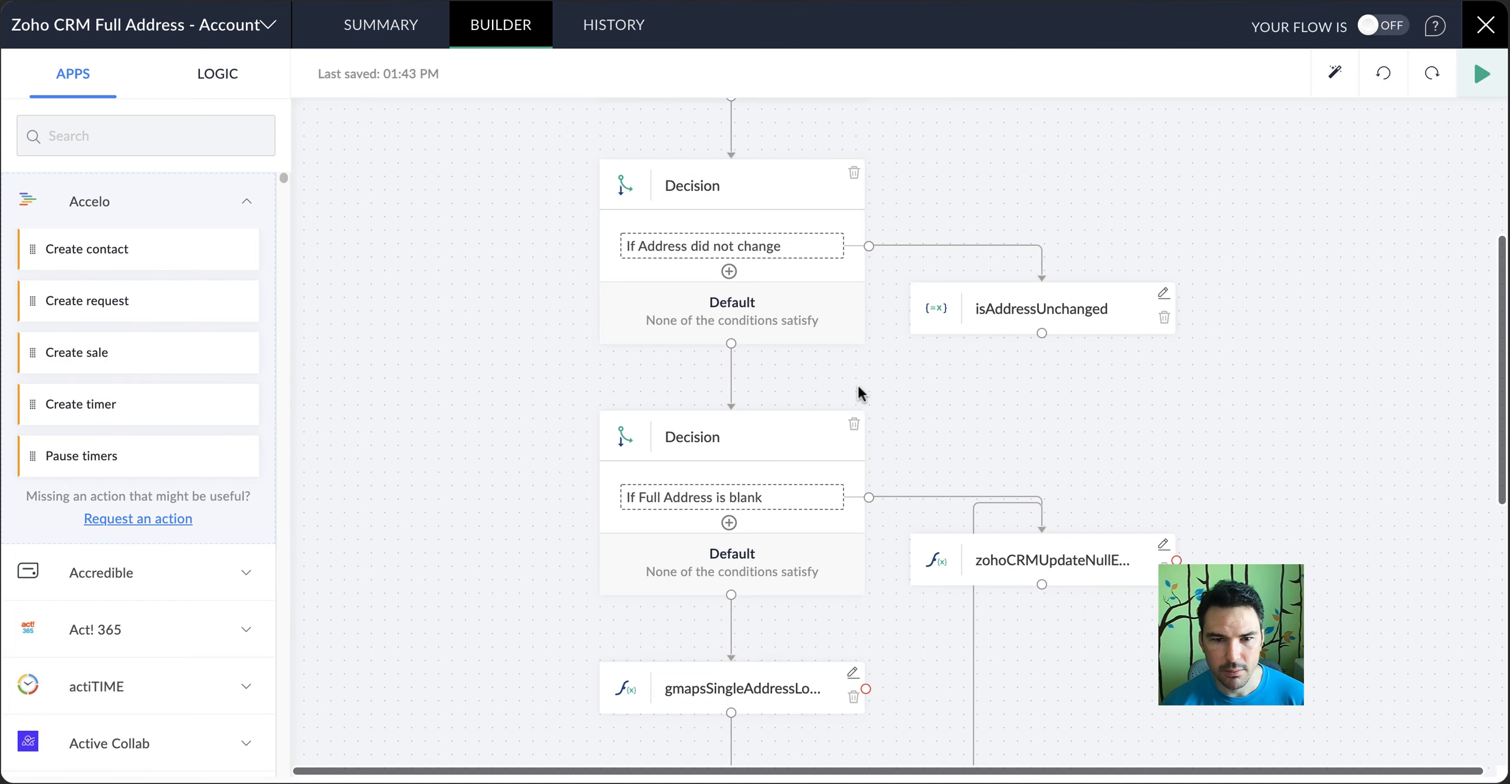
Review the settings of the isFullAddressBlank function and the isAddressUnchanged variable, closing both without saving
{"action": "scroll", "coordinate": [852, 380], "scroll_direction": "up", "scroll_amount": 3}
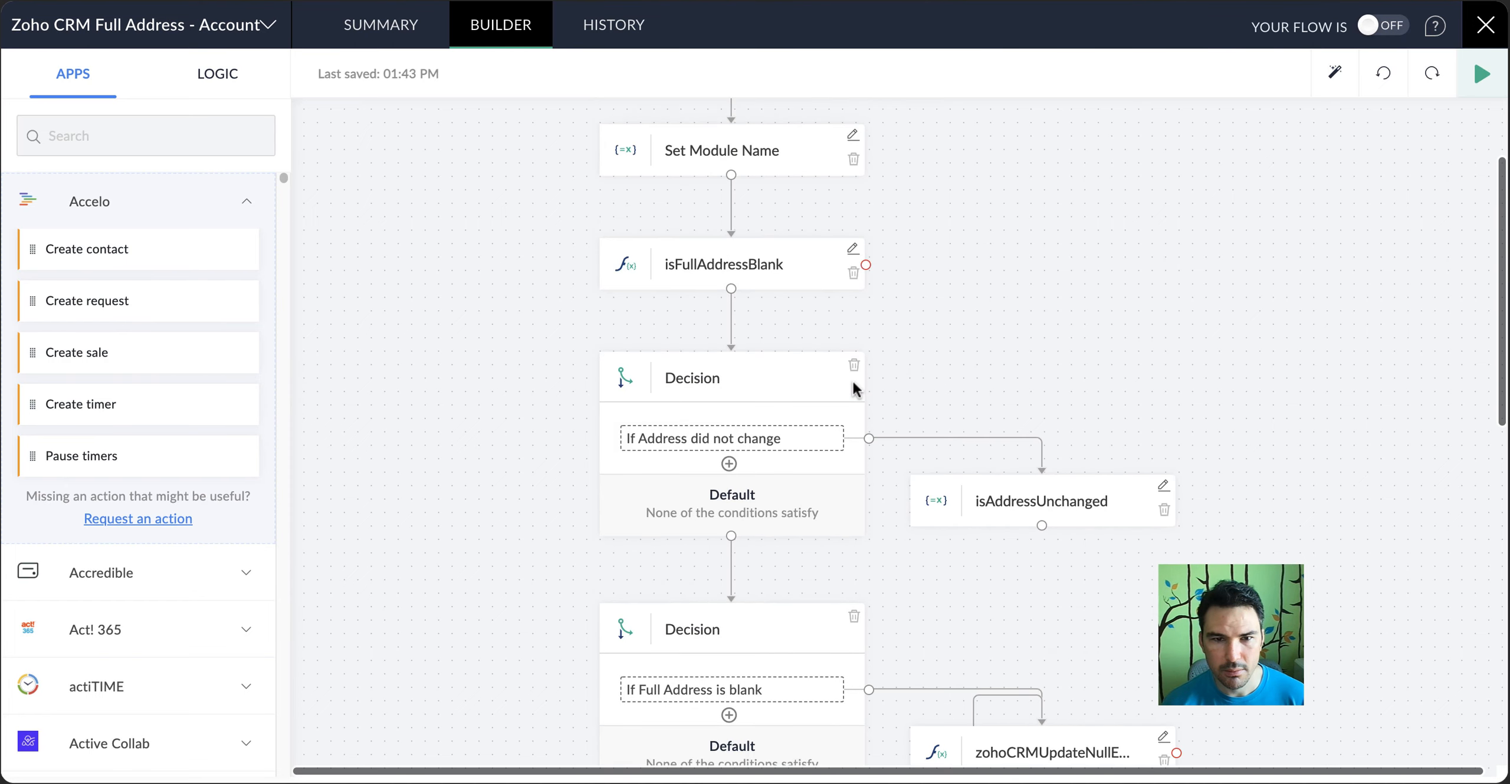
{"action": "left_click", "coordinate": [851, 250]}
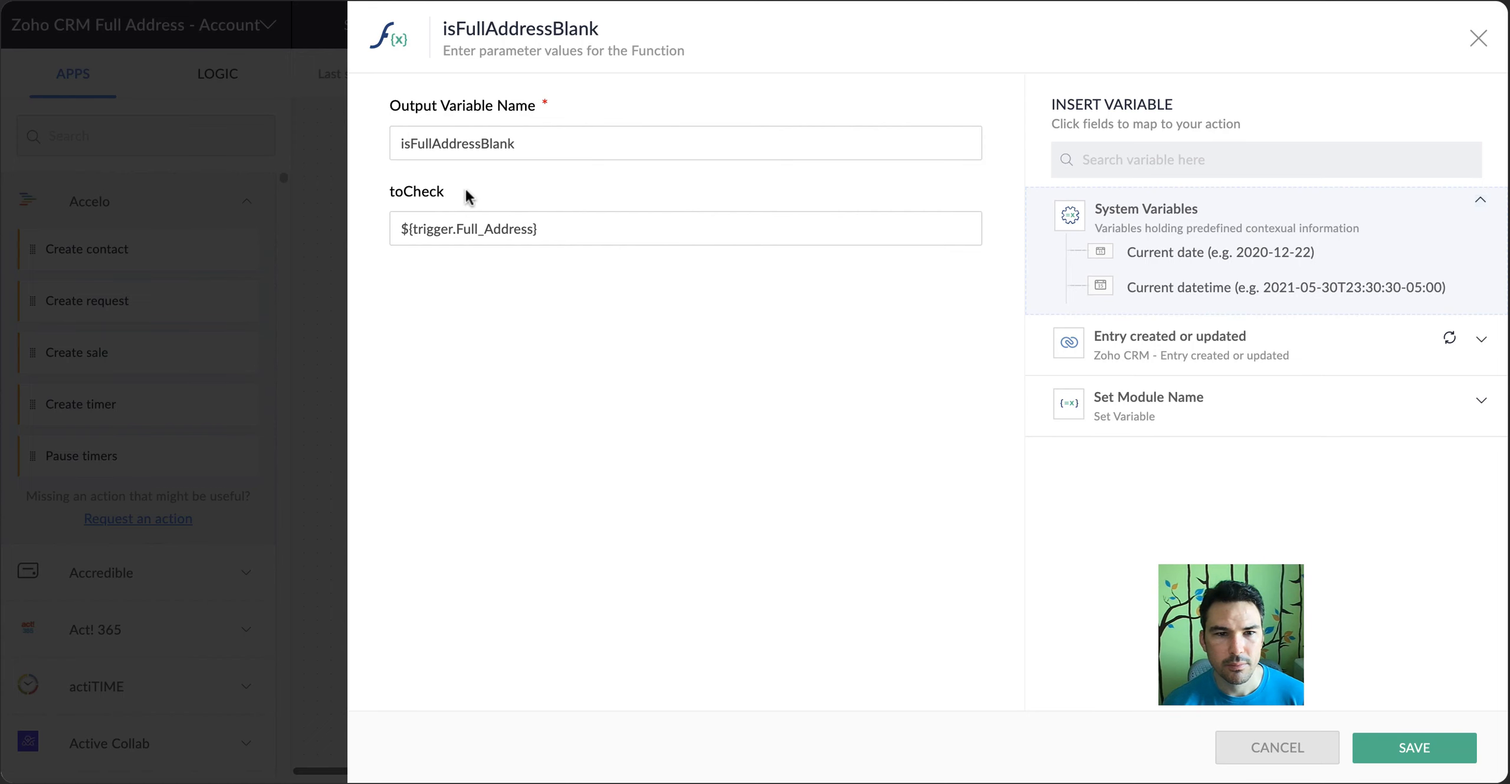
{"action": "left_click", "coordinate": [1261, 749]}
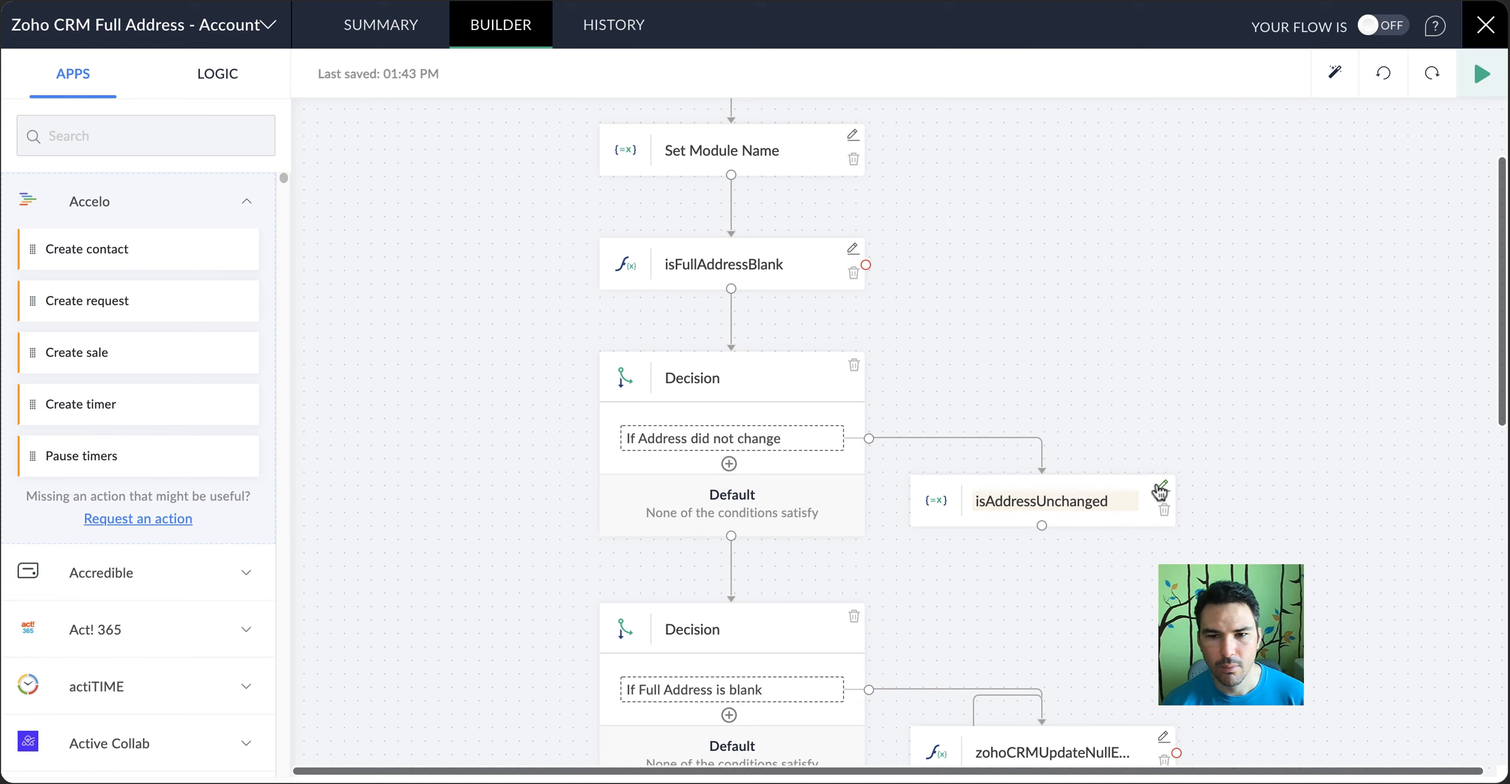
{"action": "left_click", "coordinate": [1161, 487]}
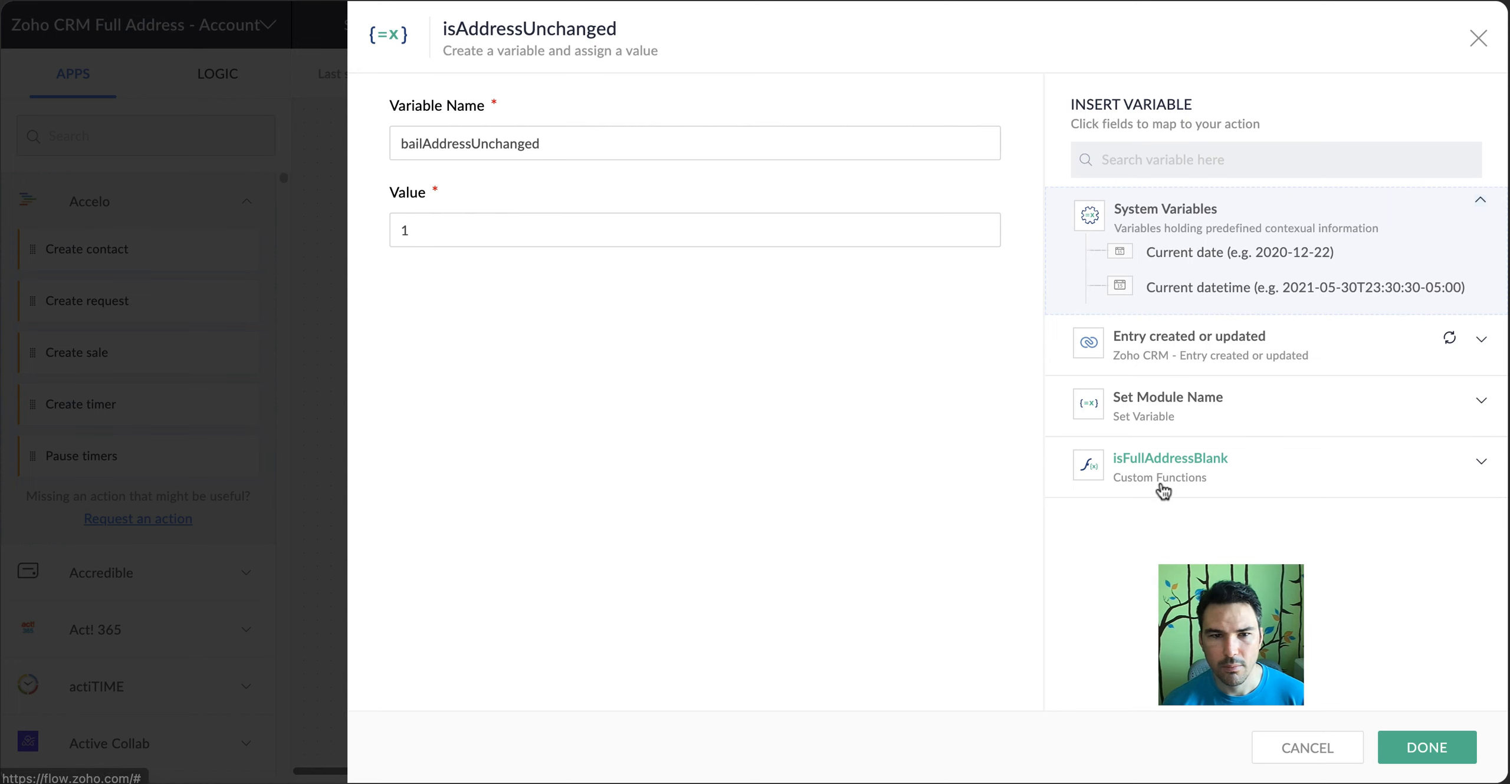
{"action": "left_click", "coordinate": [1327, 748]}
Switch to Zoho CRM and examine the Address Information fields on the Edit Account form
{"action": "scroll", "coordinate": [1155, 646], "scroll_direction": "down", "scroll_amount": 5}
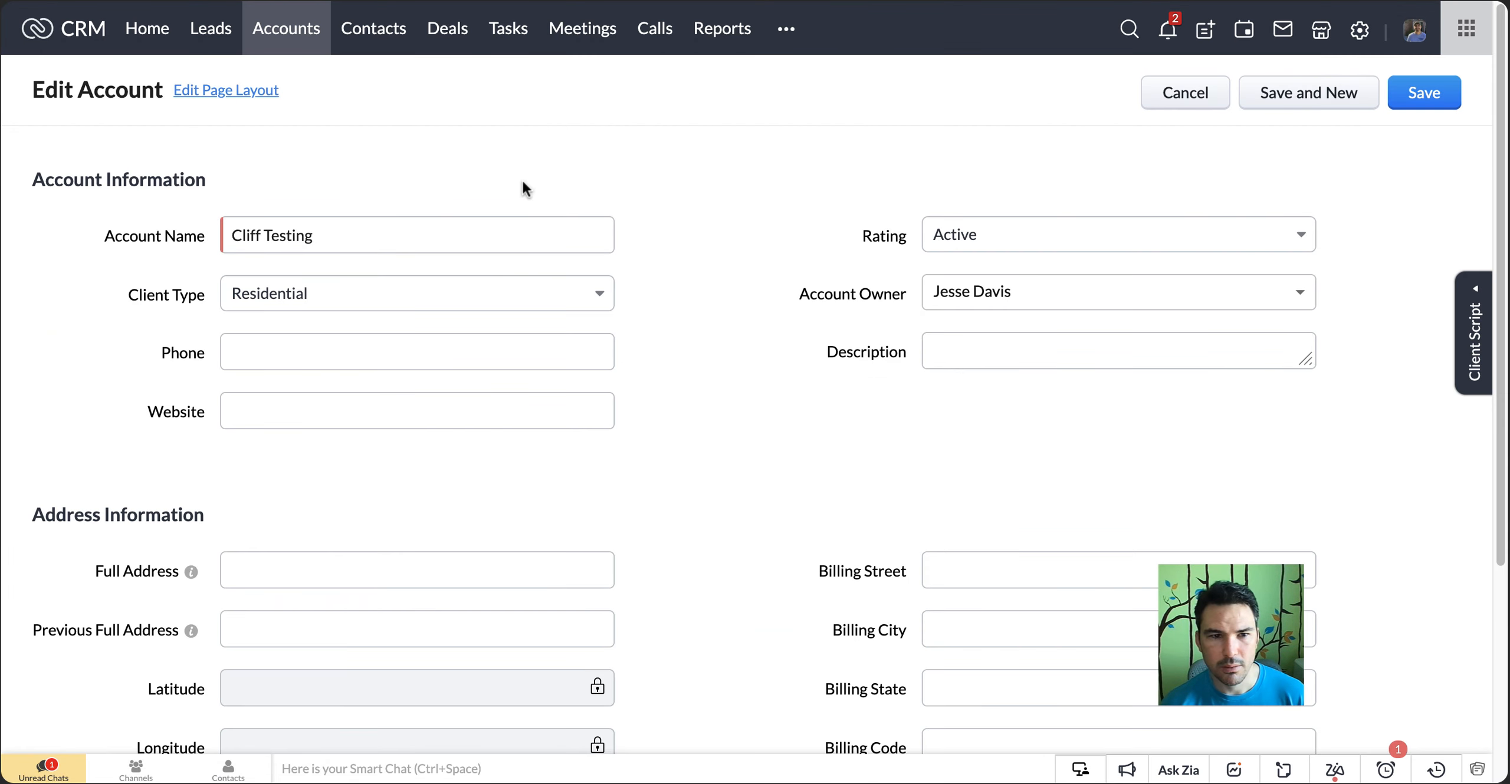
{"action": "scroll", "coordinate": [816, 215], "scroll_direction": "down", "scroll_amount": 5}
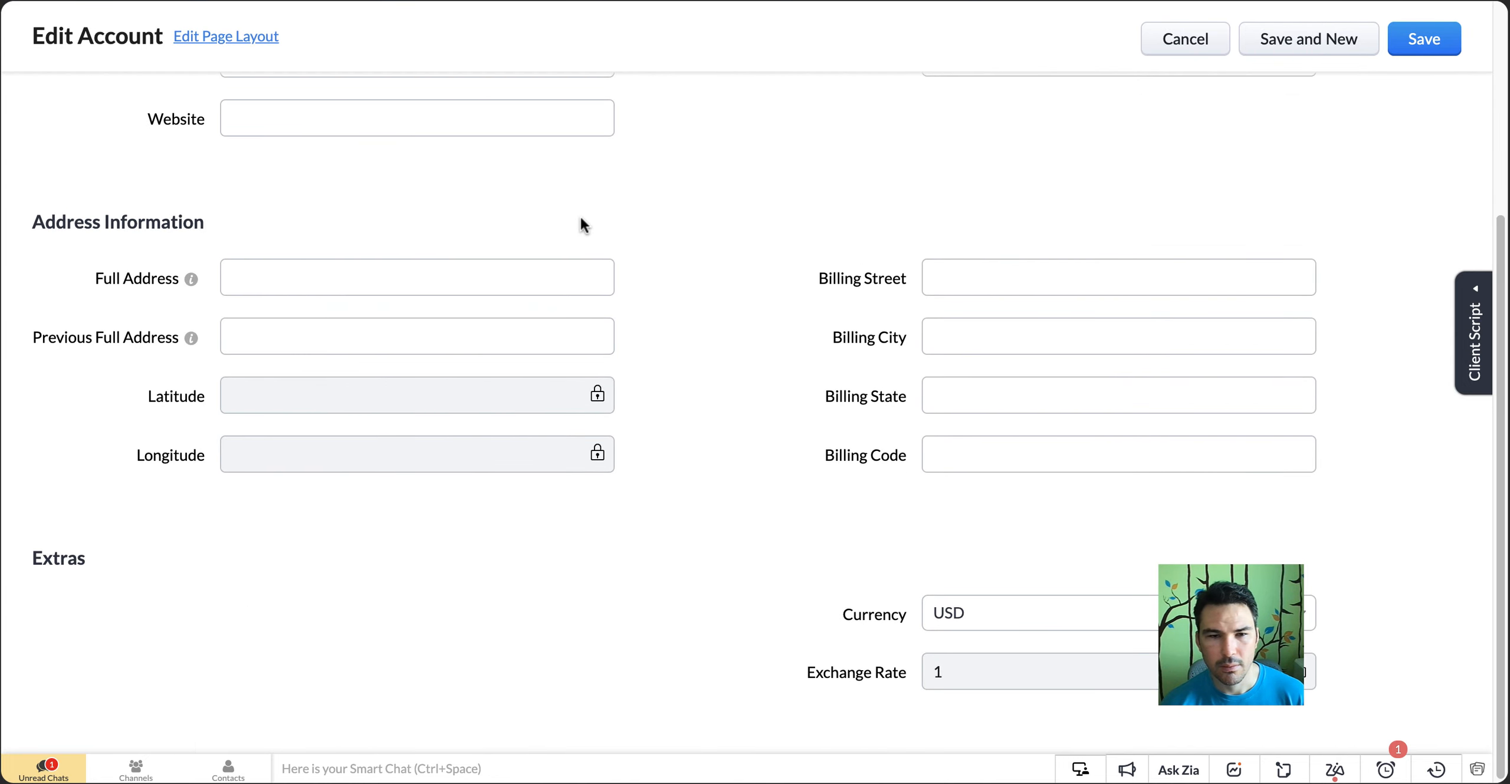
{"action": "scroll", "coordinate": [1064, 181], "scroll_direction": "up", "scroll_amount": 5}
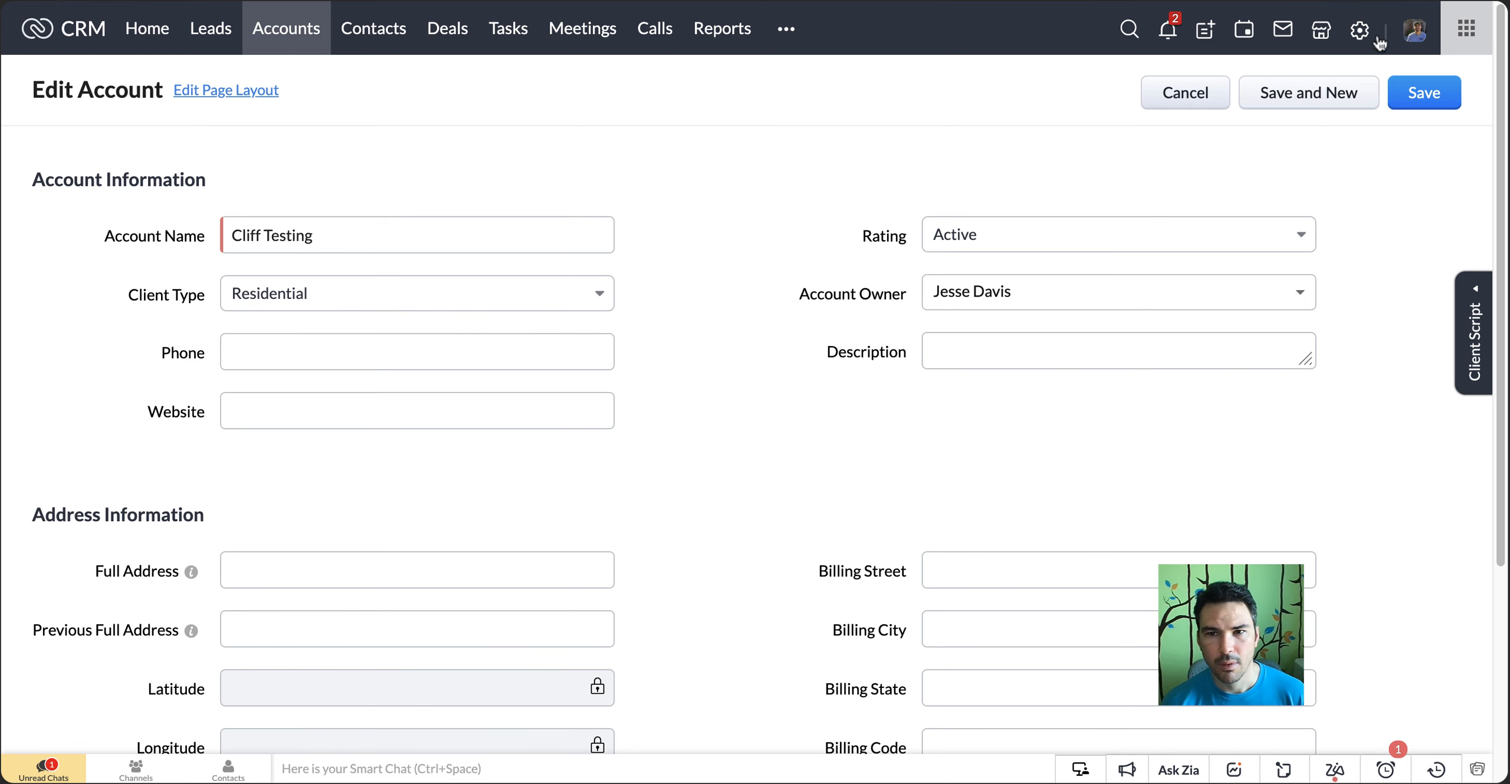
Open the developer API settings in CRM Setup and show the Accounts module's field API names
{"action": "left_click", "coordinate": [1360, 30]}
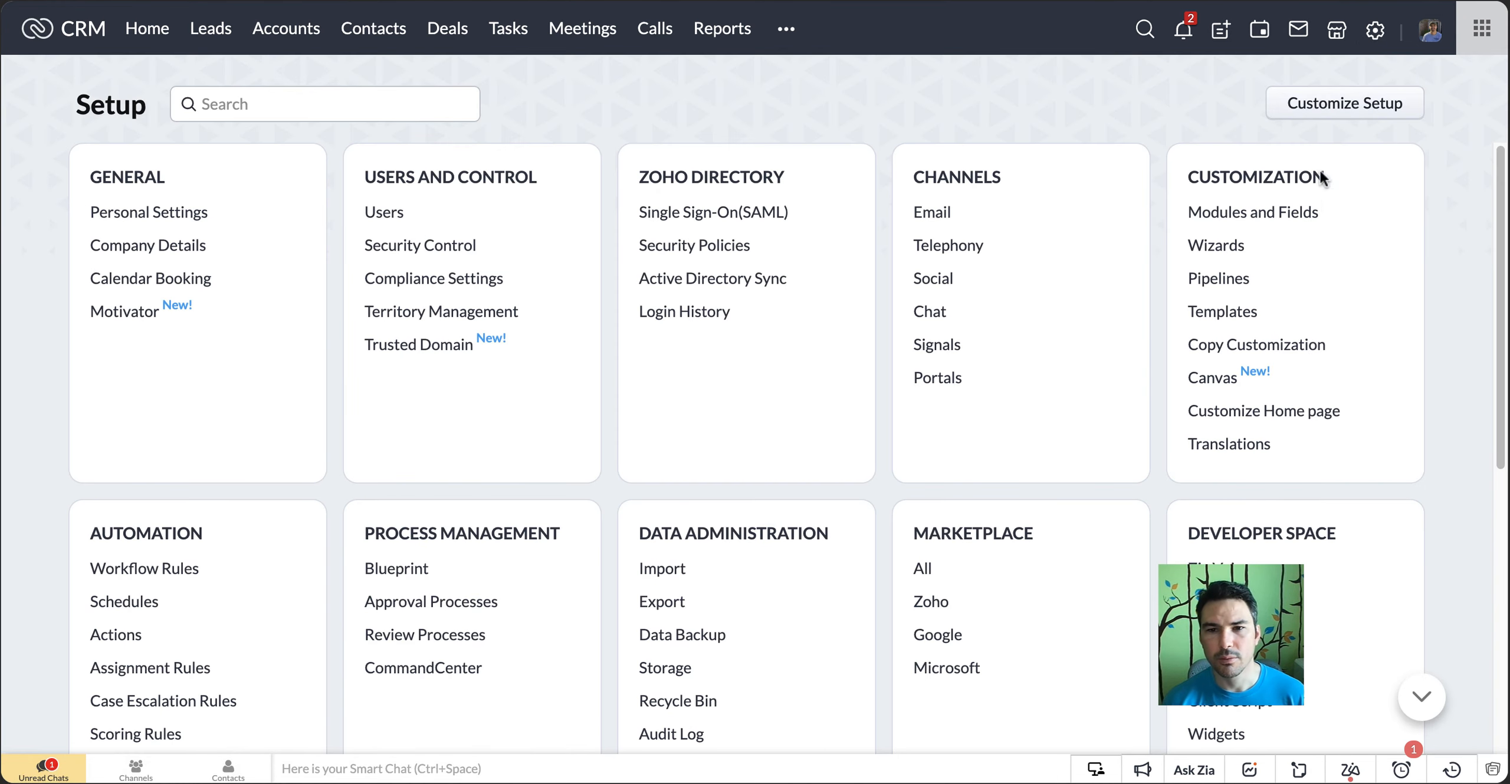
{"action": "scroll", "coordinate": [1210, 556], "scroll_direction": "down", "scroll_amount": 4}
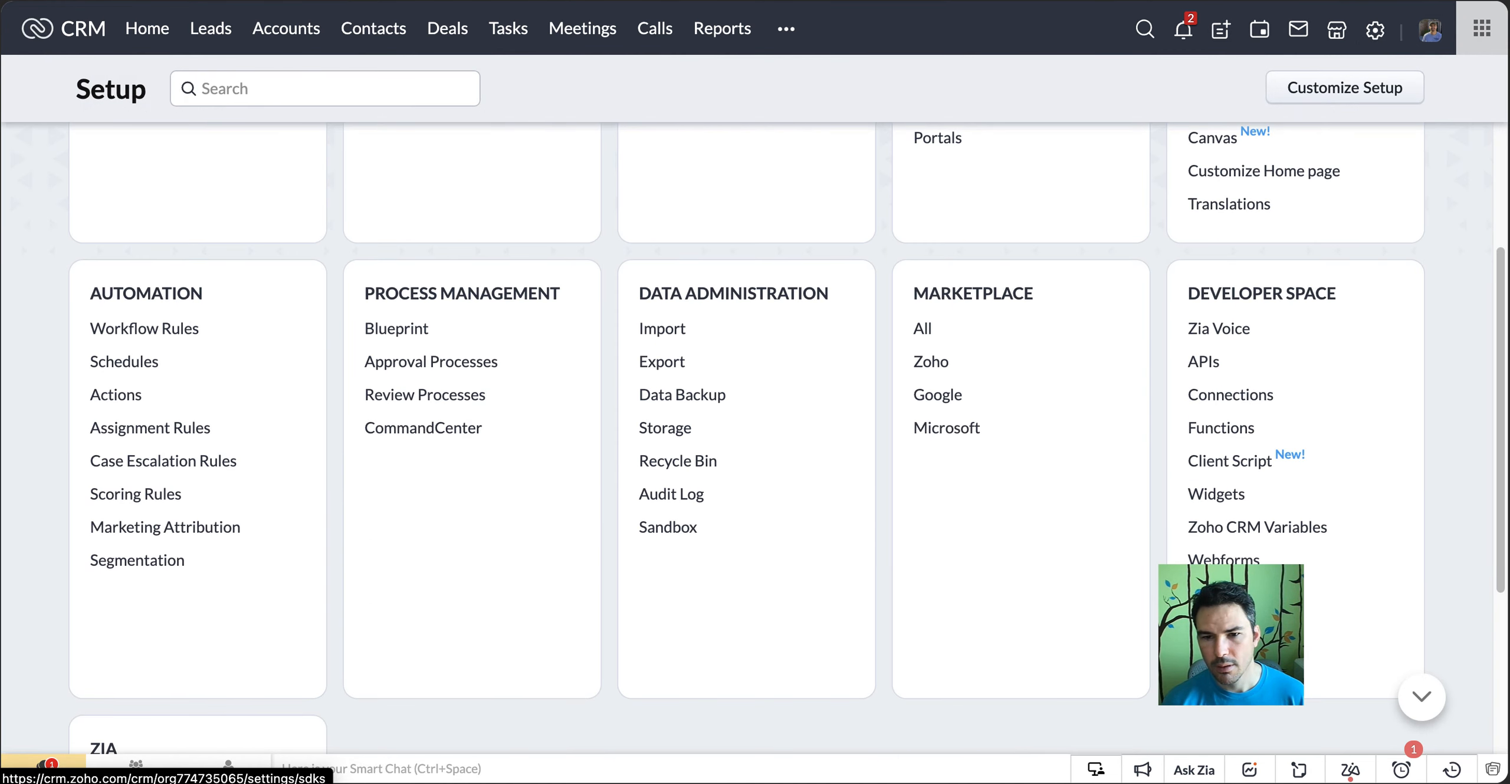
{"action": "left_click", "coordinate": [1203, 361]}
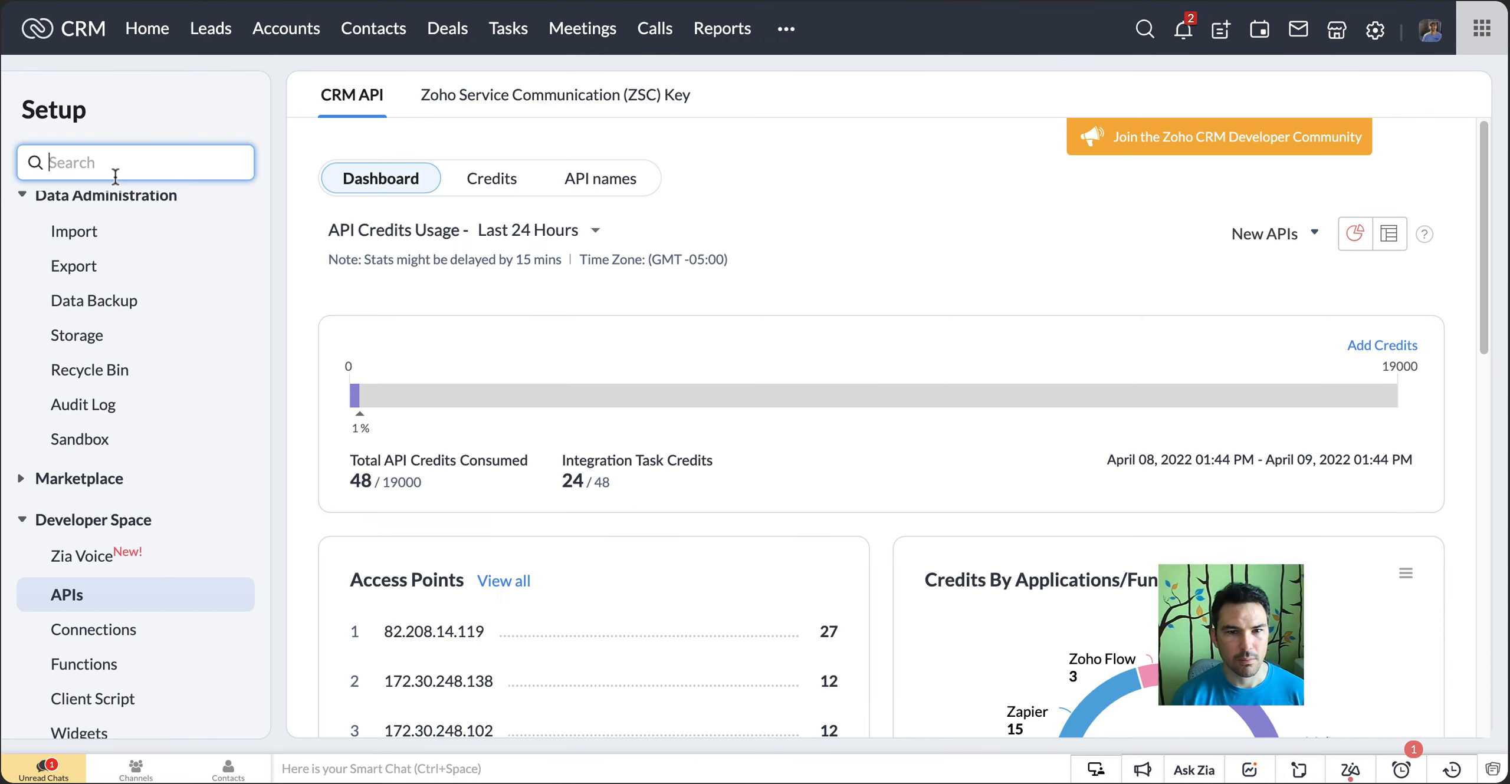
{"action": "left_click", "coordinate": [641, 178]}
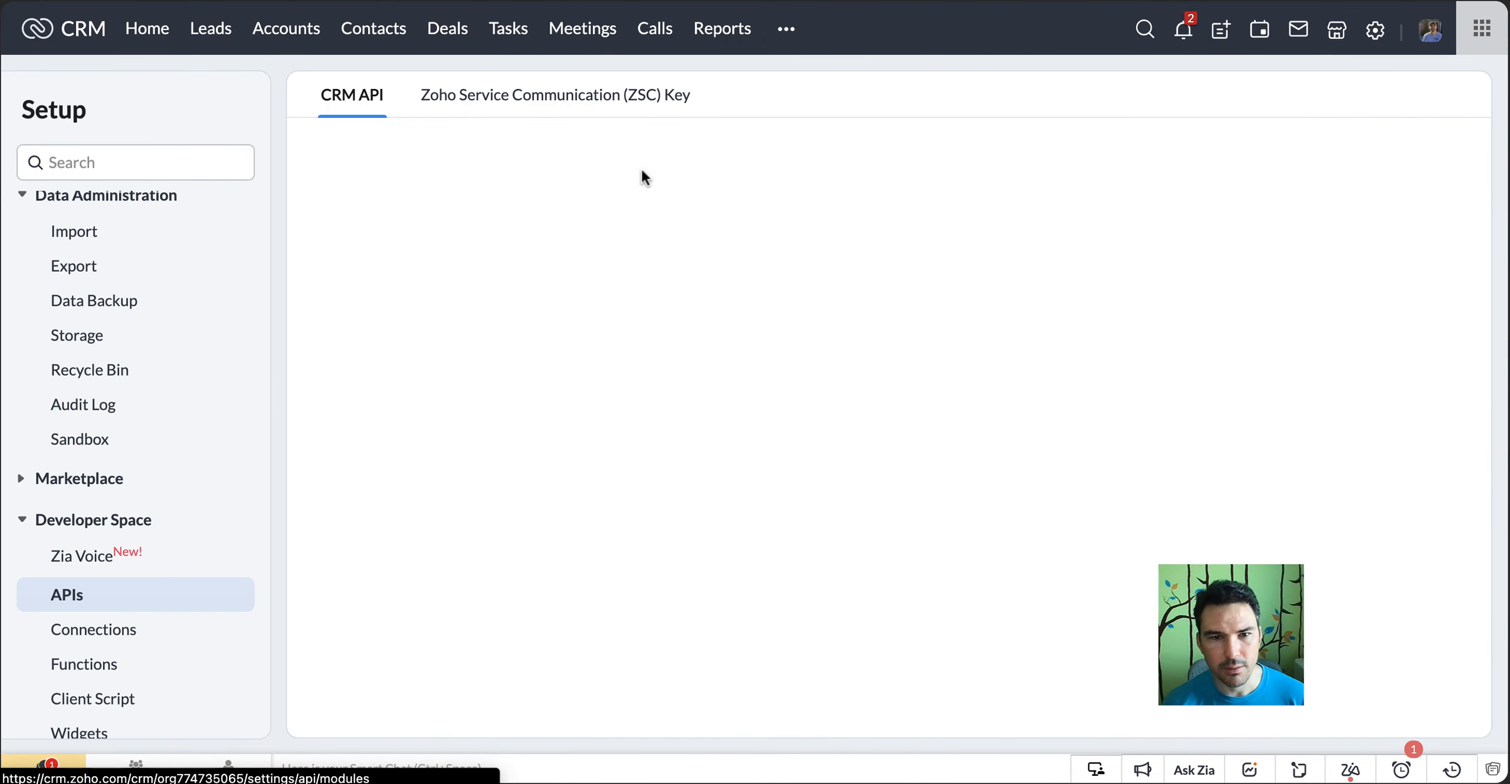
{"action": "scroll", "coordinate": [759, 254], "scroll_direction": "down", "scroll_amount": 4}
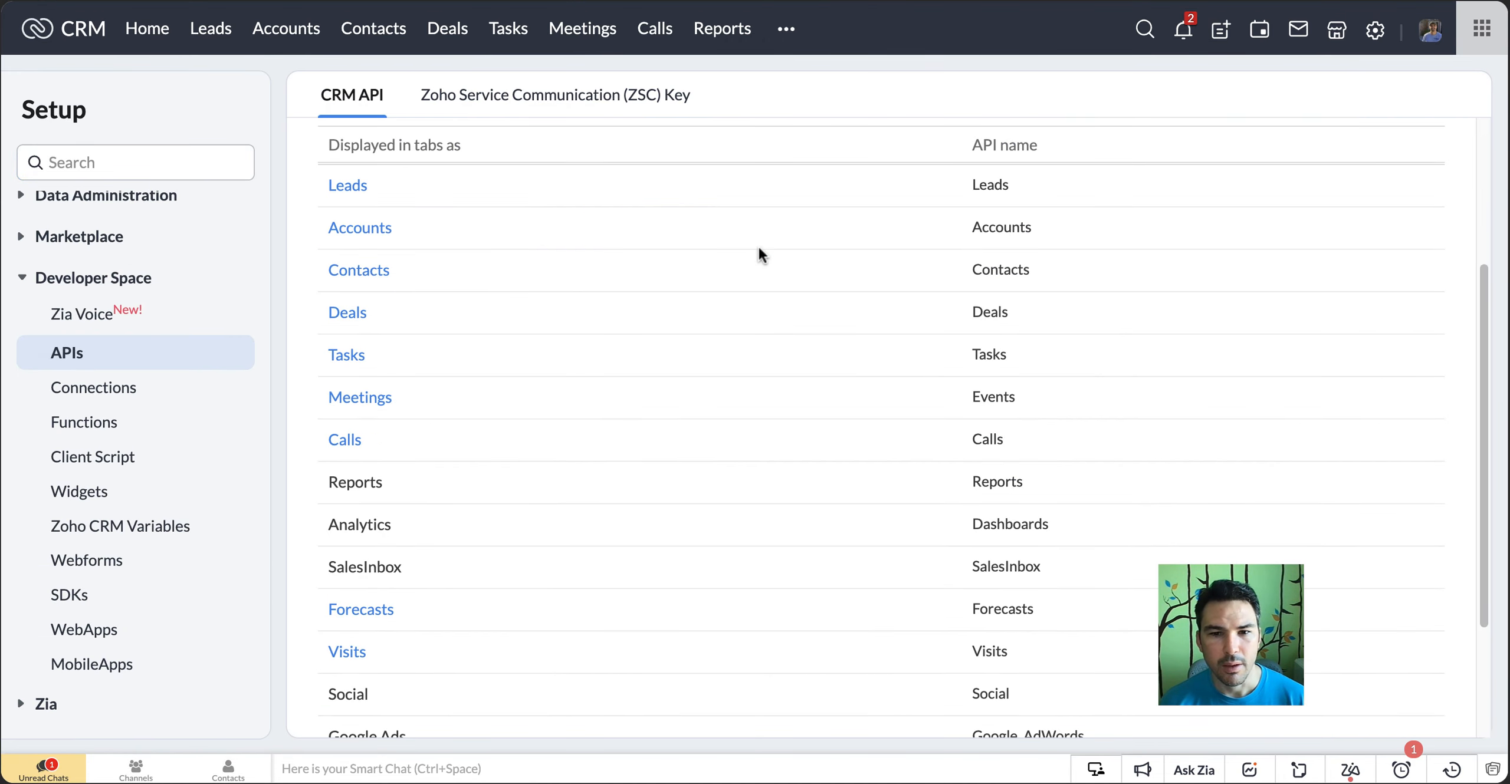
{"action": "left_click", "coordinate": [361, 242]}
{"action": "scroll", "coordinate": [913, 319], "scroll_direction": "down", "scroll_amount": 9}
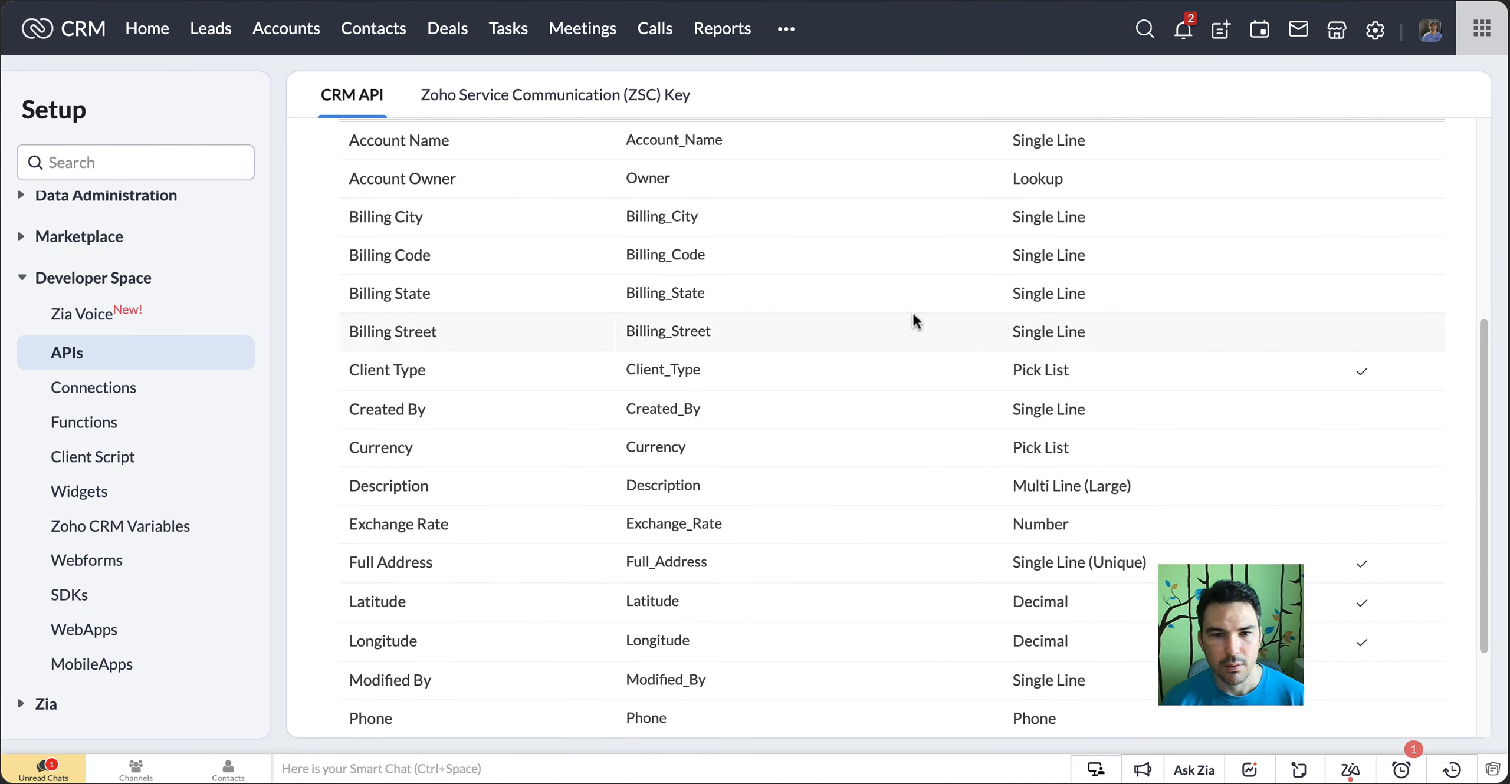
Copy the Billing_Street API name and substitute it for Street in the fieldNames of Zoho Flow's zohoCRMUpdateNullEntry function
{"action": "mouse_move", "coordinate": [696, 365]}
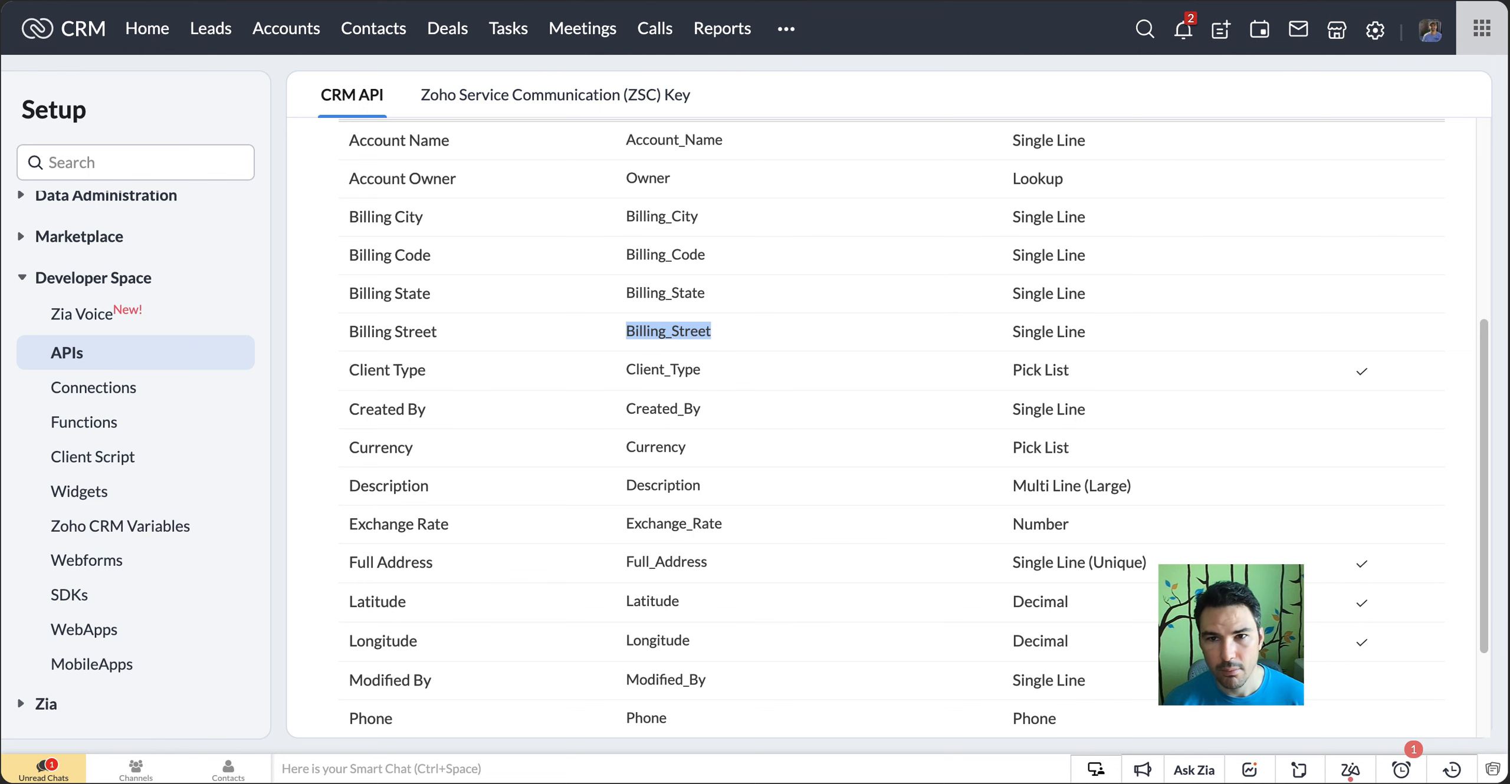
{"action": "left_click", "coordinate": [1272, 1]}
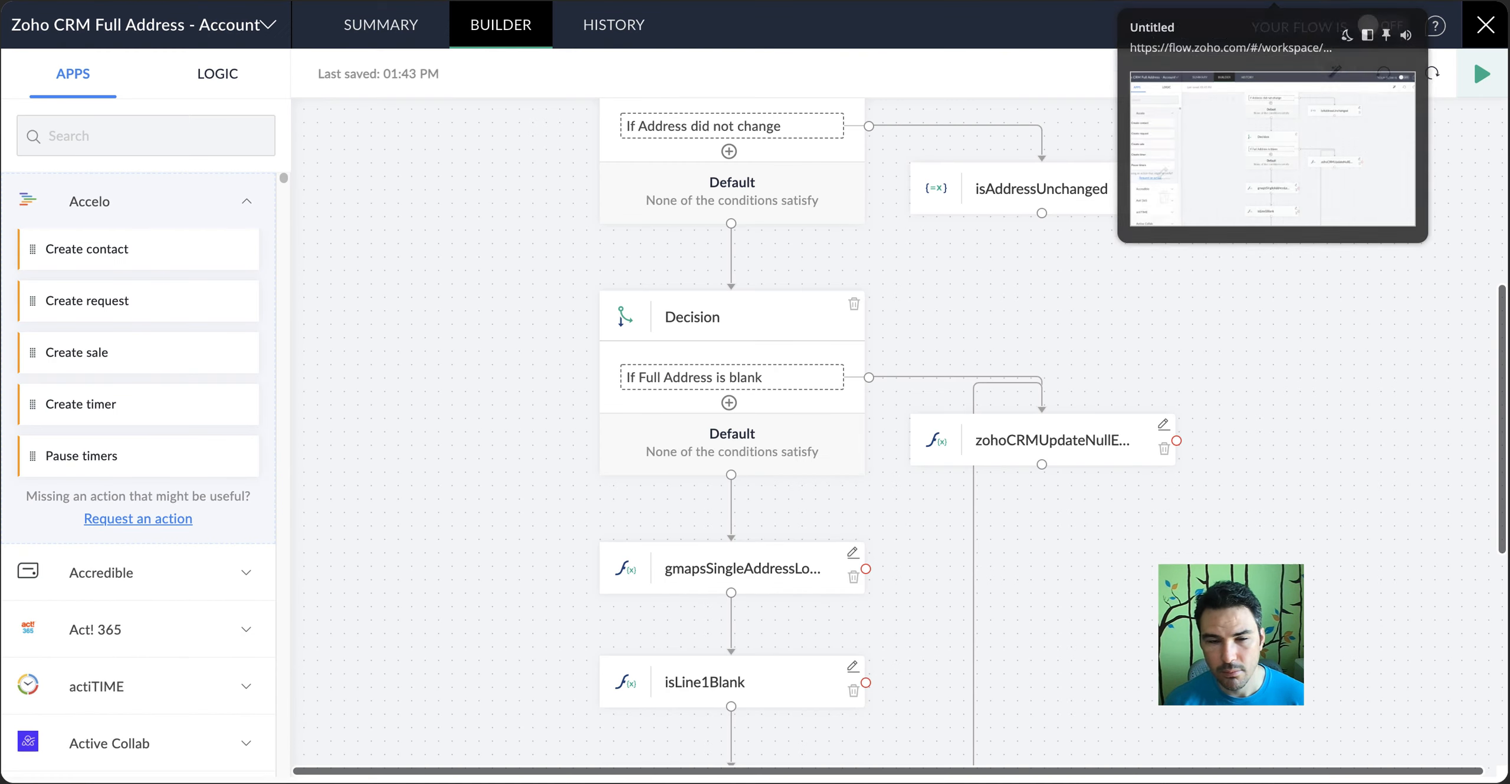
{"action": "left_click", "coordinate": [1163, 417]}
{"action": "double_click", "coordinate": [407, 313]}
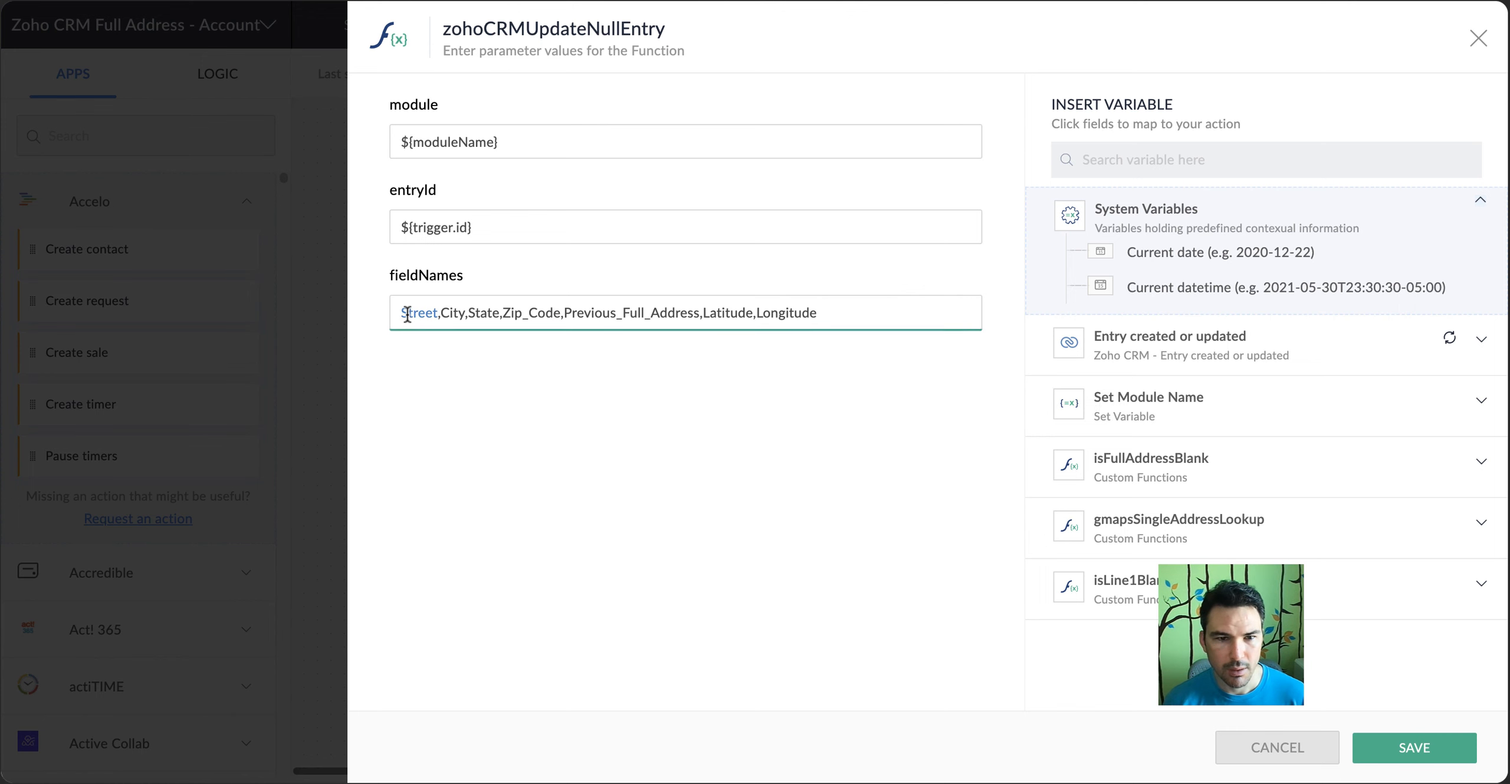
{"action": "type", "text": "Billing_Street"}
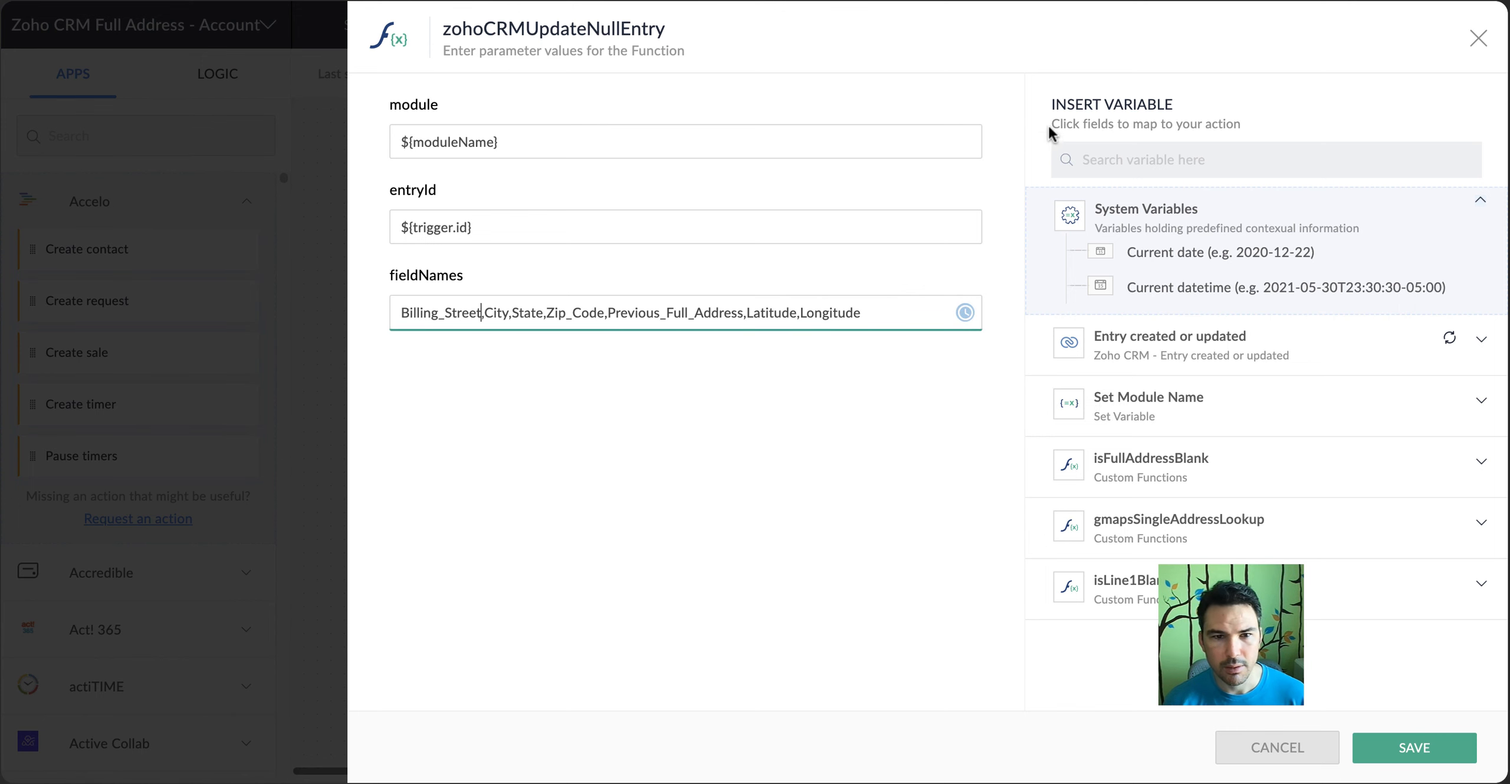
Copy the Billing_ prefix from the CRM API names and change the remaining address entries in fieldNames to Billing_City, Billing_State and Billing_Code
{"action": "left_click", "coordinate": [1110, 0]}
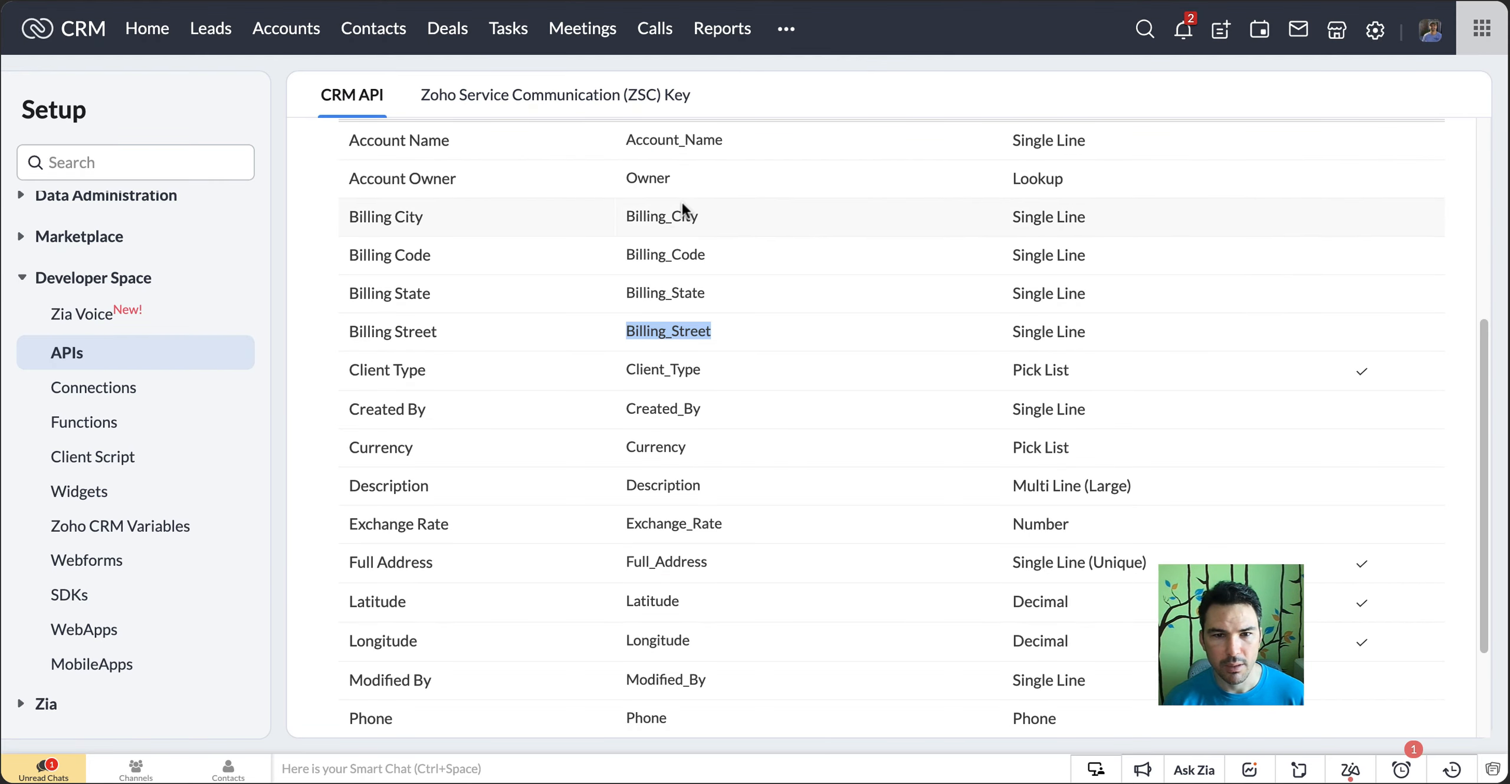
{"action": "left_click_drag", "start_coordinate": [671, 215], "coordinate": [626, 220]}
{"action": "key", "text": "ctrl+c"}
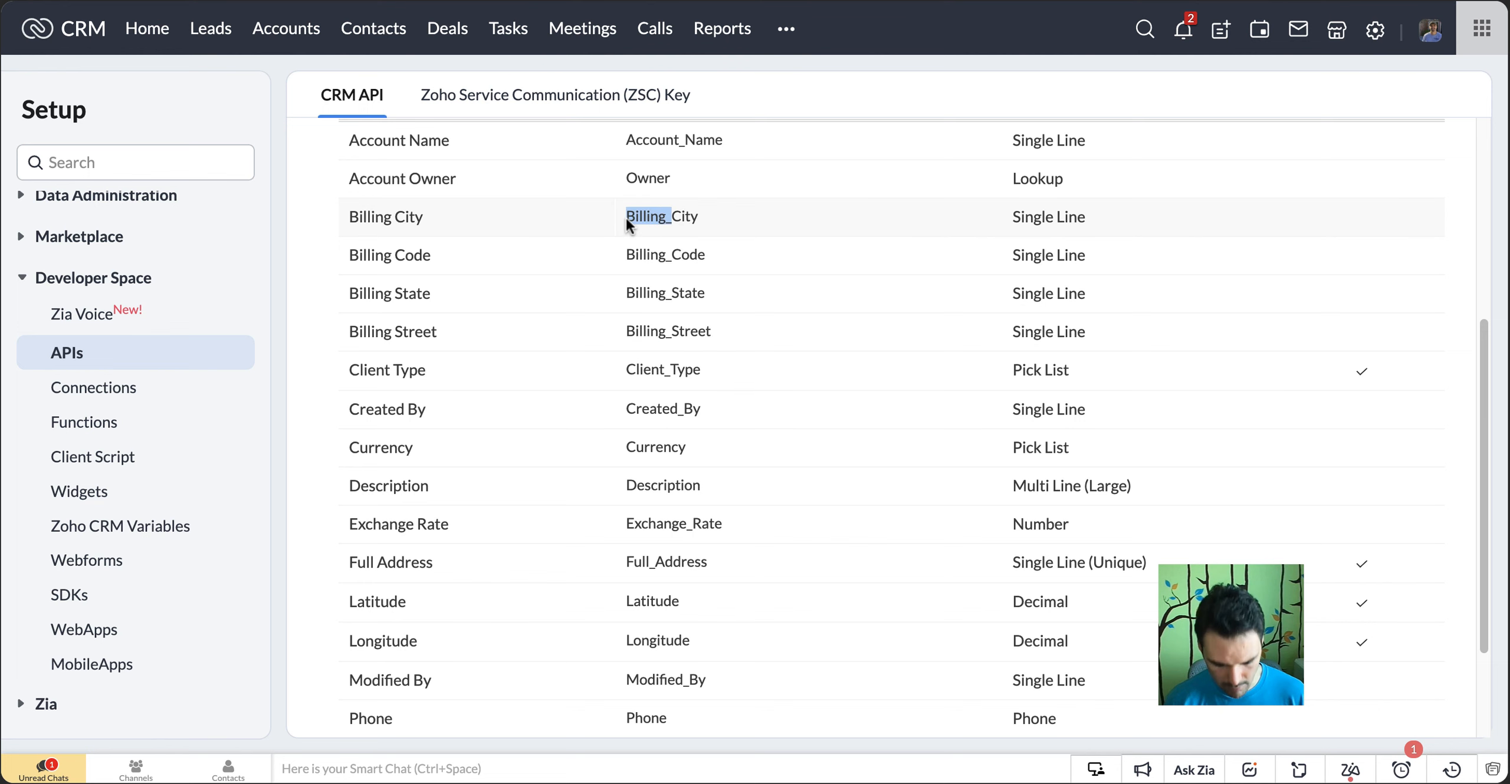
{"action": "left_click", "coordinate": [1179, 0]}
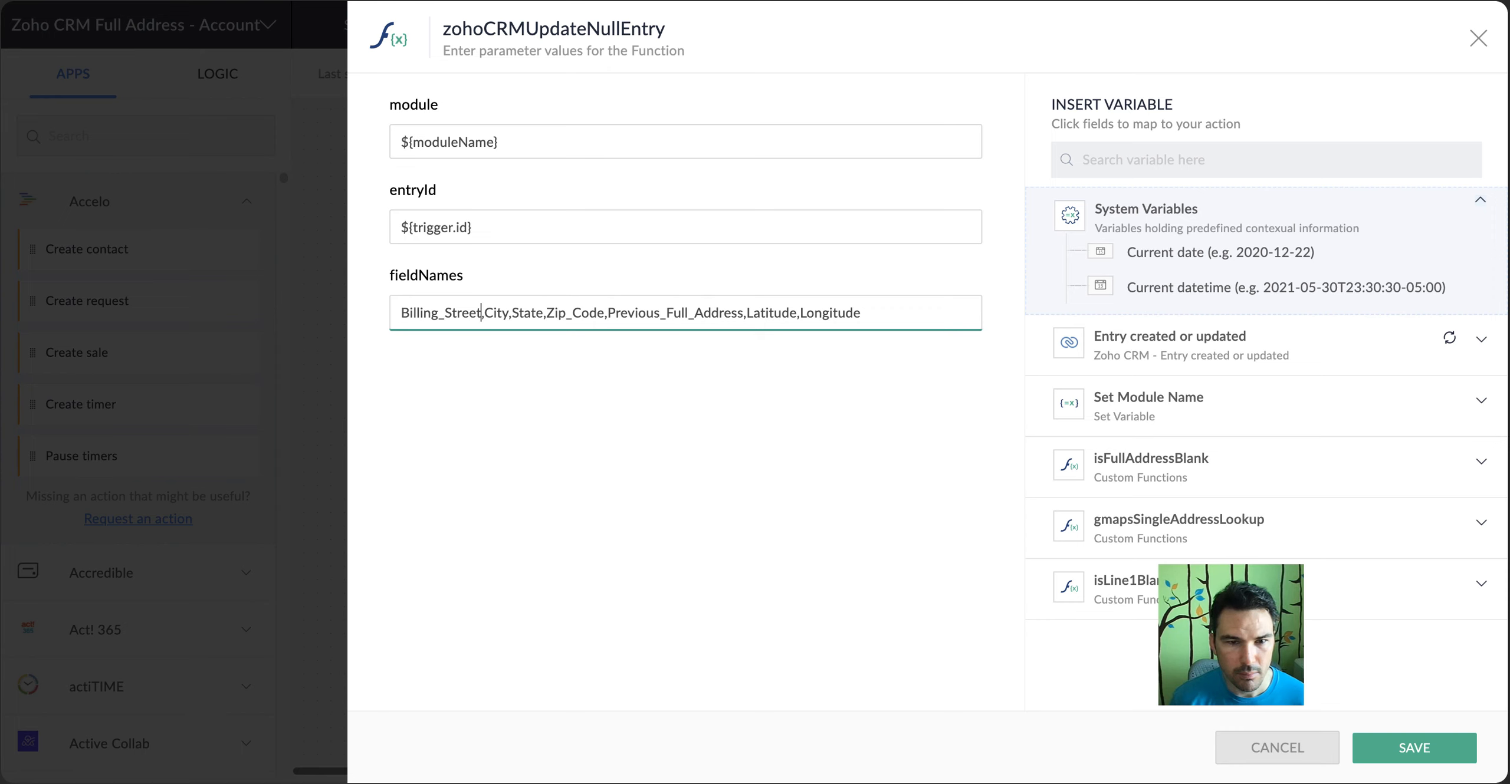
{"action": "key", "text": "ctrl+v"}
{"action": "key", "text": "ctrl+v"}
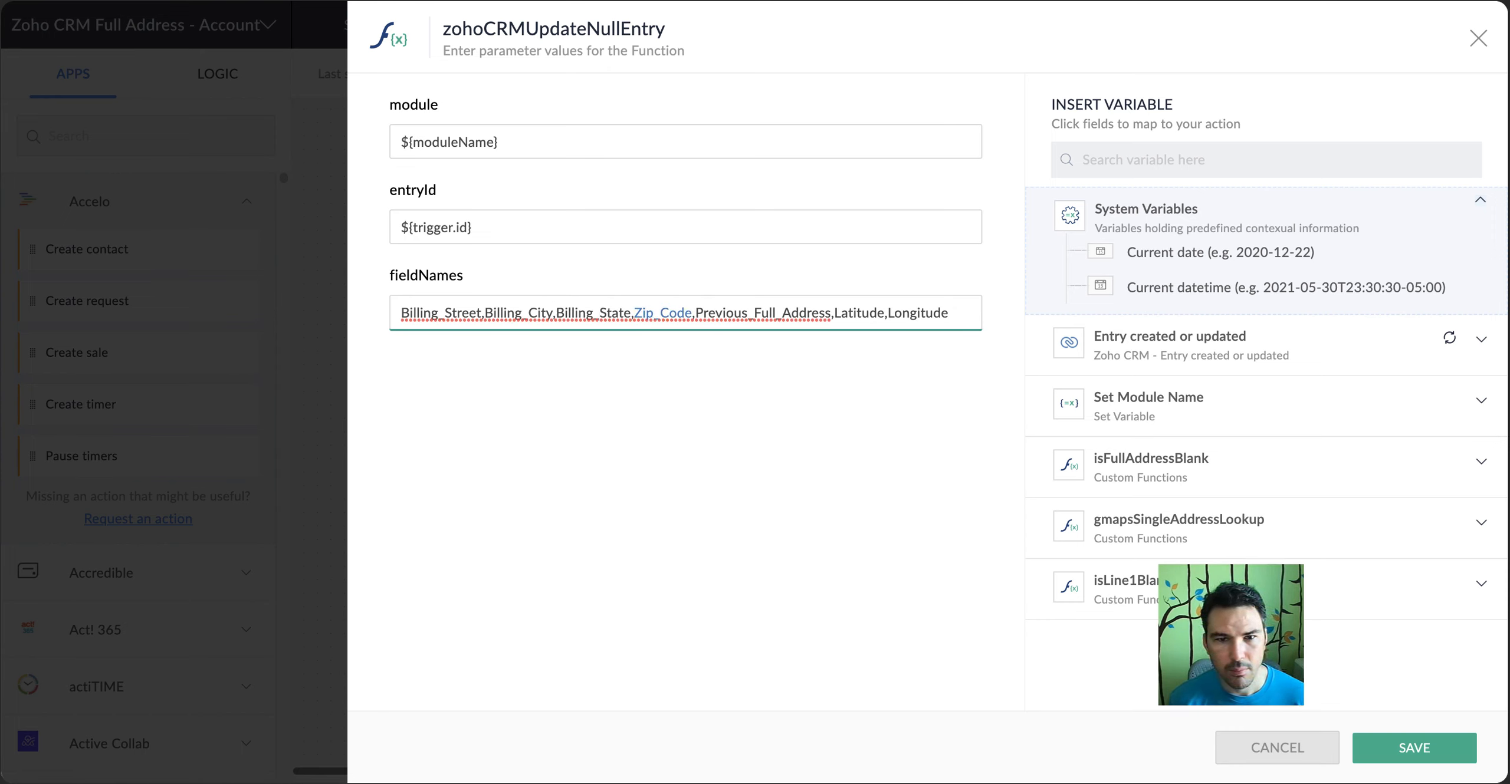
{"action": "key", "text": "ctrl+v"}
{"action": "type", "text": "Code"}
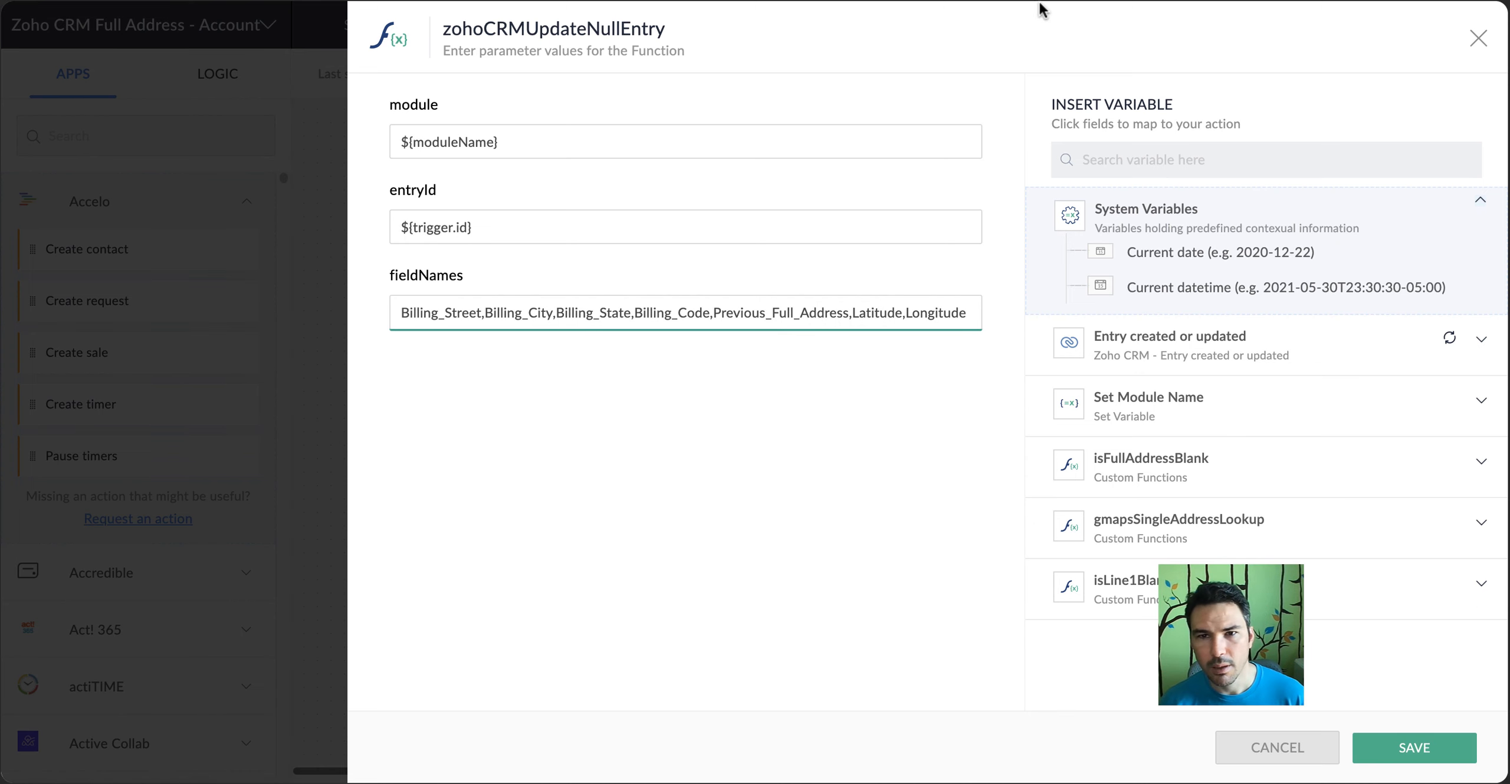
Check Previous_Full_Address, Latitude and Longitude in fieldNames against the Accounts API names in CRM, and save the zohoCRMUpdateNullEntry function
{"action": "left_click", "coordinate": [1104, 0]}
{"action": "left_click", "coordinate": [1229, 0]}
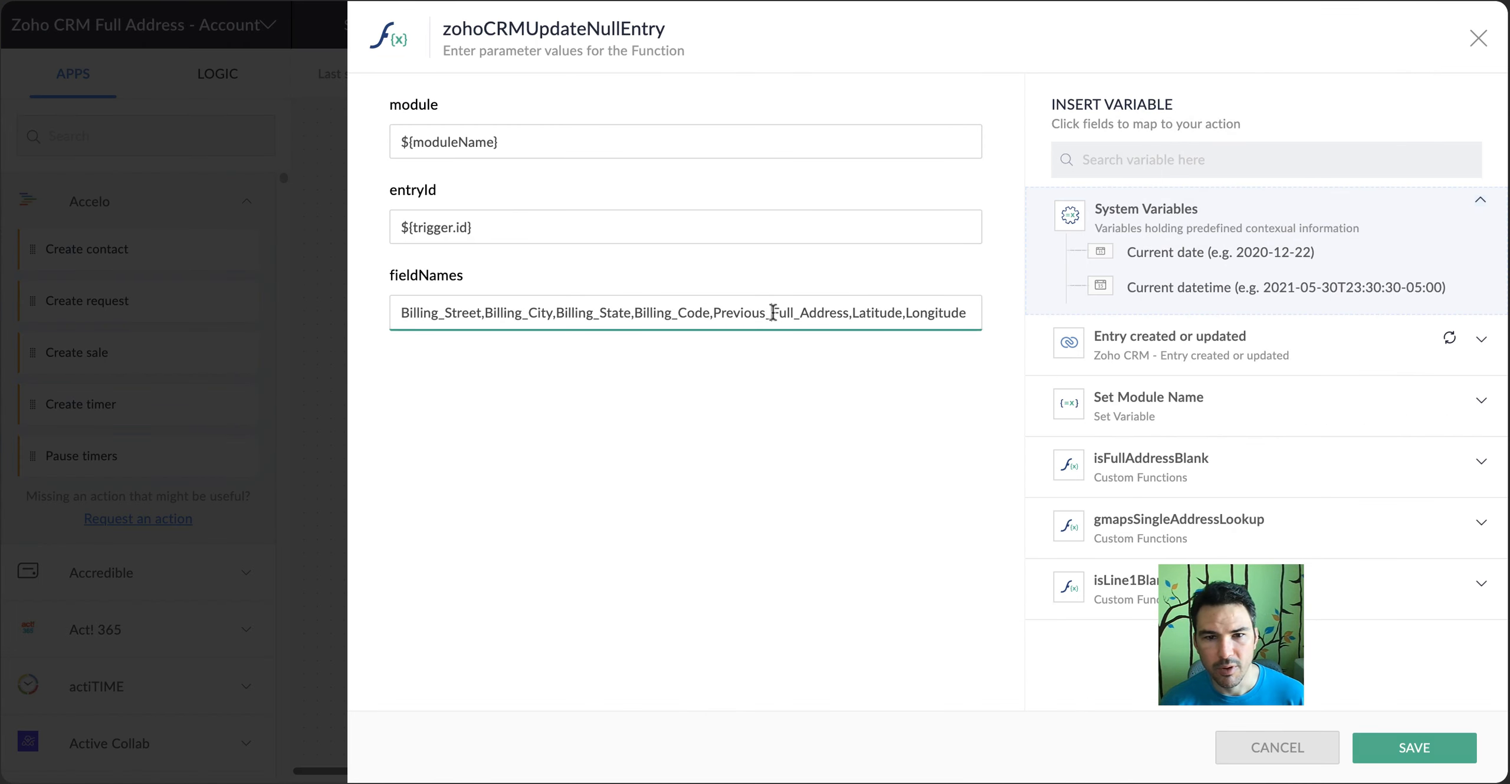
{"action": "double_click", "coordinate": [774, 312]}
{"action": "double_click", "coordinate": [882, 311]}
{"action": "double_click", "coordinate": [933, 313]}
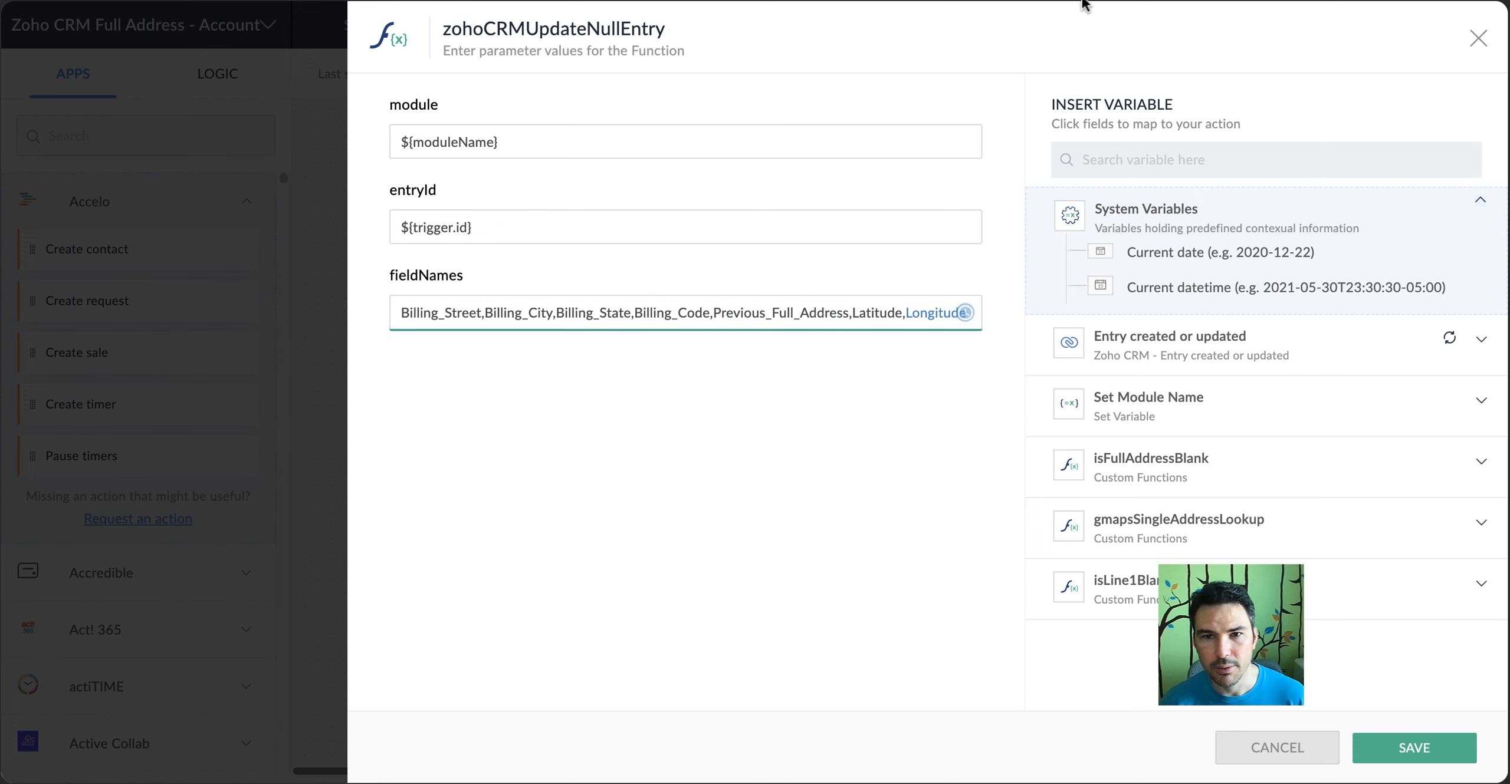
{"action": "left_click", "coordinate": [1084, 5]}
{"action": "scroll", "coordinate": [696, 386], "scroll_direction": "down", "scroll_amount": 2}
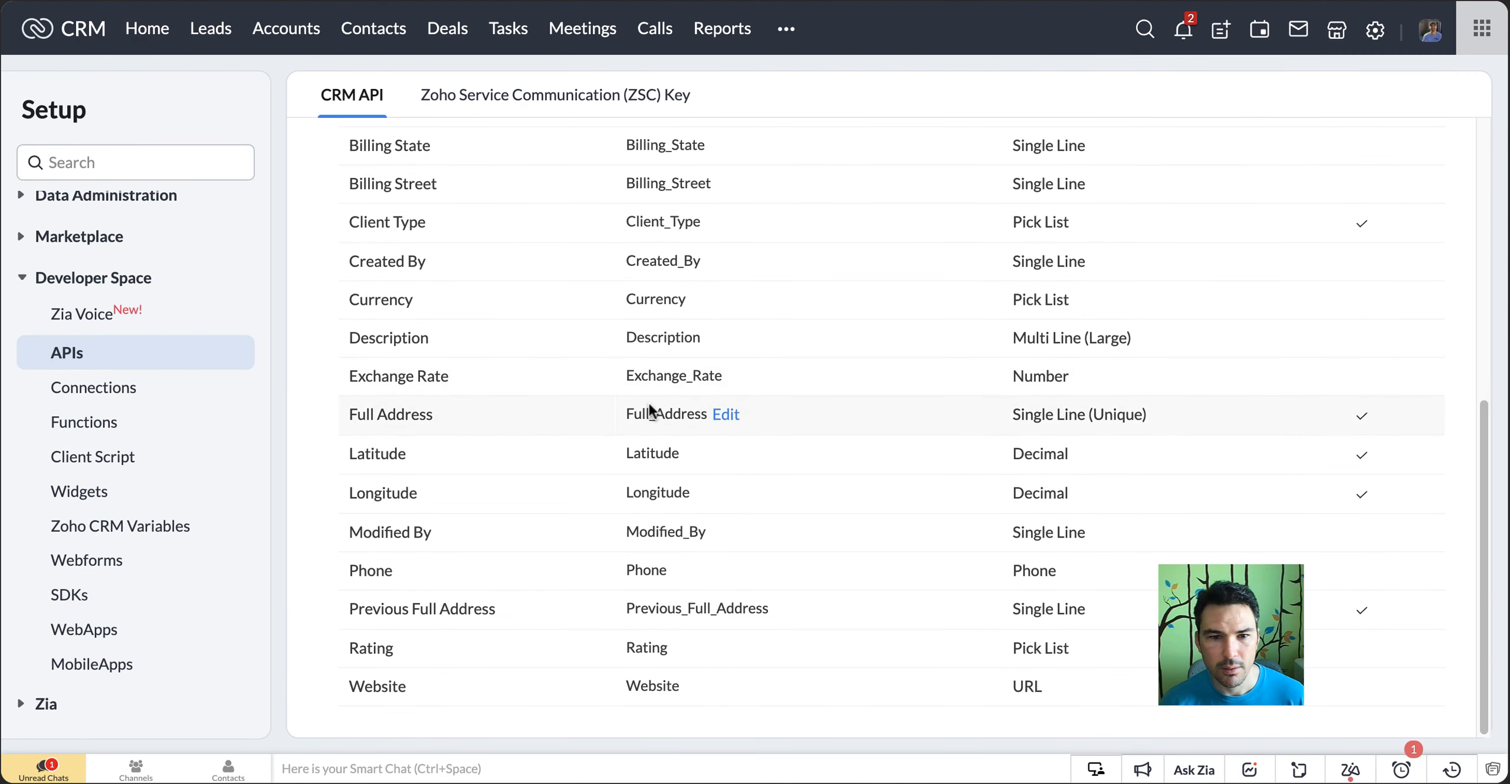
{"action": "double_click", "coordinate": [652, 604]}
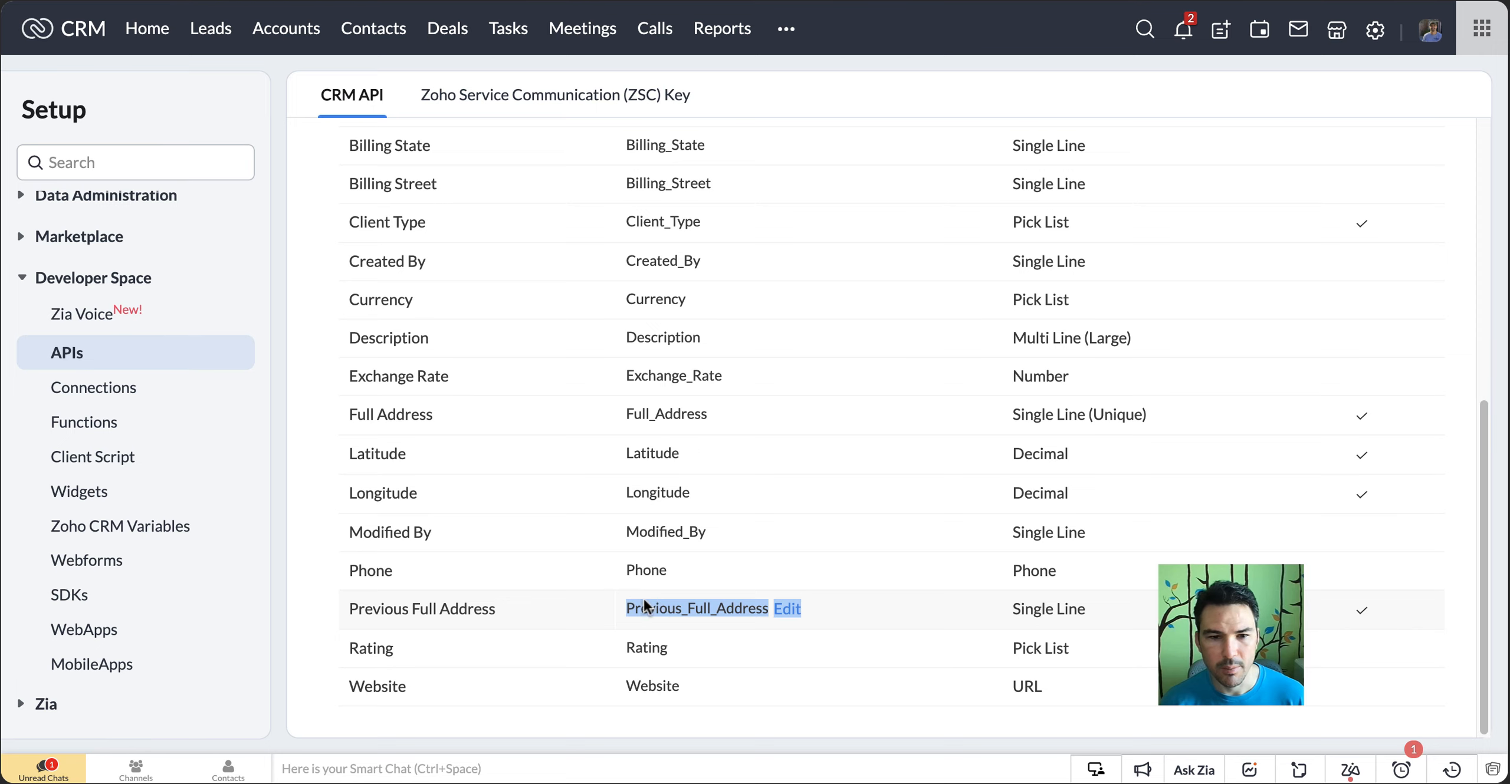
{"action": "scroll", "coordinate": [644, 599], "scroll_direction": "up", "scroll_amount": 1}
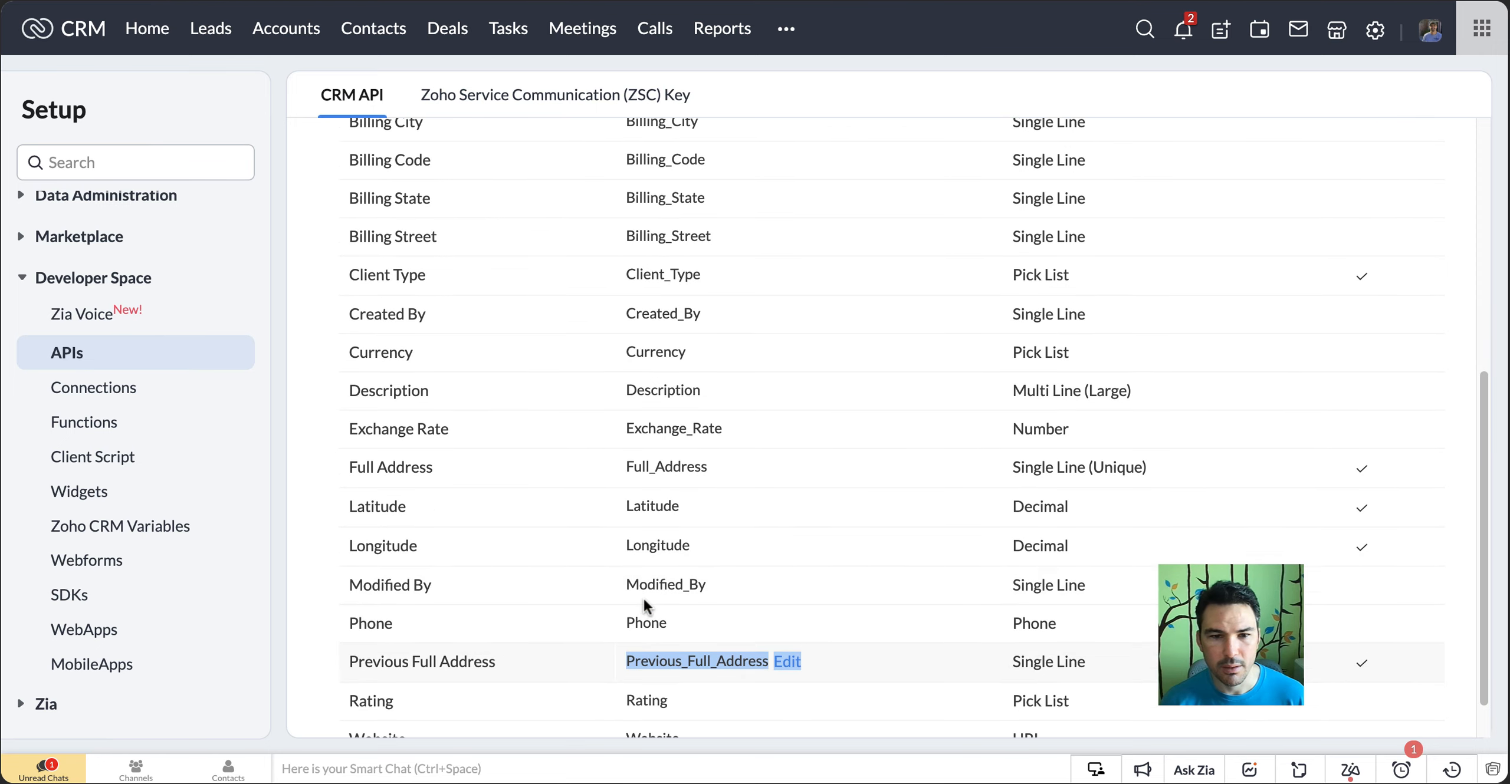
{"action": "left_click", "coordinate": [1215, 7]}
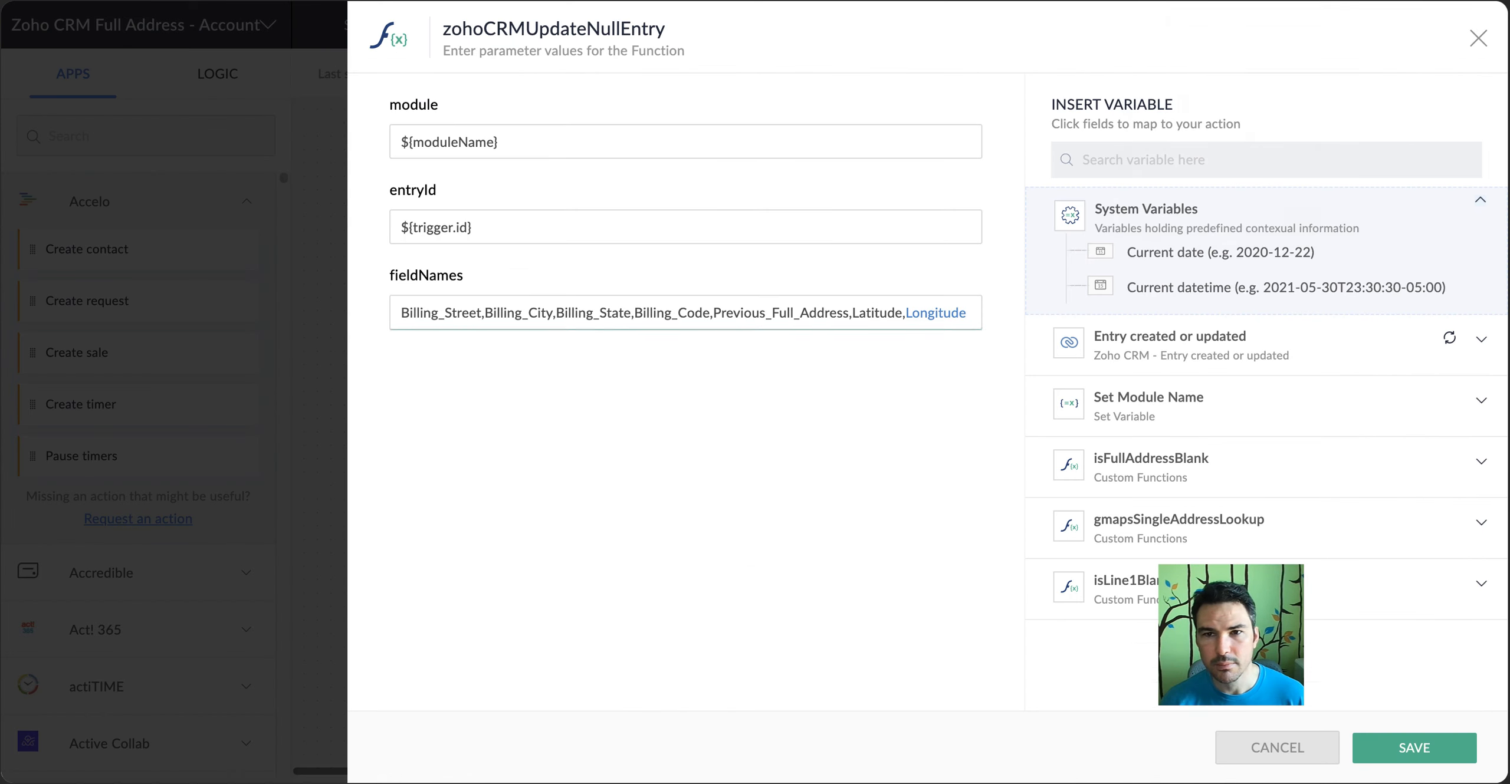
{"action": "left_click", "coordinate": [1417, 758]}
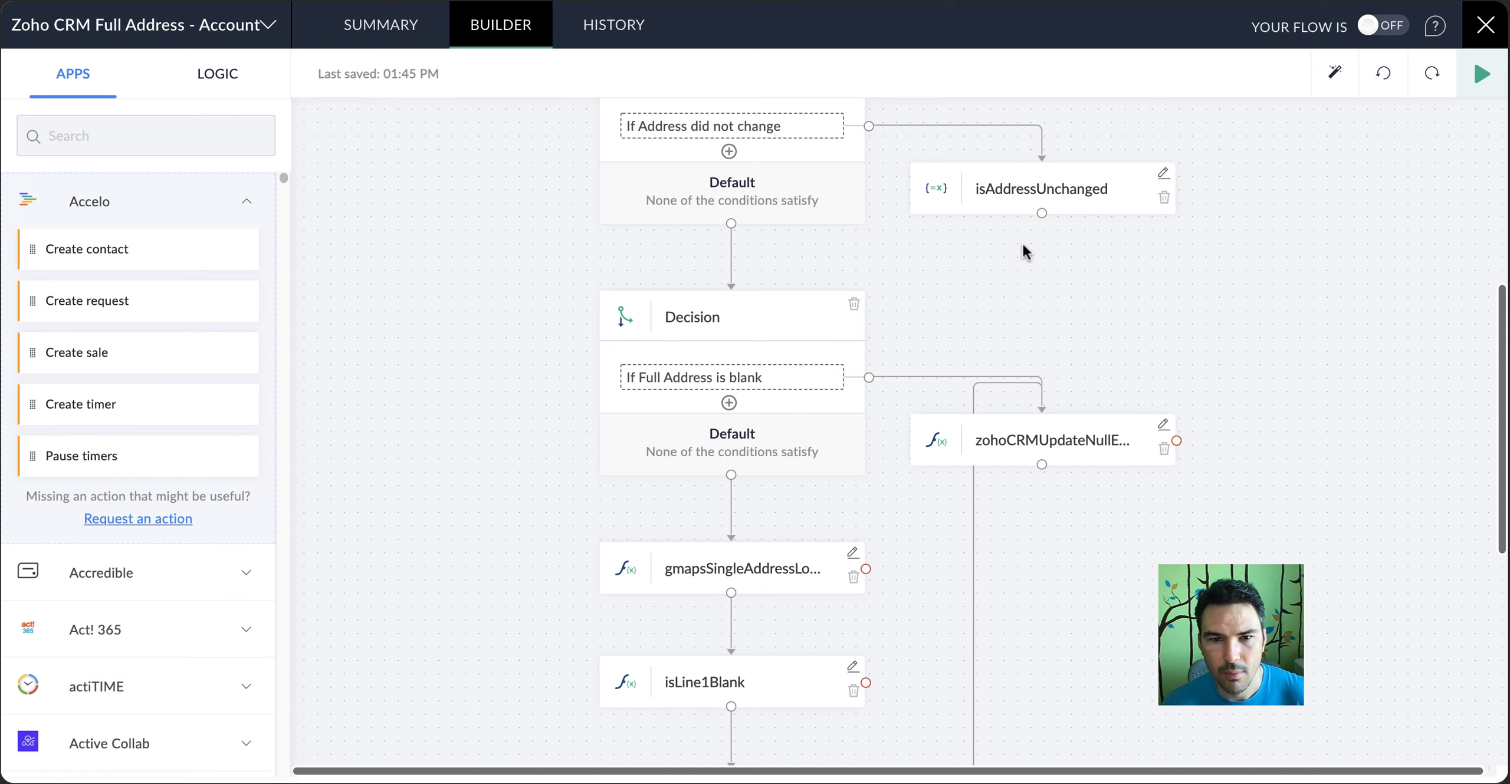
Review the fullAddress parameter of the gmapsSingleAddressLookup function and close it without saving
{"action": "scroll", "coordinate": [738, 285], "scroll_direction": "down", "scroll_amount": 2}
{"action": "scroll", "coordinate": [767, 309], "scroll_direction": "down", "scroll_amount": 2}
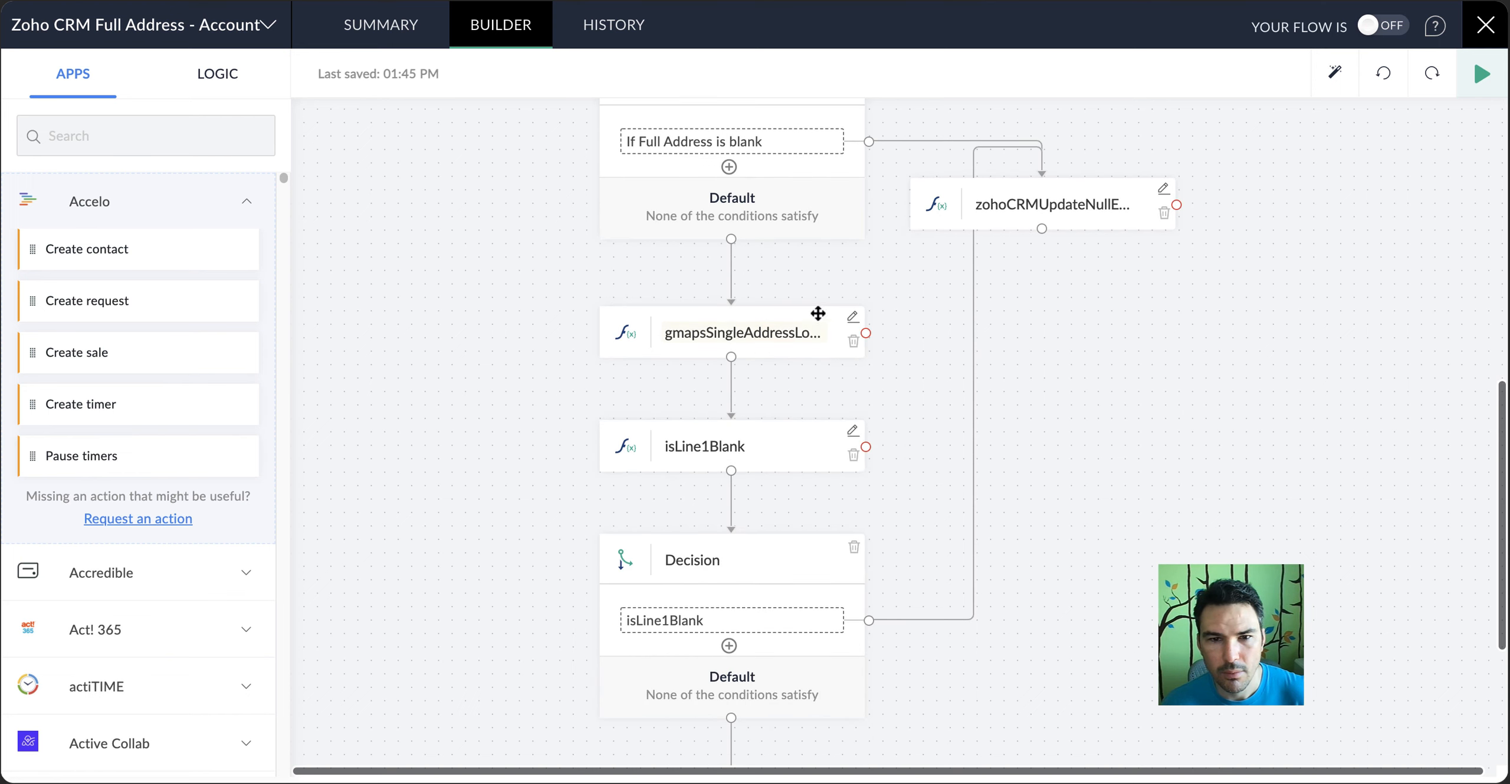
{"action": "scroll", "coordinate": [856, 321], "scroll_direction": "down", "scroll_amount": 1}
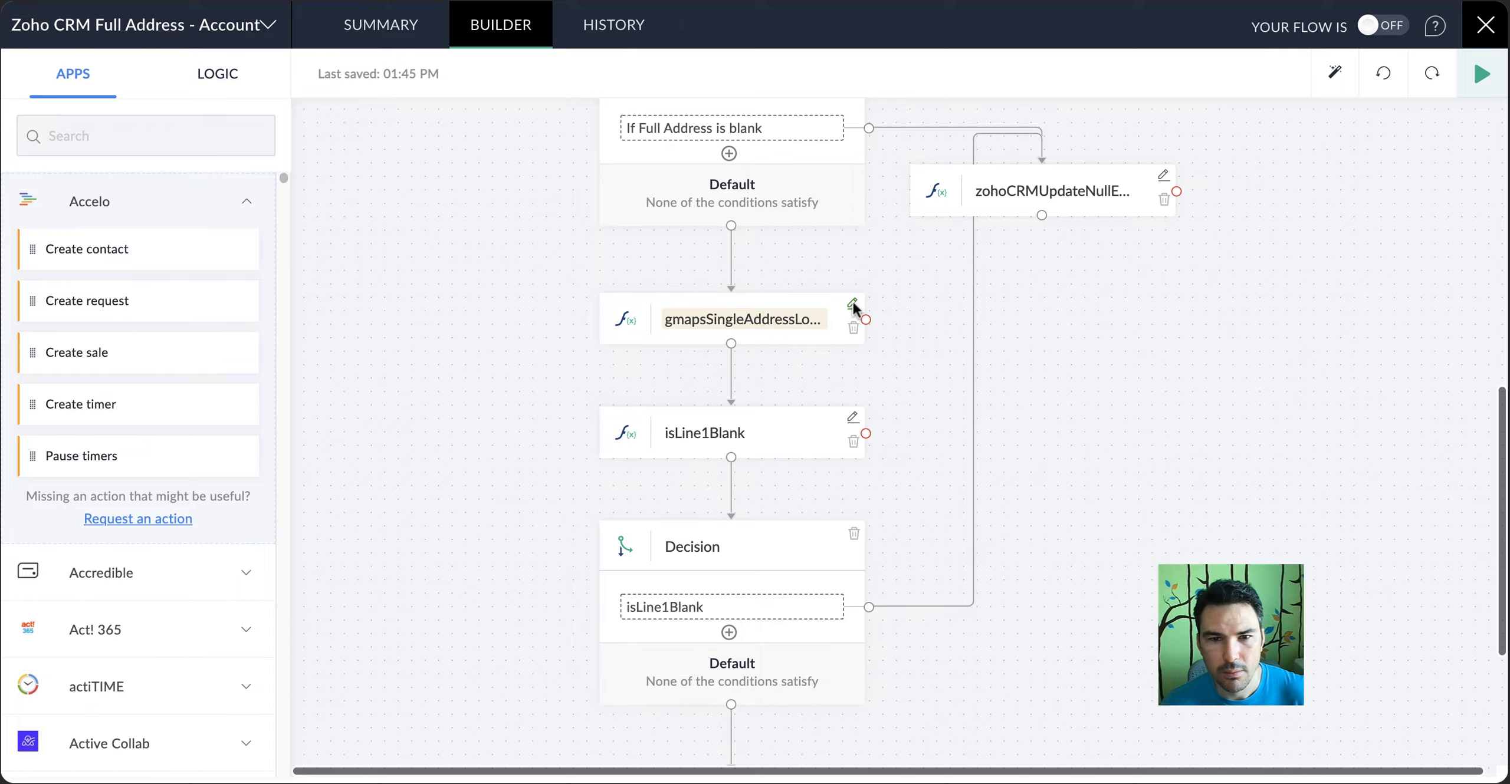
{"action": "left_click", "coordinate": [852, 304]}
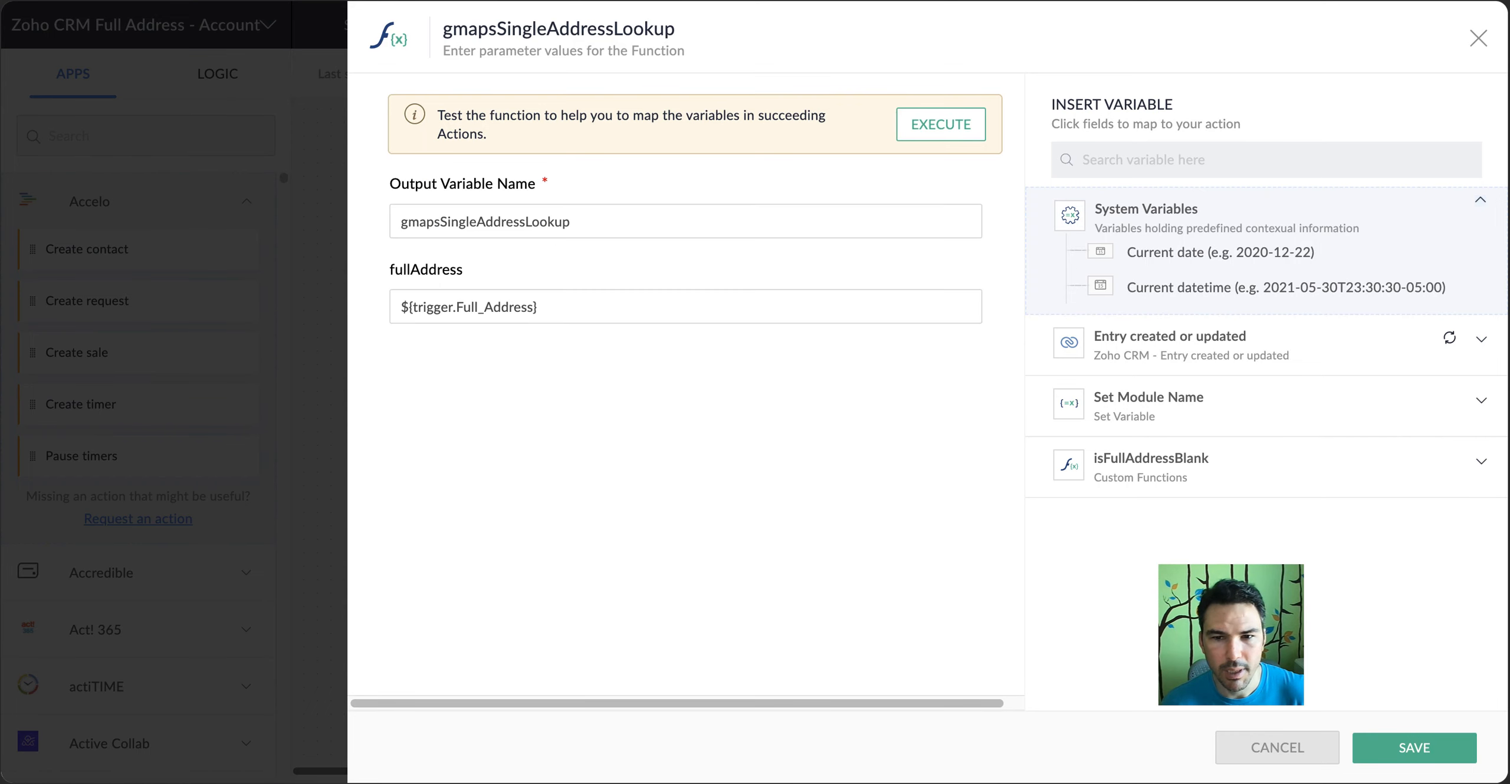
{"action": "left_click", "coordinate": [1283, 742]}
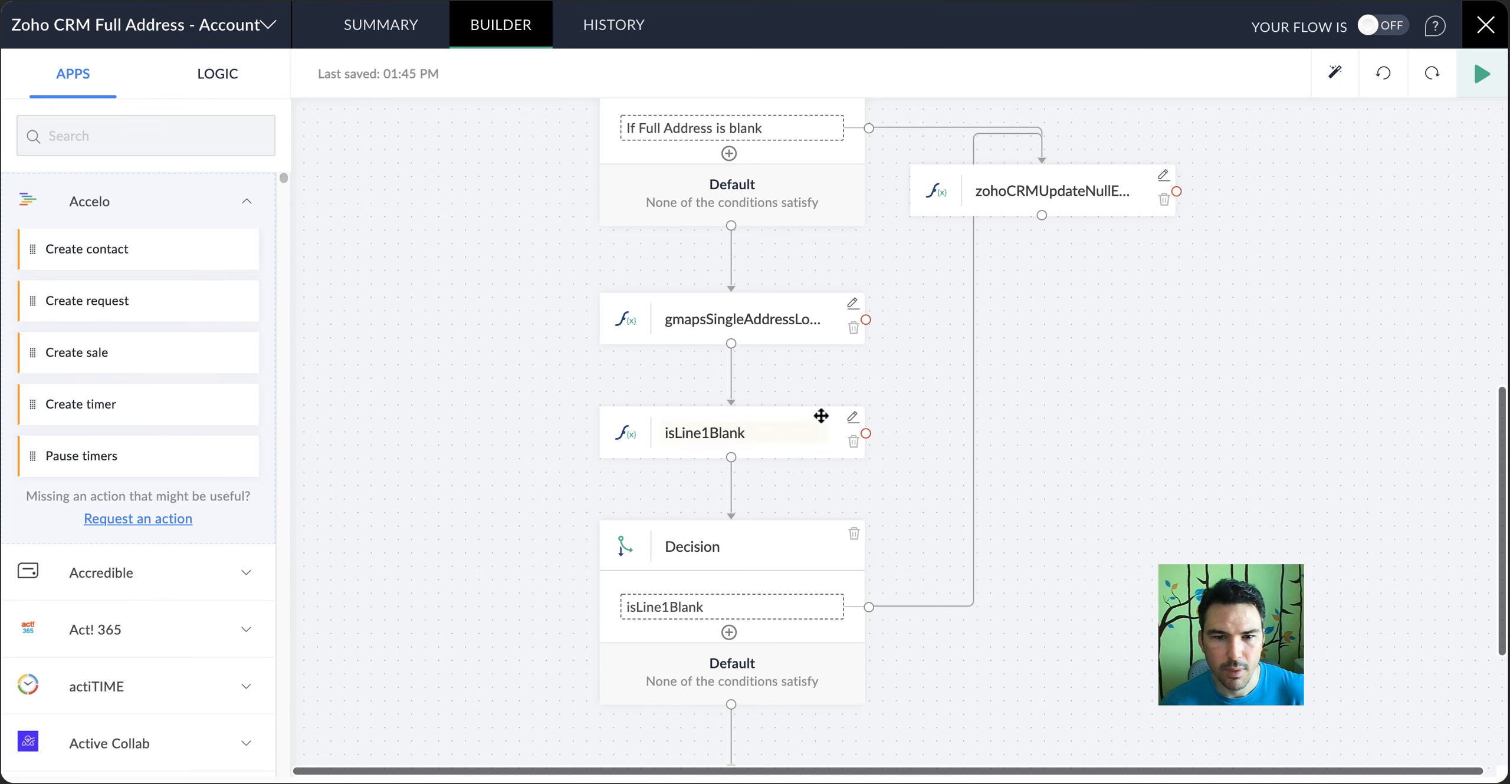
Review the toCheck parameter of the isLine1Blank function and close it without saving
{"action": "scroll", "coordinate": [821, 416], "scroll_direction": "down", "scroll_amount": 3}
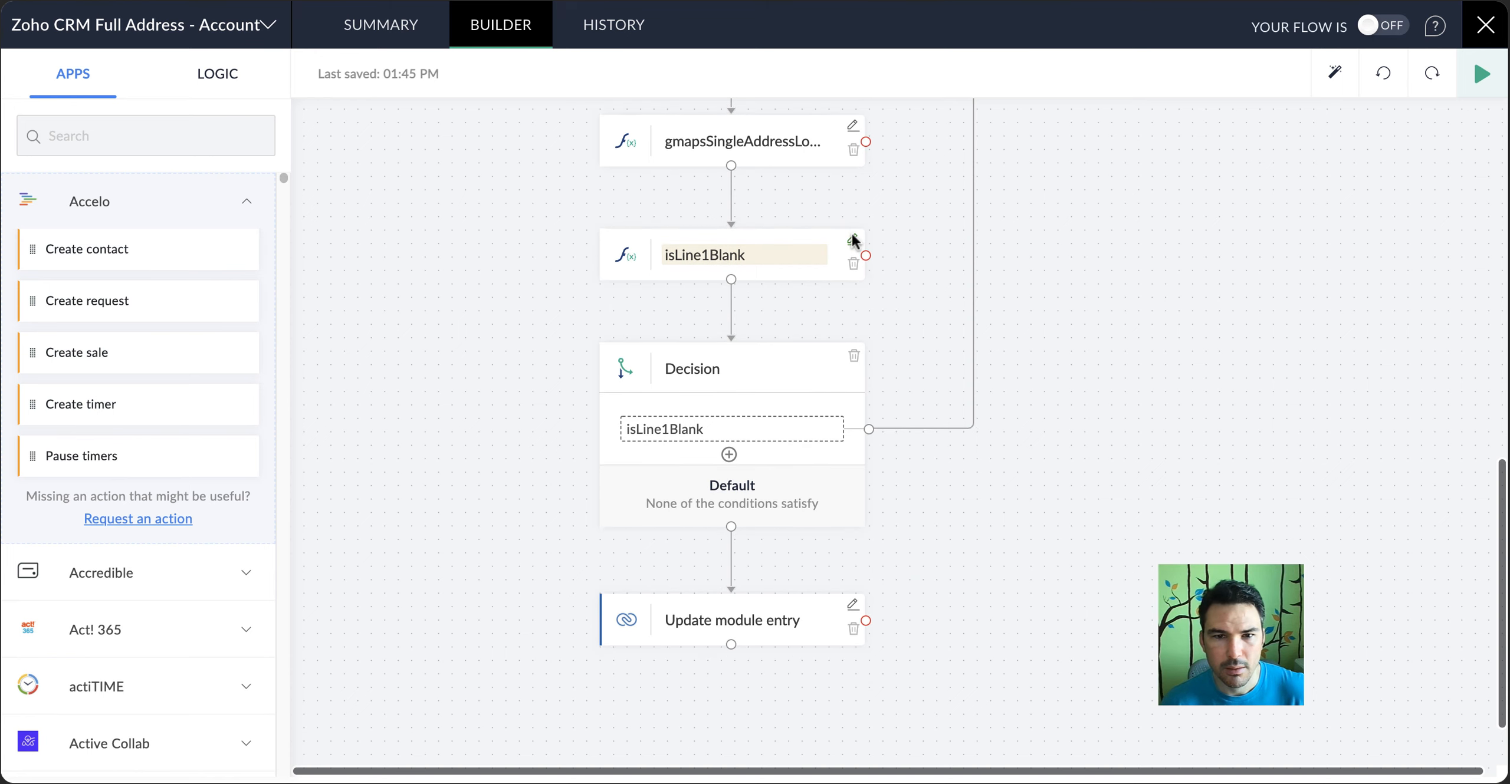
{"action": "left_click", "coordinate": [853, 242]}
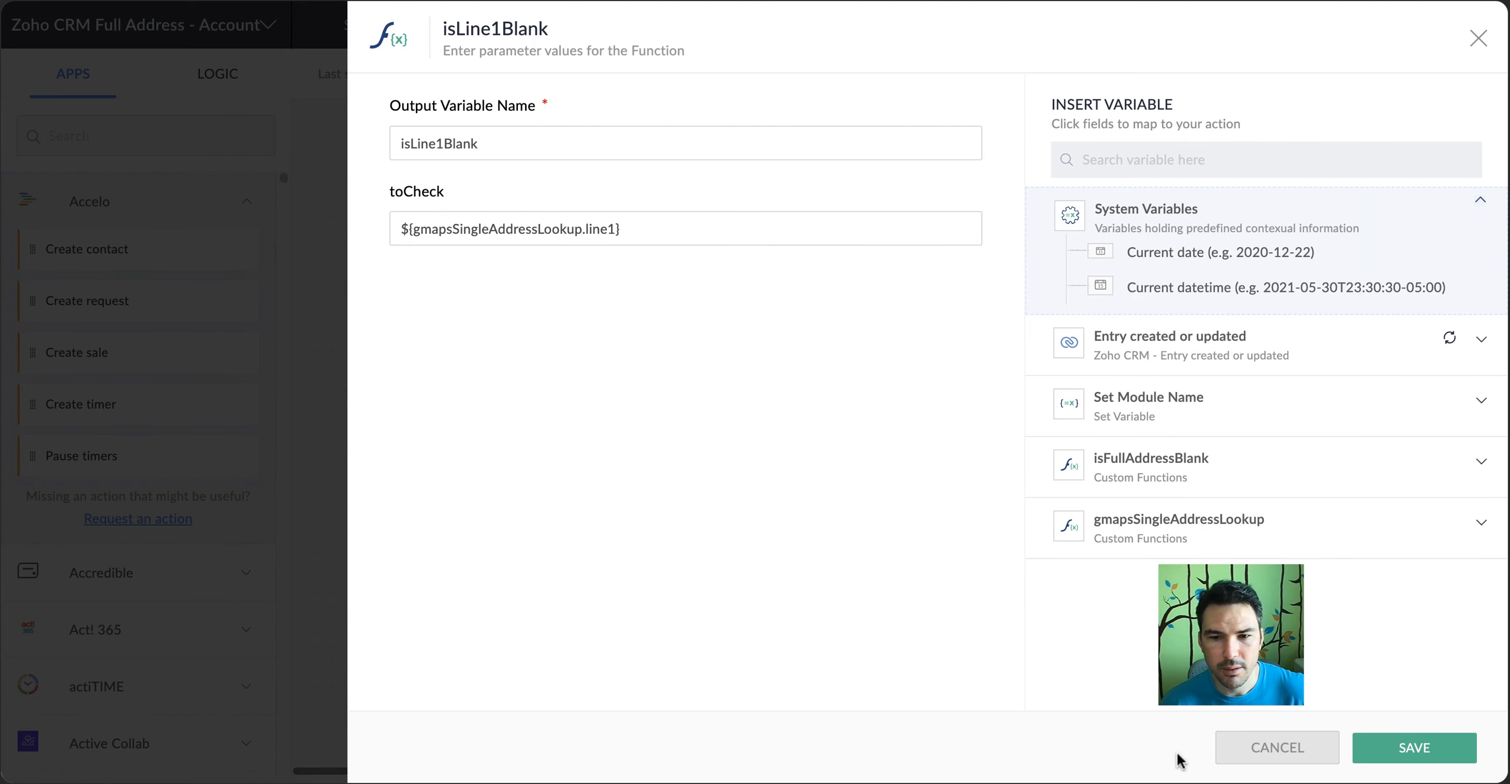
{"action": "left_click", "coordinate": [1282, 758]}
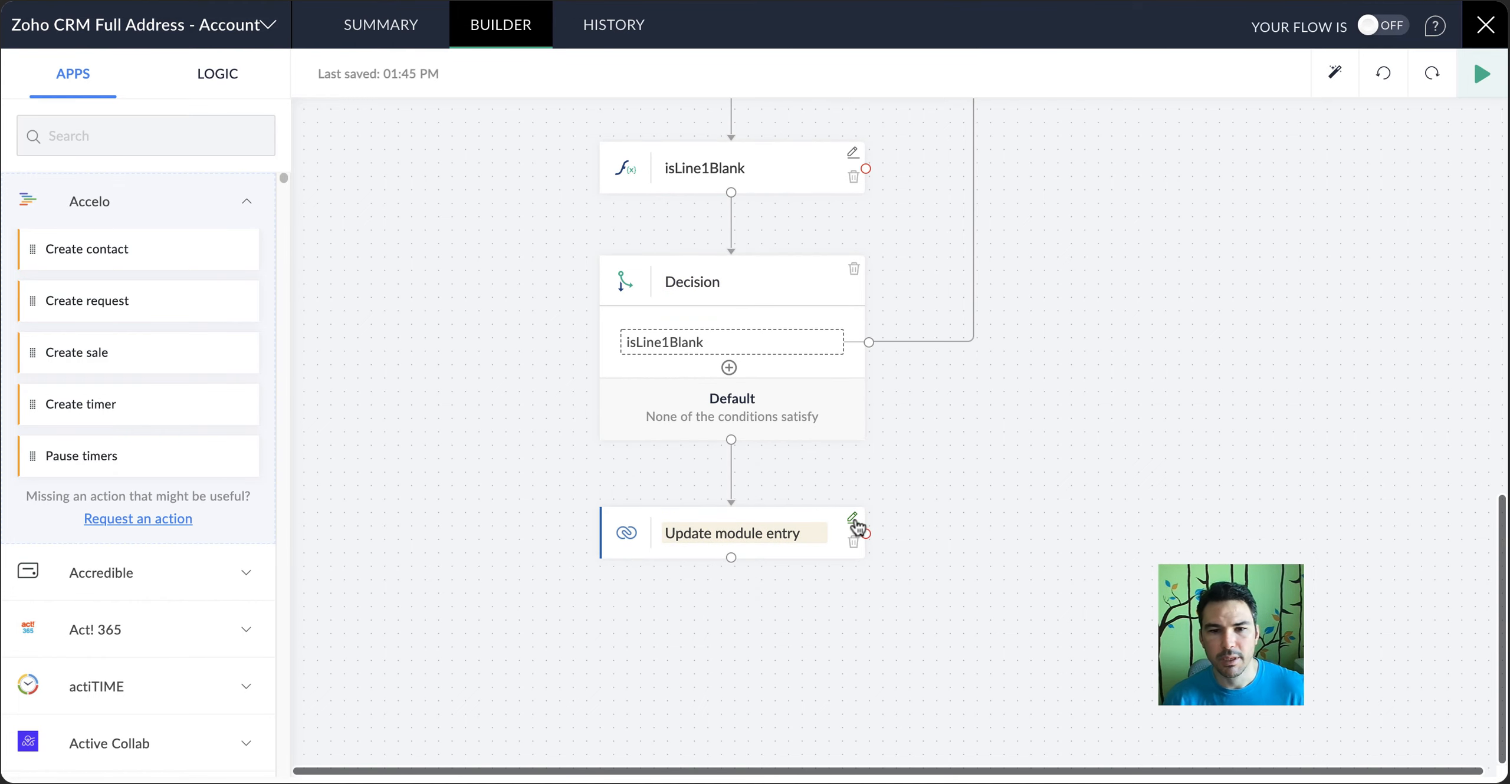
Set the module of the Update module entry action to Accounts
{"action": "left_click", "coordinate": [853, 519]}
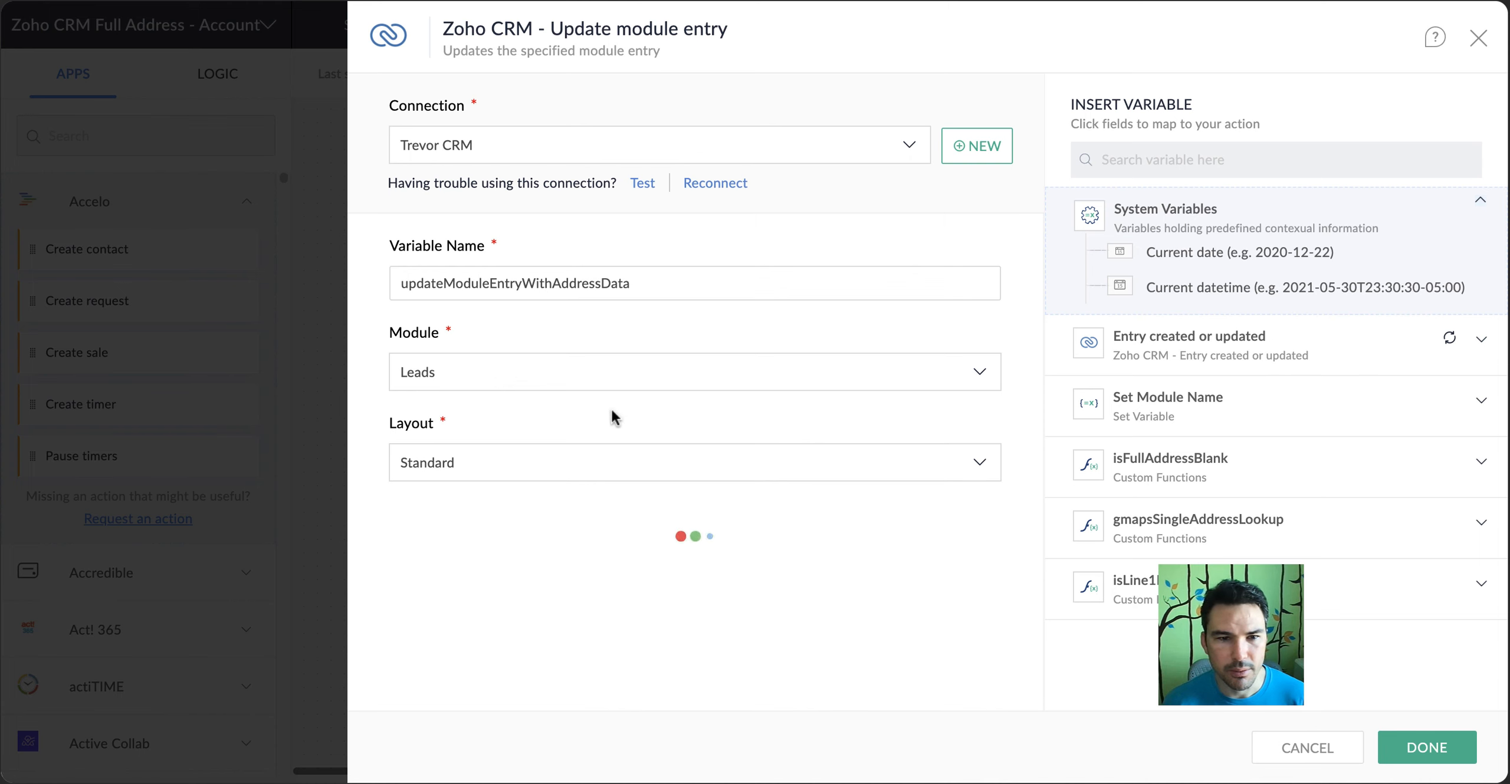
{"action": "left_click", "coordinate": [589, 374]}
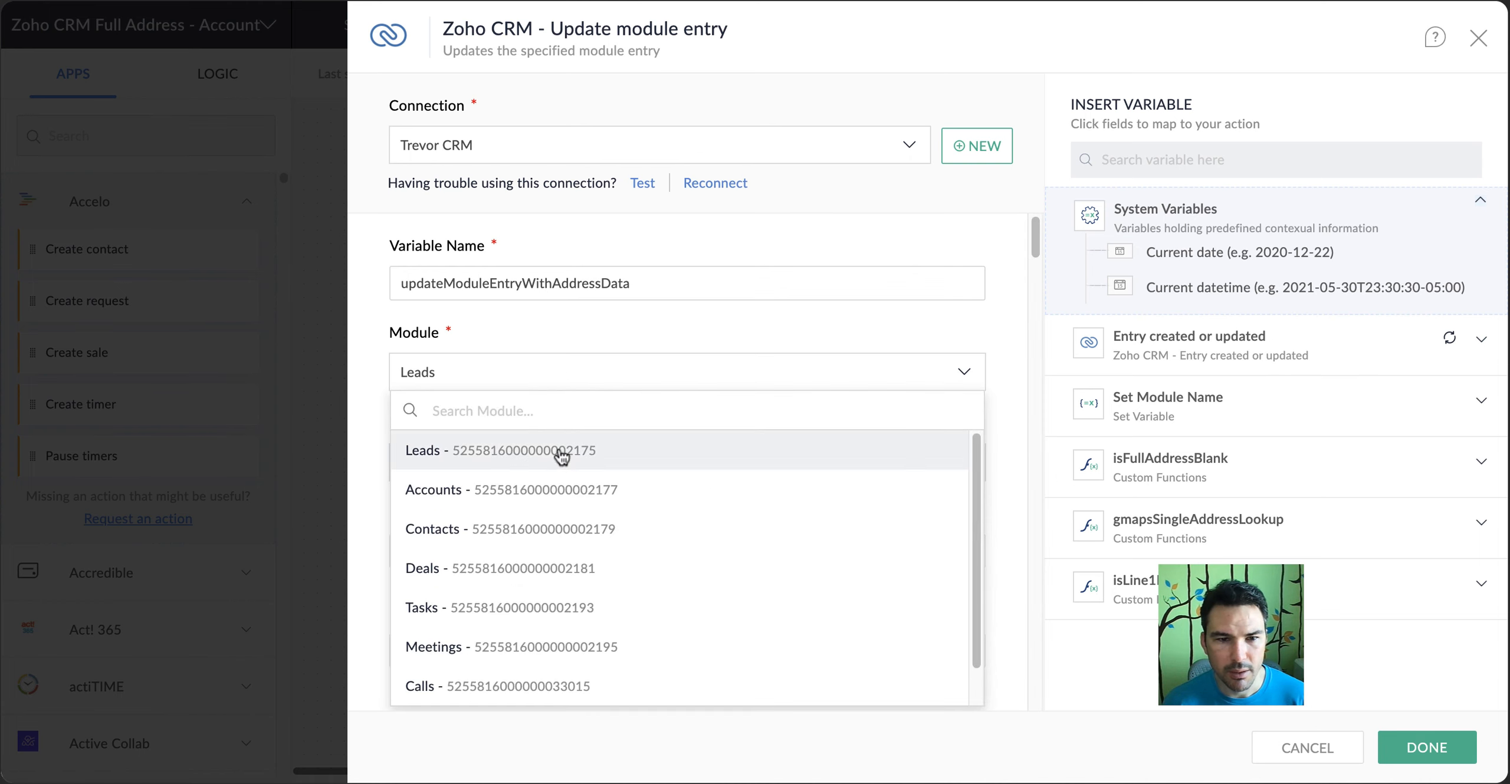
{"action": "left_click", "coordinate": [556, 495]}
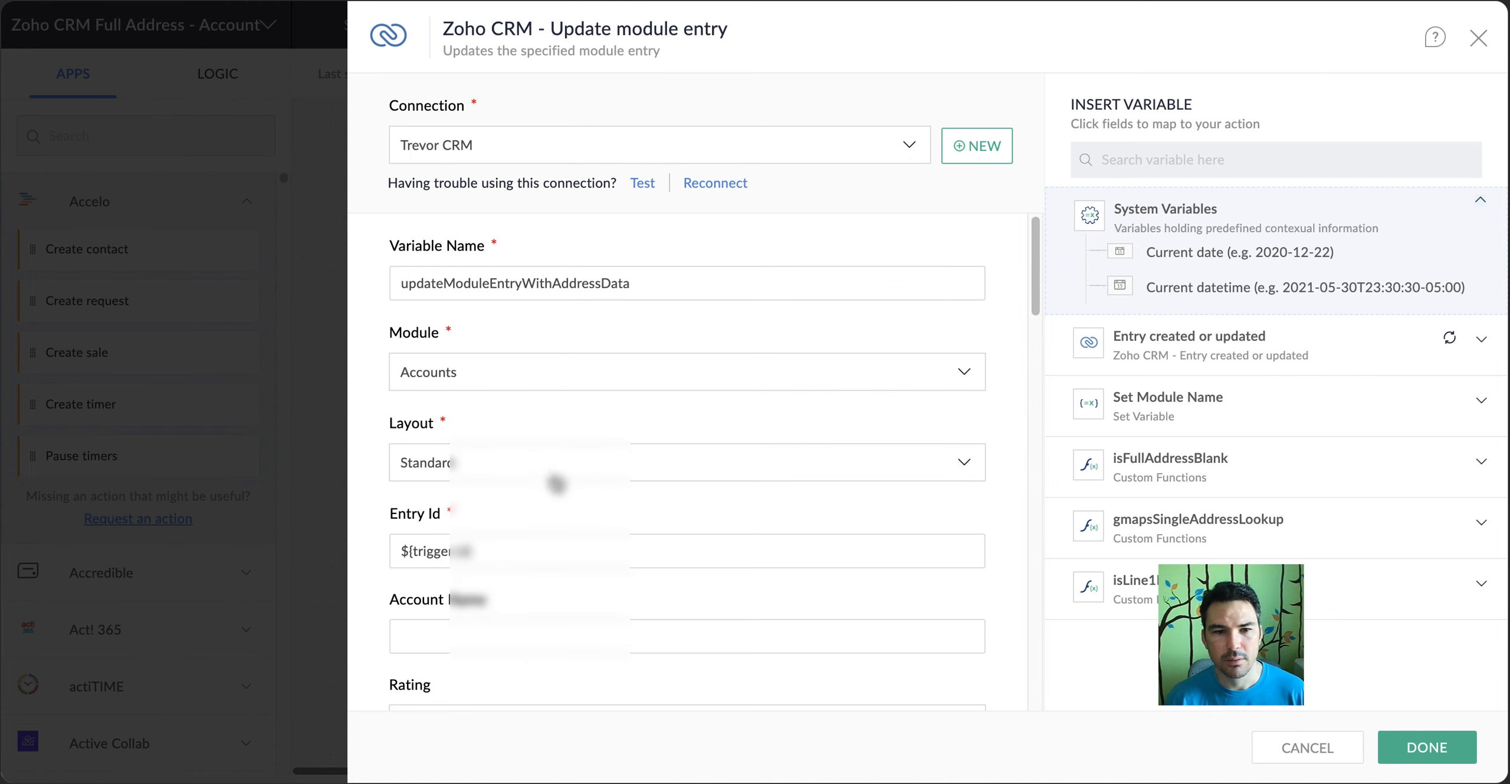
Check the Entry Id, Full Address and Previous Full Address mappings of the Update module entry action for Accounts
{"action": "scroll", "coordinate": [556, 496], "scroll_direction": "down", "scroll_amount": 5}
{"action": "left_click", "coordinate": [498, 230]}
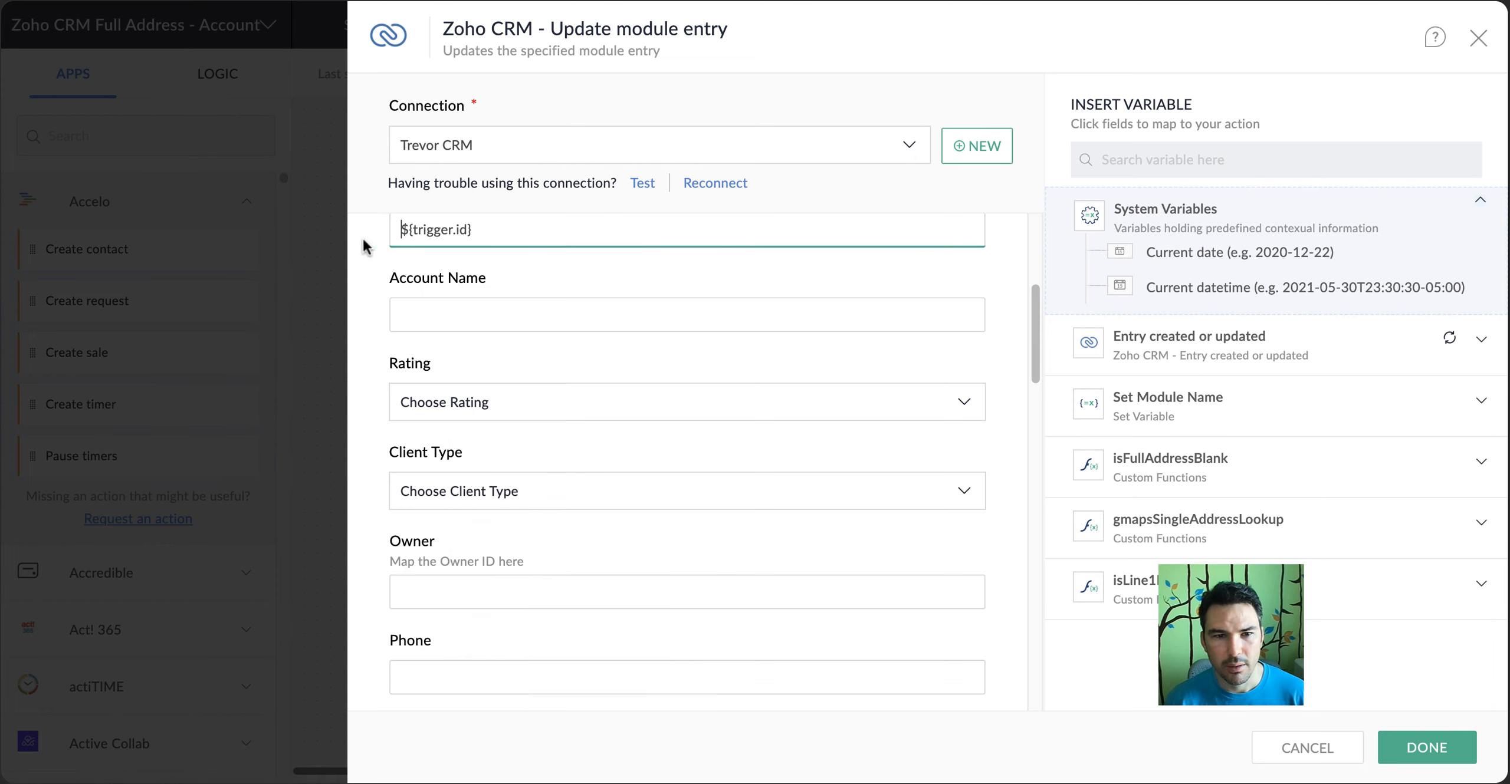
{"action": "scroll", "coordinate": [465, 438], "scroll_direction": "down", "scroll_amount": 4}
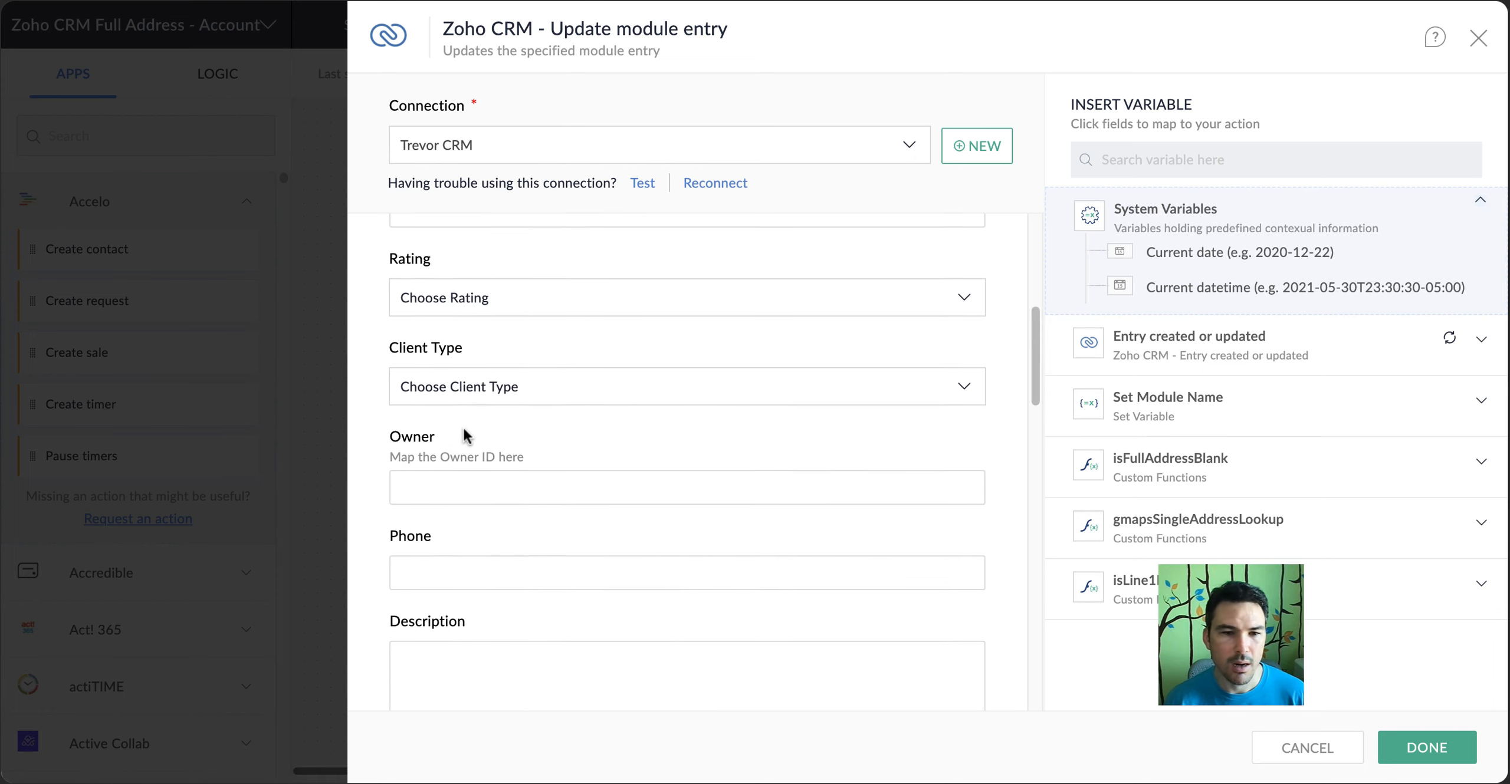
{"action": "scroll", "coordinate": [463, 430], "scroll_direction": "down", "scroll_amount": 7}
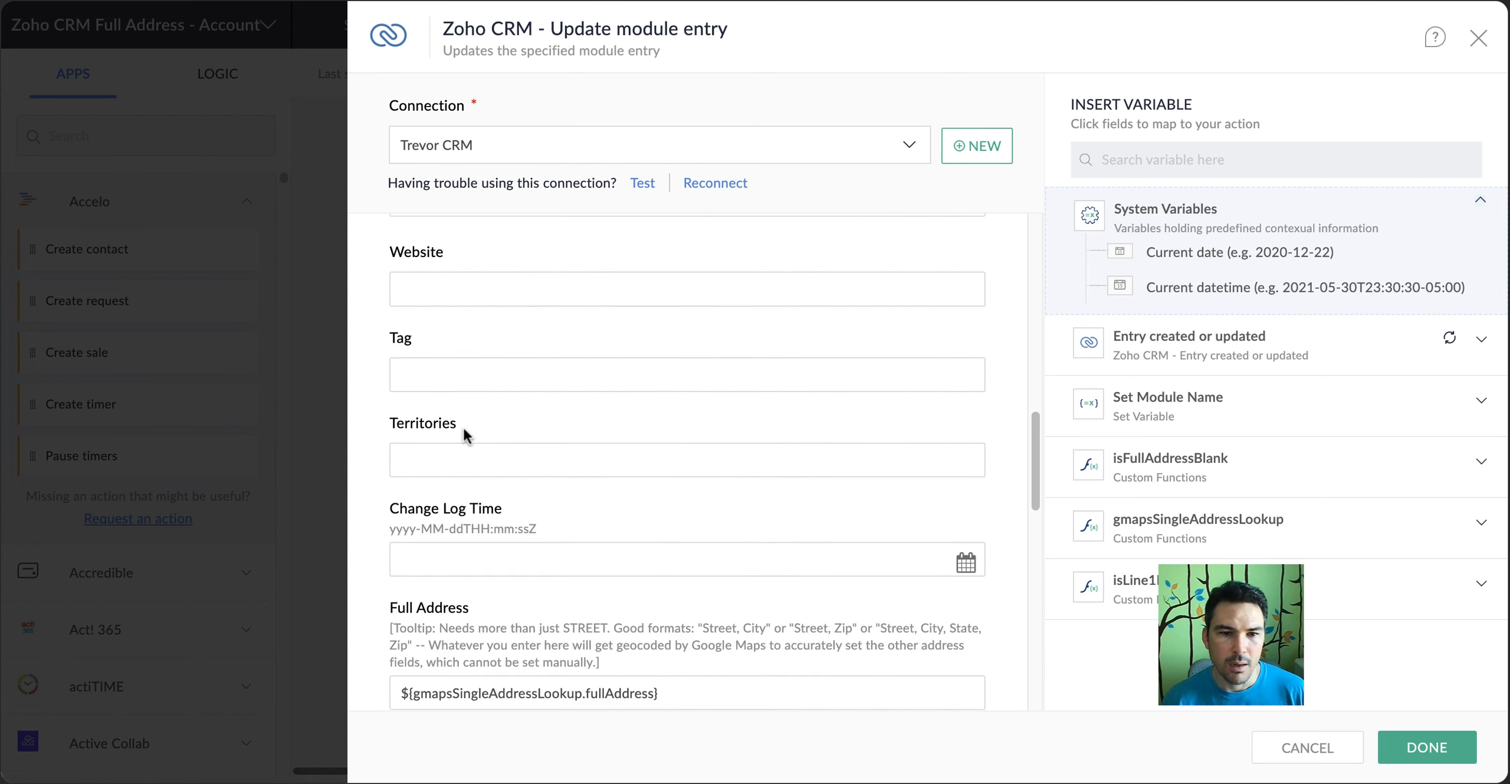
{"action": "scroll", "coordinate": [462, 427], "scroll_direction": "down", "scroll_amount": 5}
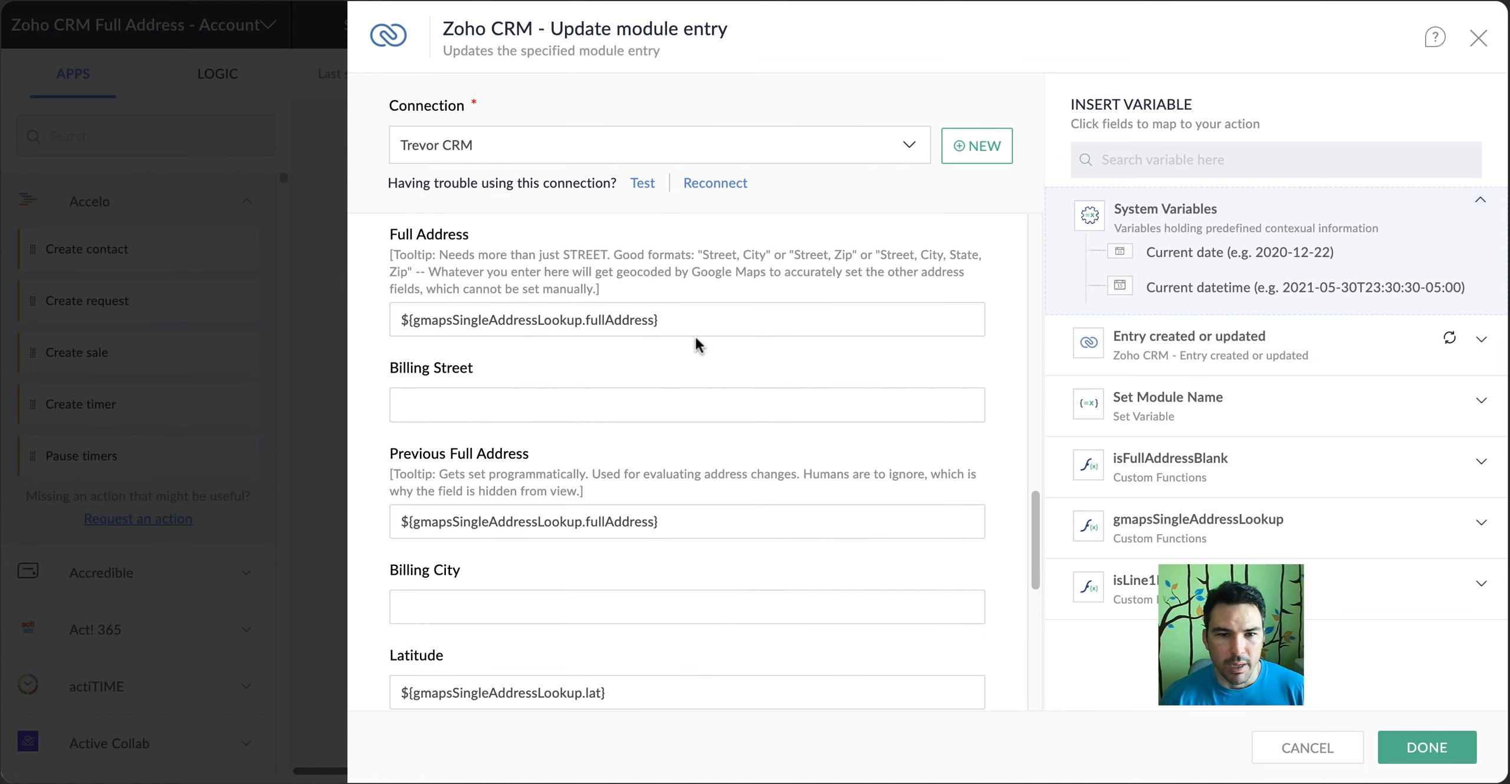
{"action": "left_click", "coordinate": [702, 325]}
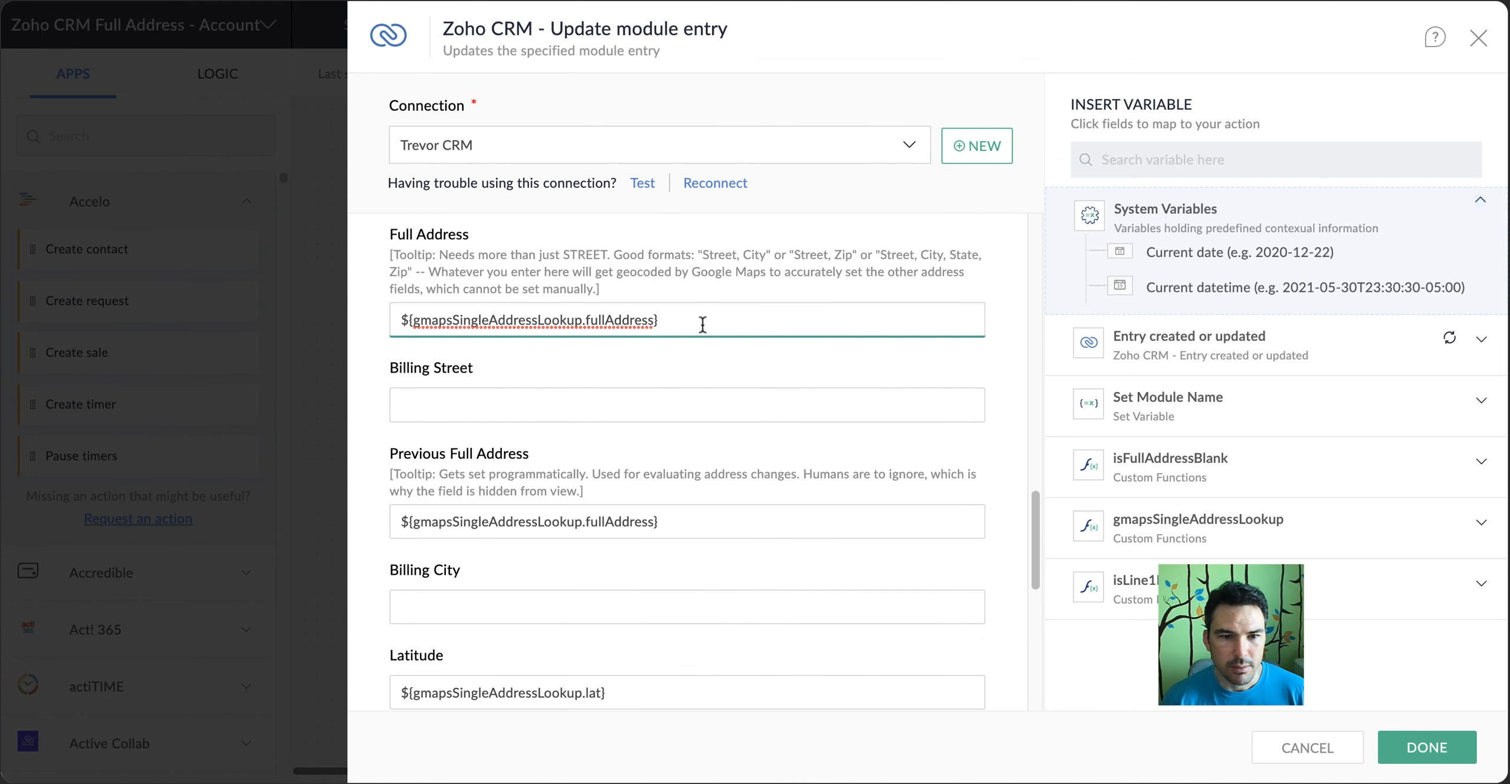
{"action": "left_click", "coordinate": [686, 526]}
{"action": "scroll", "coordinate": [684, 522], "scroll_direction": "down", "scroll_amount": 3}
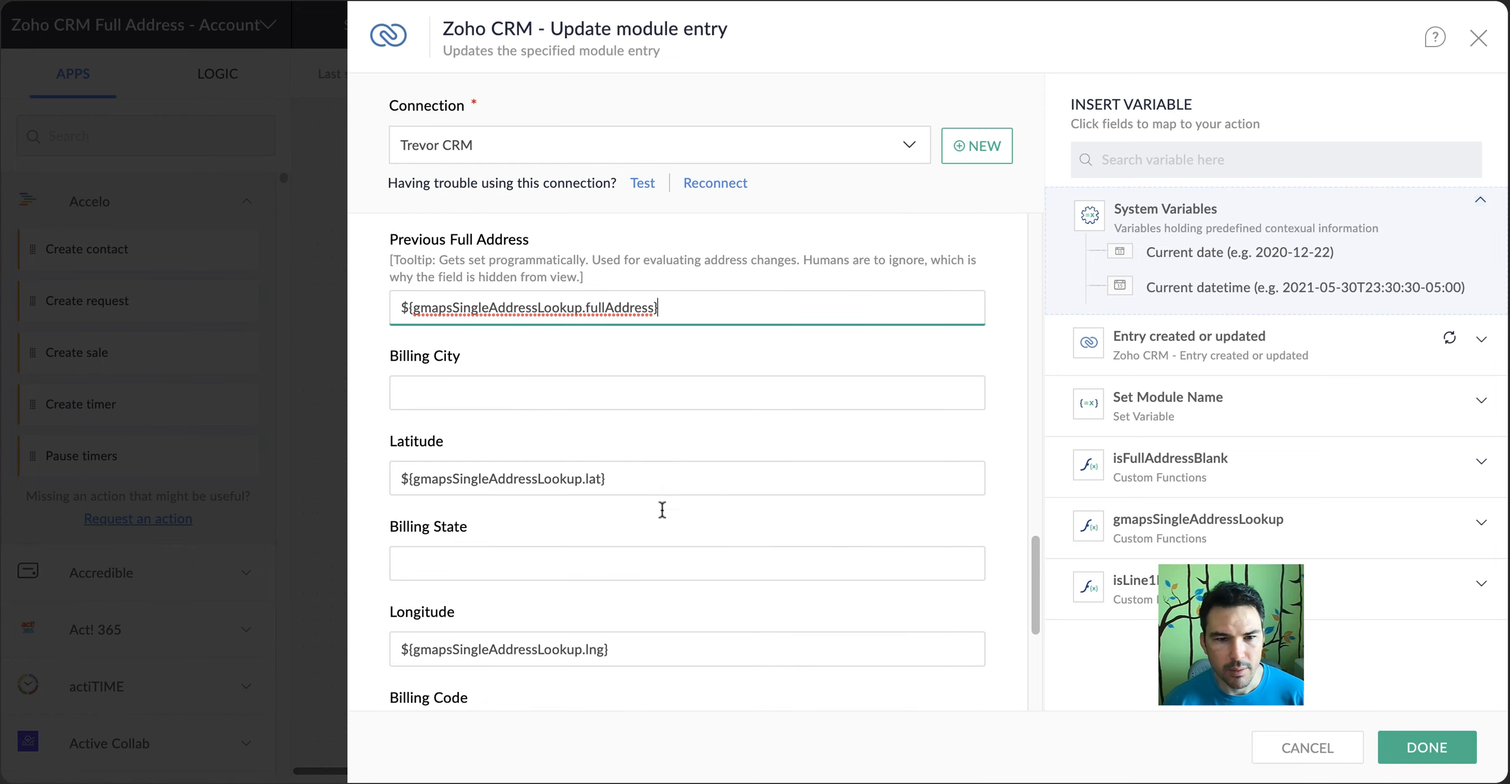
Execute the gmapsSingleAddressLookup function with a sample full address to generate its output fields, and close the test output
{"action": "left_click", "coordinate": [628, 397]}
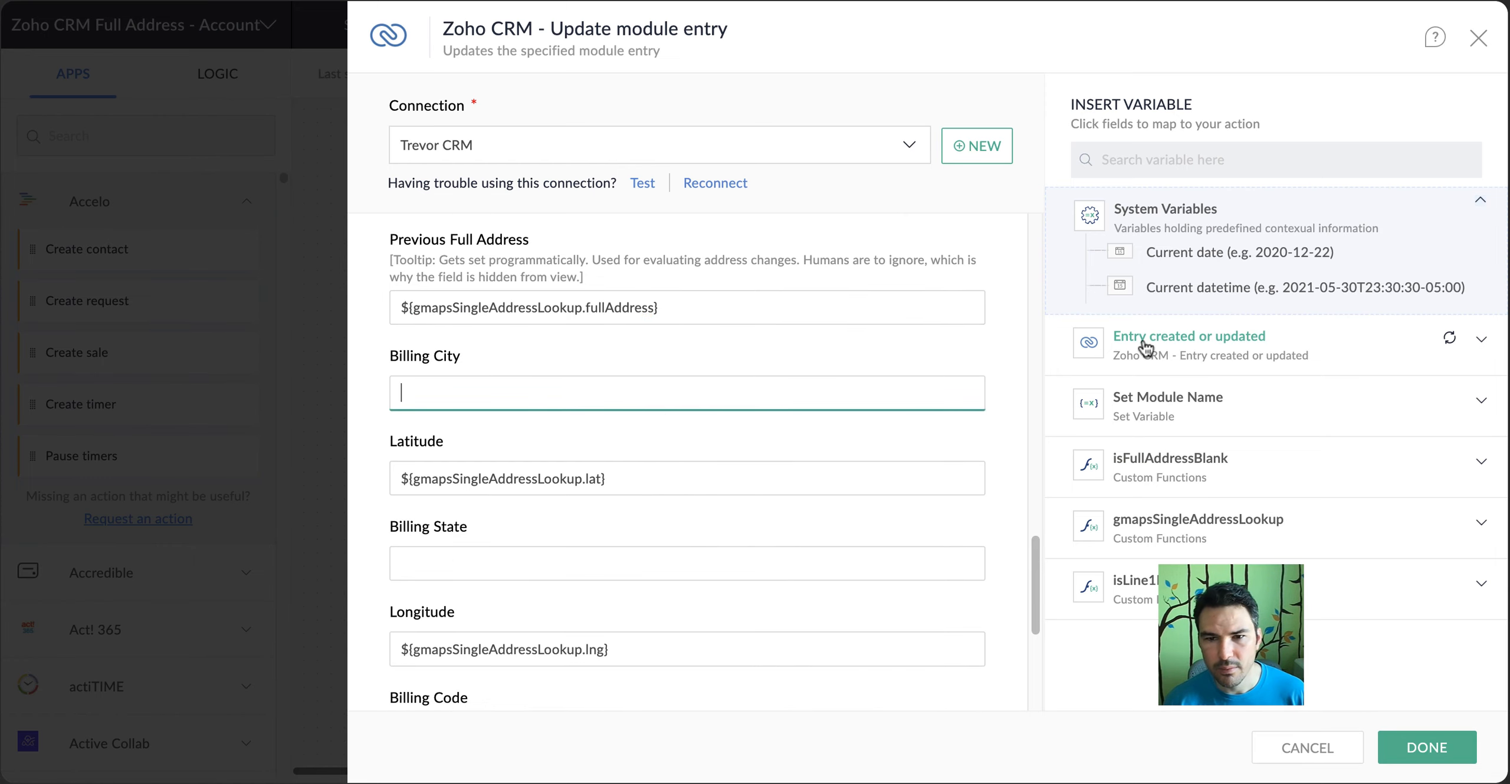
{"action": "left_click", "coordinate": [1188, 534]}
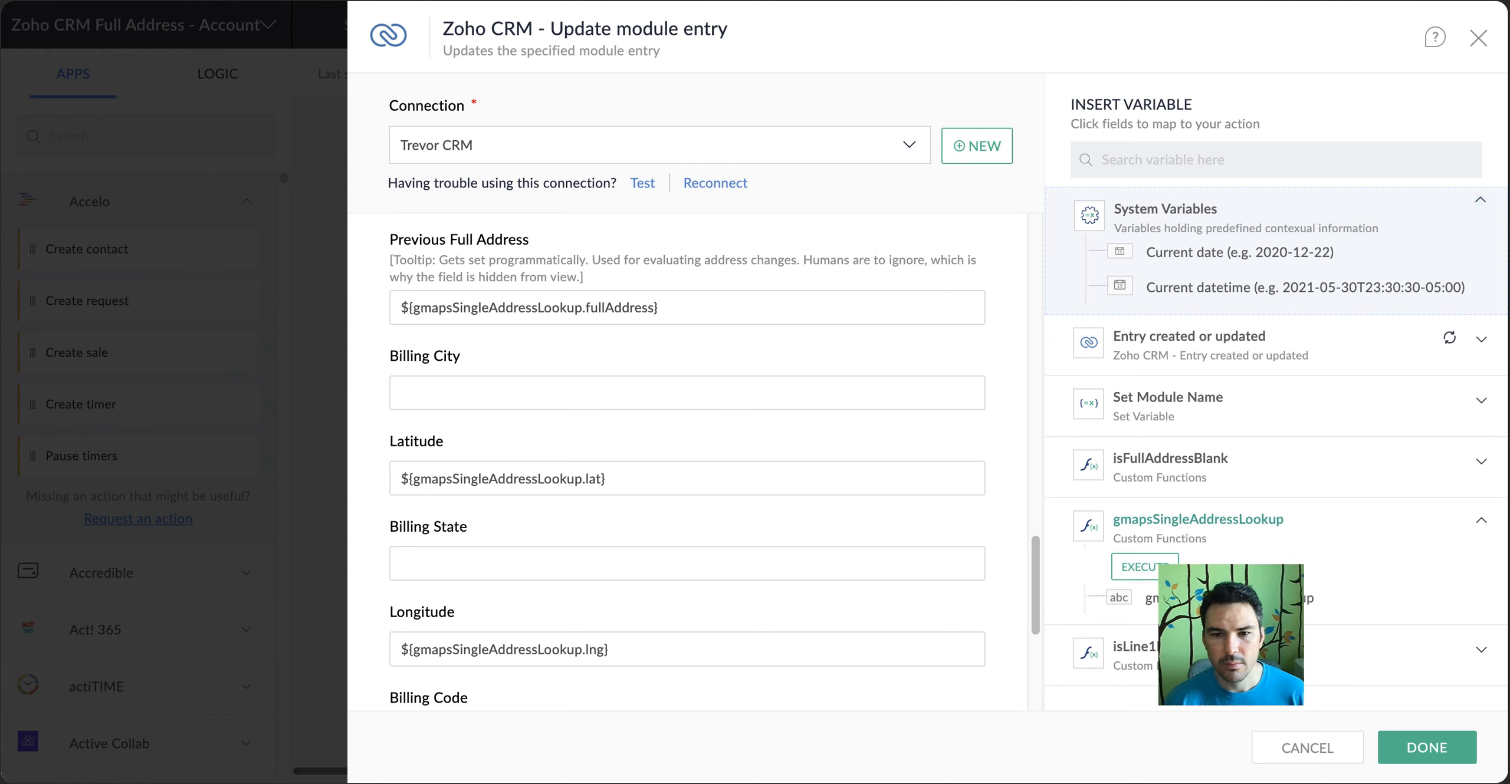
{"action": "left_click", "coordinate": [1142, 567]}
{"action": "left_click", "coordinate": [1038, 137]}
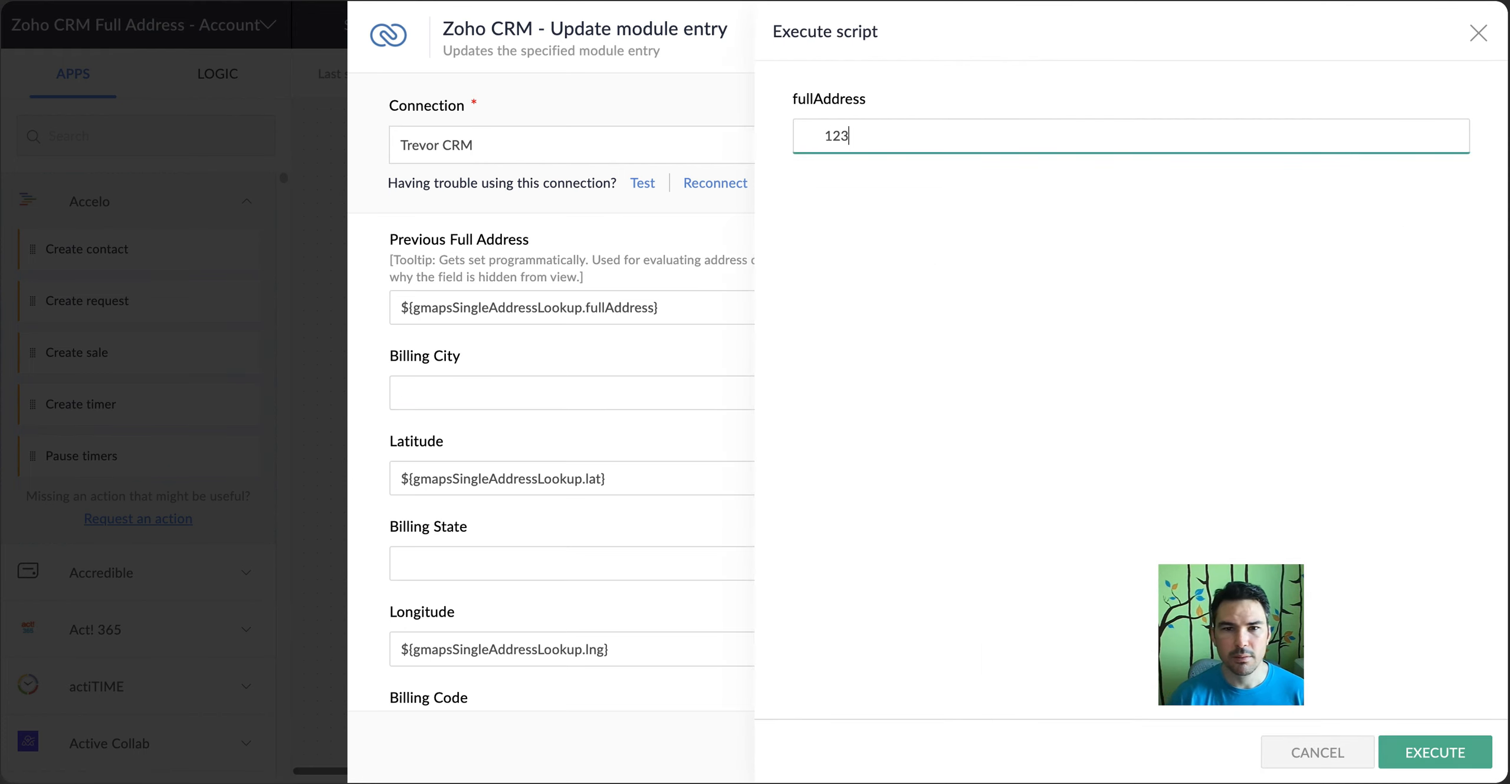
{"action": "left_click", "coordinate": [1426, 754]}
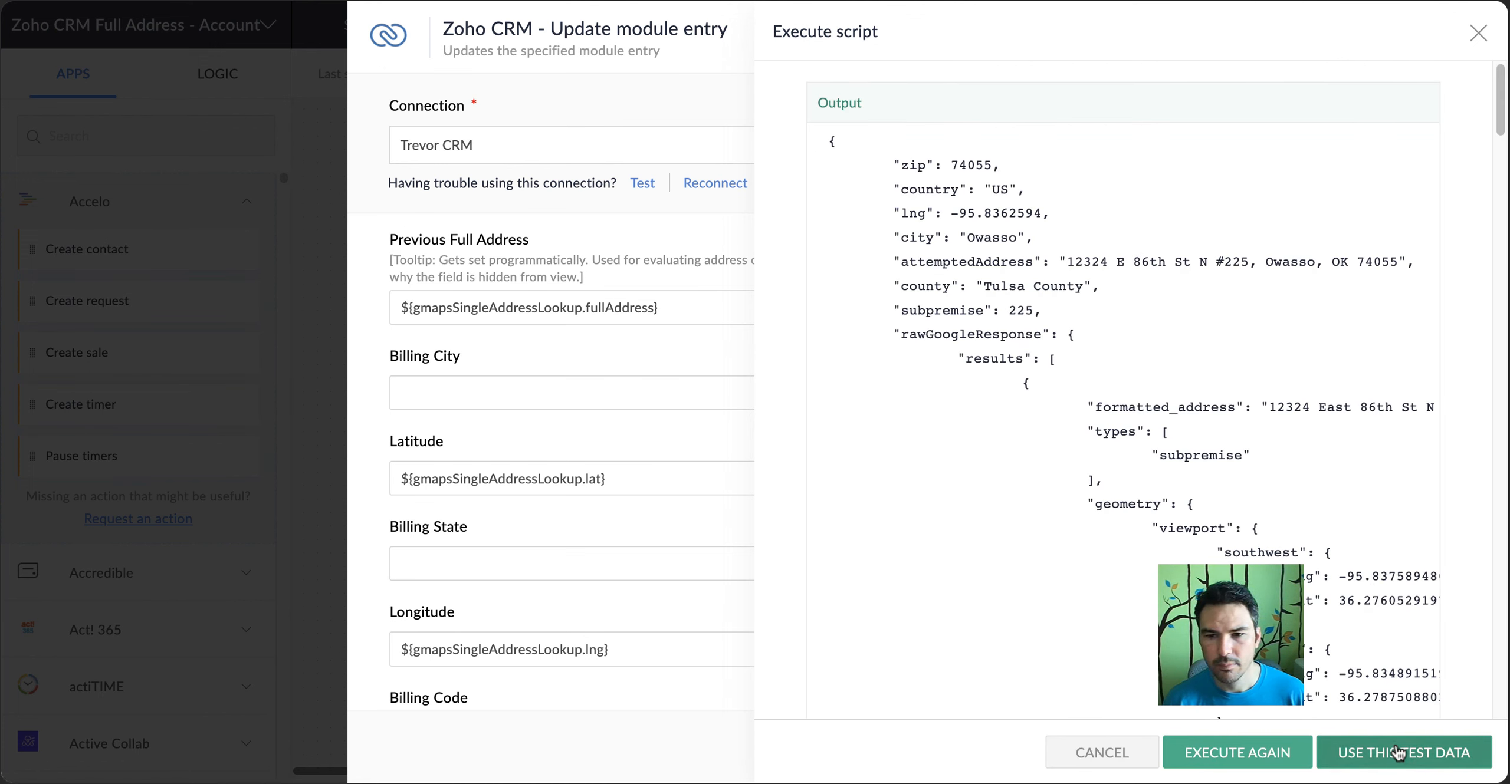
{"action": "left_click", "coordinate": [1478, 36]}
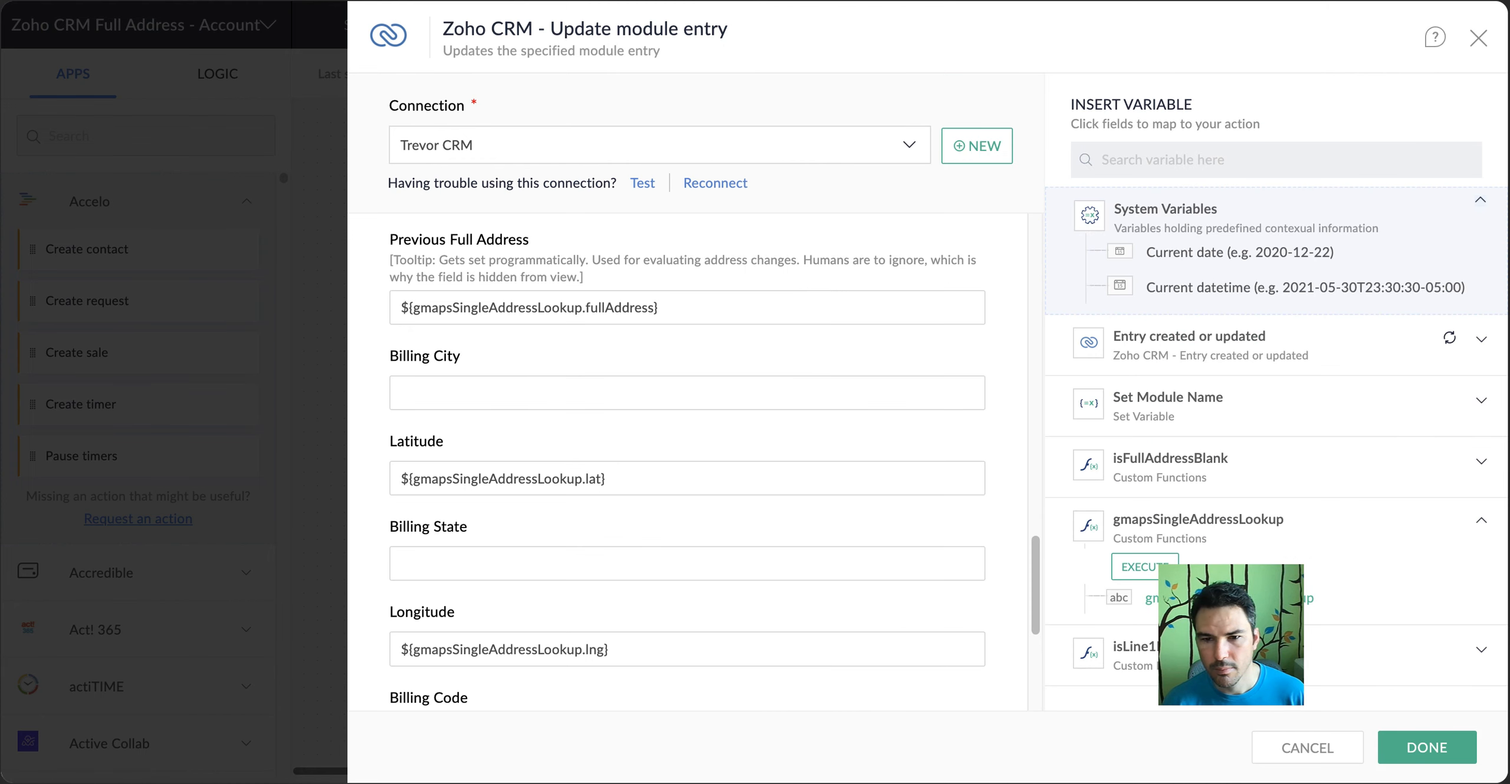
{"action": "left_click", "coordinate": [1230, 598]}
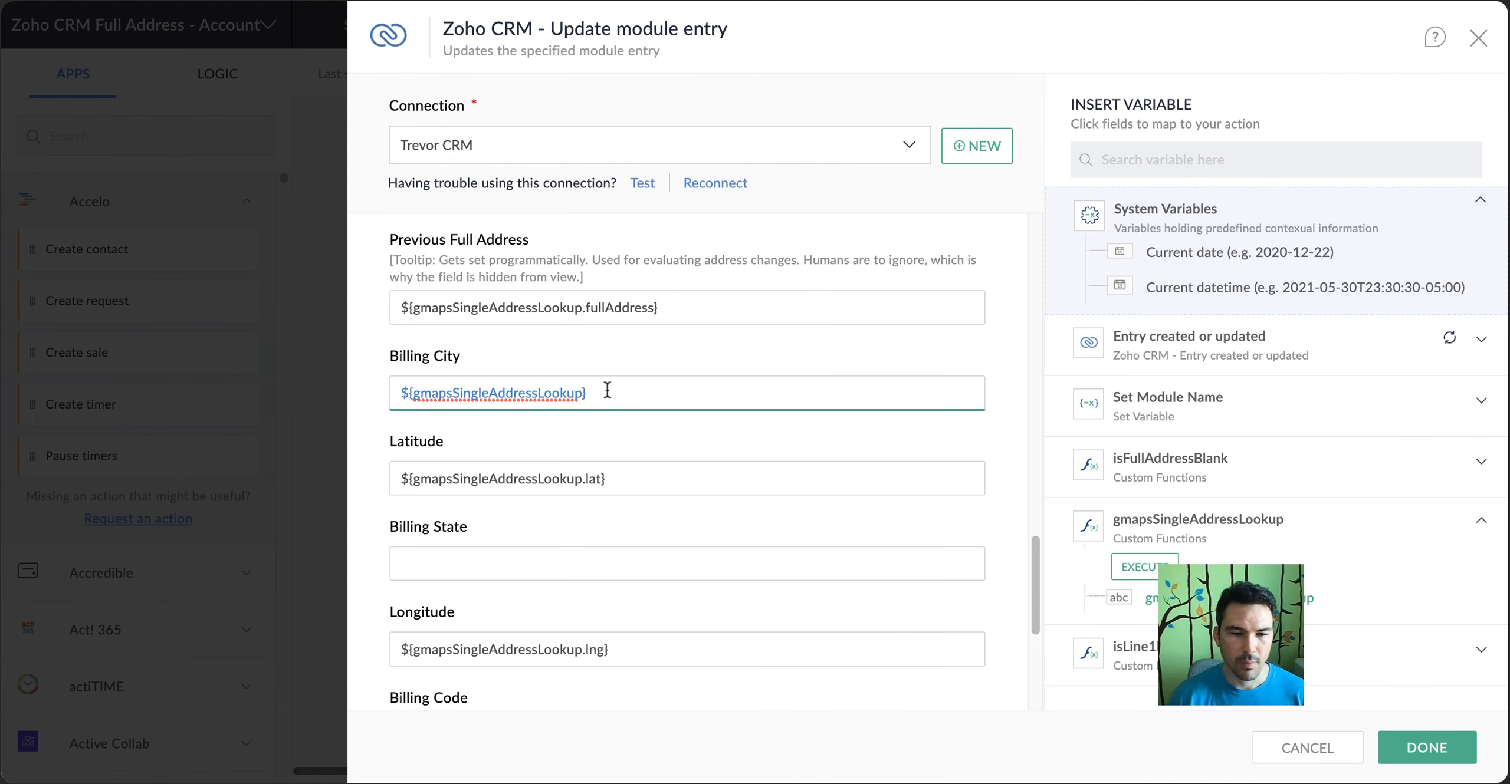
{"action": "key", "text": "ctrl+a"}
{"action": "key", "text": "BackSpace"}
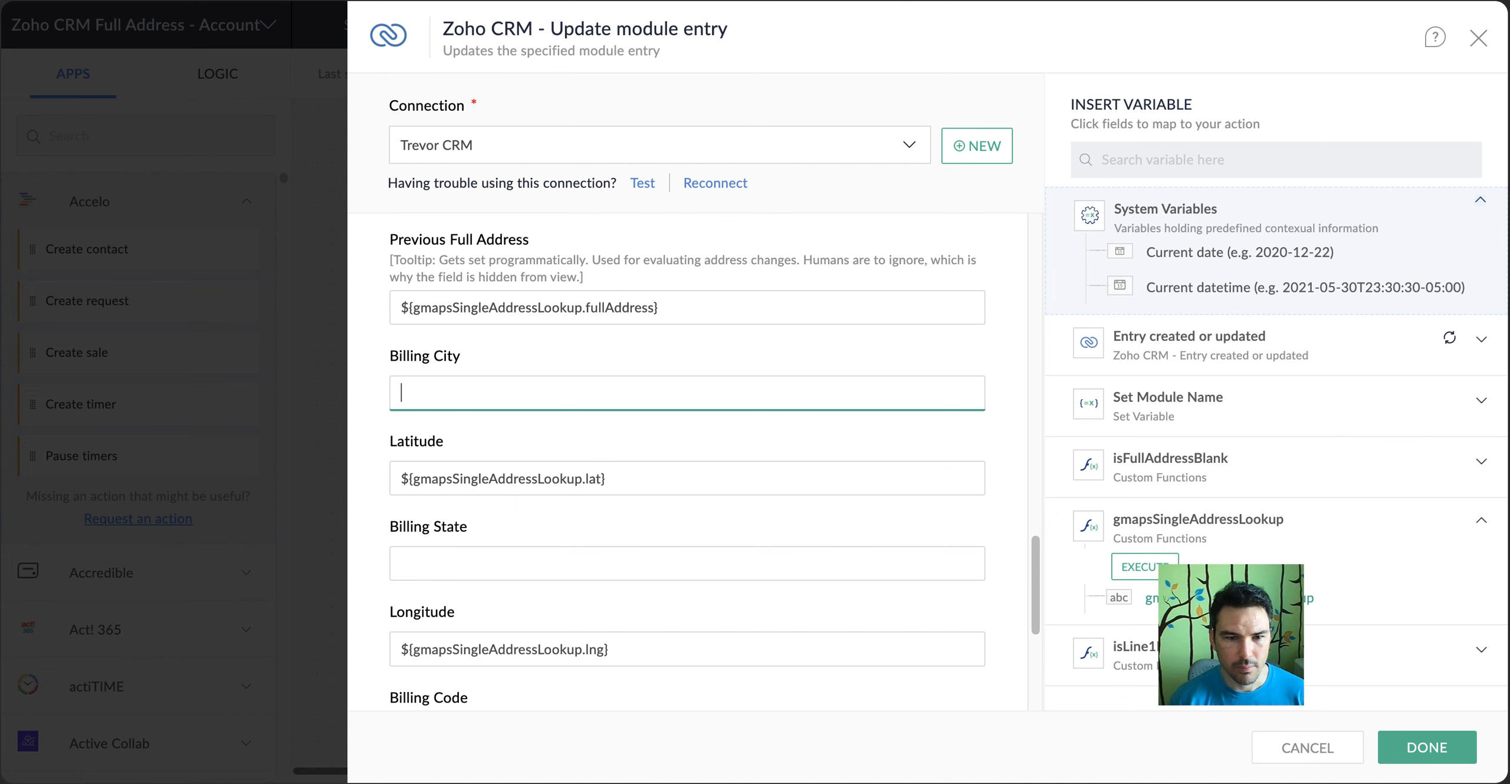
Save the Update module entry action, reopen it and expand the gmapsSingleAddressLookup output variables
{"action": "left_click", "coordinate": [1471, 760]}
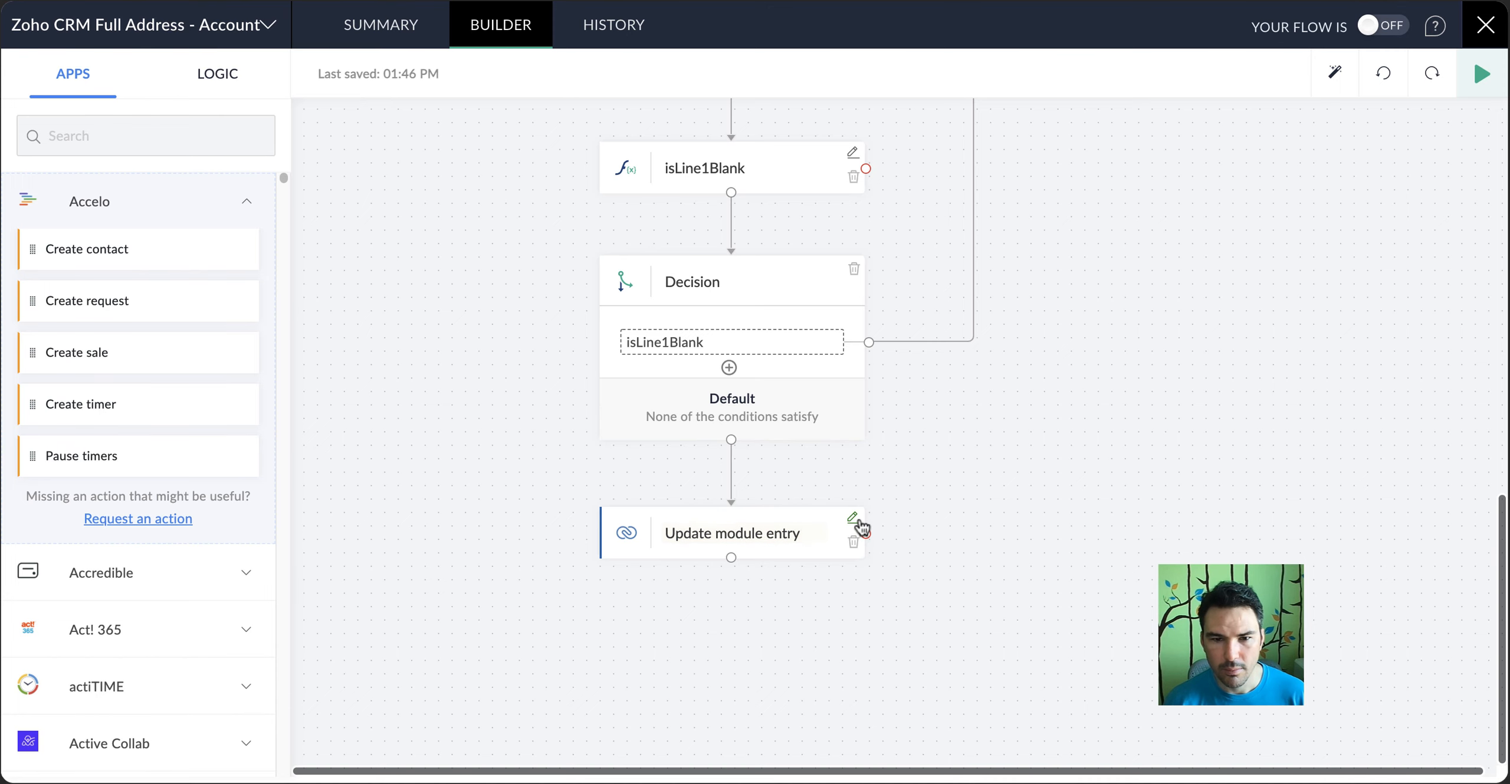
{"action": "left_click", "coordinate": [855, 520]}
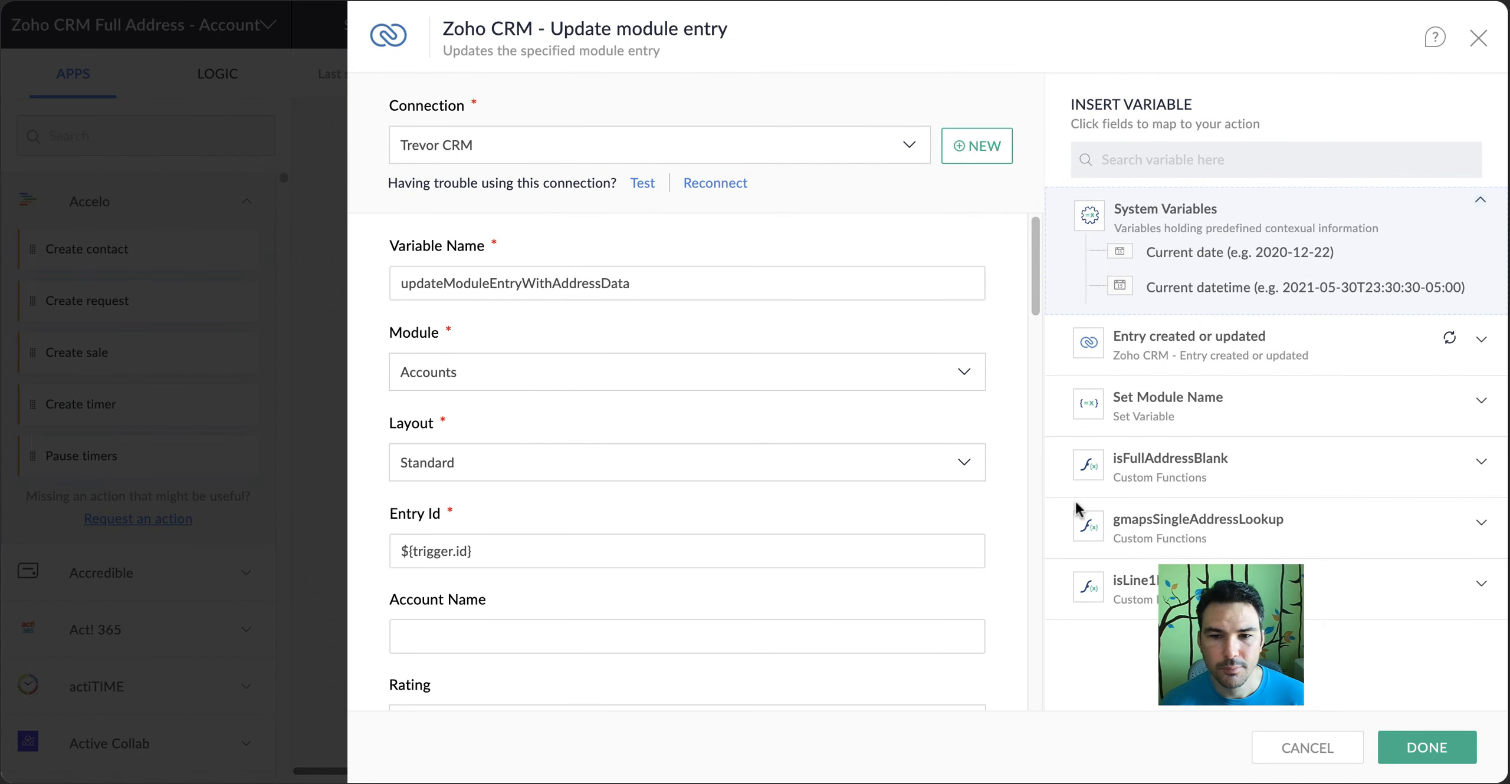
{"action": "left_click", "coordinate": [1165, 519]}
Map Billing Street to the Line1 output and Billing City to the City output of gmapsSingleAddressLookup
{"action": "scroll", "coordinate": [539, 445], "scroll_direction": "down", "scroll_amount": 7}
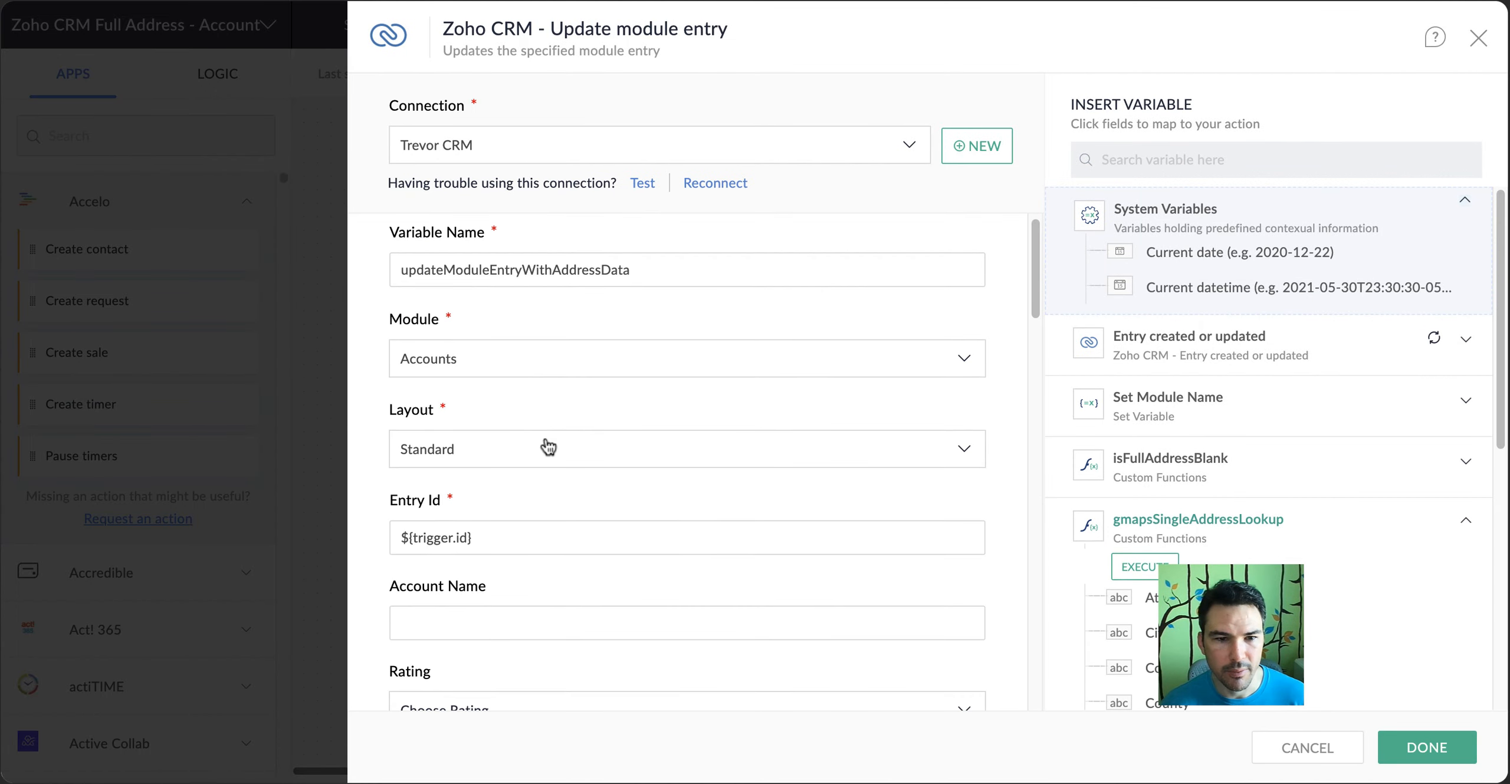
{"action": "scroll", "coordinate": [562, 472], "scroll_direction": "down", "scroll_amount": 10}
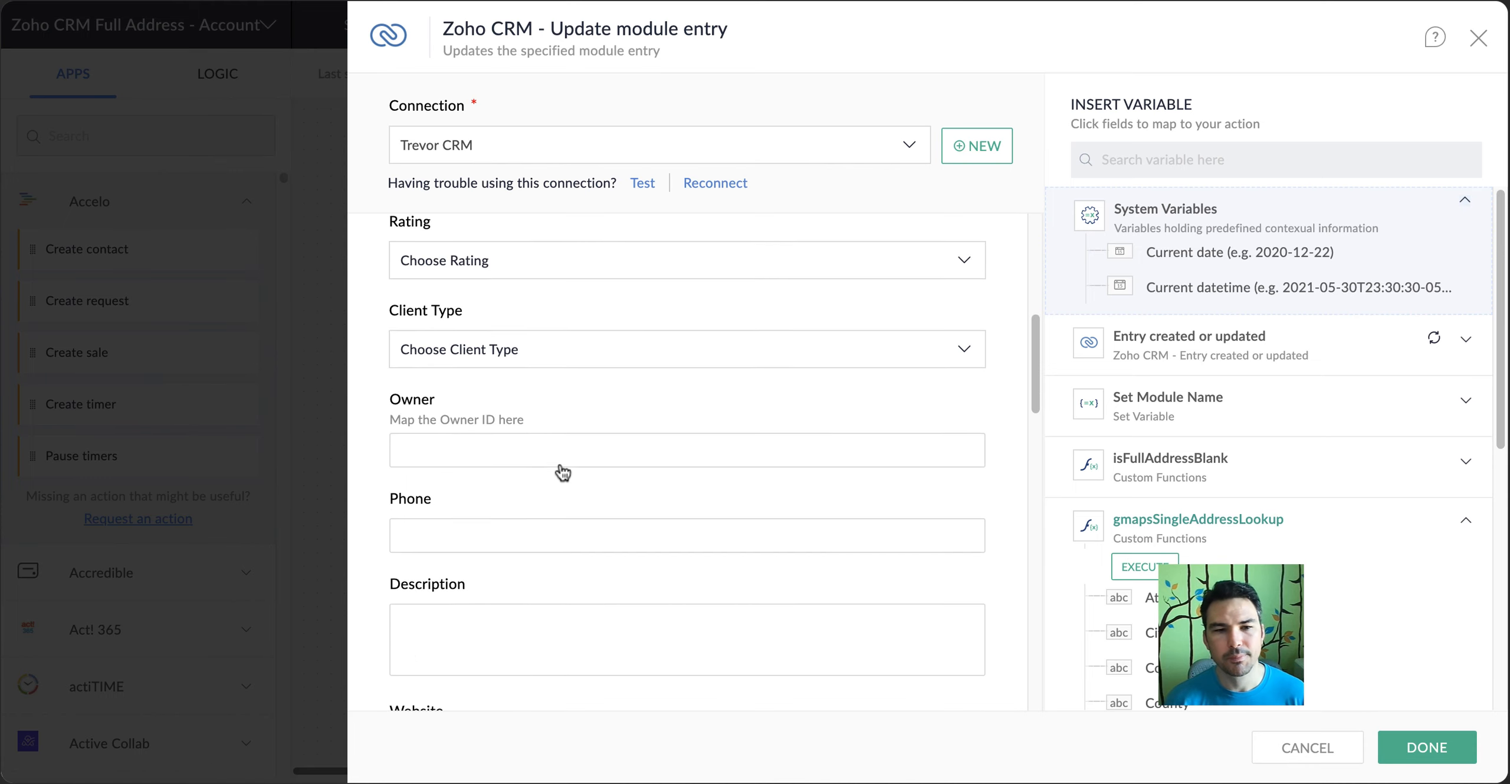
{"action": "scroll", "coordinate": [562, 471], "scroll_direction": "down", "scroll_amount": 4}
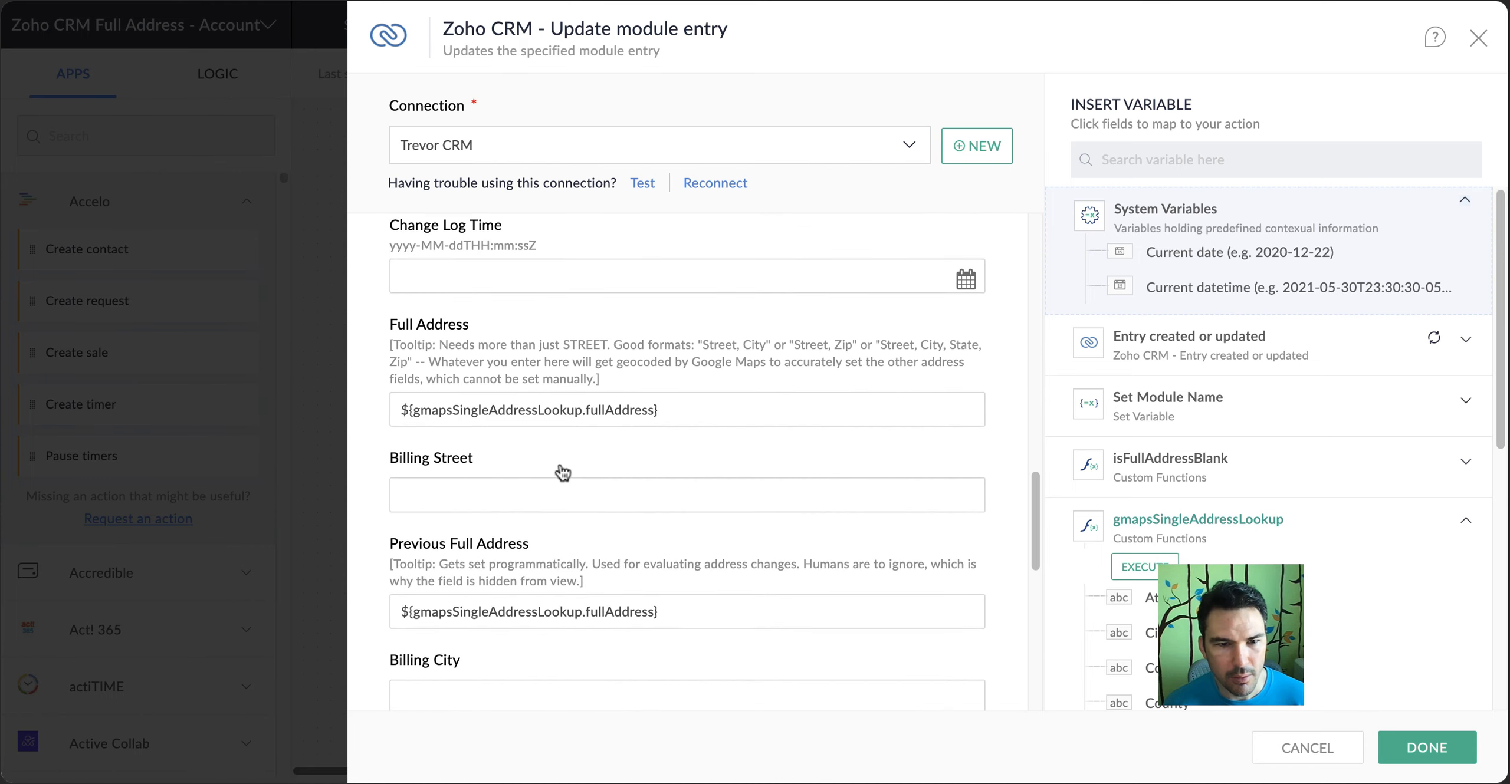
{"action": "left_click", "coordinate": [528, 334]}
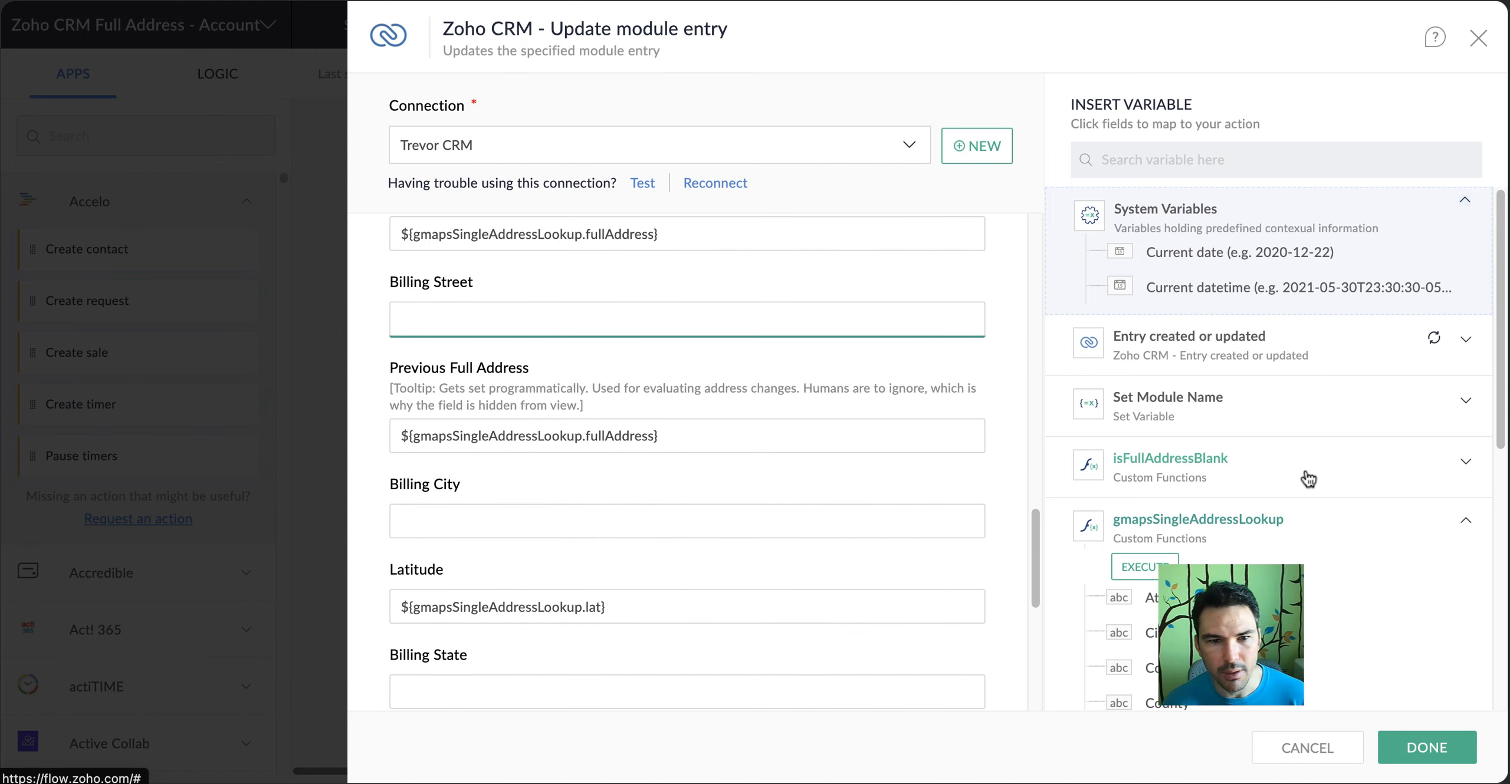
{"action": "scroll", "coordinate": [1210, 478], "scroll_direction": "down", "scroll_amount": 5}
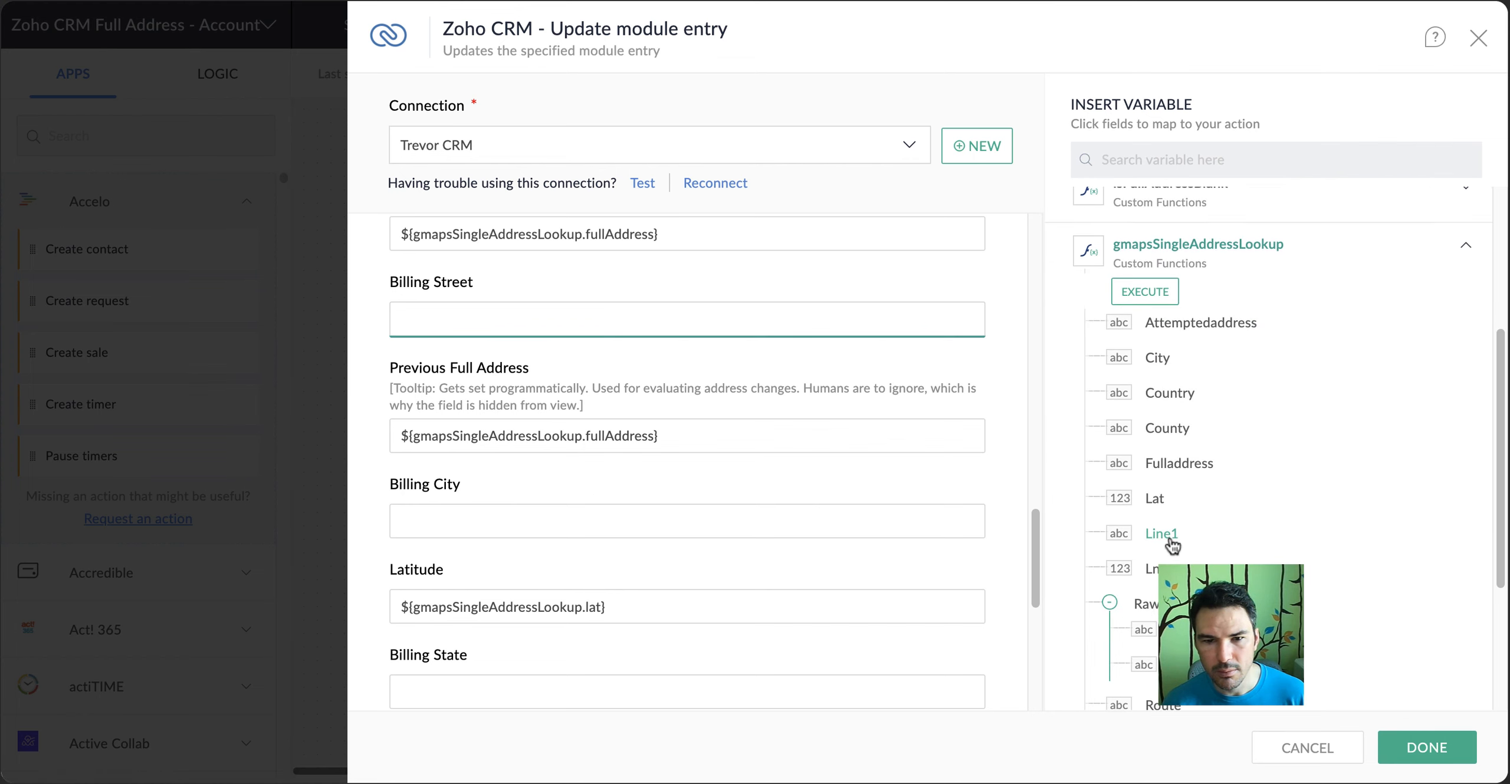
{"action": "left_click", "coordinate": [1165, 535]}
{"action": "left_click", "coordinate": [484, 512]}
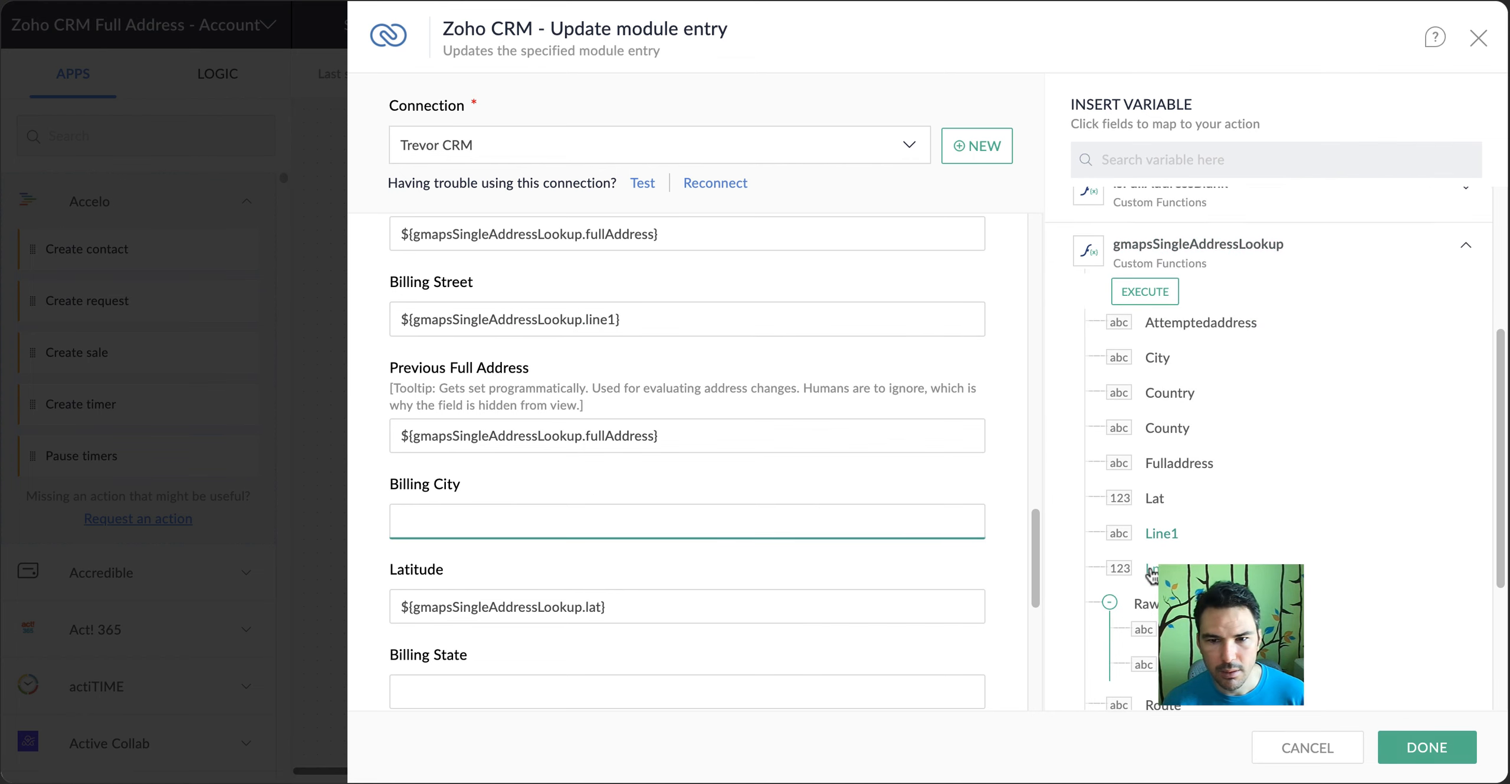
{"action": "left_click", "coordinate": [1158, 358]}
Map Billing State to the State output and Billing Code to the Zip output of gmapsSingleAddressLookup
{"action": "scroll", "coordinate": [634, 549], "scroll_direction": "down", "scroll_amount": 3}
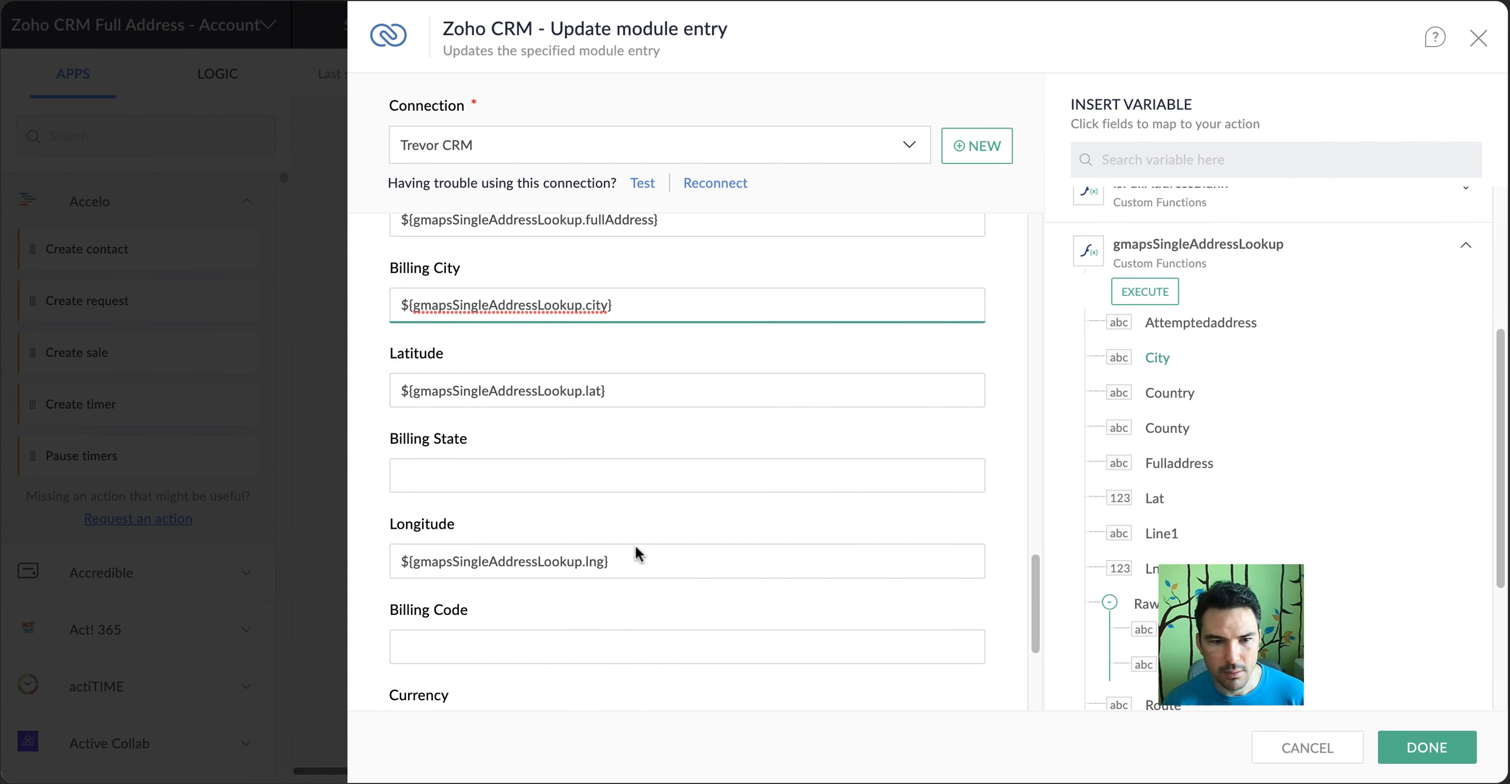
{"action": "left_click", "coordinate": [533, 453]}
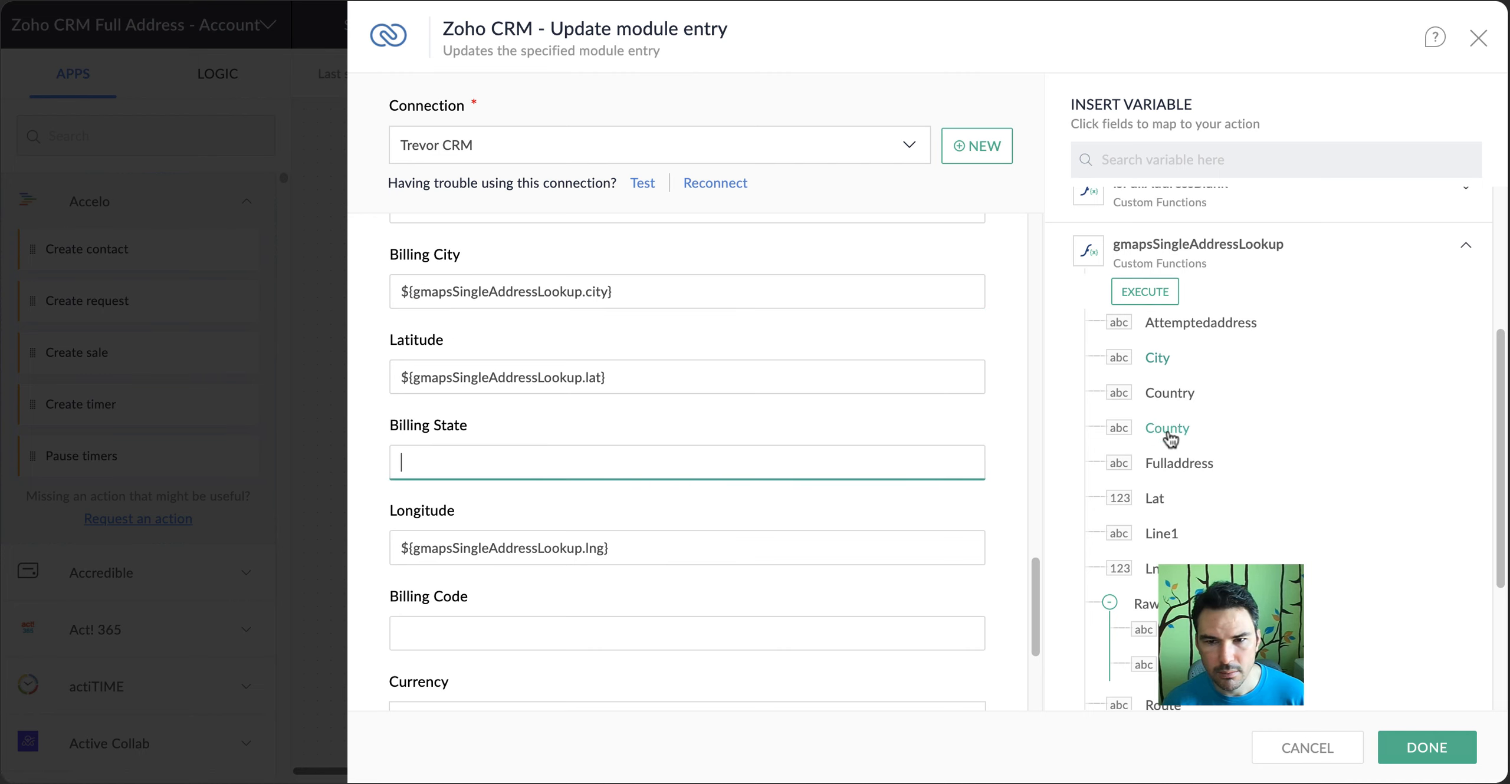
{"action": "scroll", "coordinate": [1162, 427], "scroll_direction": "up", "scroll_amount": 2}
{"action": "scroll", "coordinate": [1158, 381], "scroll_direction": "down", "scroll_amount": 4}
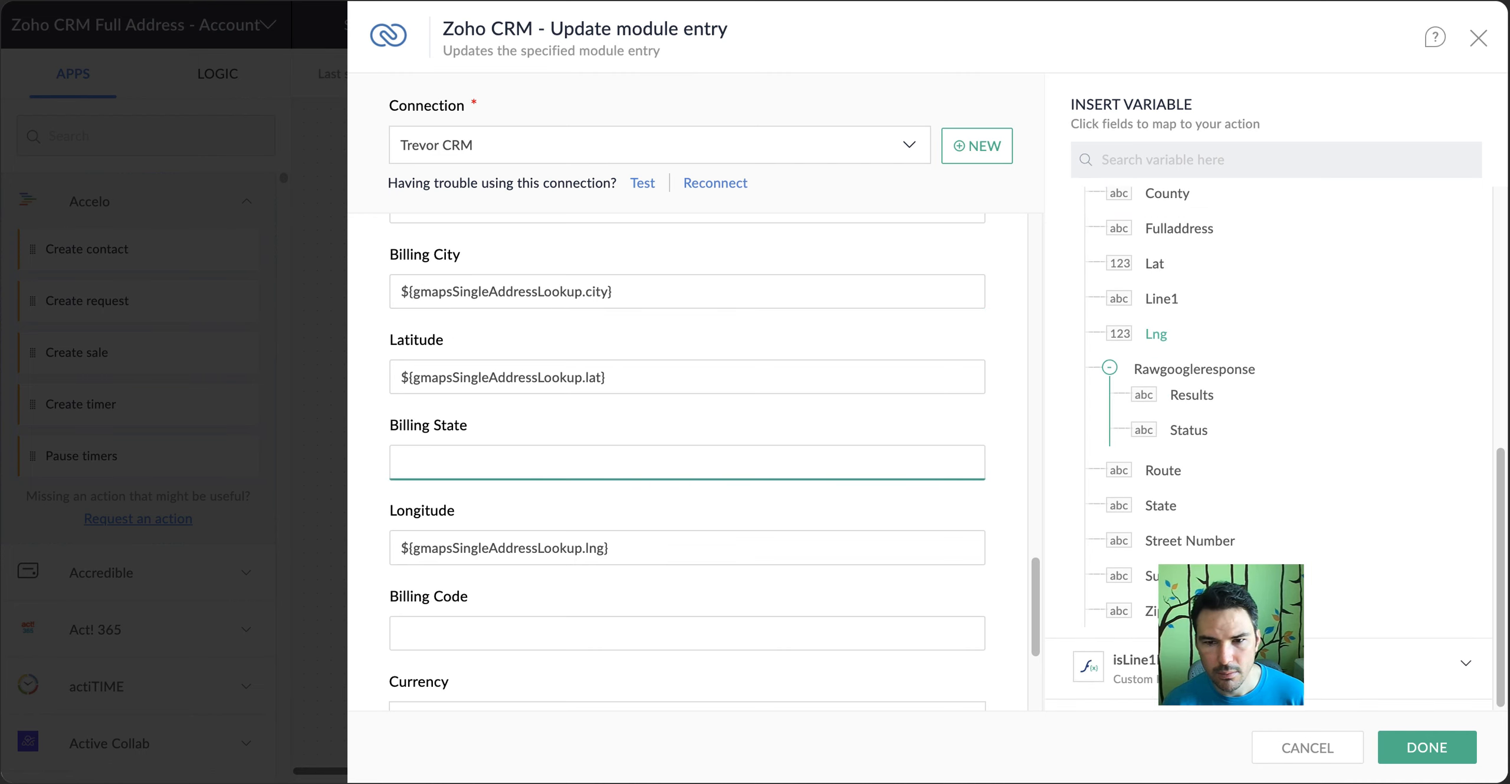
{"action": "left_click", "coordinate": [1159, 512]}
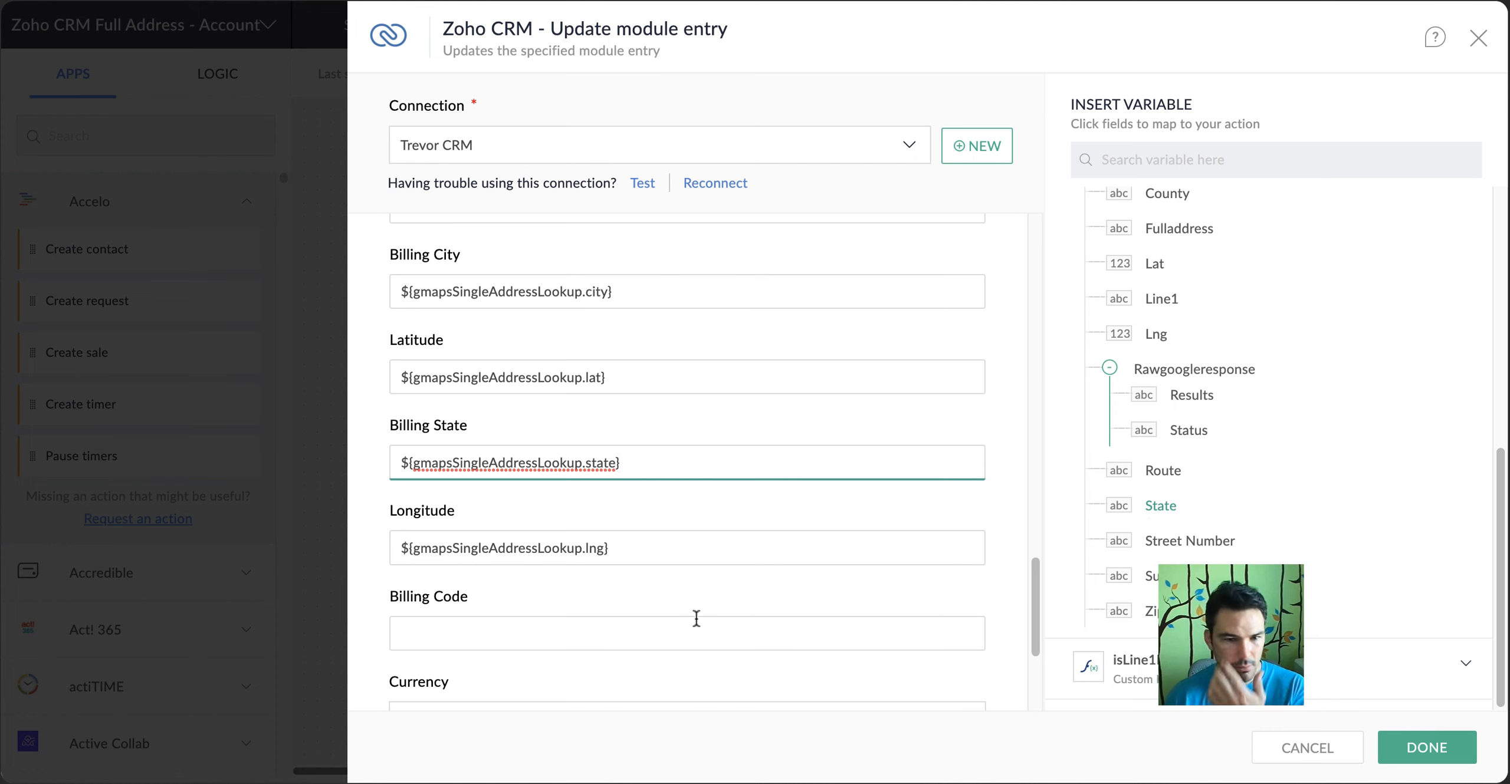
{"action": "left_click", "coordinate": [600, 634]}
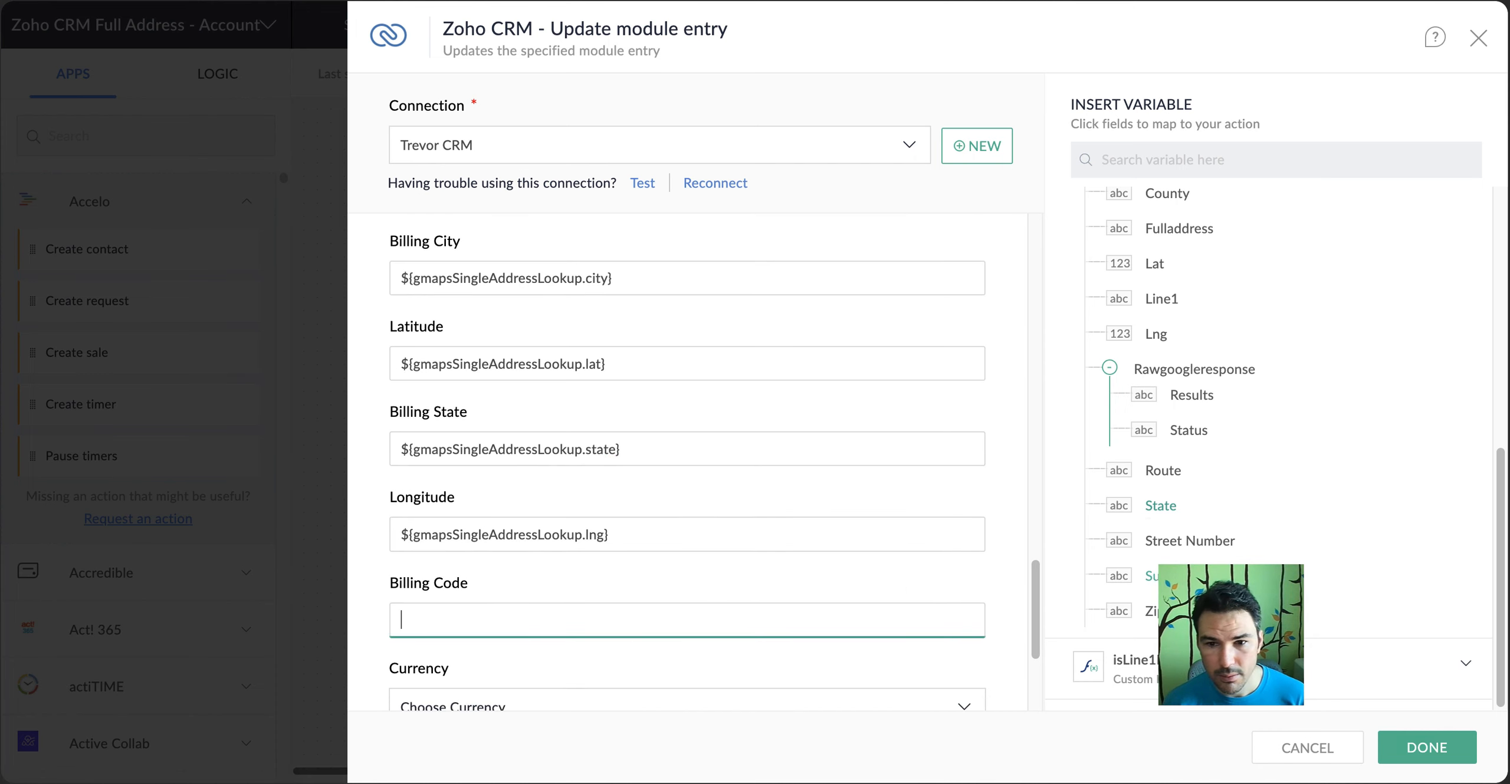
{"action": "left_click", "coordinate": [1153, 614]}
Check the gmapsSingleAddressLookup mappings of the address fields and the module settings in the Update module entry action
{"action": "scroll", "coordinate": [678, 607], "scroll_direction": "down", "scroll_amount": 4}
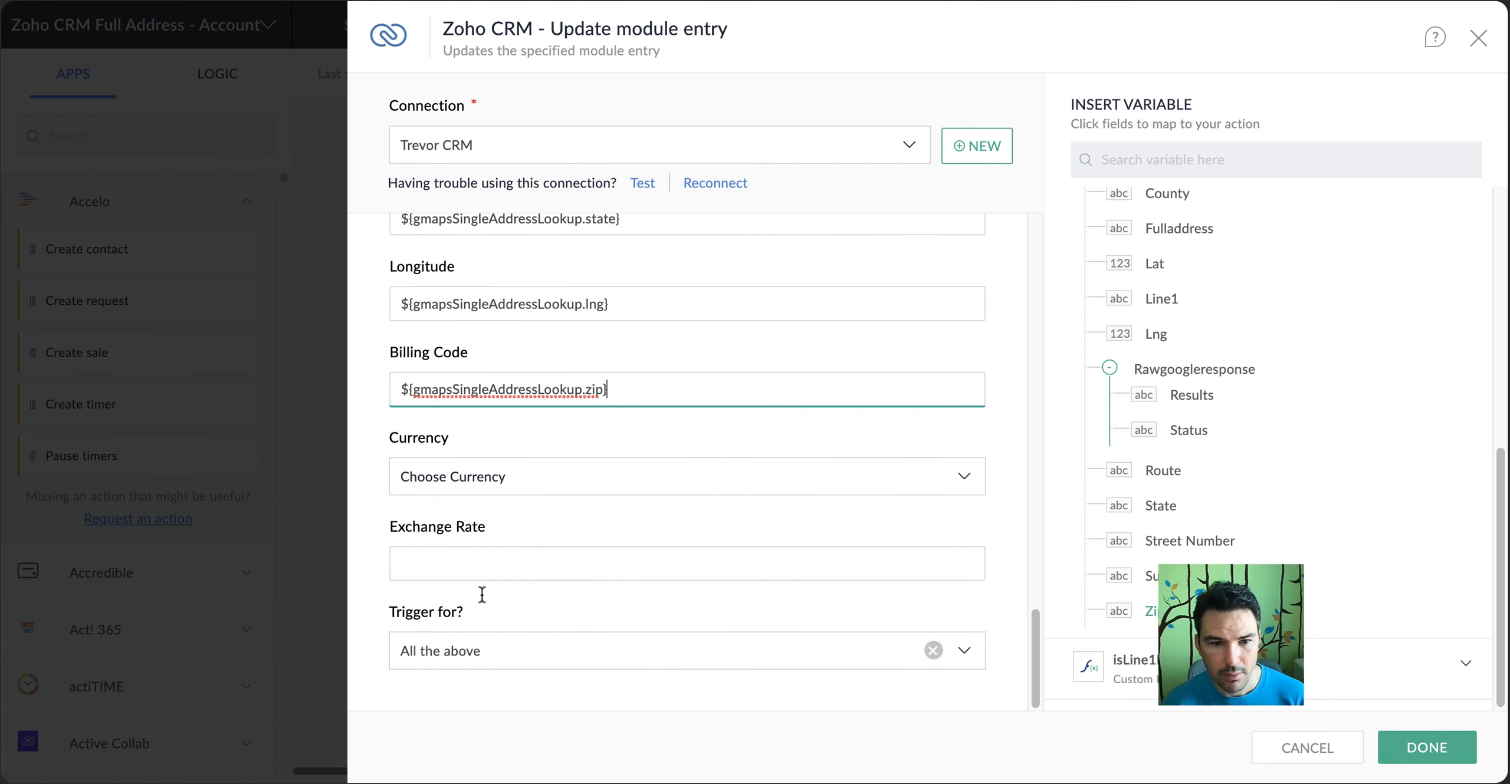
{"action": "scroll", "coordinate": [588, 539], "scroll_direction": "up", "scroll_amount": 3}
{"action": "scroll", "coordinate": [587, 539], "scroll_direction": "down", "scroll_amount": 3}
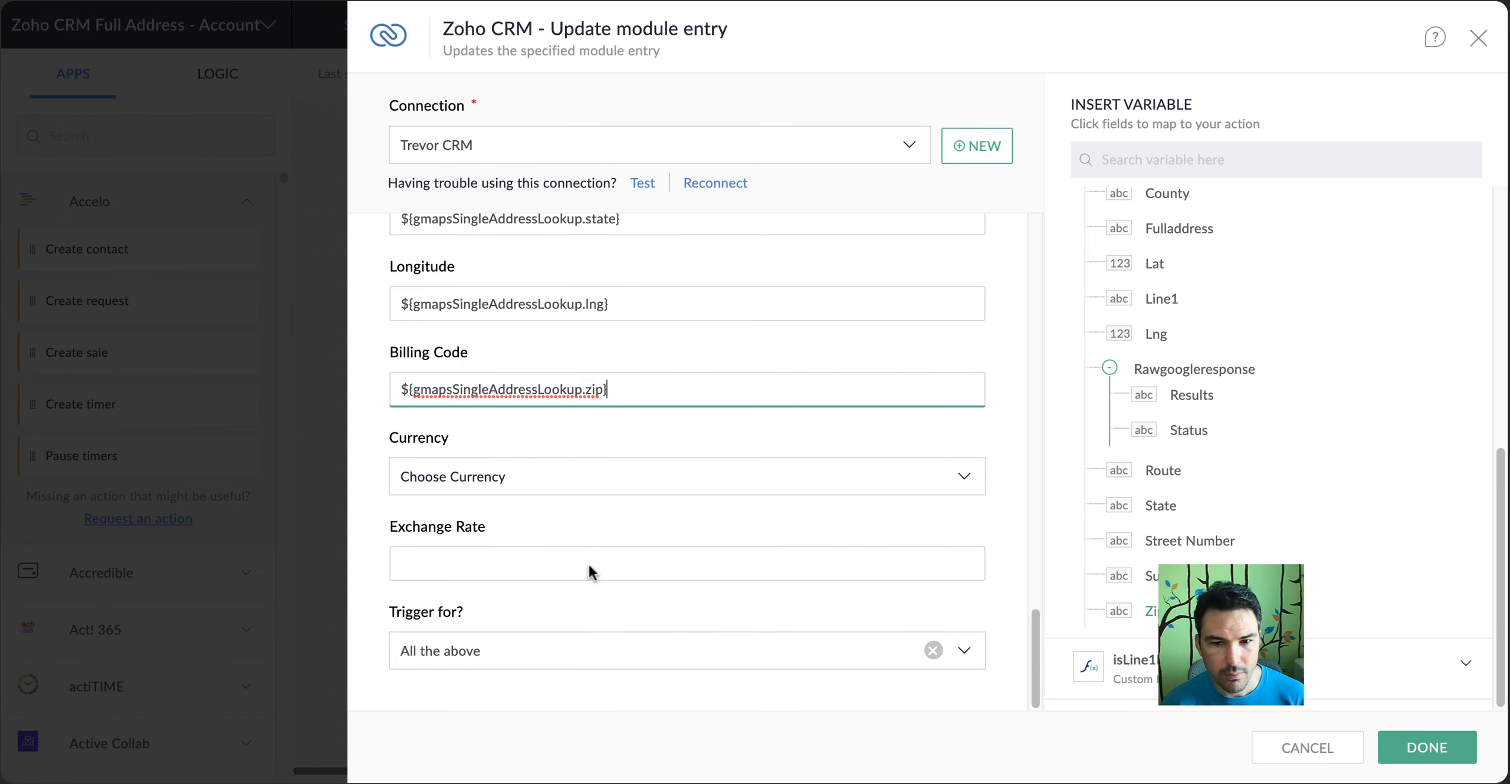
{"action": "scroll", "coordinate": [588, 562], "scroll_direction": "up", "scroll_amount": 3}
{"action": "scroll", "coordinate": [606, 578], "scroll_direction": "up", "scroll_amount": 2}
{"action": "scroll", "coordinate": [617, 516], "scroll_direction": "up", "scroll_amount": 6}
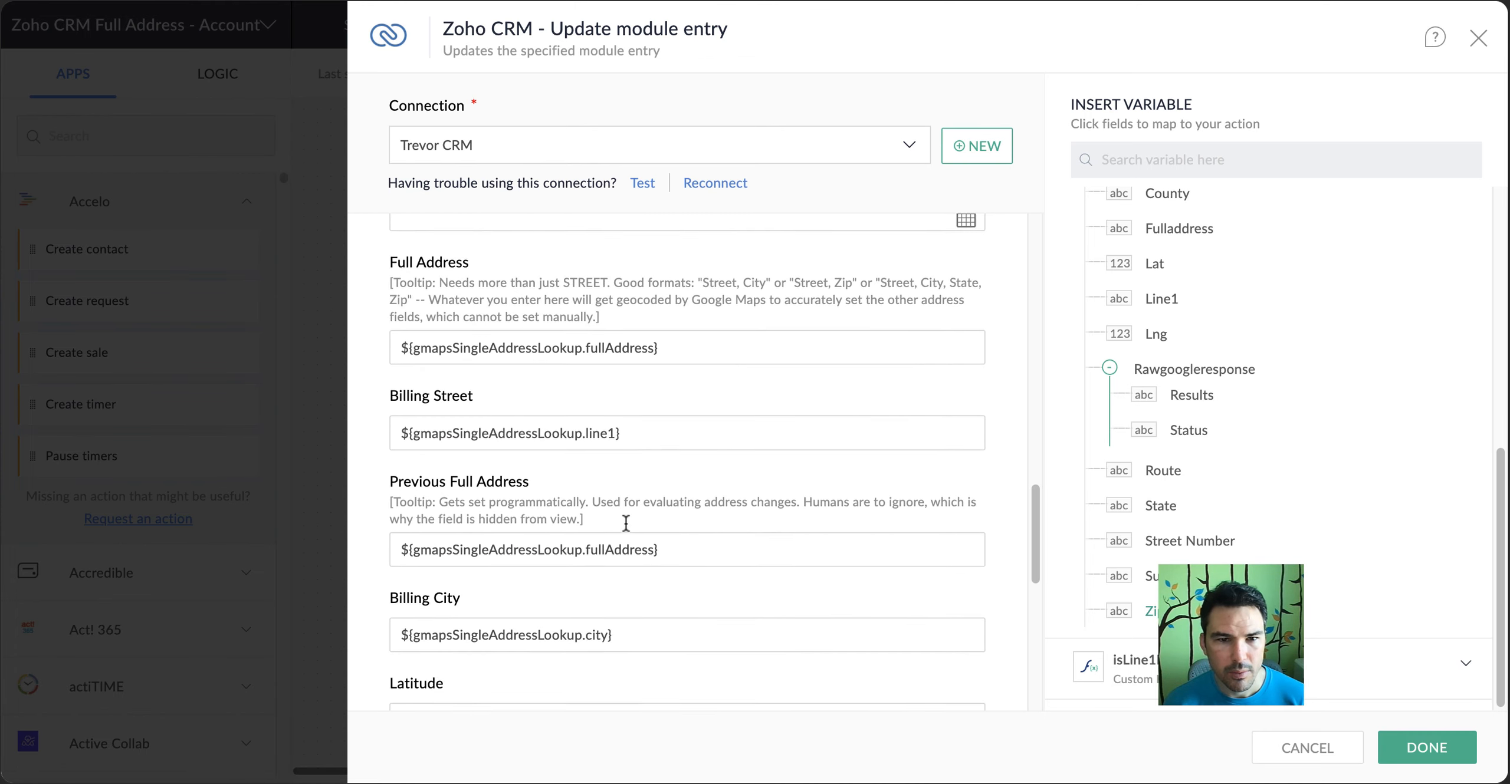
{"action": "scroll", "coordinate": [488, 351], "scroll_direction": "up", "scroll_amount": 10}
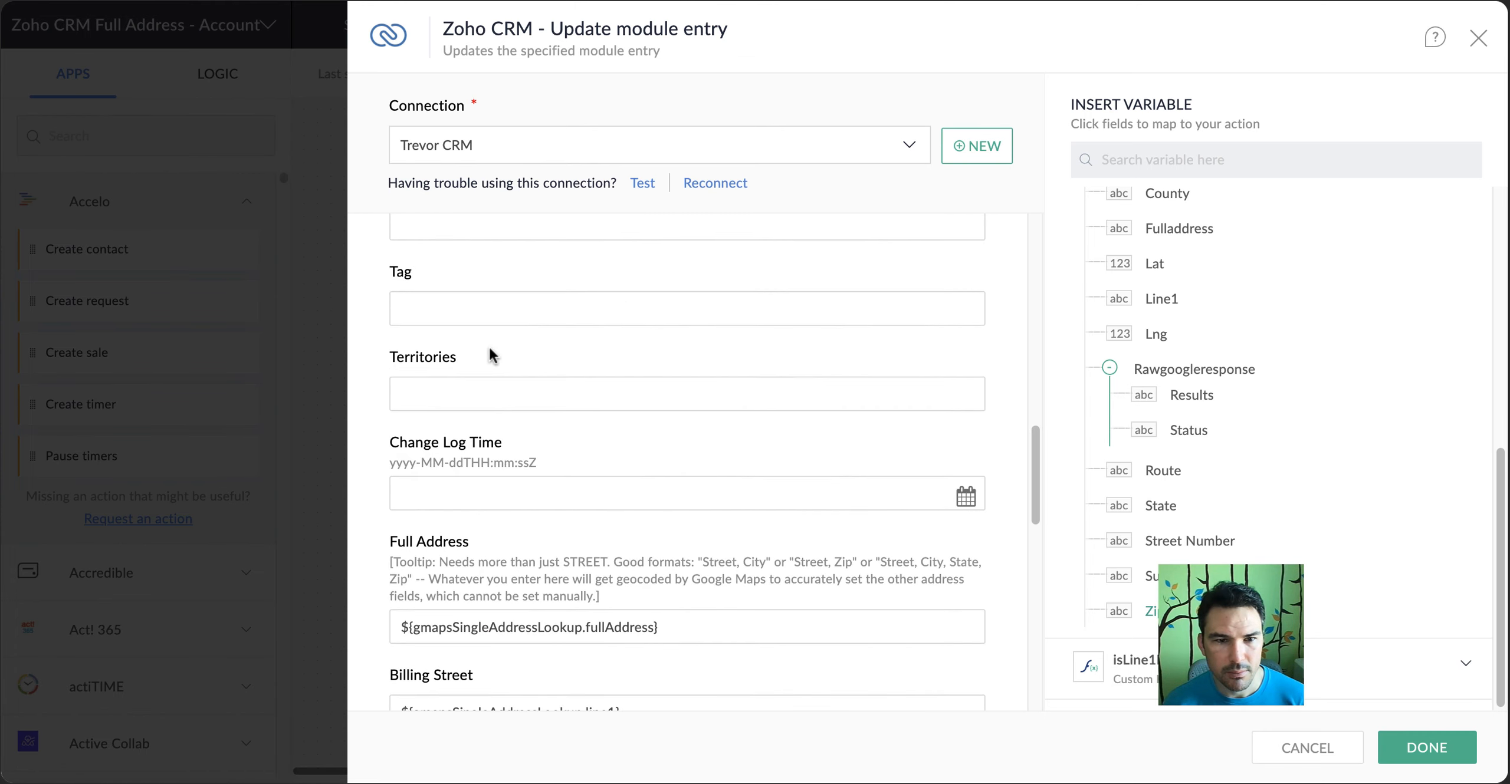
{"action": "scroll", "coordinate": [489, 353], "scroll_direction": "up", "scroll_amount": 8}
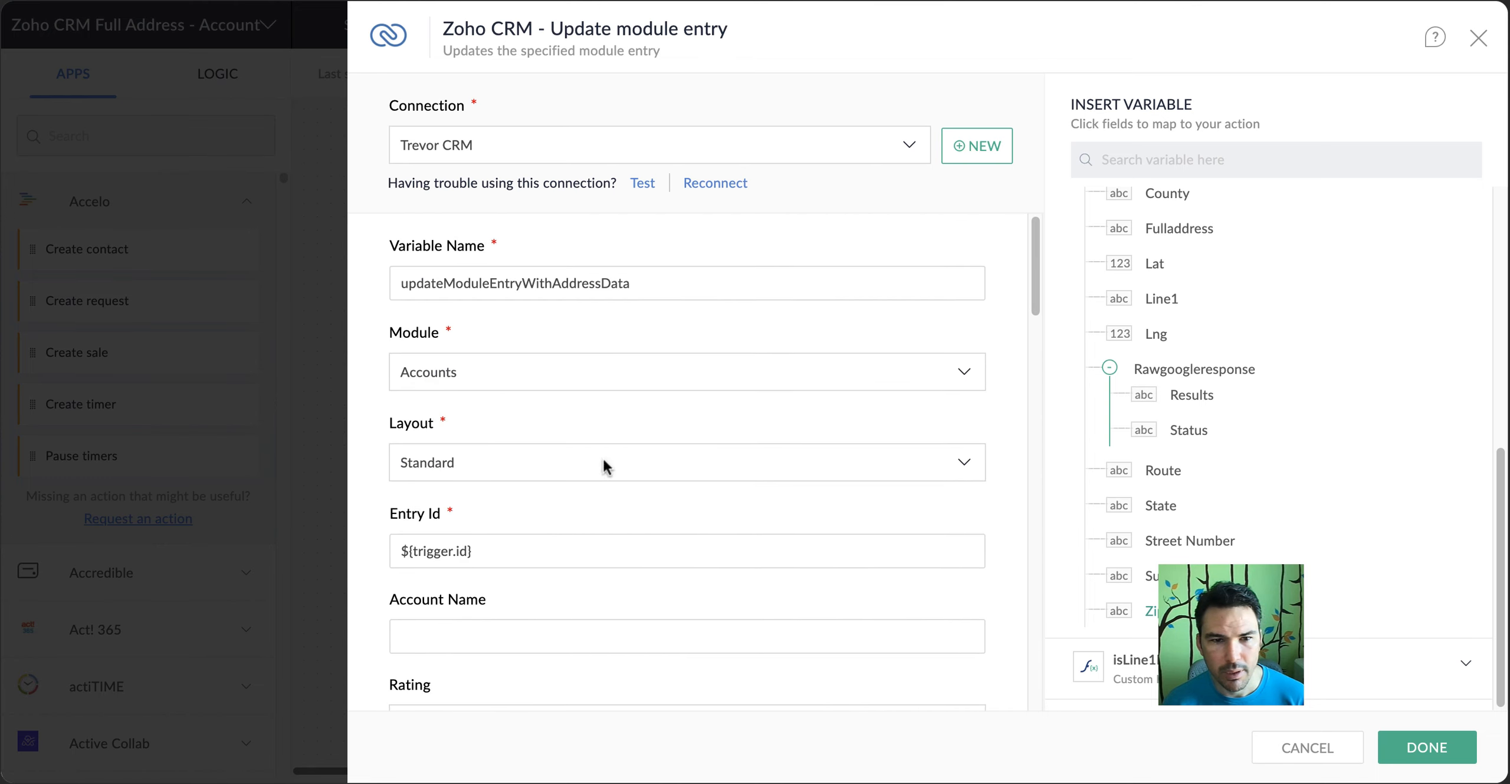
Save the Update module entry action and start a test run of the flow
{"action": "left_click", "coordinate": [1432, 747]}
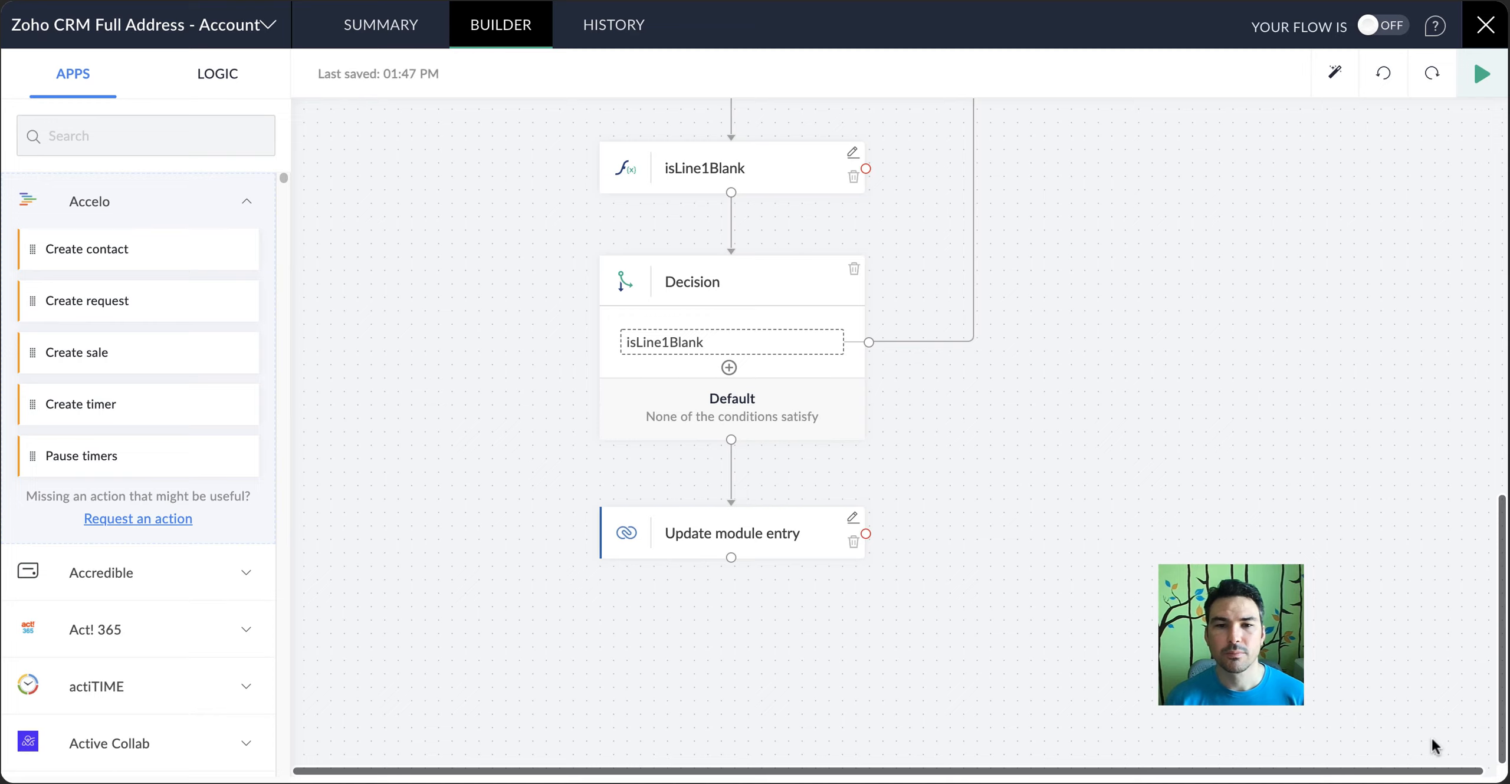
{"action": "scroll", "coordinate": [1103, 331], "scroll_direction": "up", "scroll_amount": 10}
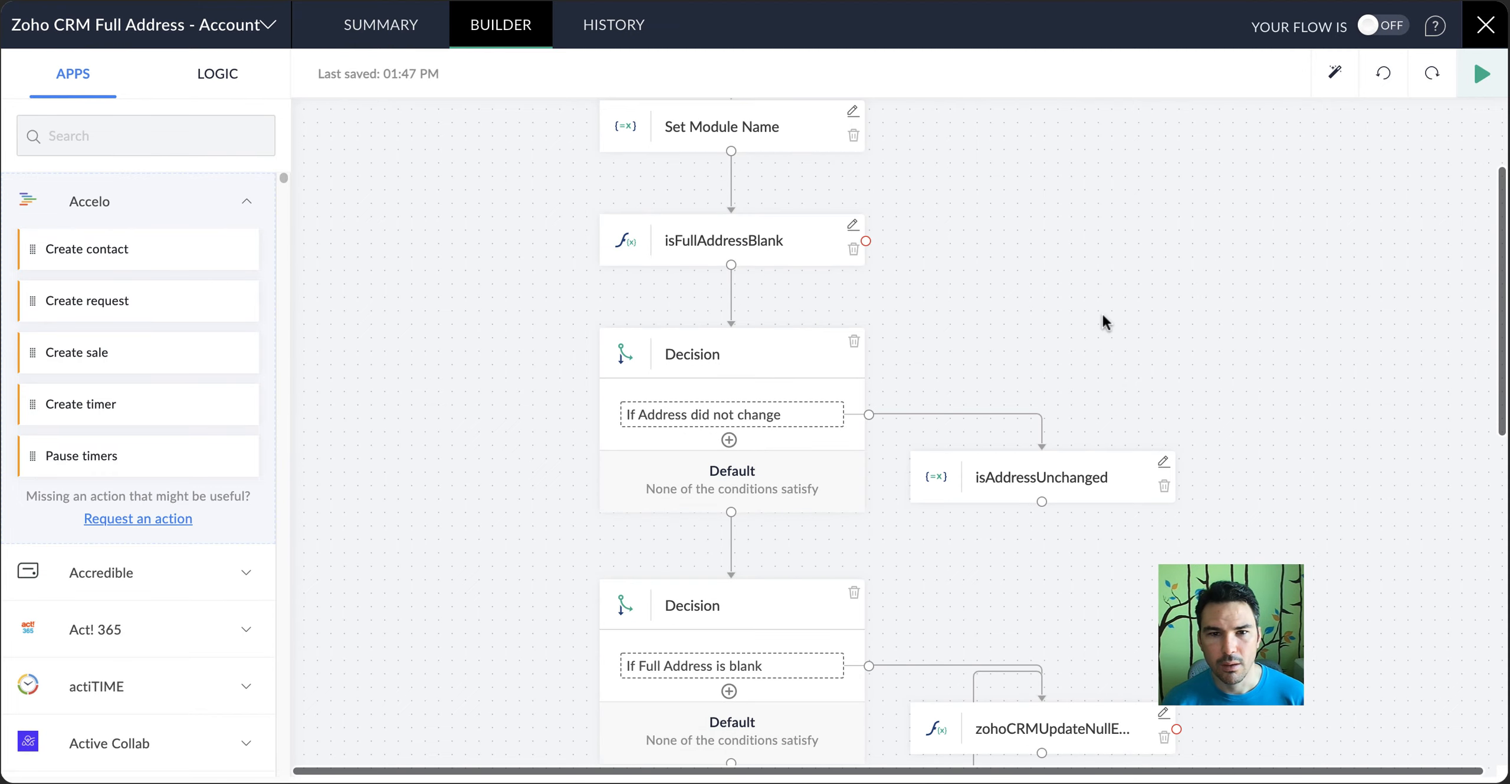
{"action": "left_click", "coordinate": [1481, 73]}
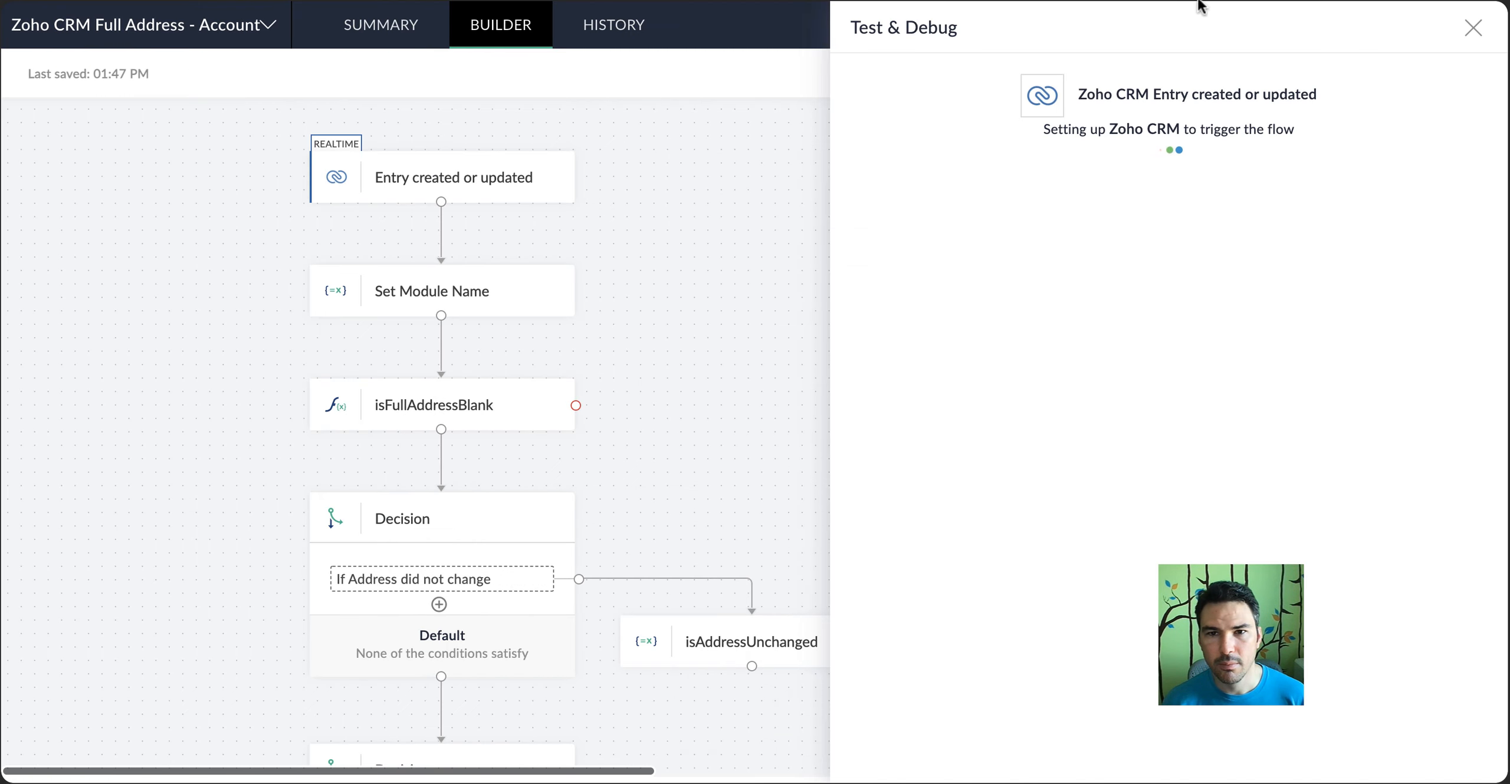
Switch to Zoho CRM and open the test account in the Accounts module for editing
{"action": "key", "text": "ctrl+Tab"}
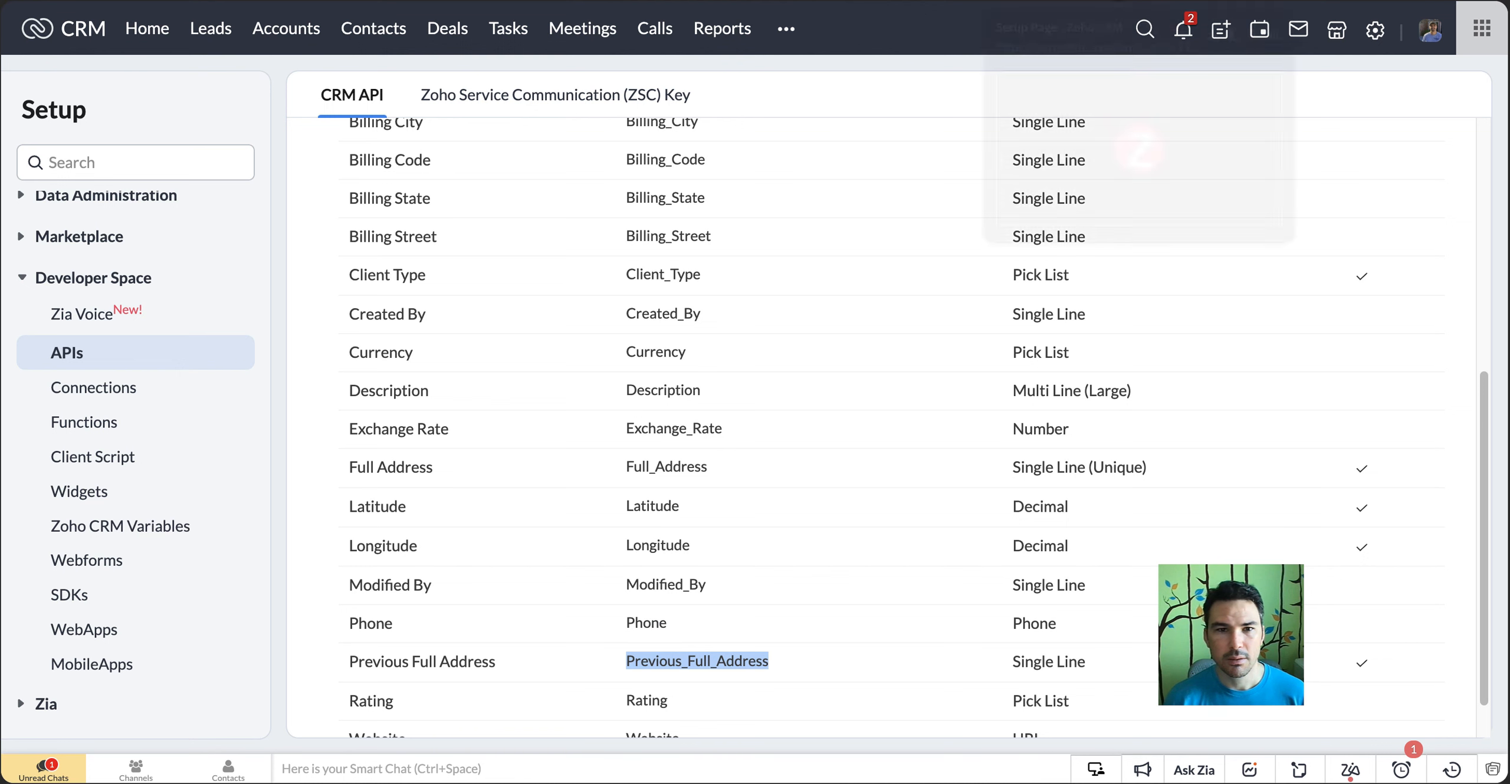
{"action": "left_click", "coordinate": [278, 46]}
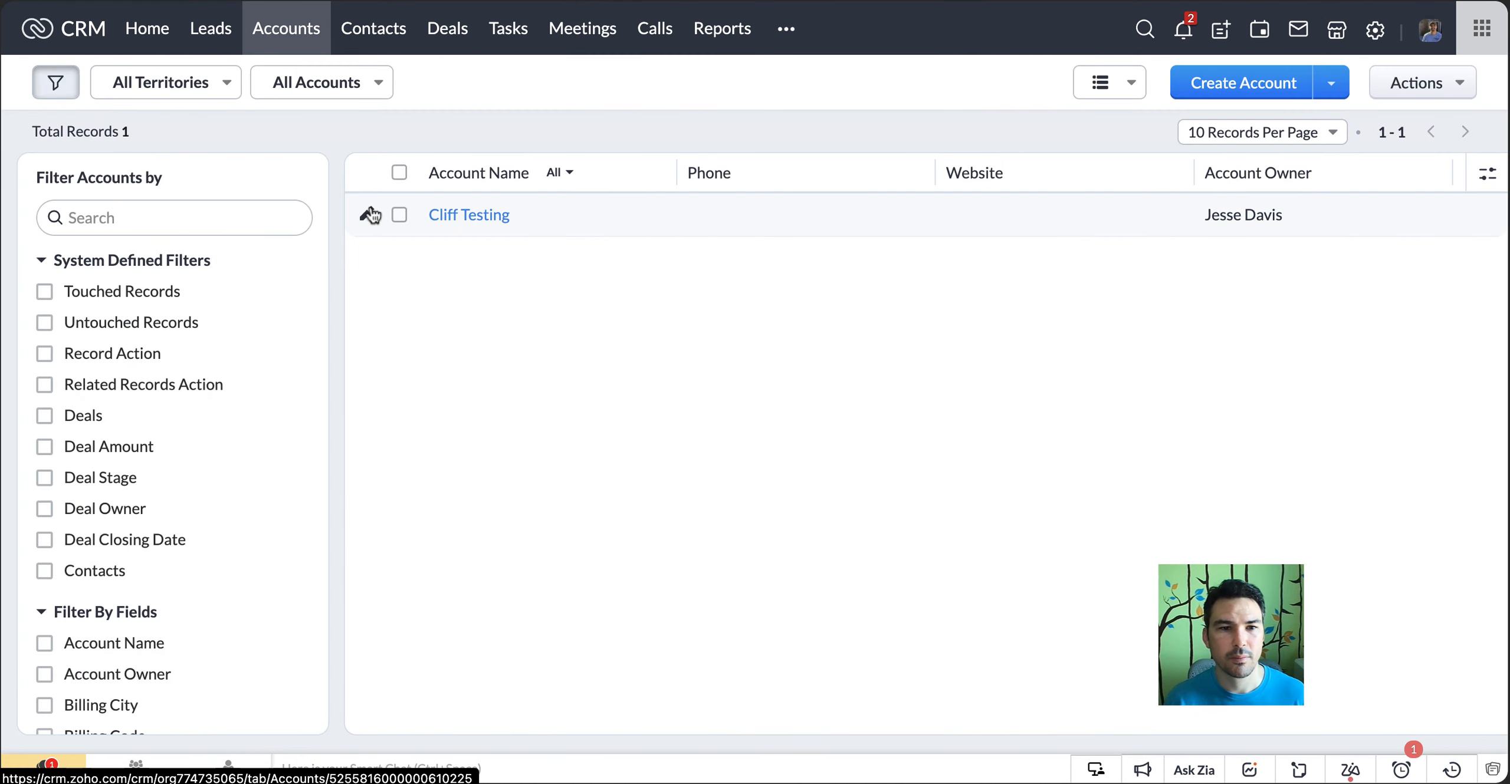
{"action": "left_click", "coordinate": [367, 213]}
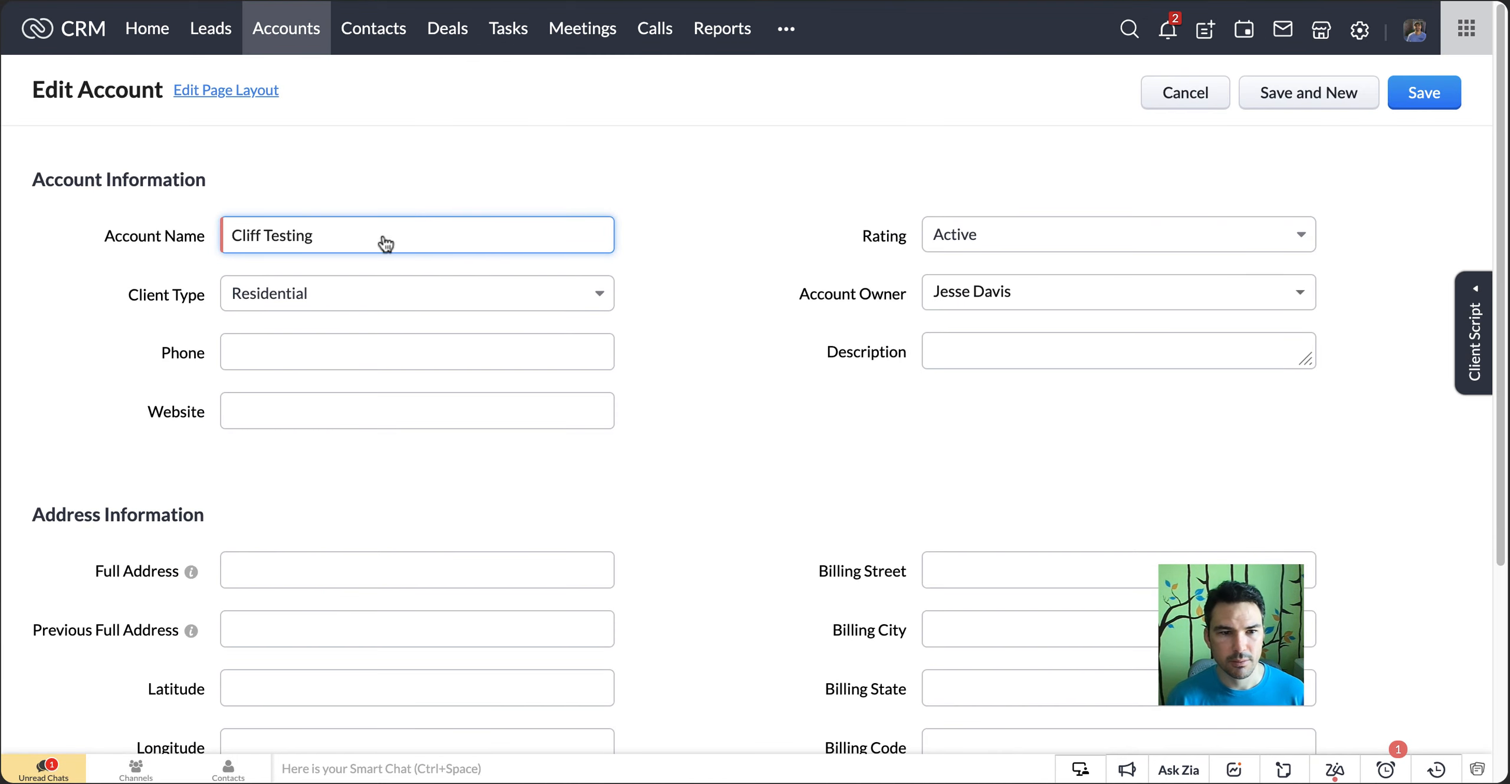
{"action": "scroll", "coordinate": [842, 472], "scroll_direction": "down", "scroll_amount": 5}
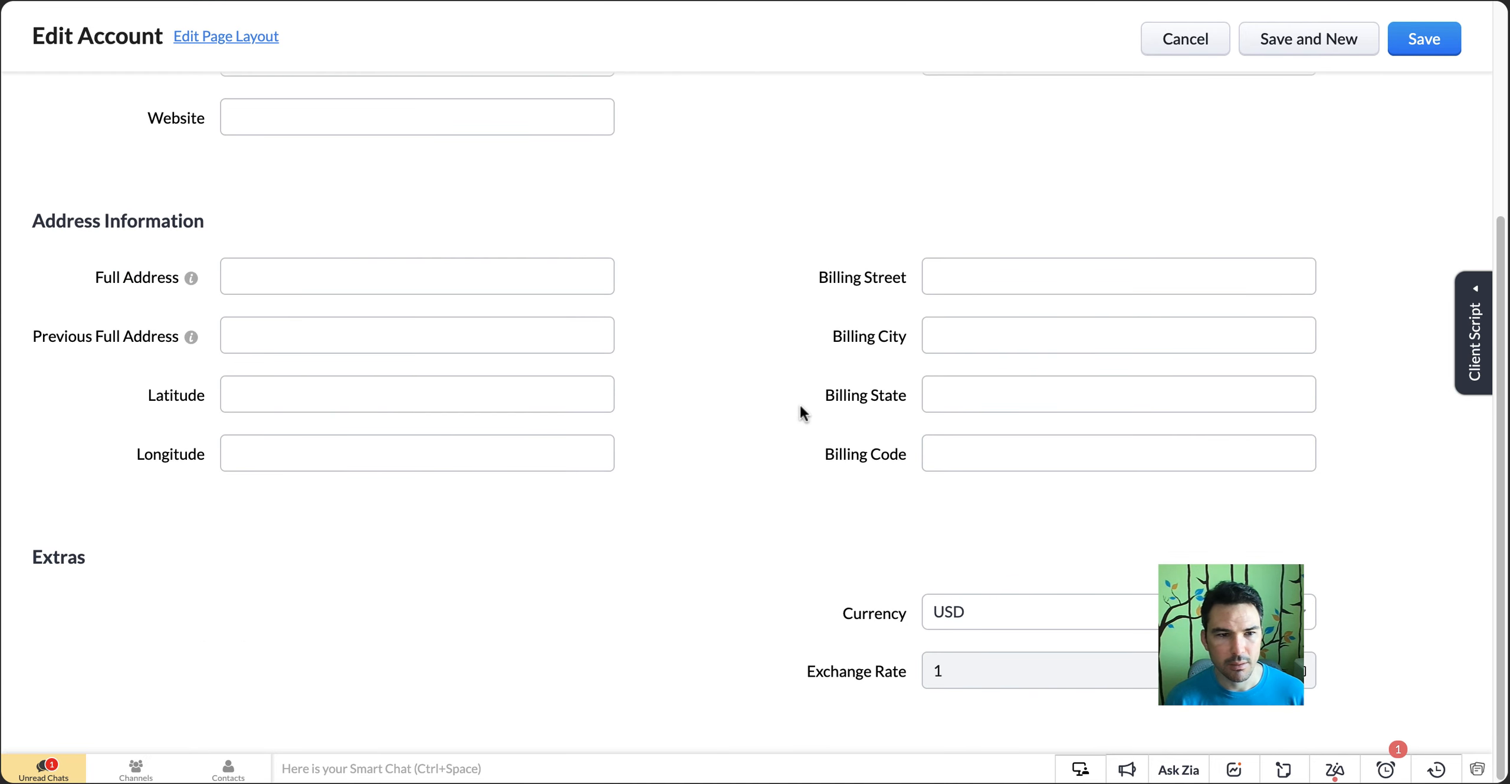
{"action": "scroll", "coordinate": [1056, 495], "scroll_direction": "up", "scroll_amount": 1}
{"action": "scroll", "coordinate": [531, 366], "scroll_direction": "up", "scroll_amount": 5}
Enter a partial address with only street and ZIP code as the account's Full Address, and save the account
{"action": "left_click", "coordinate": [397, 568]}
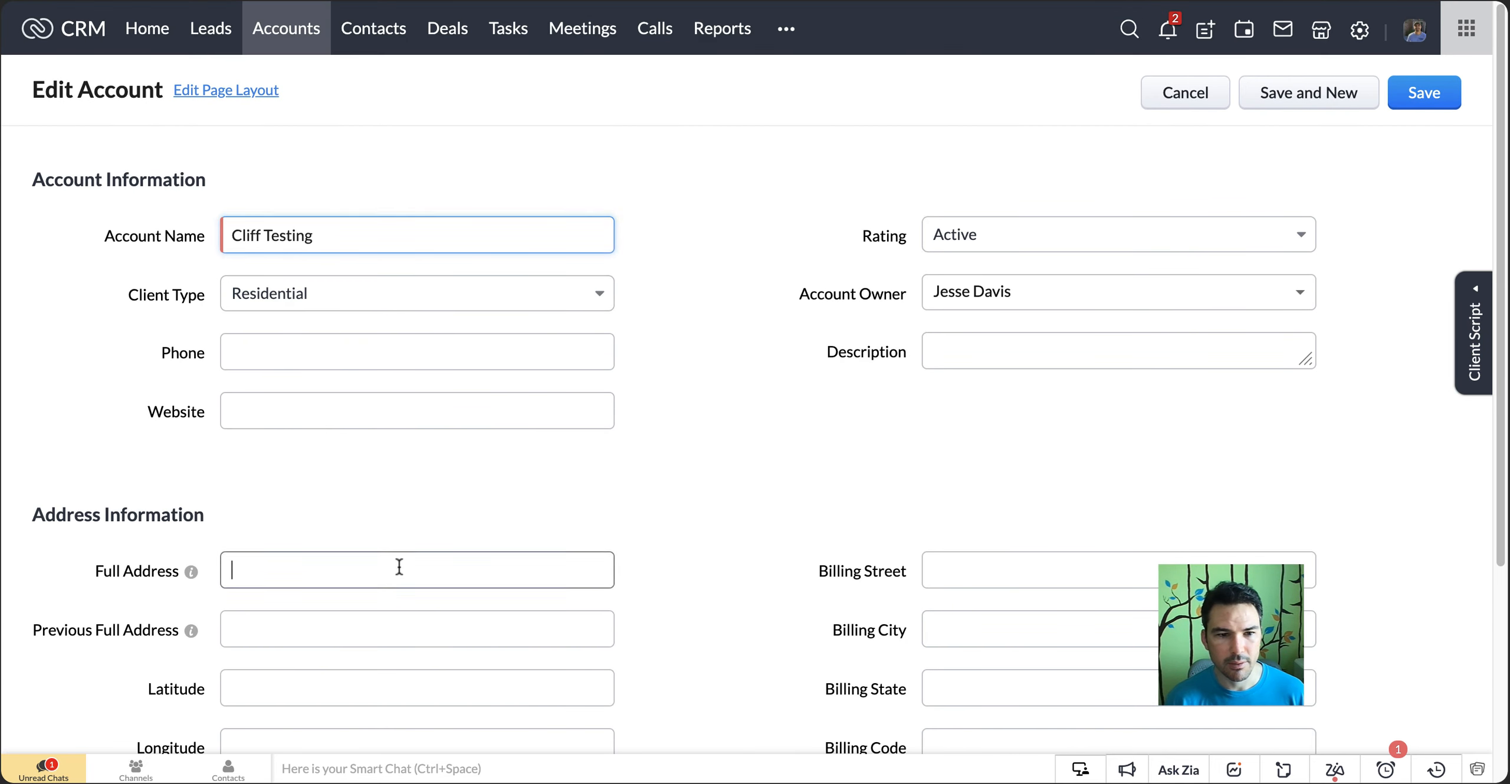
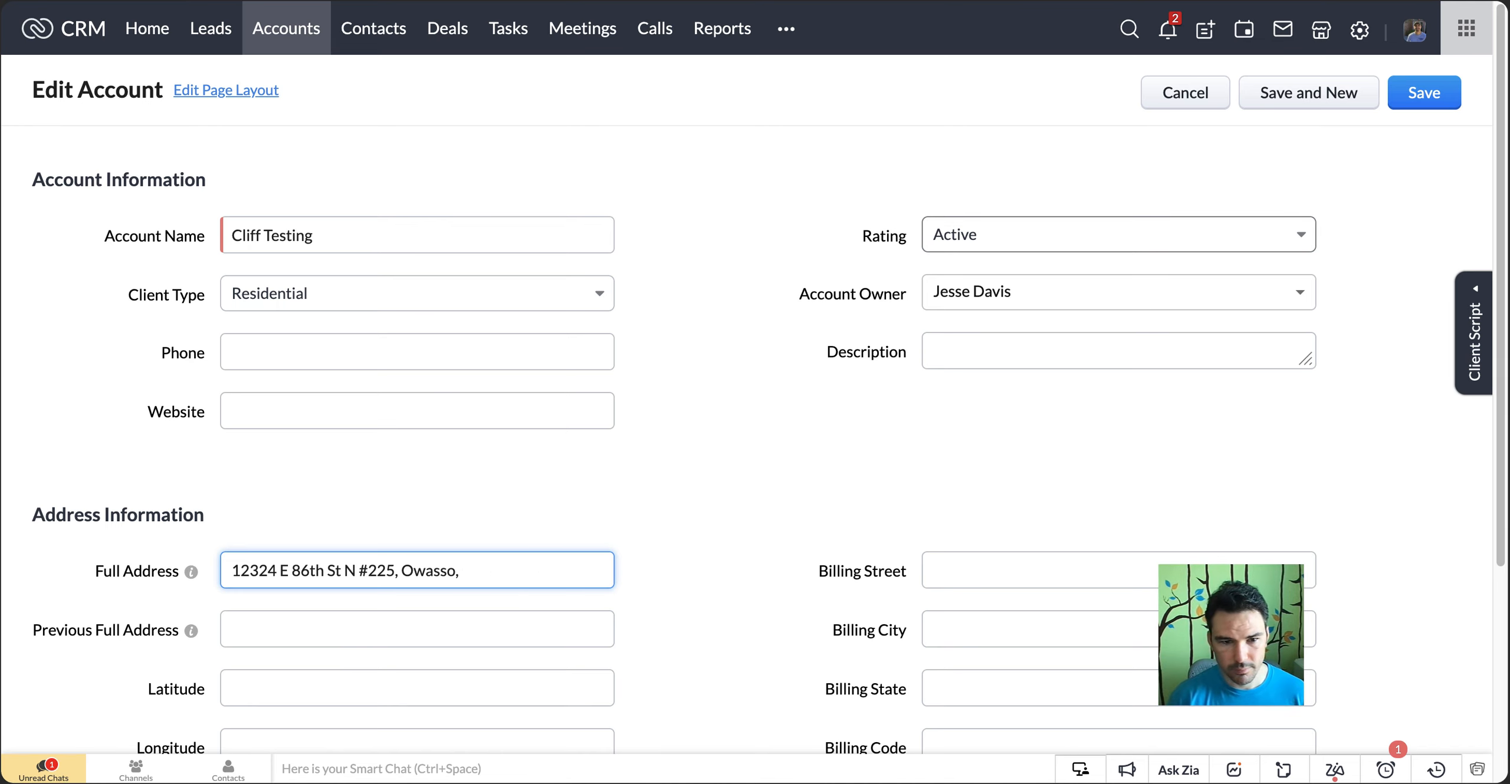
{"action": "type", "text": "7405"}
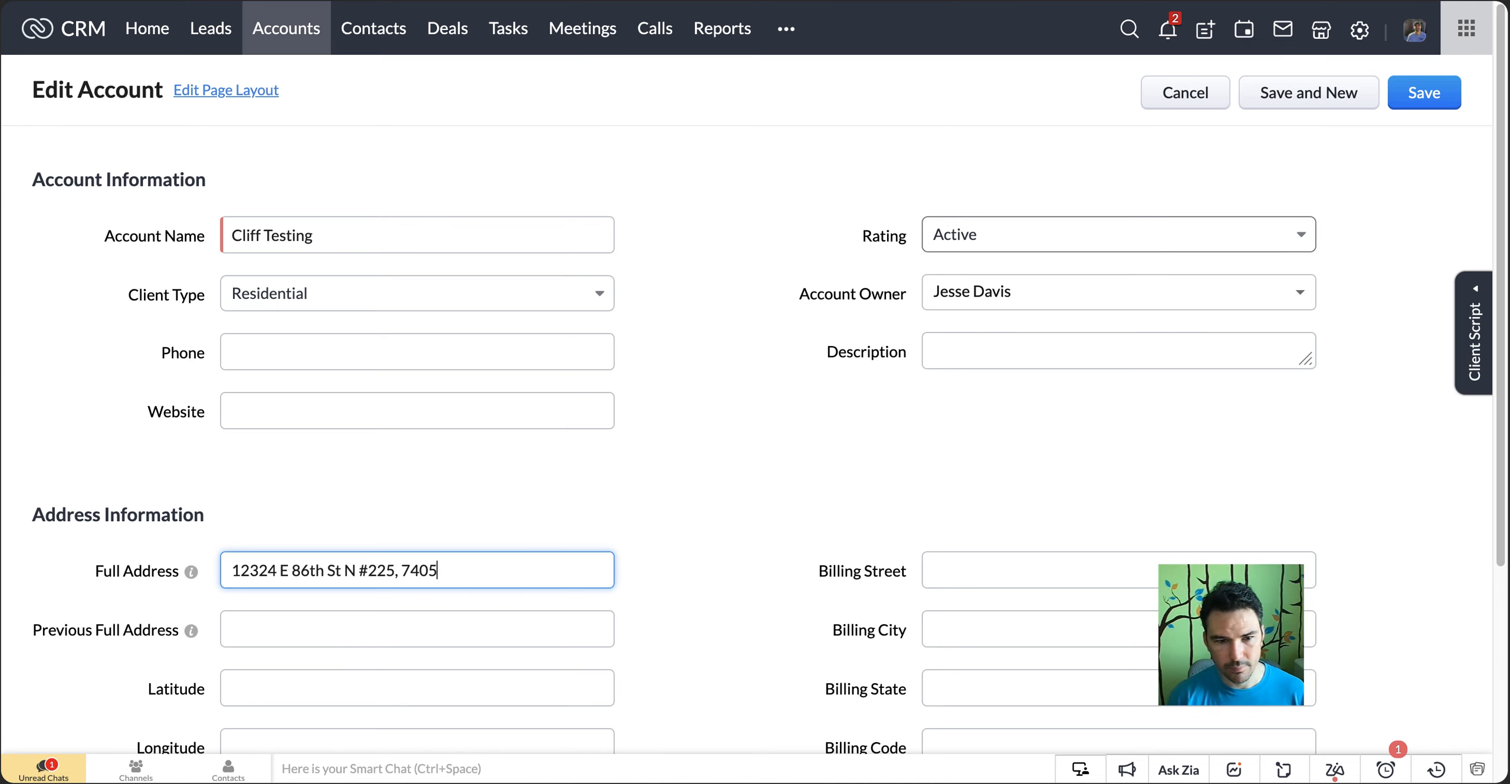
{"action": "type", "text": "5"}
{"action": "left_click", "coordinate": [1411, 97]}
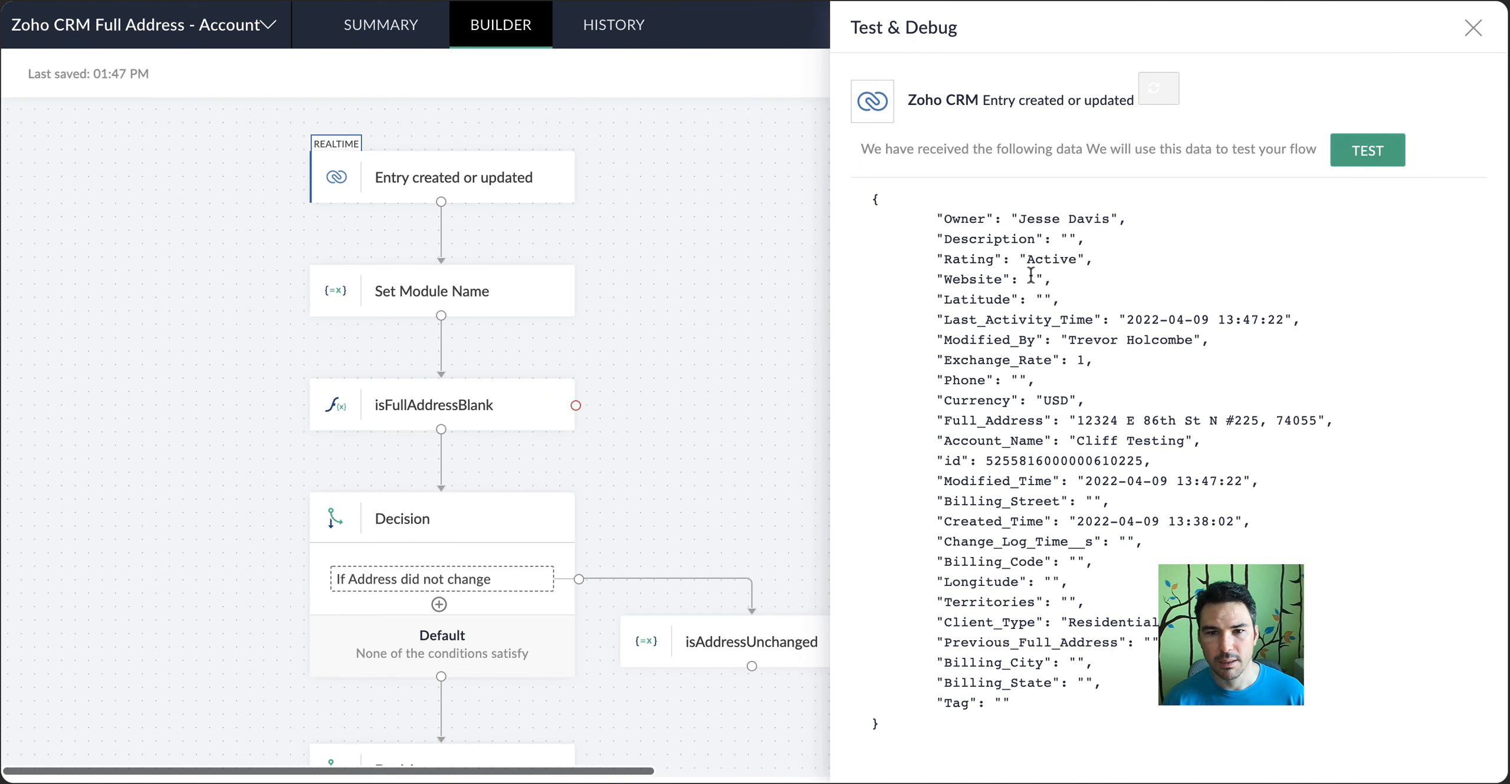
Run the flow test in Zoho Flow with the received account data and examine the Custom Function output
{"action": "left_click_drag", "start_coordinate": [1127, 442], "coordinate": [1209, 510]}
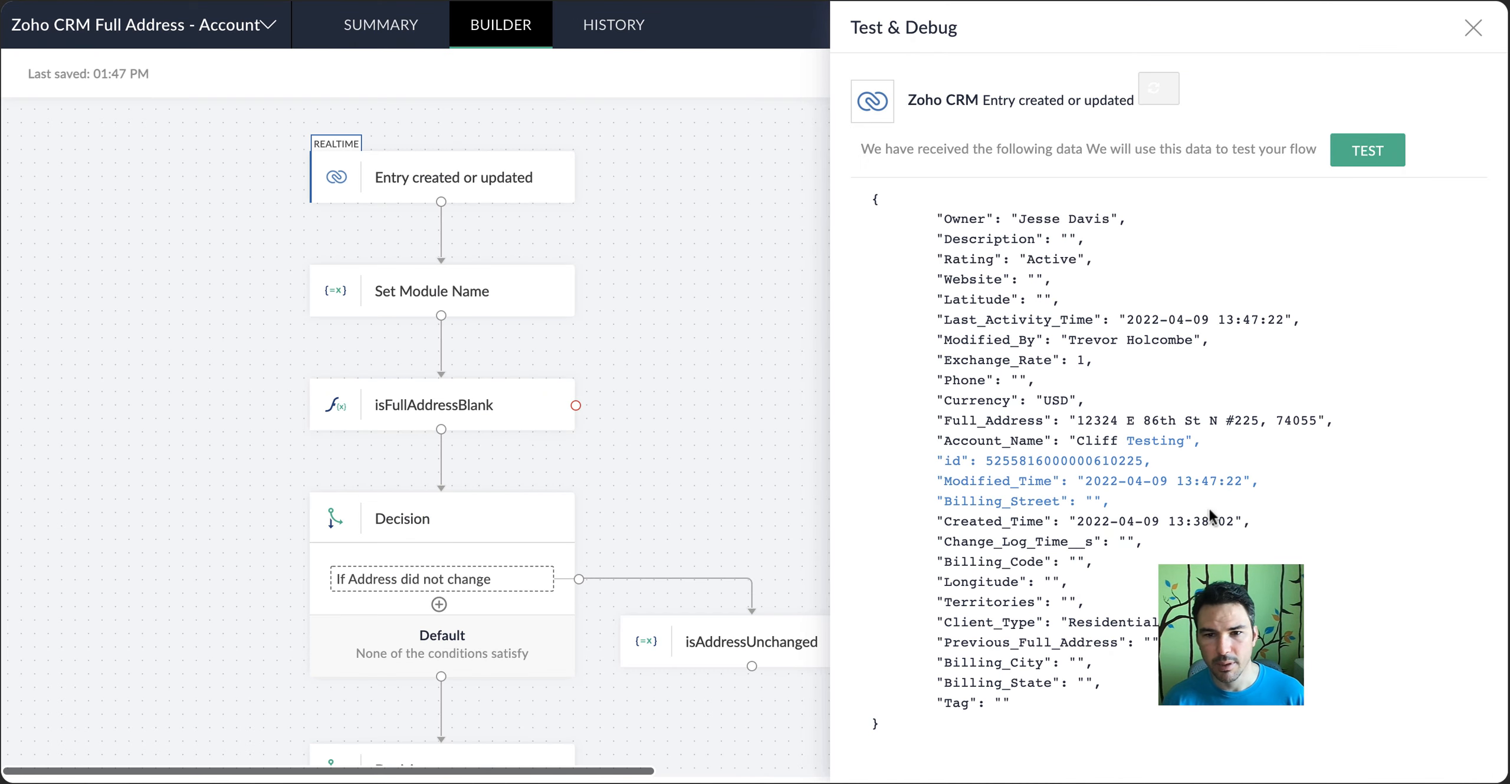
{"action": "left_click", "coordinate": [1338, 164]}
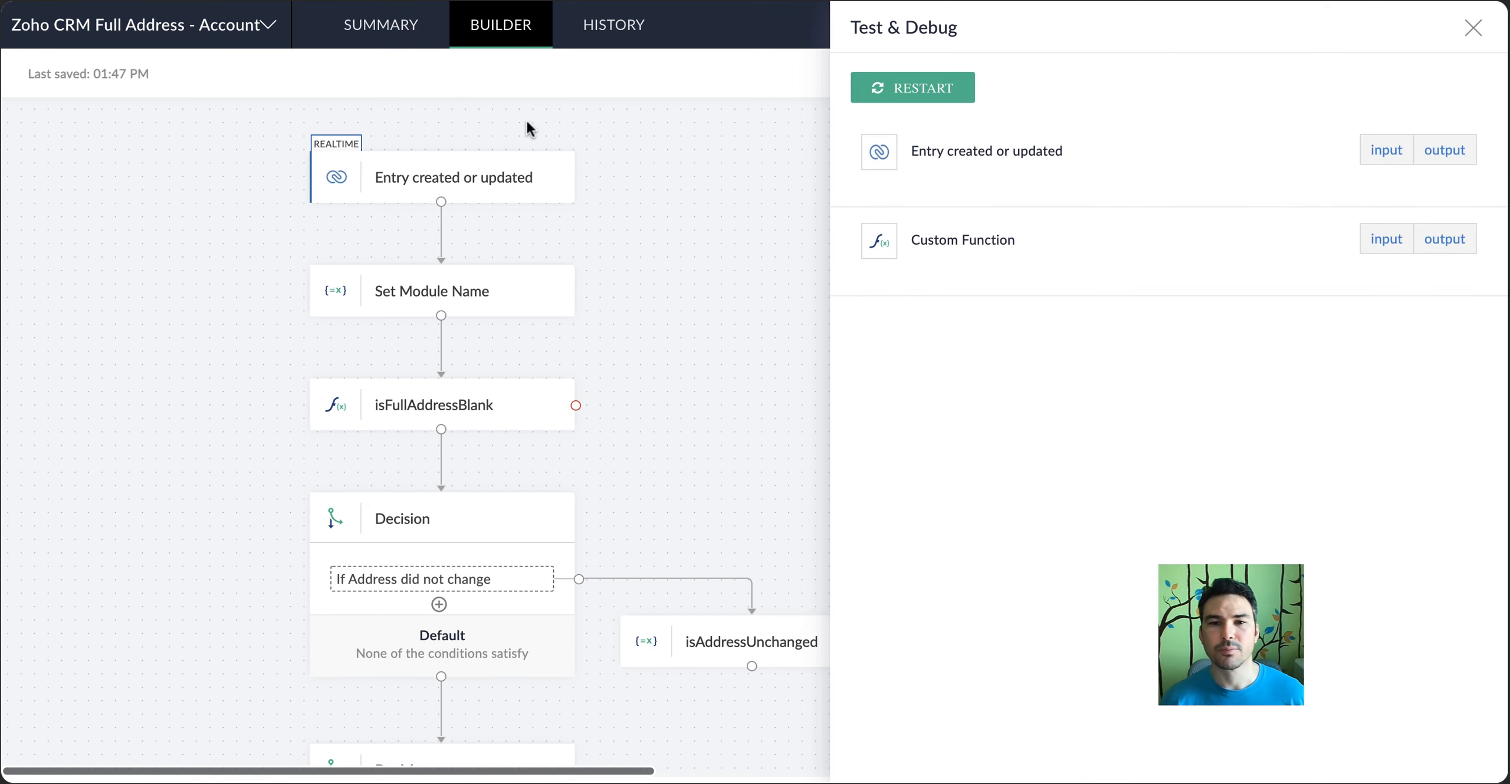
{"action": "left_click", "coordinate": [1462, 238]}
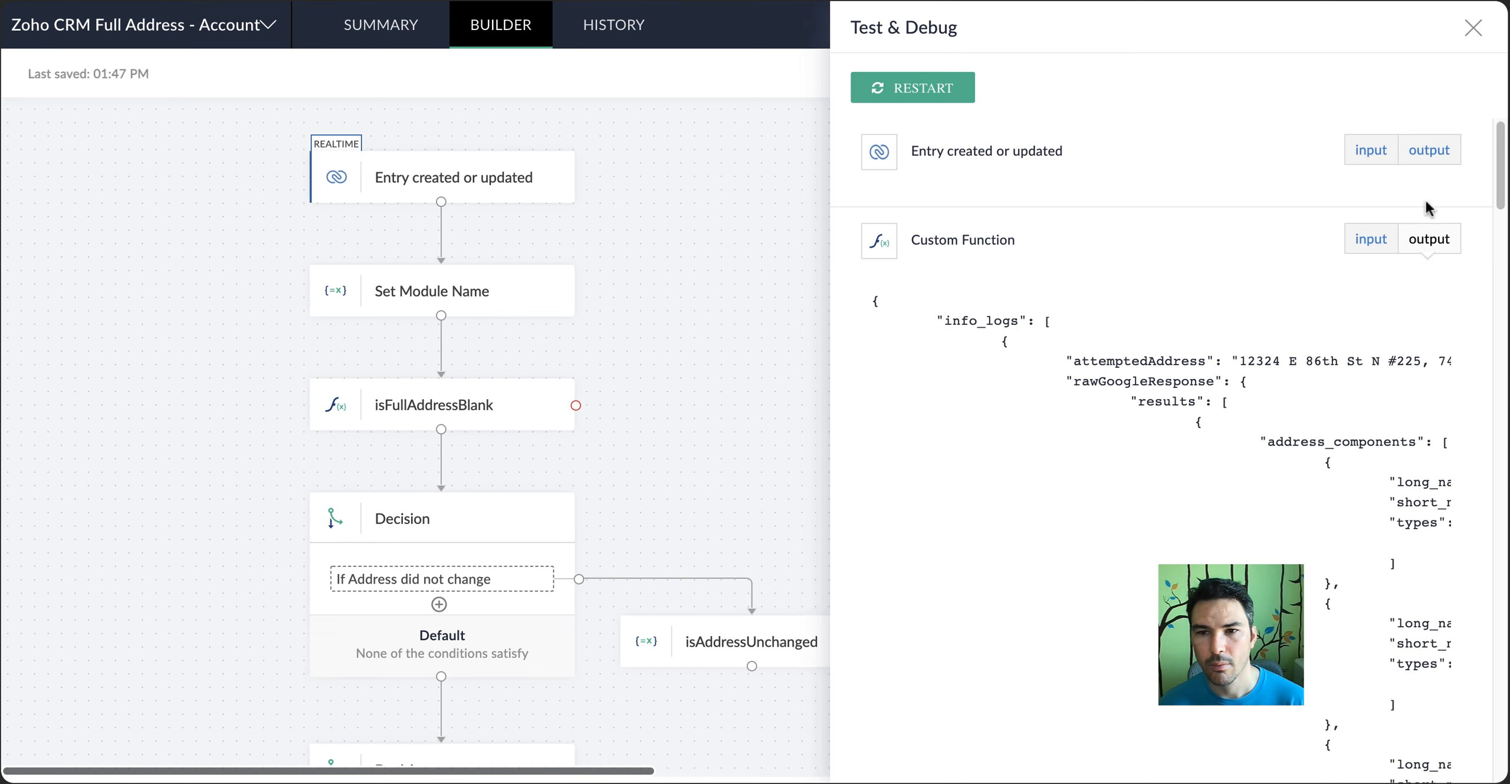
{"action": "scroll", "coordinate": [1168, 448], "scroll_direction": "down", "scroll_amount": 15}
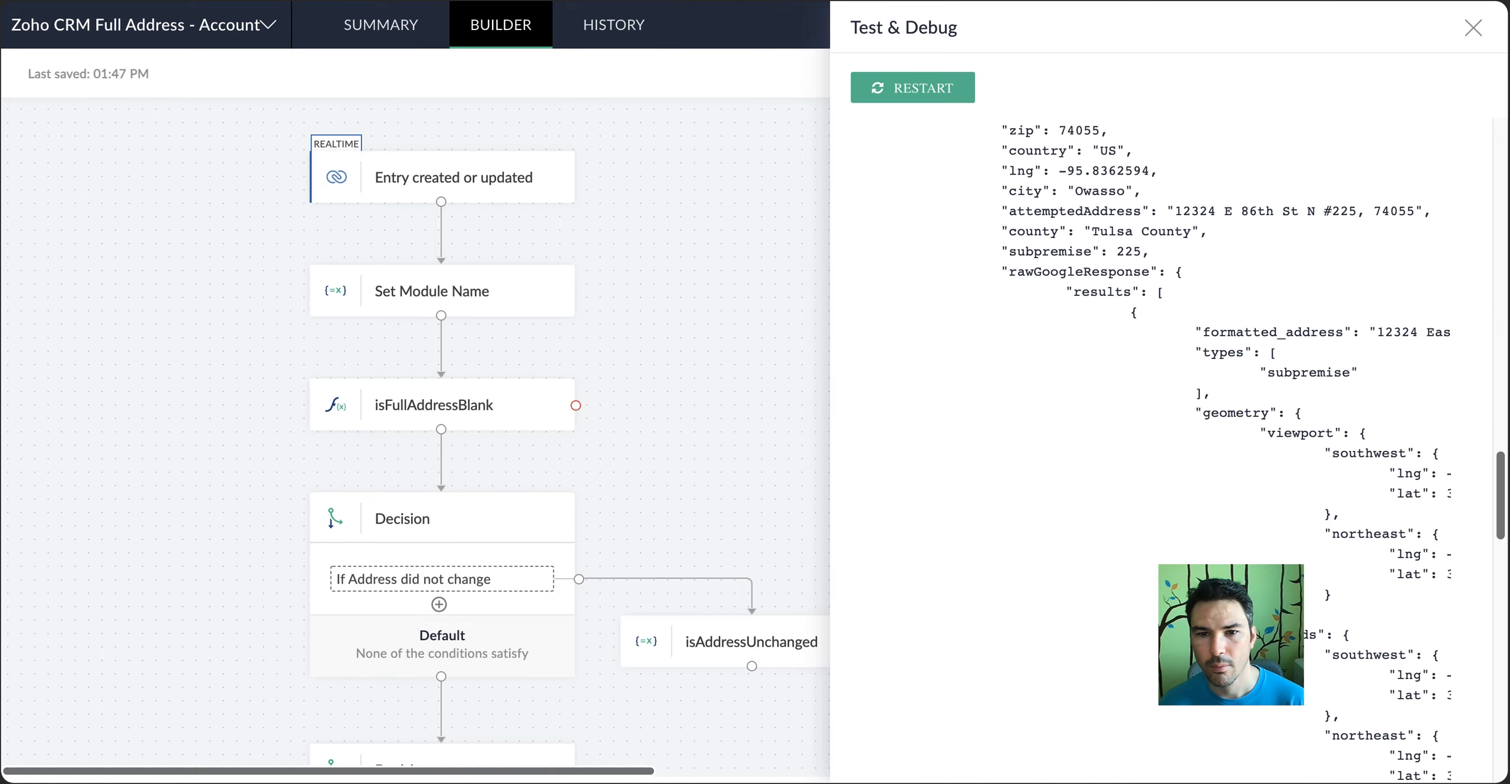
{"action": "scroll", "coordinate": [1168, 448], "scroll_direction": "down", "scroll_amount": 10}
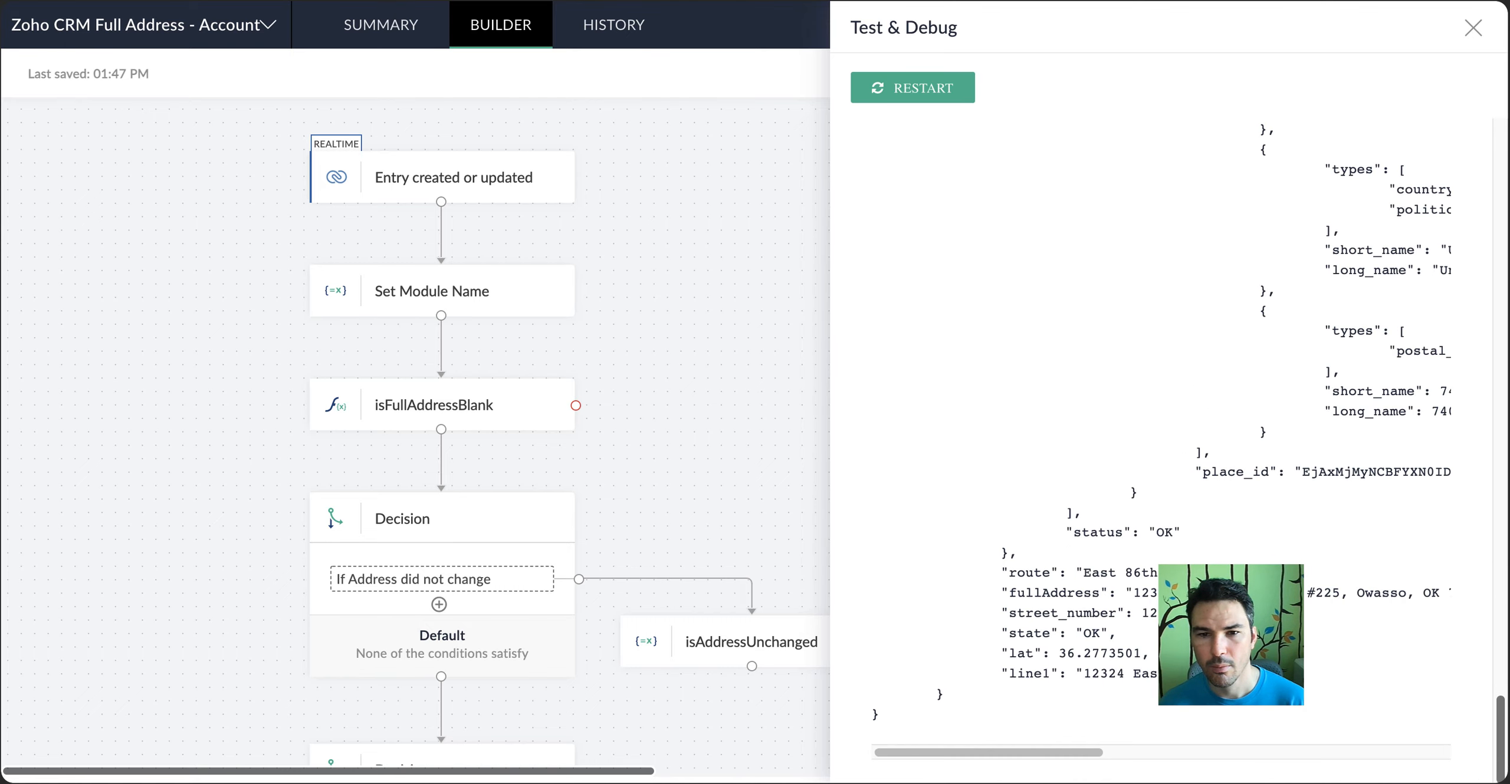
Inspect the Address Information section of the reloaded test account in Zoho CRM
{"action": "scroll", "coordinate": [1167, 448], "scroll_direction": "up", "scroll_amount": 20}
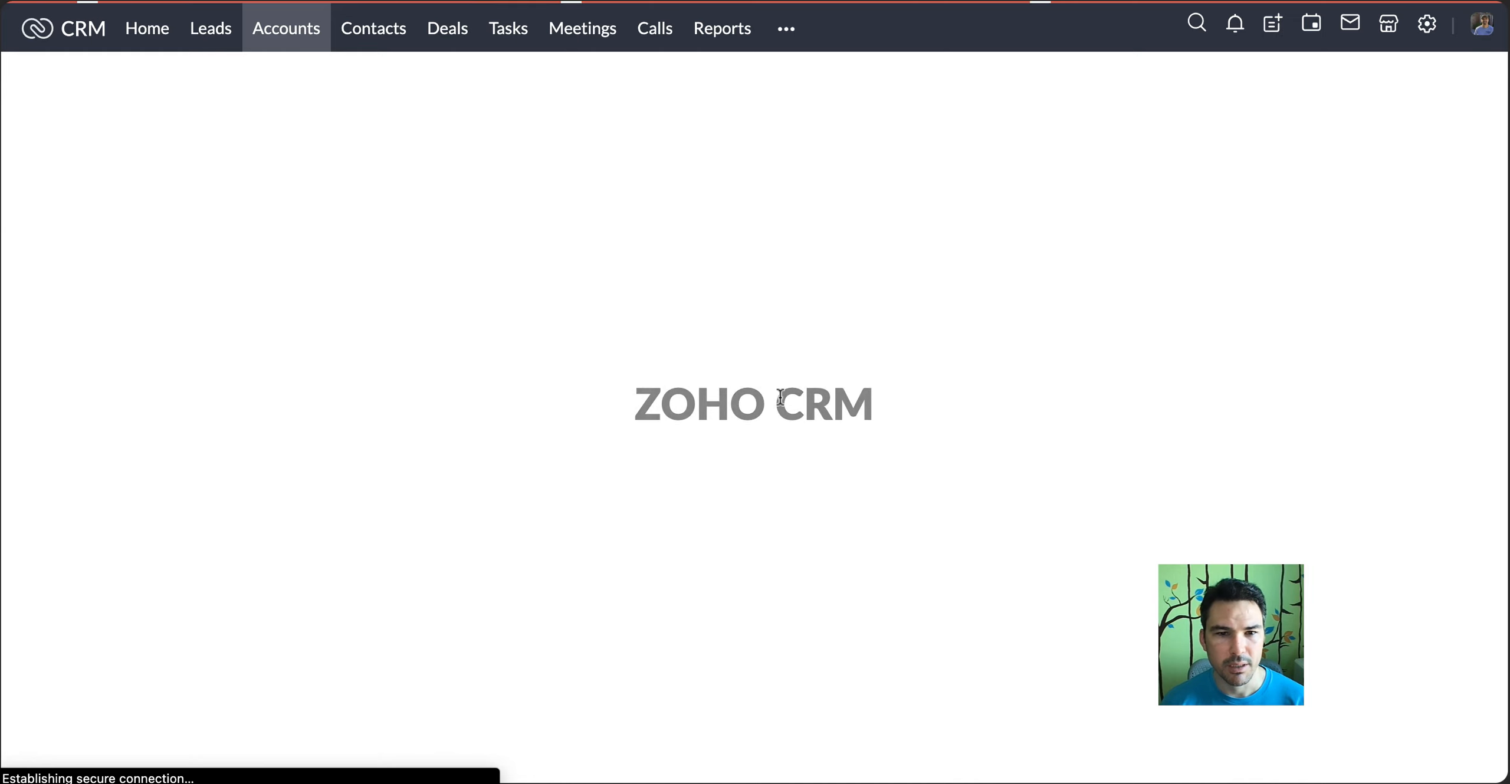
{"action": "scroll", "coordinate": [780, 397], "scroll_direction": "down", "scroll_amount": 8}
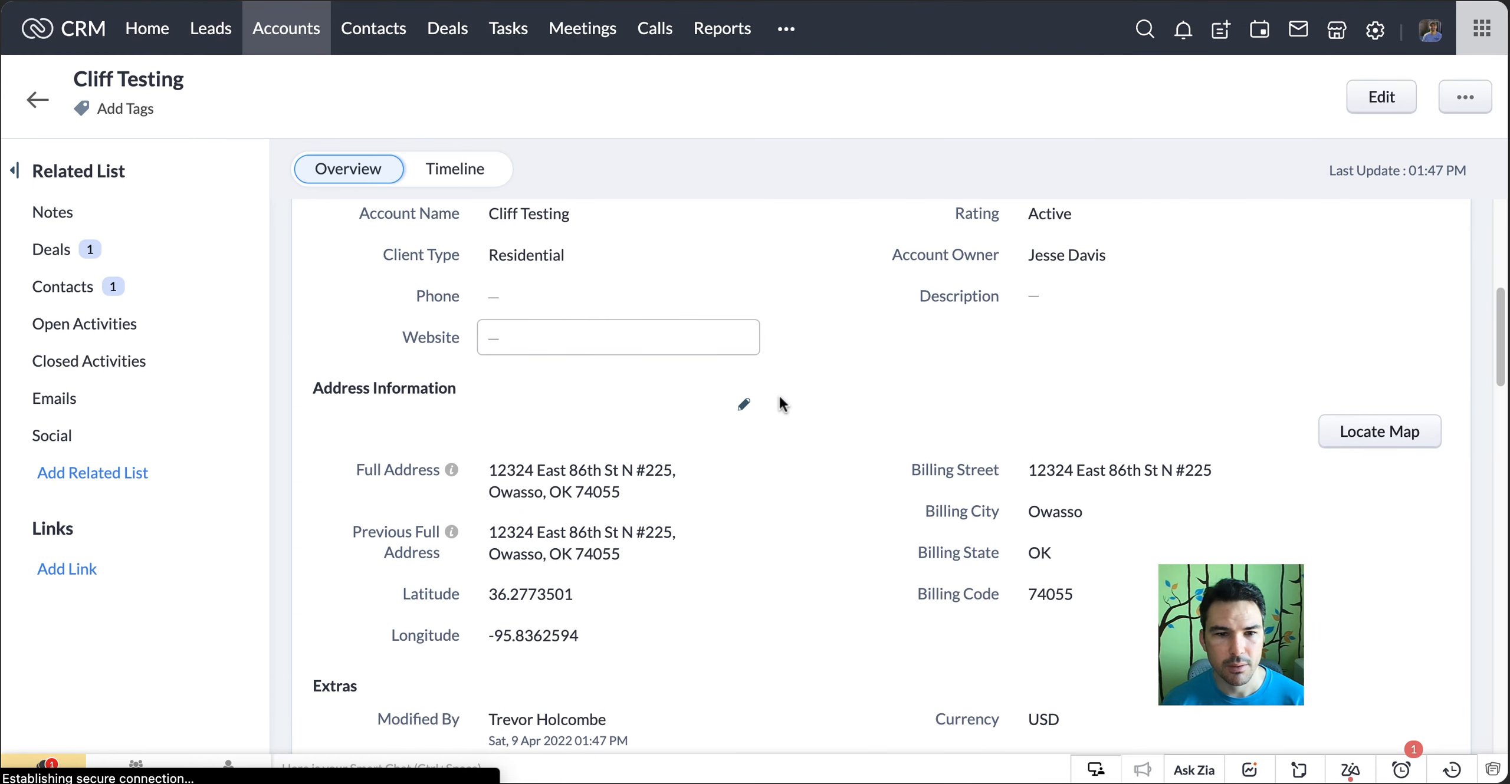
{"action": "scroll", "coordinate": [1245, 508], "scroll_direction": "down", "scroll_amount": 1}
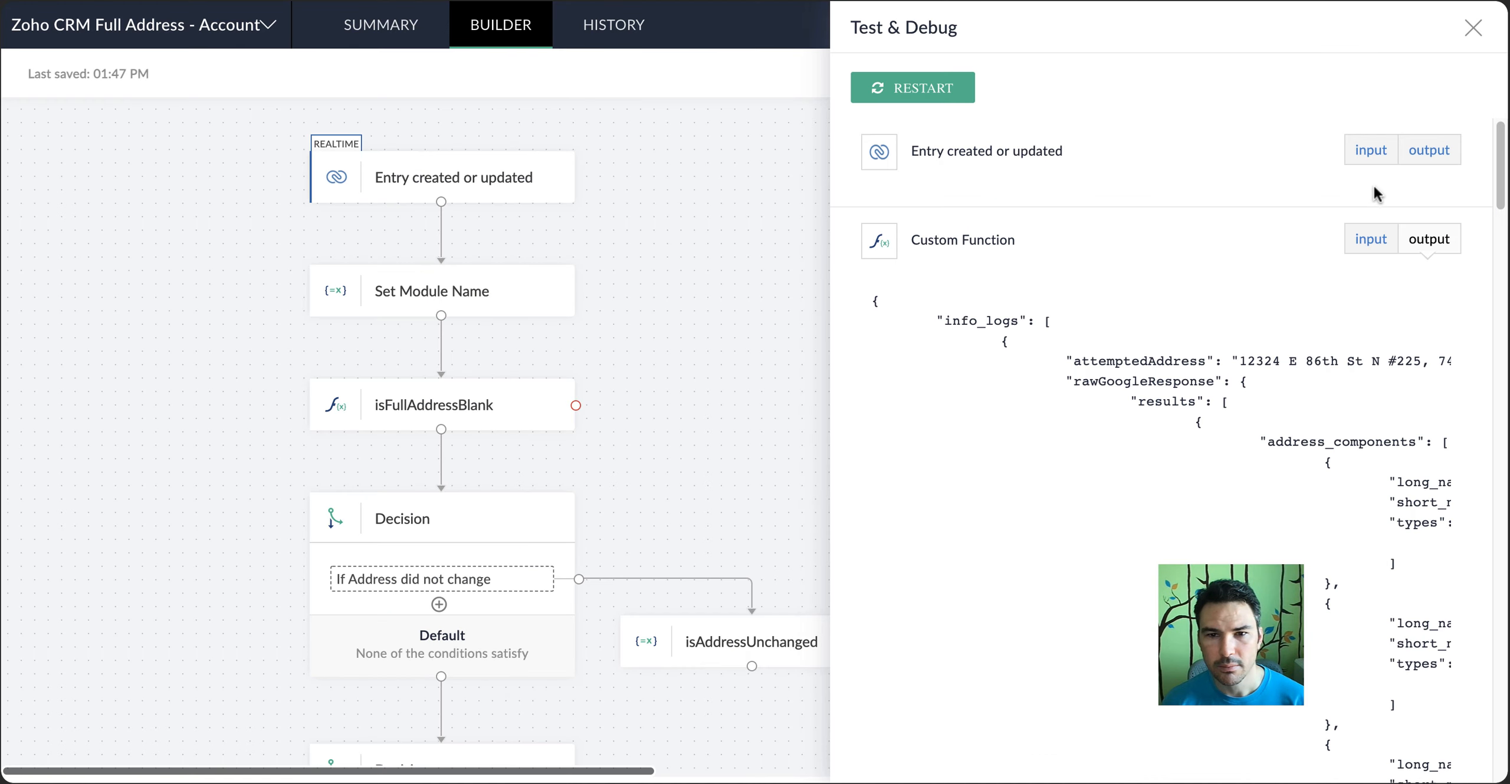
Back in Zoho Flow, examine the output of the Entry created or updated test result and close Test & Debug
{"action": "left_click", "coordinate": [1429, 239]}
{"action": "scroll", "coordinate": [631, 463], "scroll_direction": "down", "scroll_amount": 8}
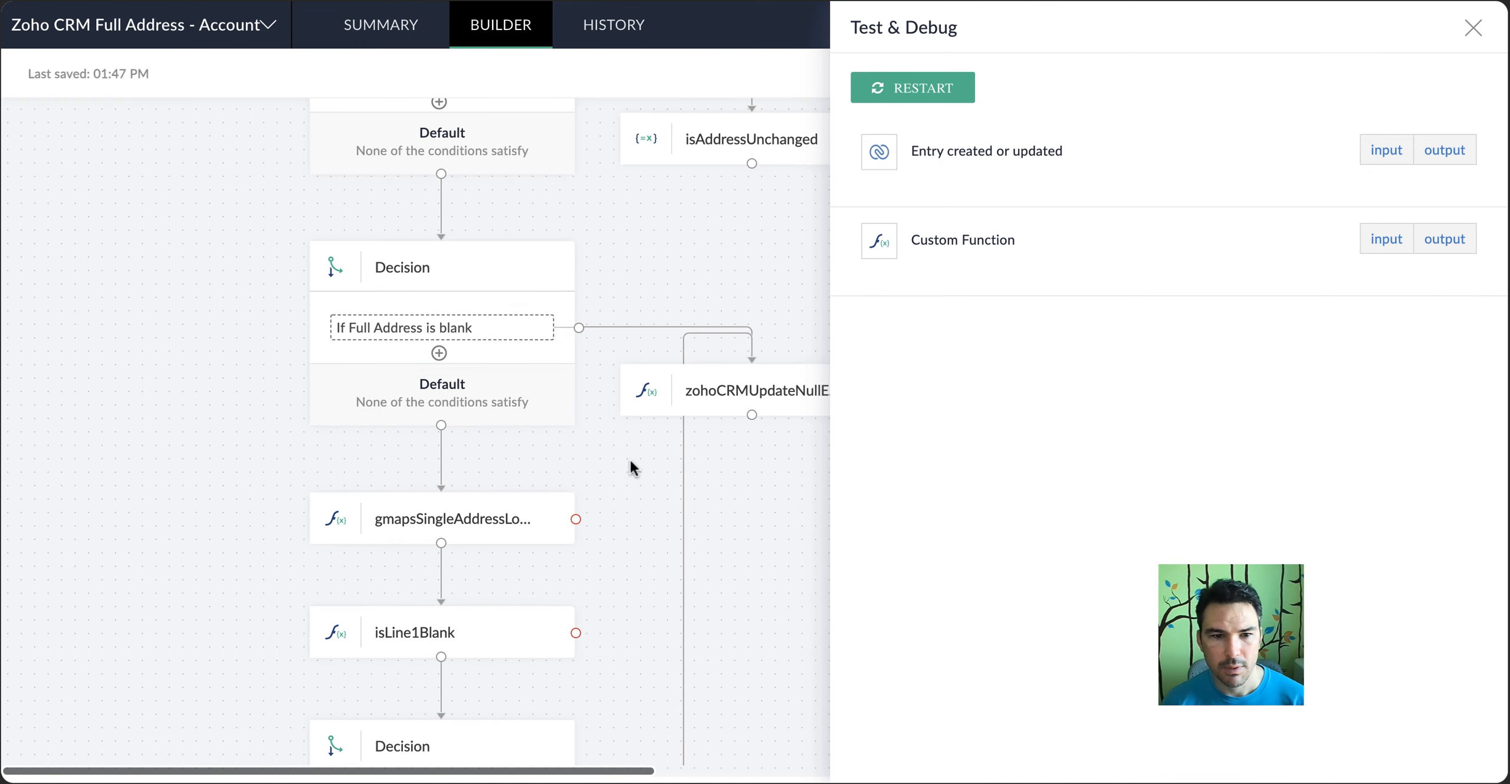
{"action": "scroll", "coordinate": [629, 458], "scroll_direction": "down", "scroll_amount": 8}
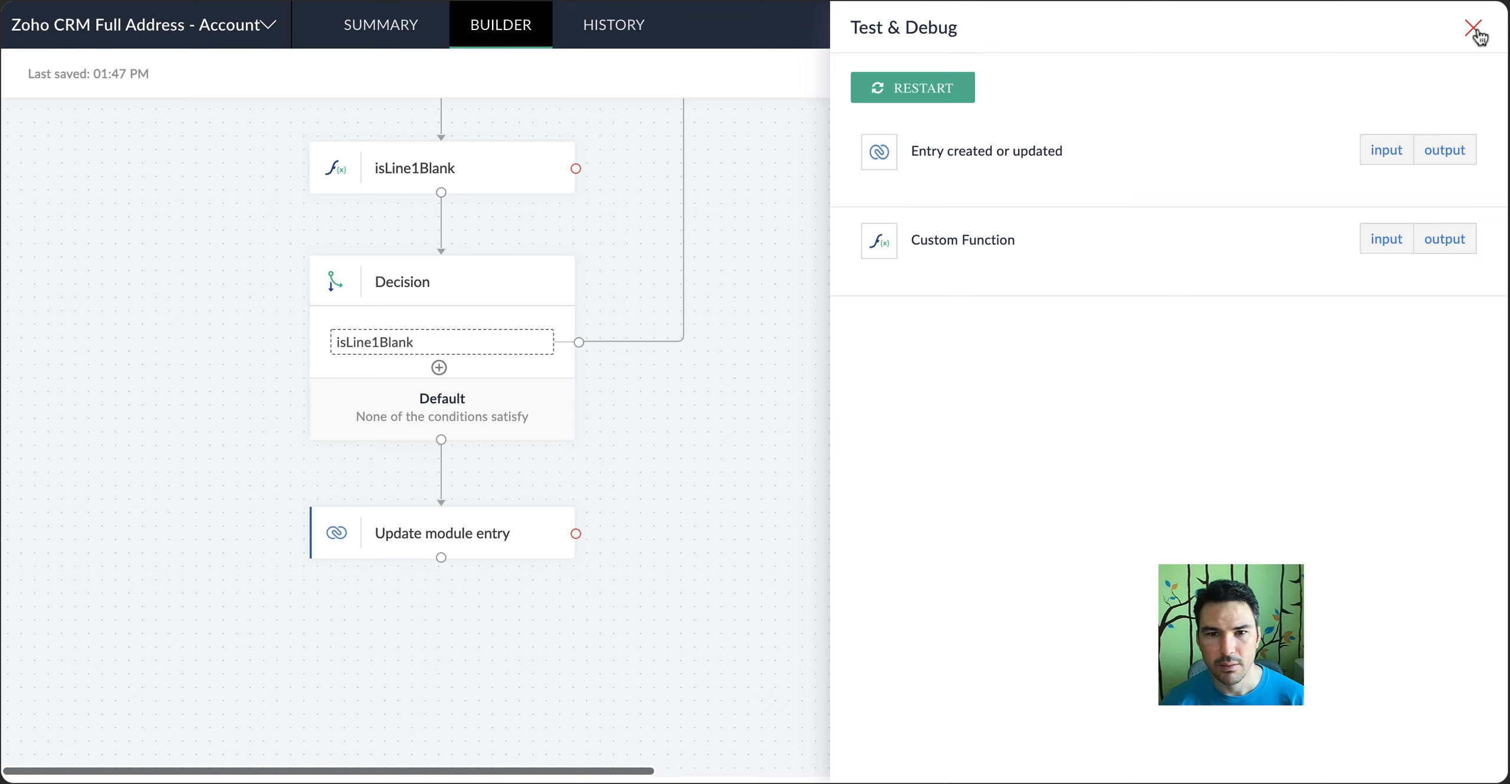
{"action": "left_click", "coordinate": [1462, 155]}
{"action": "scroll", "coordinate": [986, 237], "scroll_direction": "down", "scroll_amount": 1}
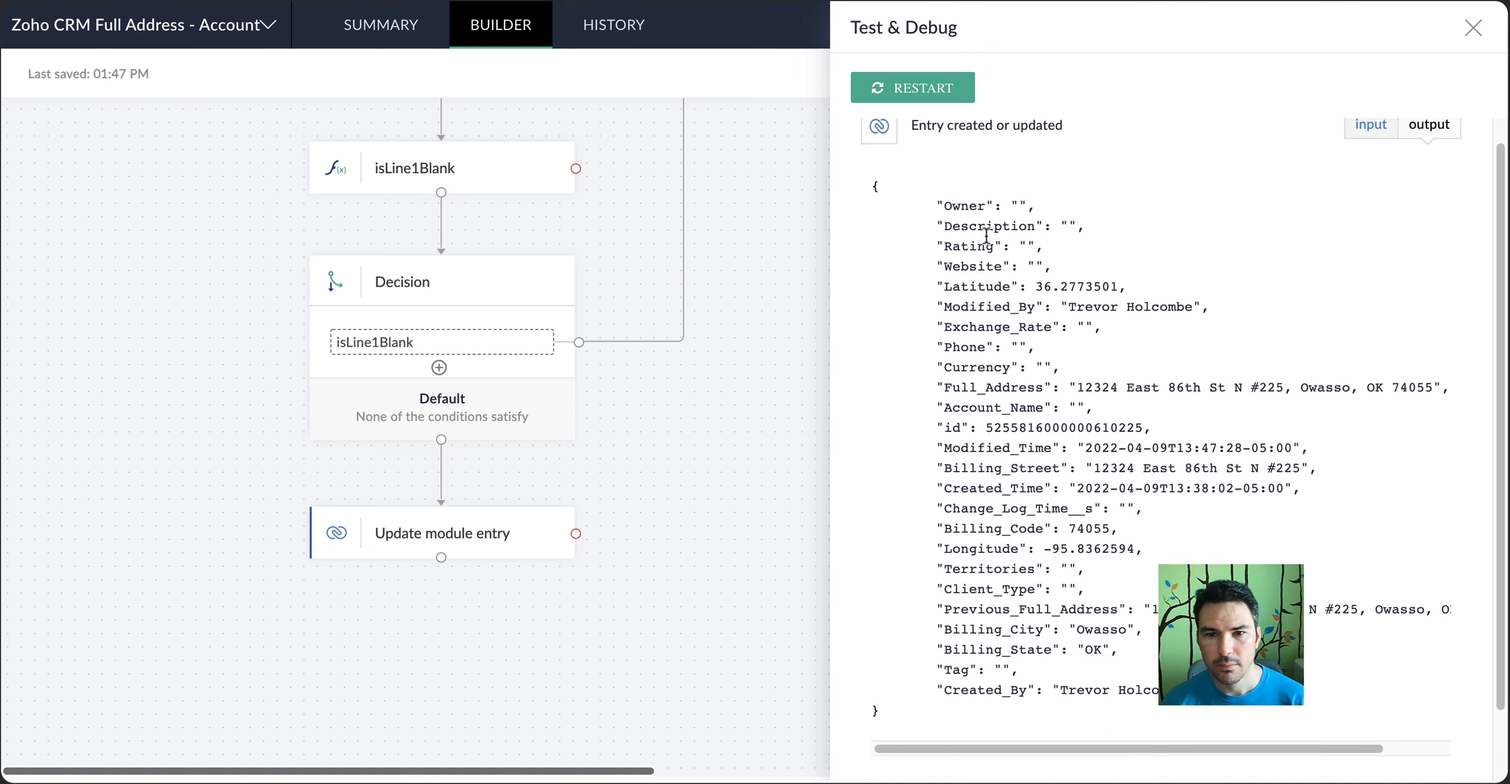
{"action": "scroll", "coordinate": [986, 238], "scroll_direction": "down", "scroll_amount": 1}
{"action": "scroll", "coordinate": [1091, 307], "scroll_direction": "down", "scroll_amount": 1}
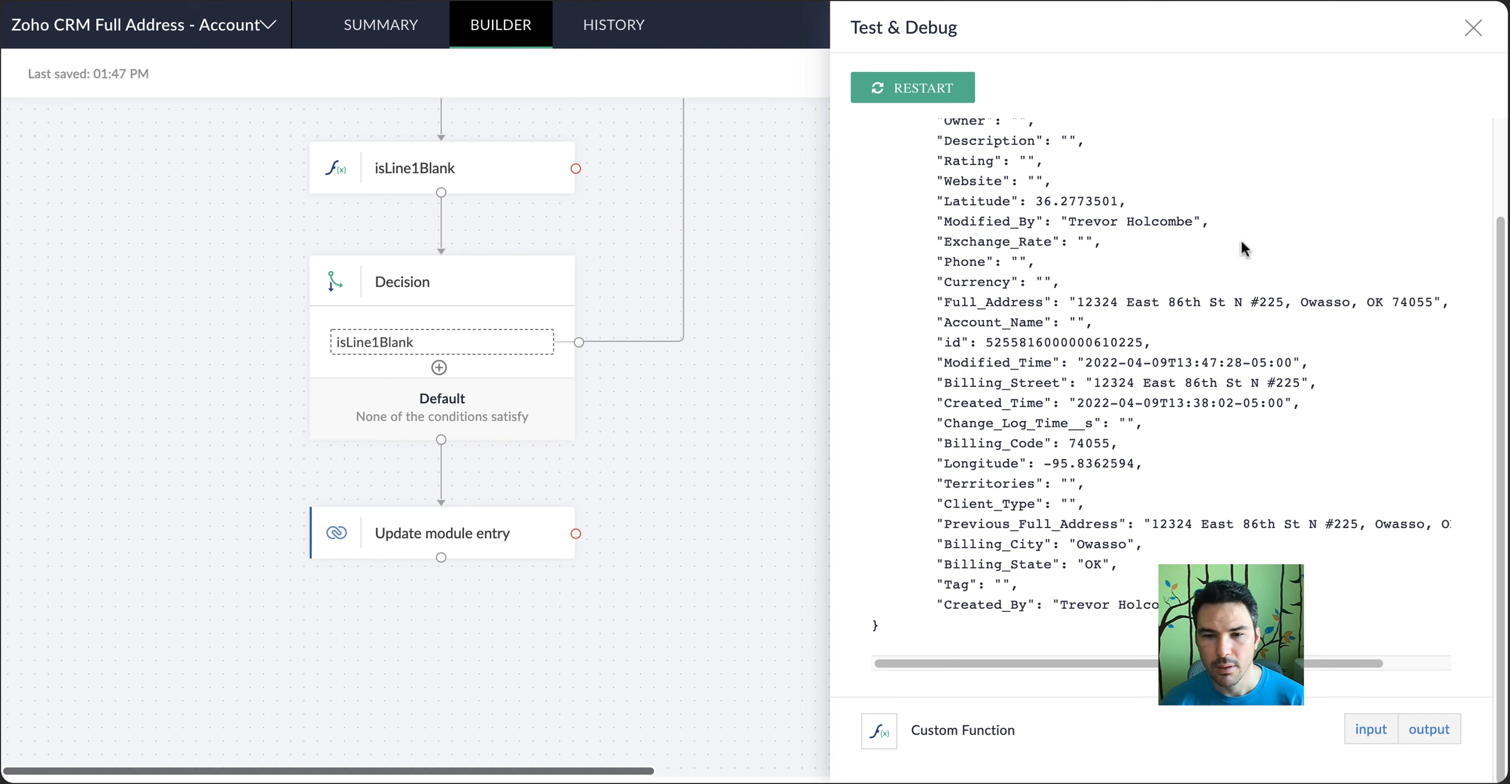
{"action": "left_click", "coordinate": [1473, 28]}
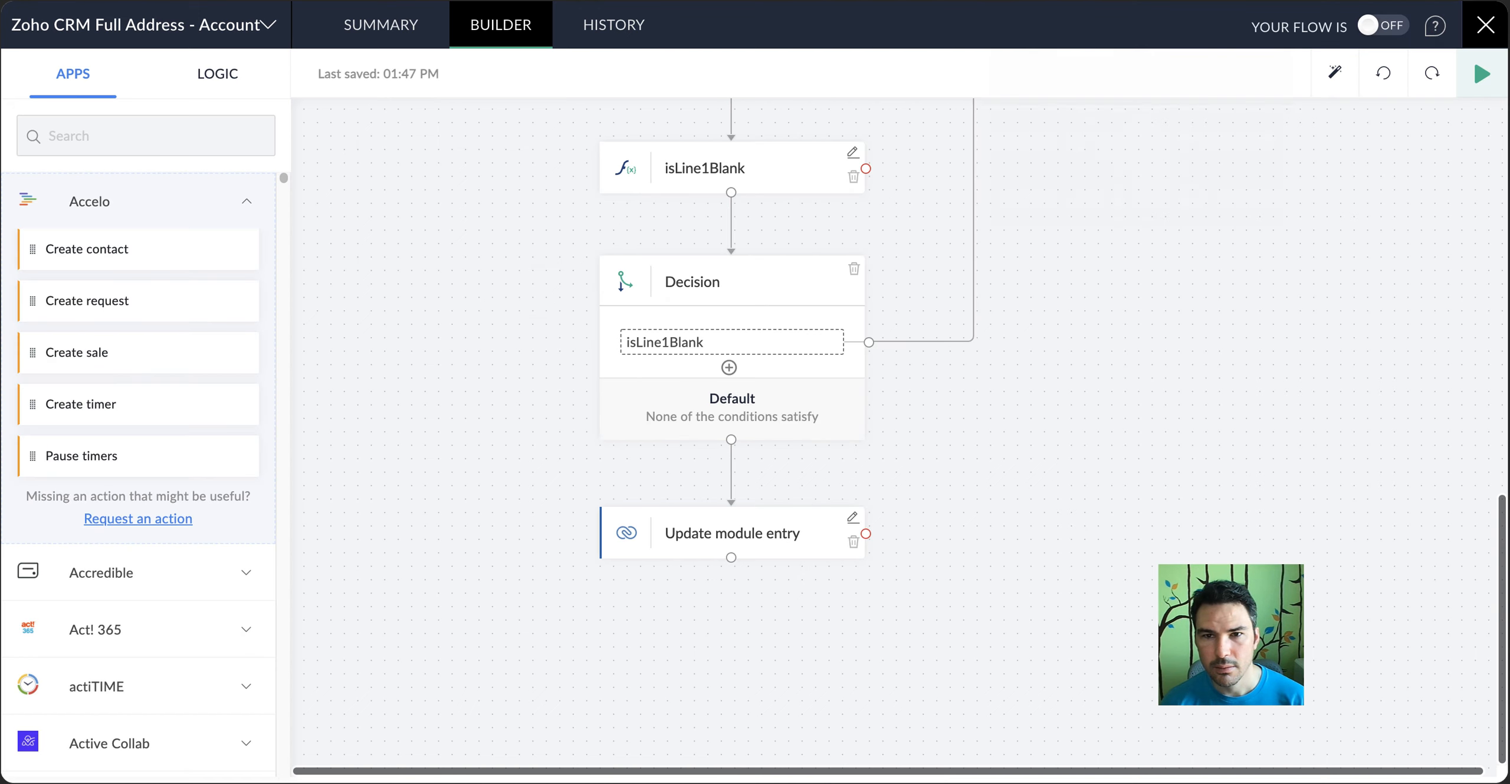
{"action": "left_click", "coordinate": [1061, 1]}
{"action": "scroll", "coordinate": [560, 451], "scroll_direction": "down", "scroll_amount": 1}
{"action": "scroll", "coordinate": [559, 451], "scroll_direction": "down", "scroll_amount": 1}
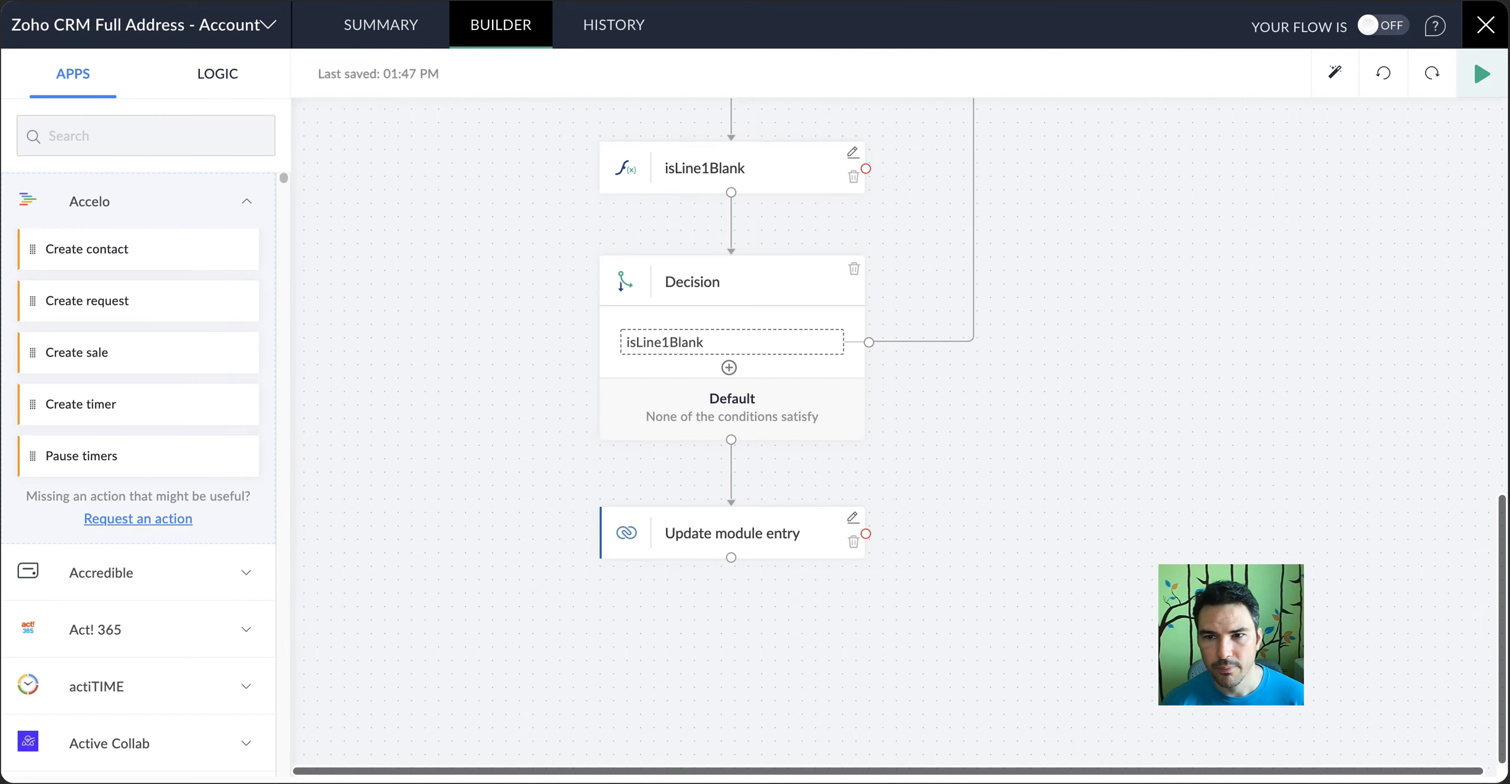
Start another test run of the flow and bring up the reloaded test account's address section in Zoho CRM
{"action": "left_click", "coordinate": [1497, 77]}
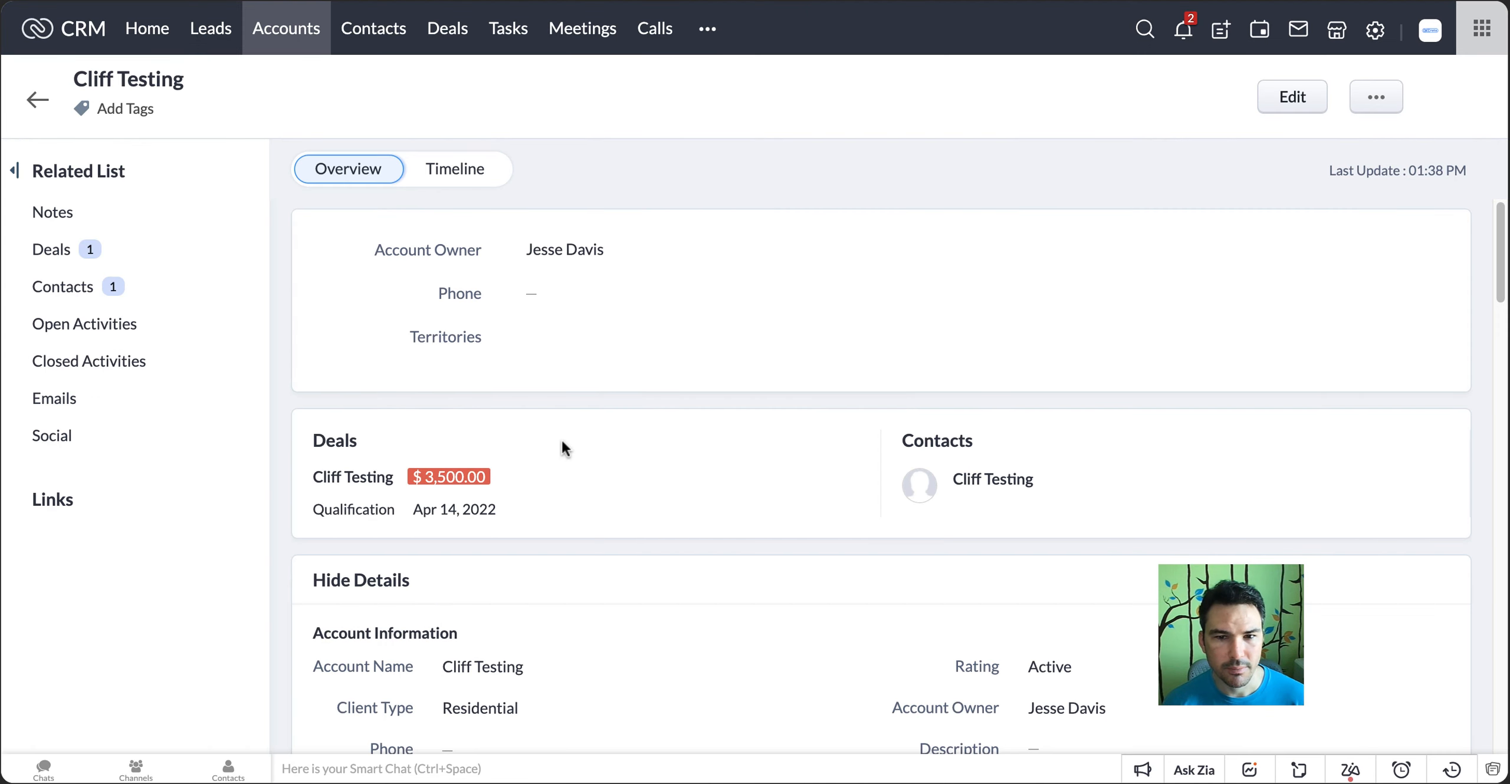
{"action": "scroll", "coordinate": [561, 438], "scroll_direction": "down", "scroll_amount": 13}
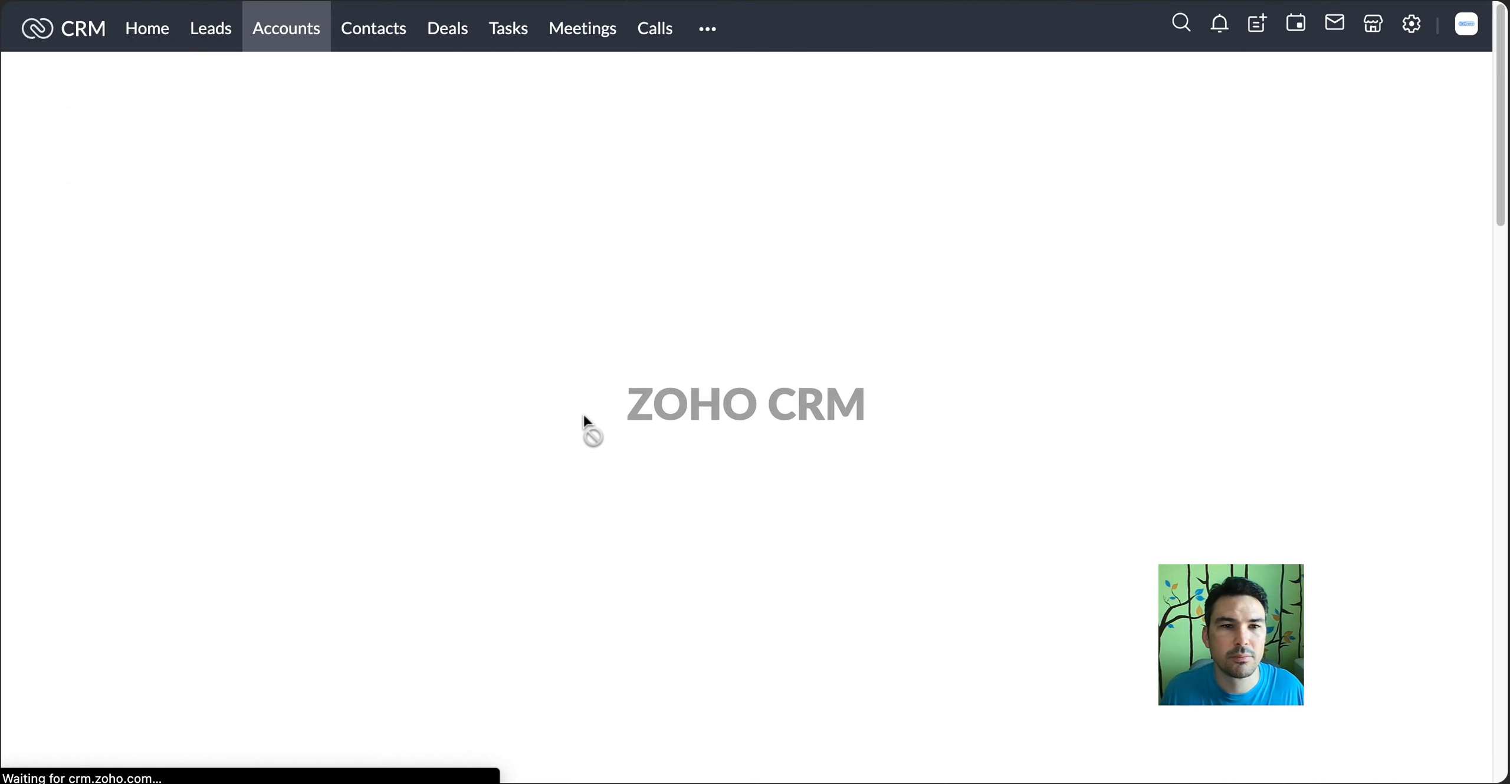
{"action": "scroll", "coordinate": [583, 413], "scroll_direction": "down", "scroll_amount": 11}
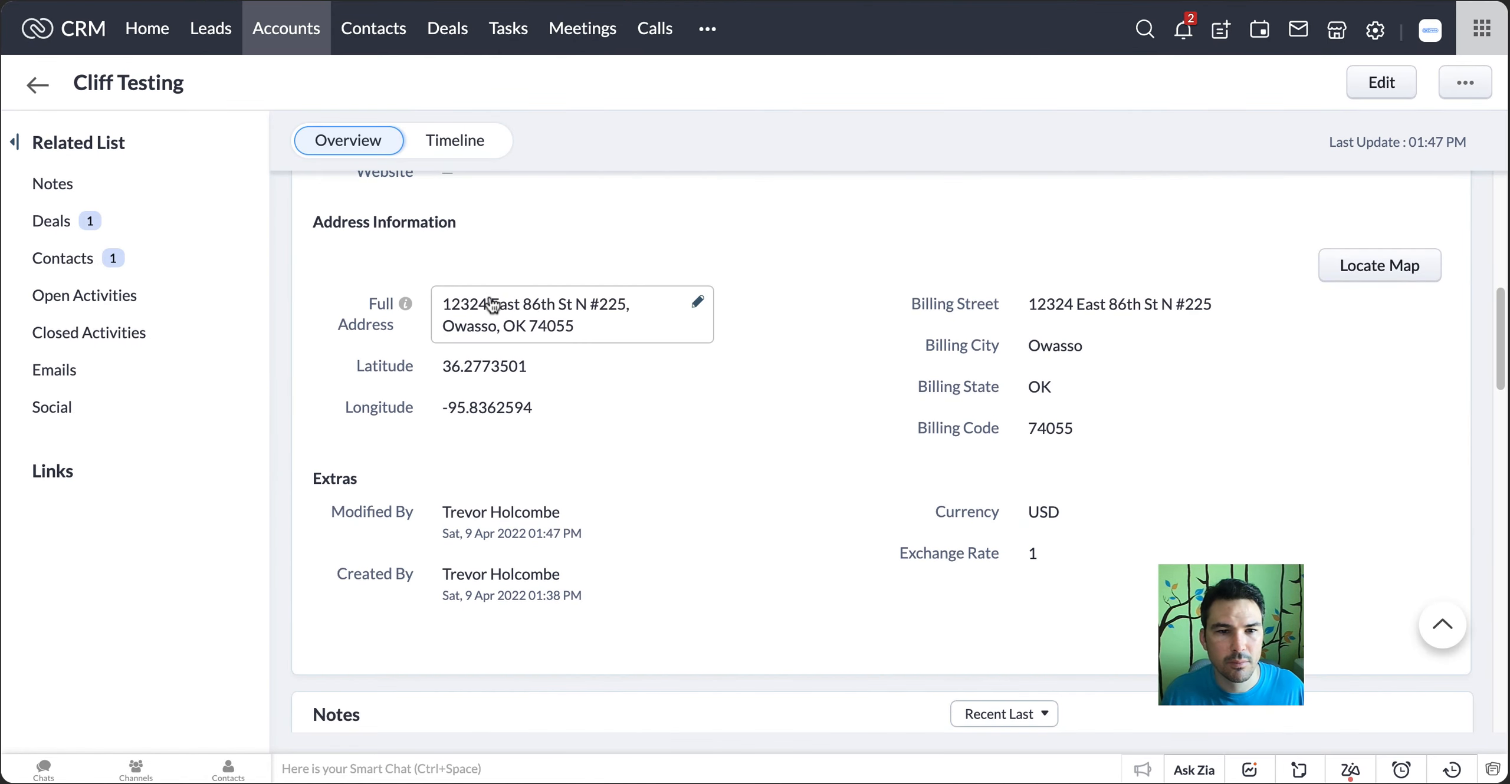
Clear the test account's Full Address in Zoho CRM and save the blank field
{"action": "left_click", "coordinate": [517, 299]}
{"action": "key", "text": "super+a"}
{"action": "key", "text": "BackSpace"}
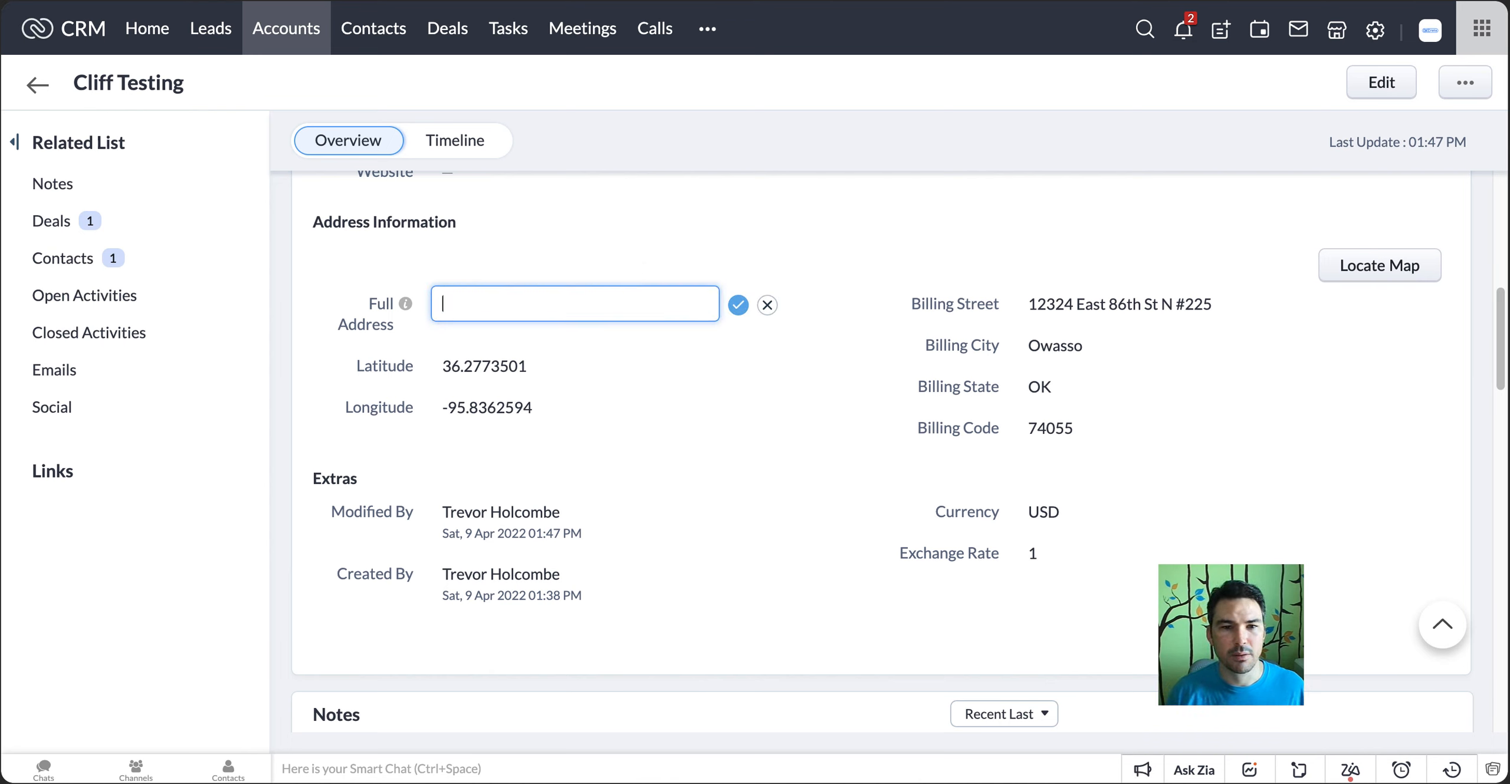
{"action": "left_click", "coordinate": [739, 305]}
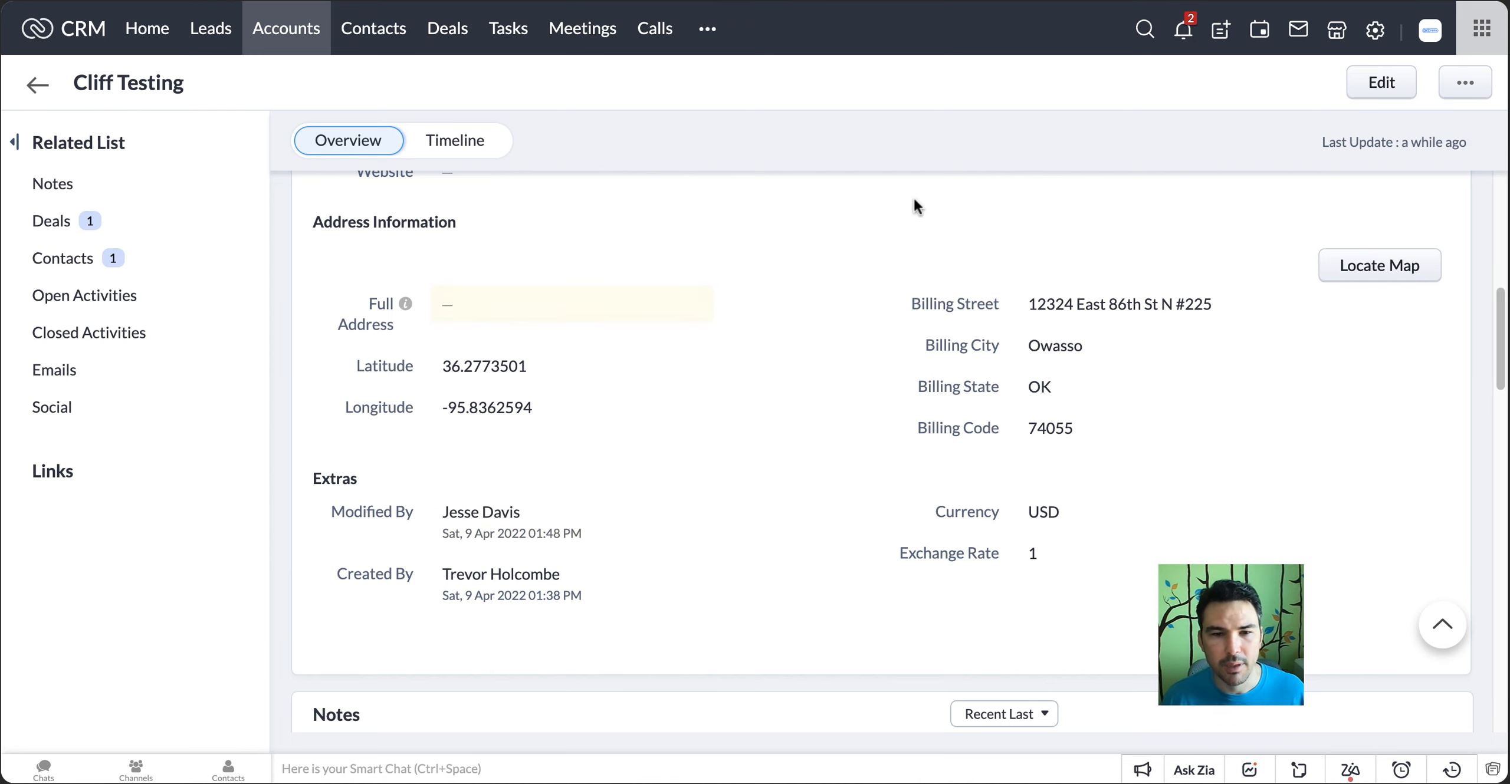
Switch to Zoho Flow, run the test with the received blank-address data, and examine the Custom Function output
{"action": "key", "text": "ctrl+Tab"}
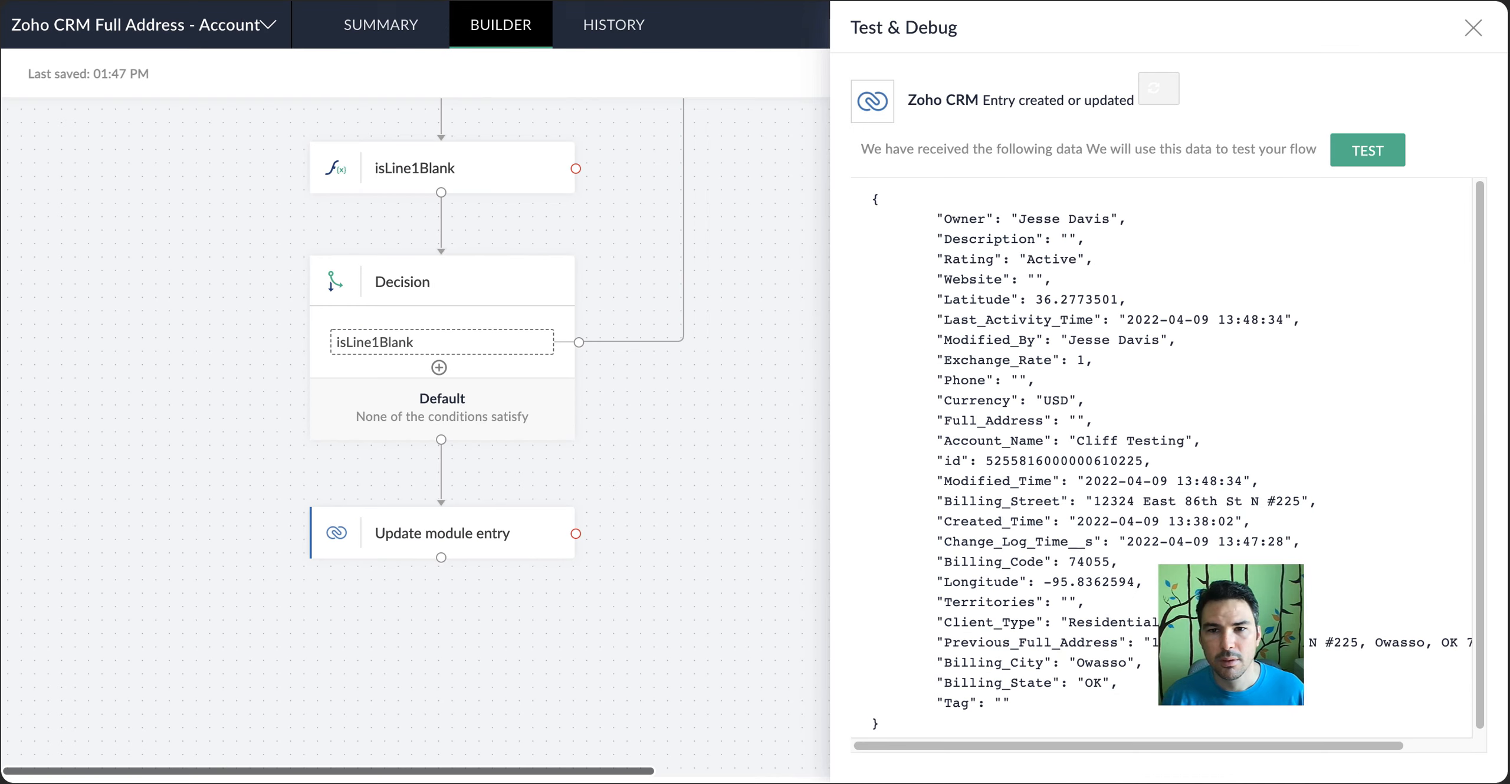
{"action": "left_click", "coordinate": [1364, 143]}
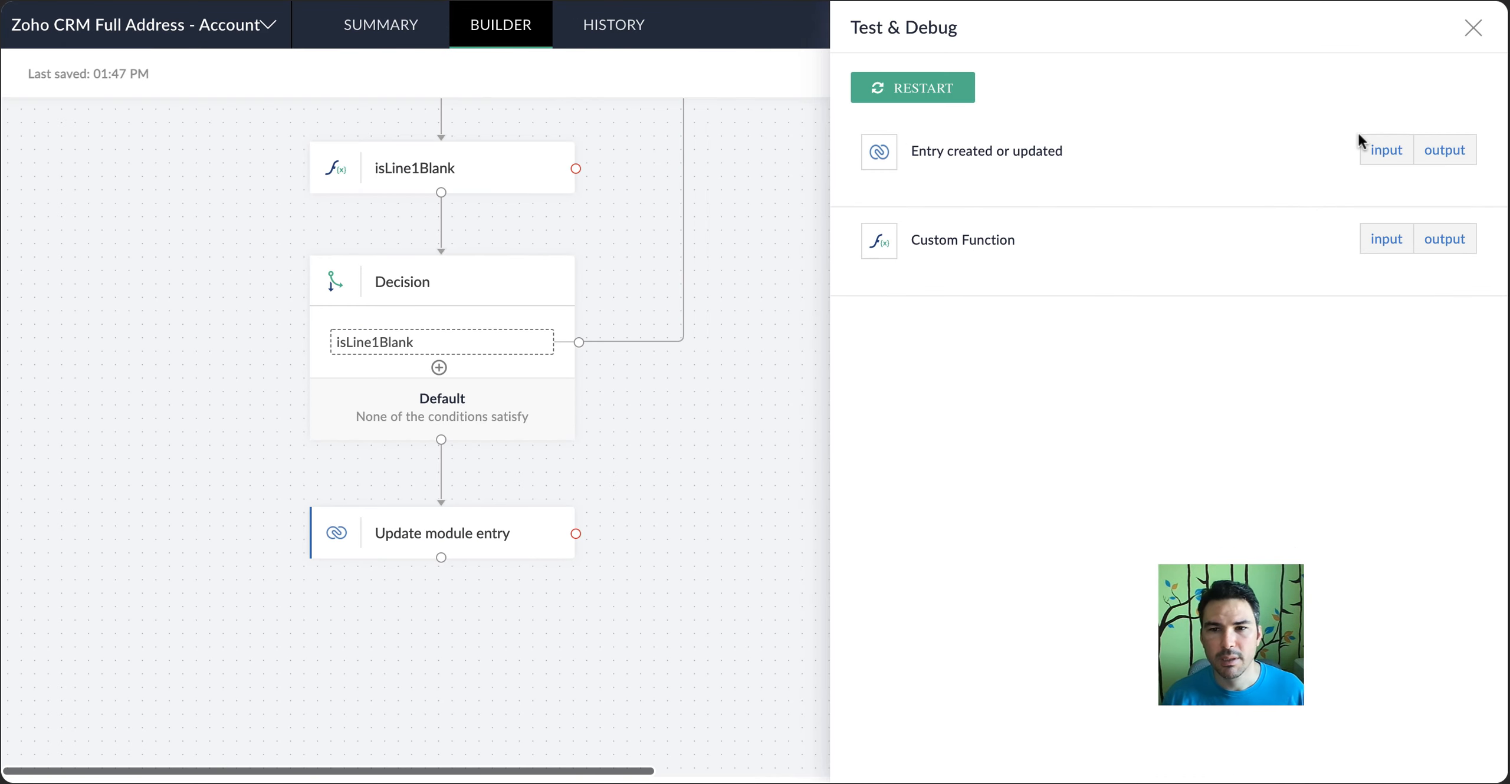
{"action": "left_click", "coordinate": [1435, 237]}
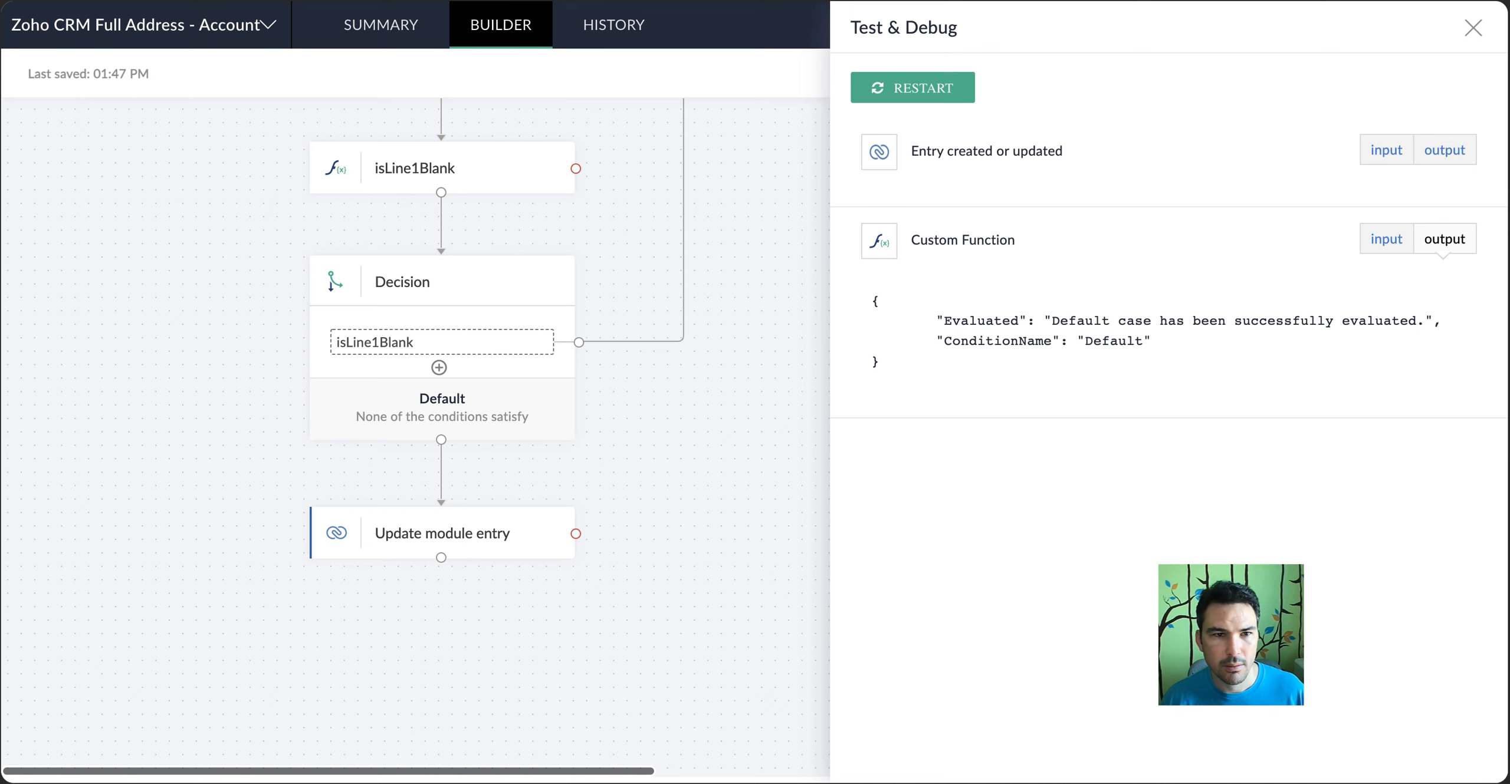
Reload the test account in Zoho CRM and inspect its Address Information fields and Modified By entry
{"action": "key", "text": "ctrl+shift+Tab"}
{"action": "key", "text": "super+r"}
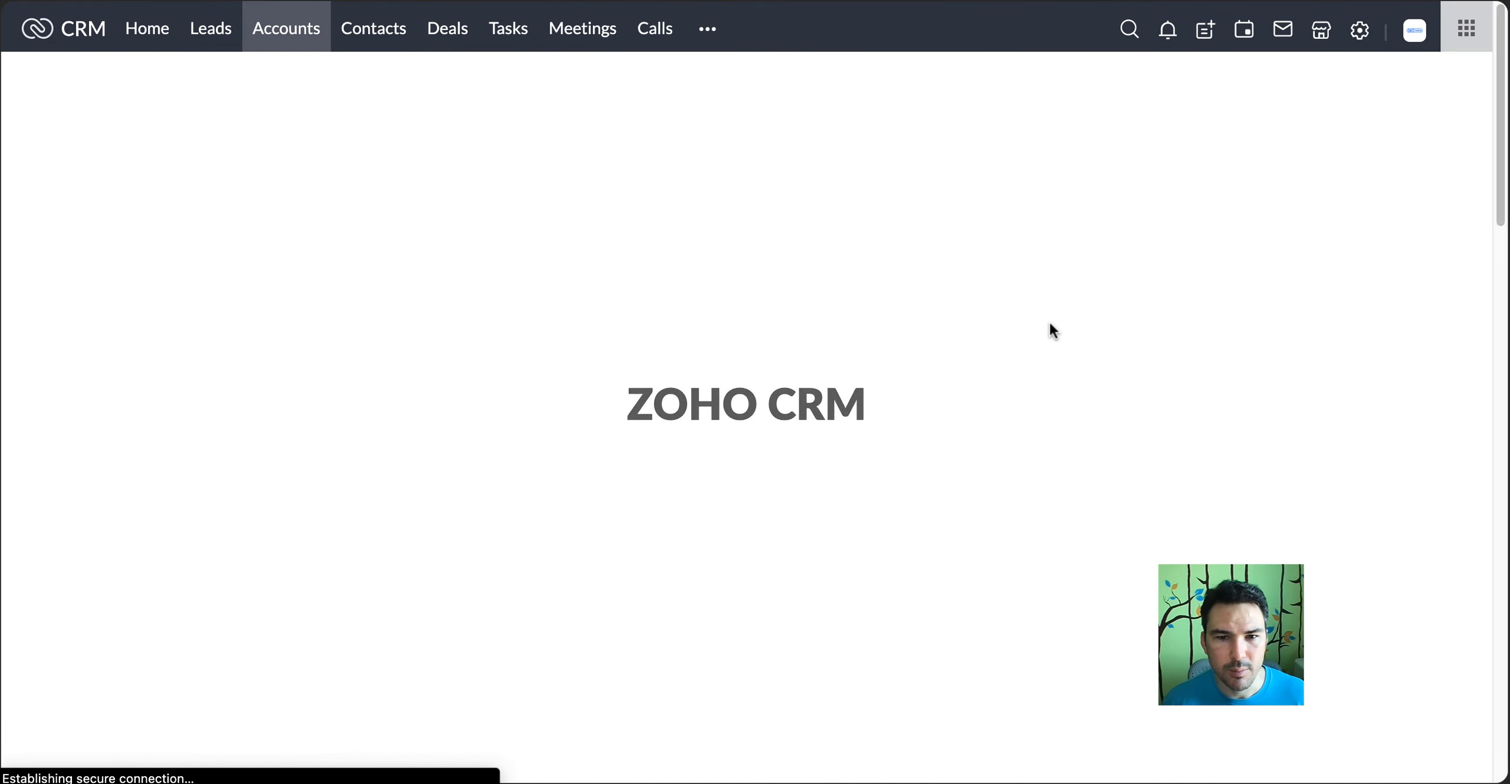
{"action": "scroll", "coordinate": [1048, 321], "scroll_direction": "down", "scroll_amount": 10}
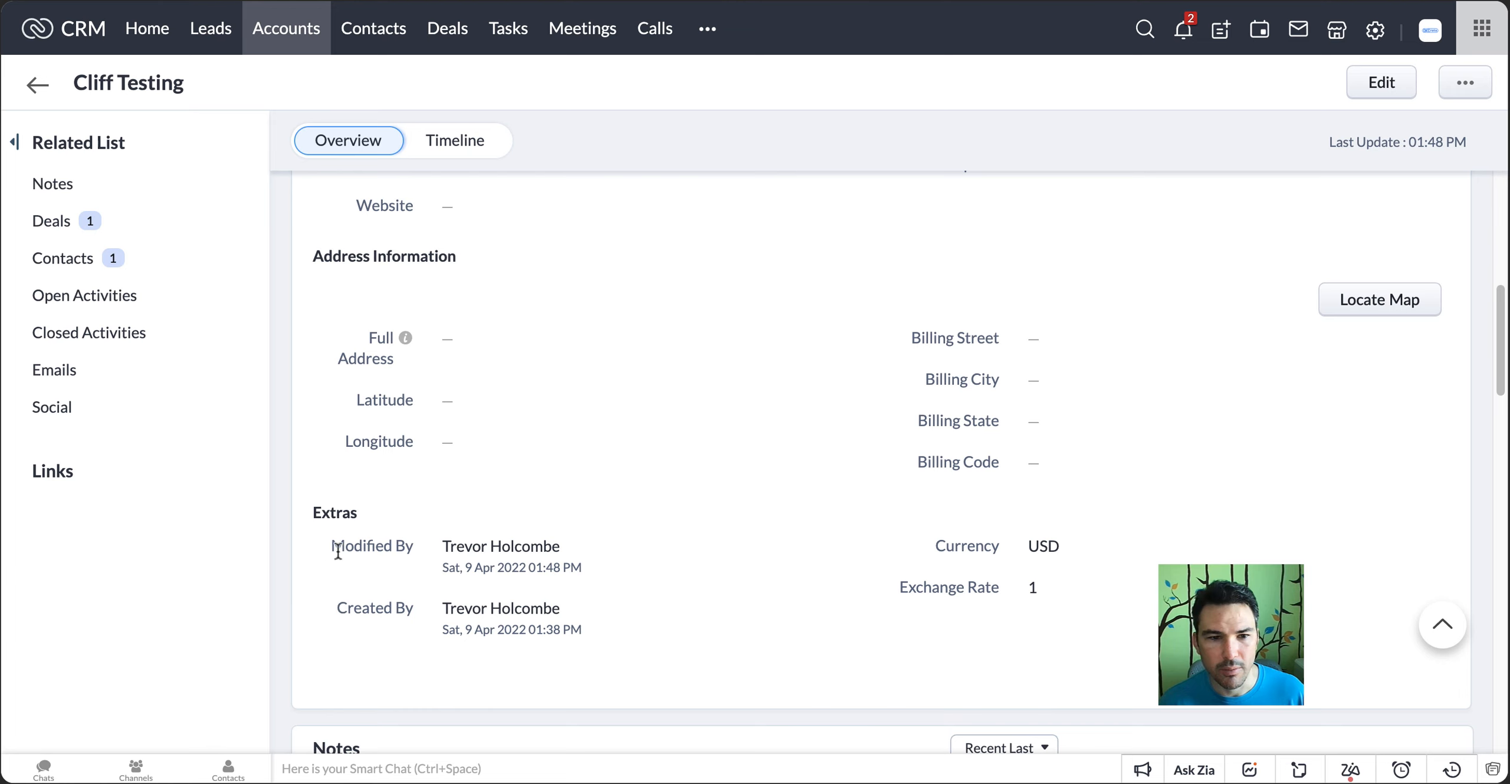
{"action": "left_click_drag", "start_coordinate": [338, 552], "coordinate": [635, 562]}
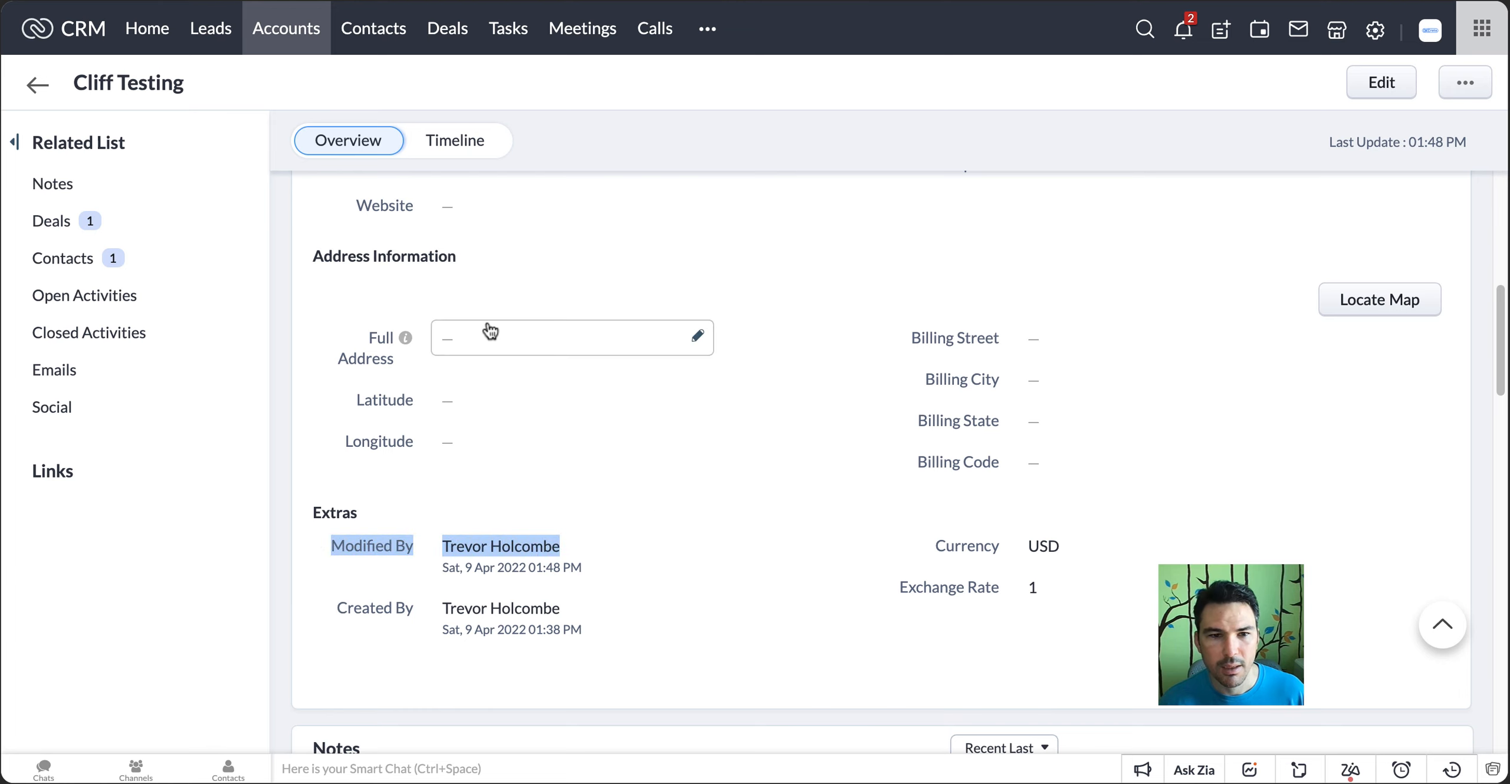
{"action": "left_click", "coordinate": [666, 288]}
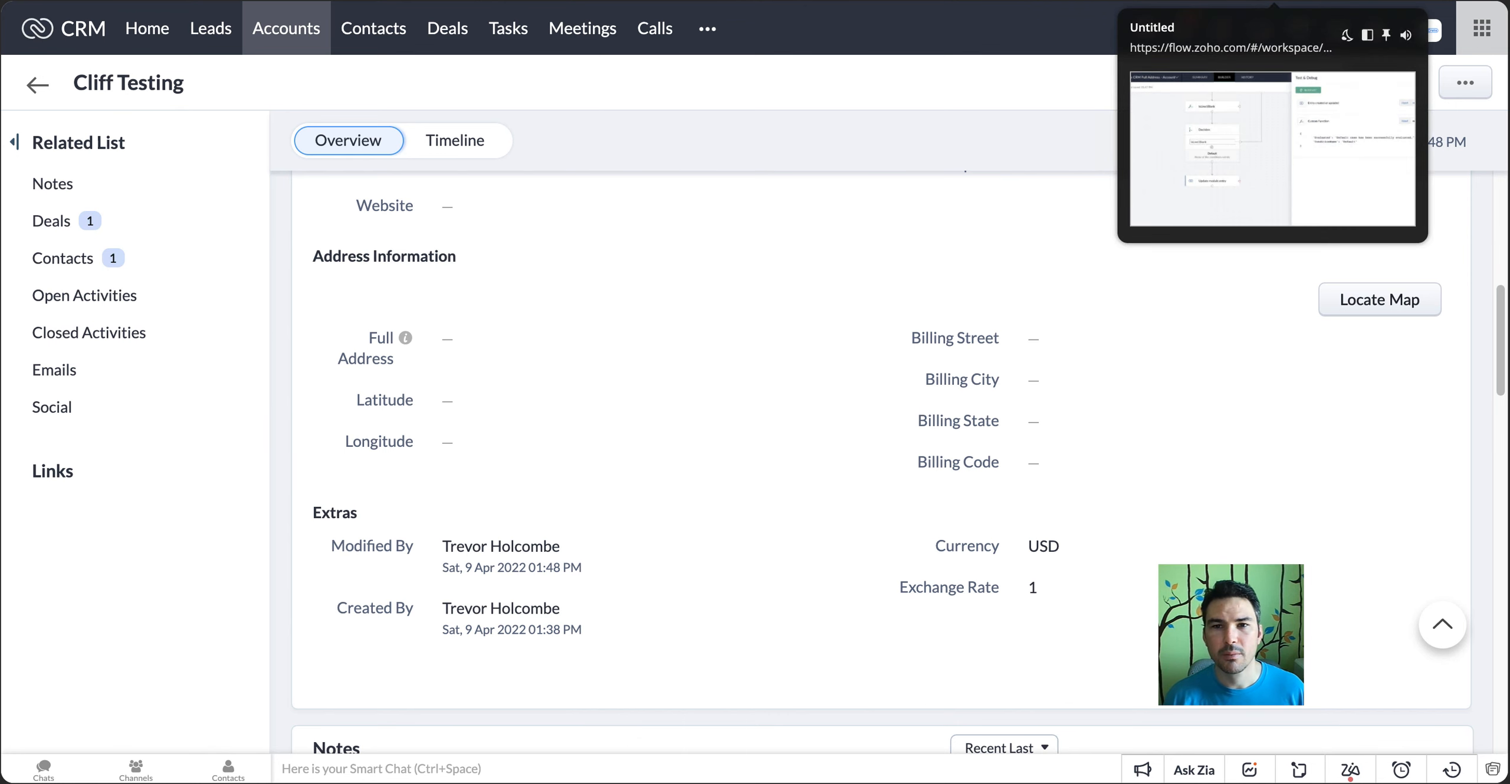
Back in Zoho Flow, close Test & Debug and turn the Accounts flow on
{"action": "left_click", "coordinate": [1273, 1]}
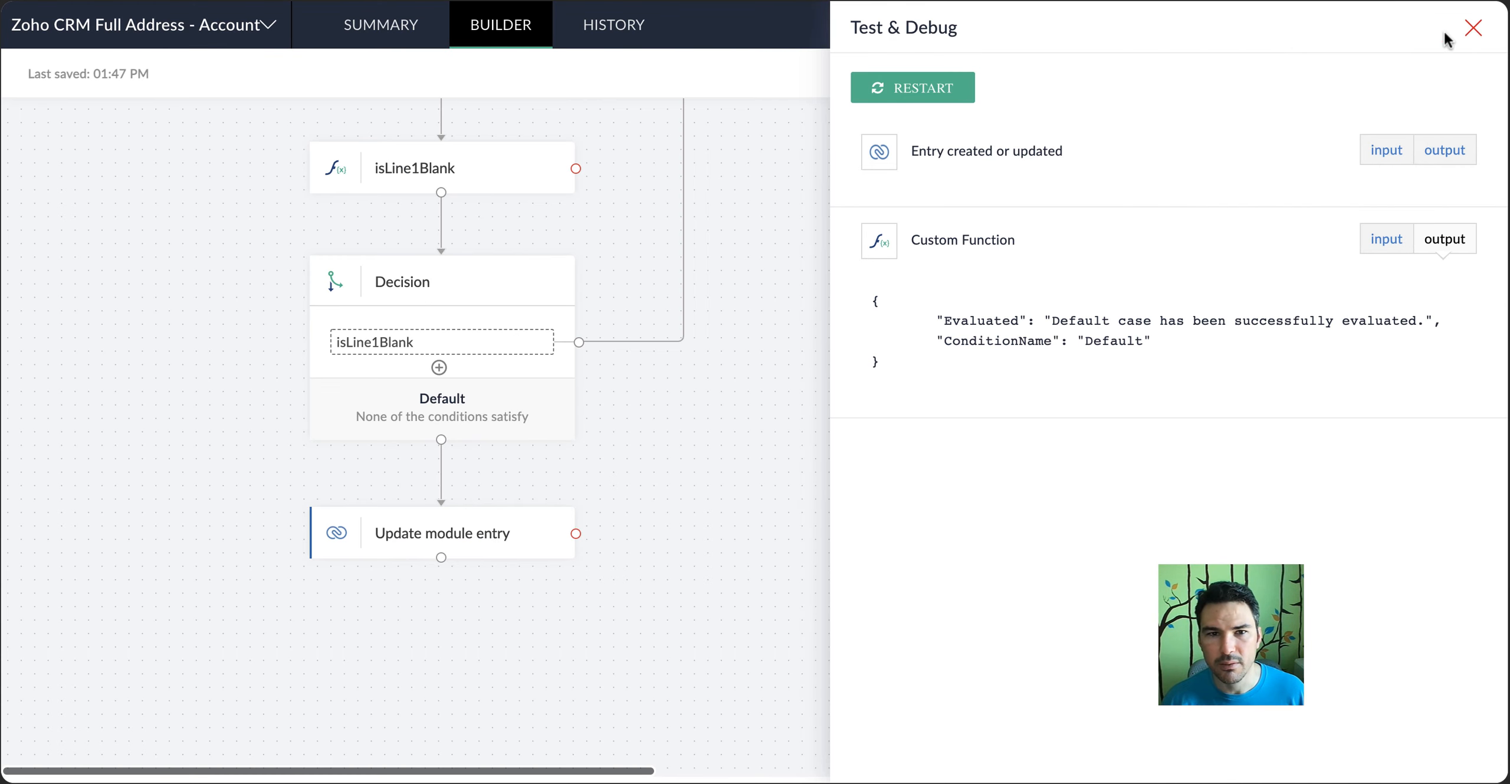
{"action": "left_click", "coordinate": [800, 77]}
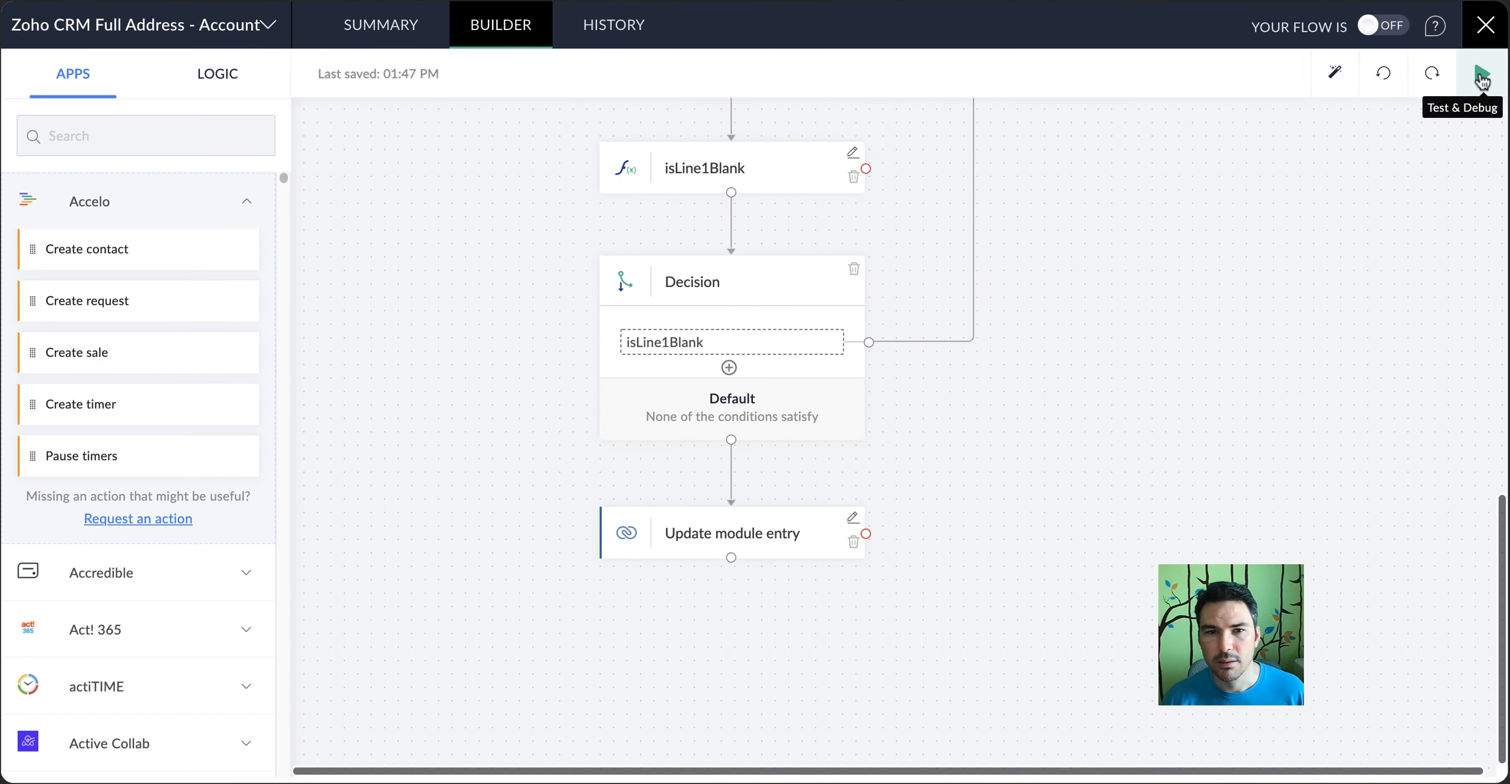
{"action": "left_click", "coordinate": [1394, 33]}
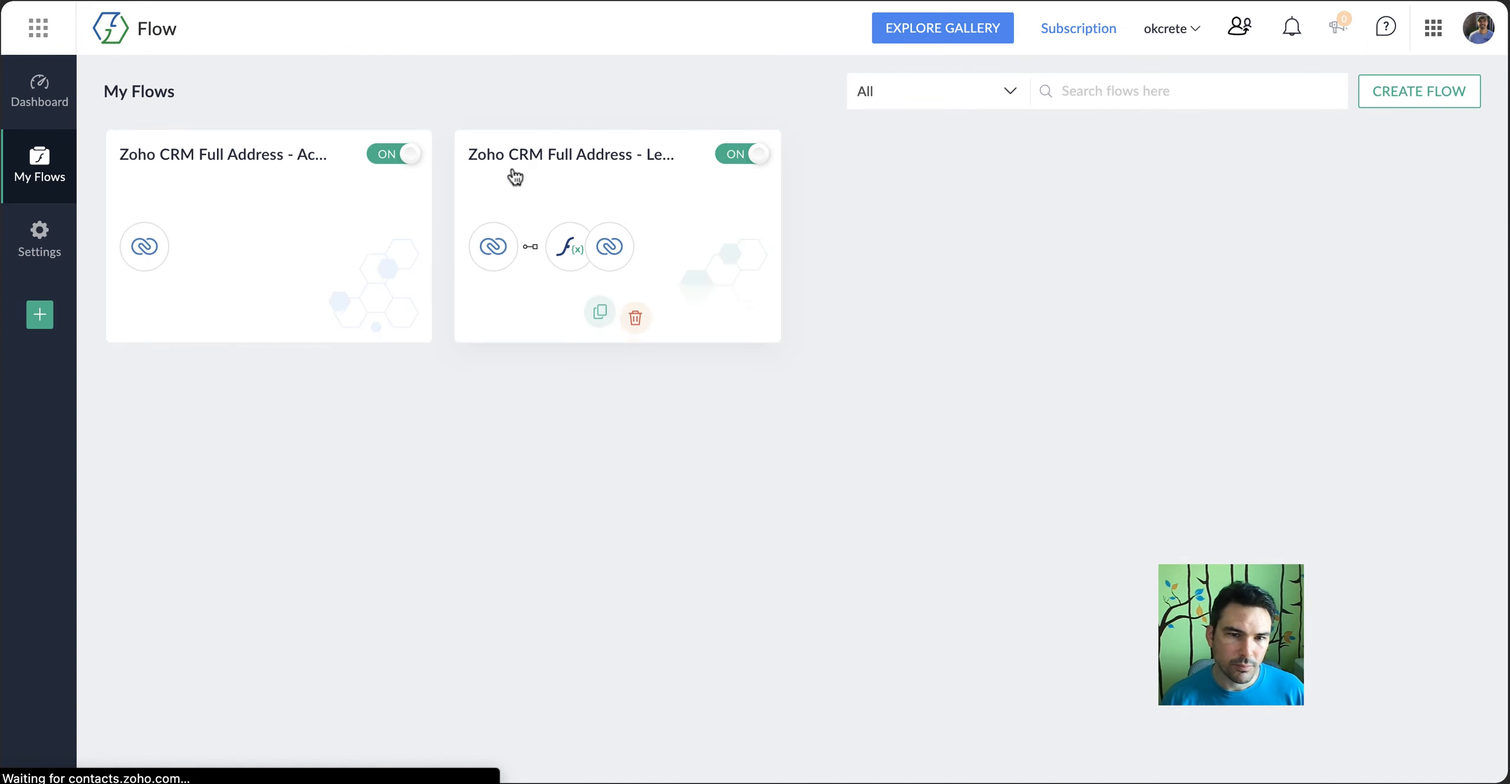
Return to My Flows and duplicate the Accounts flow as "Zoho CRM Full Address - Deals"
{"action": "mouse_move", "coordinate": [277, 260]}
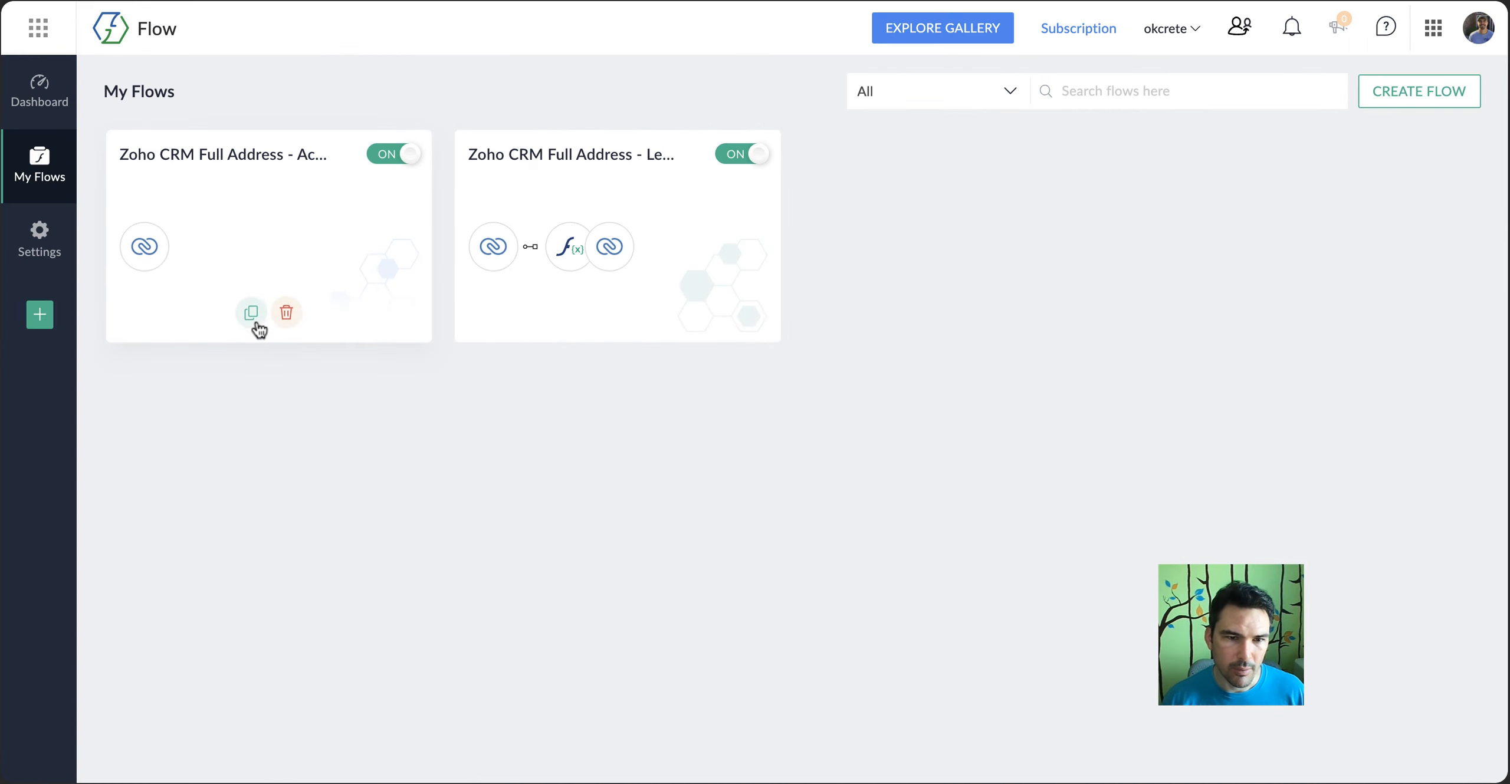
{"action": "left_click", "coordinate": [251, 313]}
{"action": "left_click", "coordinate": [593, 374]}
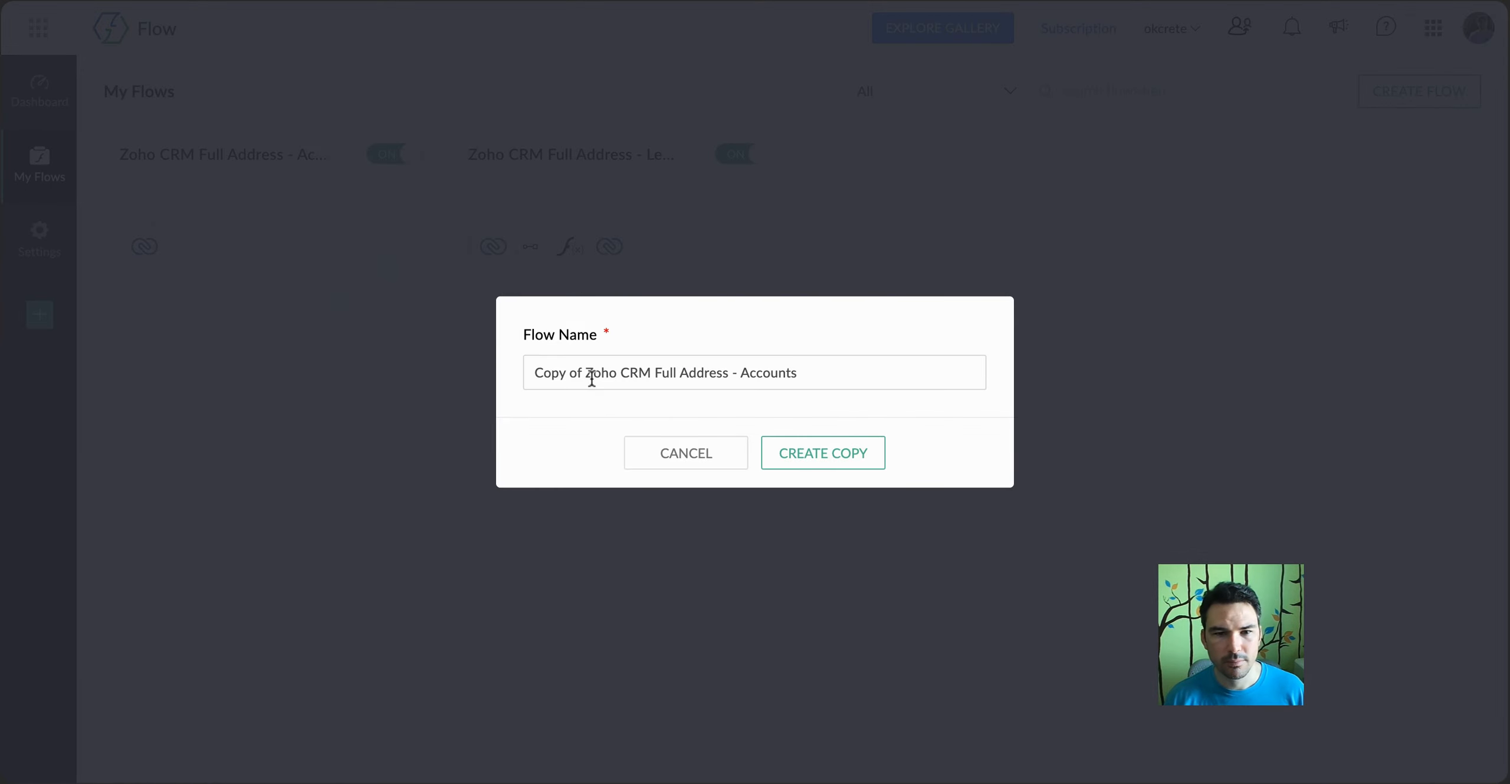
{"action": "key", "text": "BackSpace"}
{"action": "key", "text": "BackSpace"}
{"action": "key", "text": "BackSpace"}
{"action": "key", "text": "BackSpace"}
{"action": "key", "text": "BackSpace"}
{"action": "key", "text": "BackSpace"}
{"action": "key", "text": "BackSpace"}
{"action": "key", "text": "BackSpace"}
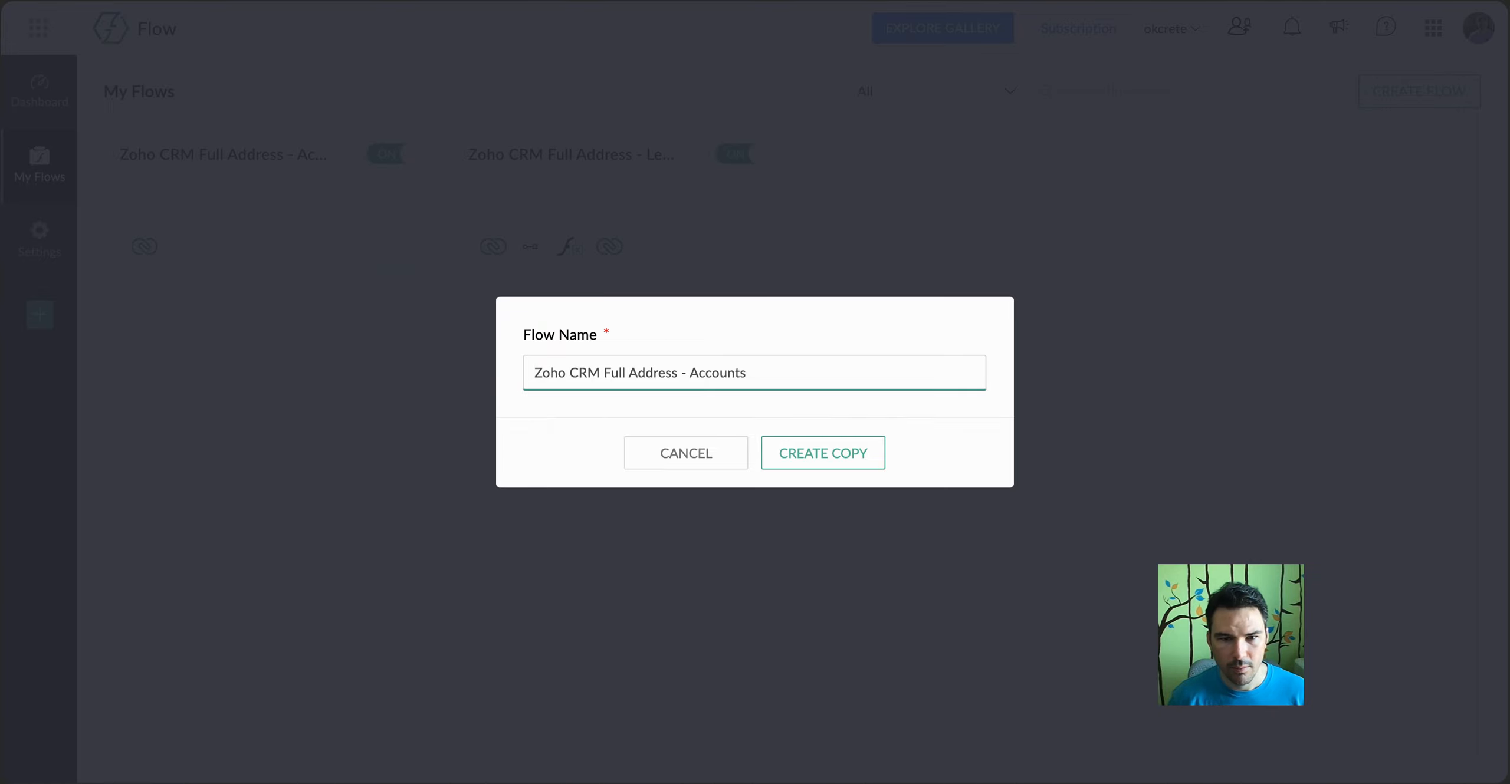
{"action": "type", "text": "Deal"}
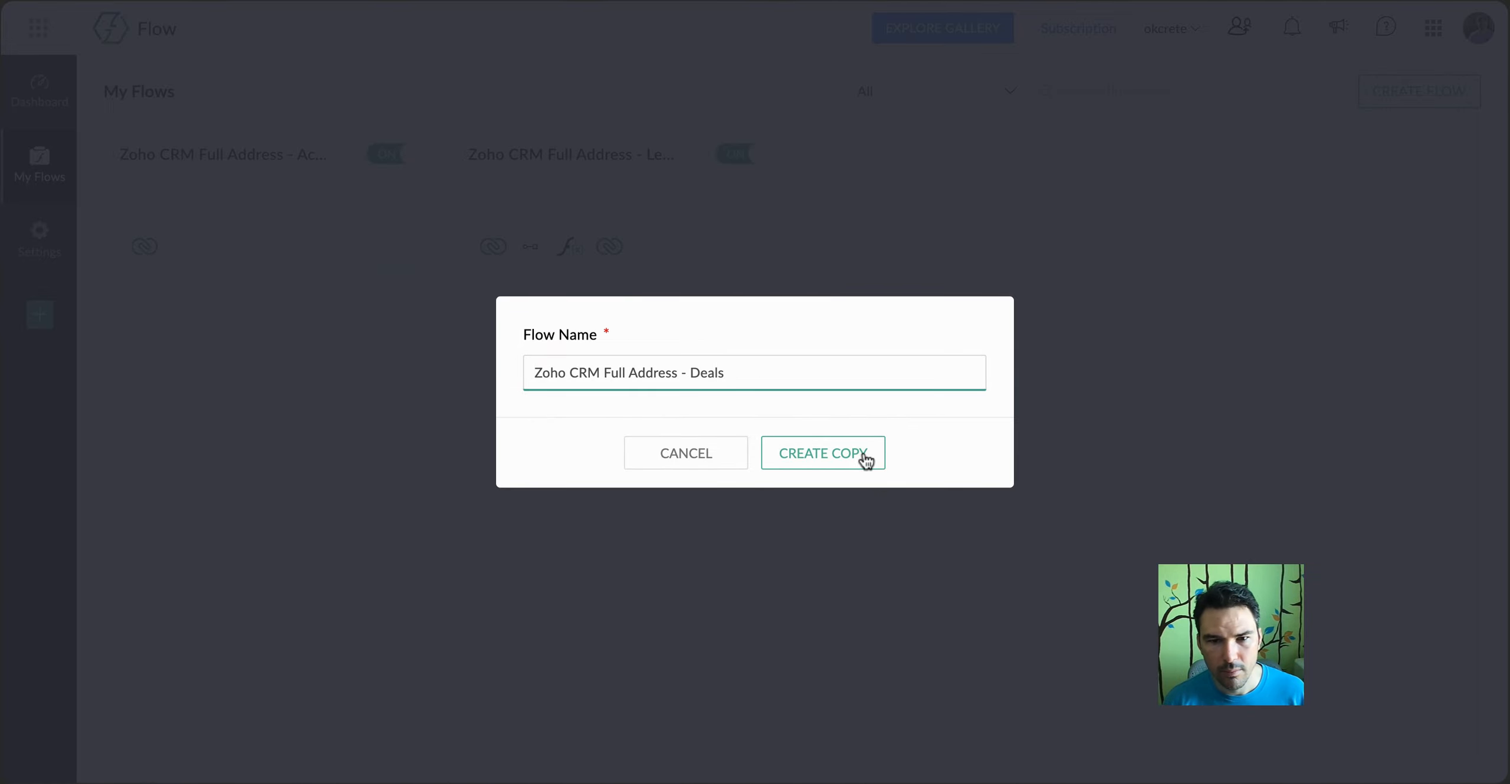
{"action": "left_click", "coordinate": [865, 457]}
{"action": "left_click", "coordinate": [317, 152]}
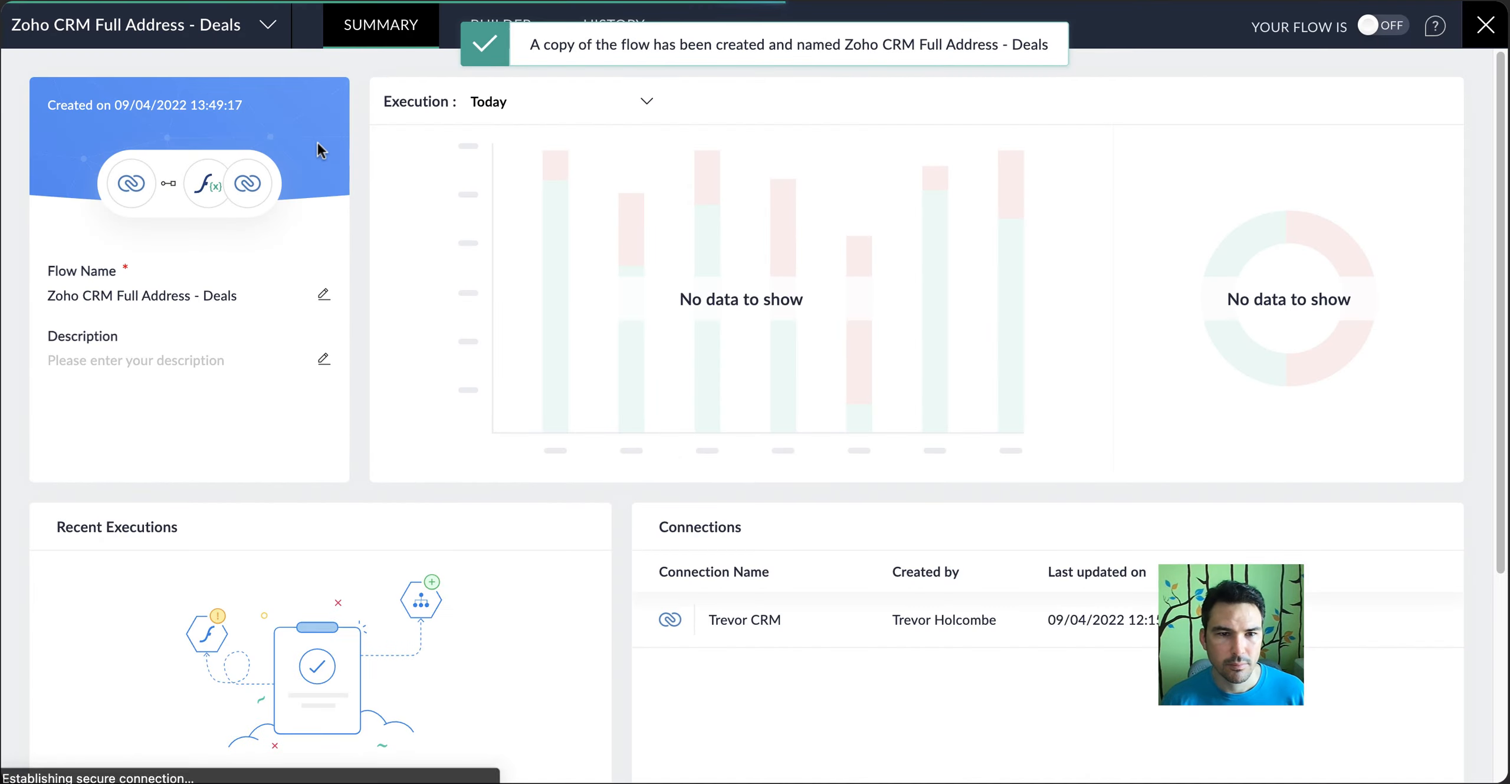
In the Deals flow's builder, set the Entry created or updated trigger's module to Deals and apply the change
{"action": "left_click", "coordinate": [502, 26]}
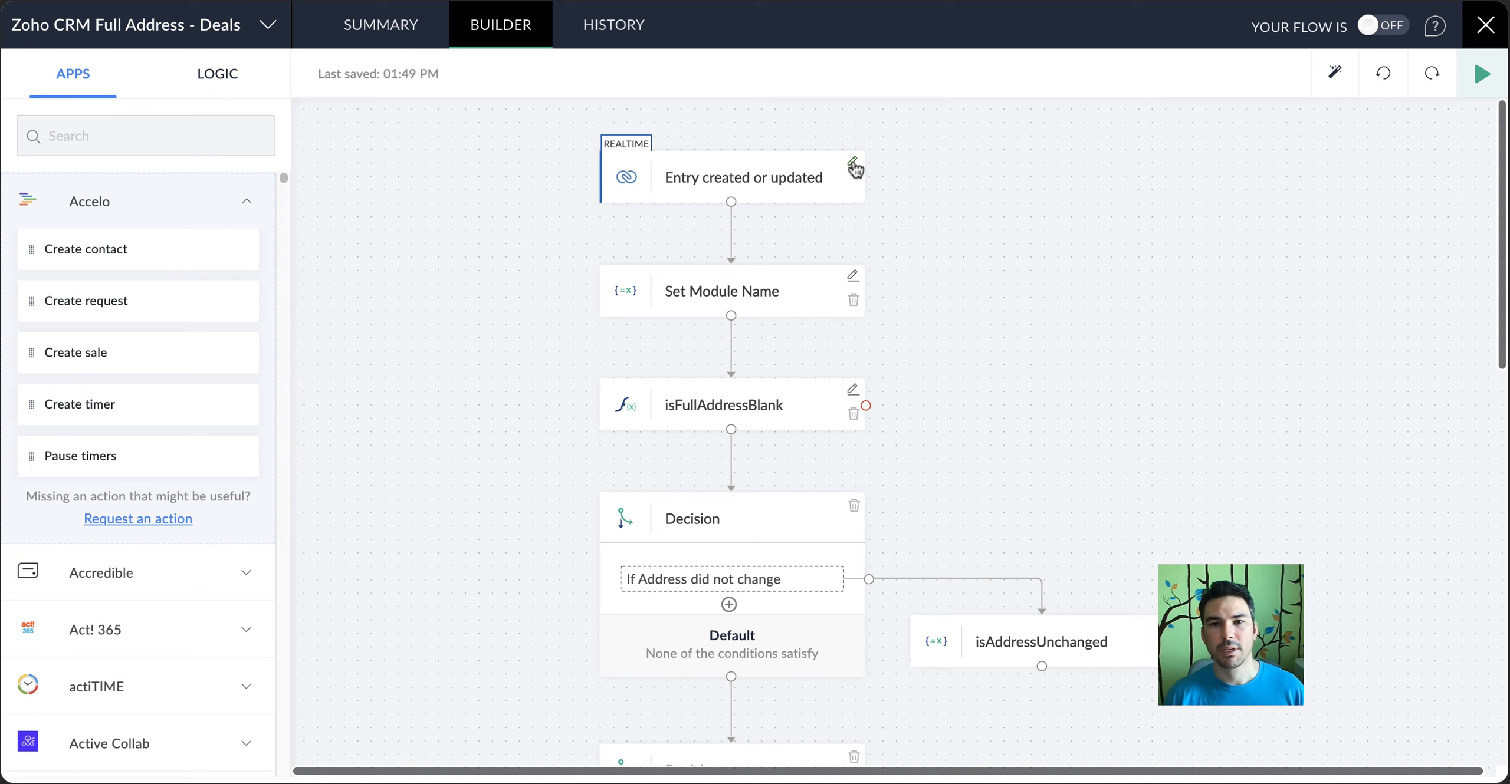
{"action": "left_click", "coordinate": [852, 163]}
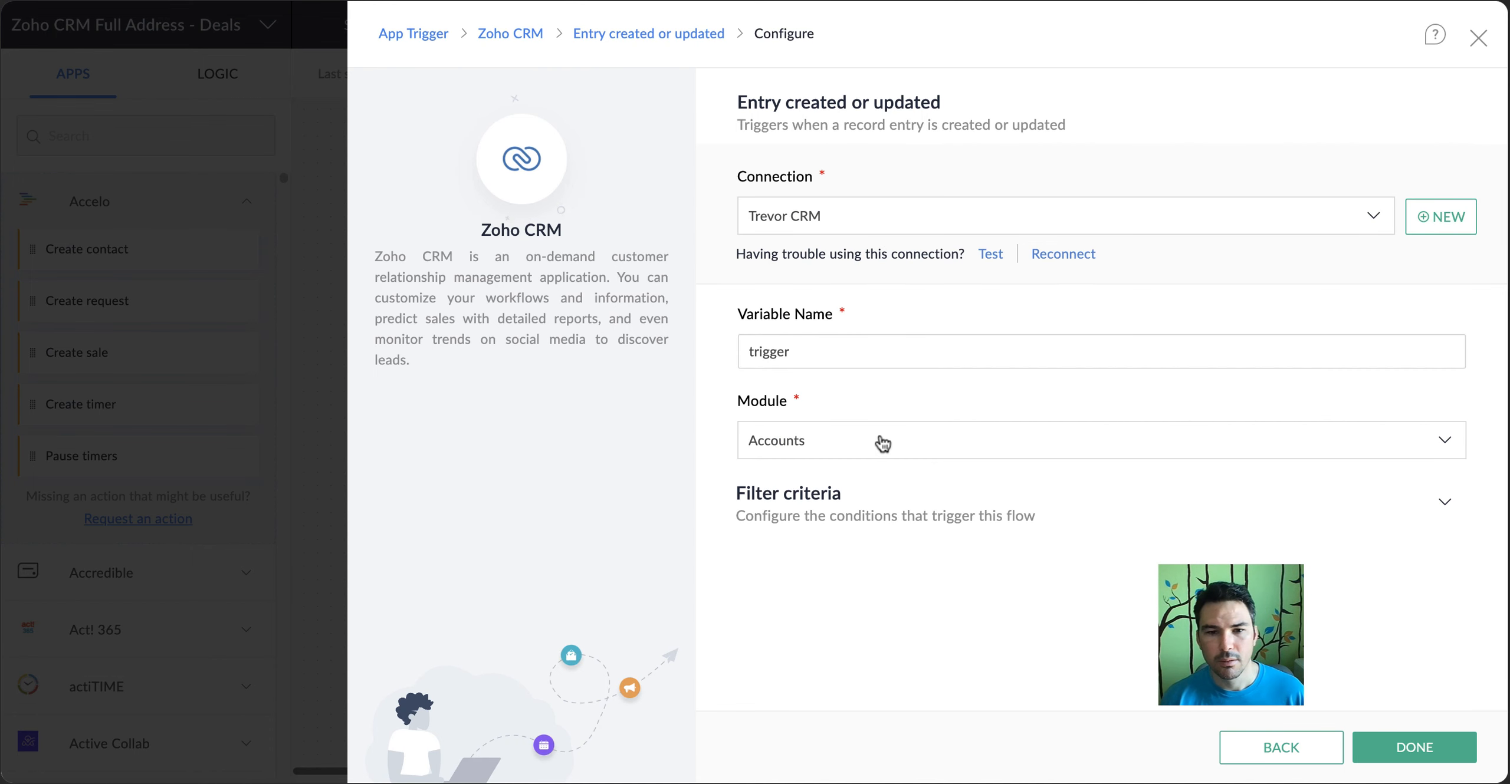
{"action": "left_click", "coordinate": [881, 442]}
{"action": "left_click", "coordinate": [849, 641]}
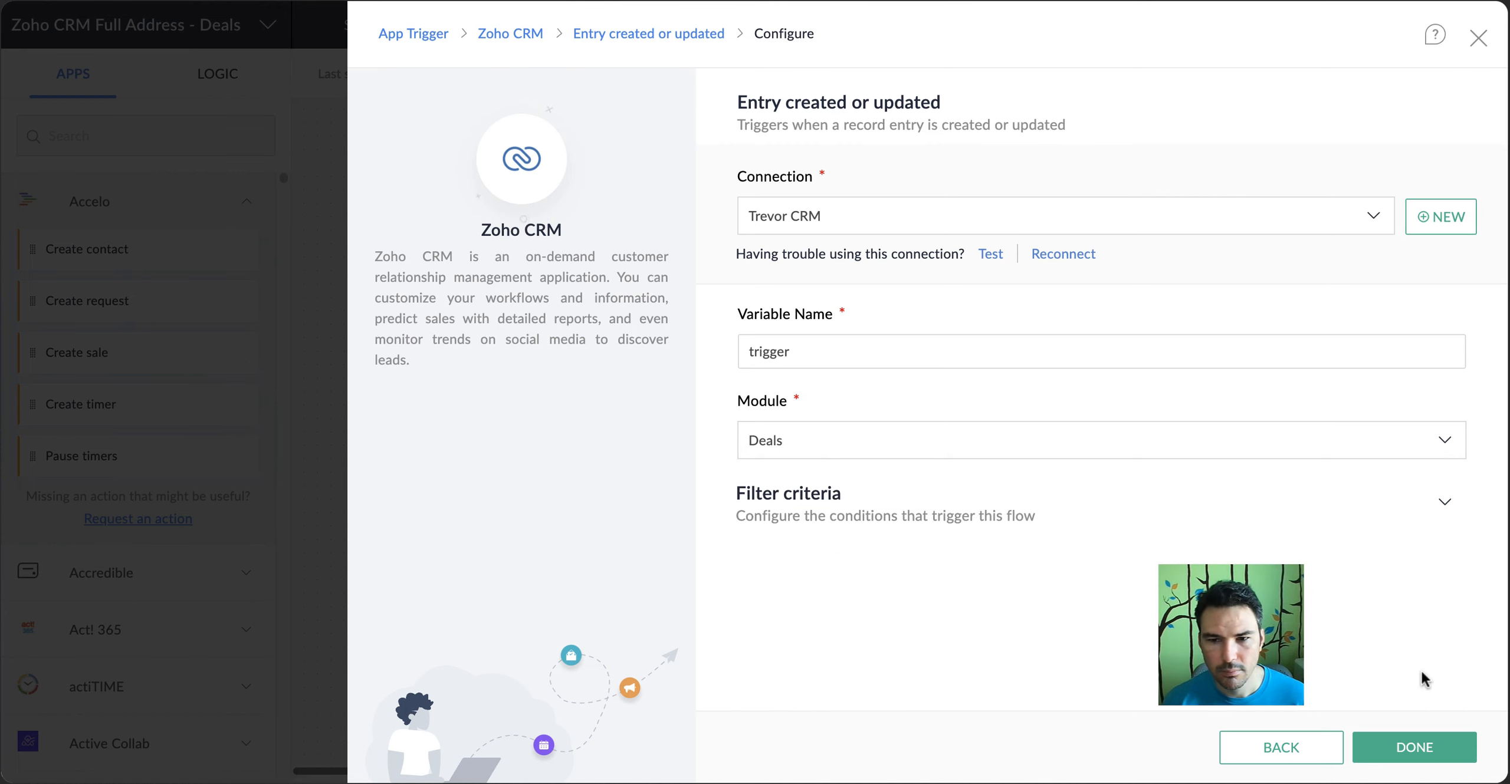
{"action": "left_click", "coordinate": [1399, 748]}
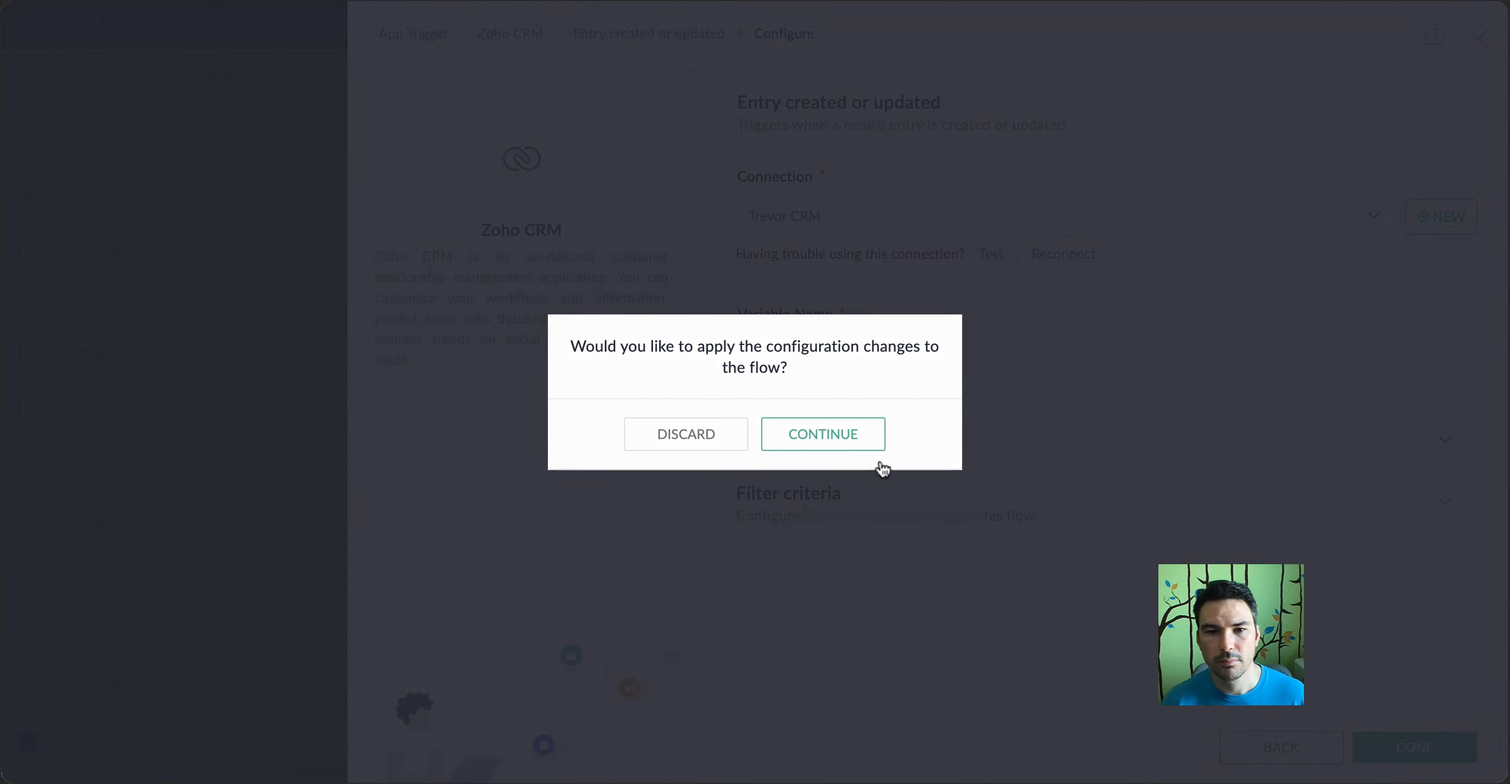
{"action": "left_click", "coordinate": [870, 443]}
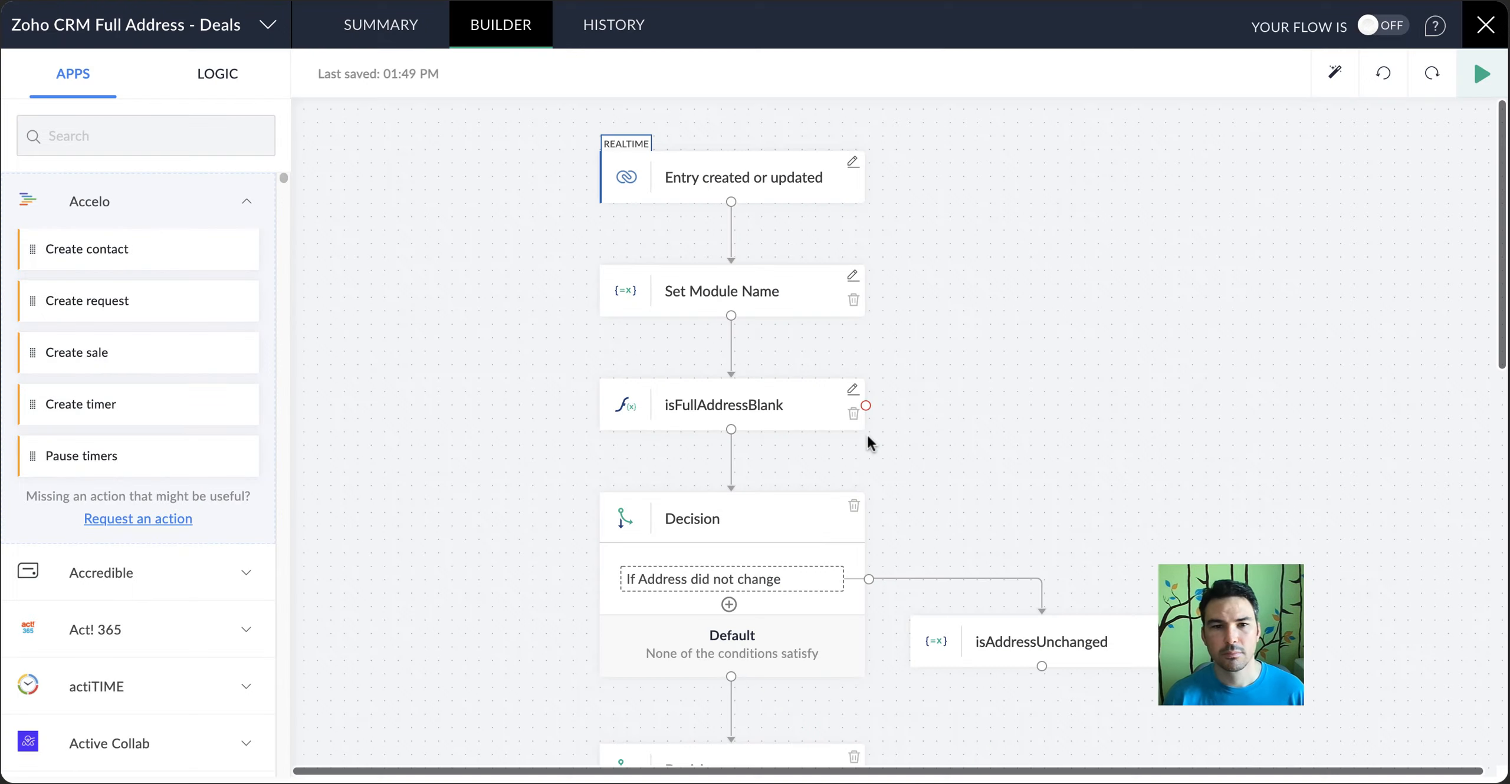
Set the moduleName variable's value to Deals in Set Module Name, and review the isFullAddressBlank parameters without changing them
{"action": "left_click", "coordinate": [852, 278]}
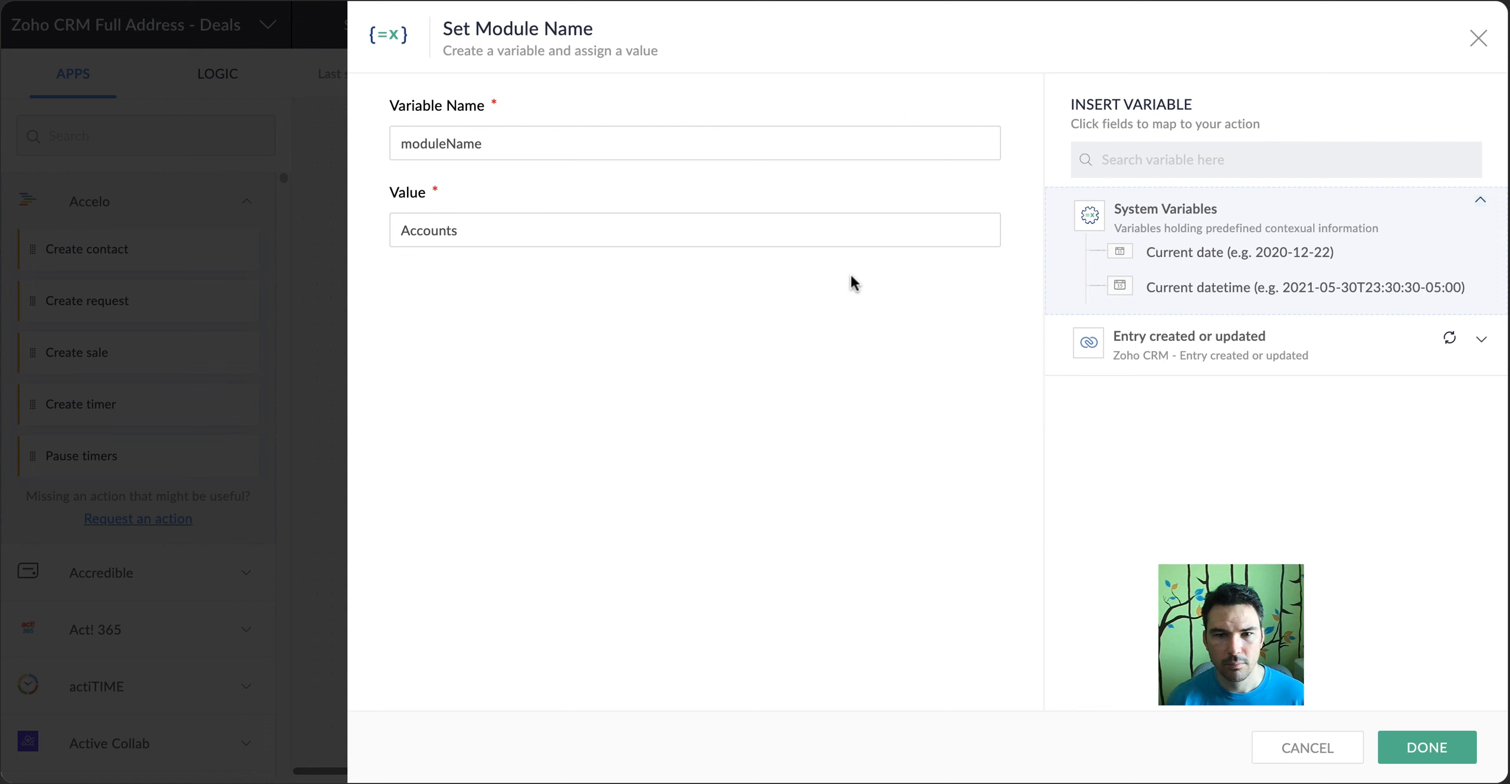
{"action": "triple_click", "coordinate": [808, 226]}
{"action": "type", "text": "Deals"}
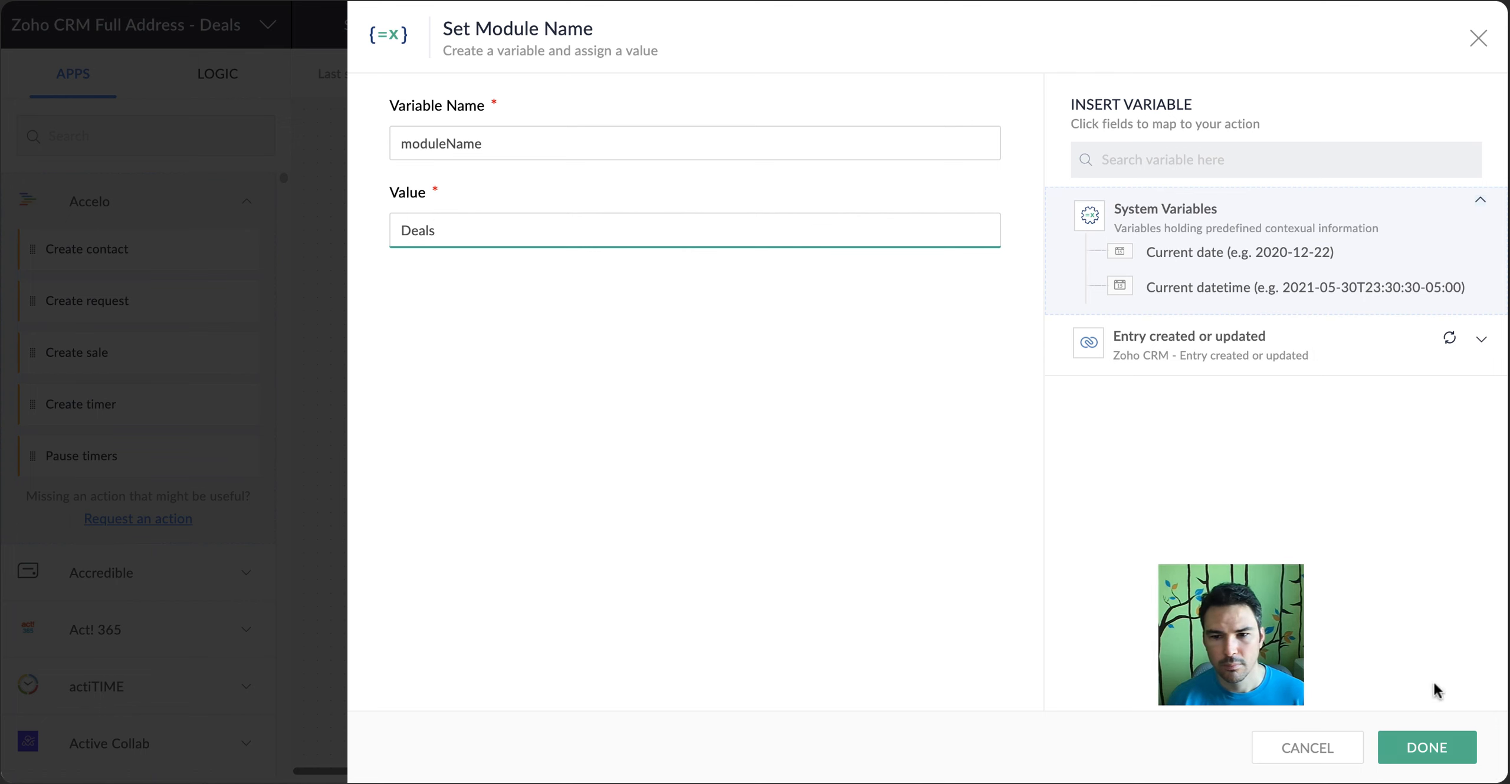
{"action": "left_click", "coordinate": [1426, 748]}
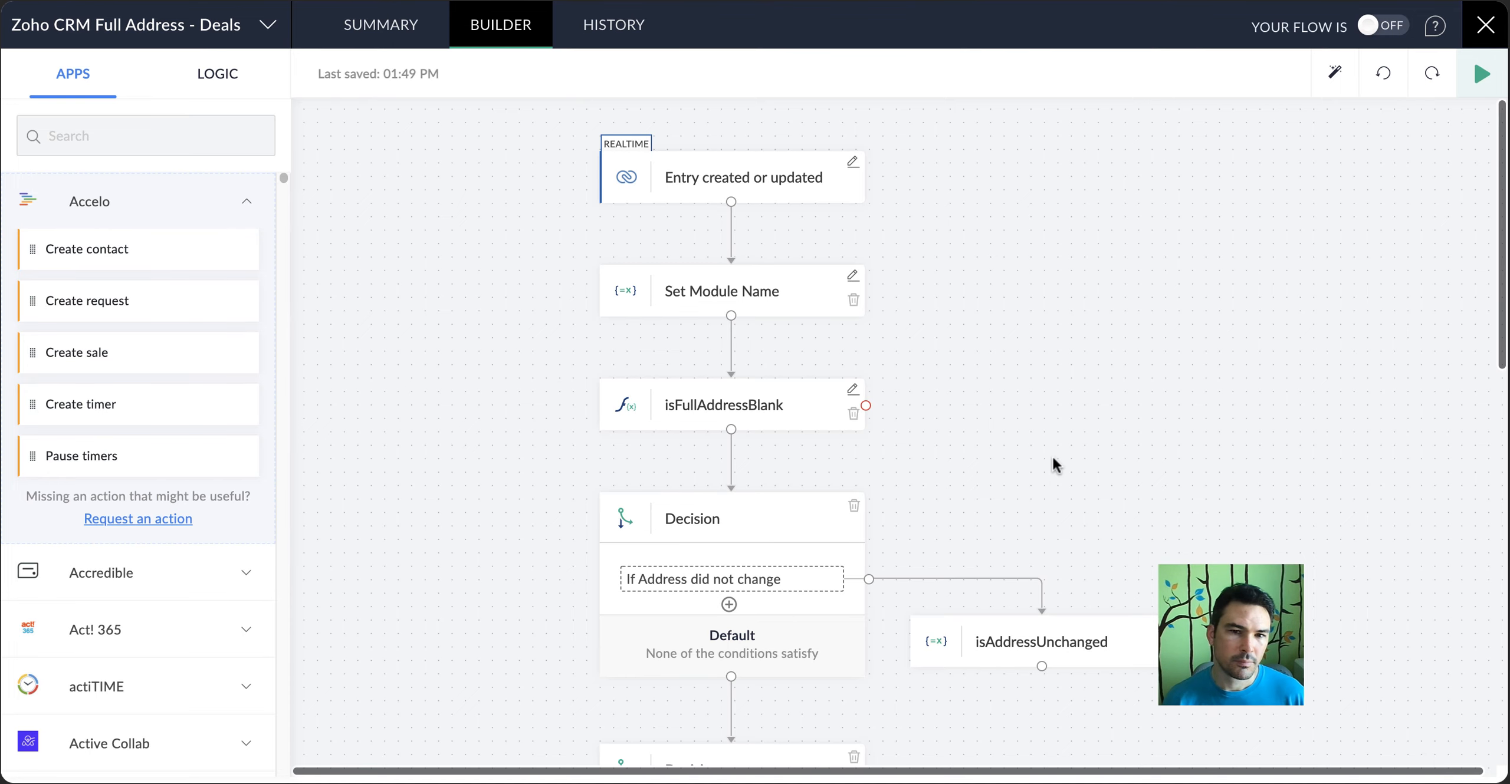
{"action": "left_click", "coordinate": [853, 389]}
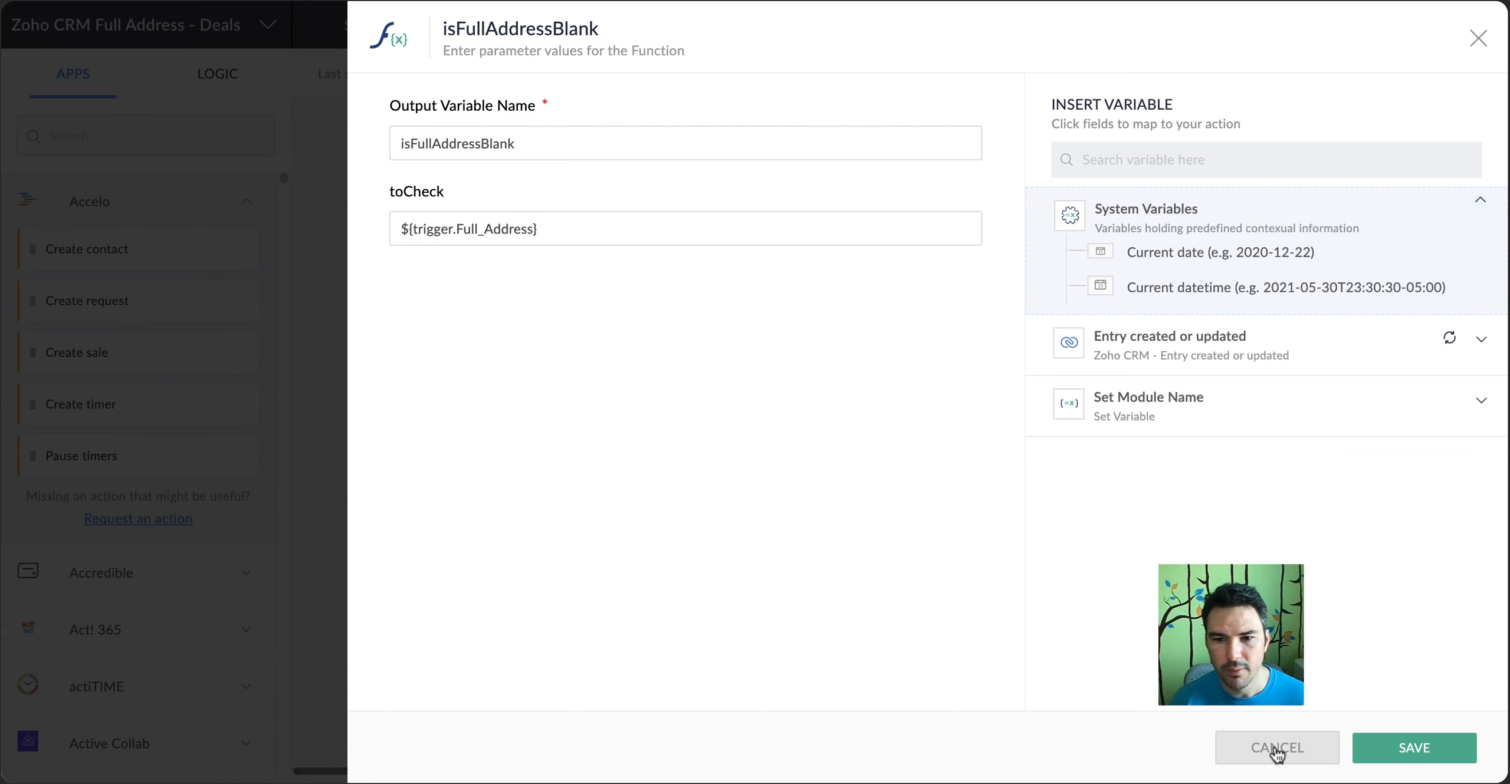
{"action": "left_click", "coordinate": [1276, 748]}
Reselect Full Address as the compared field in the "If Address did not change" condition, and review the isAddressUnchanged variable
{"action": "scroll", "coordinate": [820, 421], "scroll_direction": "down", "scroll_amount": 4}
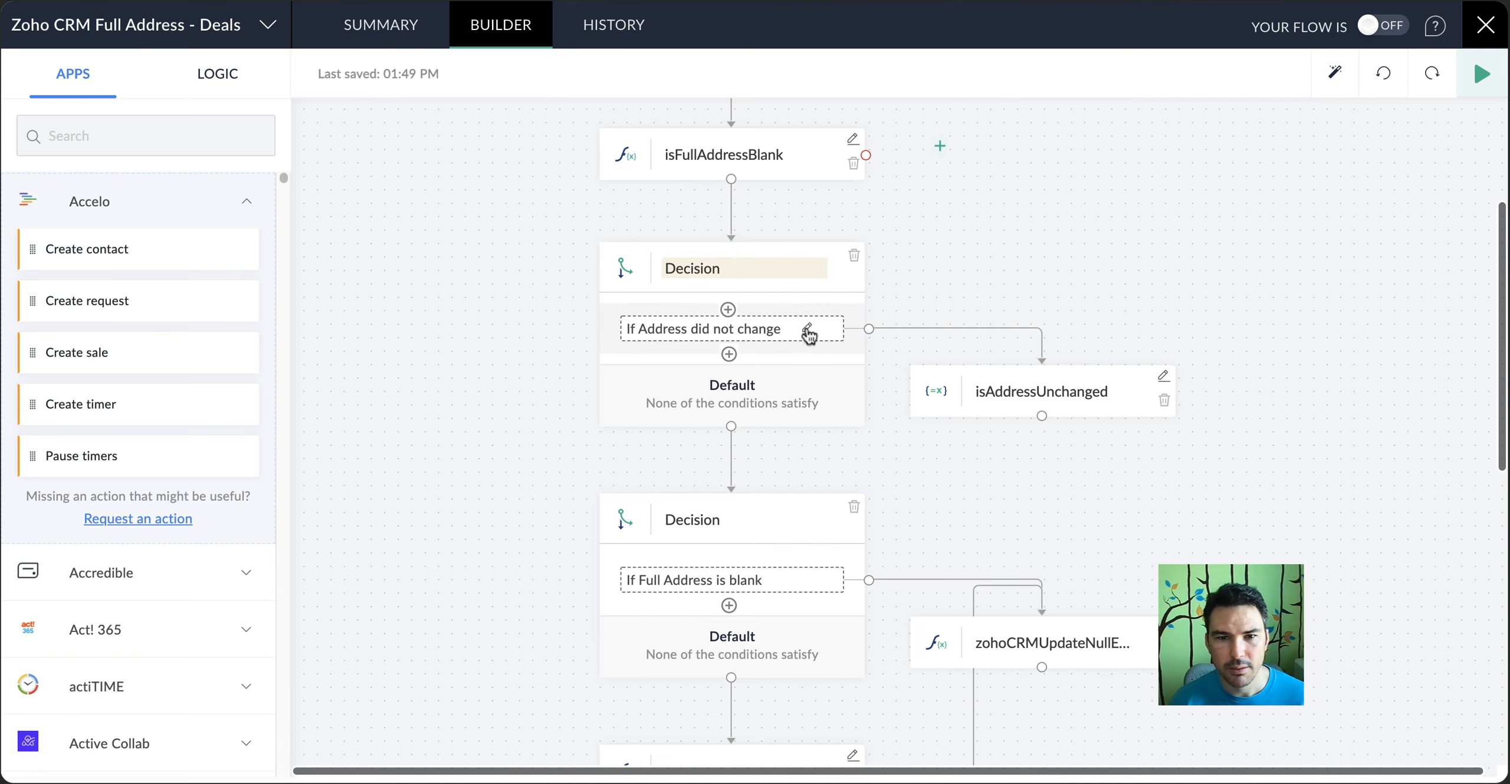
{"action": "left_click", "coordinate": [807, 330]}
{"action": "left_click", "coordinate": [489, 147]}
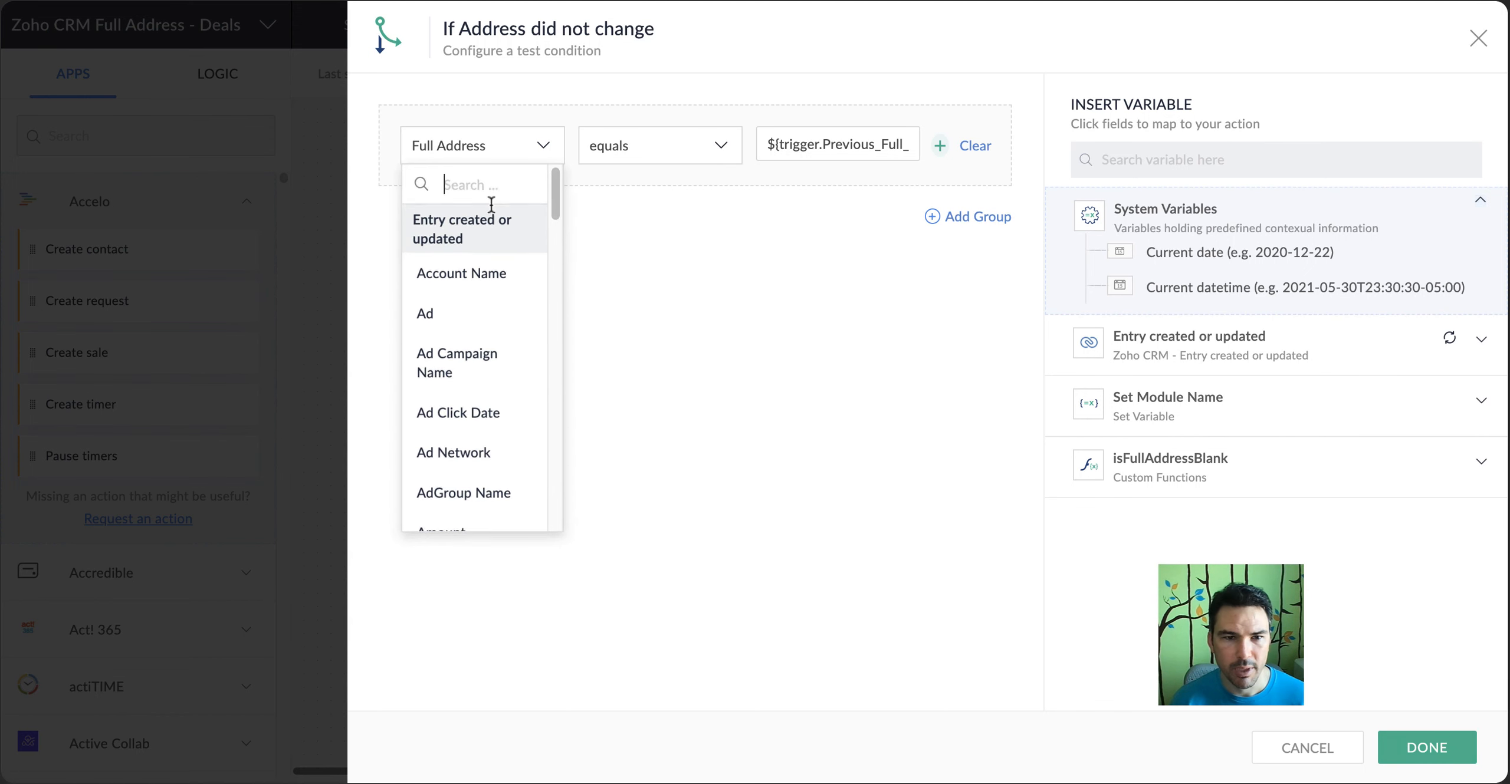
{"action": "left_click", "coordinate": [488, 274]}
{"action": "left_click", "coordinate": [492, 154]}
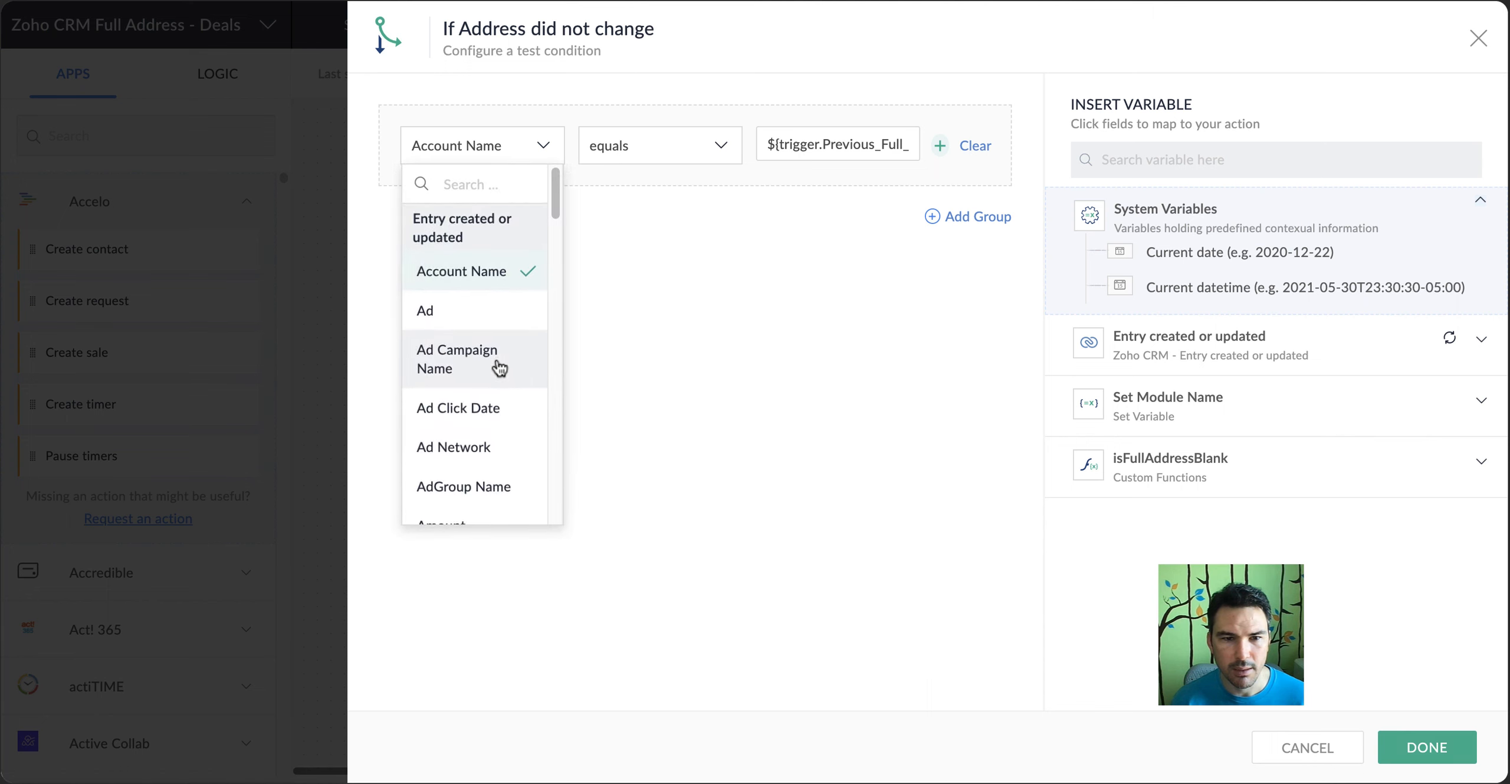
{"action": "scroll", "coordinate": [497, 255], "scroll_direction": "down", "scroll_amount": 5}
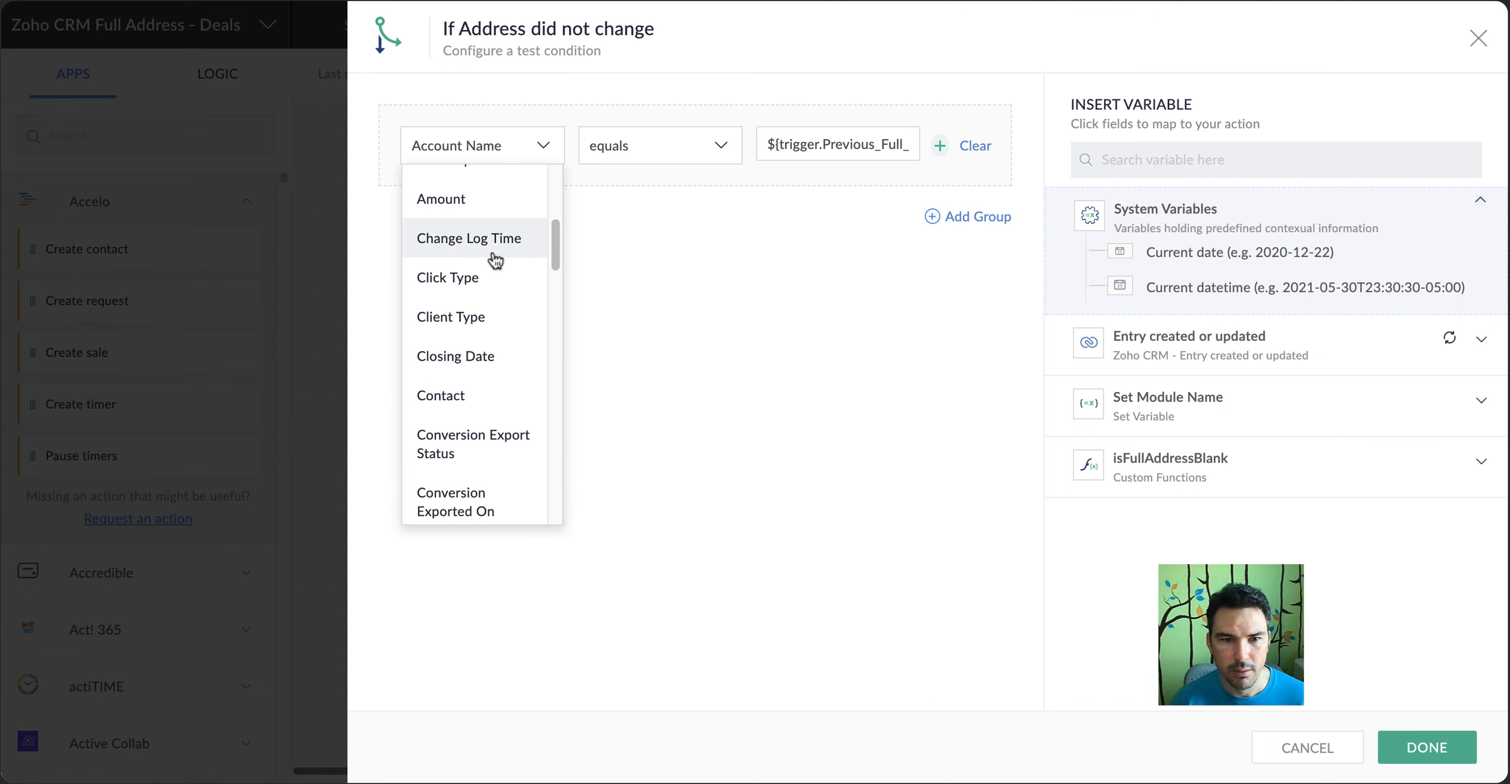
{"action": "scroll", "coordinate": [482, 206], "scroll_direction": "down", "scroll_amount": 8}
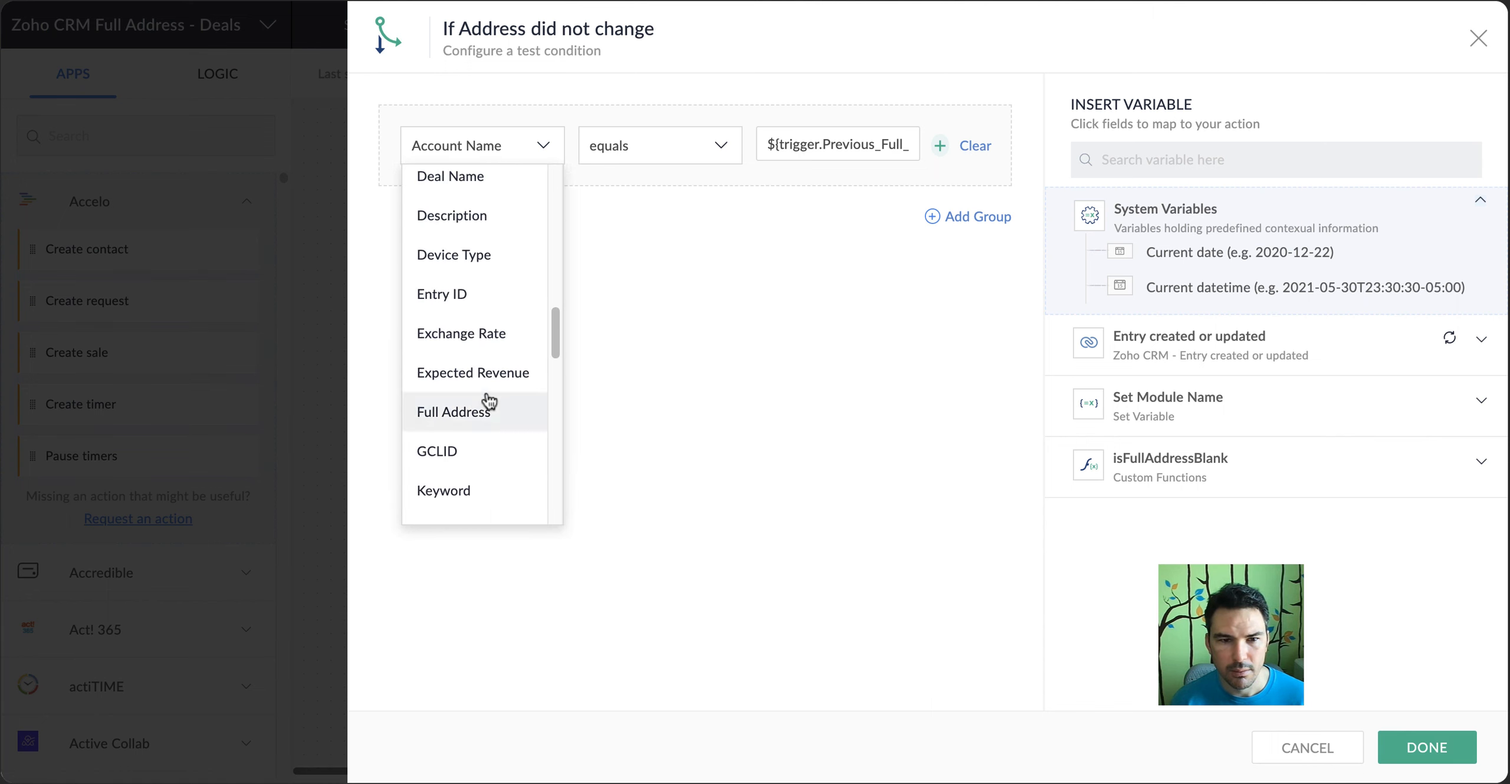
{"action": "left_click", "coordinate": [489, 403]}
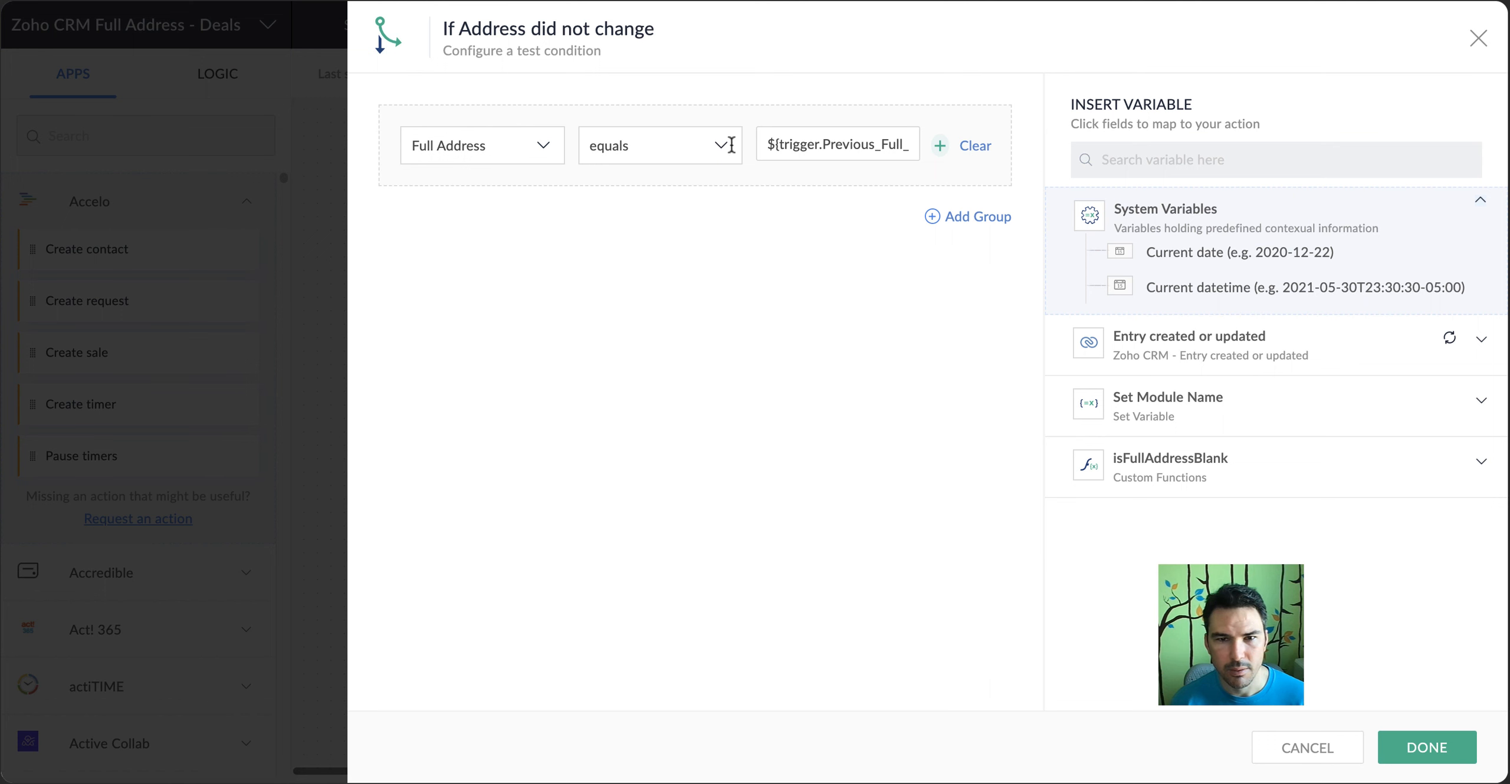
{"action": "left_click", "coordinate": [1429, 749]}
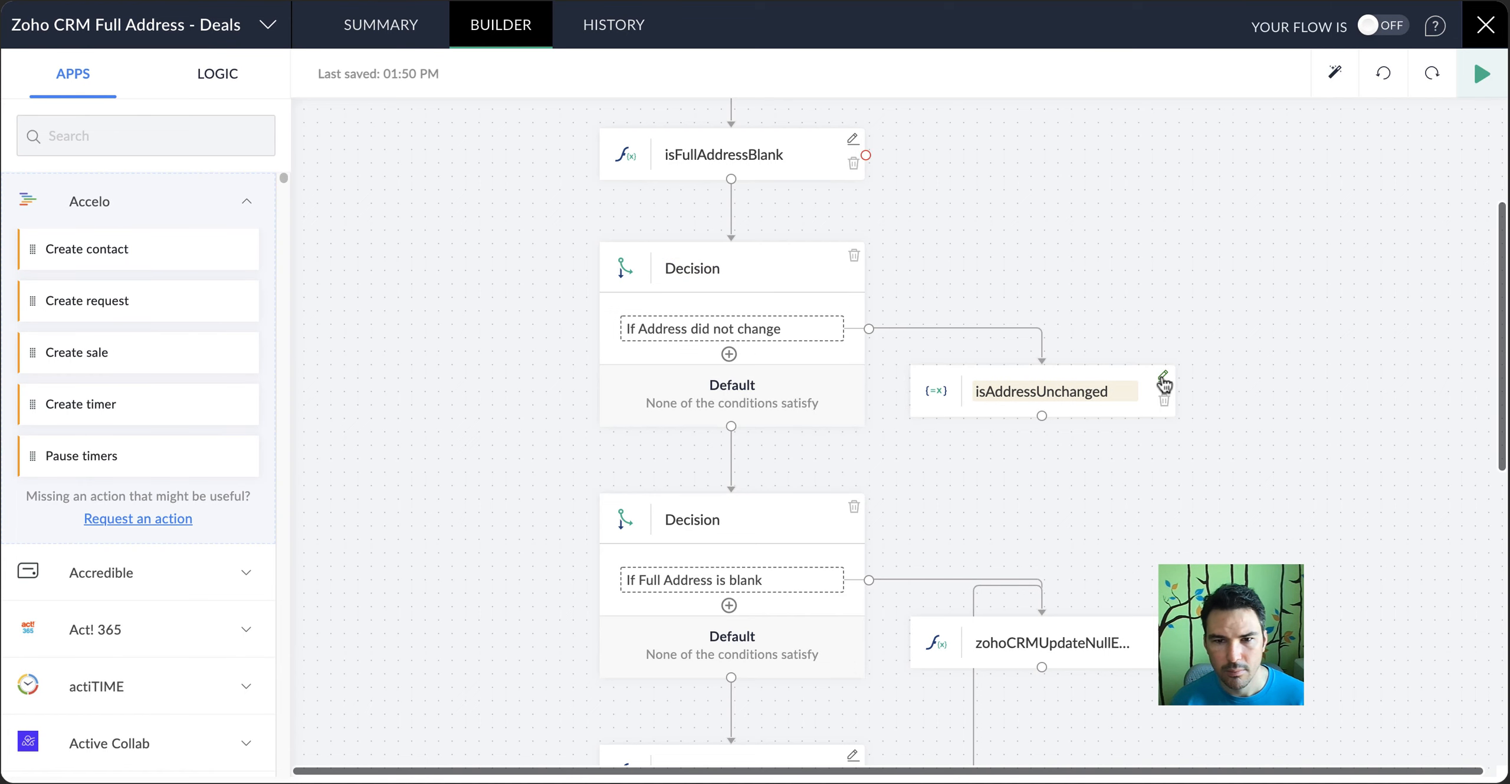
{"action": "left_click", "coordinate": [1164, 385]}
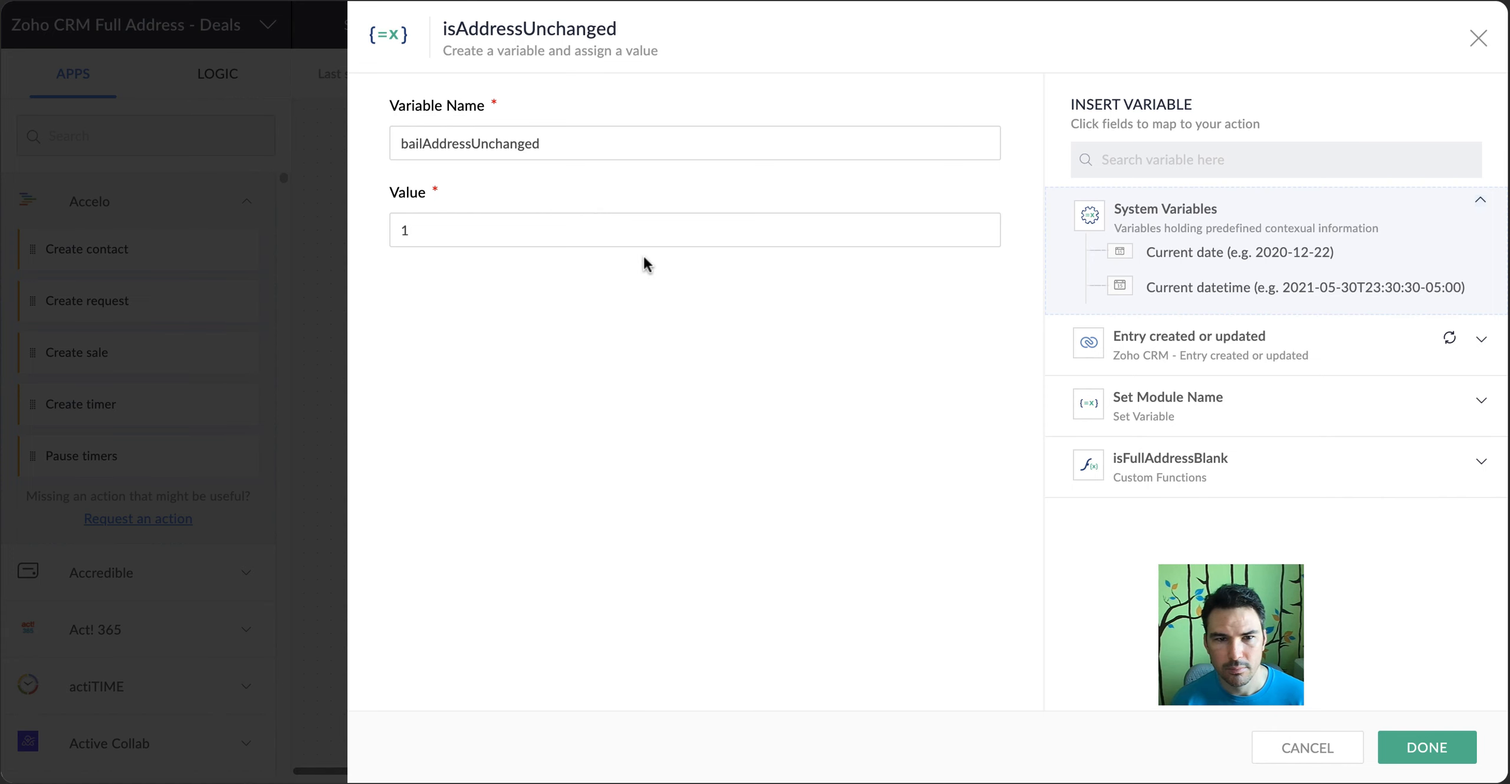
{"action": "left_click", "coordinate": [1308, 747]}
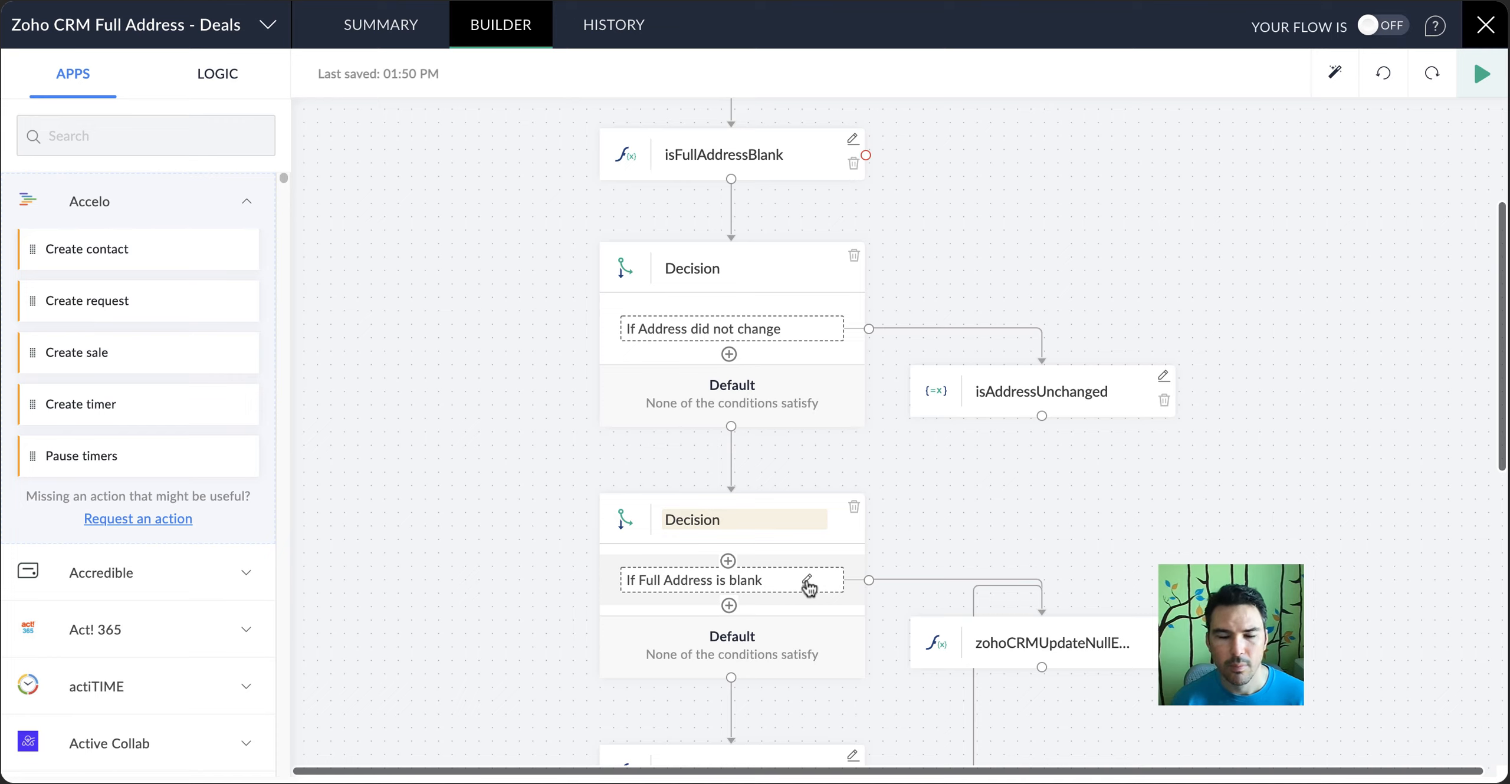
Reselect isFullAddressBlank as the compared variable in the "If Full Address is blank" condition and apply it
{"action": "left_click", "coordinate": [808, 584]}
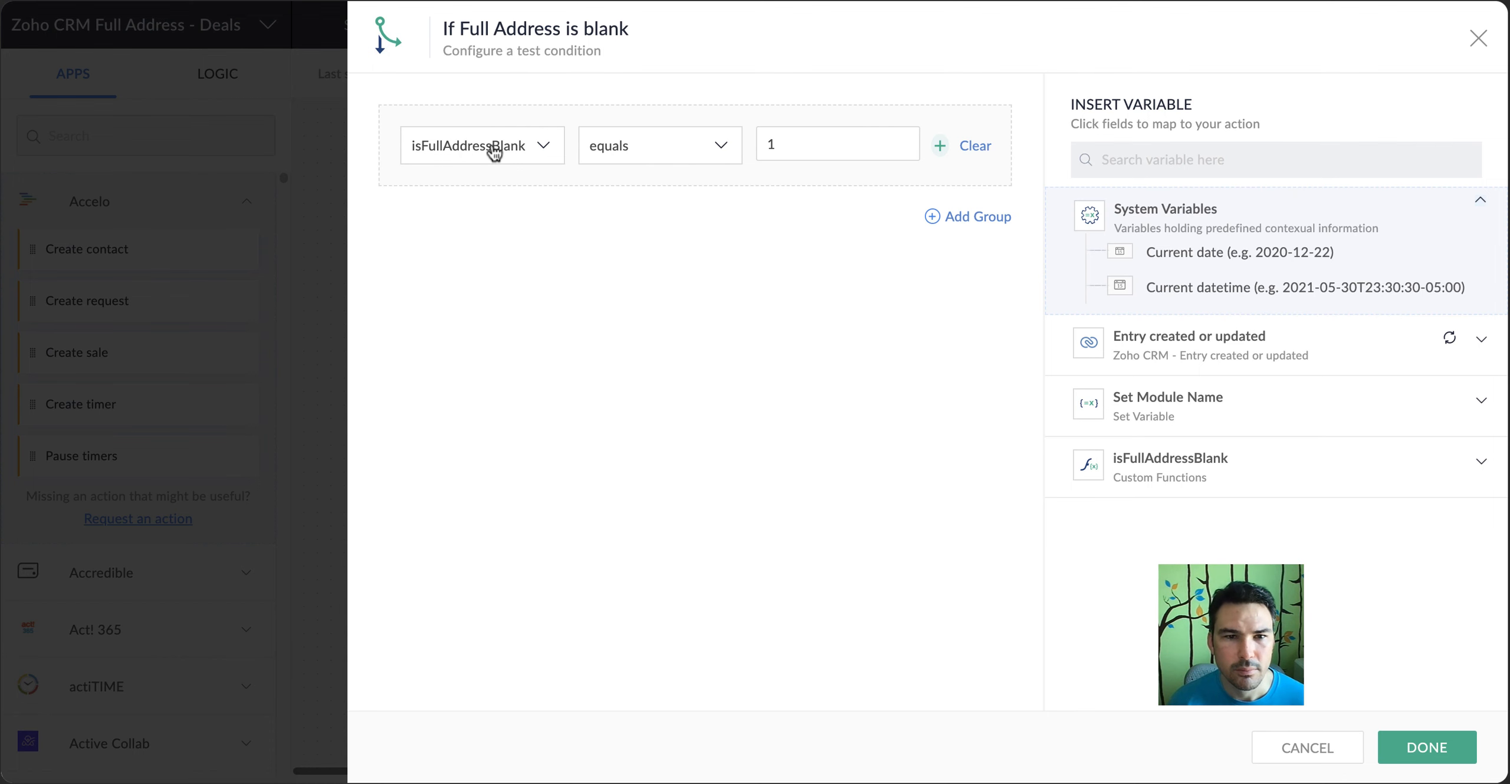
{"action": "left_click", "coordinate": [493, 153]}
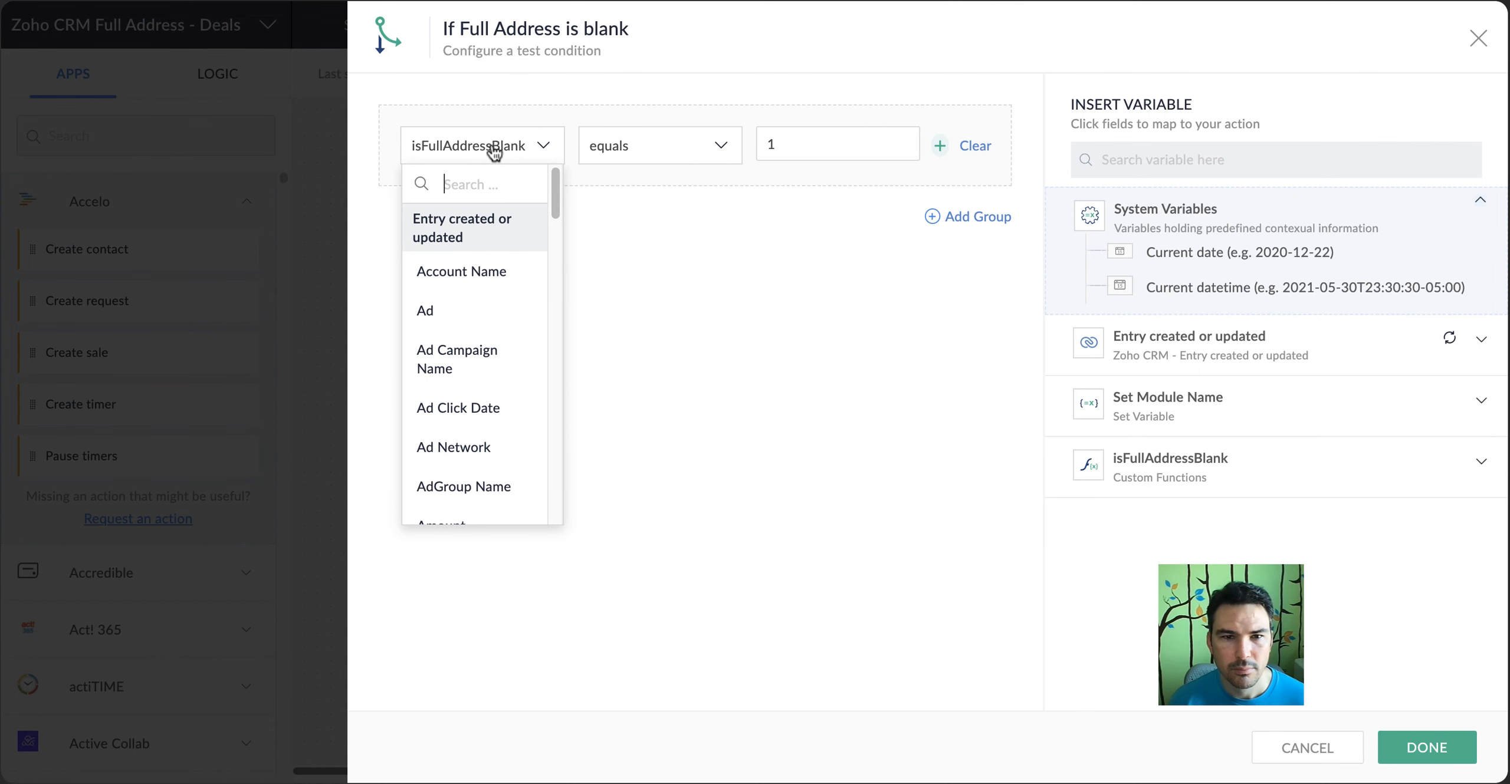
{"action": "left_click", "coordinate": [480, 353]}
{"action": "left_click", "coordinate": [501, 153]}
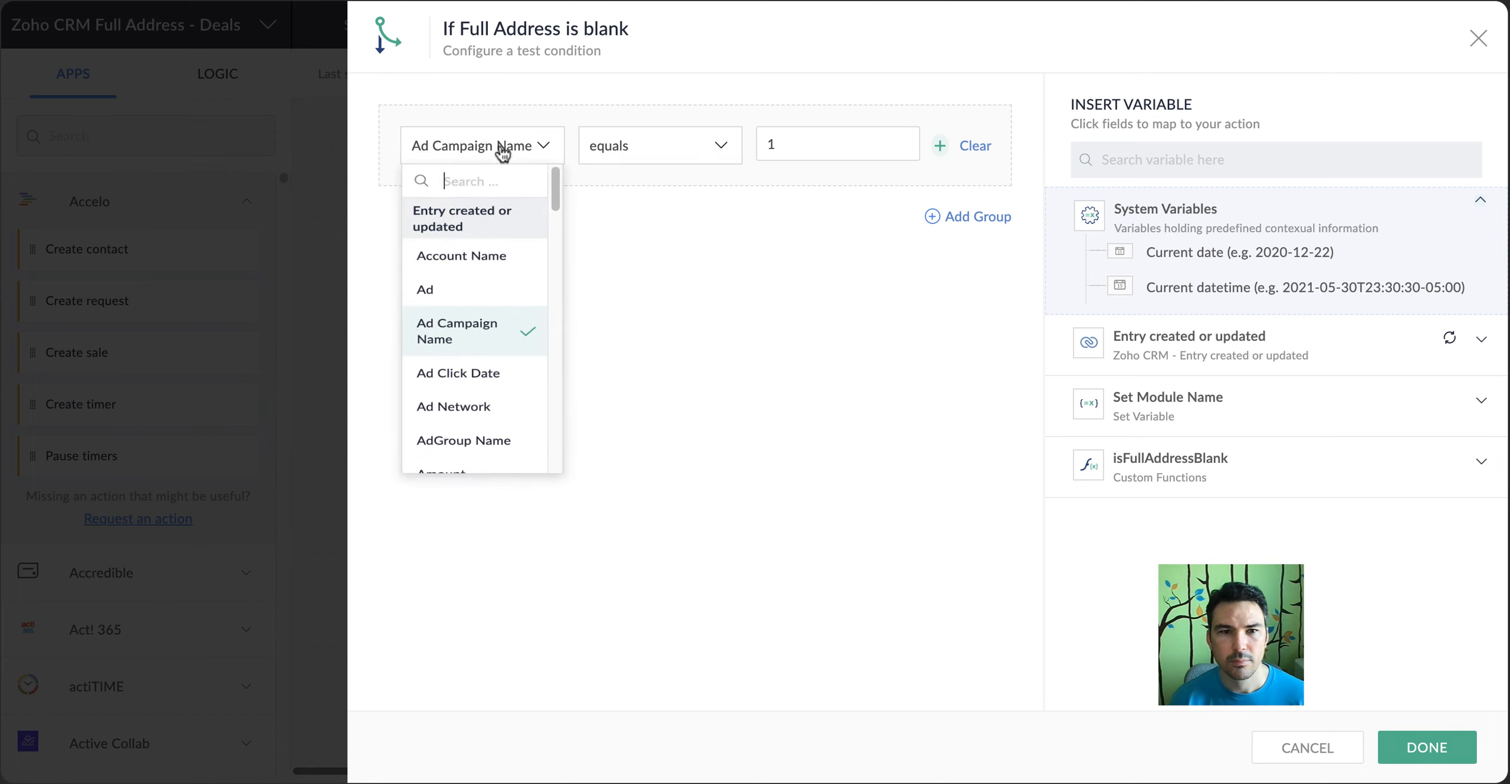
{"action": "type", "text": "is"}
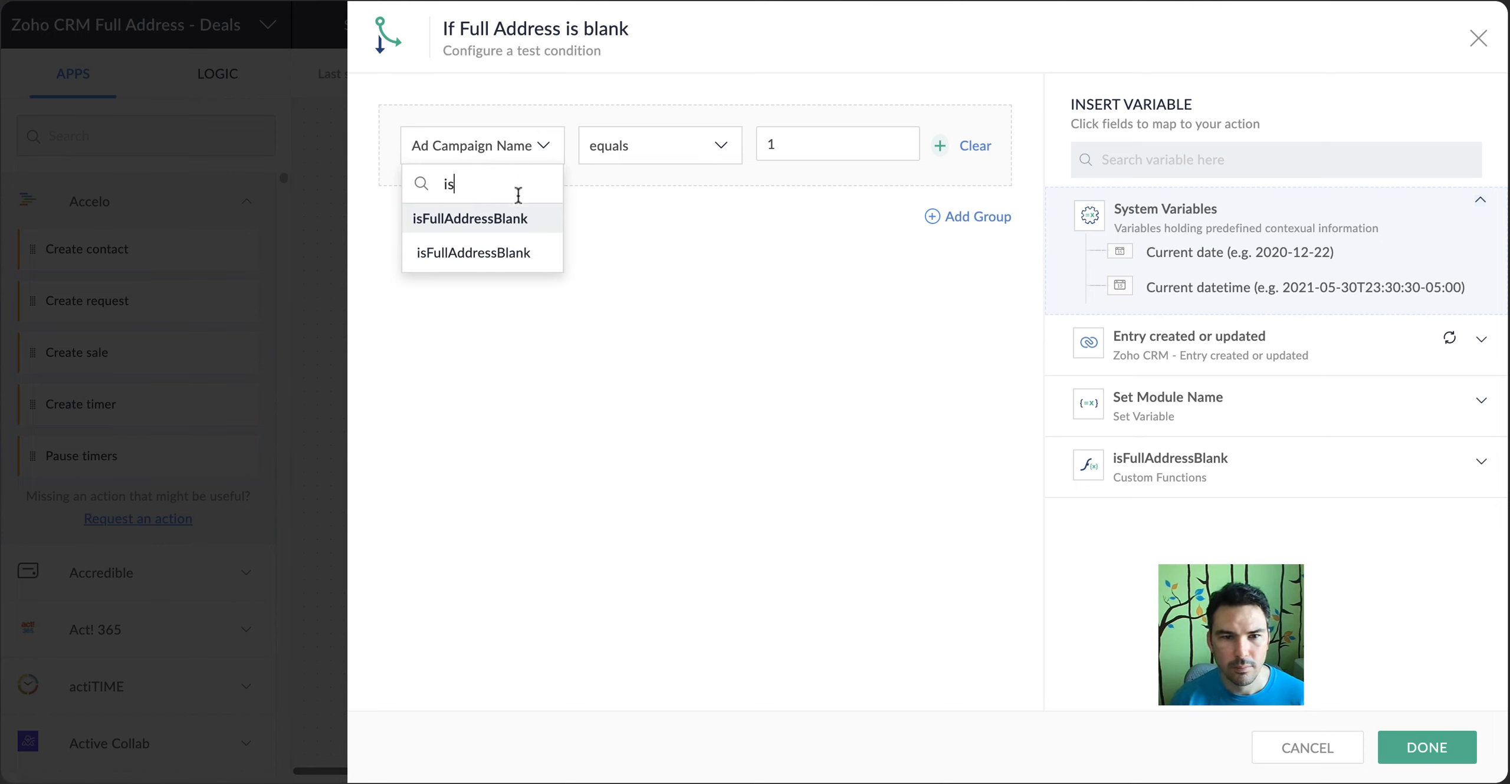
{"action": "left_click", "coordinate": [529, 258]}
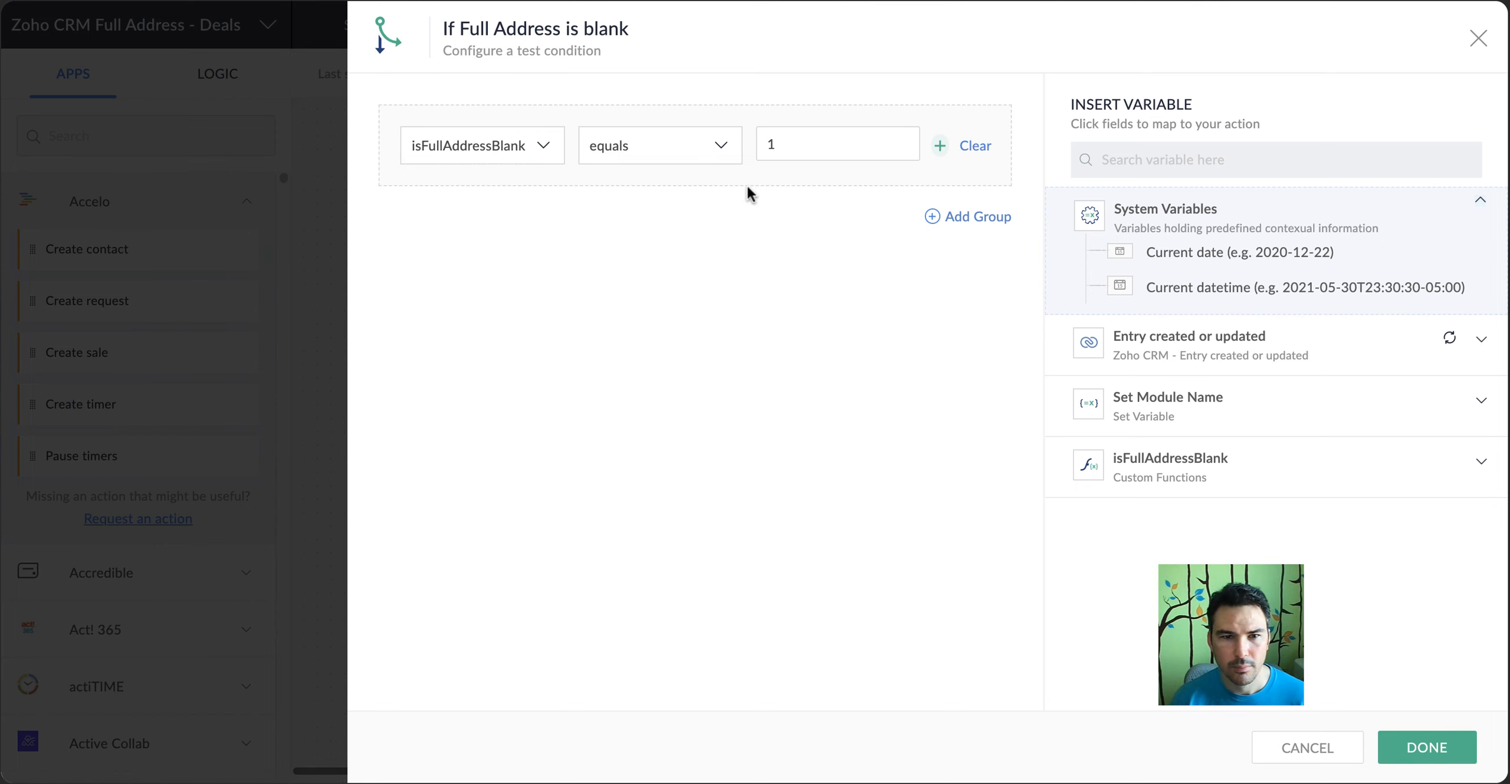
{"action": "left_click", "coordinate": [1376, 746]}
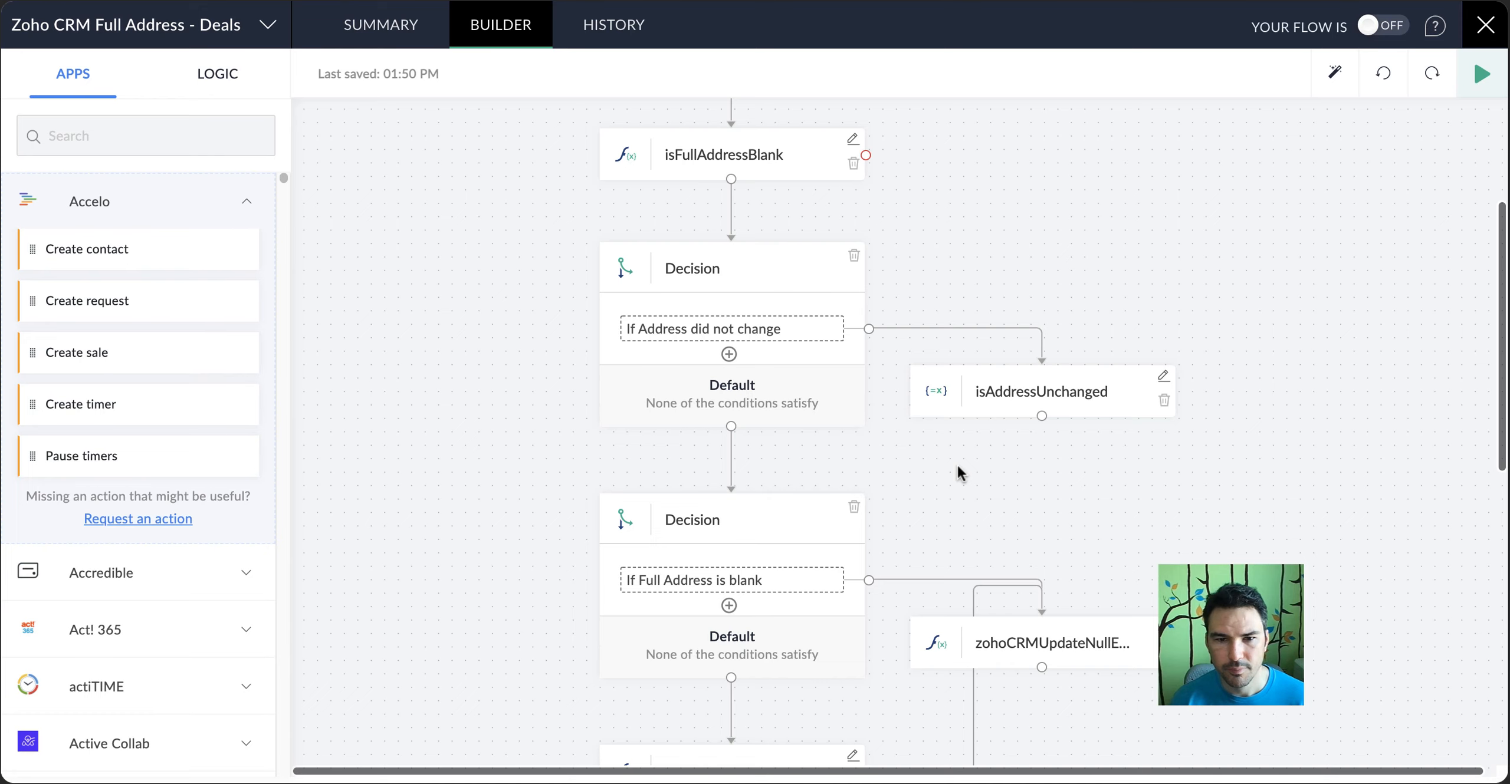
Review the gmapsSingleAddressLookup parameters against the trigger's available fields, and check the isLine1Blank function's toCheck parameter
{"action": "scroll", "coordinate": [1062, 512], "scroll_direction": "down", "scroll_amount": 8}
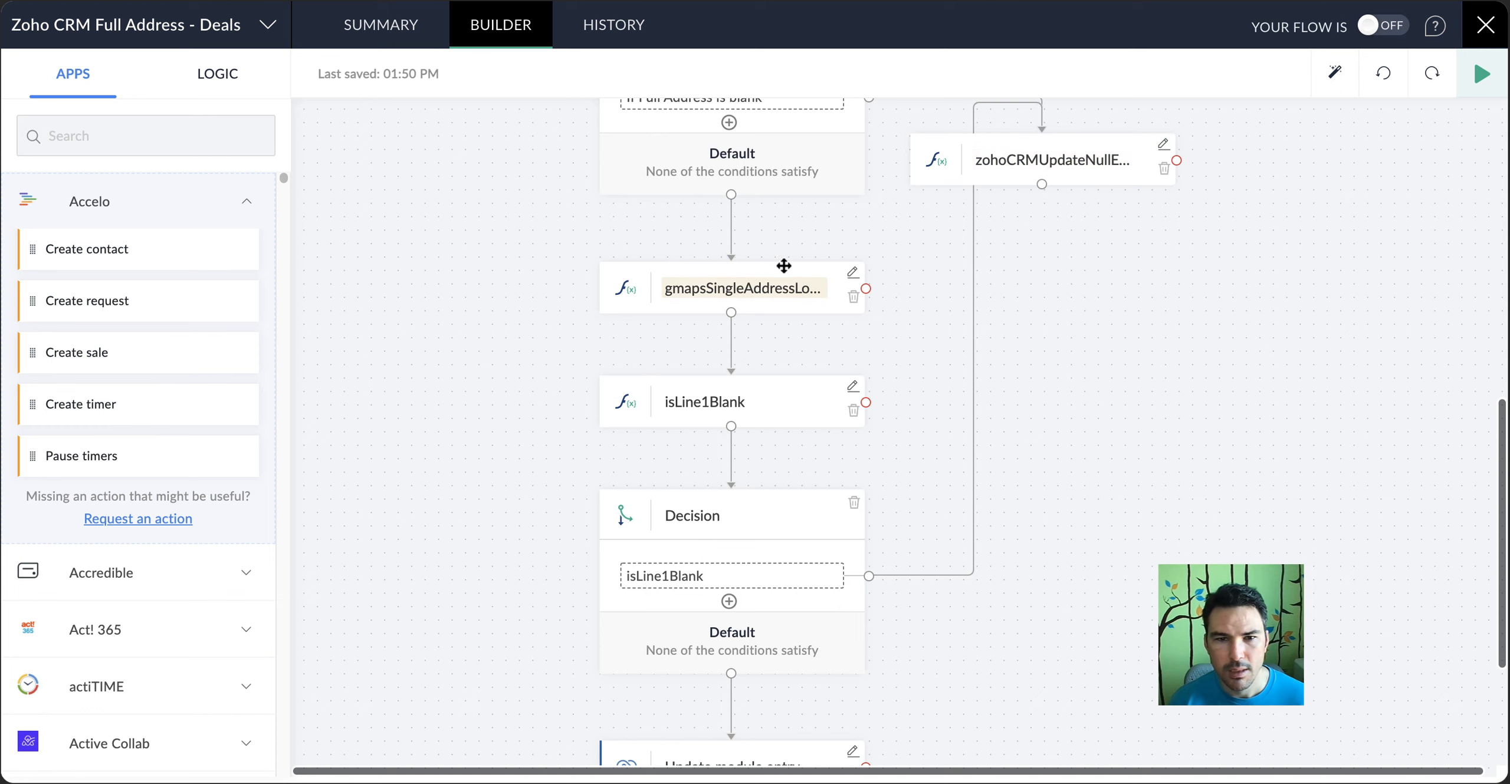
{"action": "left_click", "coordinate": [854, 275]}
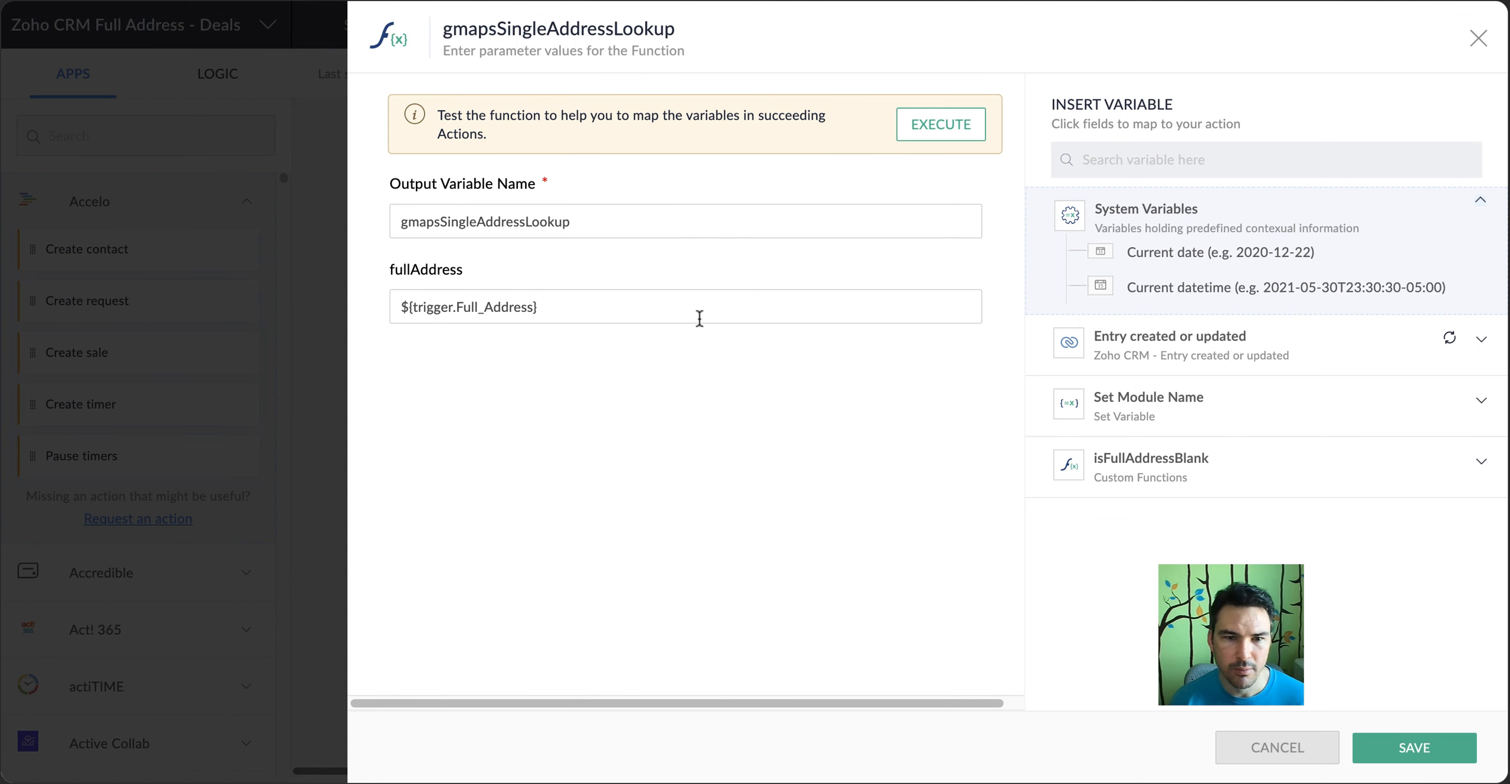
{"action": "left_click", "coordinate": [1277, 760]}
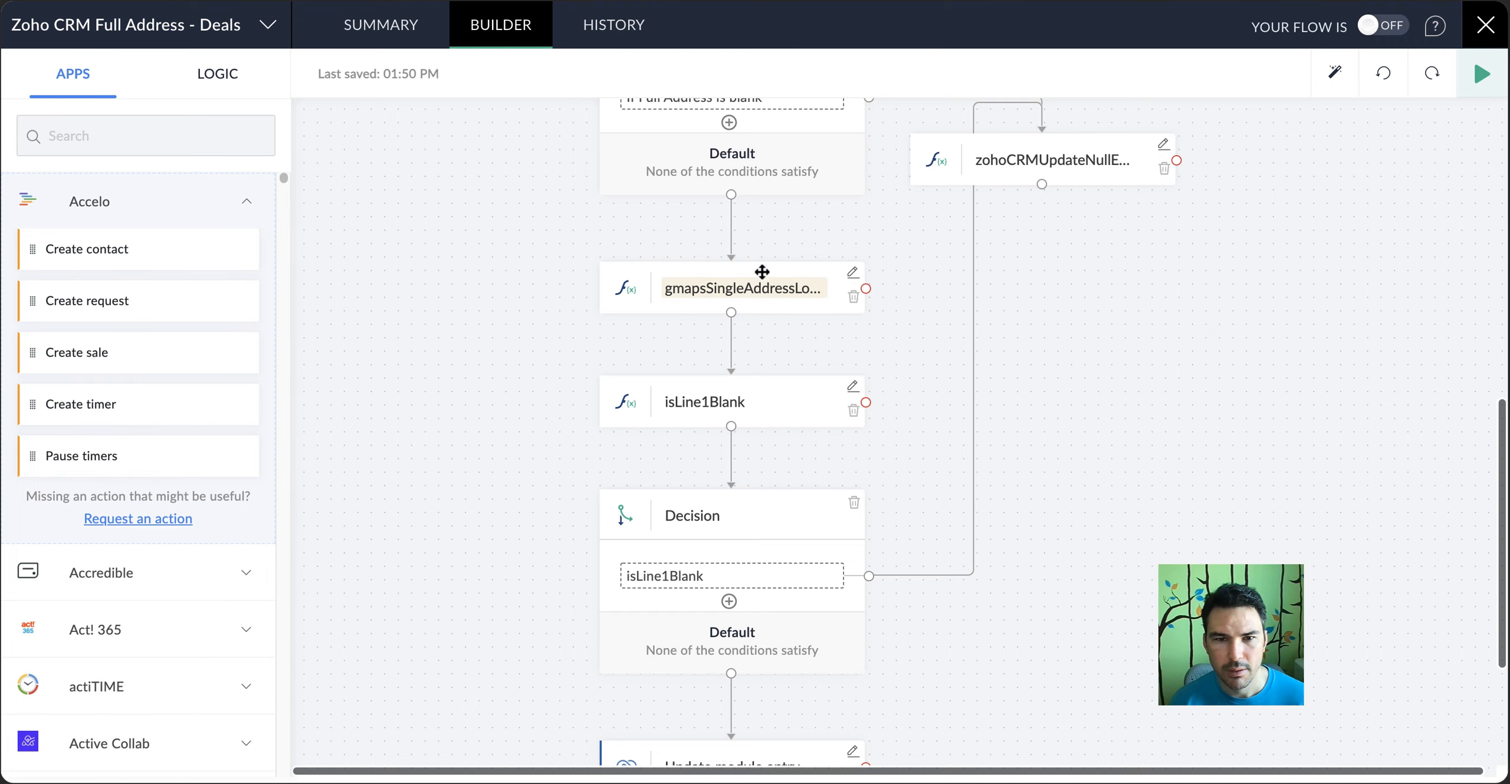
{"action": "left_click", "coordinate": [649, 266]}
{"action": "left_click", "coordinate": [1165, 345]}
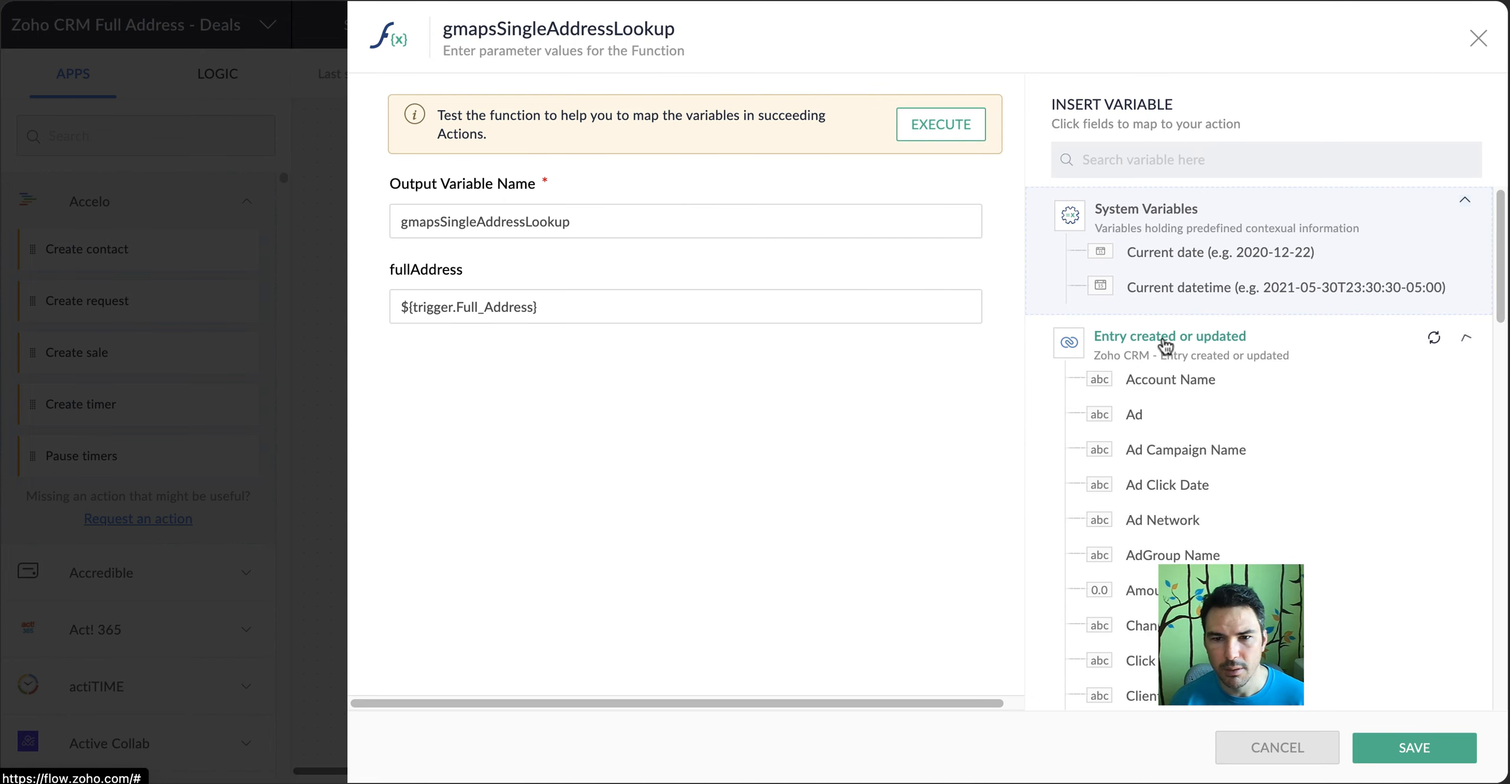
{"action": "scroll", "coordinate": [1247, 441], "scroll_direction": "down", "scroll_amount": 10}
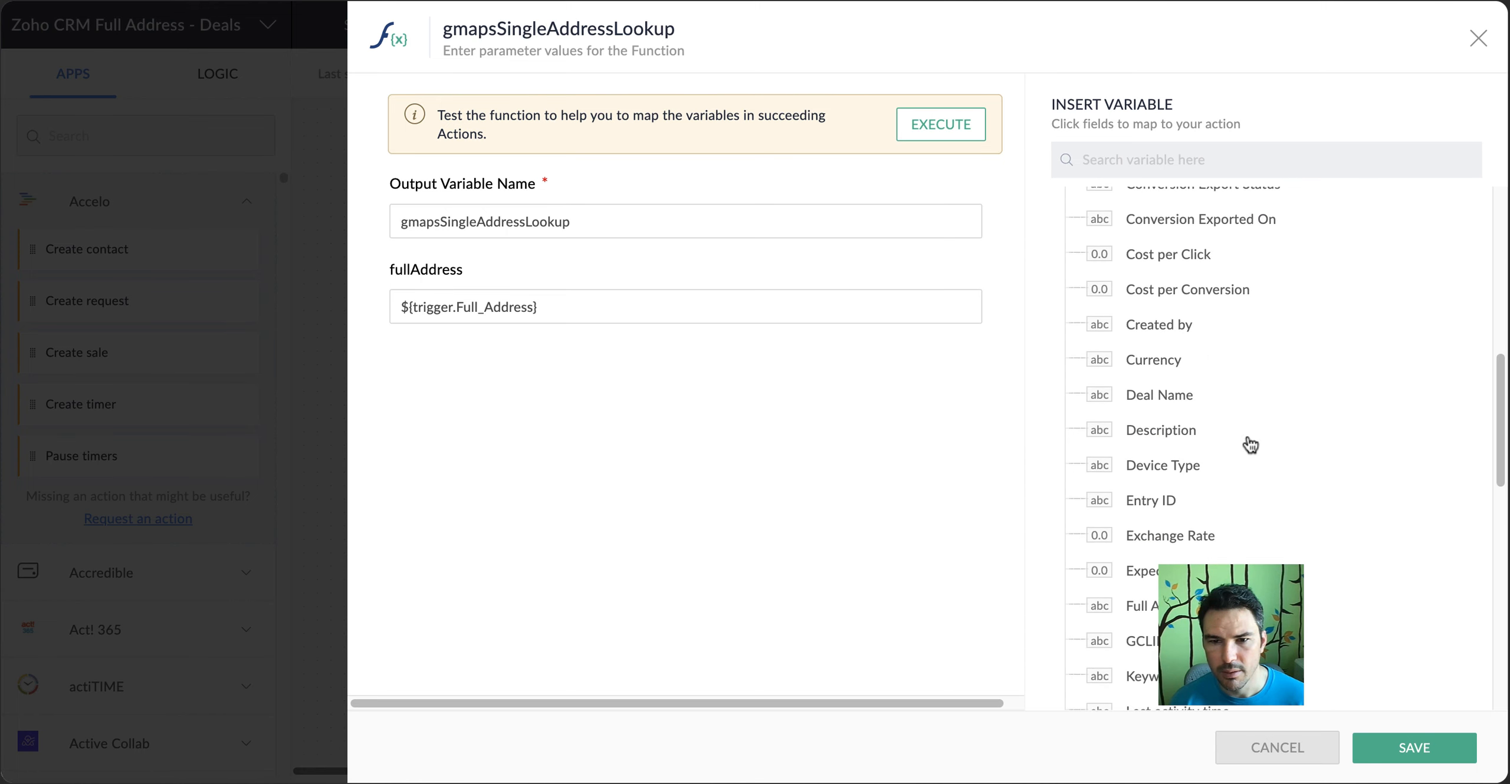
{"action": "scroll", "coordinate": [1249, 445], "scroll_direction": "down", "scroll_amount": 2}
{"action": "left_click", "coordinate": [1289, 748]}
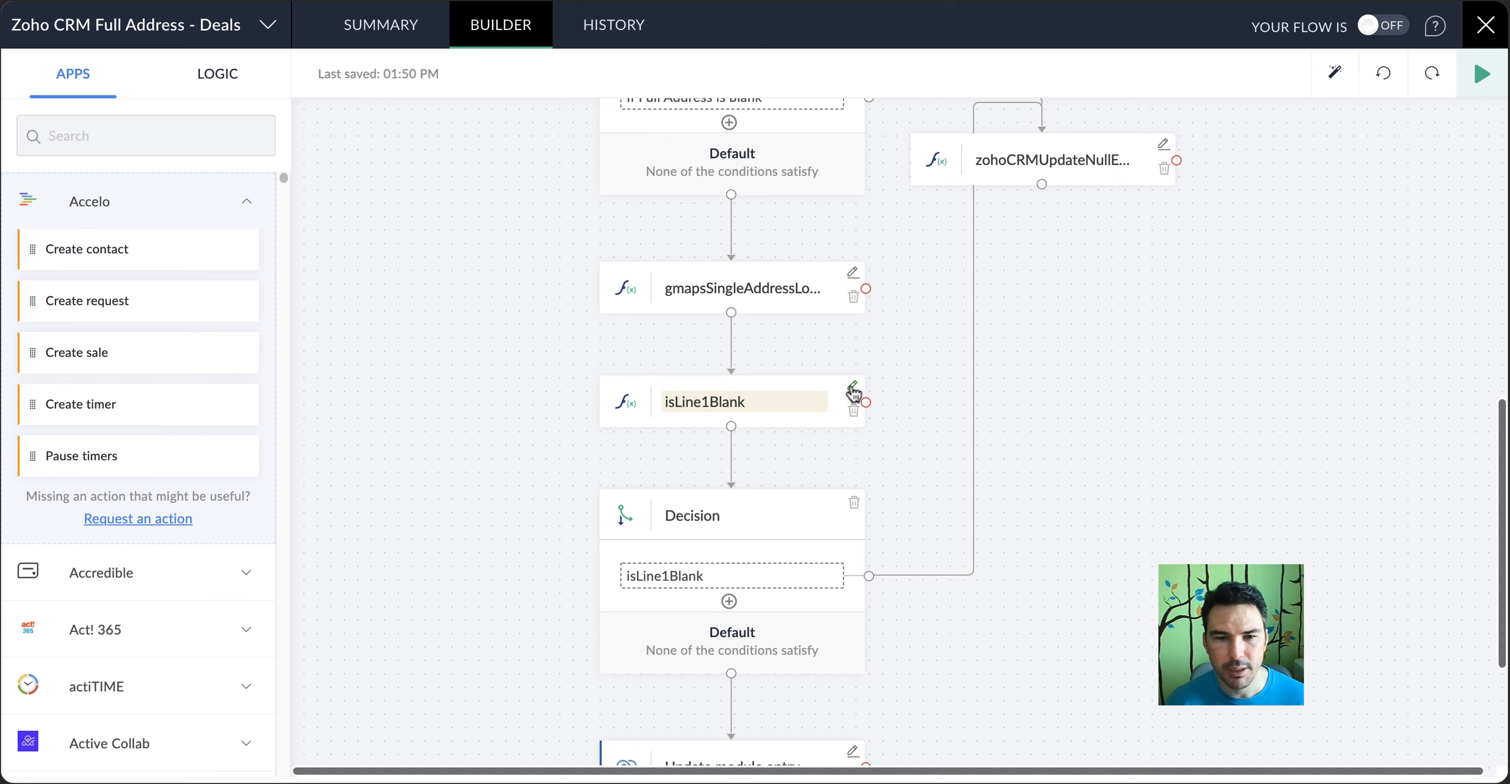
{"action": "left_click", "coordinate": [853, 388]}
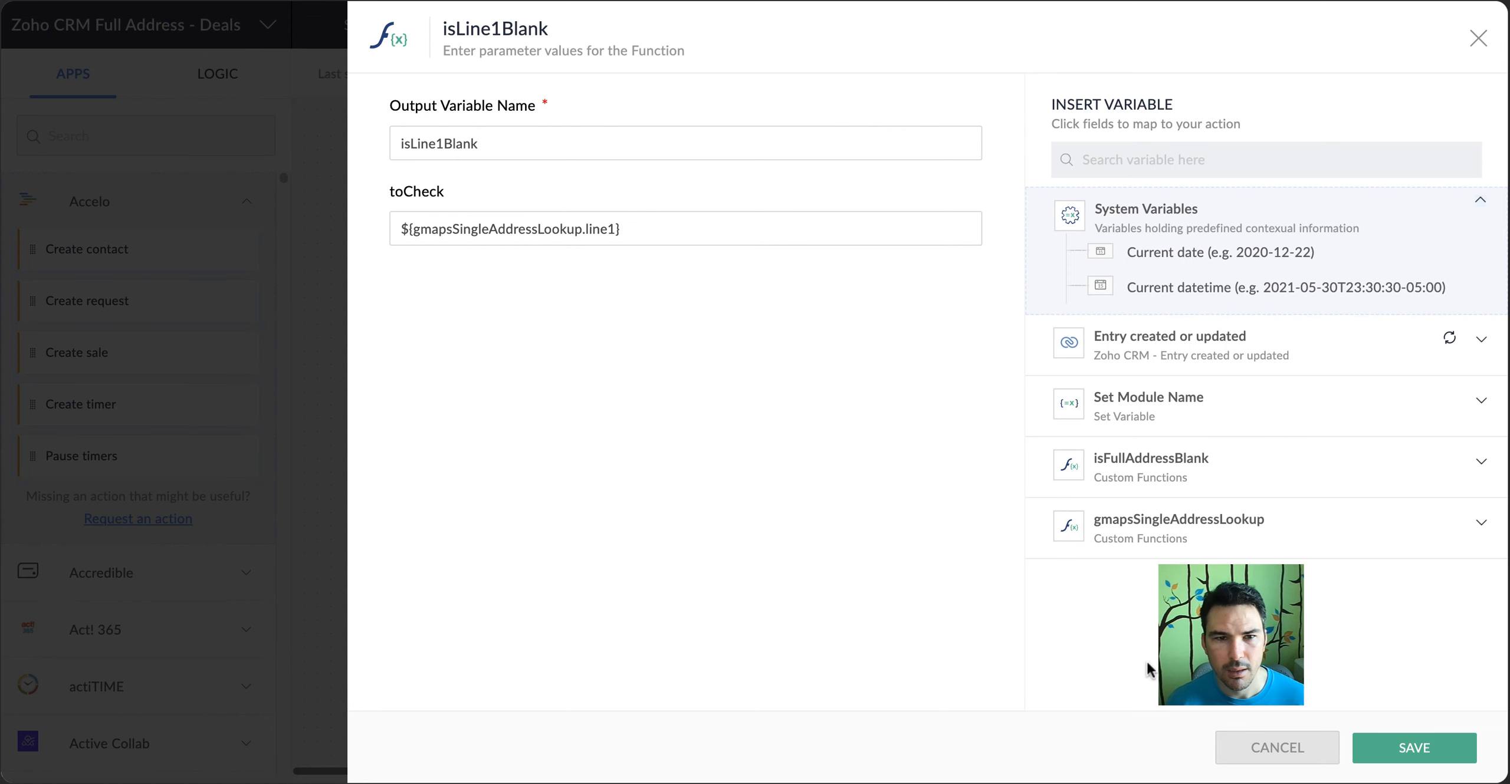
{"action": "left_click", "coordinate": [1292, 760]}
Reselect isLine1Blank as the compared variable in the isLine1Blank decision condition and apply it
{"action": "scroll", "coordinate": [891, 466], "scroll_direction": "down", "scroll_amount": 3}
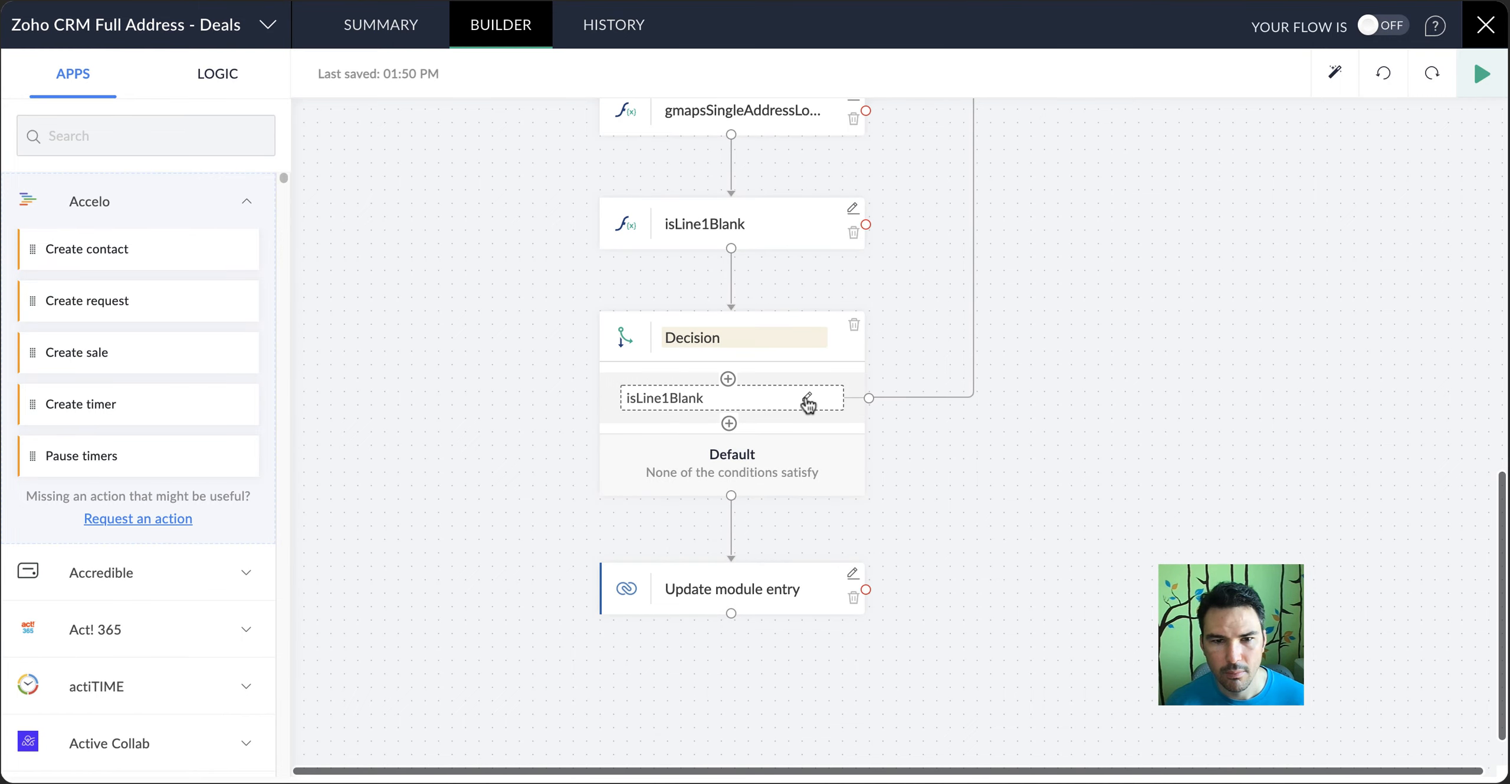
{"action": "left_click", "coordinate": [807, 400]}
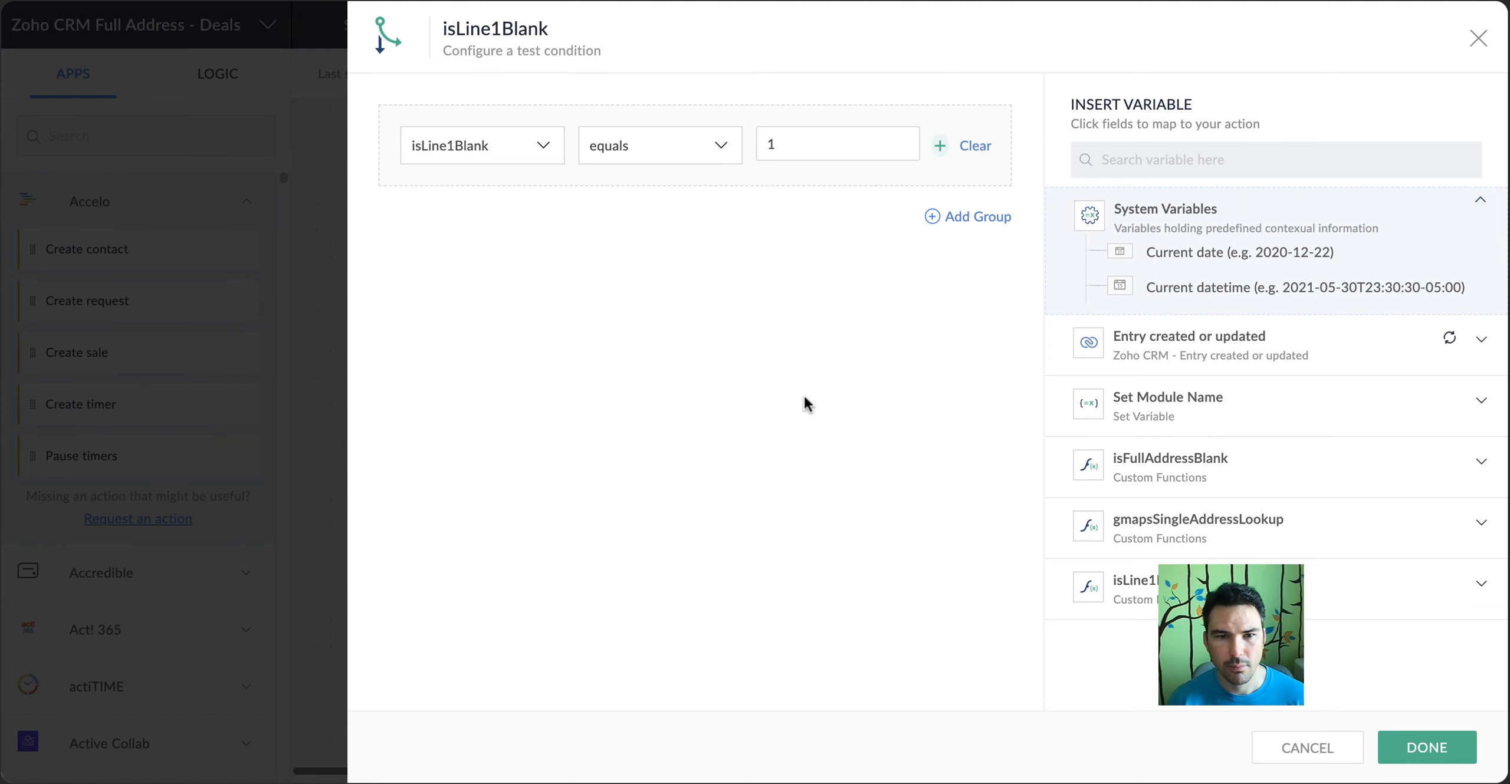
{"action": "left_click", "coordinate": [489, 147]}
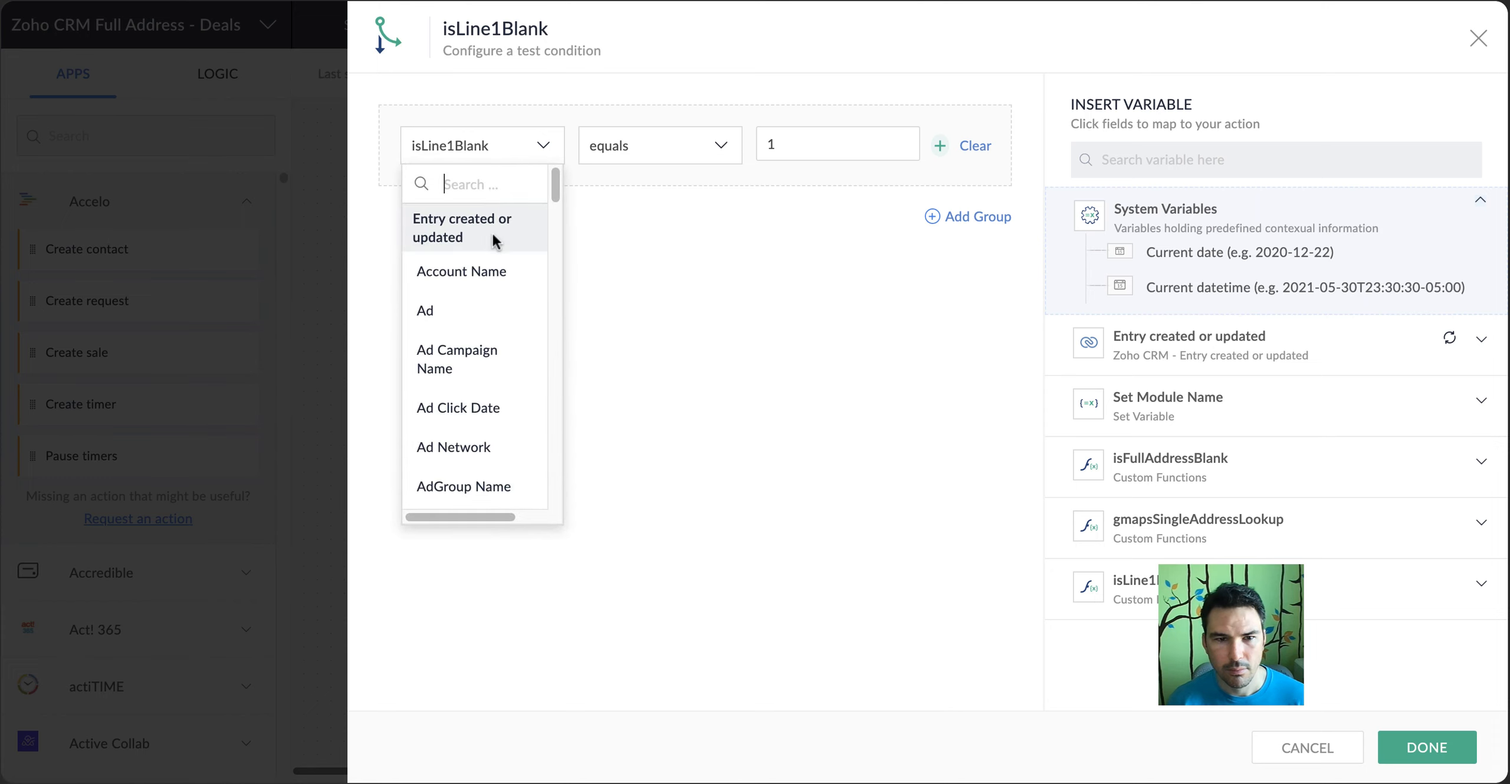
{"action": "left_click", "coordinate": [495, 268]}
{"action": "left_click", "coordinate": [501, 154]}
{"action": "type", "text": "i"}
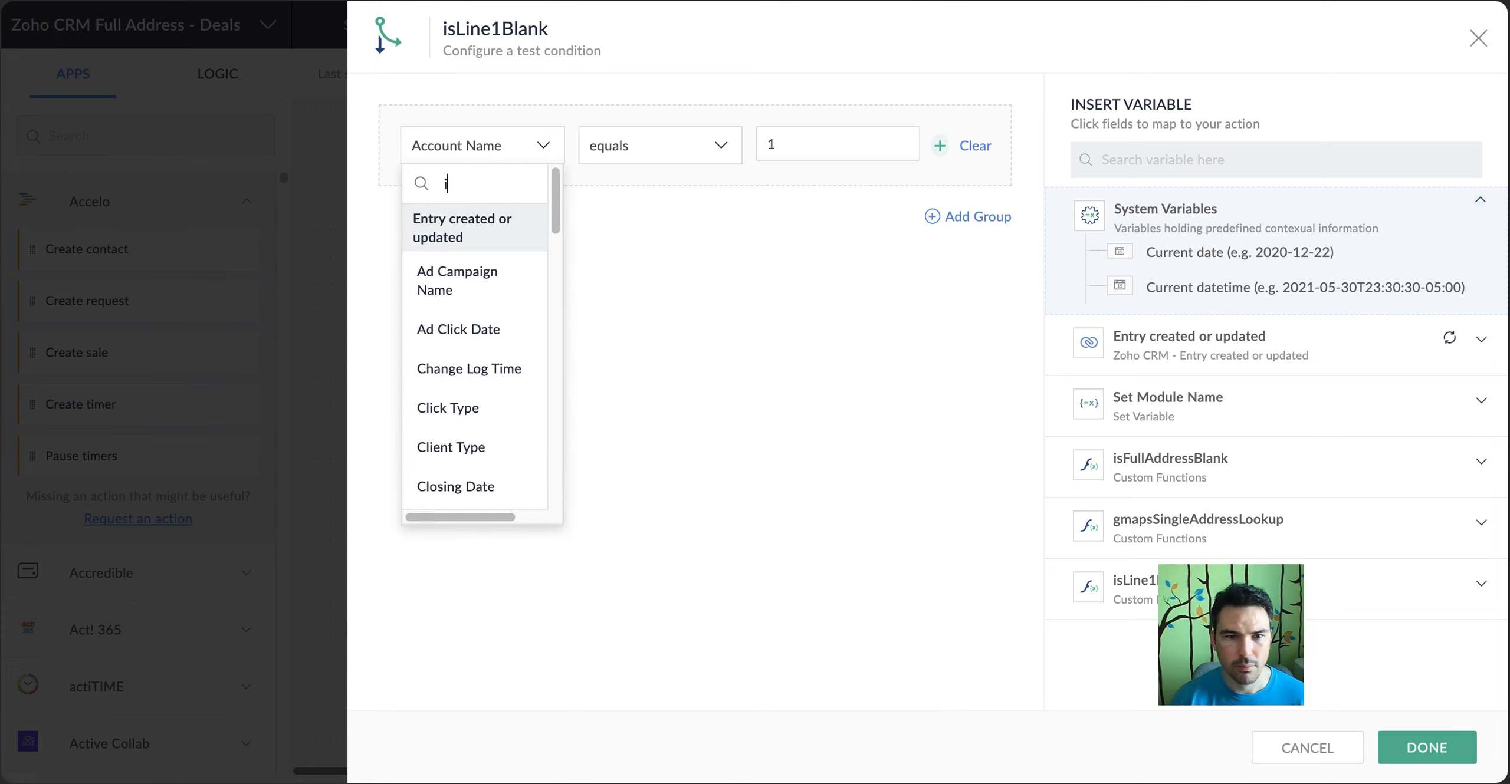
{"action": "type", "text": "sl"}
{"action": "left_click", "coordinate": [505, 251]}
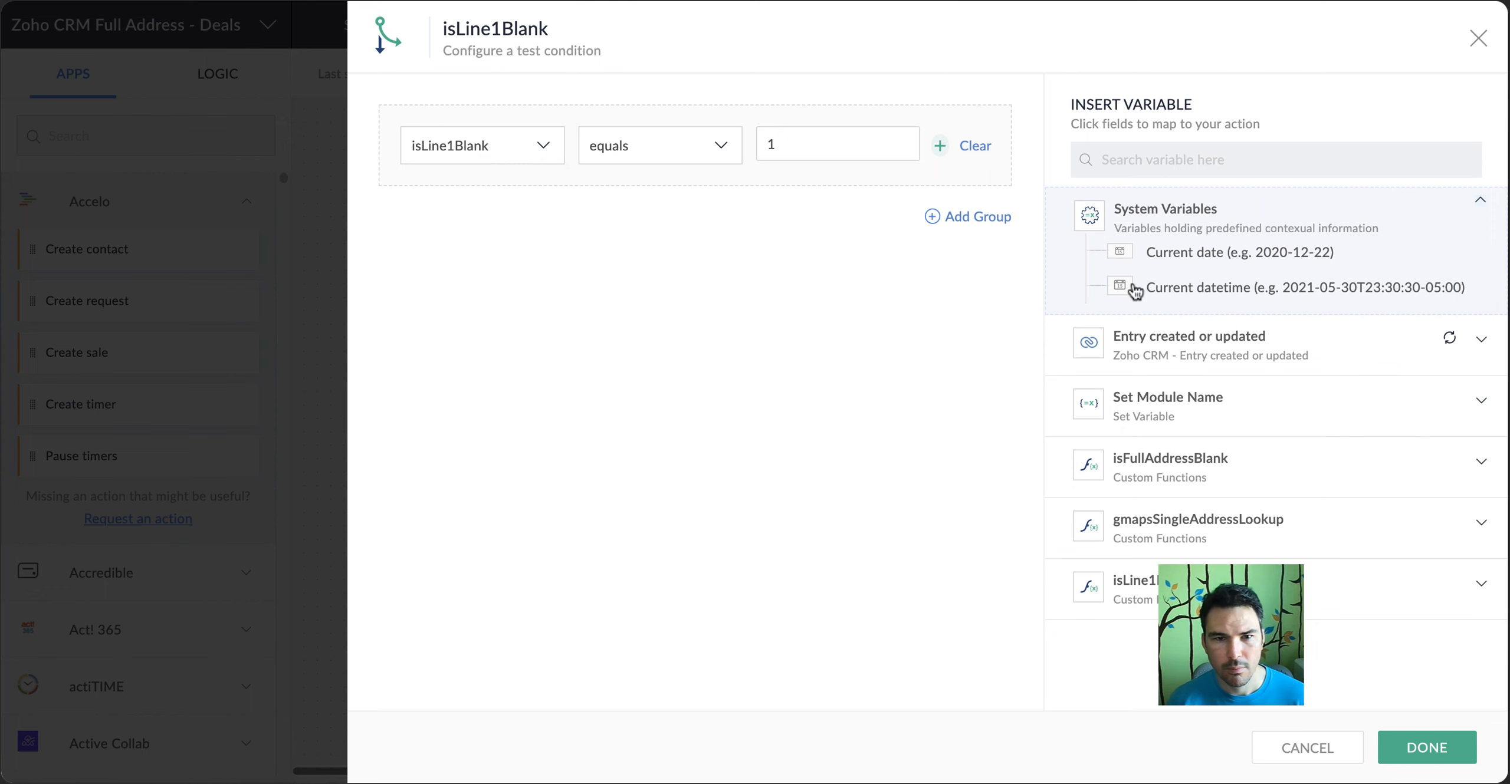
{"action": "left_click", "coordinate": [1427, 748]}
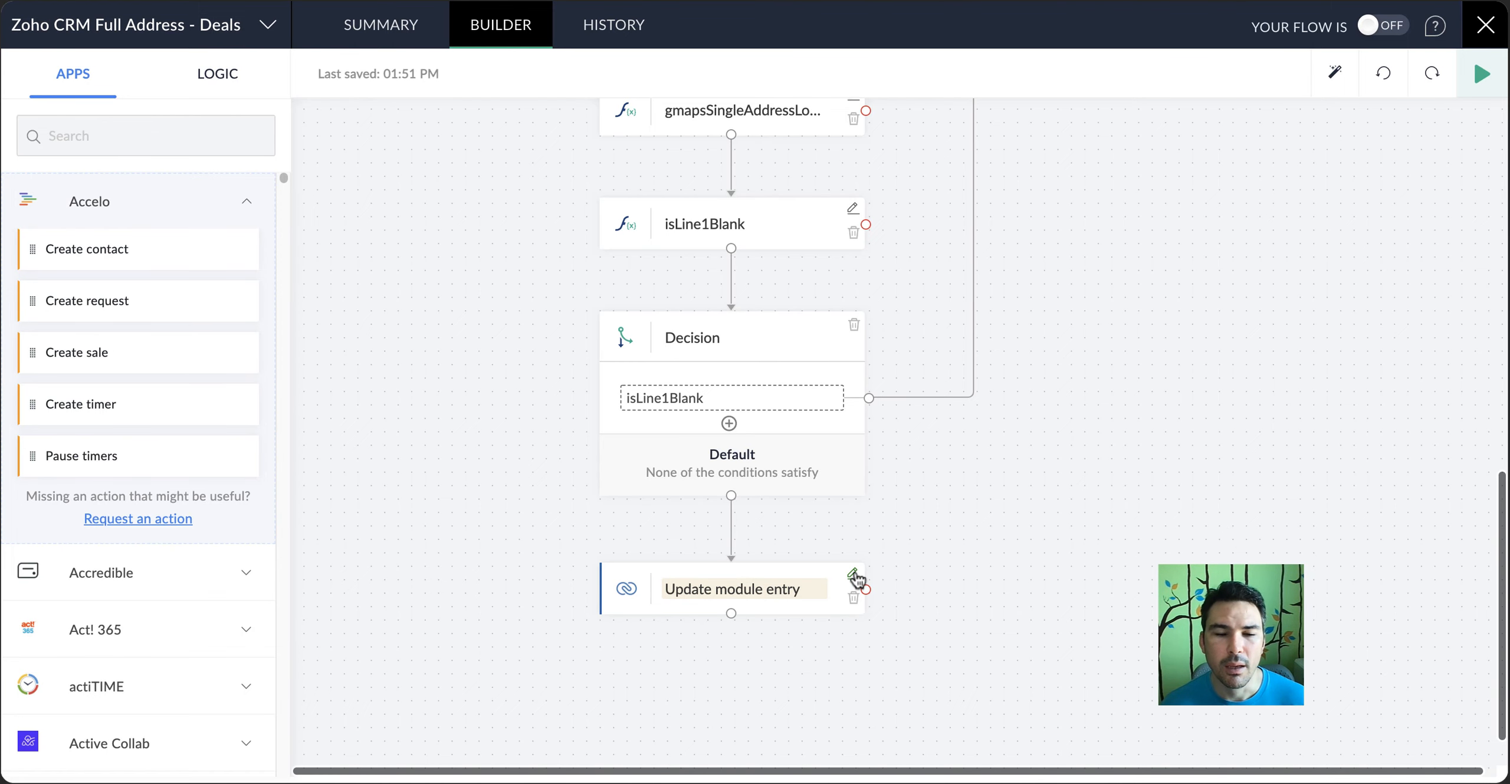
Set the module of the Update module entry action to Deals
{"action": "left_click", "coordinate": [854, 575]}
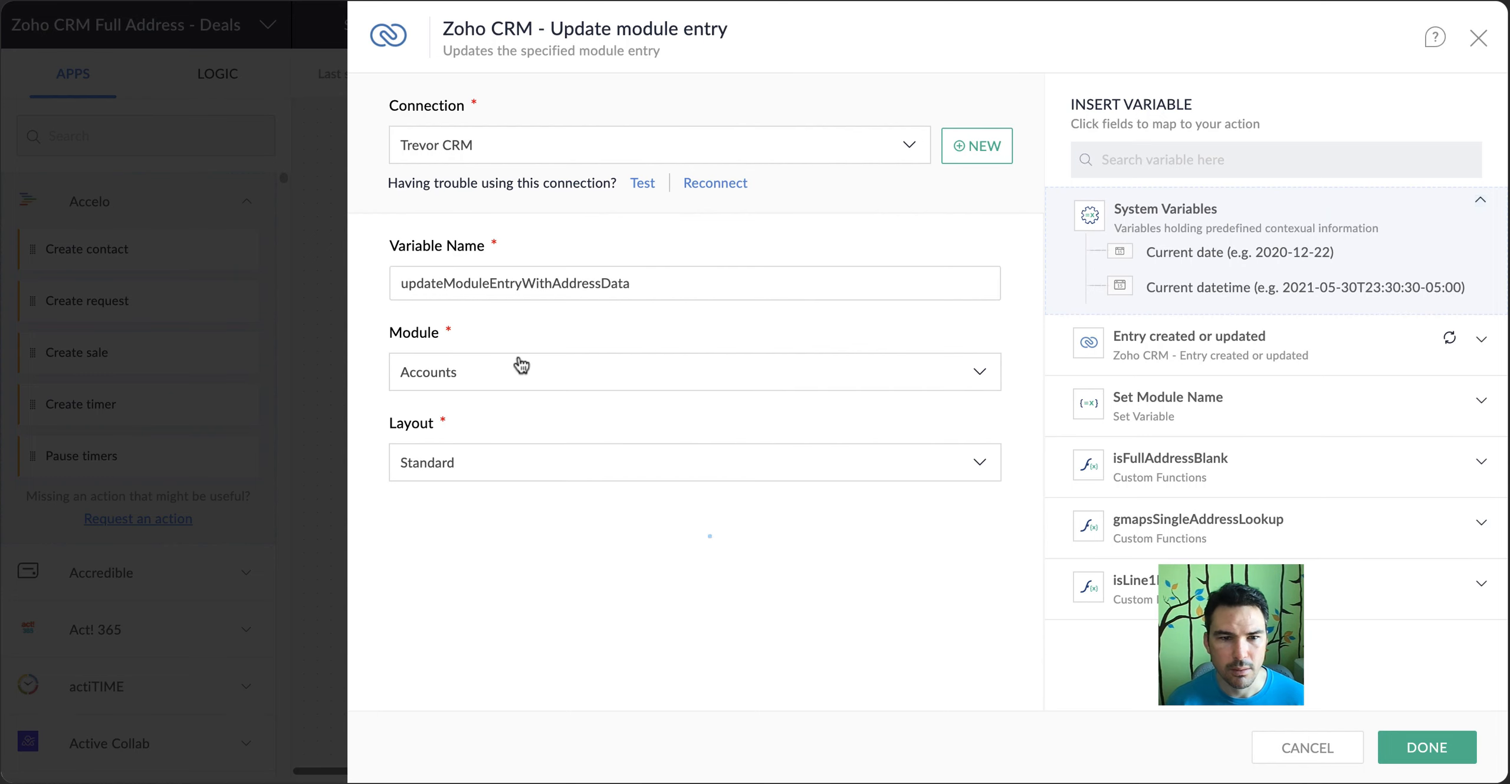
{"action": "left_click", "coordinate": [516, 374]}
{"action": "left_click", "coordinate": [487, 569]}
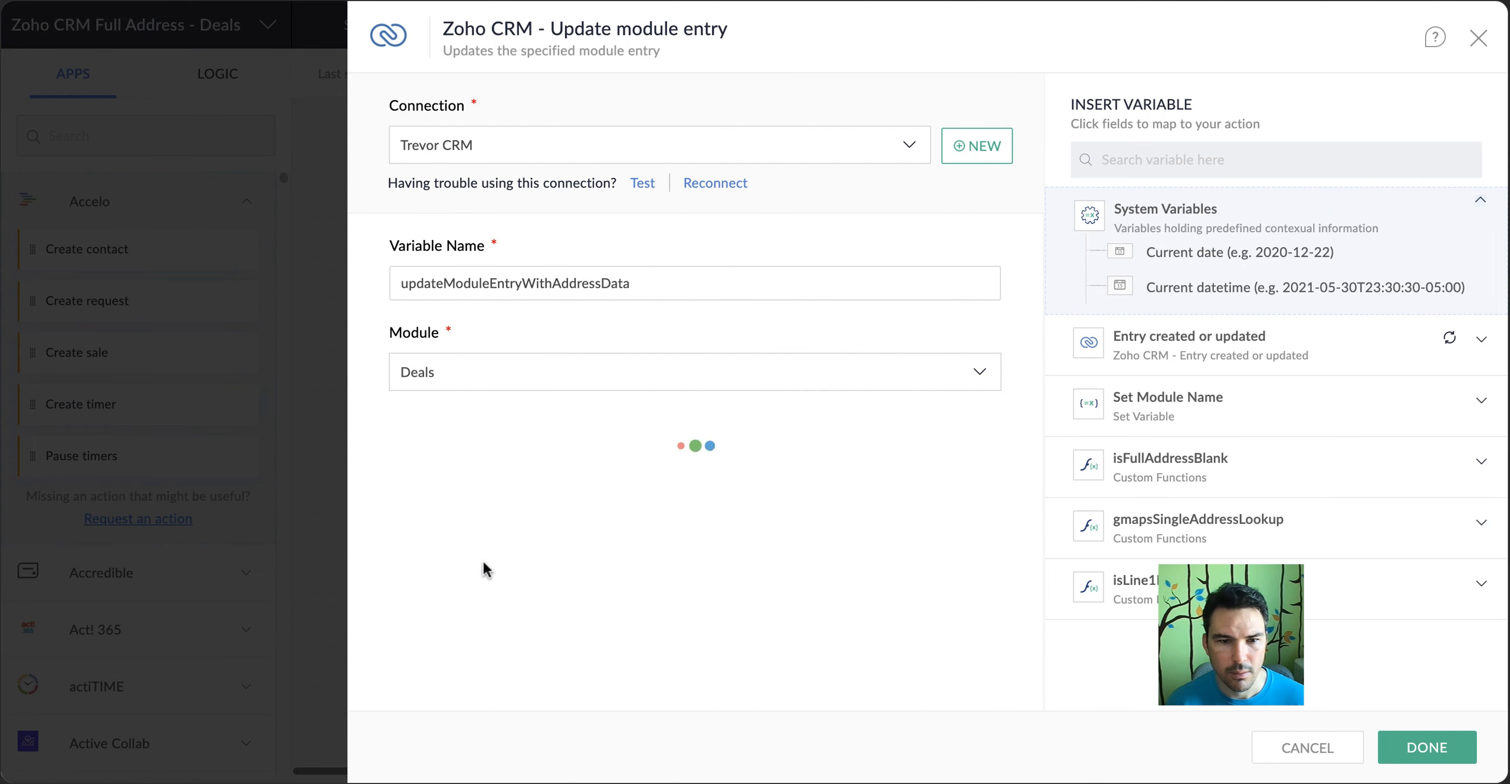
Check the Full Address, Latitude, Previous Full Address and Longitude mappings in the Update module entry action, and apply the changes
{"action": "scroll", "coordinate": [543, 457], "scroll_direction": "down", "scroll_amount": 5}
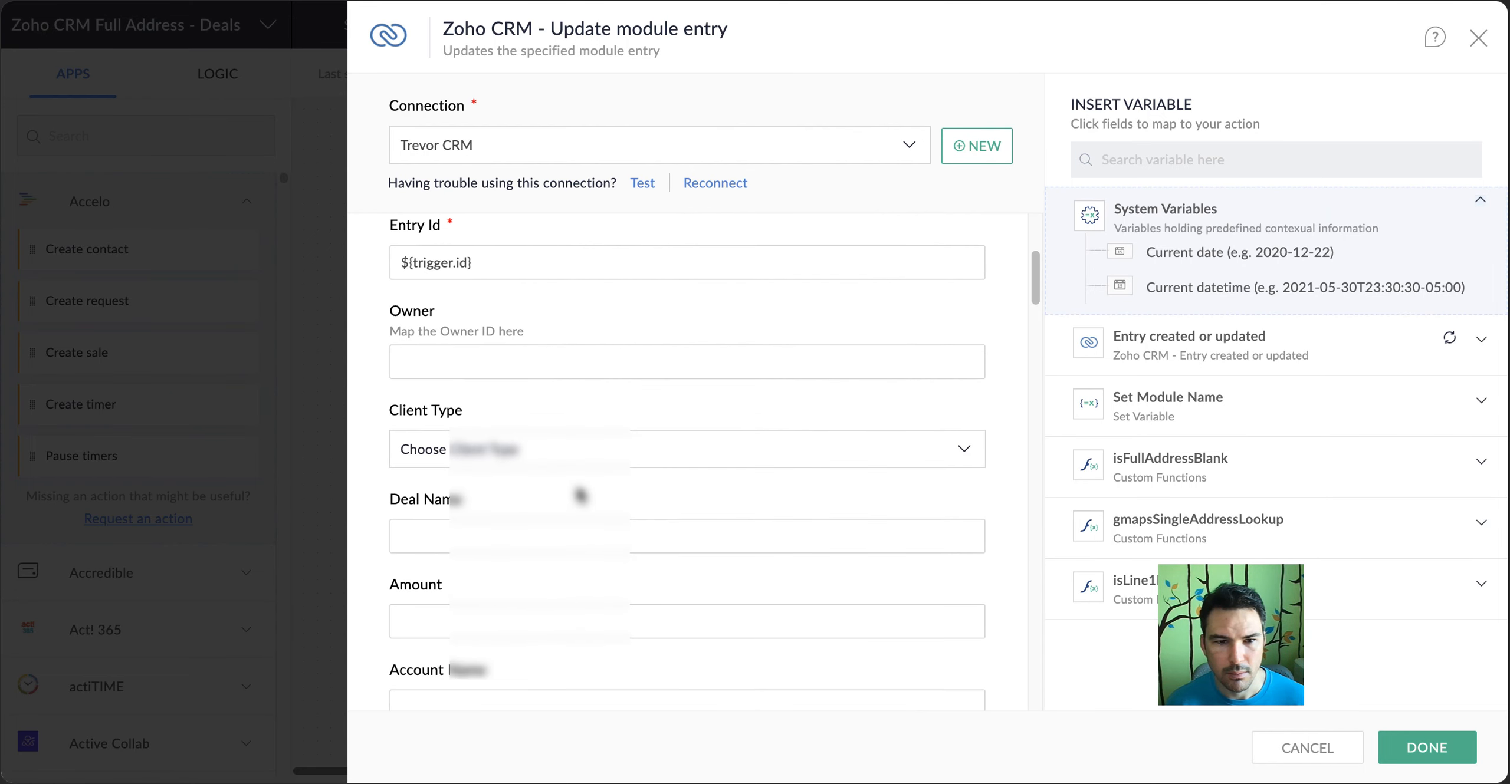
{"action": "scroll", "coordinate": [544, 458], "scroll_direction": "down", "scroll_amount": 7}
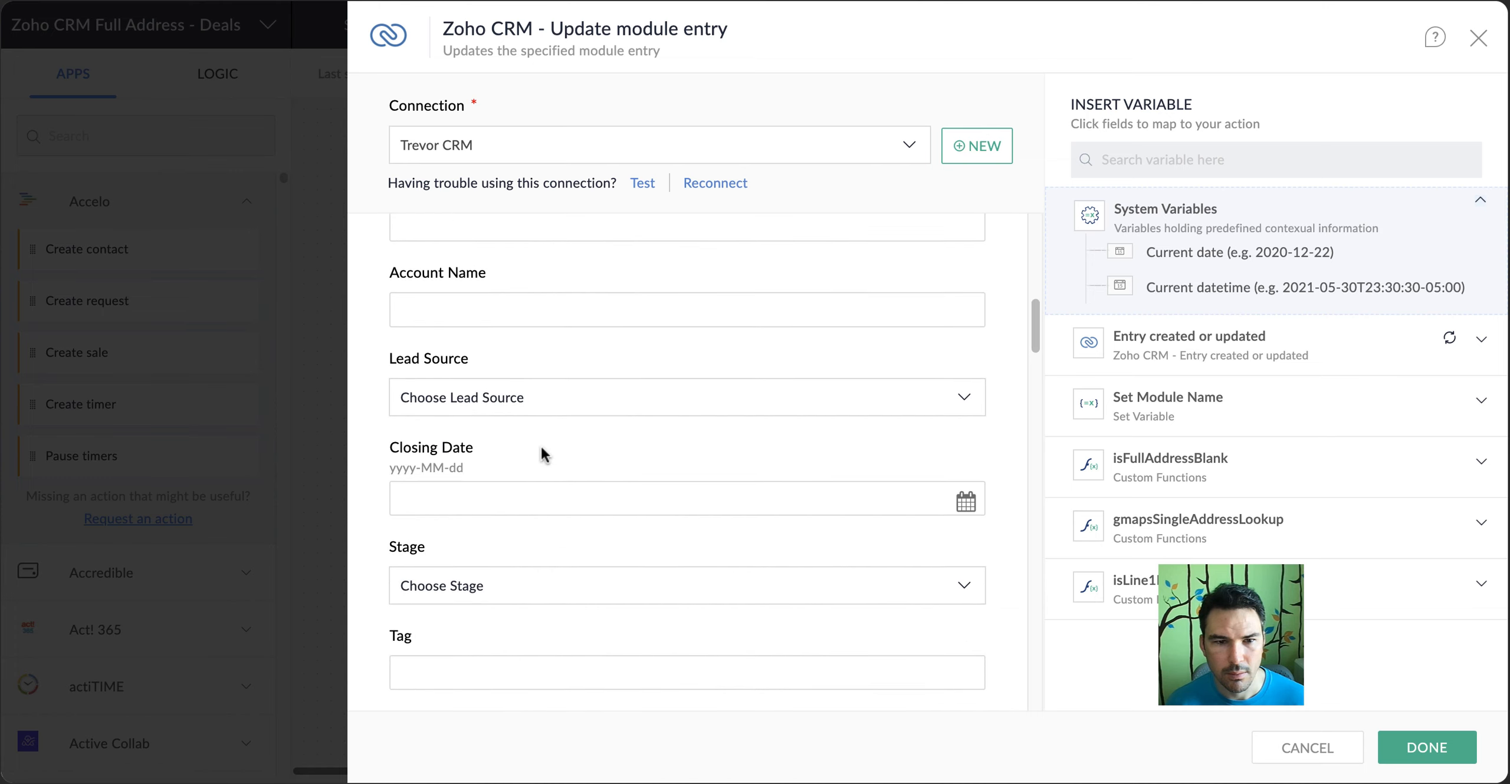
{"action": "scroll", "coordinate": [541, 445], "scroll_direction": "down", "scroll_amount": 8}
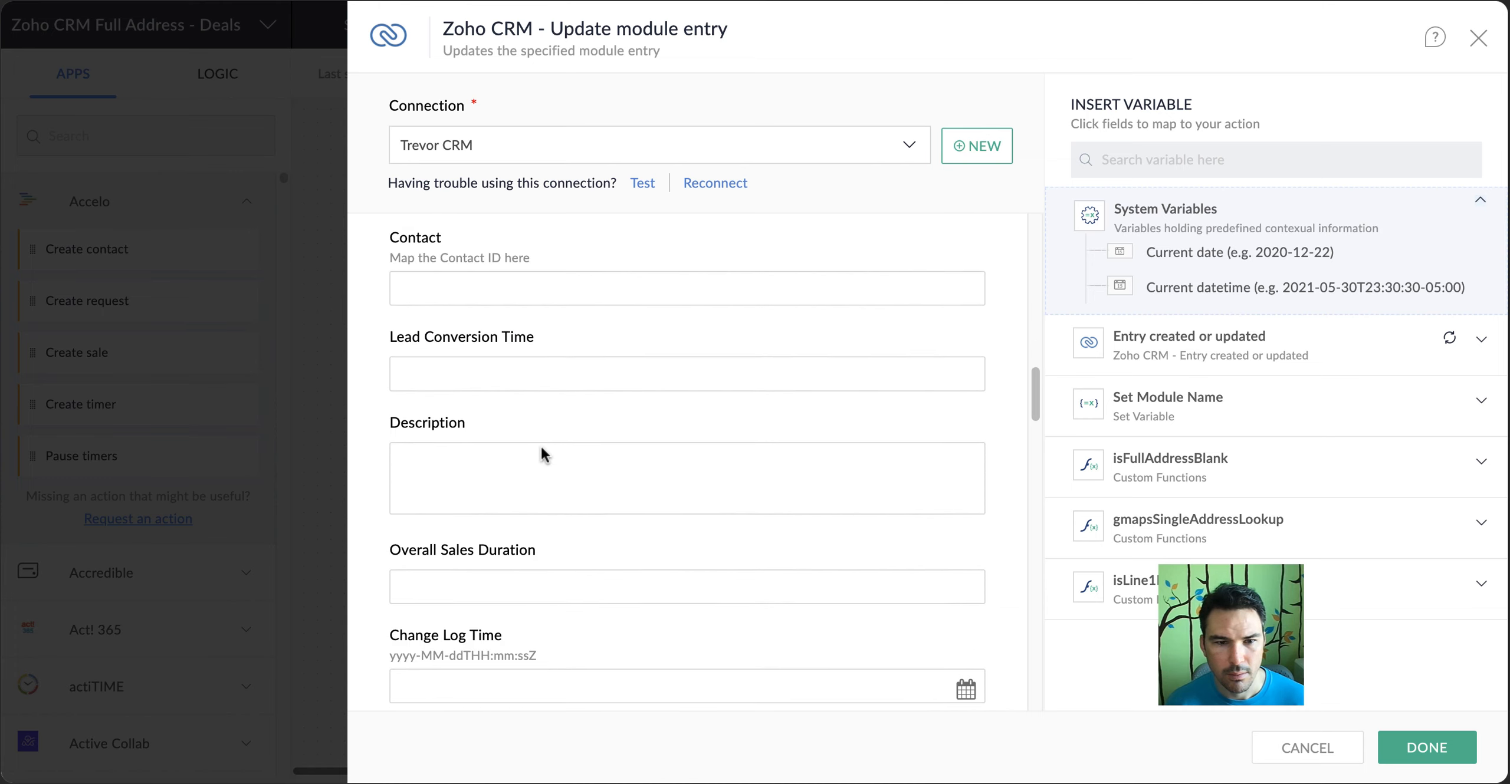
{"action": "scroll", "coordinate": [541, 447], "scroll_direction": "down", "scroll_amount": 9}
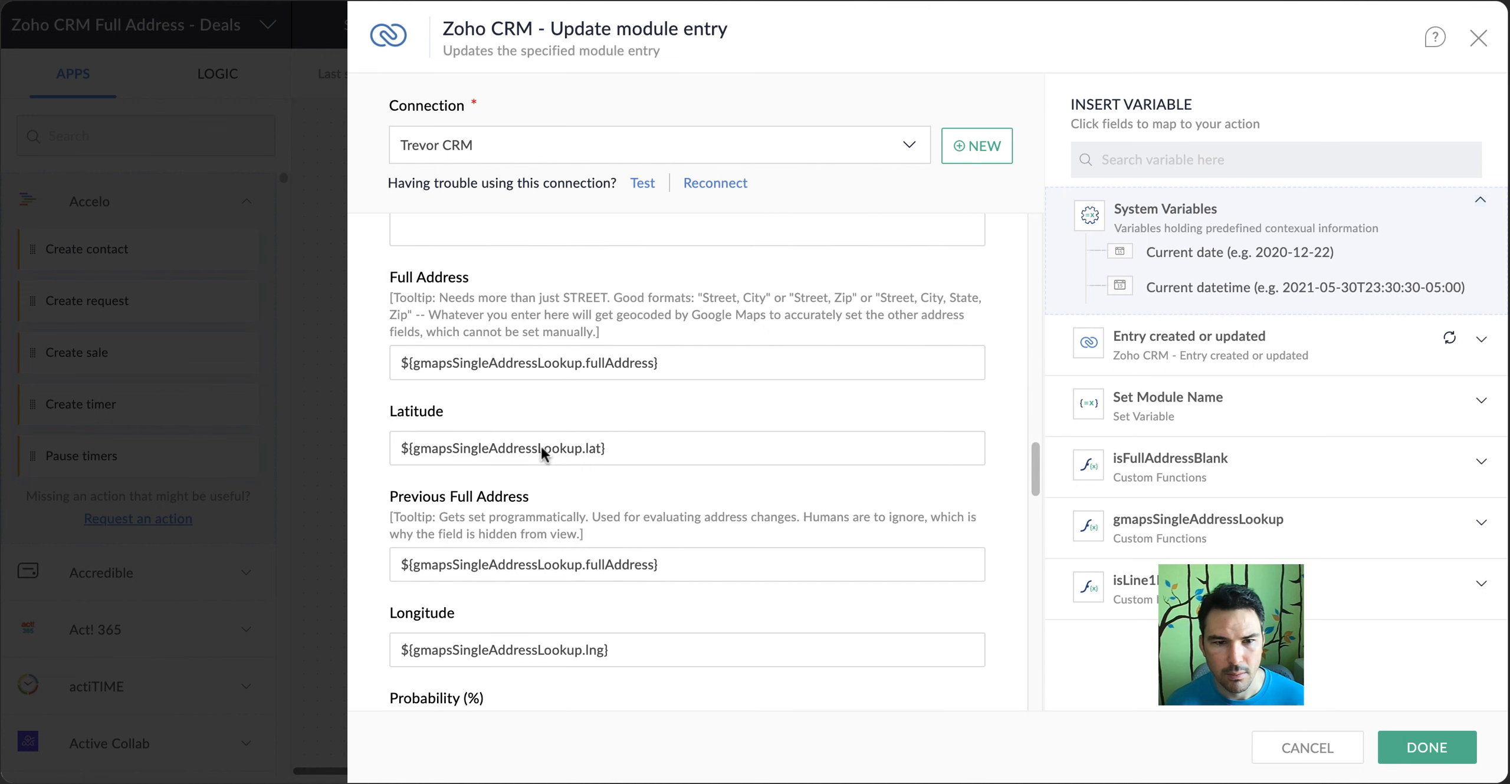
{"action": "left_click", "coordinate": [606, 367]}
{"action": "left_click", "coordinate": [607, 449]}
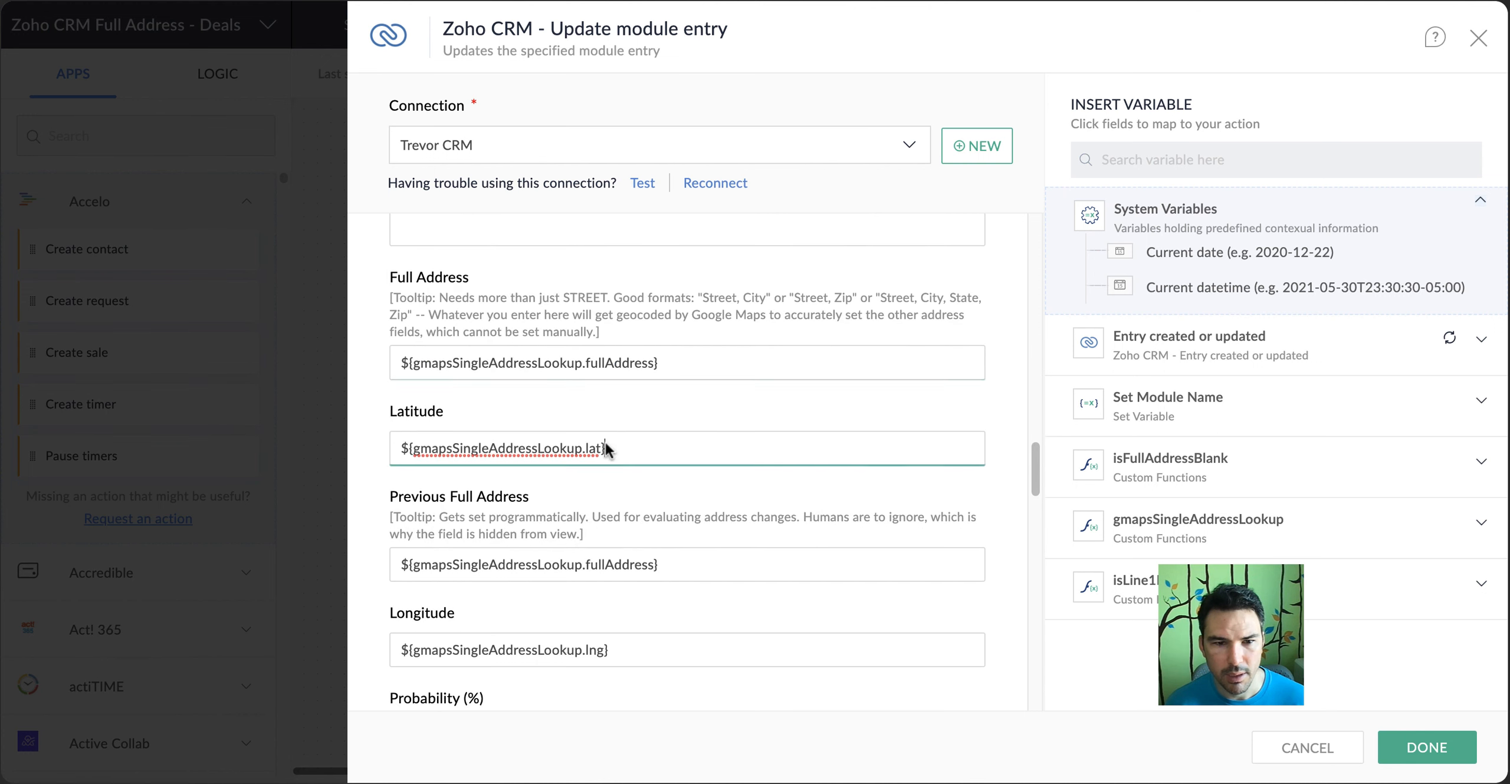
{"action": "left_click", "coordinate": [660, 565]}
{"action": "scroll", "coordinate": [691, 495], "scroll_direction": "down", "scroll_amount": 2}
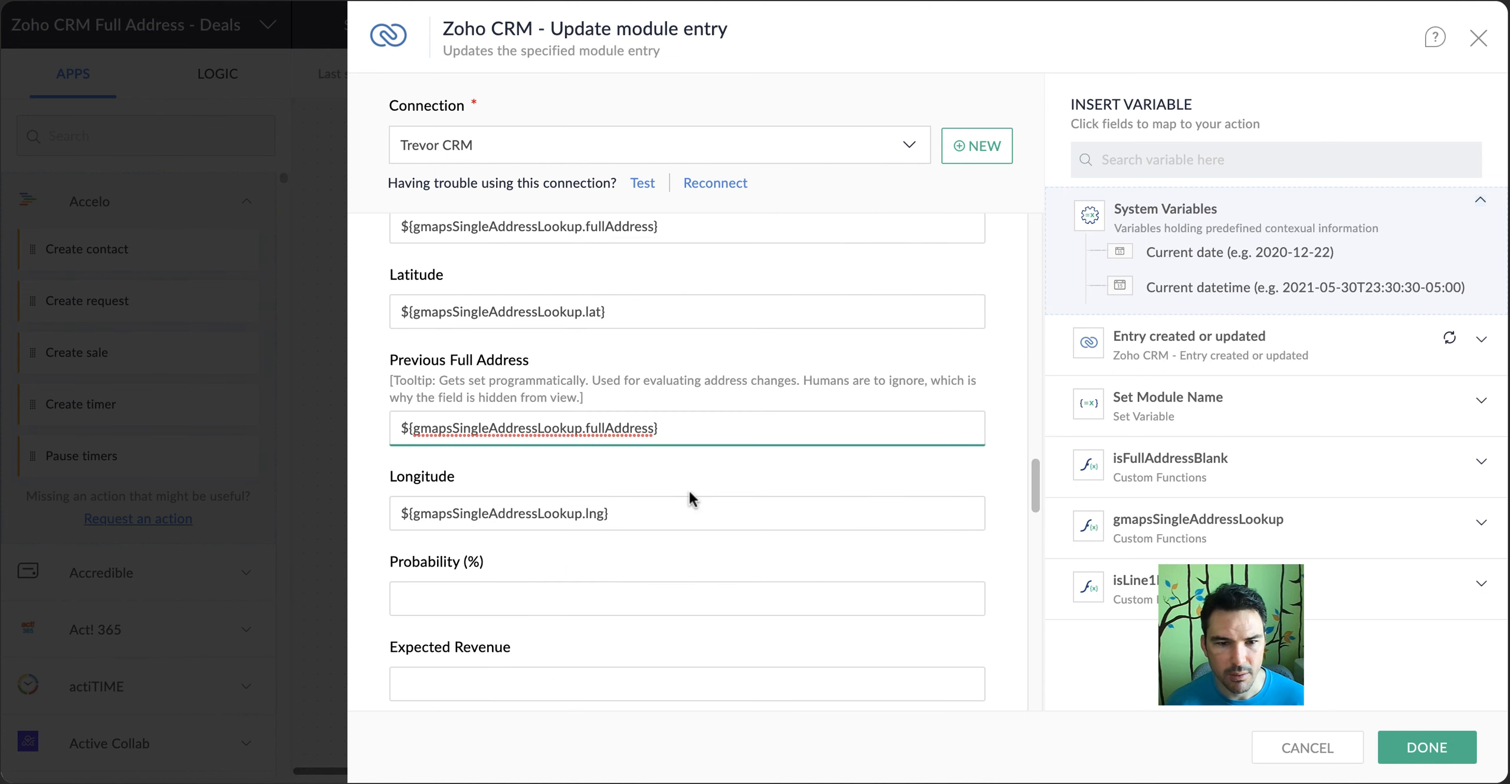
{"action": "left_click", "coordinate": [647, 516]}
{"action": "scroll", "coordinate": [753, 496], "scroll_direction": "down", "scroll_amount": 15}
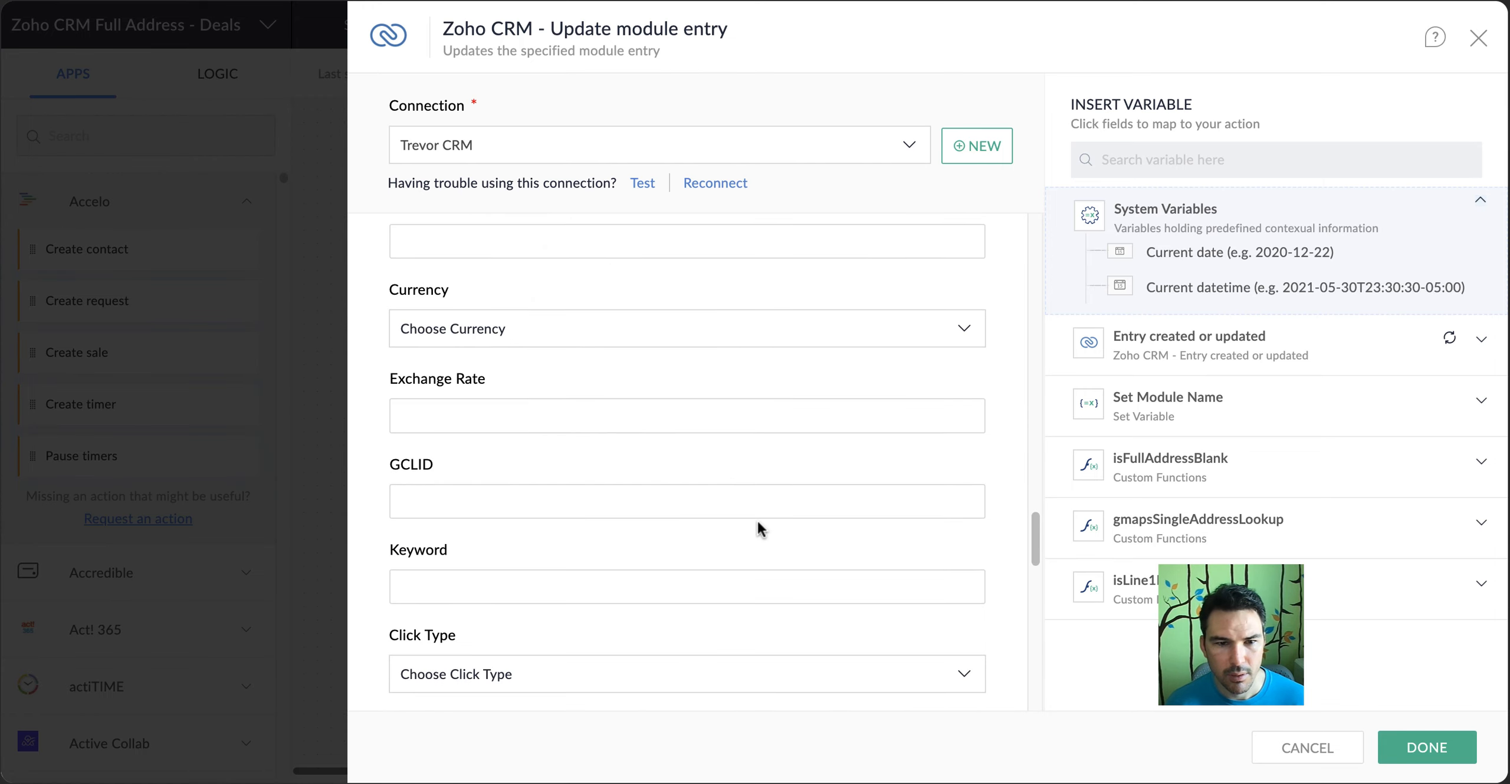
{"action": "scroll", "coordinate": [759, 529], "scroll_direction": "down", "scroll_amount": 6}
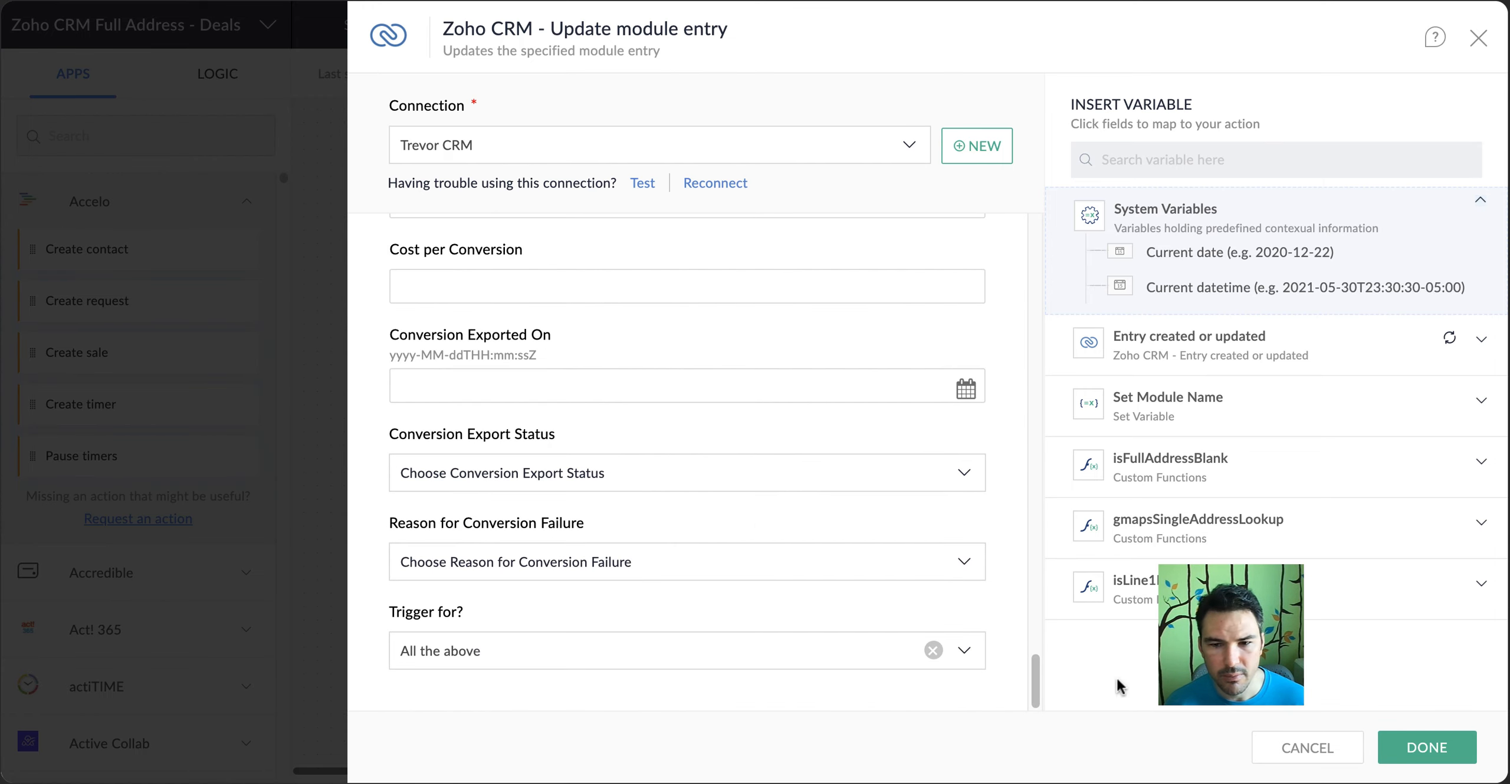
{"action": "left_click", "coordinate": [1427, 747]}
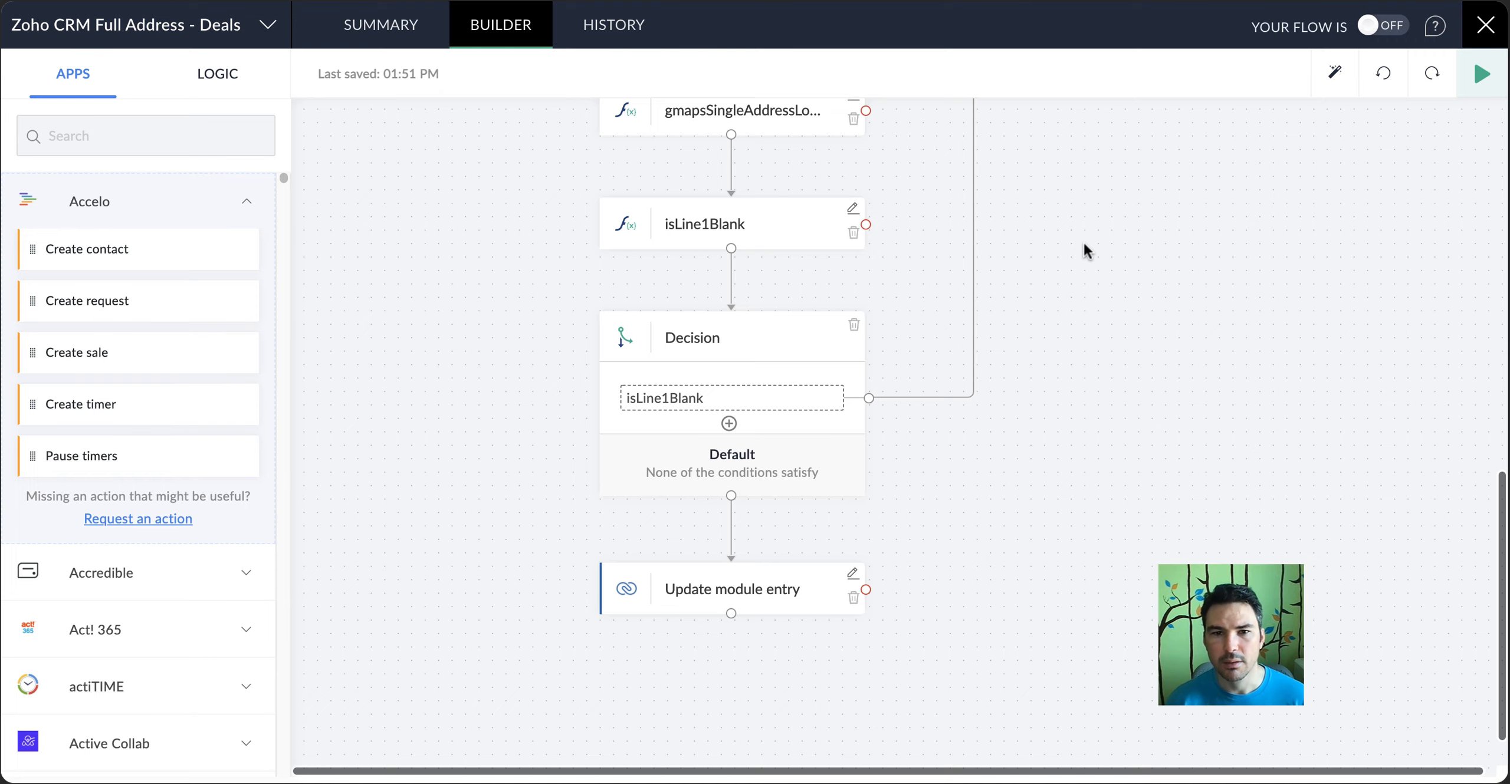
Switch to Zoho CRM and open its Setup page
{"action": "scroll", "coordinate": [1056, 275], "scroll_direction": "up", "scroll_amount": 10}
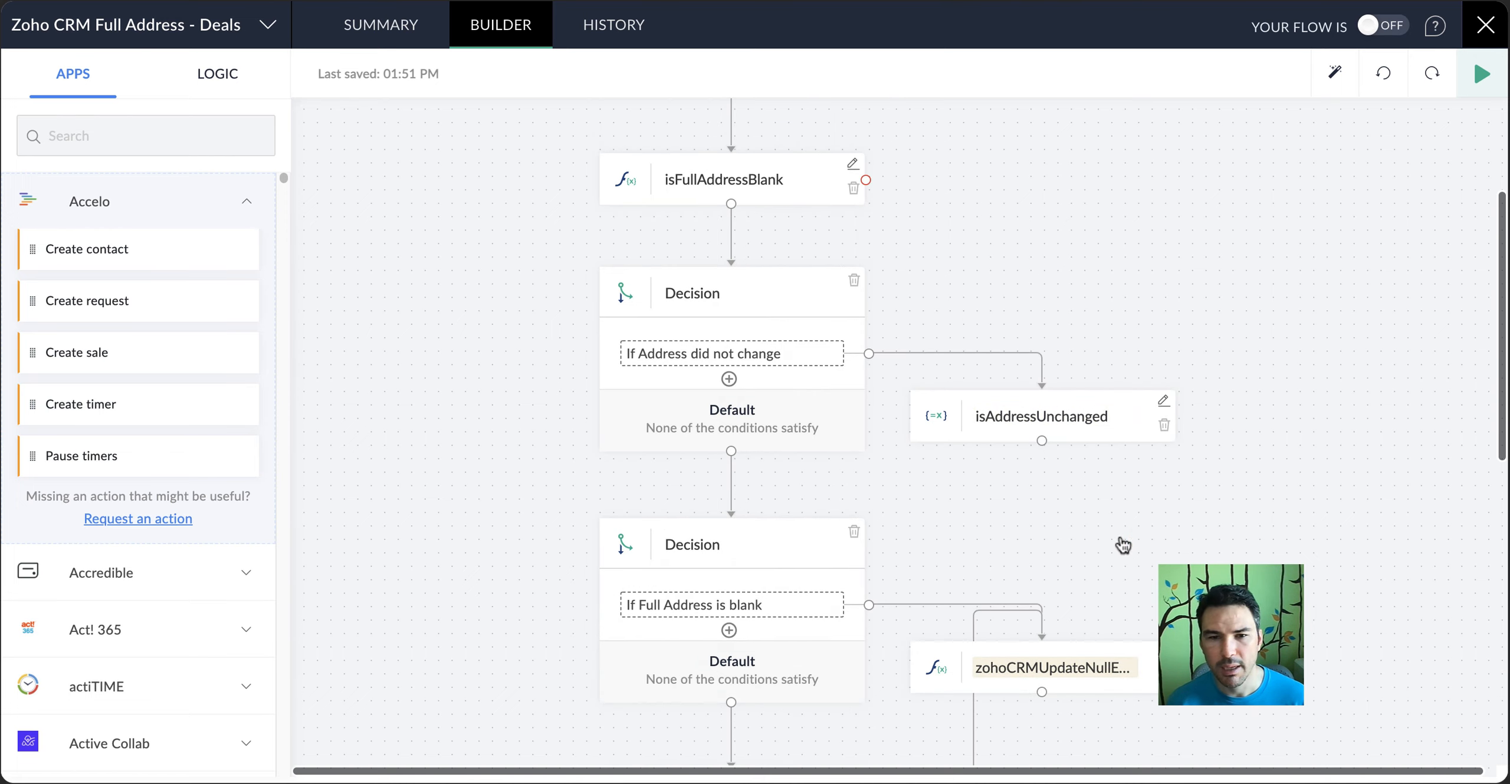
{"action": "left_click", "coordinate": [1163, 652]}
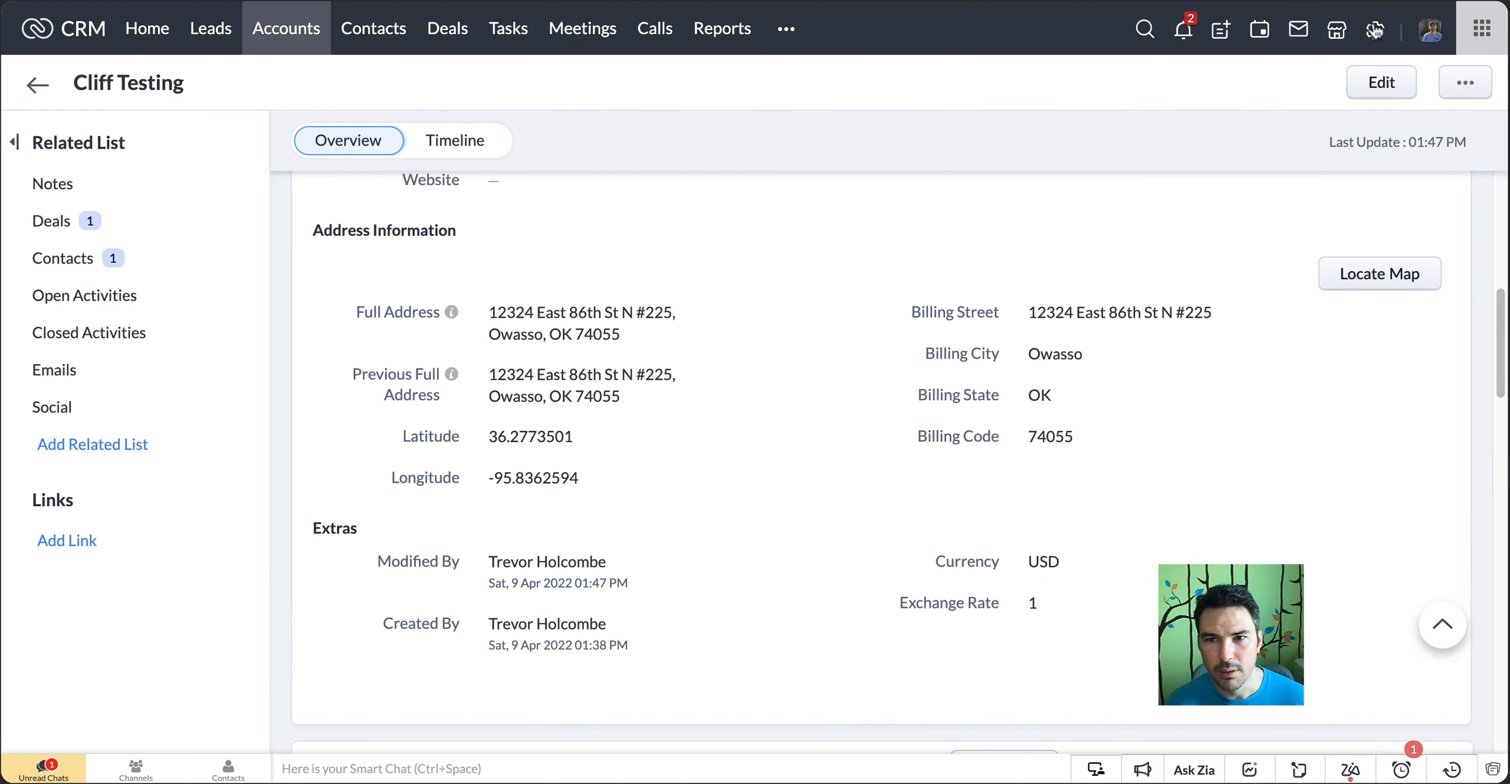
{"action": "left_click", "coordinate": [1375, 30]}
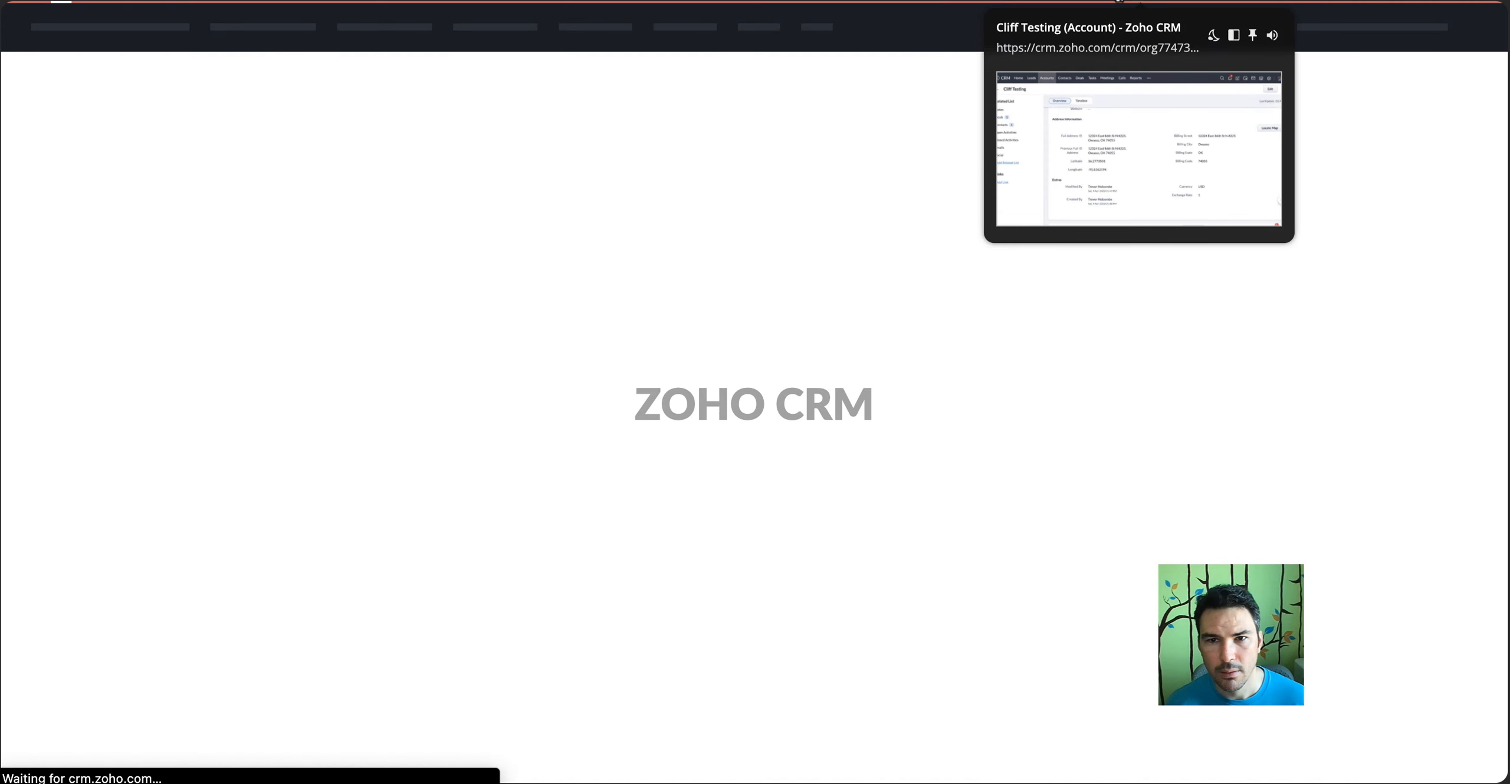
{"action": "left_click", "coordinate": [1139, 1]}
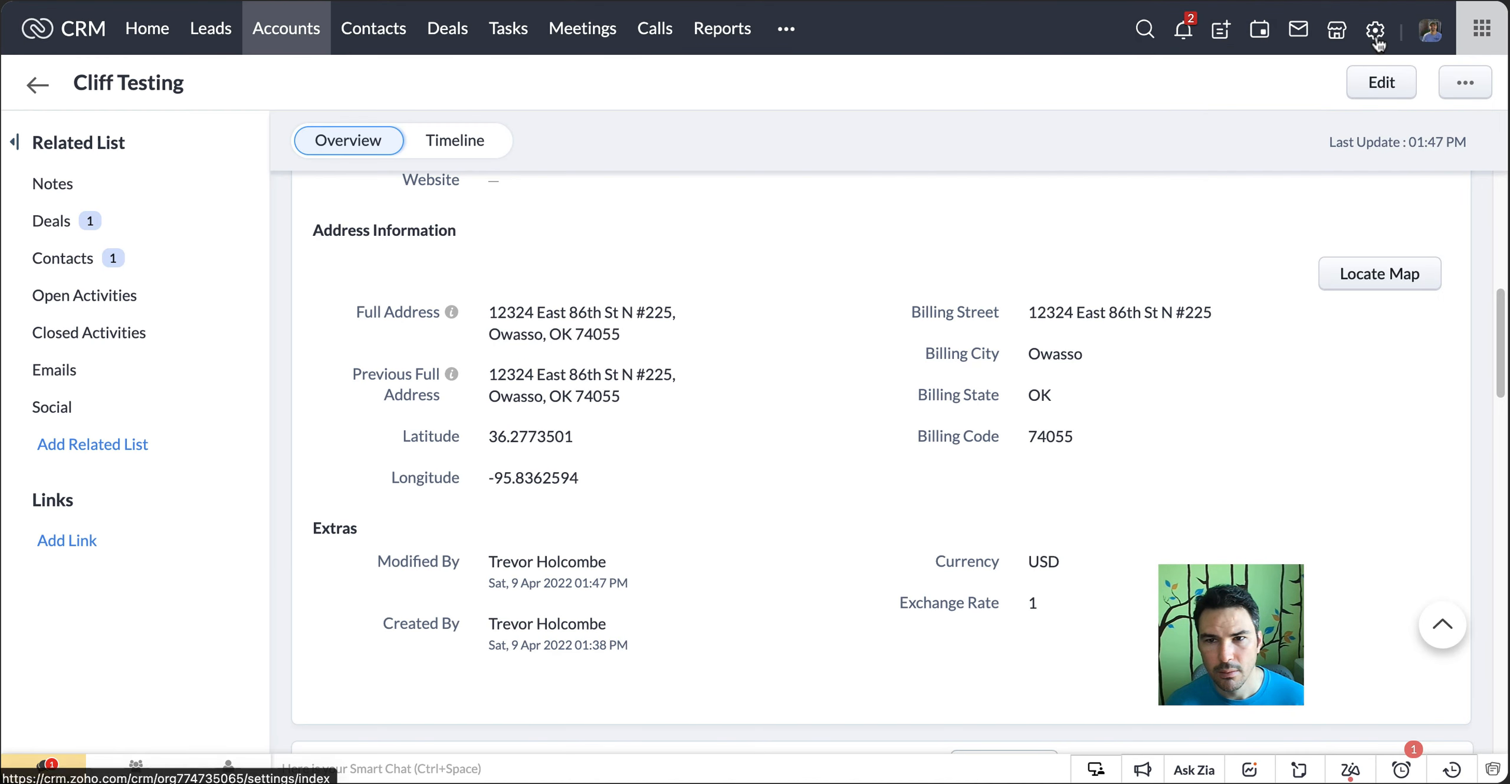
{"action": "left_click", "coordinate": [1376, 47]}
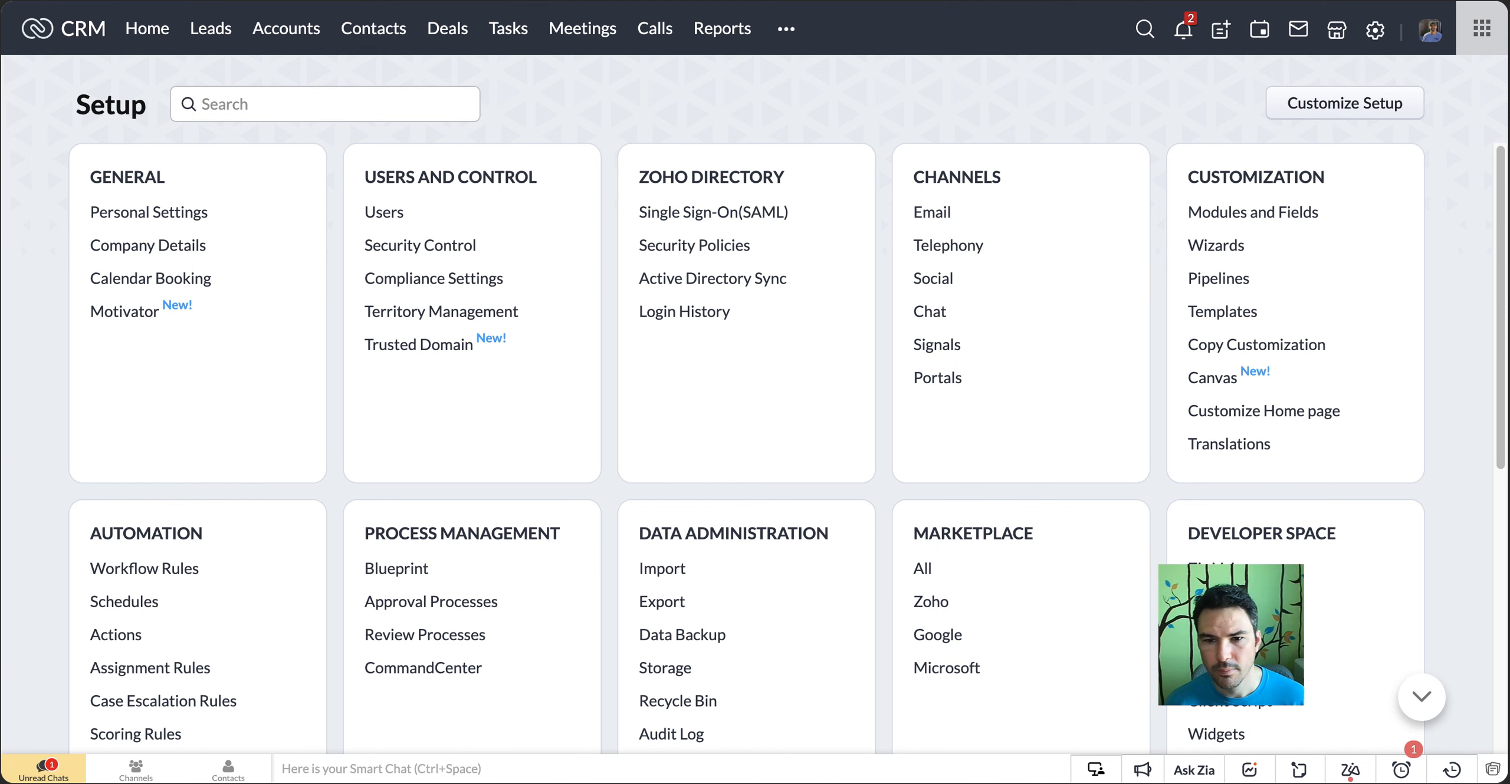
Look up the API names of the Deals module's fields, down to the Previous Full Address entry
{"action": "left_click", "coordinate": [1204, 603]}
{"action": "left_click", "coordinate": [627, 184]}
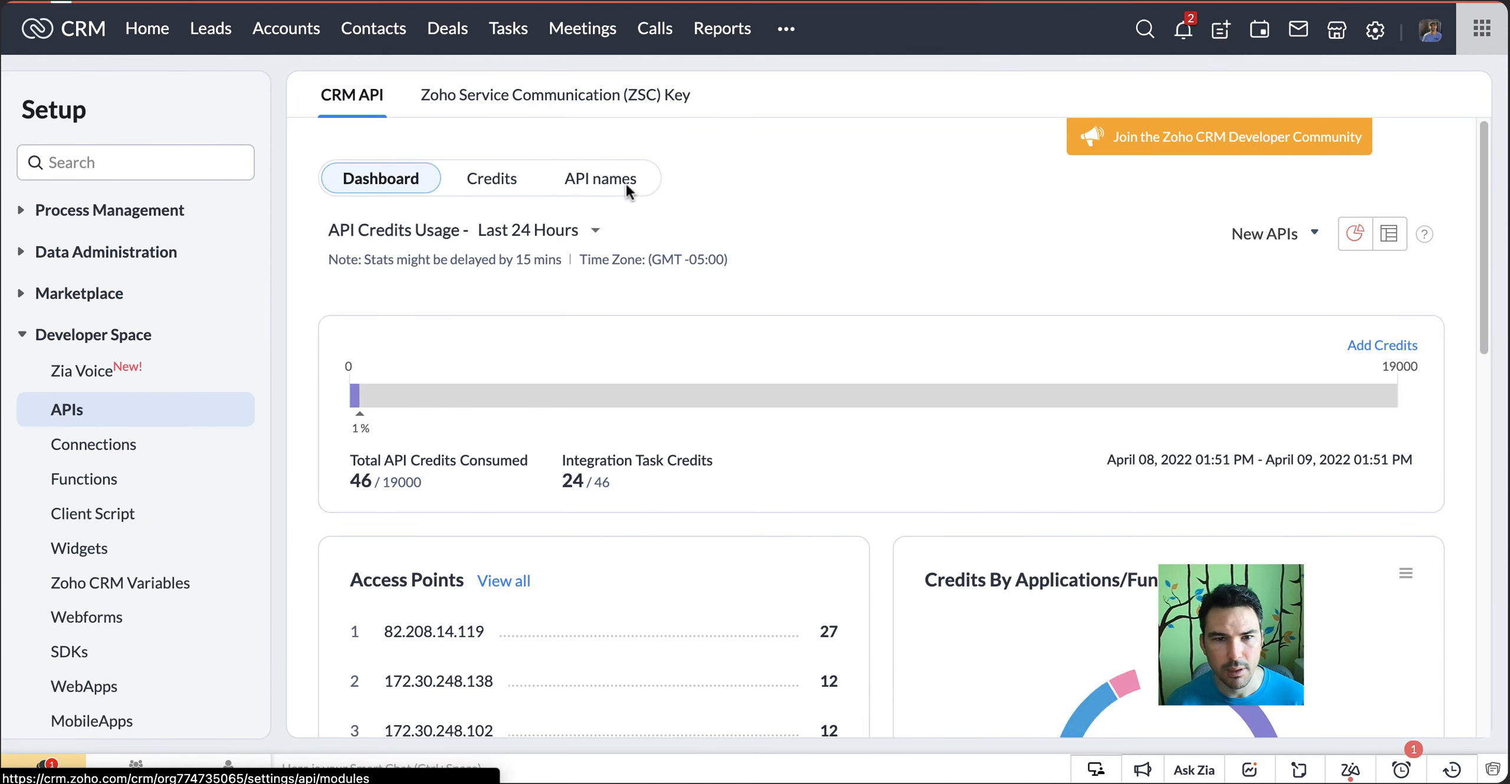
{"action": "left_click", "coordinate": [348, 556]}
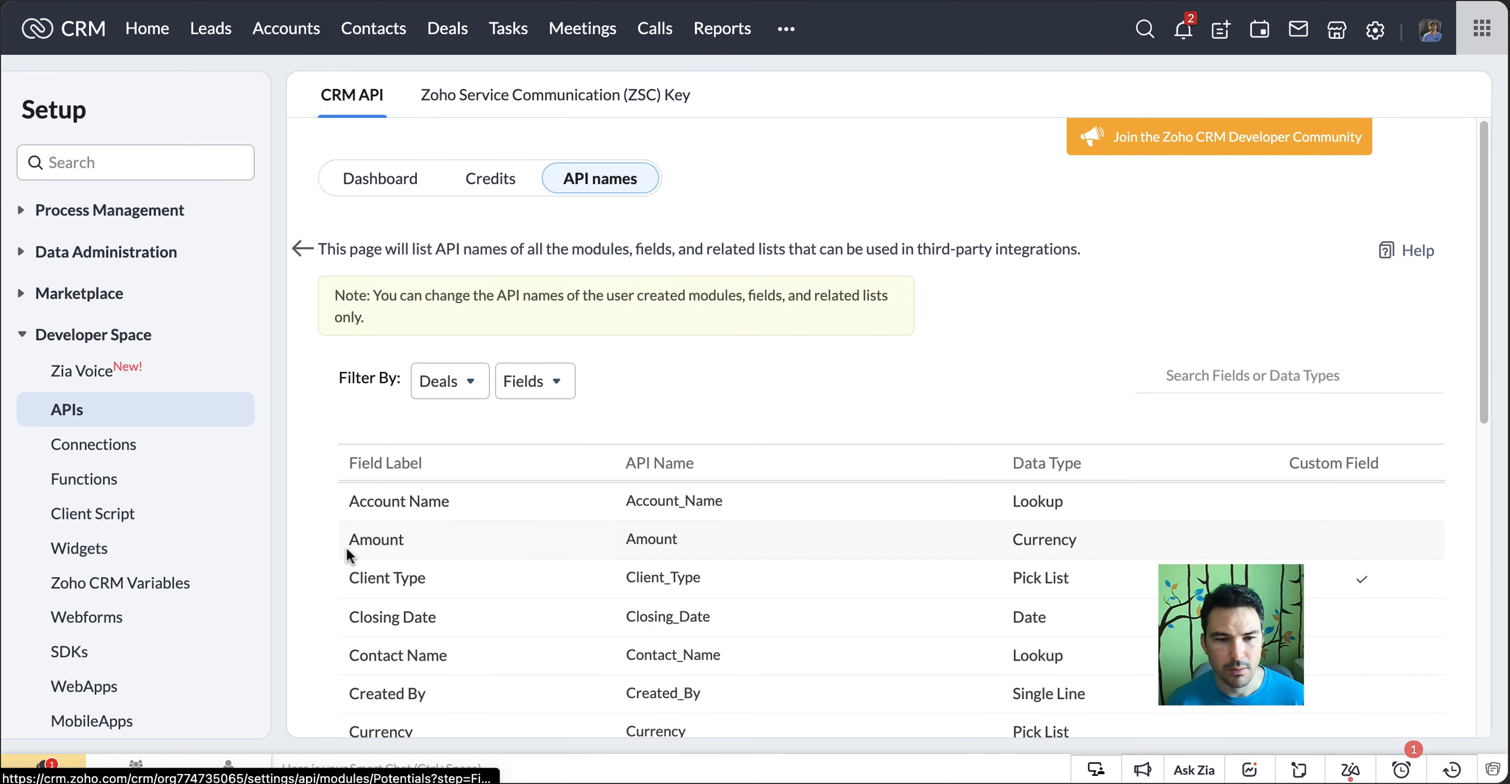
{"action": "scroll", "coordinate": [880, 389], "scroll_direction": "down", "scroll_amount": 7}
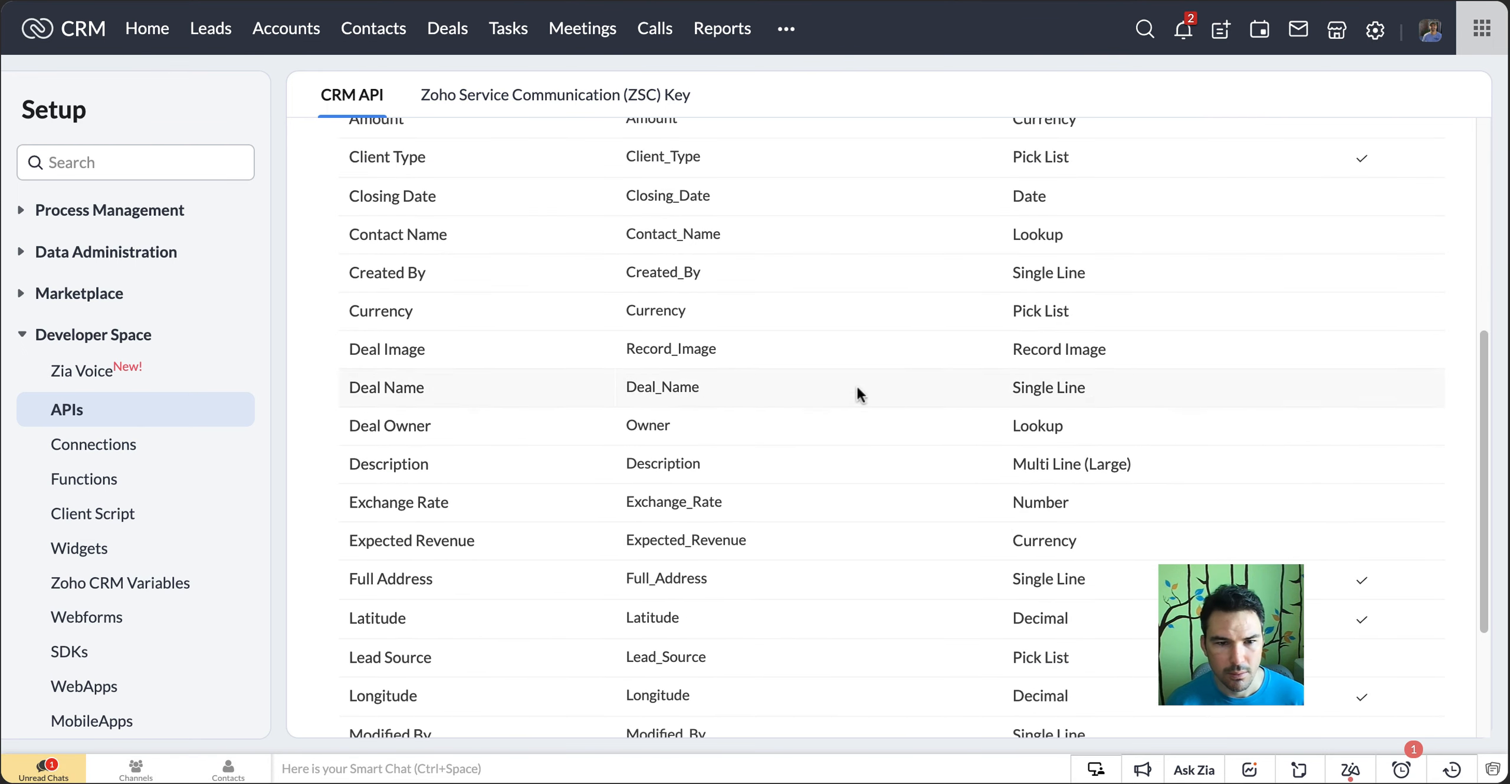
{"action": "scroll", "coordinate": [684, 431], "scroll_direction": "down", "scroll_amount": 3}
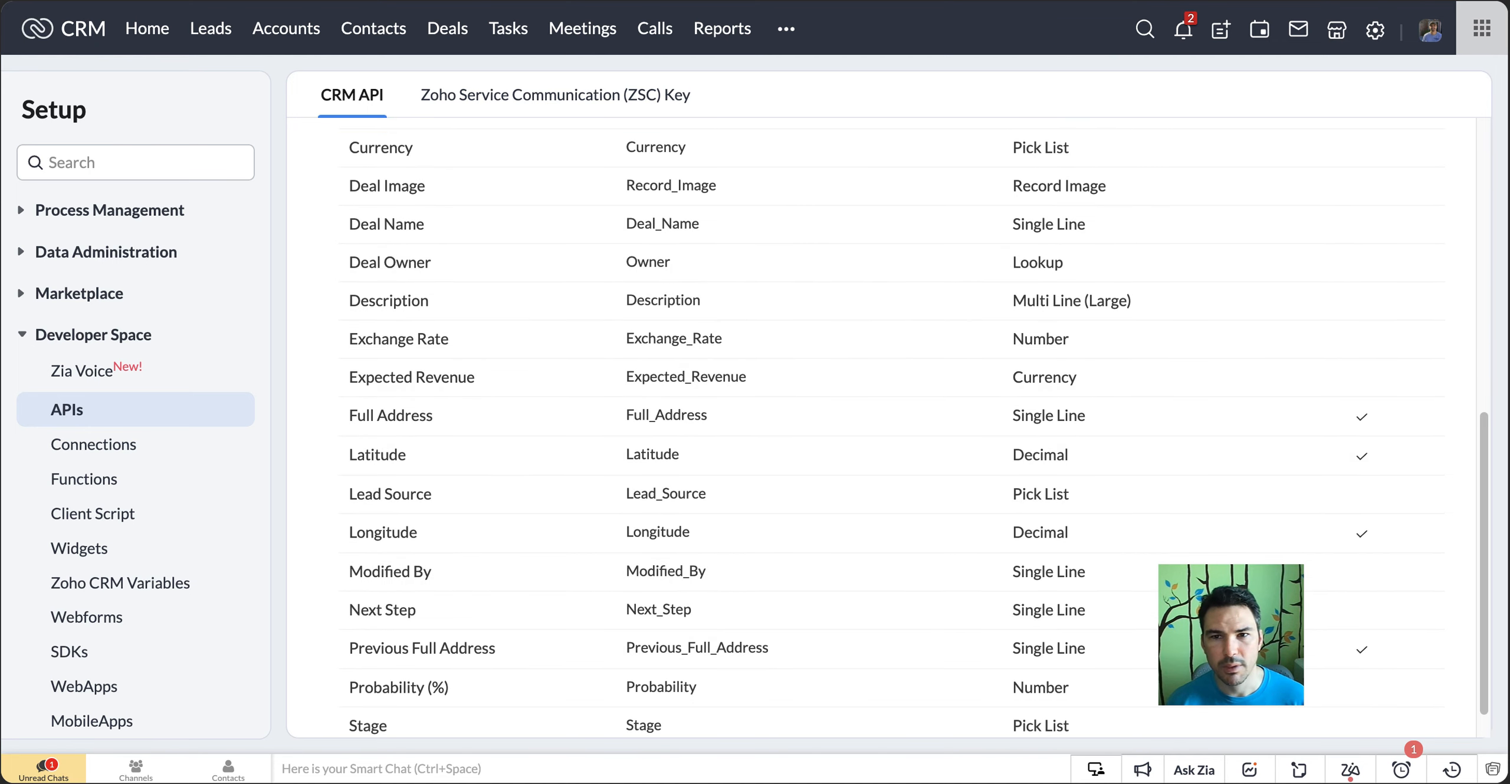
In Zoho Flow, remove the four Billing fields from zohoCRMUpdateNullEntry's fieldNames, keeping Previous_Full_Address,Latitude,Longitude, and save the function
{"action": "key", "text": "ctrl+Tab"}
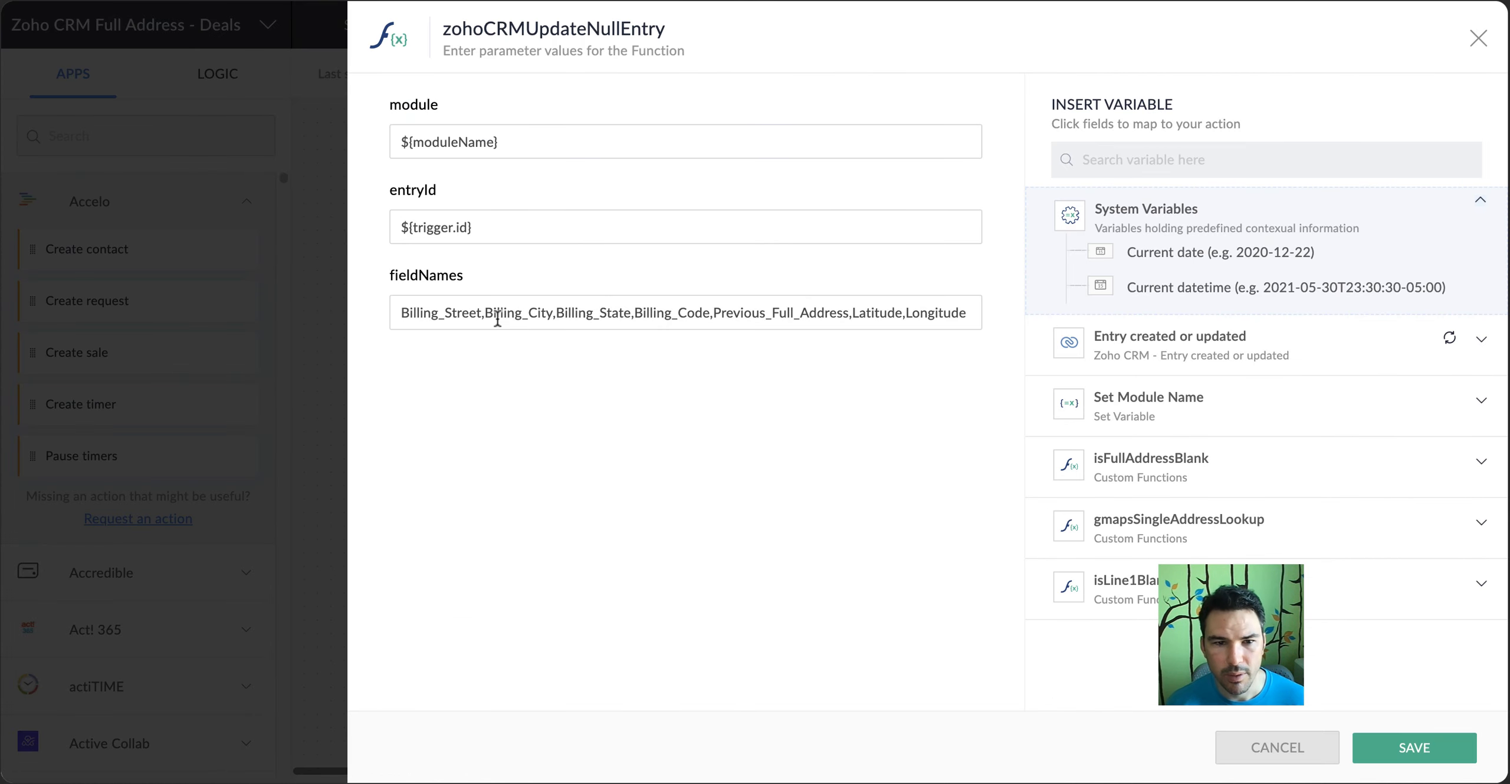
{"action": "left_click_drag", "start_coordinate": [437, 311], "coordinate": [654, 317]}
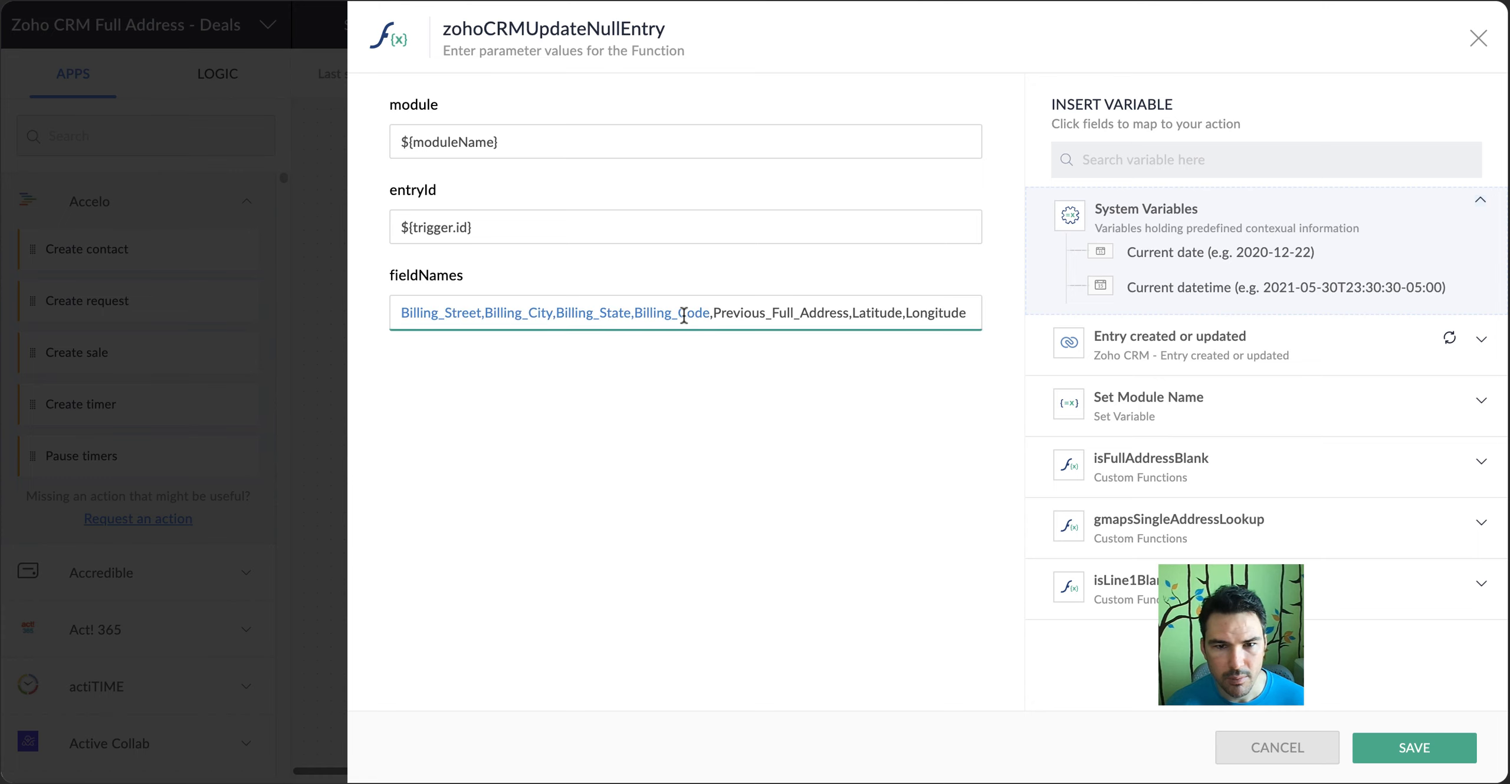
{"action": "key", "text": "BackSpace"}
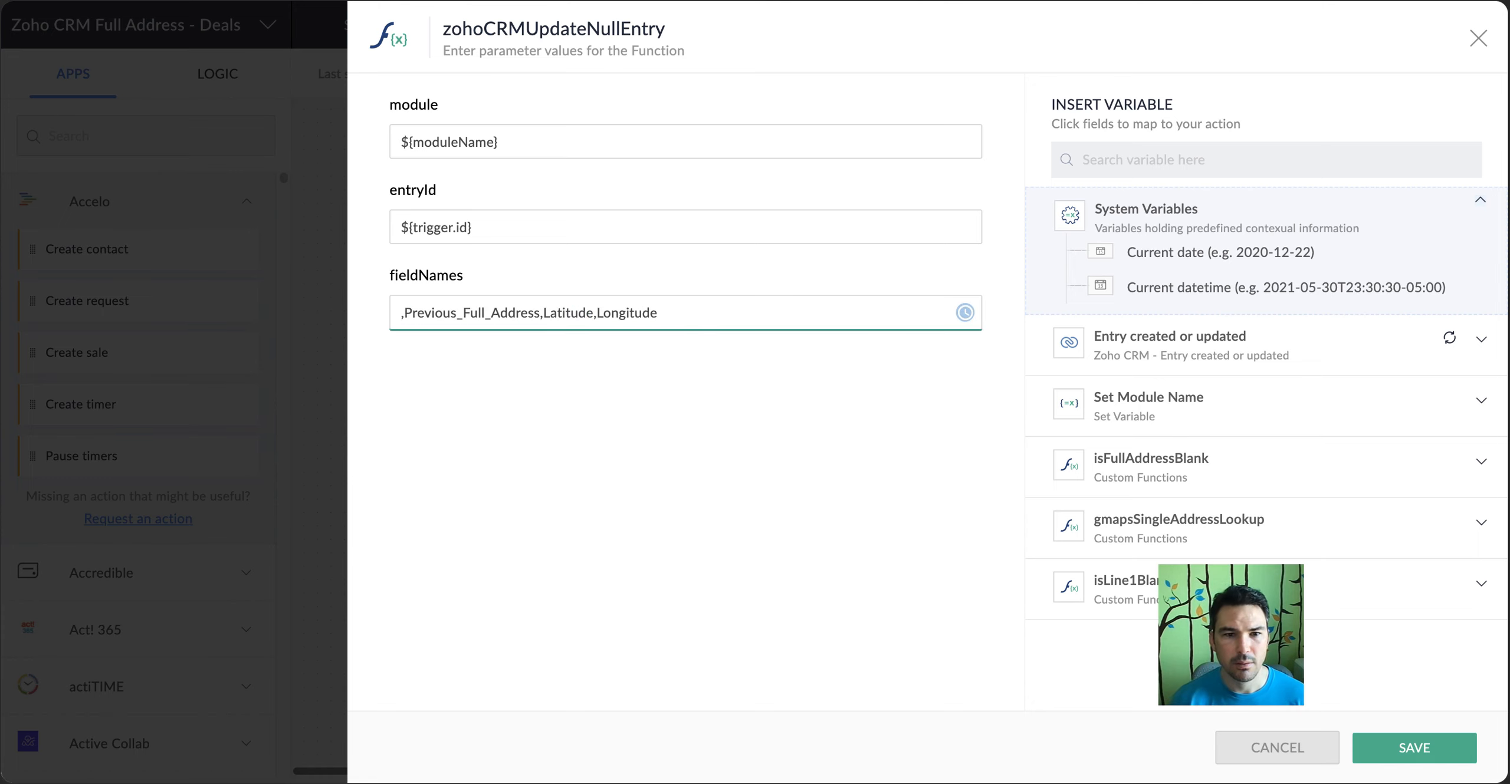
{"action": "key", "text": "Delete"}
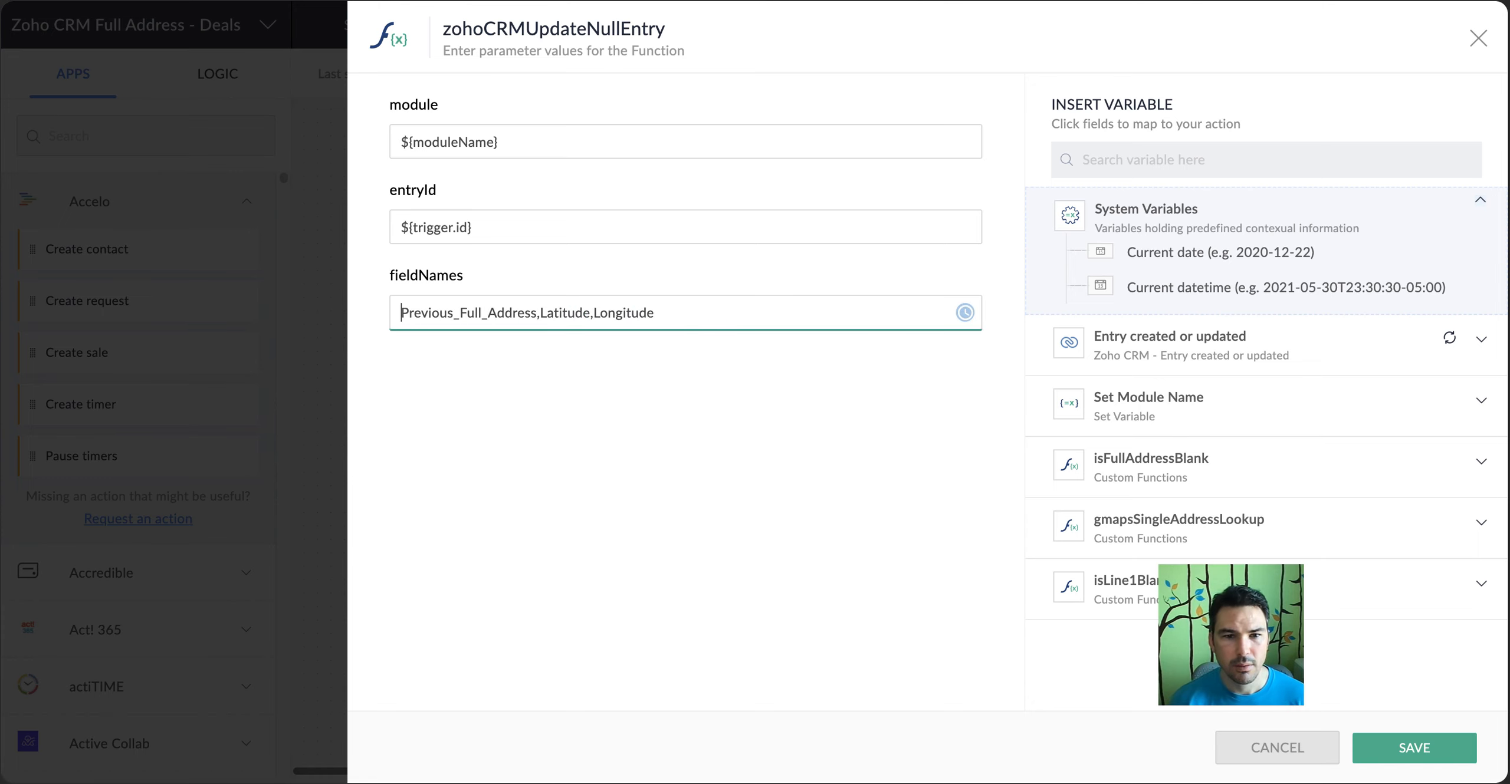
{"action": "left_click", "coordinate": [1463, 748]}
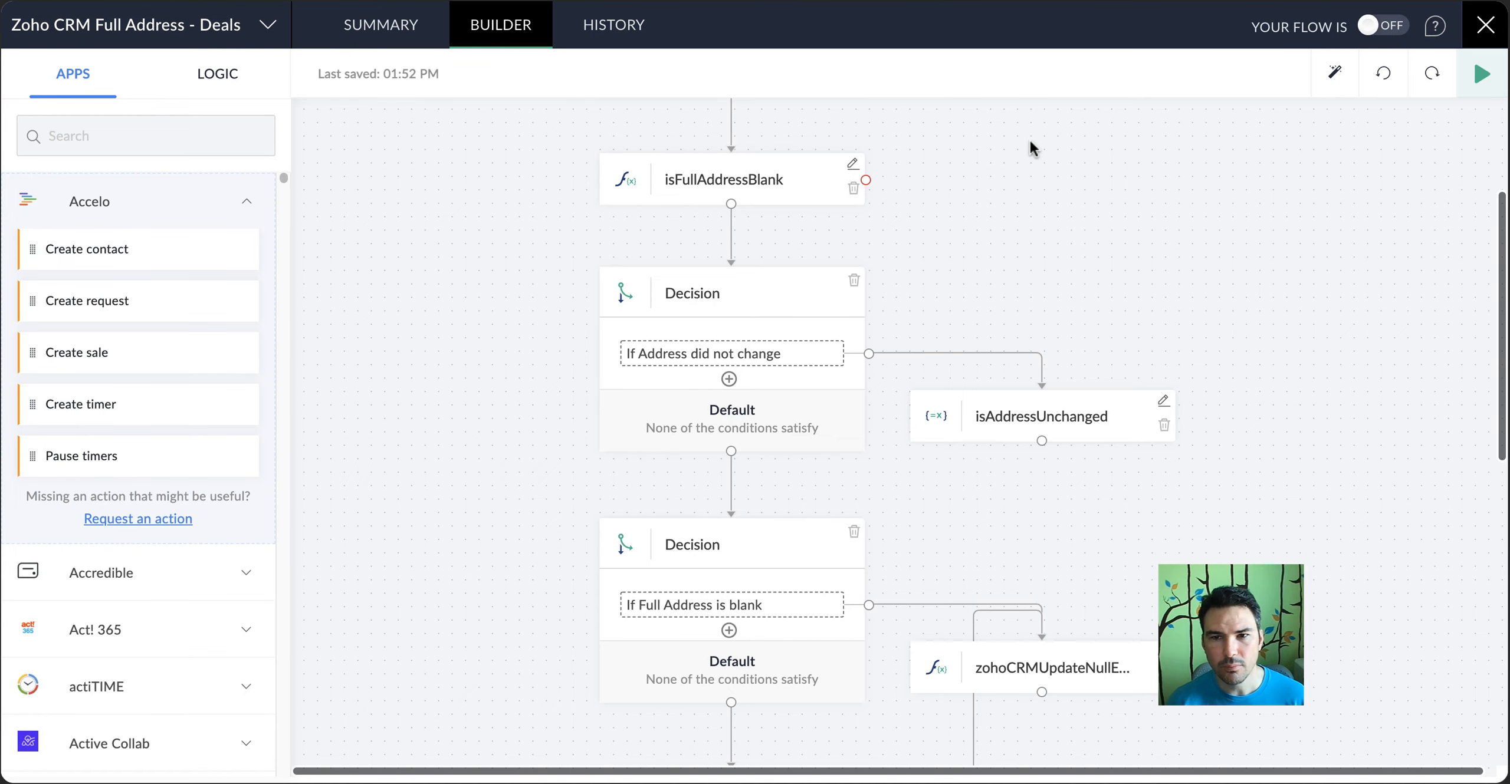
Start Test & Debug for the Zoho CRM Full Address - Deals flow
{"action": "scroll", "coordinate": [1029, 142], "scroll_direction": "down", "scroll_amount": 10}
{"action": "scroll", "coordinate": [1028, 143], "scroll_direction": "up", "scroll_amount": 4}
{"action": "scroll", "coordinate": [1029, 139], "scroll_direction": "up", "scroll_amount": 8}
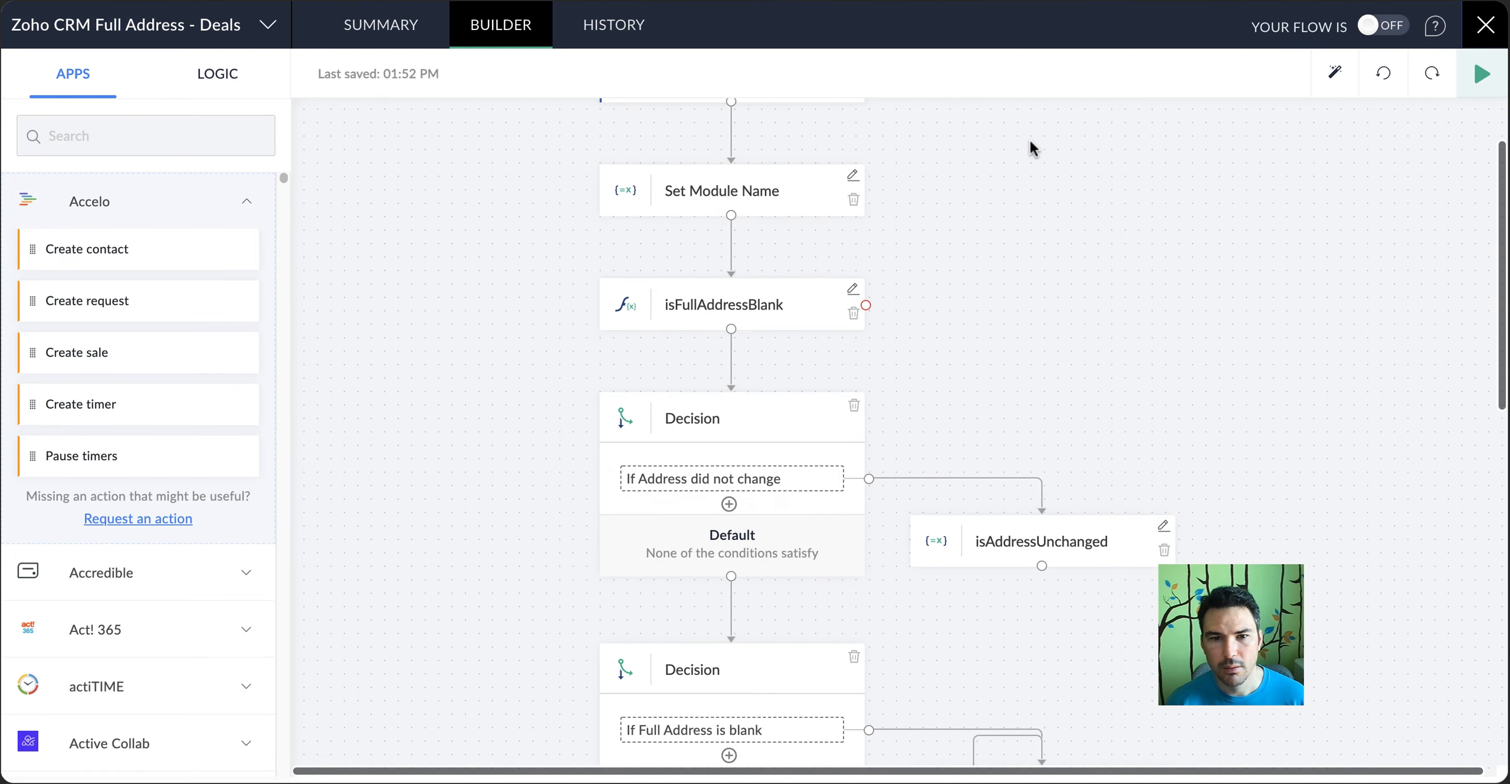
{"action": "left_click", "coordinate": [1481, 75]}
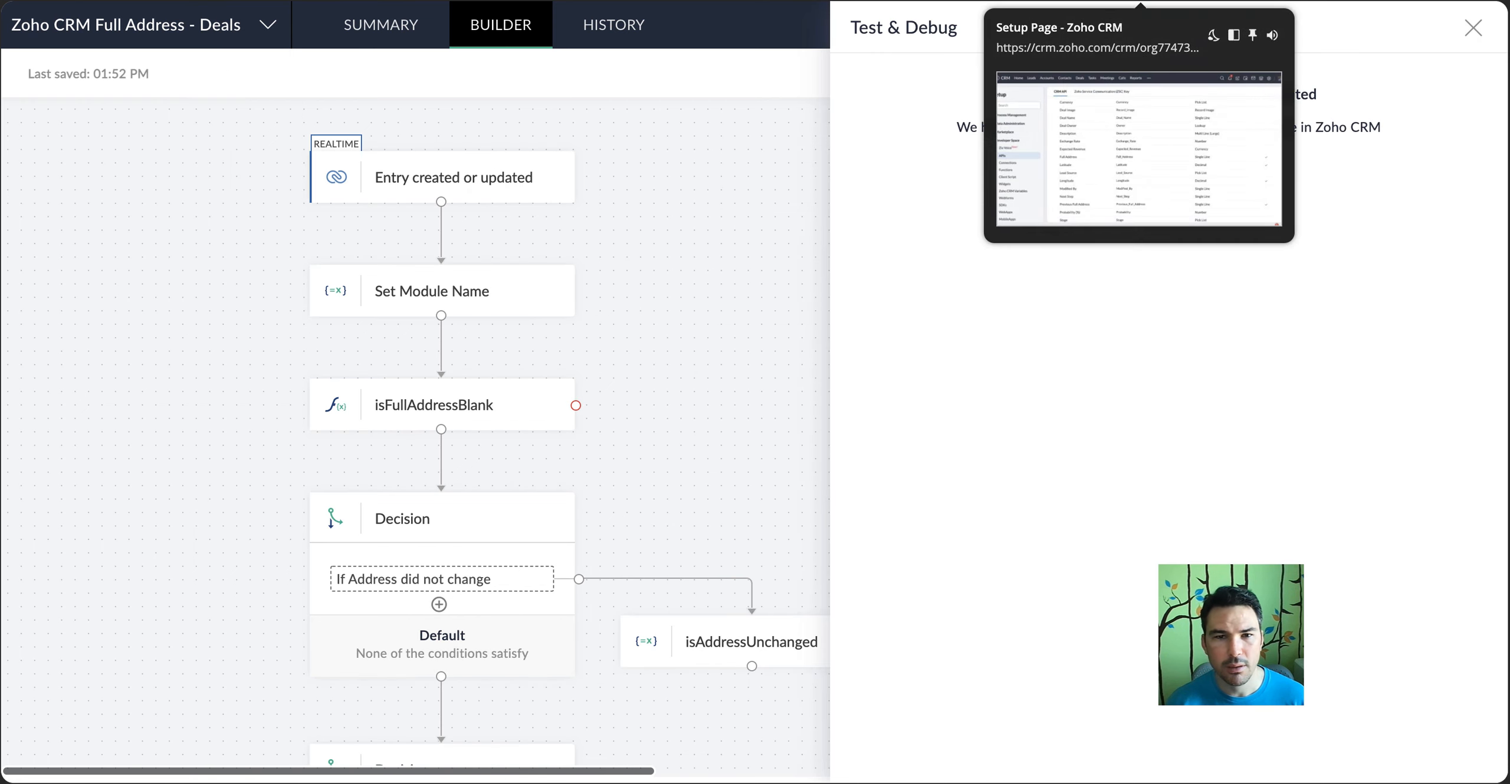
Switch to Zoho CRM, open the $3,500 deal in the Qualification stage and examine its Address section
{"action": "left_click", "coordinate": [1140, 1]}
{"action": "left_click", "coordinate": [444, 36]}
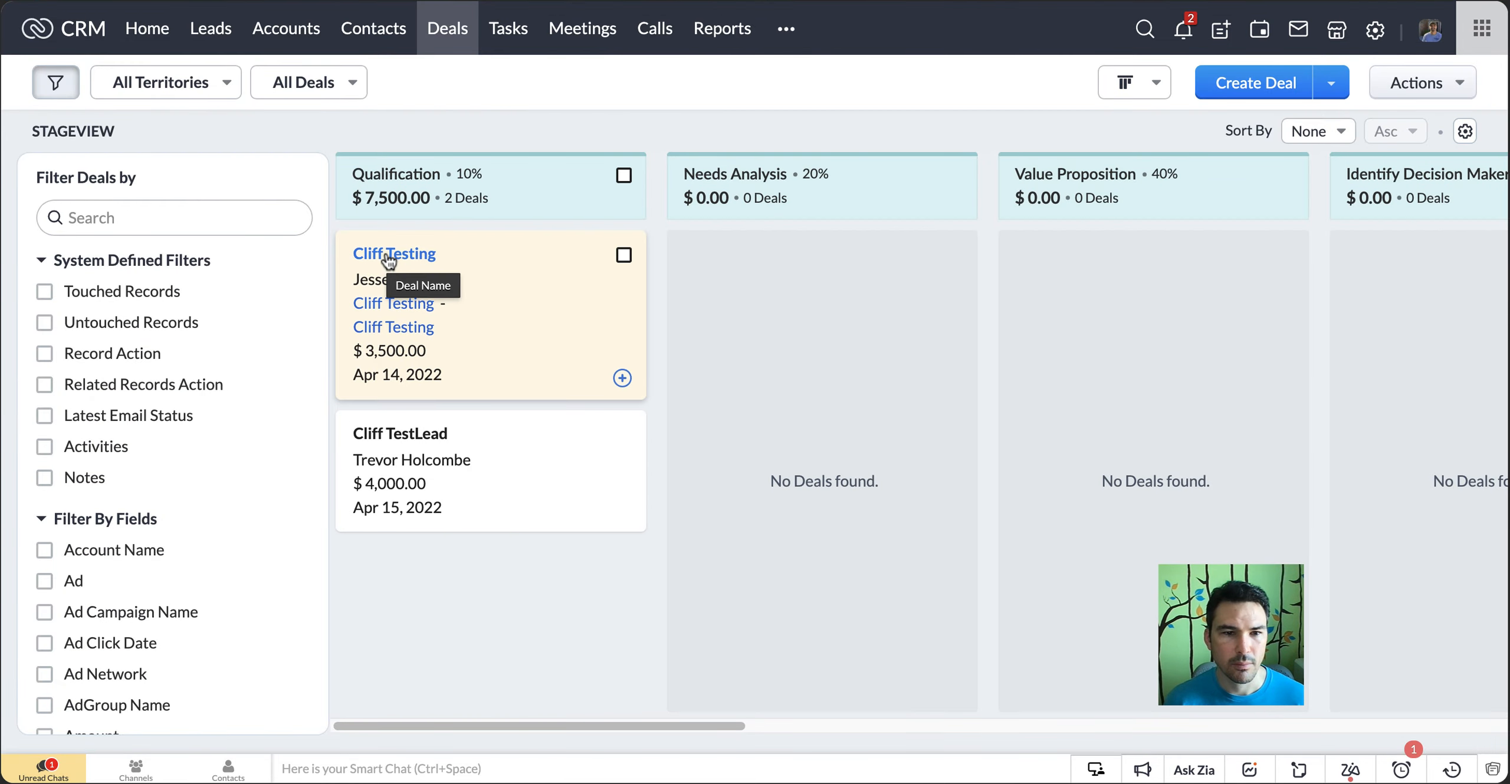
{"action": "left_click", "coordinate": [388, 255]}
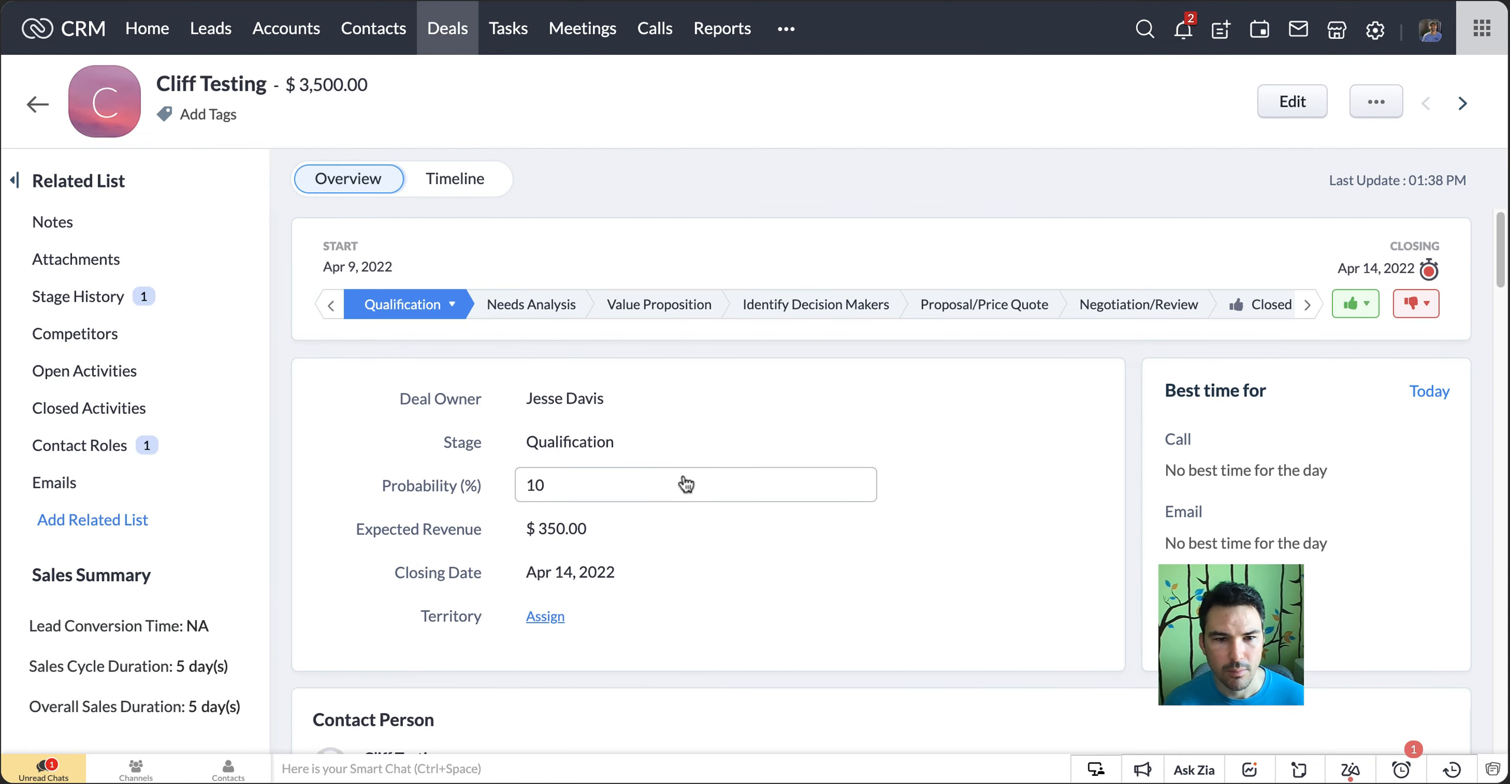
{"action": "scroll", "coordinate": [683, 481], "scroll_direction": "down", "scroll_amount": 8}
{"action": "scroll", "coordinate": [678, 481], "scroll_direction": "down", "scroll_amount": 8}
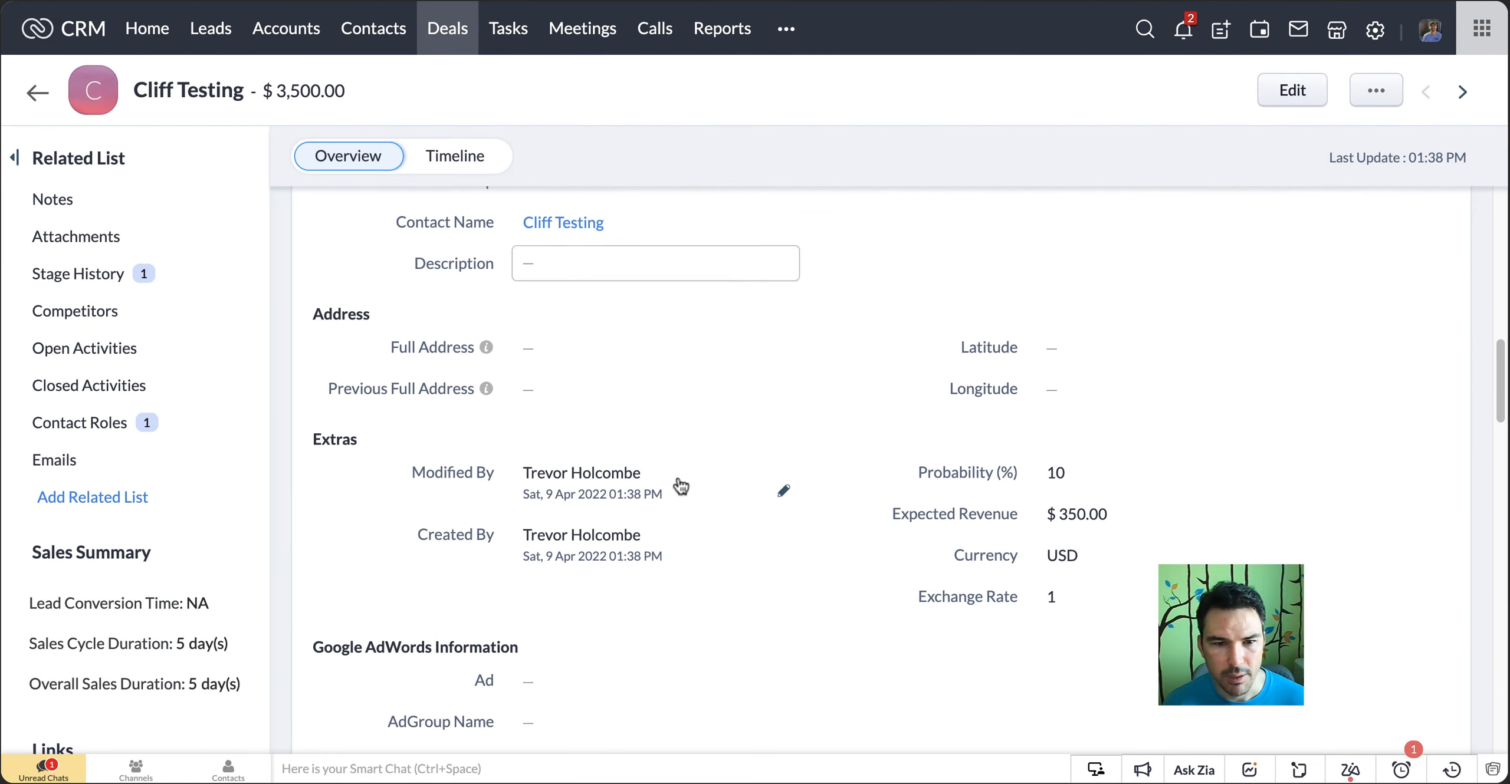
{"action": "left_click", "coordinate": [589, 343]}
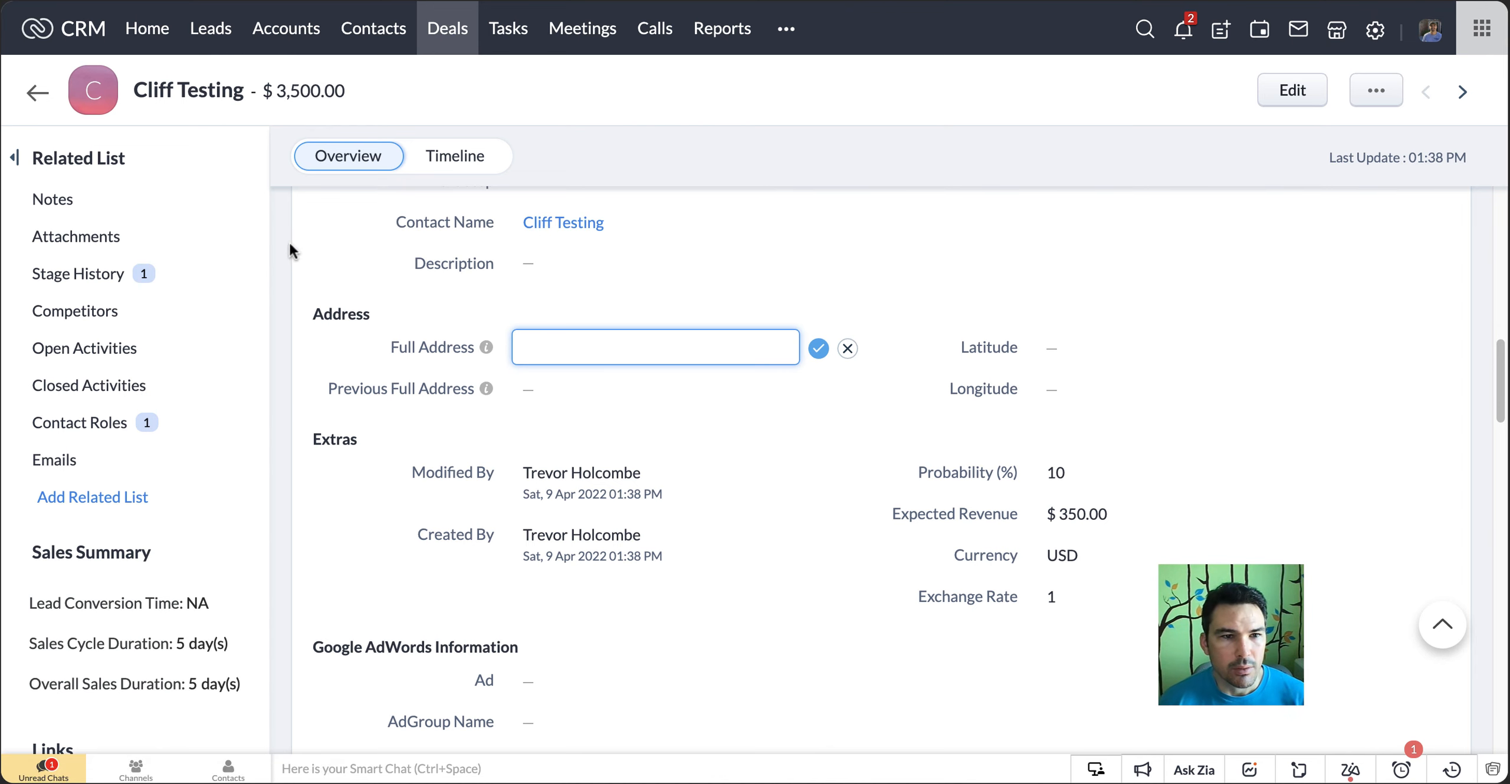
Open the deal's linked contact and from there its account, down to the Address Information section
{"action": "left_click", "coordinate": [561, 229]}
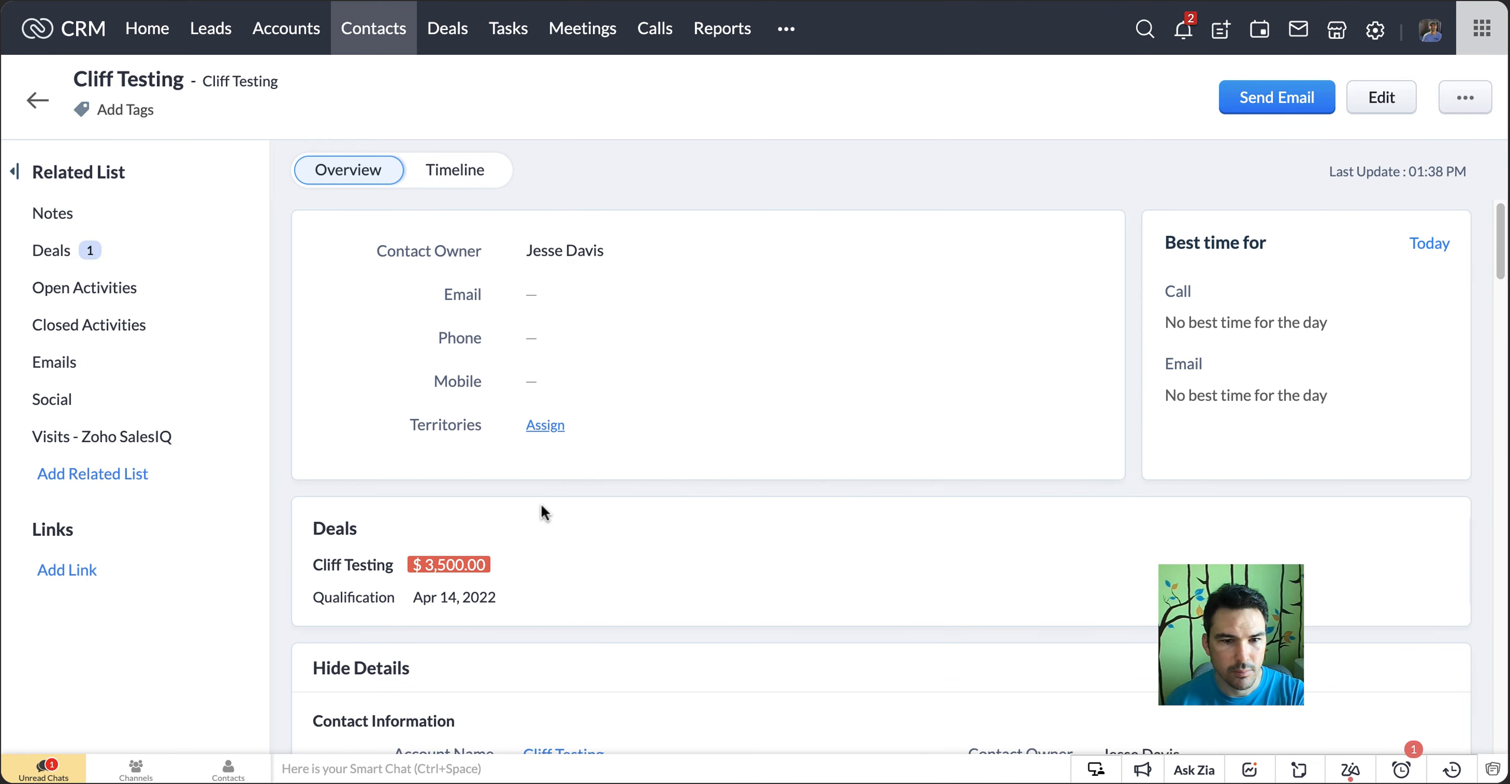
{"action": "scroll", "coordinate": [358, 569], "scroll_direction": "down", "scroll_amount": 4}
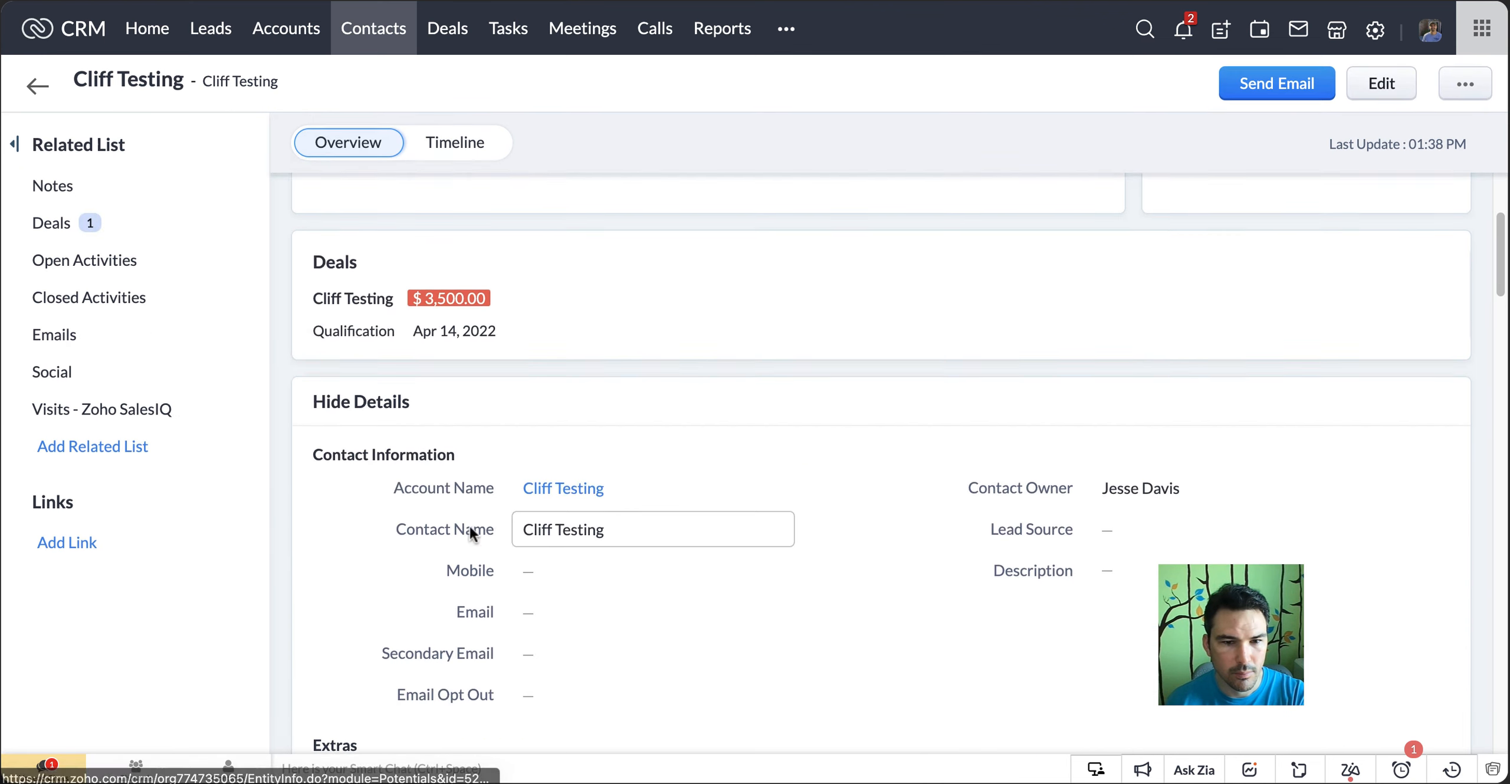
{"action": "left_click", "coordinate": [574, 490]}
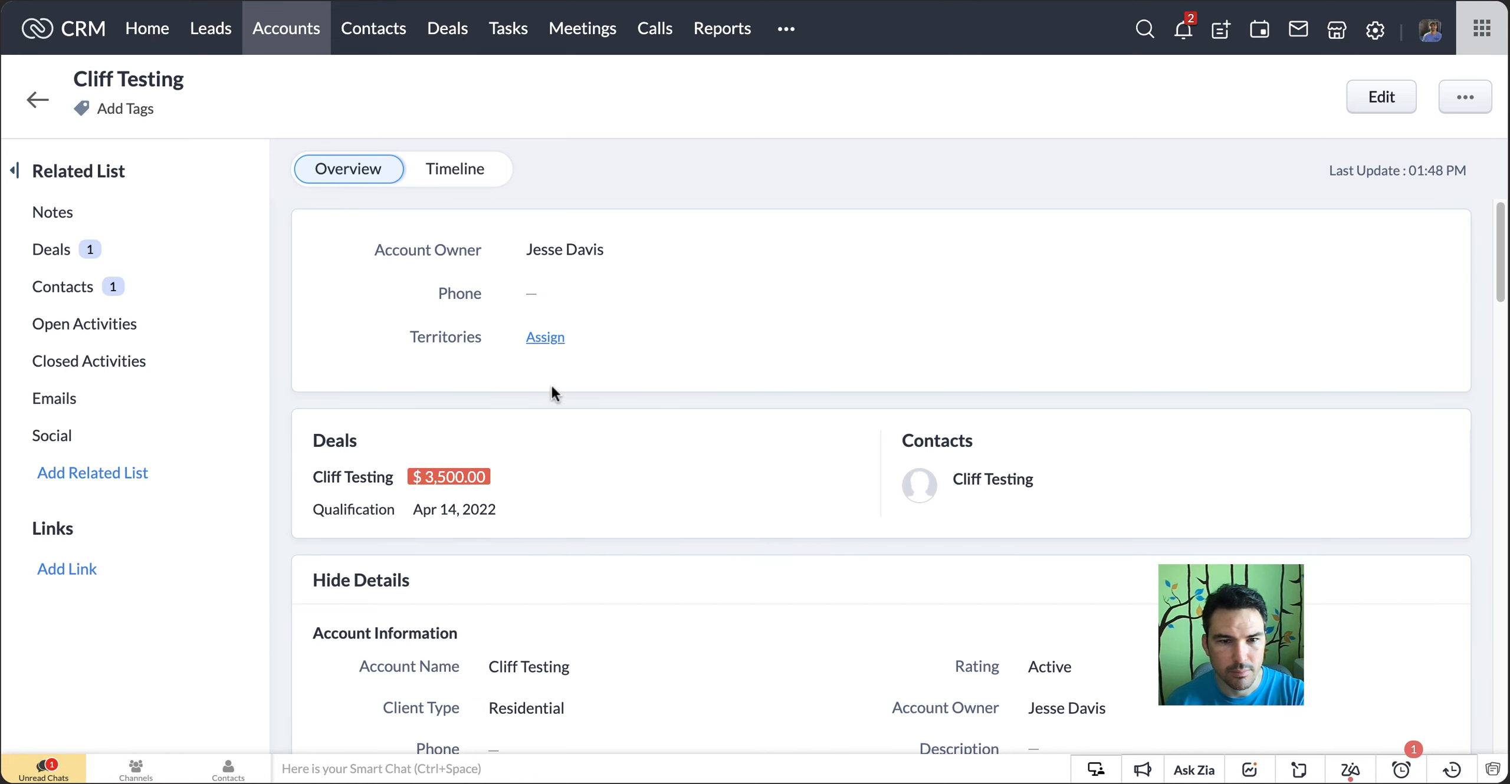
{"action": "scroll", "coordinate": [333, 353], "scroll_direction": "down", "scroll_amount": 8}
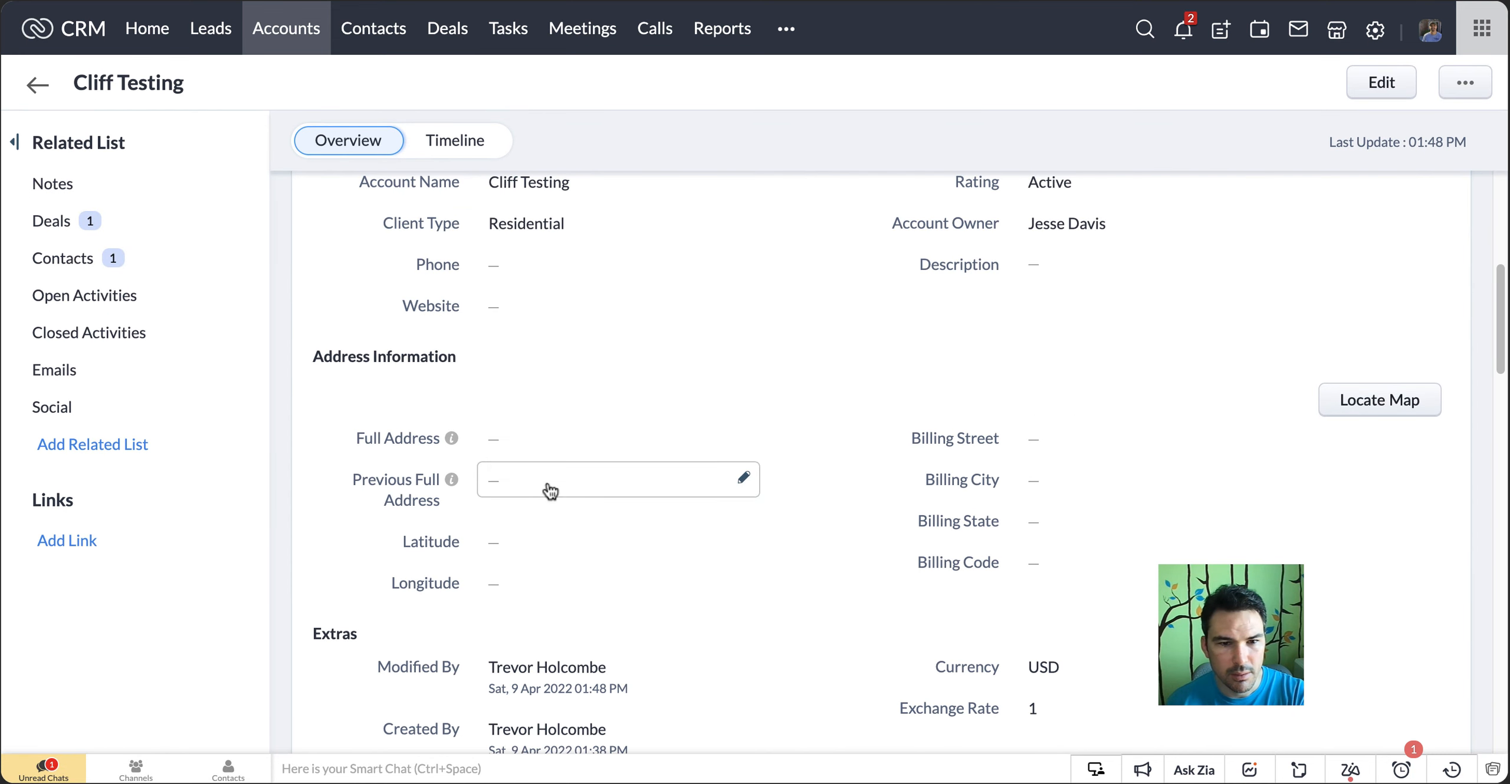
Enter the account's Full Address with street, suite number, state and ZIP code but without the city, and save it
{"action": "left_click", "coordinate": [497, 454]}
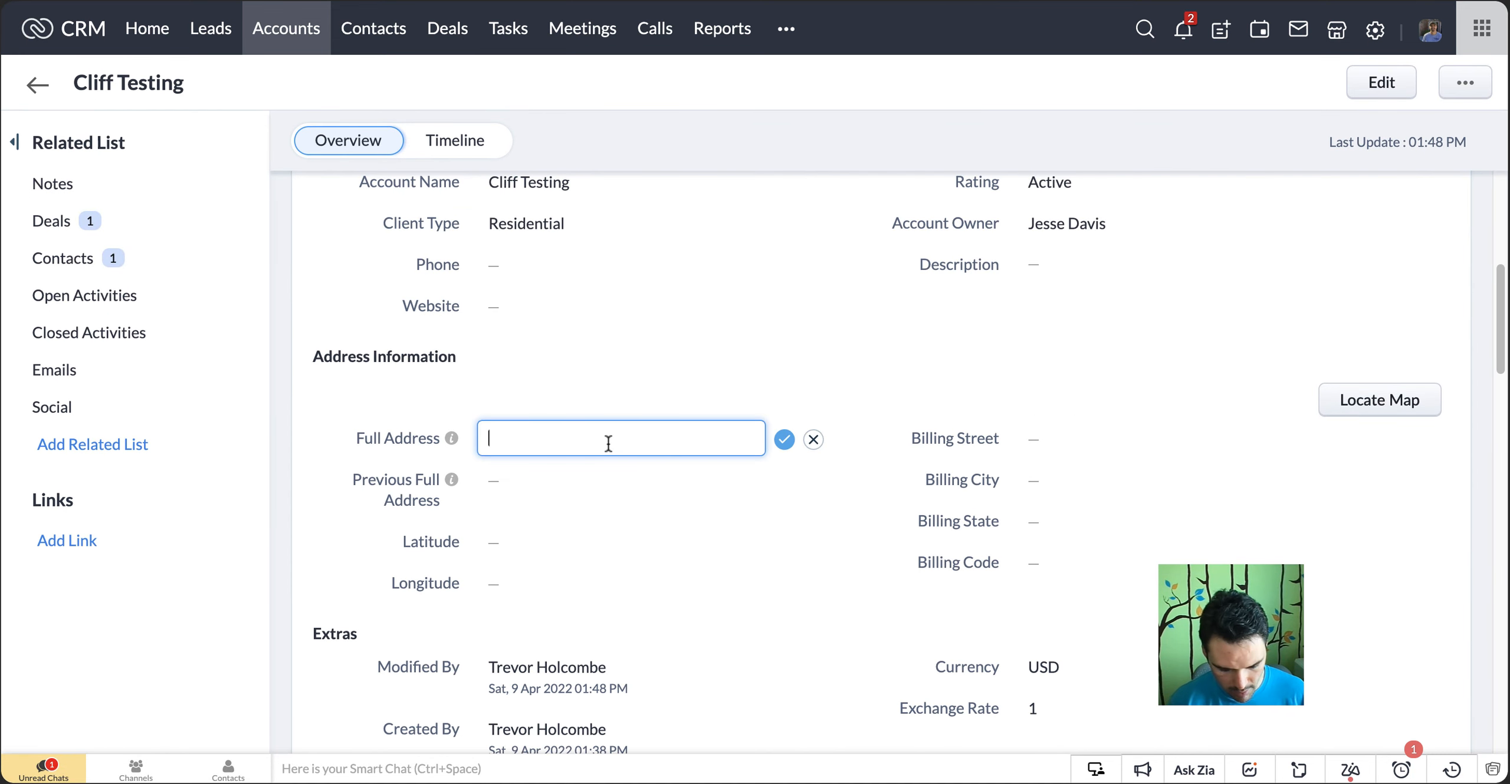
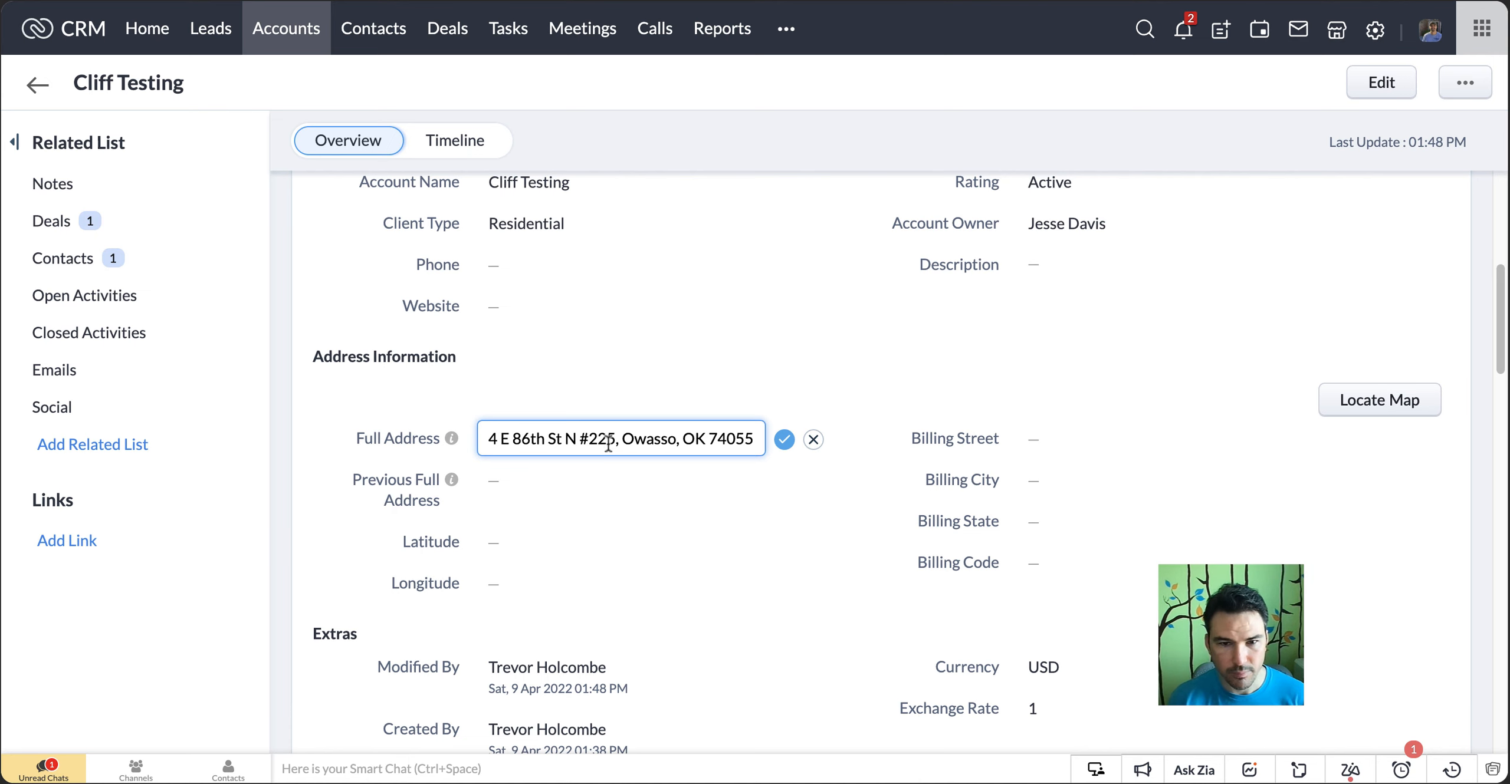
{"action": "double_click", "coordinate": [654, 439]}
{"action": "key", "text": "BackSpace"}
{"action": "key", "text": "BackSpace"}
{"action": "key", "text": "BackSpace"}
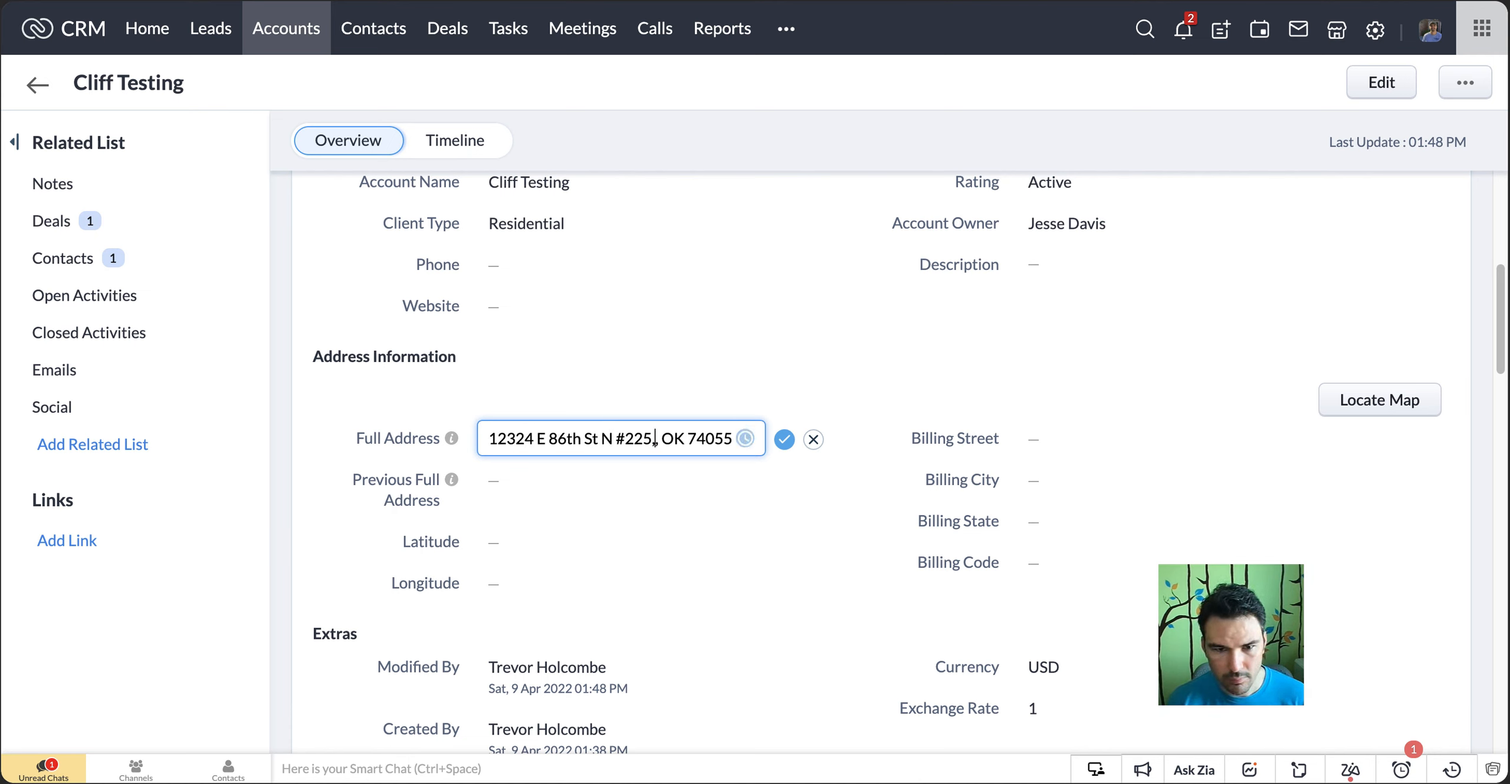
{"action": "left_click", "coordinate": [784, 441]}
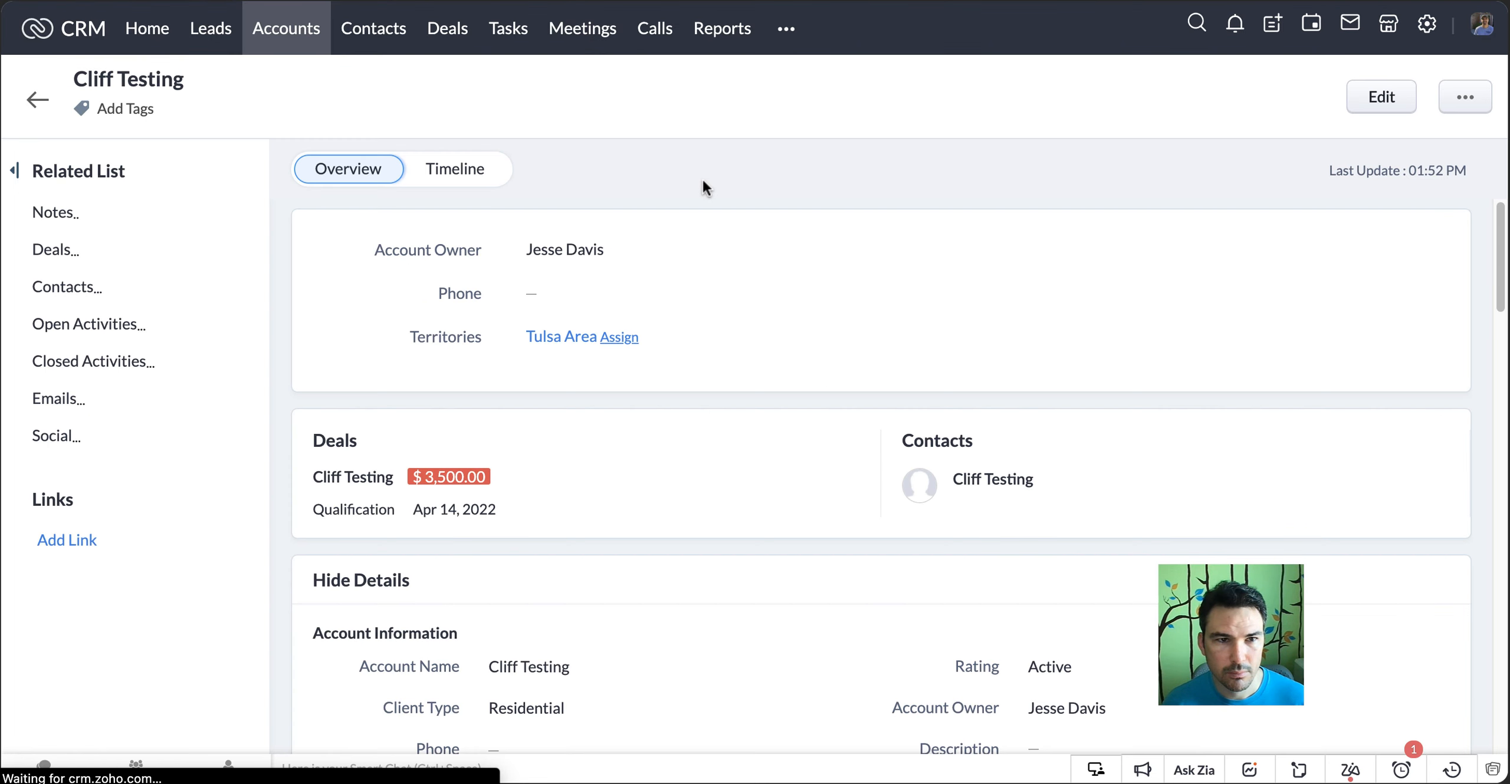
Check the account's Full Address, Previous Full Address, coordinates and Billing fields in the Address Information section
{"action": "scroll", "coordinate": [679, 224], "scroll_direction": "down", "scroll_amount": 5}
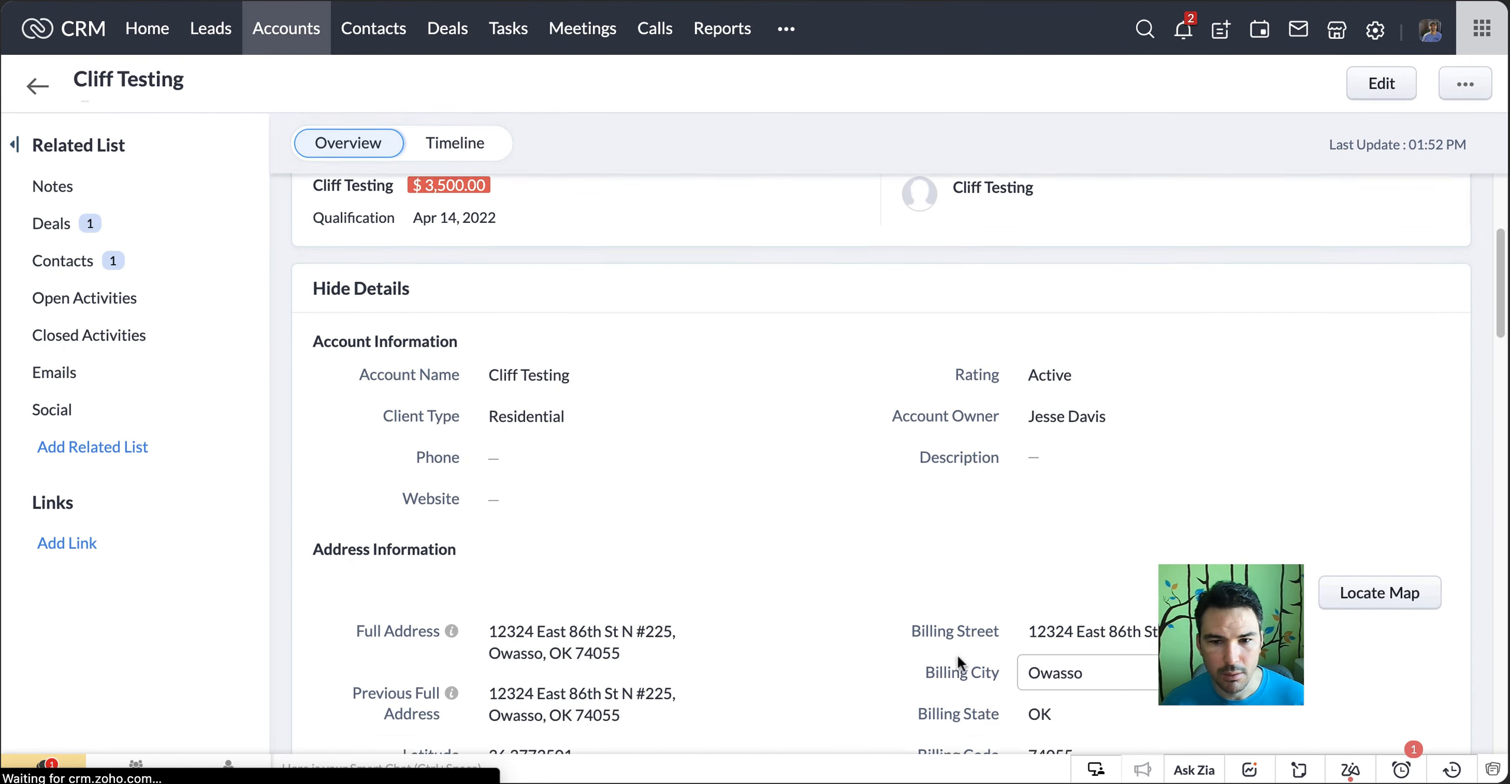
{"action": "scroll", "coordinate": [1015, 637], "scroll_direction": "down", "scroll_amount": 4}
{"action": "scroll", "coordinate": [838, 520], "scroll_direction": "up", "scroll_amount": 4}
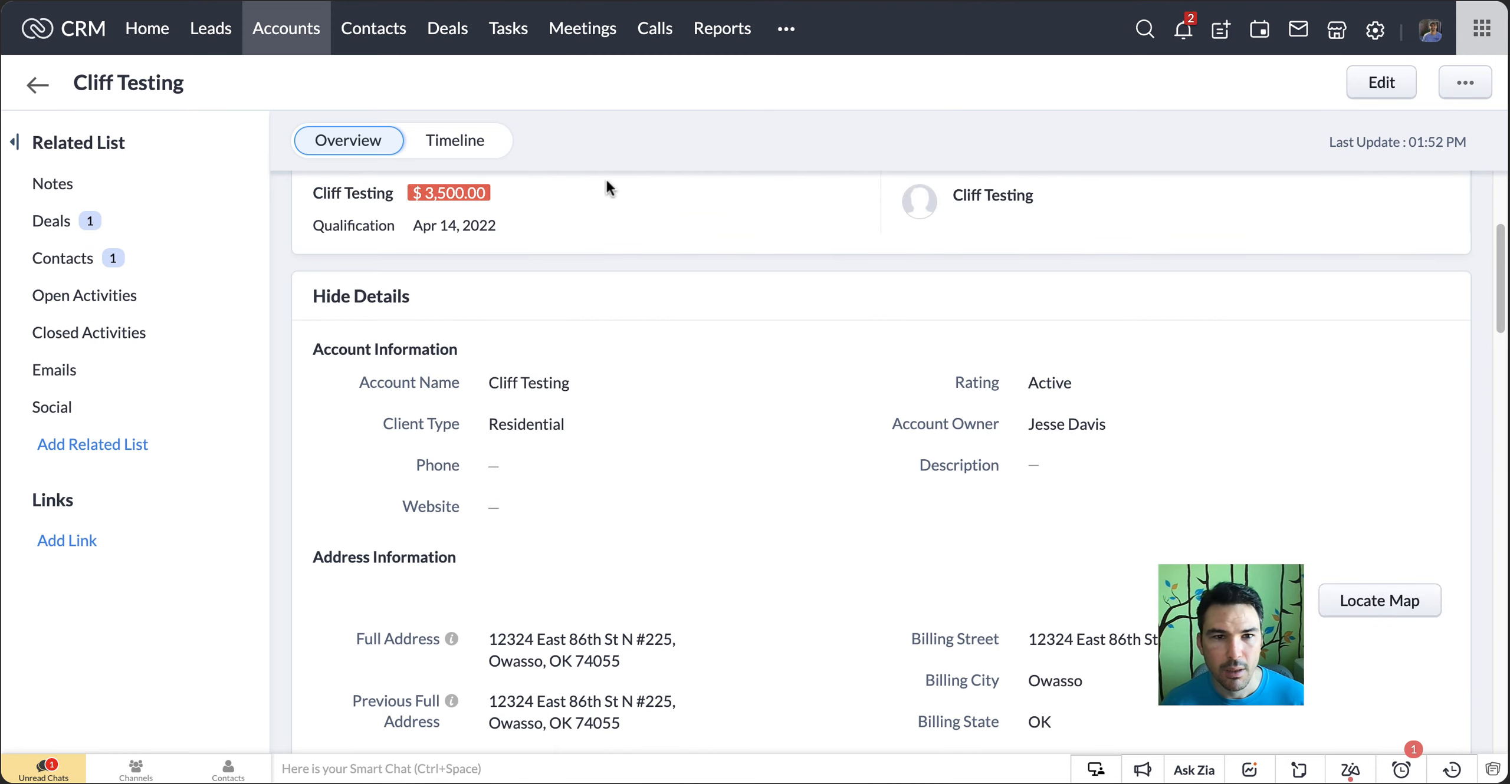
Open the account's $3,500 deal from its related deals, down to the deal's Address section
{"action": "left_click", "coordinate": [121, 223]}
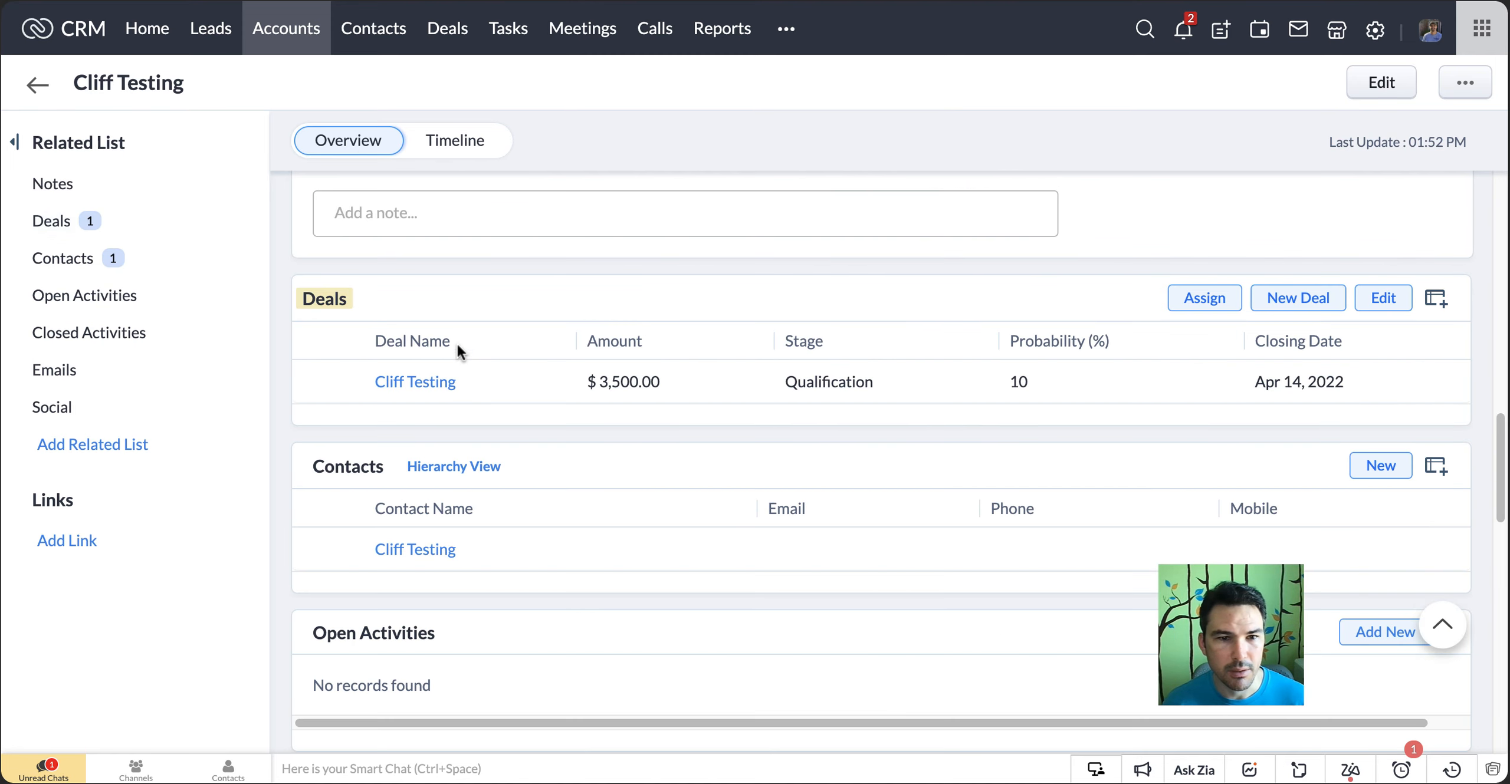
{"action": "left_click", "coordinate": [449, 387]}
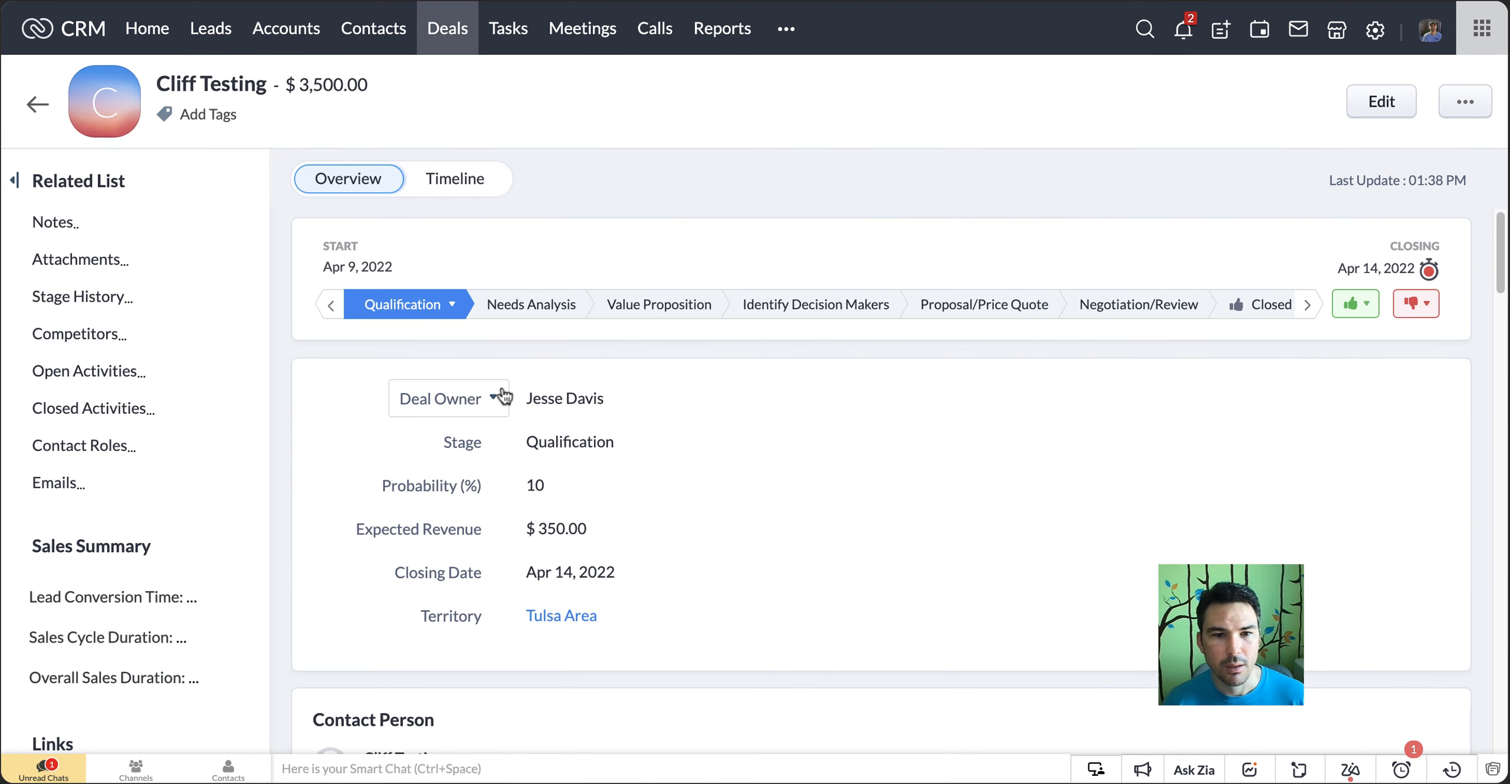
{"action": "scroll", "coordinate": [855, 377], "scroll_direction": "down", "scroll_amount": 5}
{"action": "scroll", "coordinate": [852, 372], "scroll_direction": "down", "scroll_amount": 10}
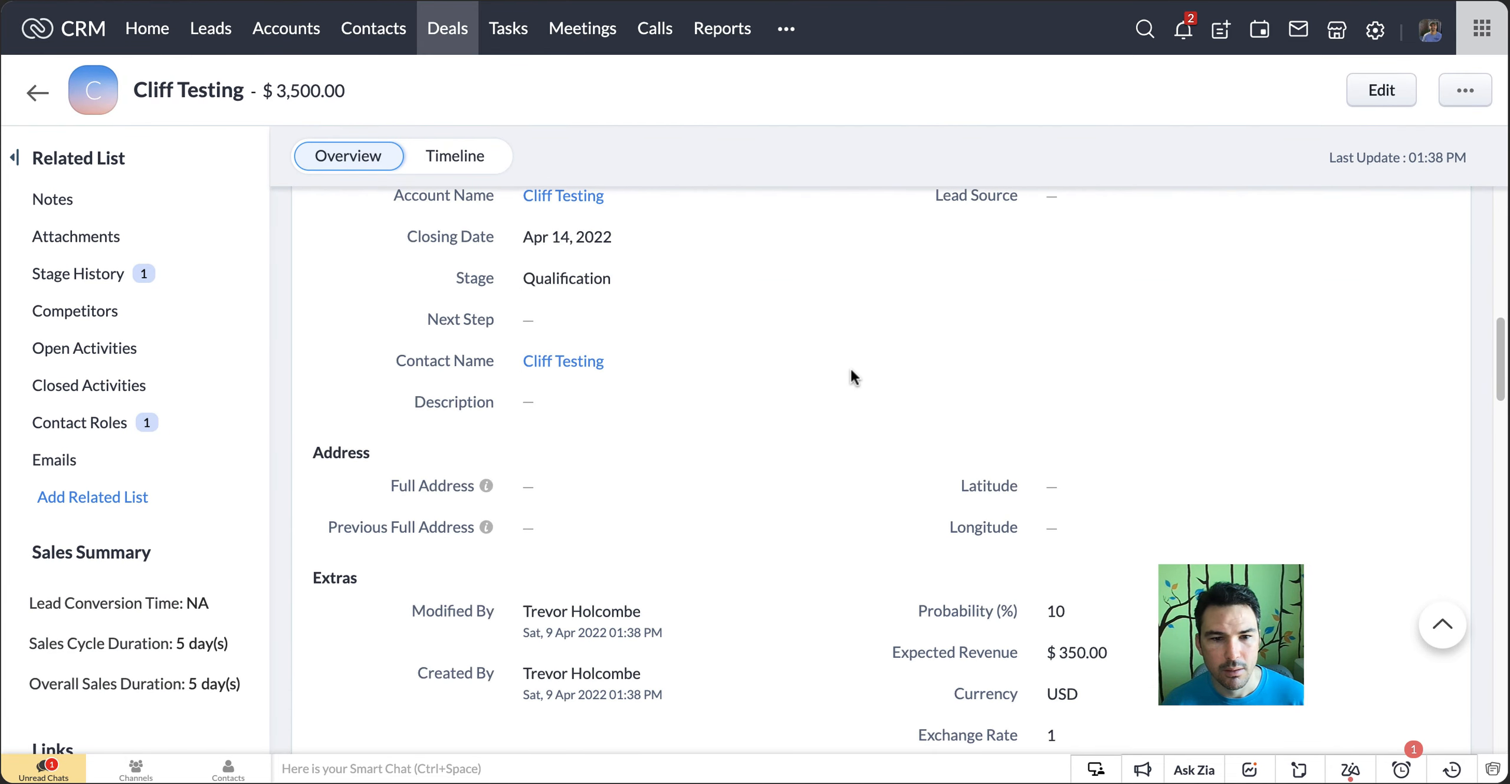
{"action": "scroll", "coordinate": [766, 377], "scroll_direction": "down", "scroll_amount": 1}
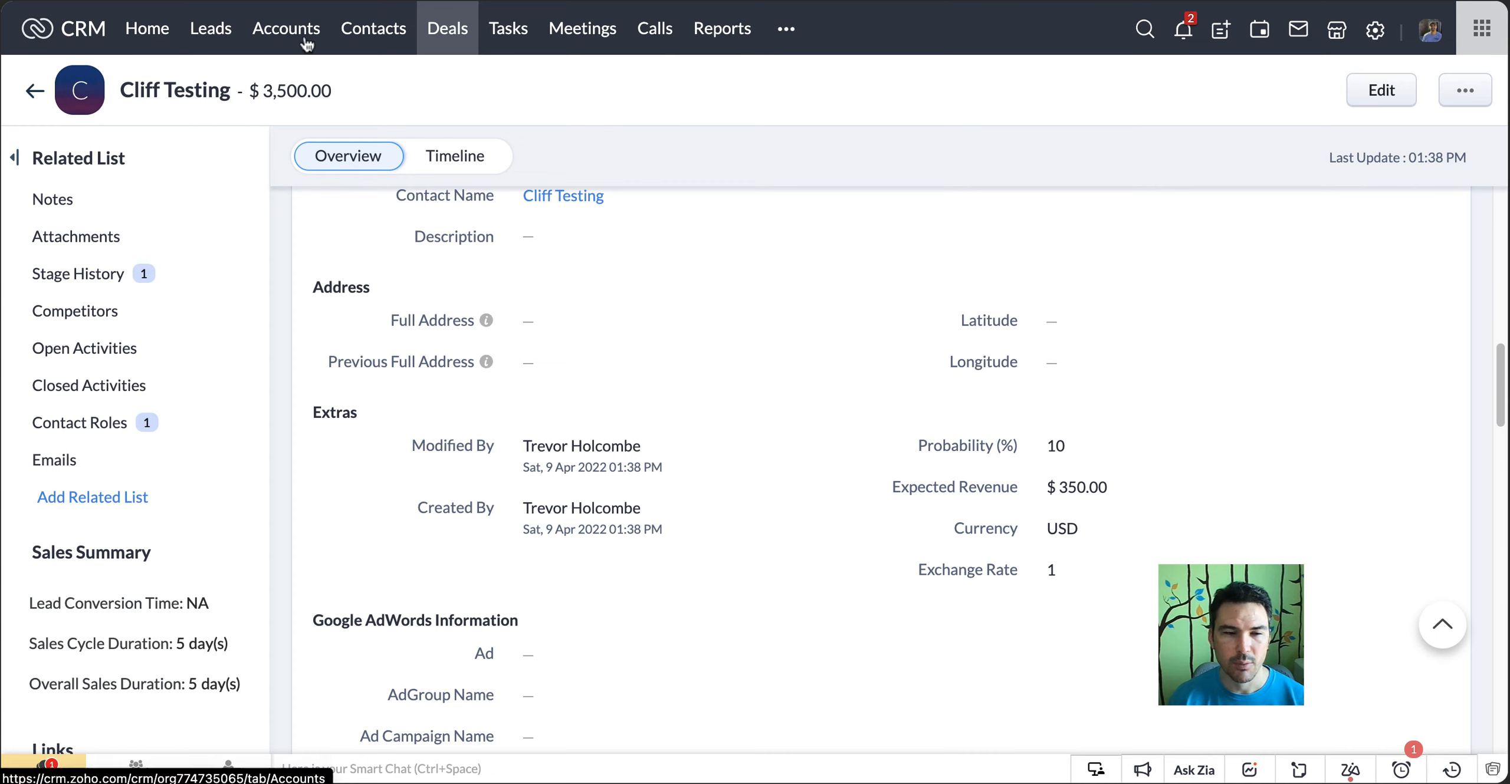
Fill the deal's Full Address with the complete Washington address from the clipboard history
{"action": "left_click", "coordinate": [583, 323]}
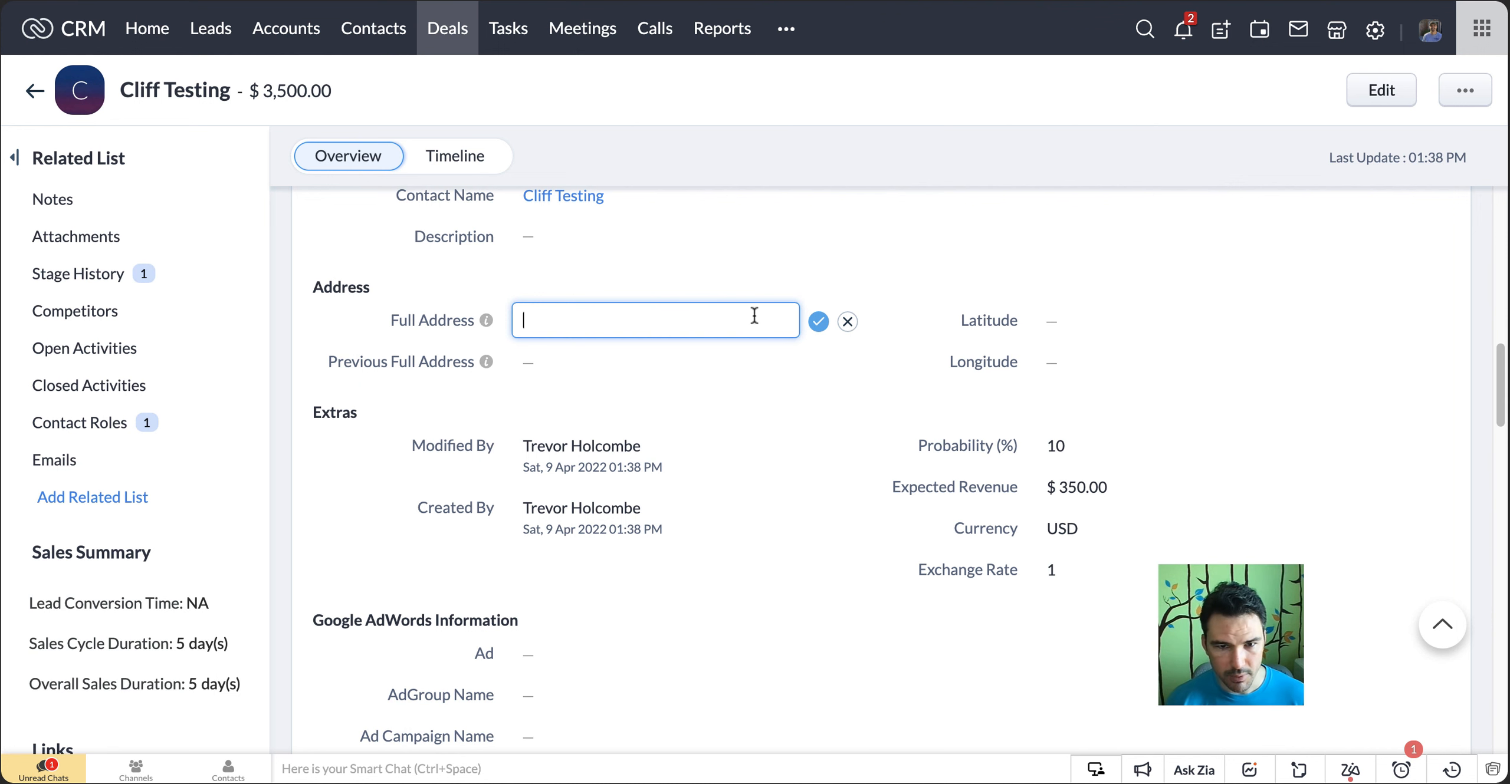
{"action": "type", "text": "Billing_"}
{"action": "key", "text": "super+a"}
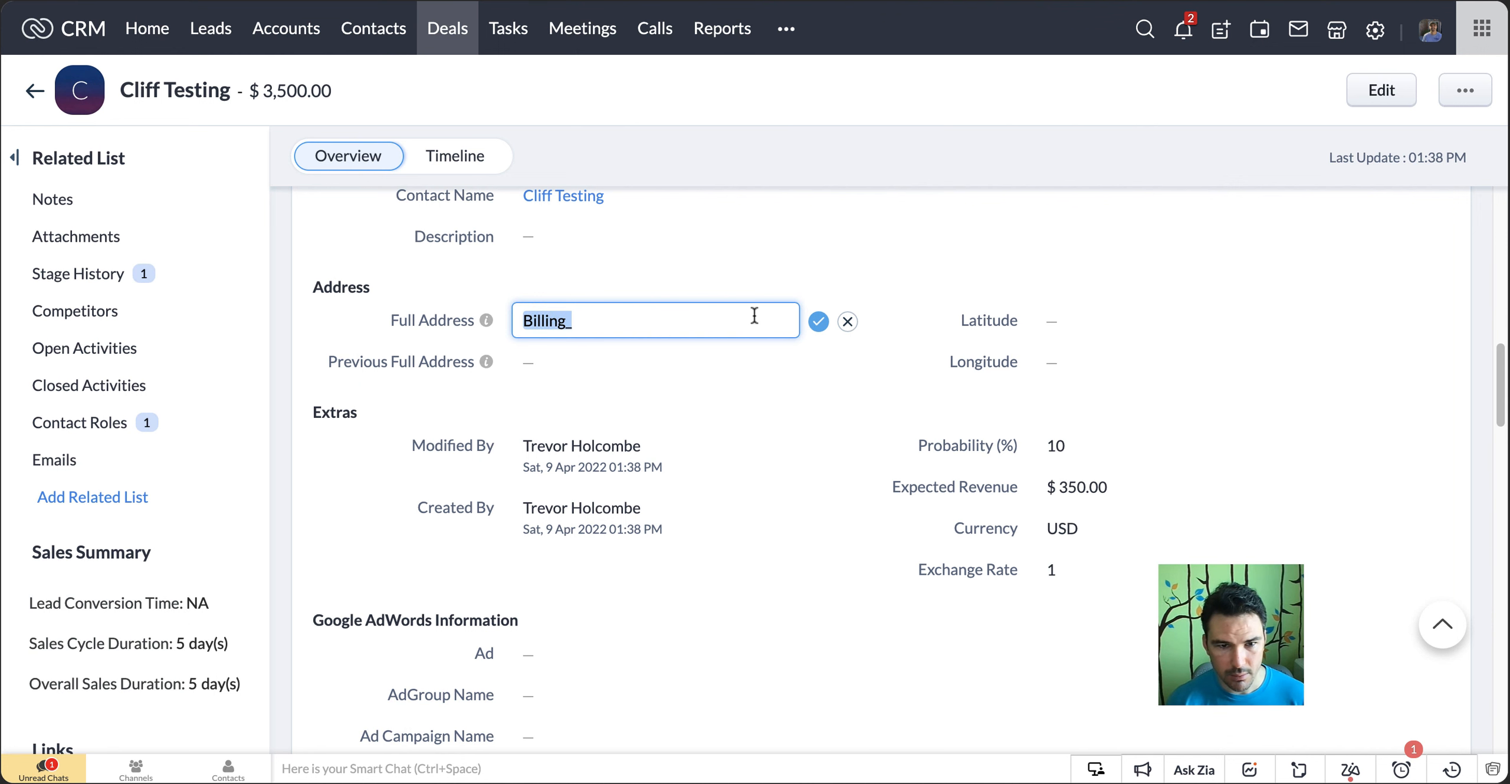
{"action": "key", "text": "alt+super+c"}
{"action": "key", "text": "Down"}
{"action": "key", "text": "Down"}
{"action": "key", "text": "Down"}
{"action": "key", "text": "Return"}
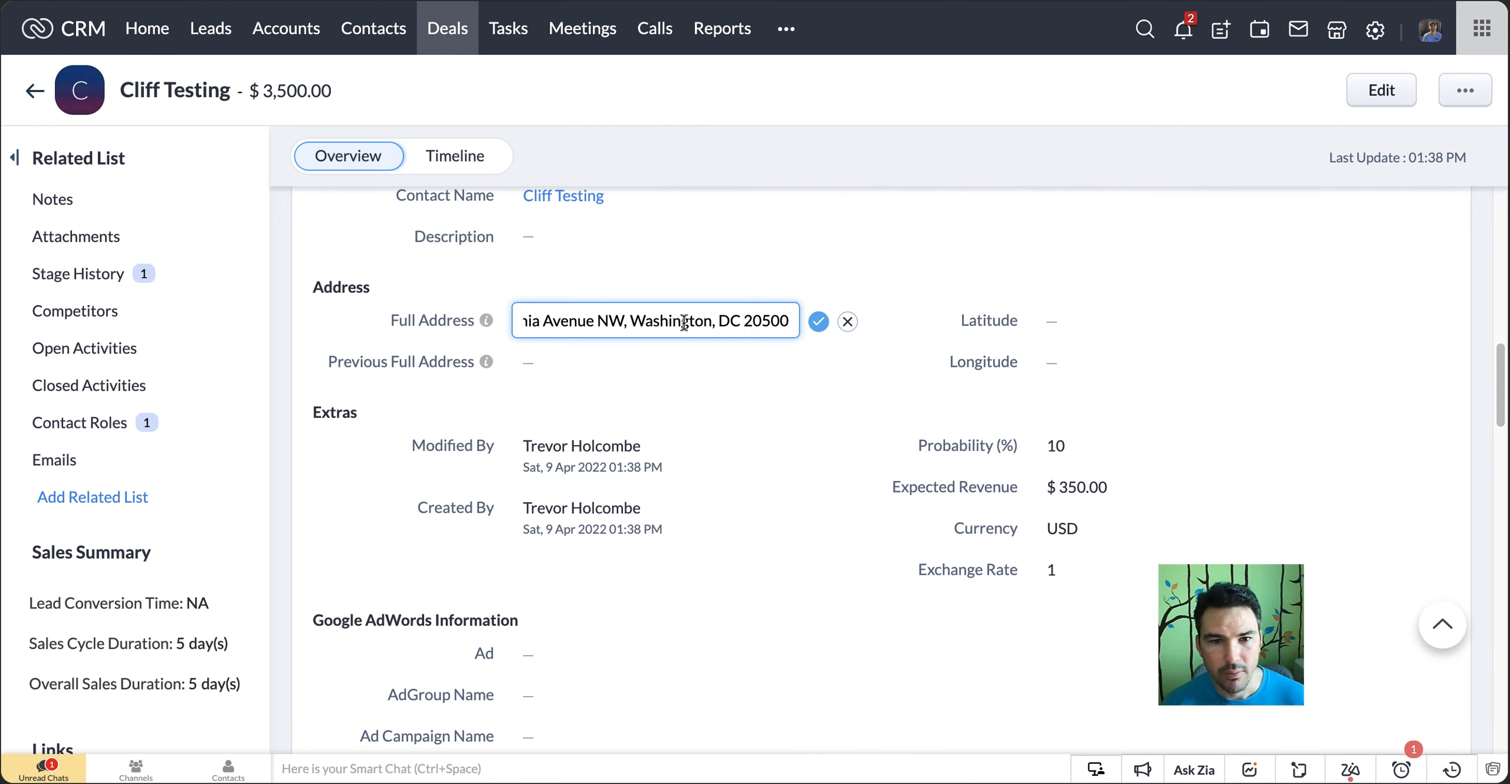
Remove the city and state from the deal's Full Address, keeping only the street and ZIP code, and save it
{"action": "left_click_drag", "start_coordinate": [684, 322], "coordinate": [730, 320]}
{"action": "key", "text": "BackSpace"}
{"action": "key", "text": "BackSpace"}
{"action": "key", "text": "BackSpace"}
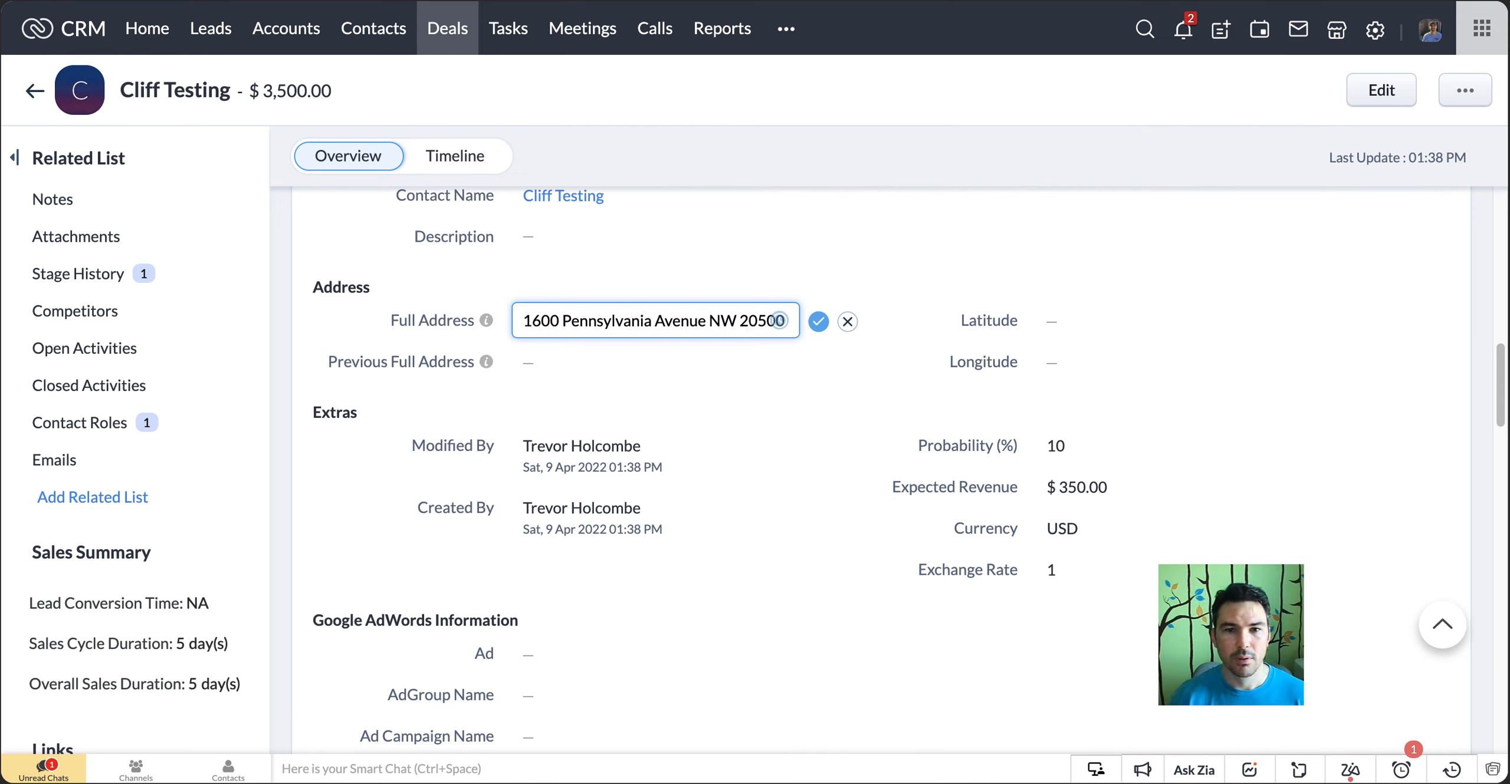
{"action": "left_click", "coordinate": [819, 321]}
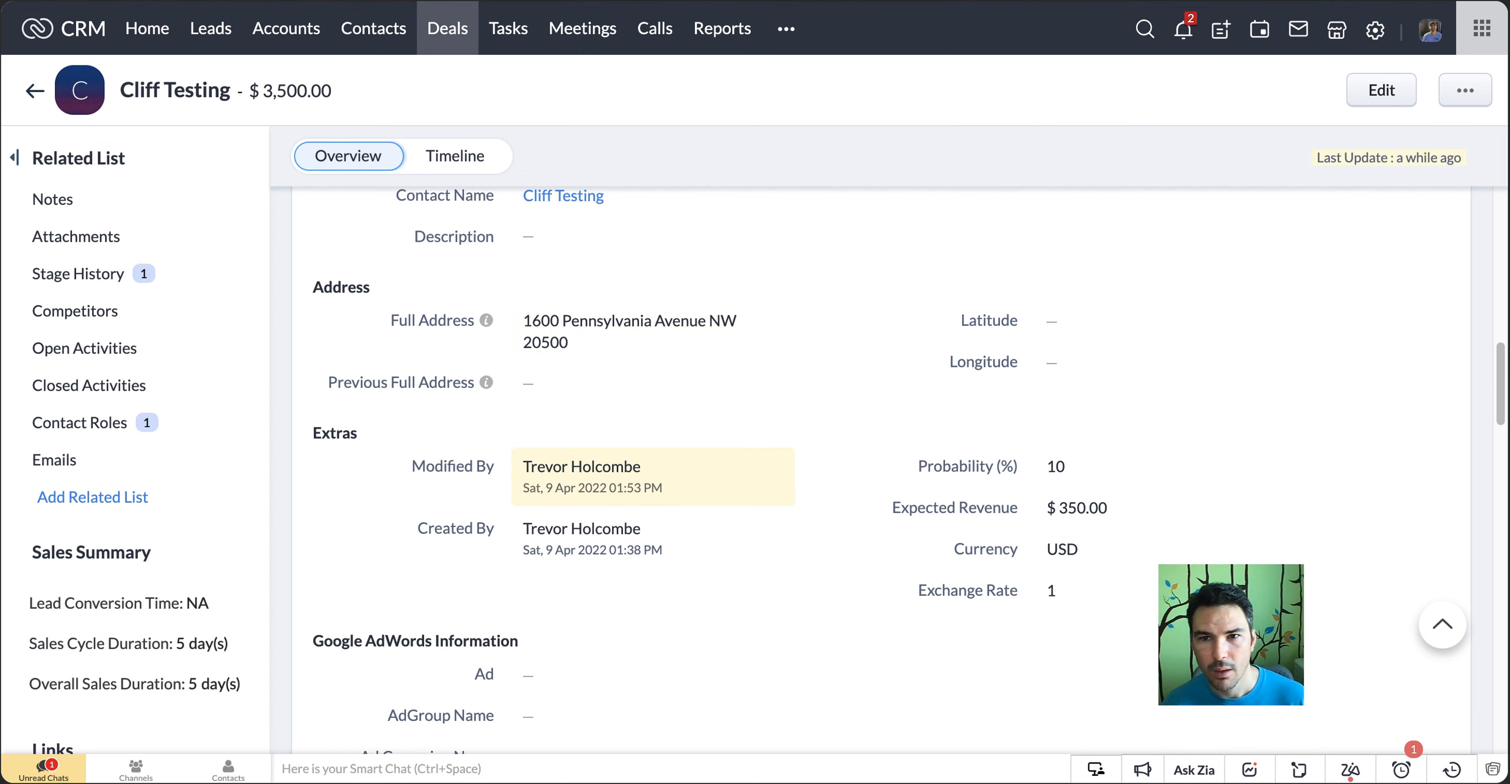
Switch to the Deals flow and run its test with the received deal data, examining the trigger's output for the address fields
{"action": "left_click", "coordinate": [1272, 1]}
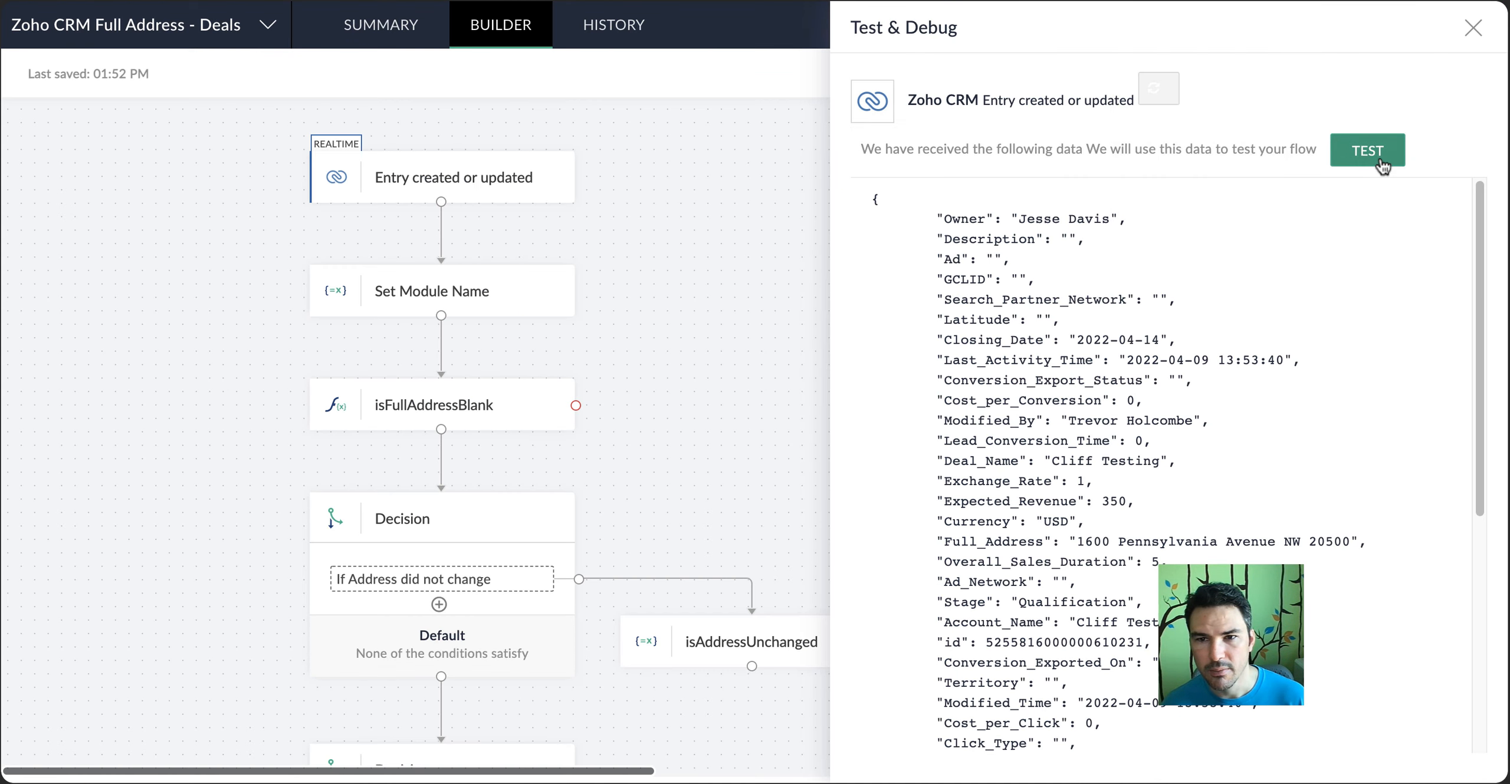
{"action": "left_click", "coordinate": [1380, 160]}
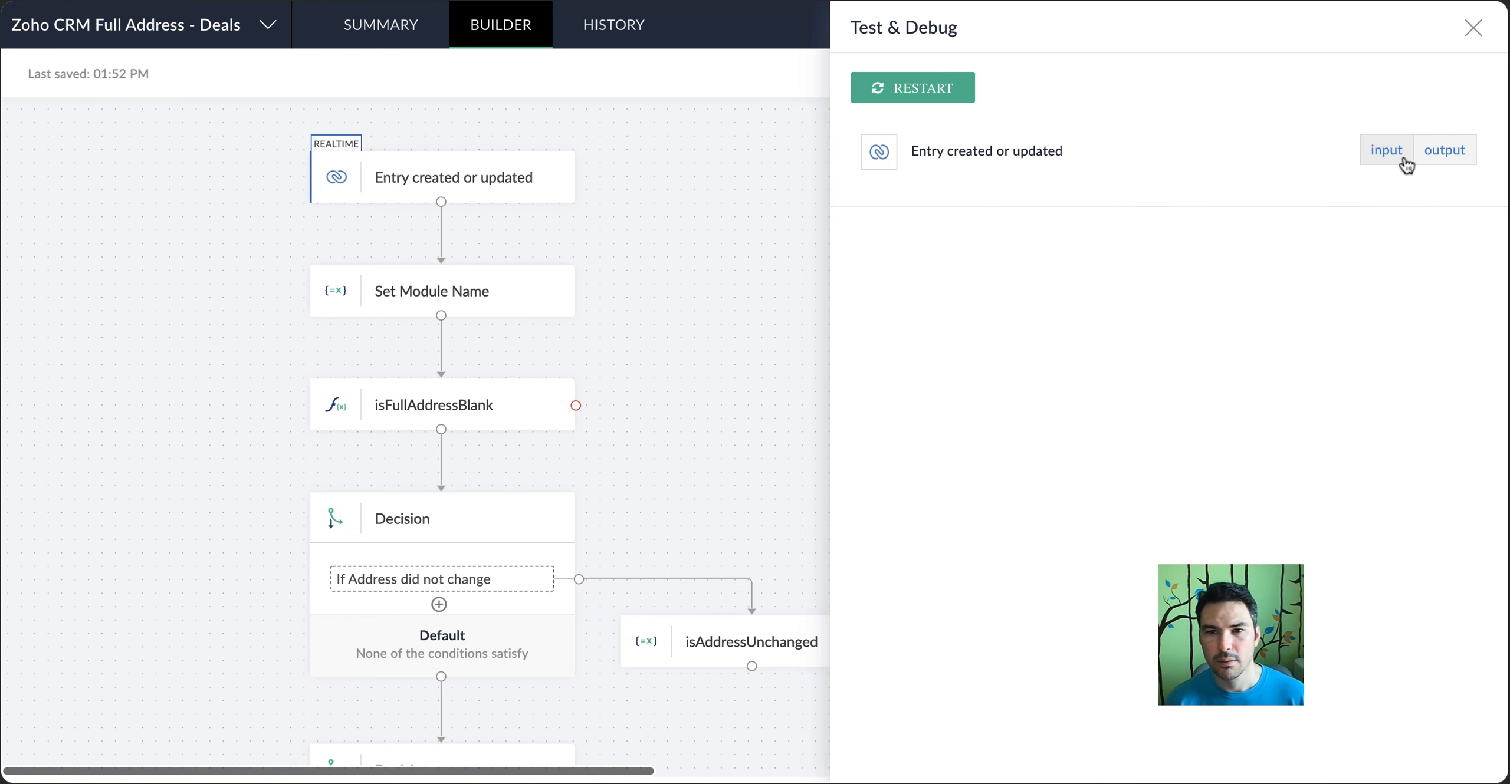
{"action": "left_click", "coordinate": [1421, 160]}
{"action": "scroll", "coordinate": [1354, 335], "scroll_direction": "down", "scroll_amount": 7}
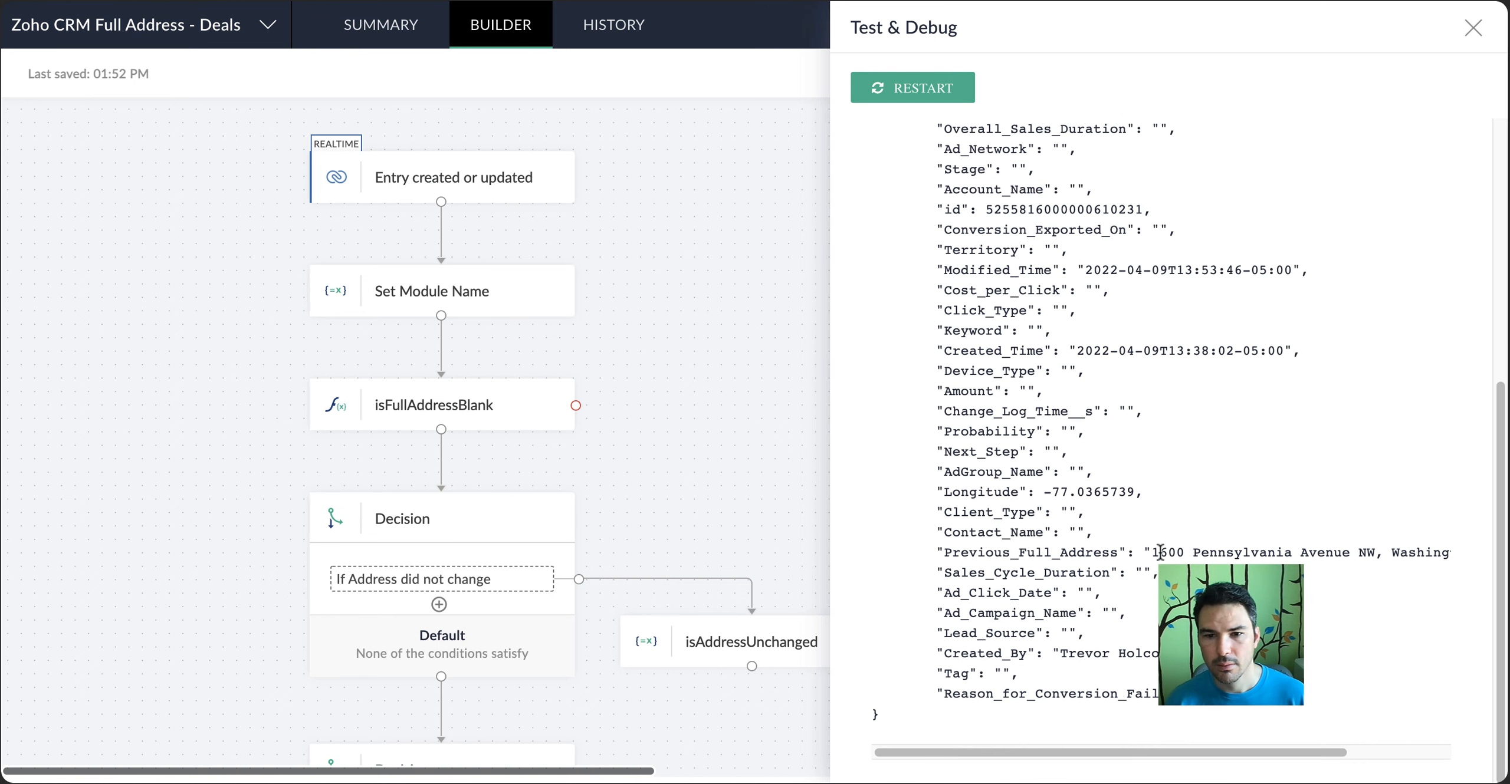
Return to the deal in the CRM and reload it to check Full Address, Previous Full Address and the coordinates
{"action": "key", "text": "ctrl+Tab"}
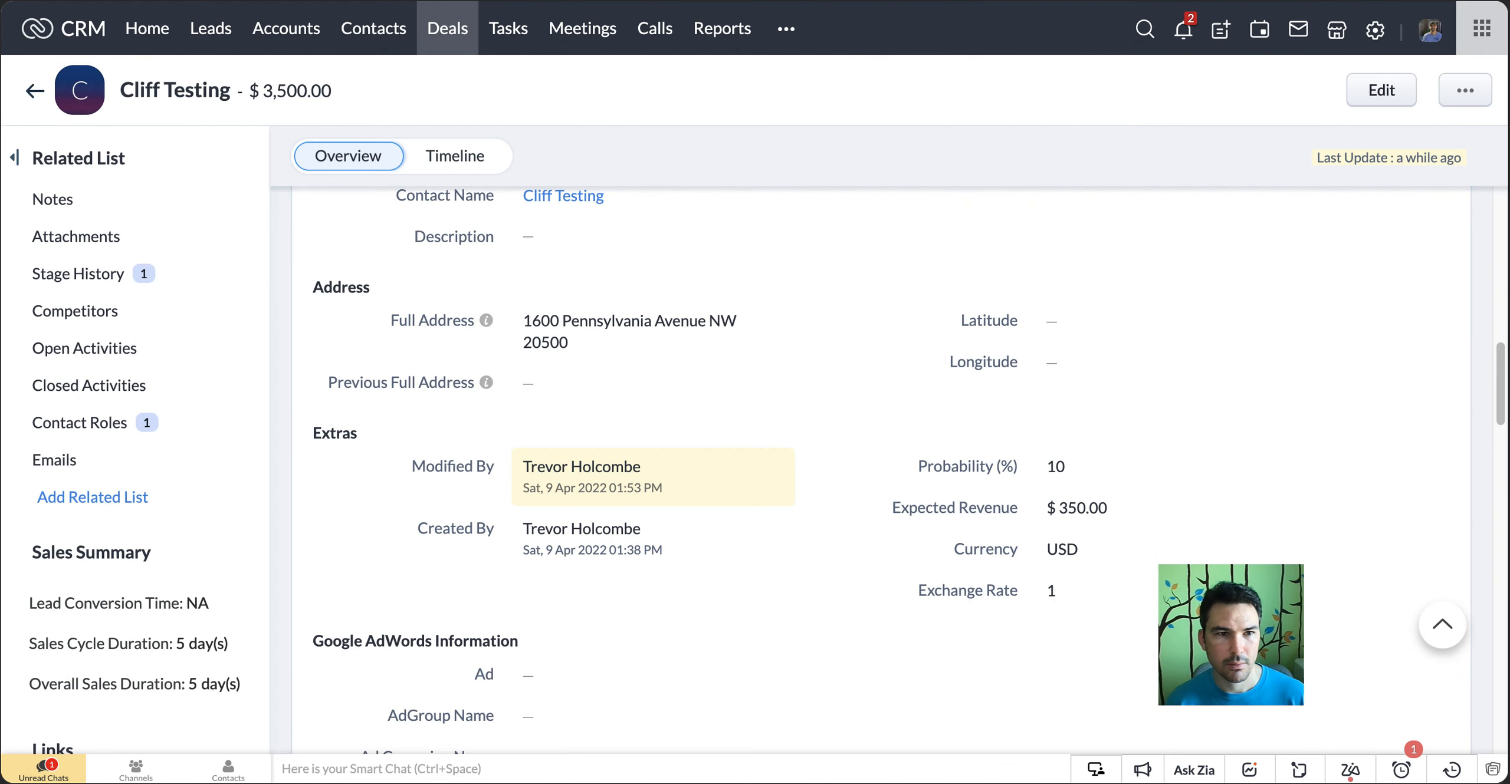
{"action": "key", "text": "super+r"}
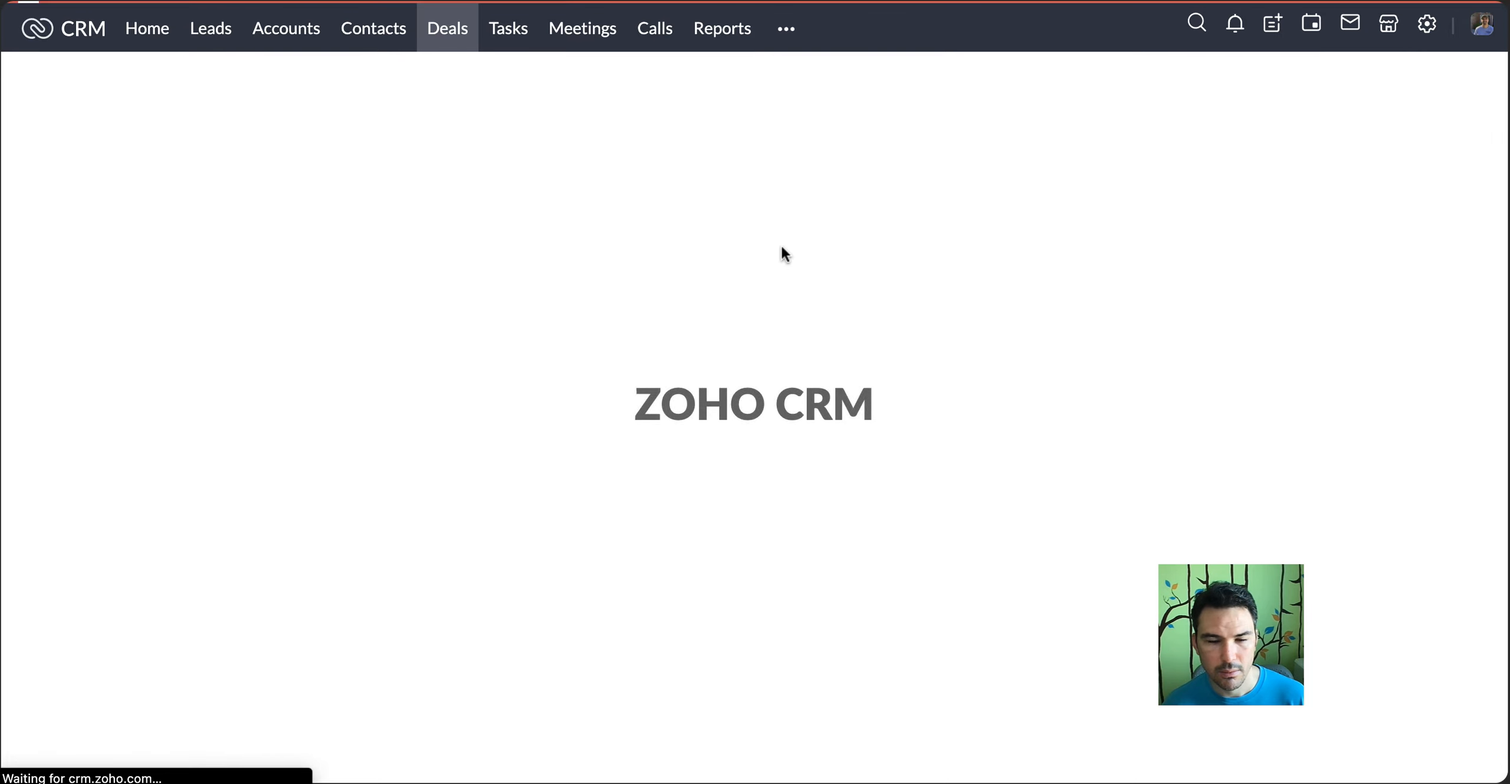
{"action": "scroll", "coordinate": [781, 243], "scroll_direction": "down", "scroll_amount": 7}
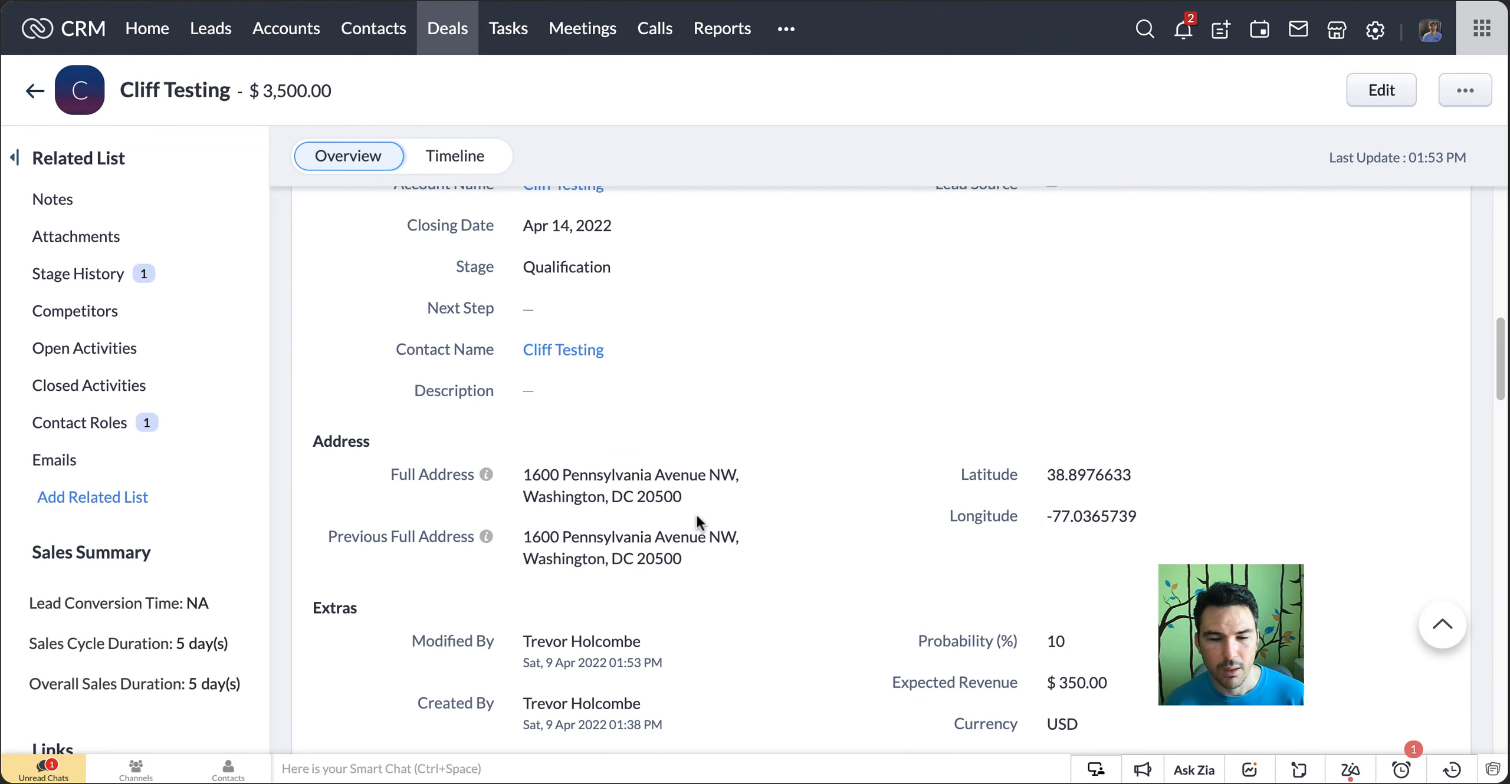
Open the deal's contact and go on to its account, examining the Address Information section for comparison with the deal
{"action": "left_click", "coordinate": [592, 354]}
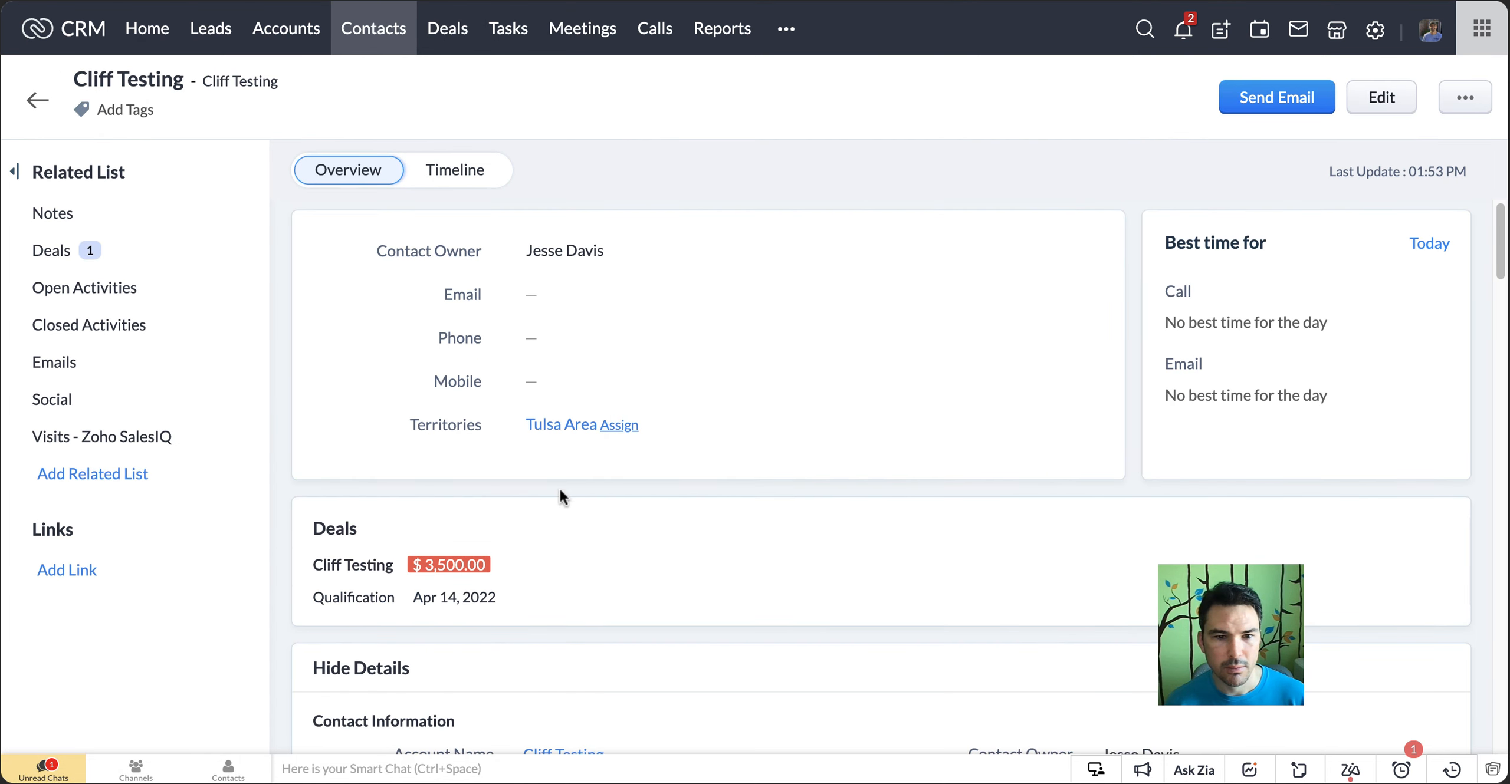
{"action": "scroll", "coordinate": [559, 495], "scroll_direction": "down", "scroll_amount": 5}
{"action": "left_click", "coordinate": [554, 488]}
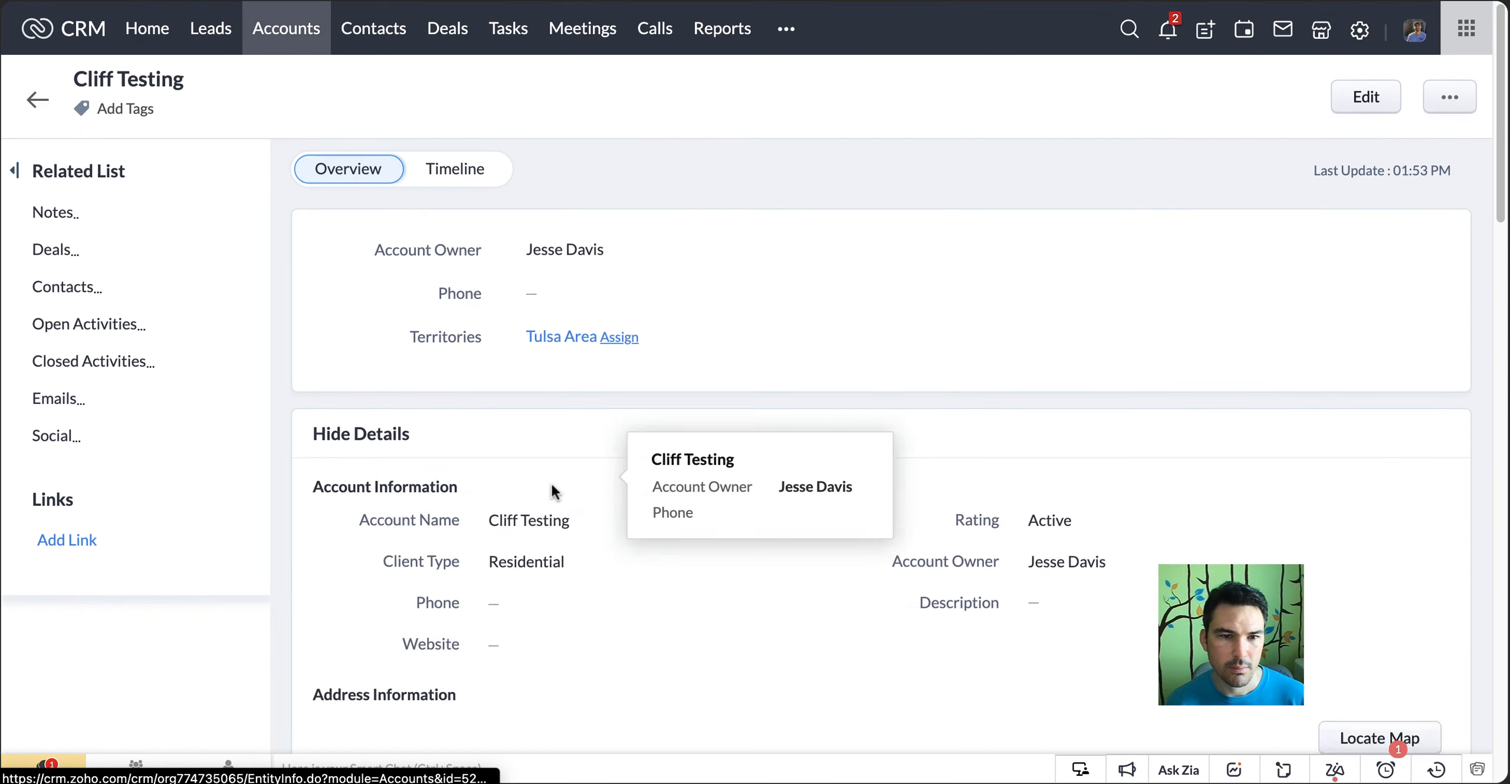
{"action": "scroll", "coordinate": [551, 481], "scroll_direction": "down", "scroll_amount": 10}
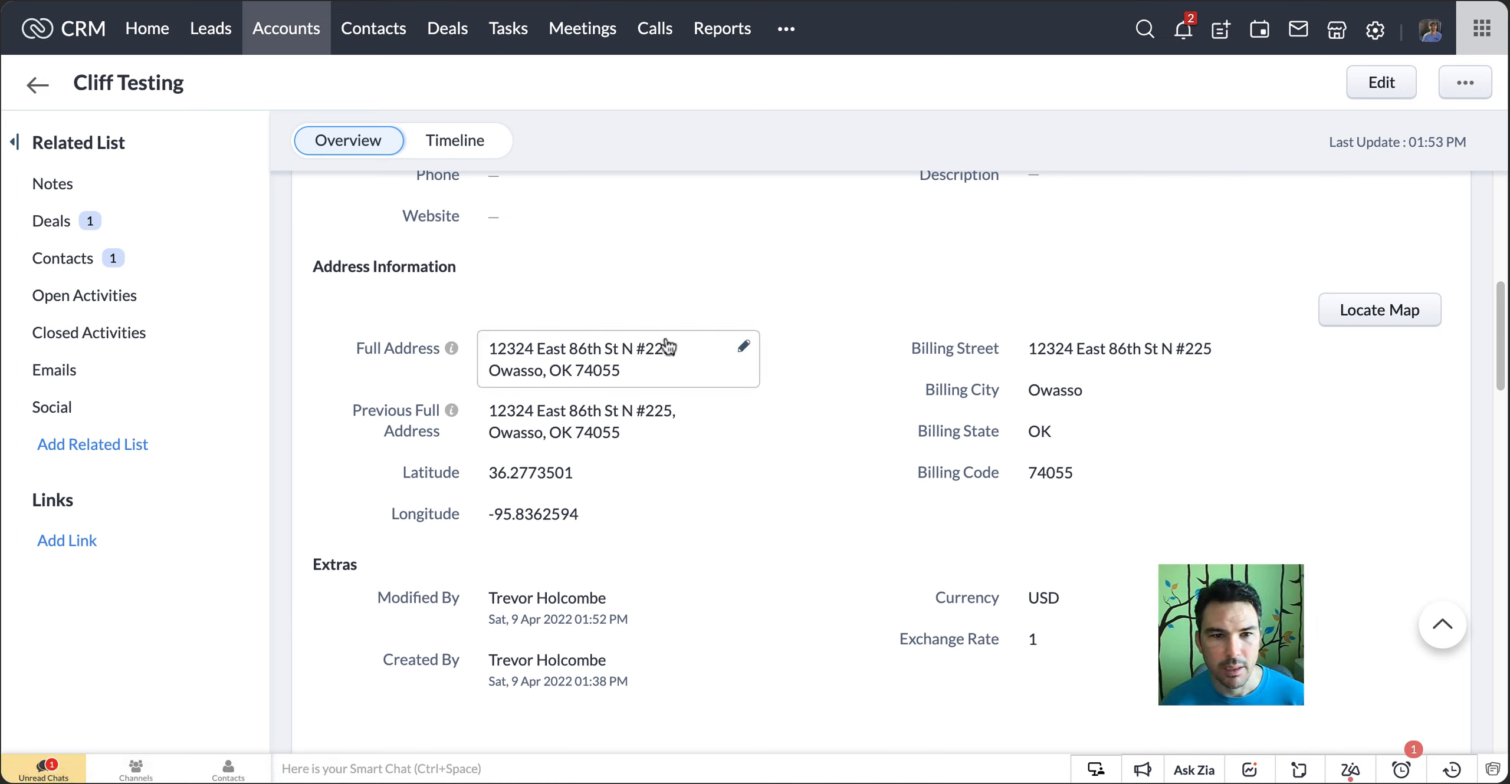
{"action": "scroll", "coordinate": [665, 354], "scroll_direction": "up", "scroll_amount": 5}
{"action": "scroll", "coordinate": [576, 394], "scroll_direction": "up", "scroll_amount": 1}
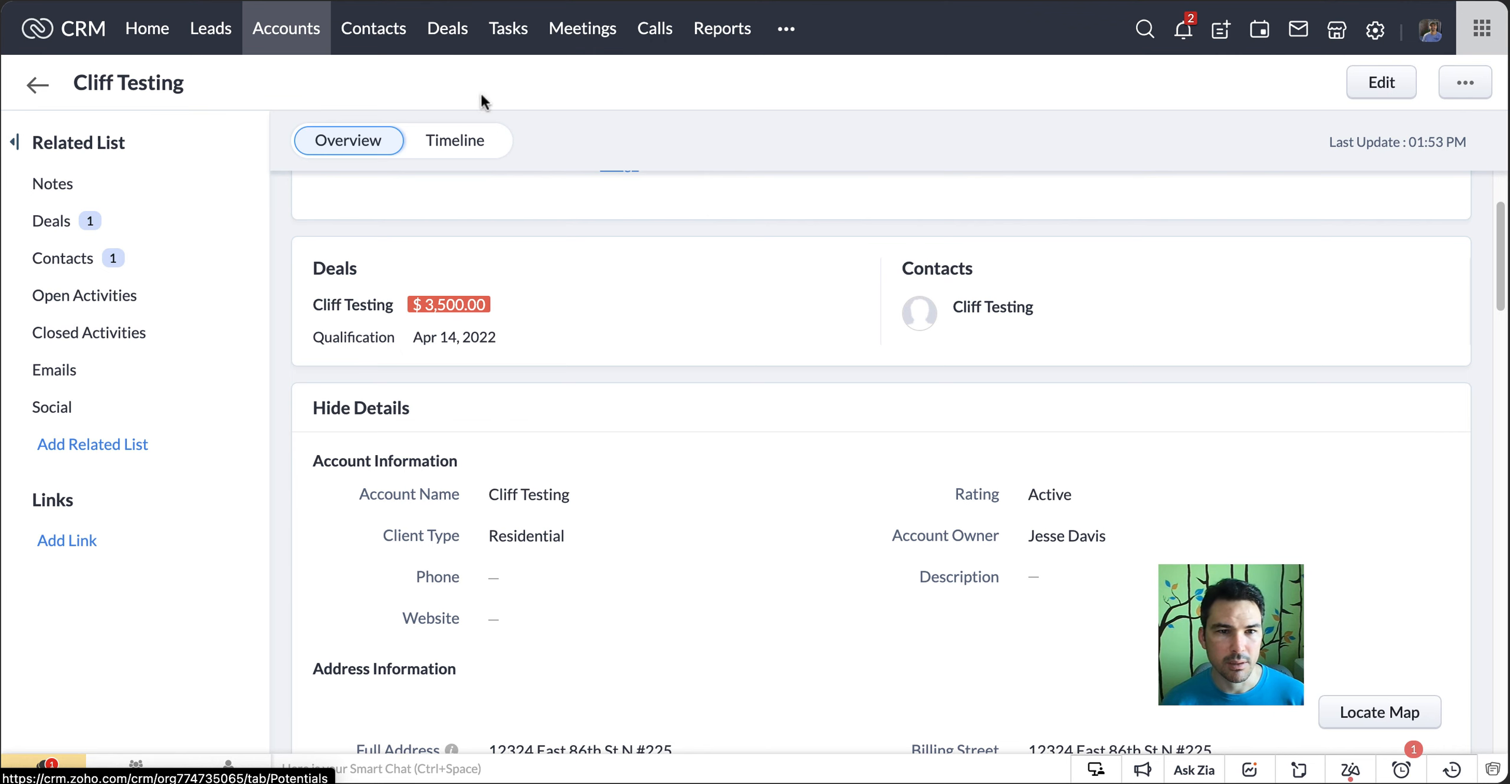
{"action": "scroll", "coordinate": [590, 303], "scroll_direction": "down", "scroll_amount": 3}
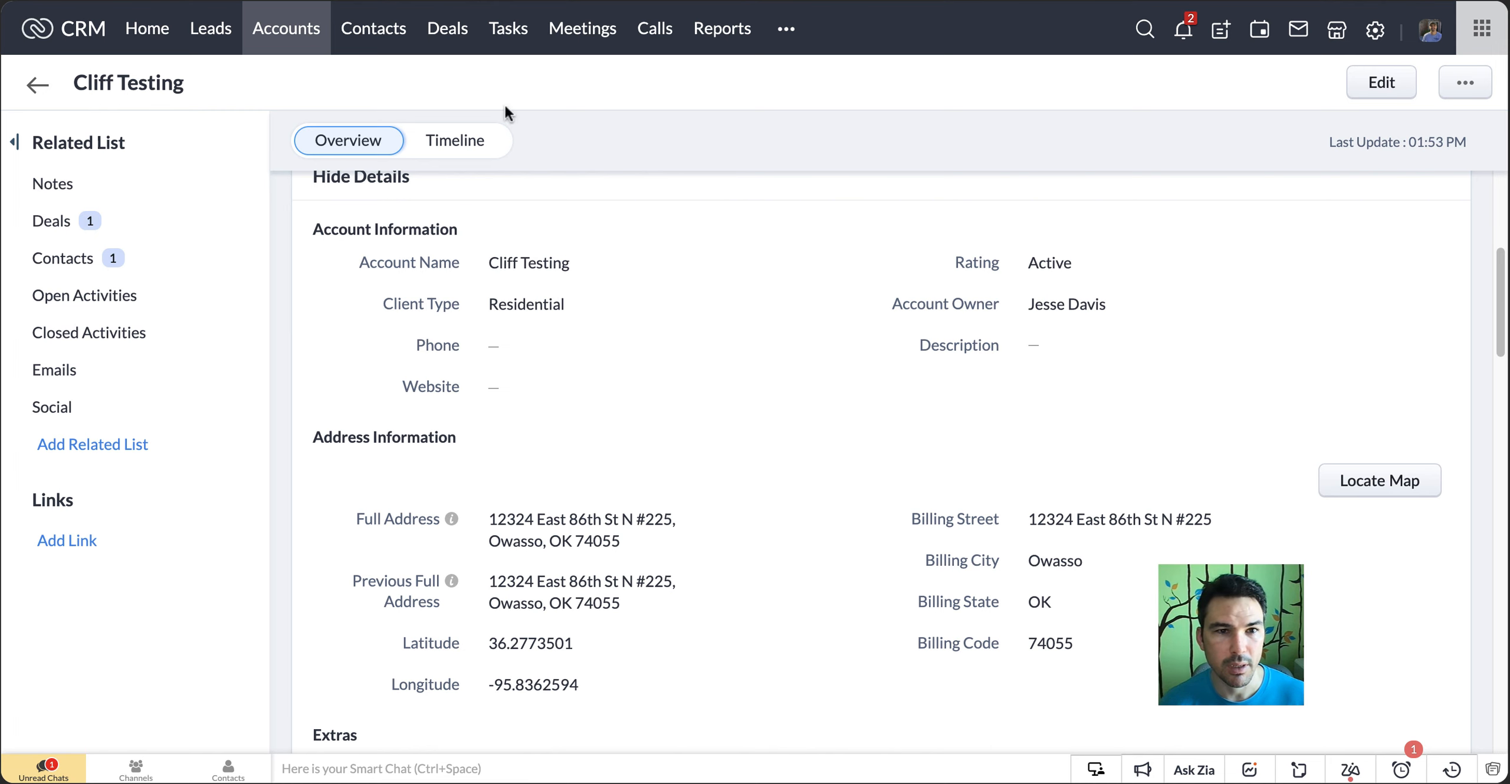
Restart the Deals flow's test and open the $3,500 deal in the standard user's CRM session, down to its Address section
{"action": "left_click", "coordinate": [449, 1]}
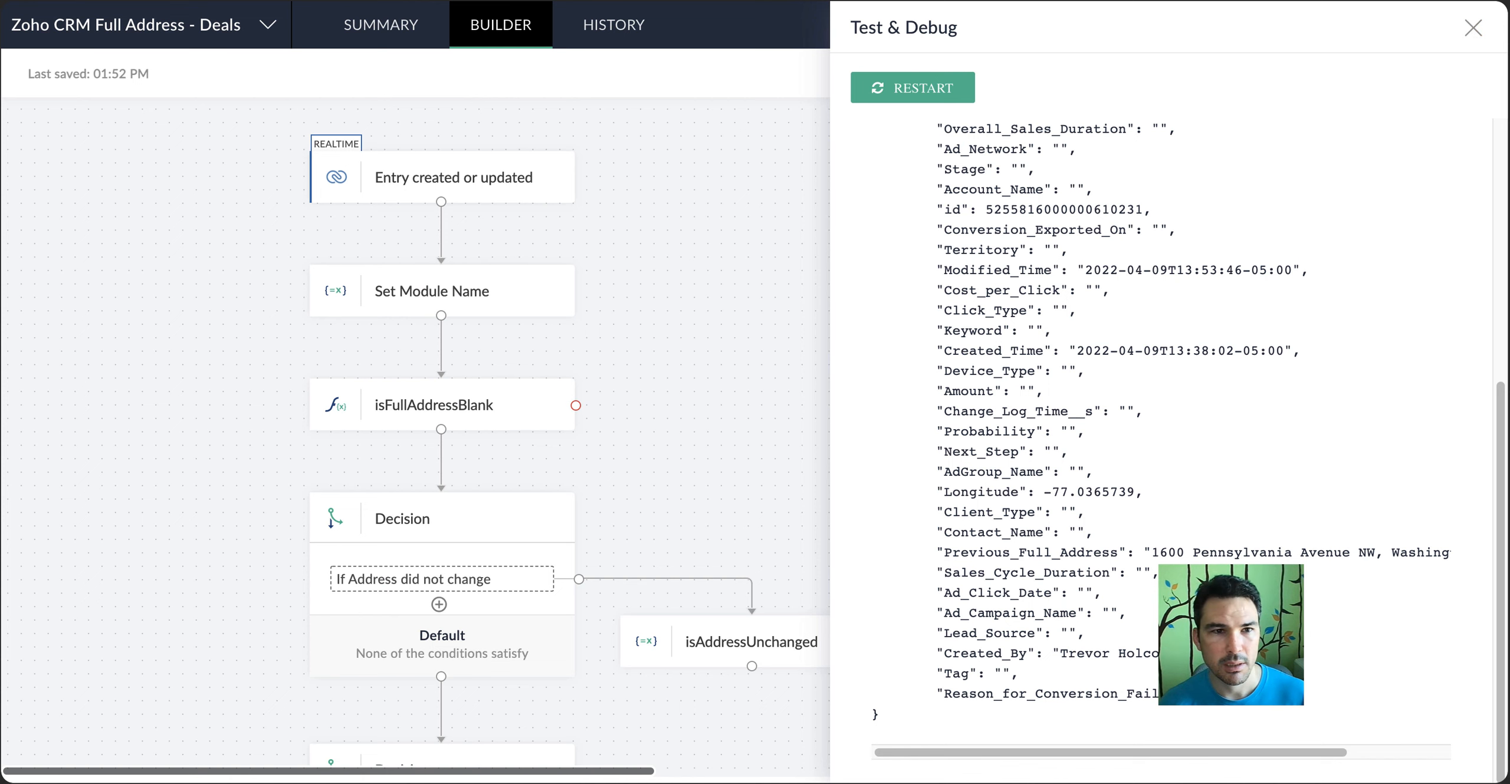
{"action": "left_click", "coordinate": [1469, 29]}
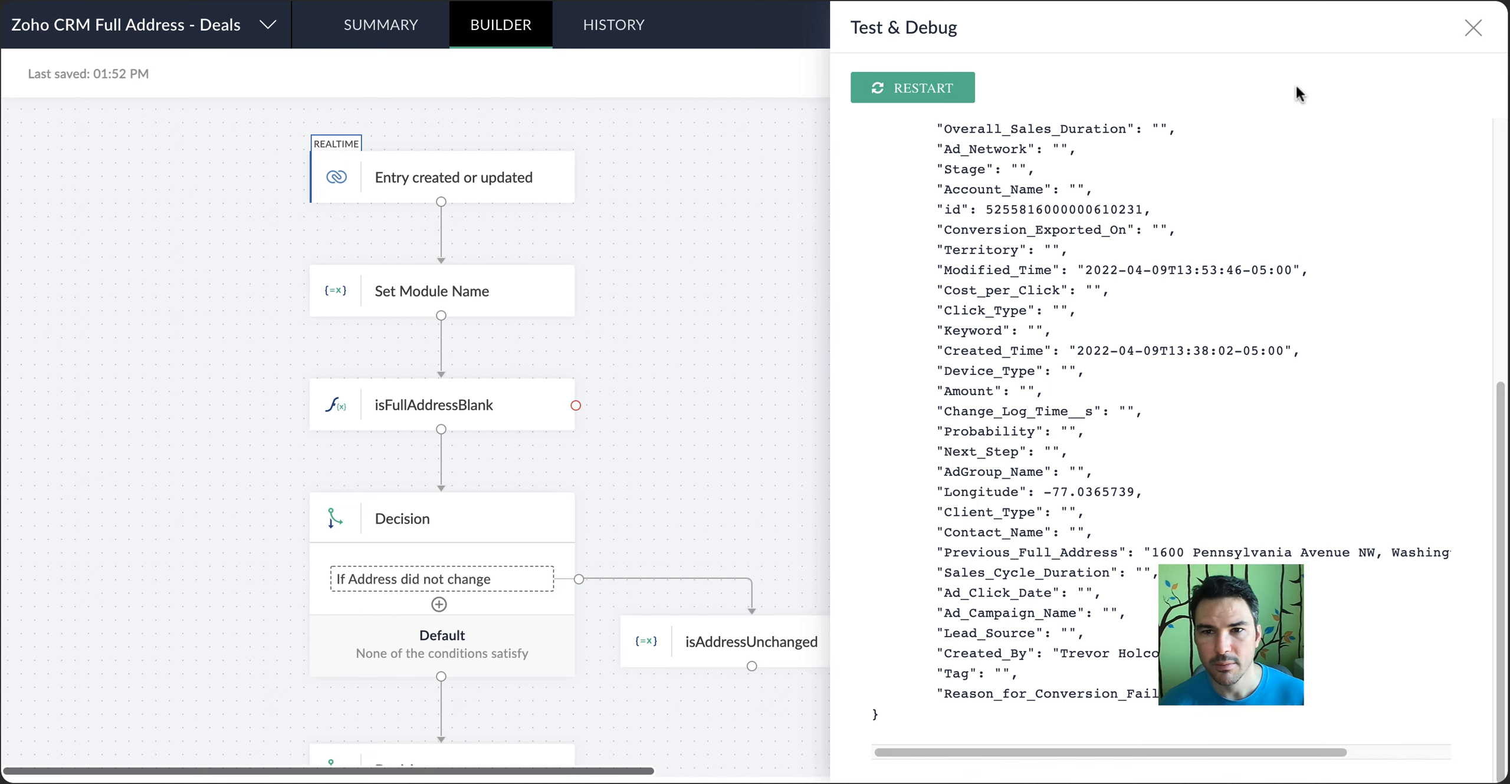
{"action": "left_click", "coordinate": [1472, 80]}
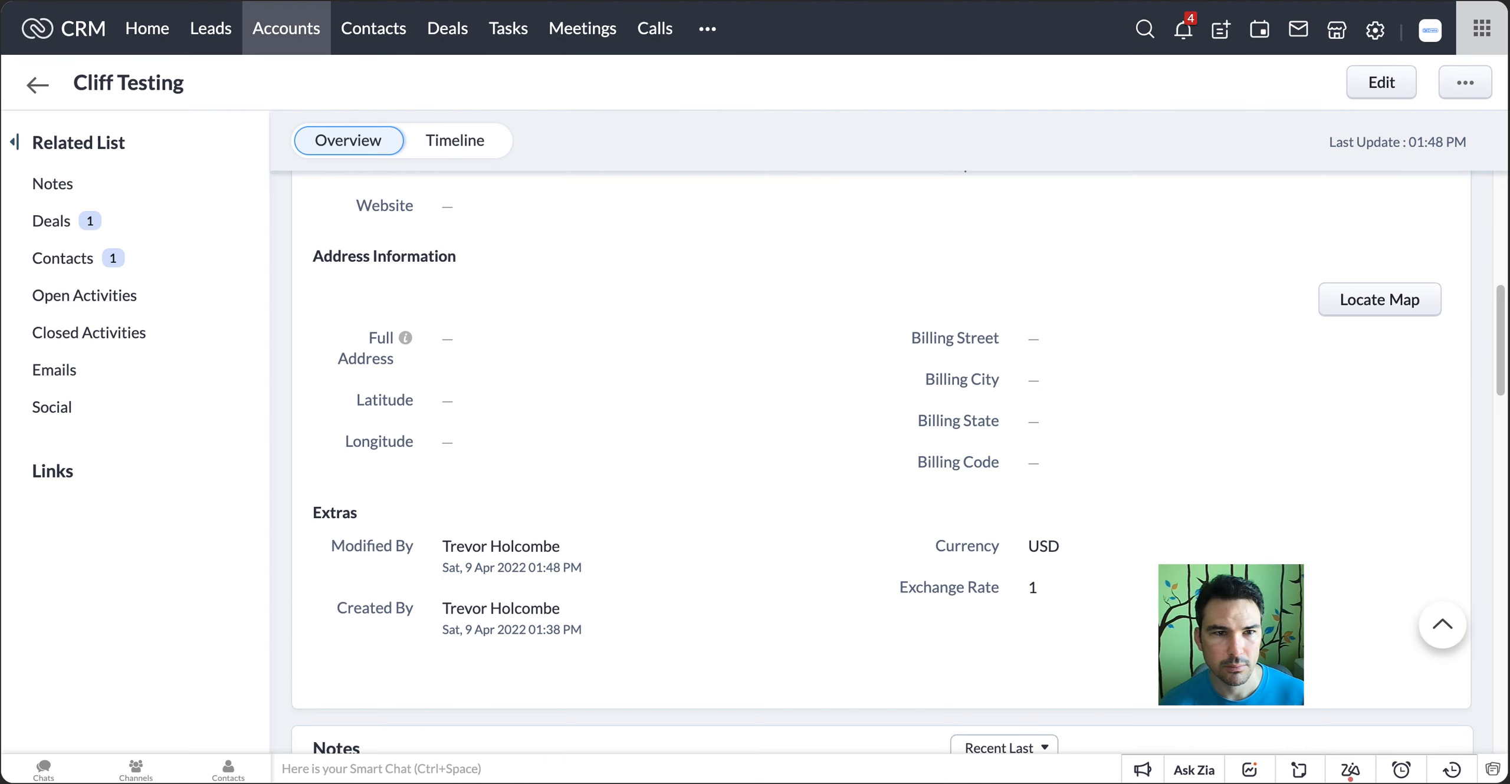
{"action": "left_click", "coordinate": [459, 30]}
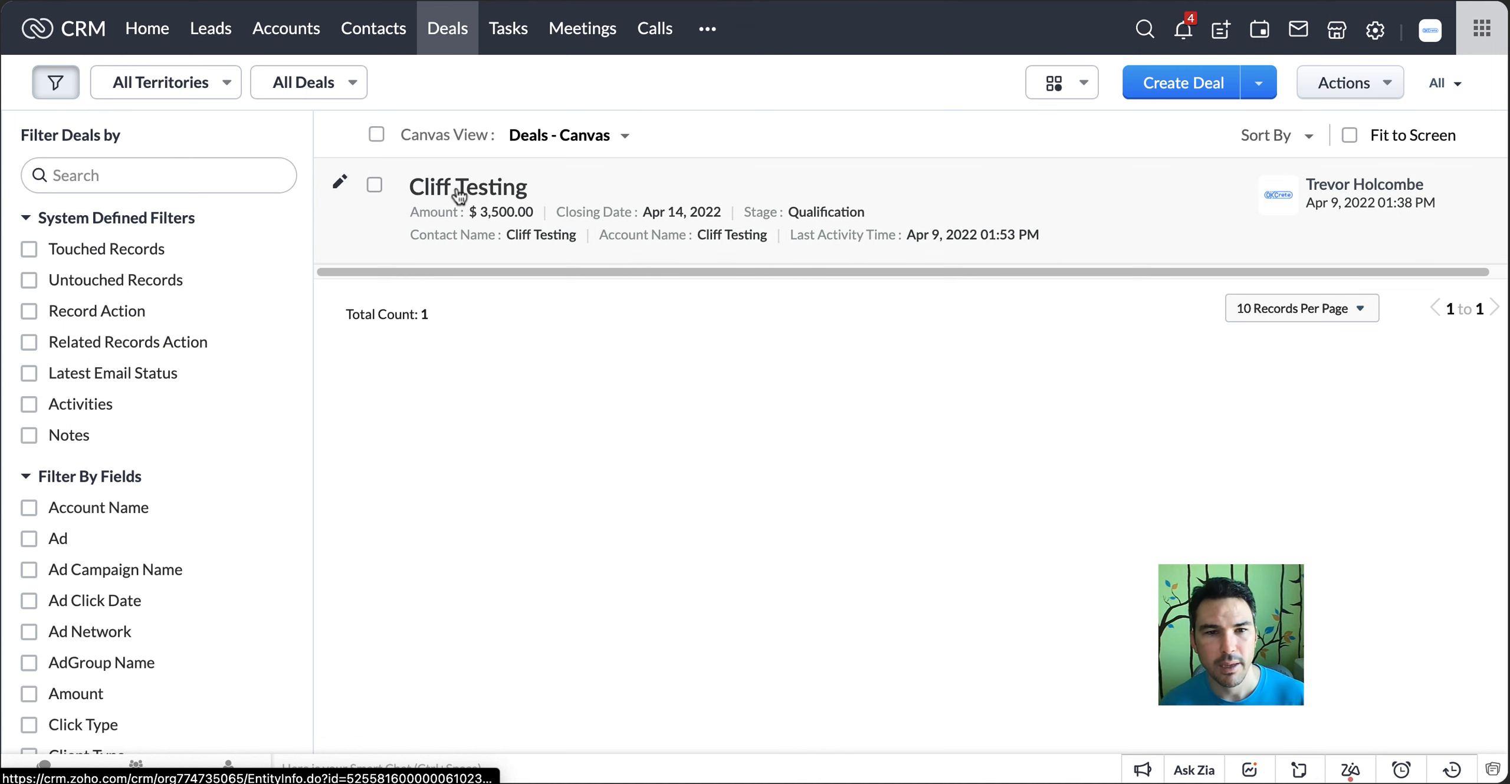
{"action": "left_click", "coordinate": [458, 191]}
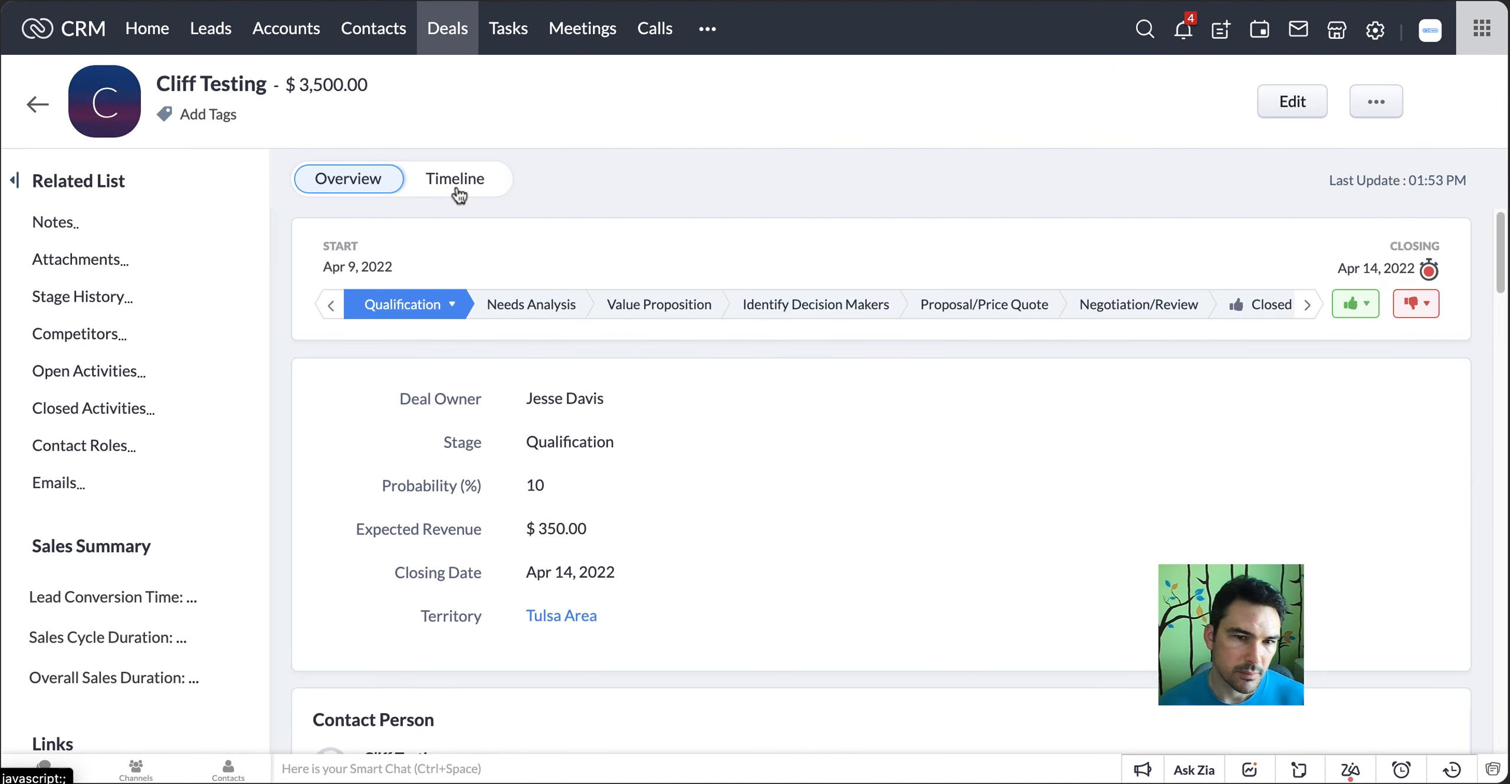
{"action": "scroll", "coordinate": [538, 395], "scroll_direction": "down", "scroll_amount": 15}
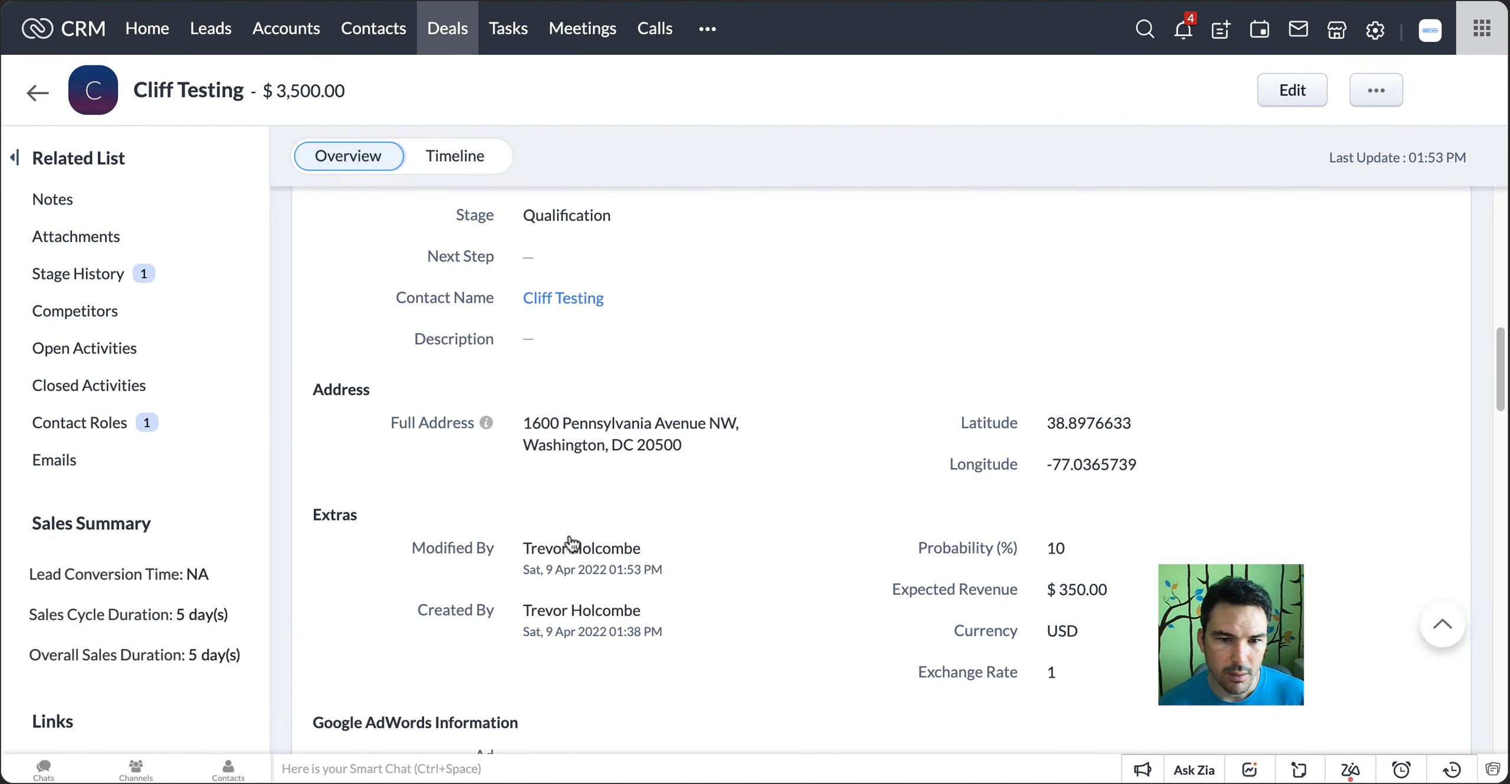
Clear the deal's Full Address and save it in the standard user's session
{"action": "left_click", "coordinate": [600, 426]}
{"action": "key", "text": "ctrl+a"}
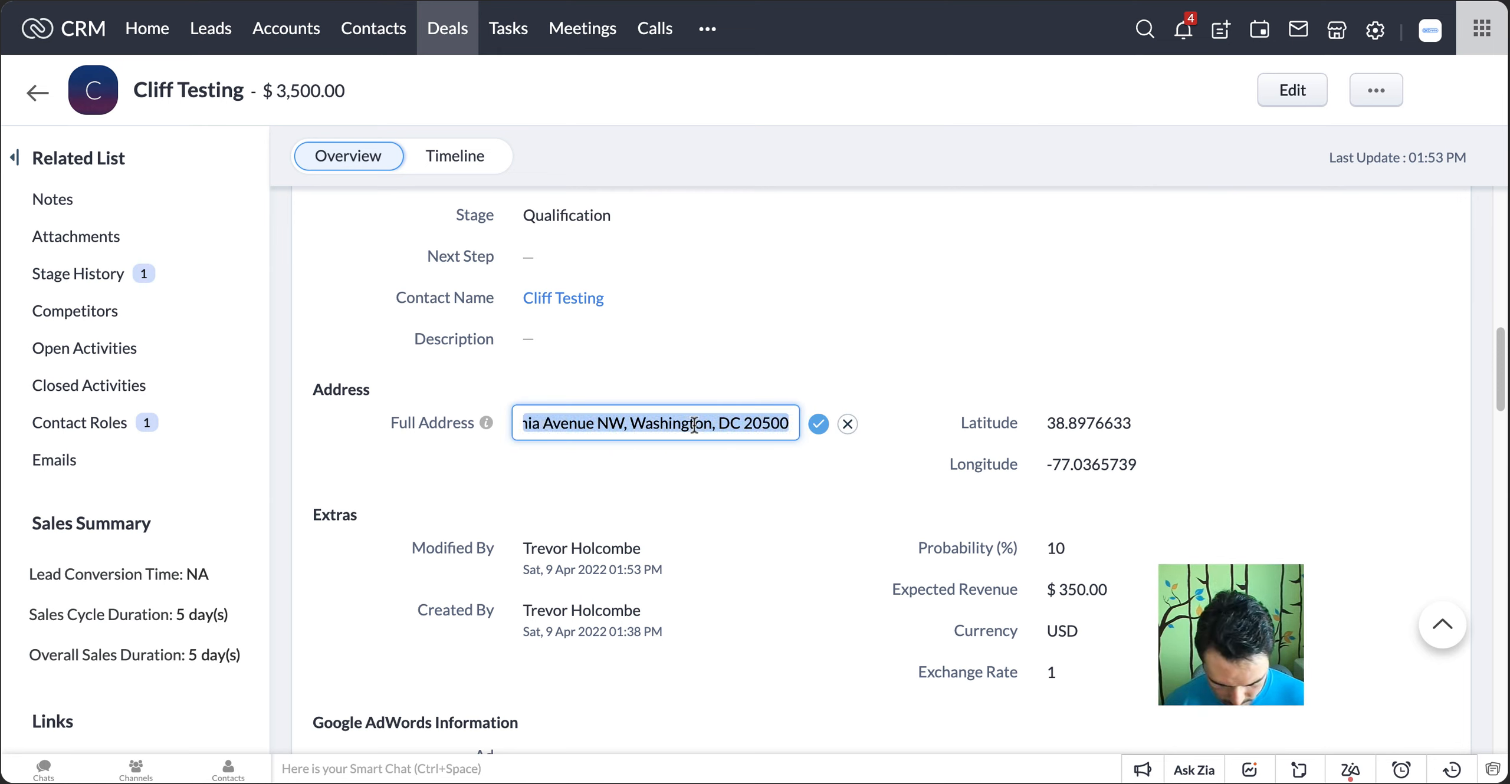
{"action": "key", "text": "BackSpace"}
{"action": "left_click", "coordinate": [819, 425]}
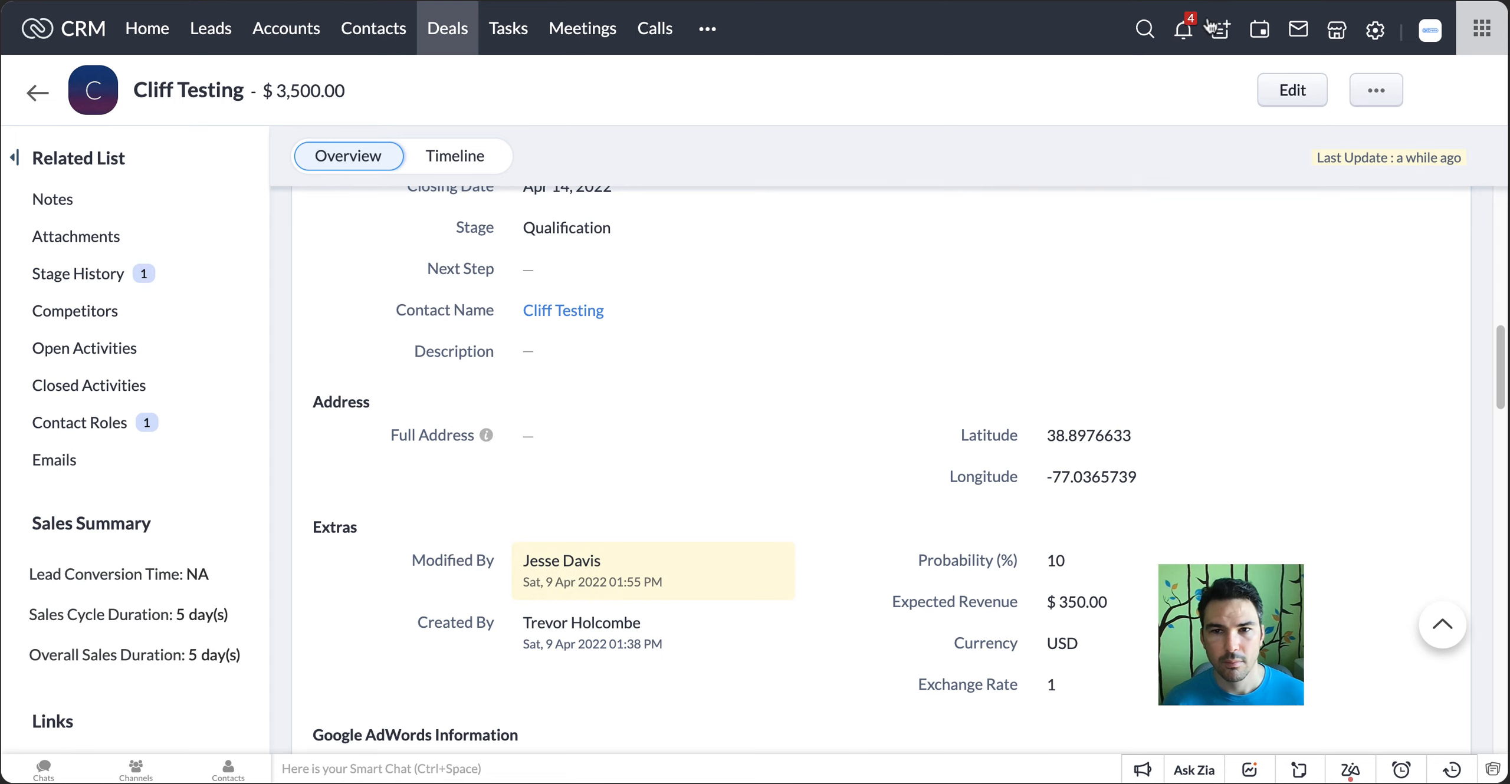
Run the Deals flow test on the data with the blank Full Address and show the trigger's output
{"action": "left_click", "coordinate": [1238, 1]}
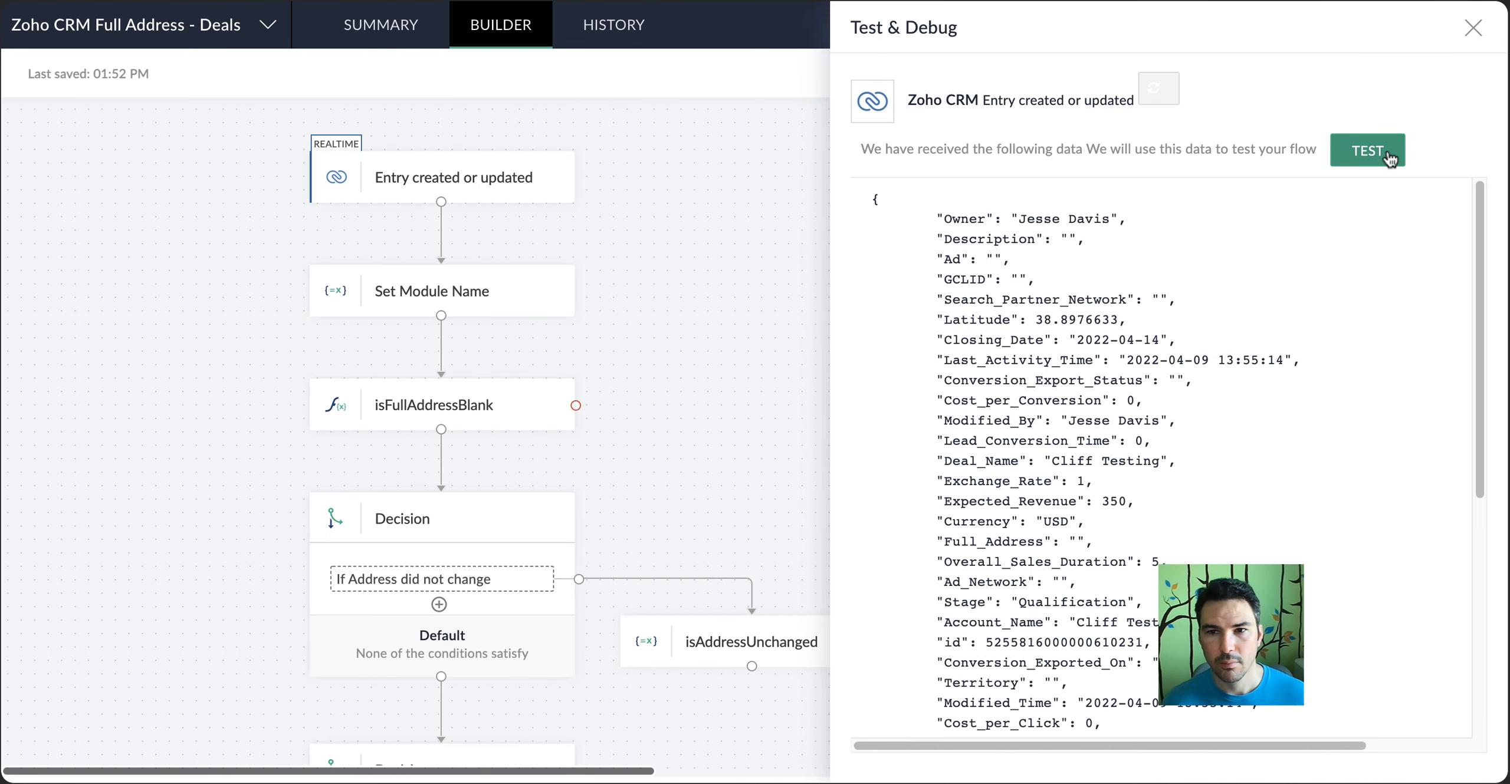
{"action": "left_click", "coordinate": [1387, 152]}
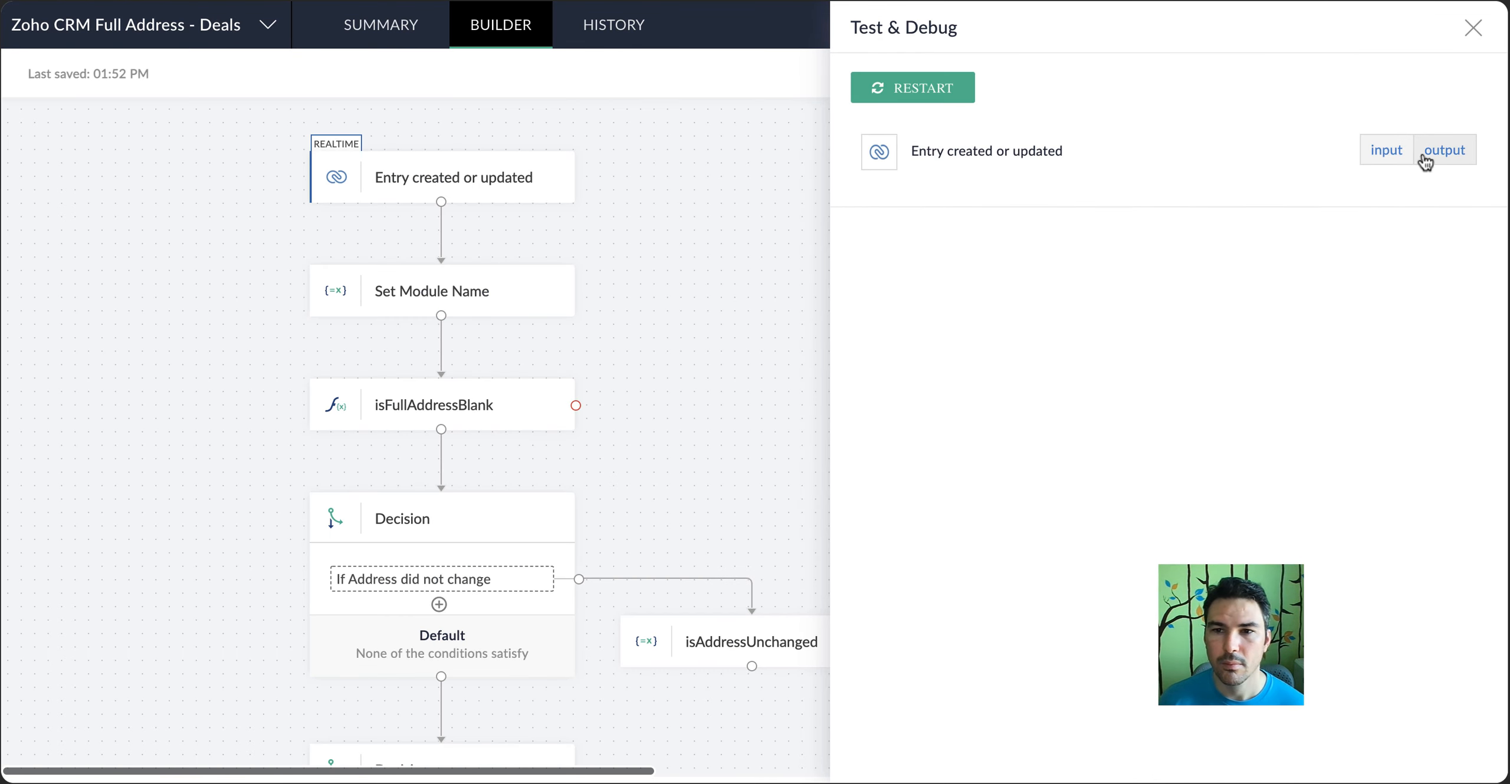
{"action": "left_click", "coordinate": [1426, 158]}
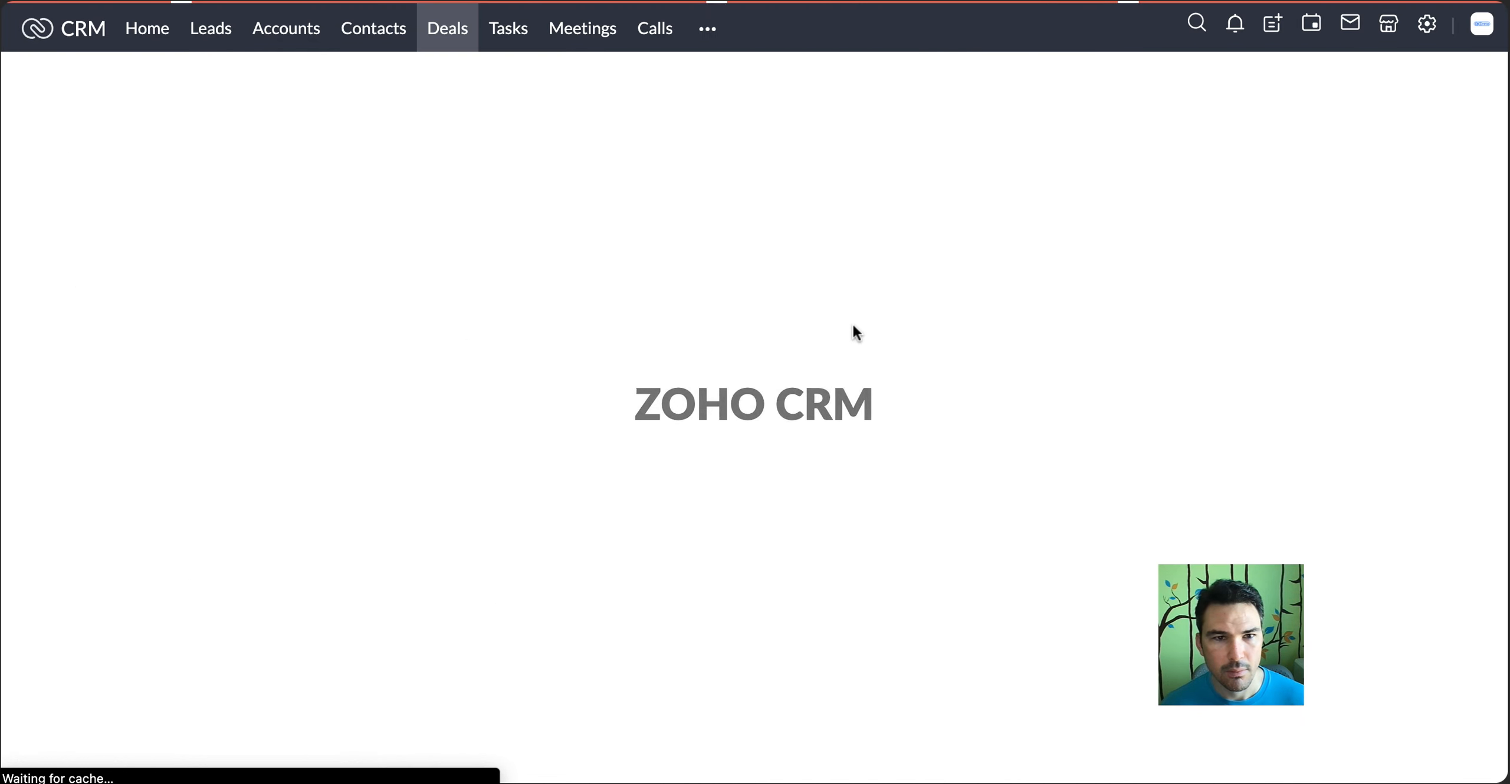
Reload the deal in the standard user's session and open it from the account in the administrator's session to check its address fields
{"action": "scroll", "coordinate": [856, 333], "scroll_direction": "down", "scroll_amount": 7}
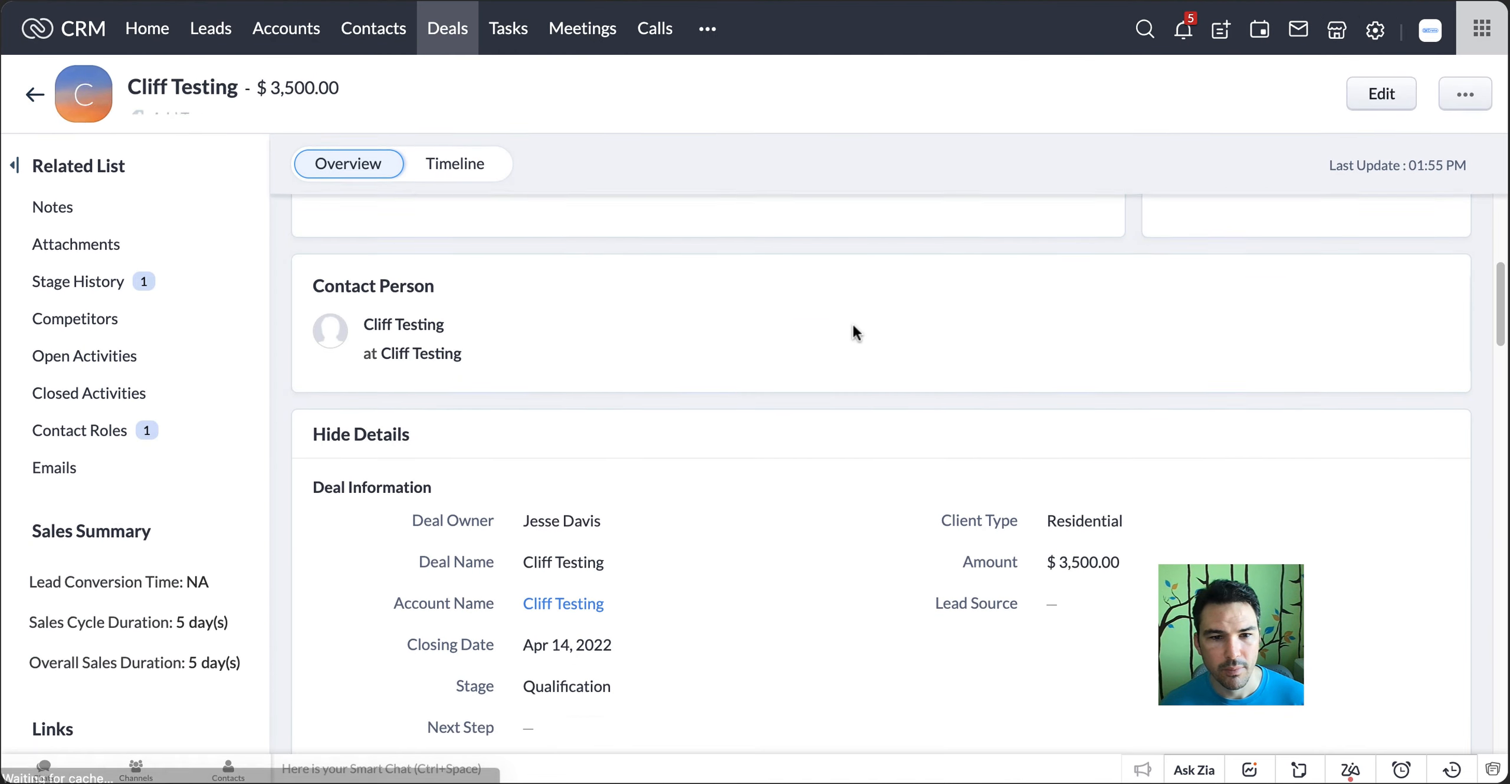
{"action": "scroll", "coordinate": [853, 330], "scroll_direction": "down", "scroll_amount": 7}
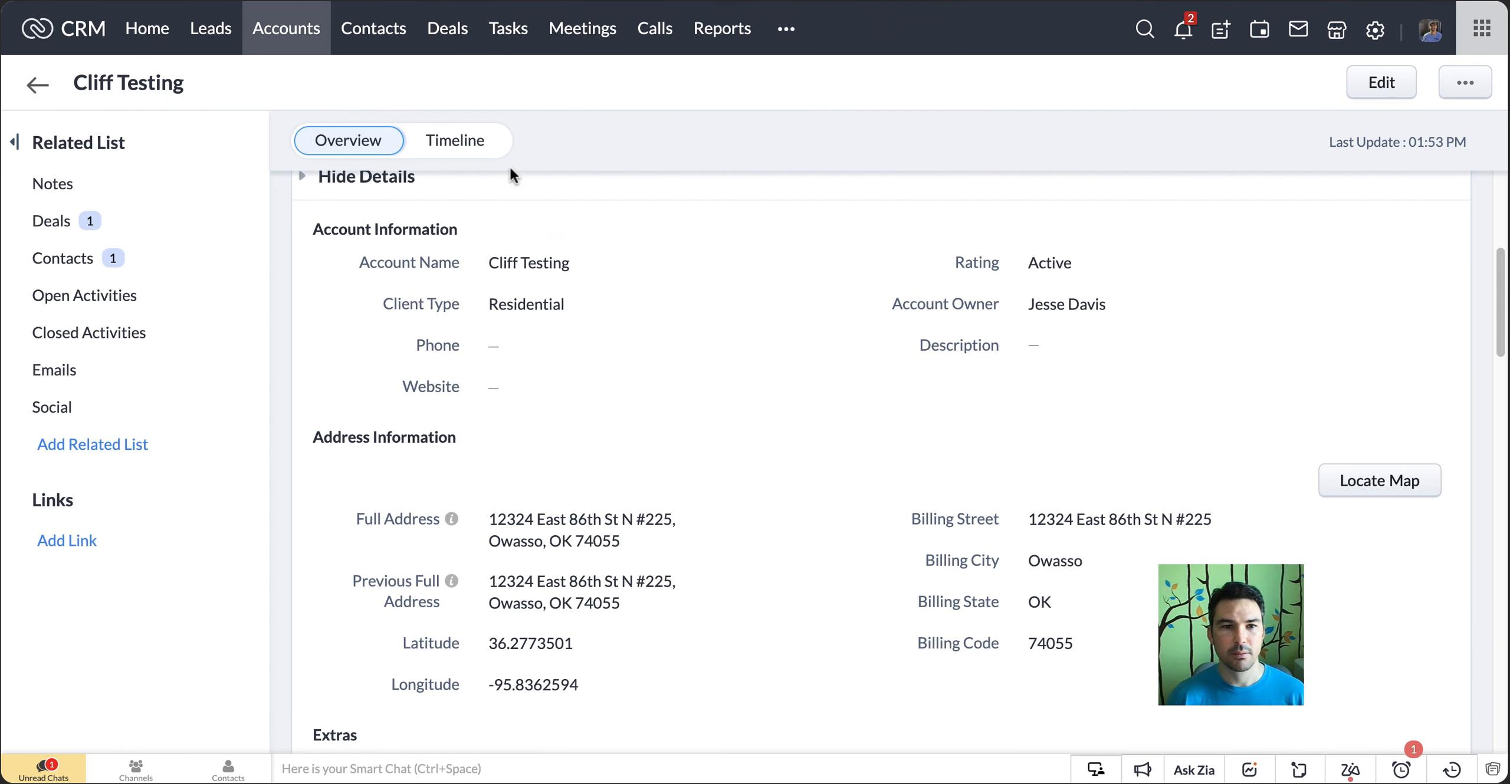
{"action": "left_click", "coordinate": [105, 222]}
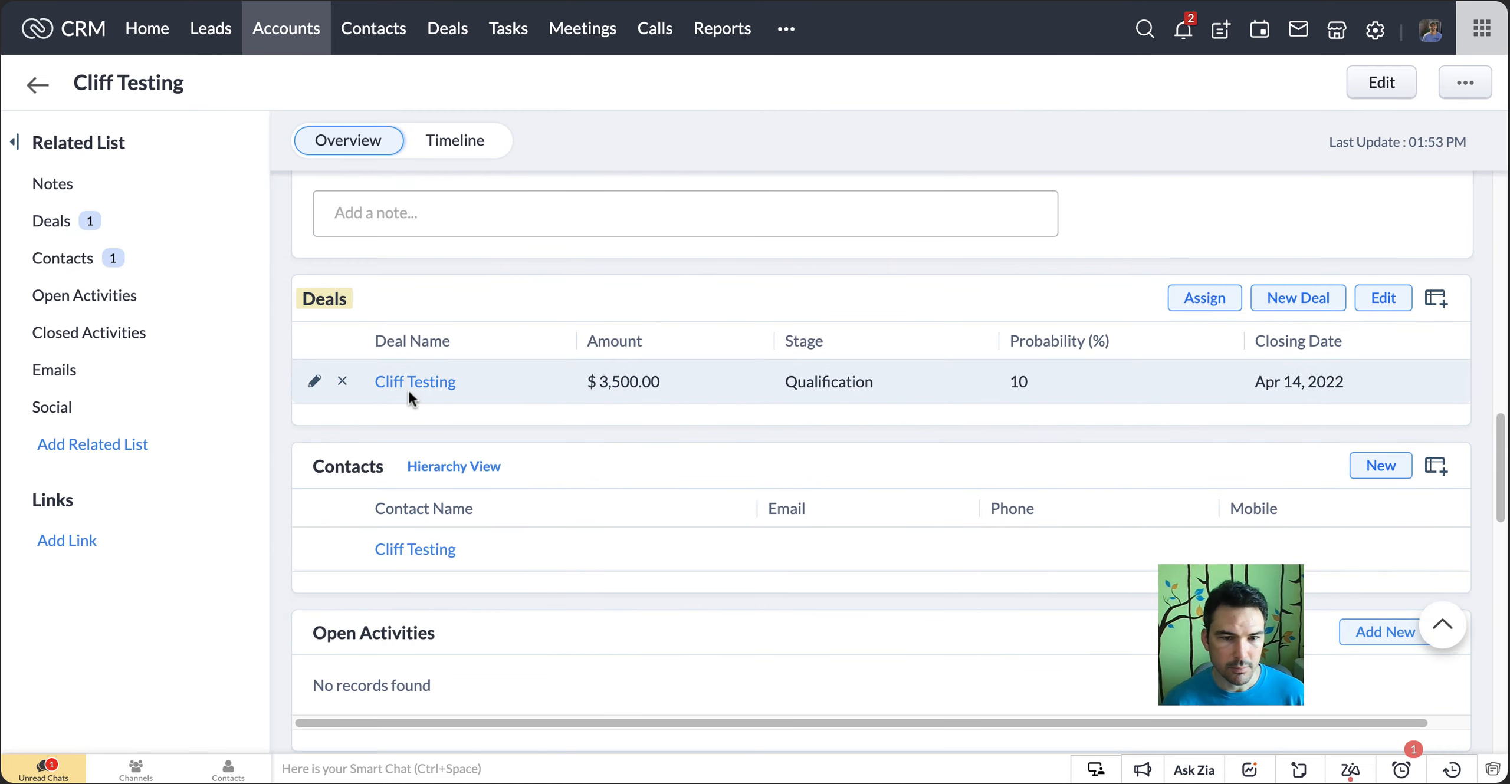
{"action": "left_click", "coordinate": [384, 388]}
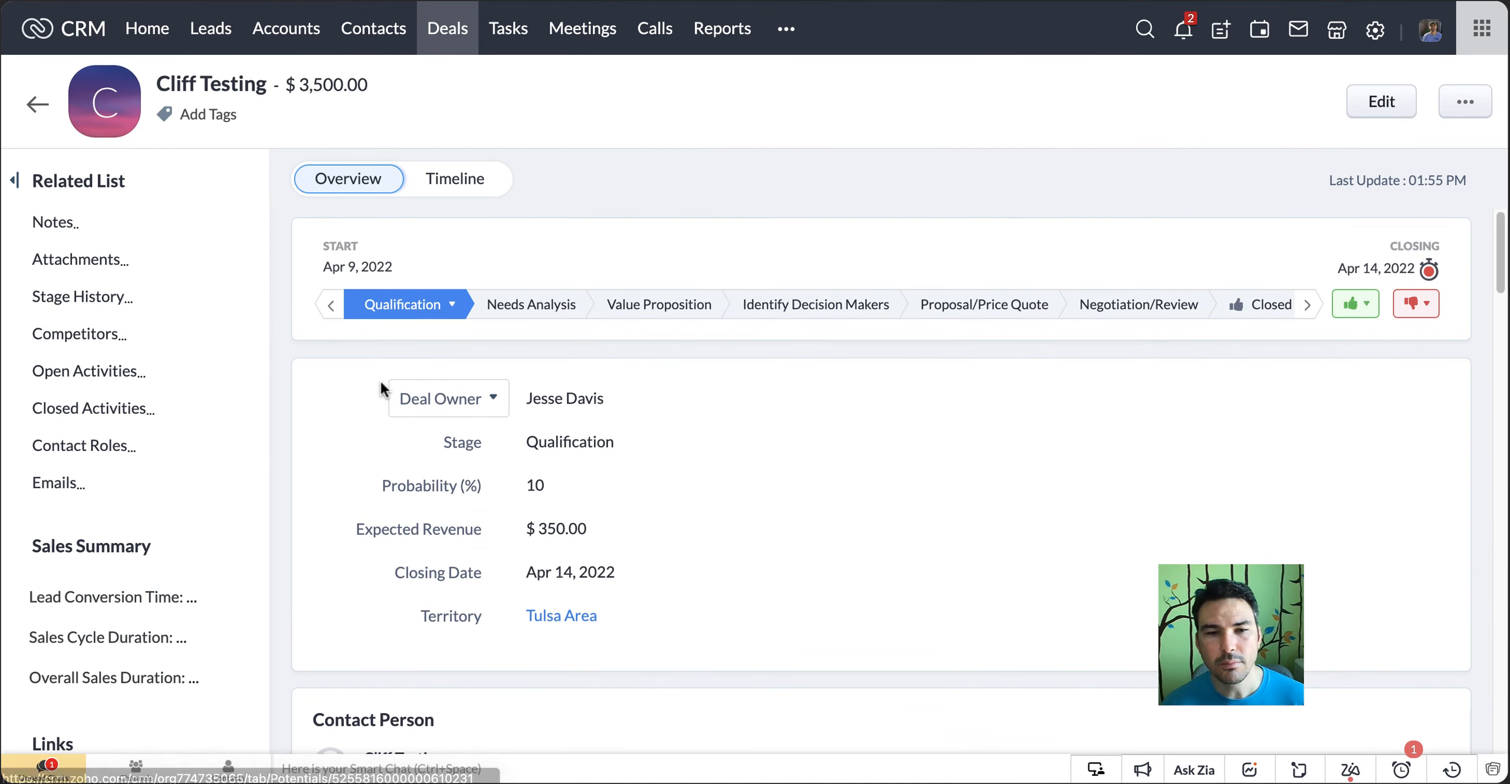
{"action": "scroll", "coordinate": [868, 479], "scroll_direction": "down", "scroll_amount": 5}
{"action": "scroll", "coordinate": [867, 475], "scroll_direction": "down", "scroll_amount": 7}
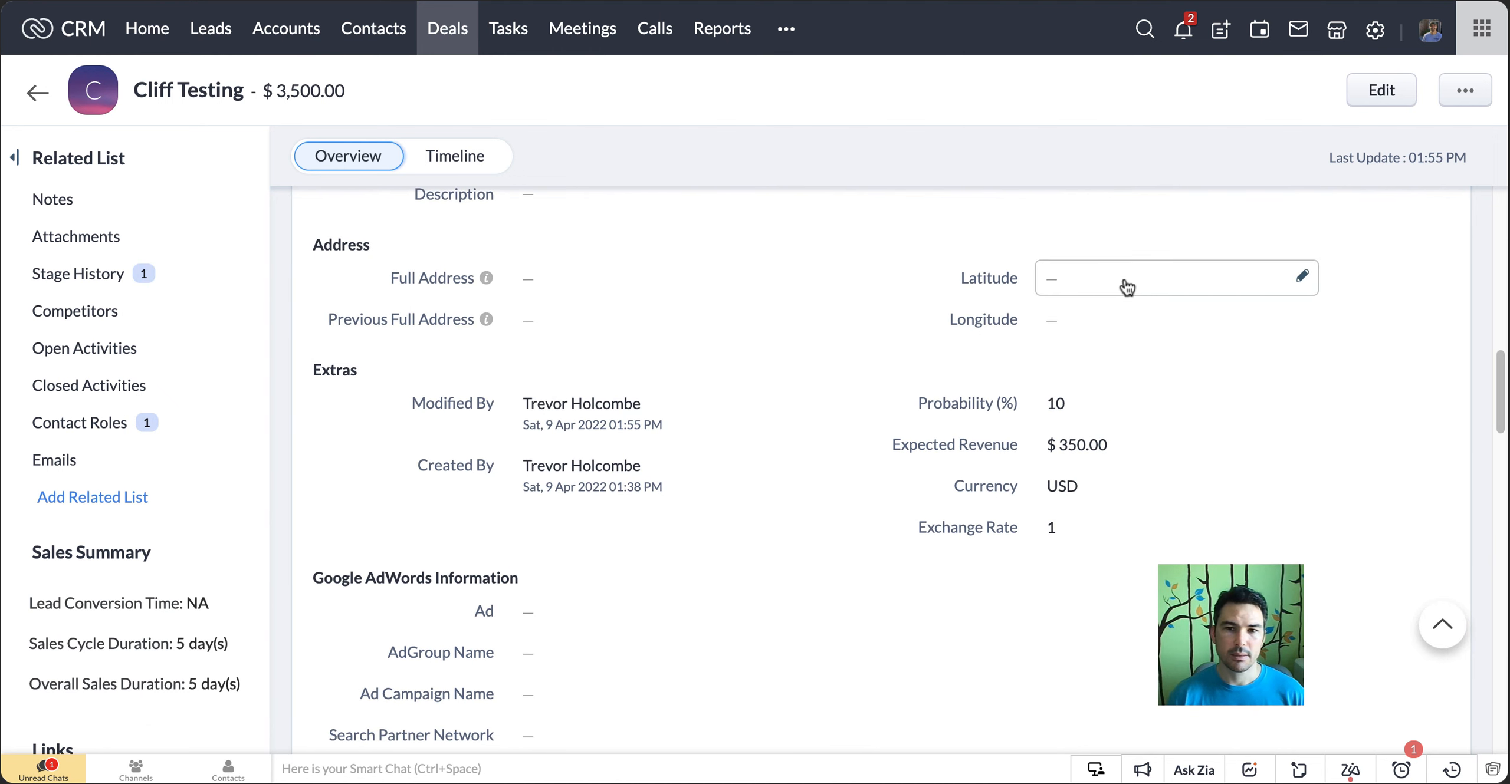
Close the Deals flow's test and builder, and turn on the "Zoho CRM Full Address - Deals" flow in My Flows
{"action": "left_click", "coordinate": [1267, 1]}
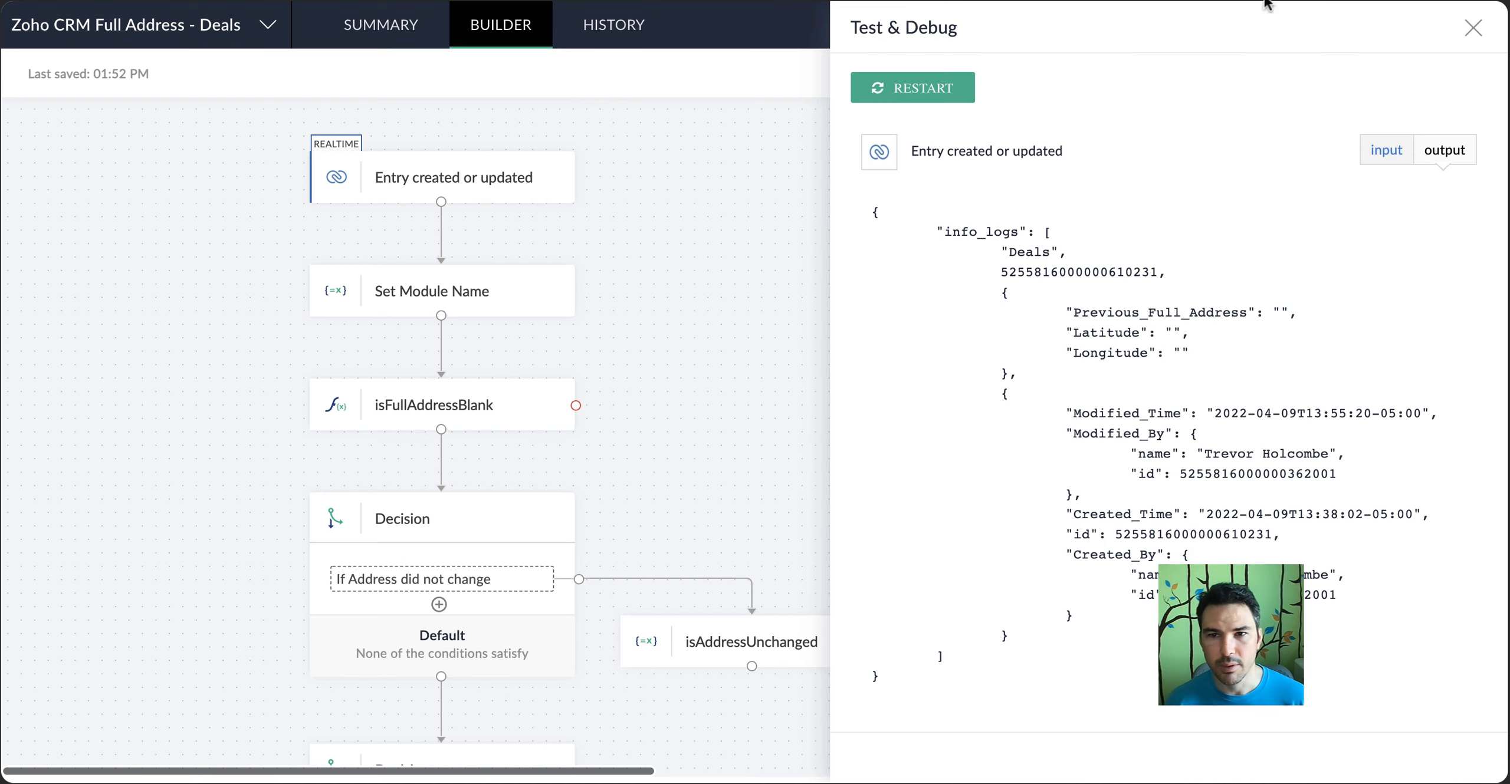
{"action": "left_click", "coordinate": [1472, 28]}
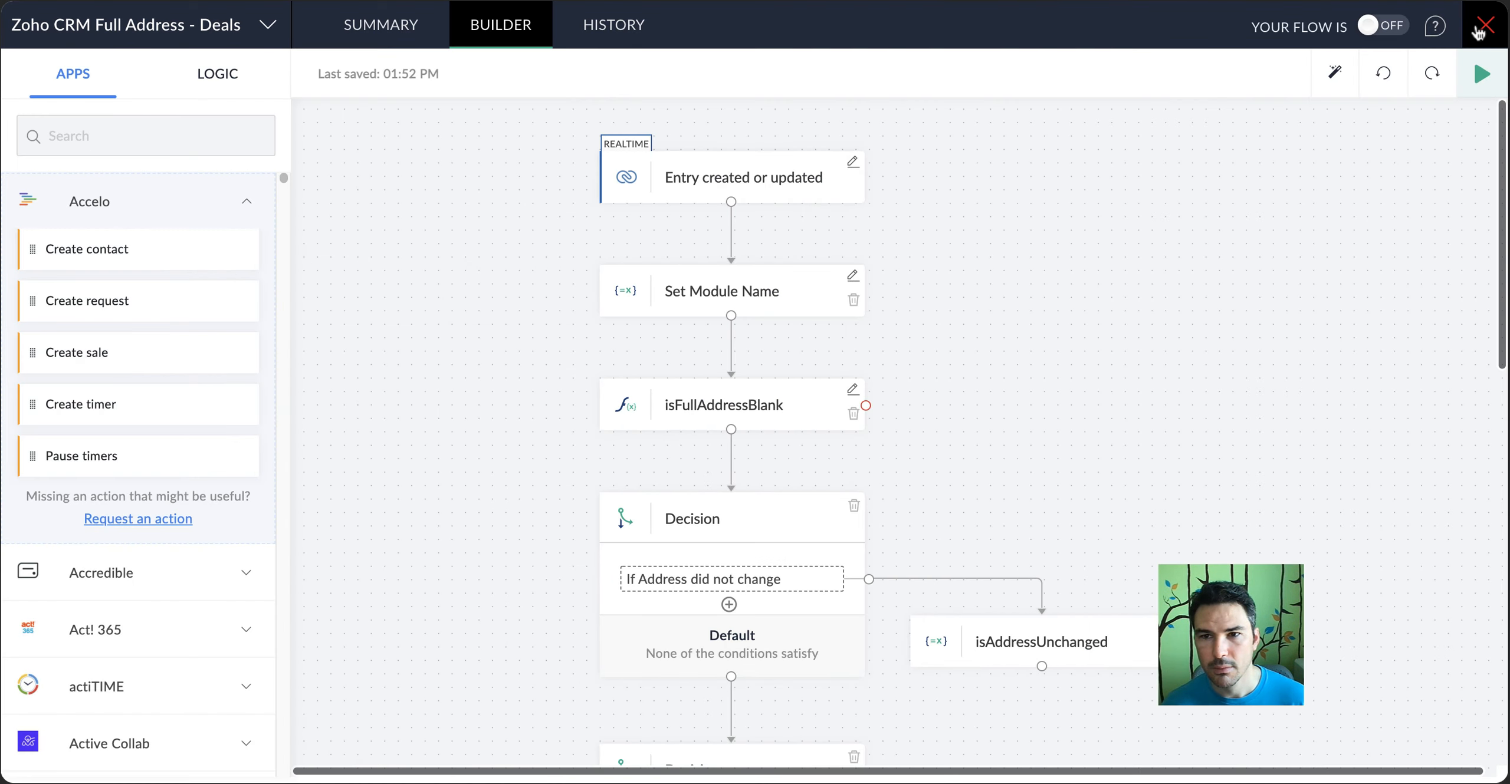
{"action": "left_click", "coordinate": [1479, 28]}
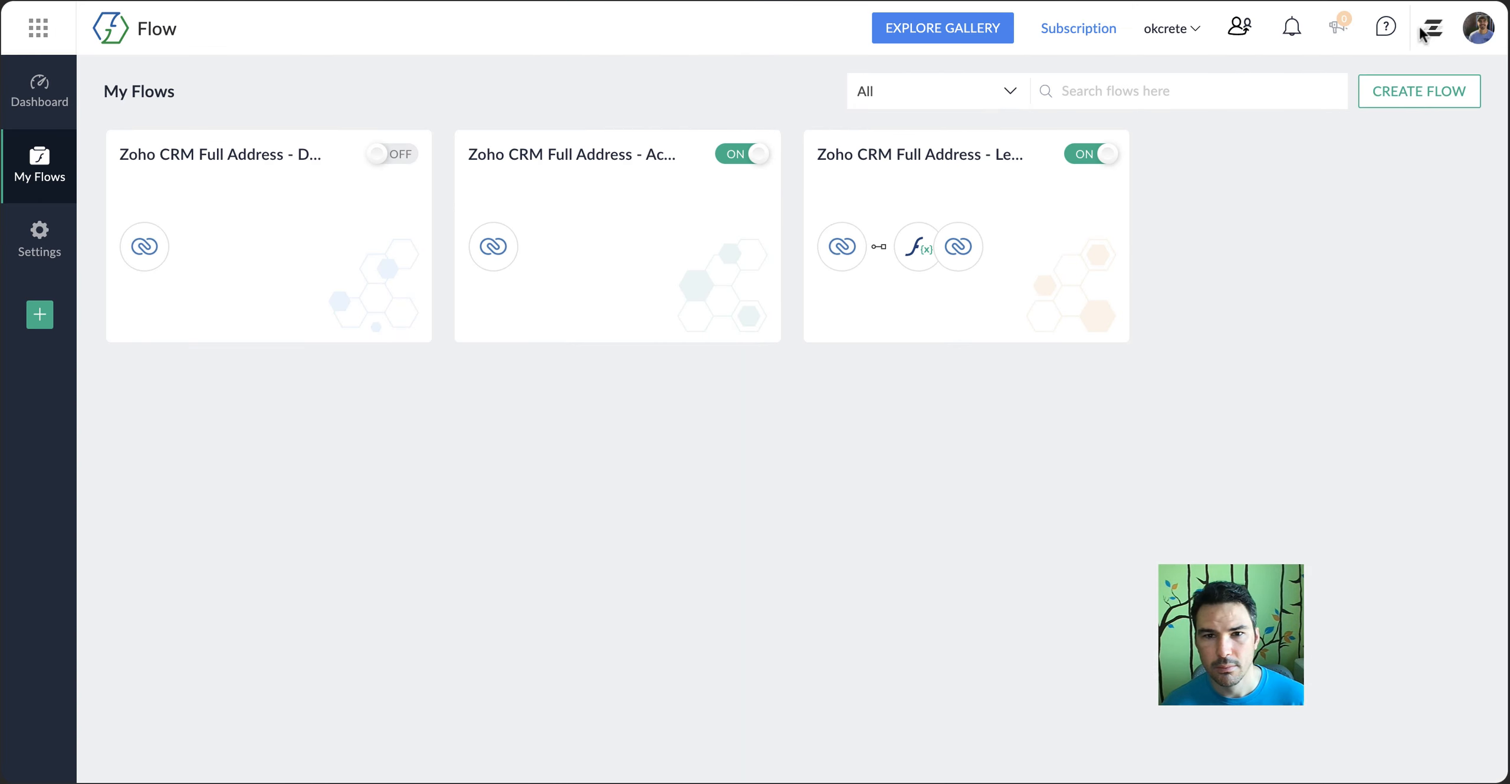
{"action": "left_click", "coordinate": [394, 154]}
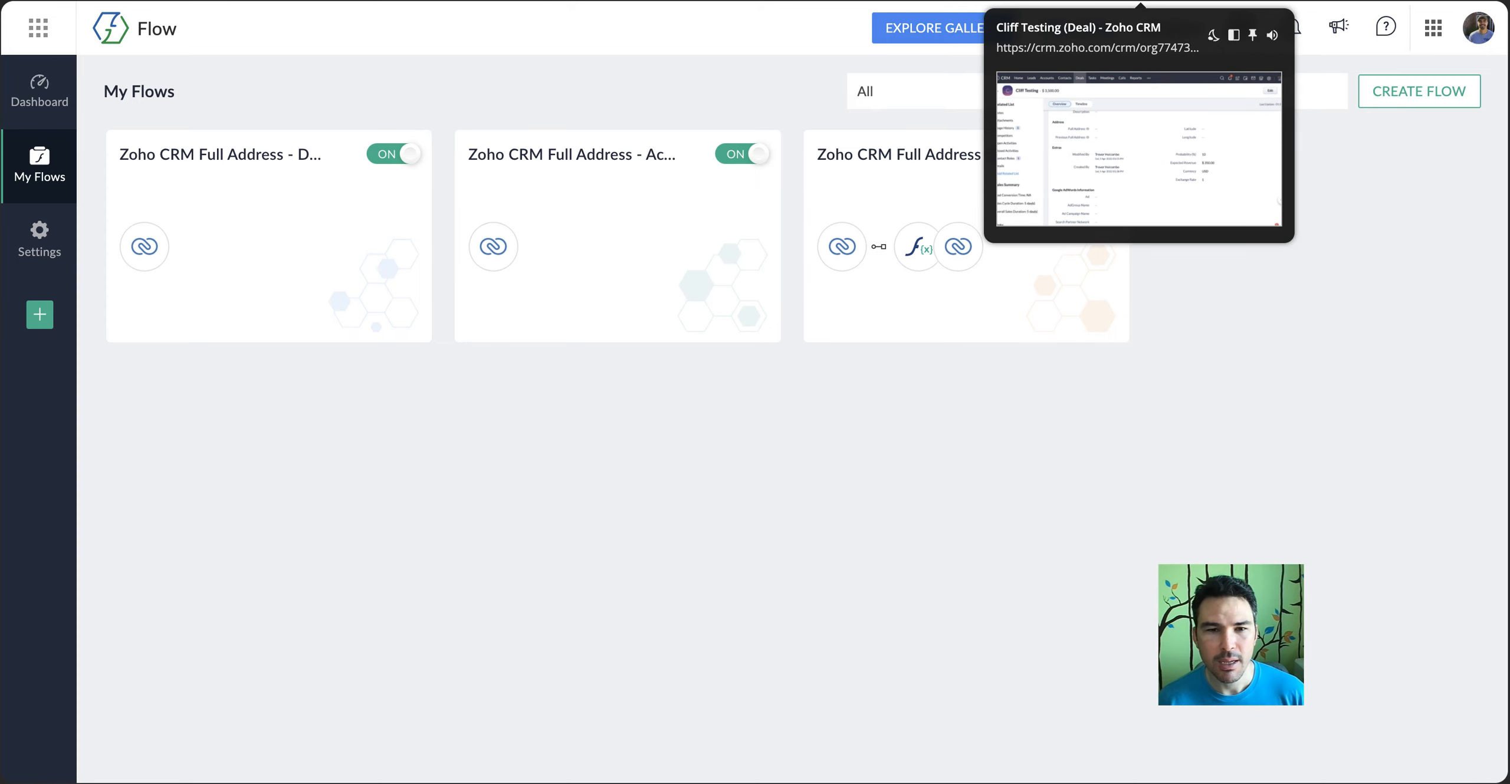
Switch to the deal in Zoho CRM, enter a partial street address with only the city in Full Address, and save it
{"action": "left_click", "coordinate": [1140, 0]}
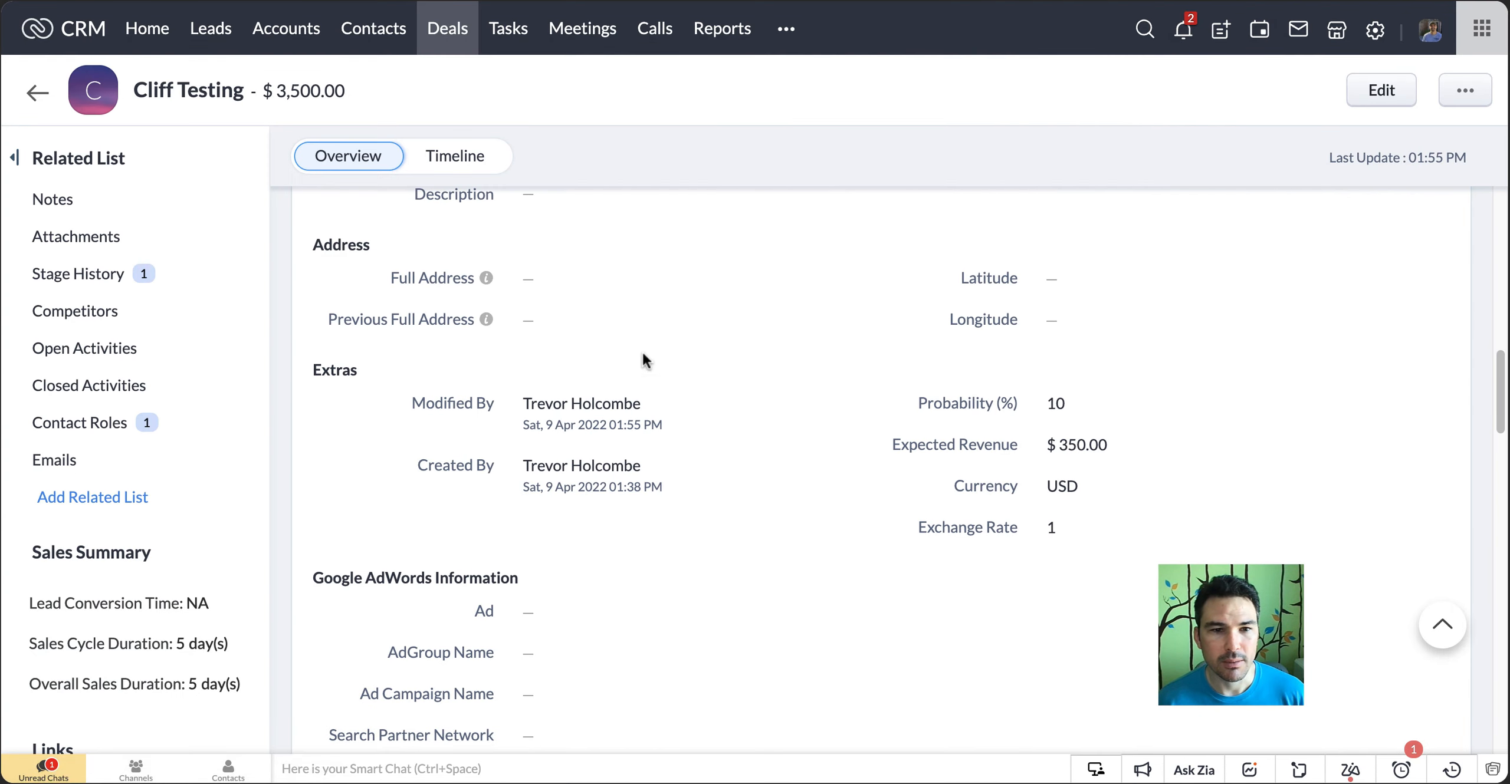
{"action": "left_click", "coordinate": [949, 1]}
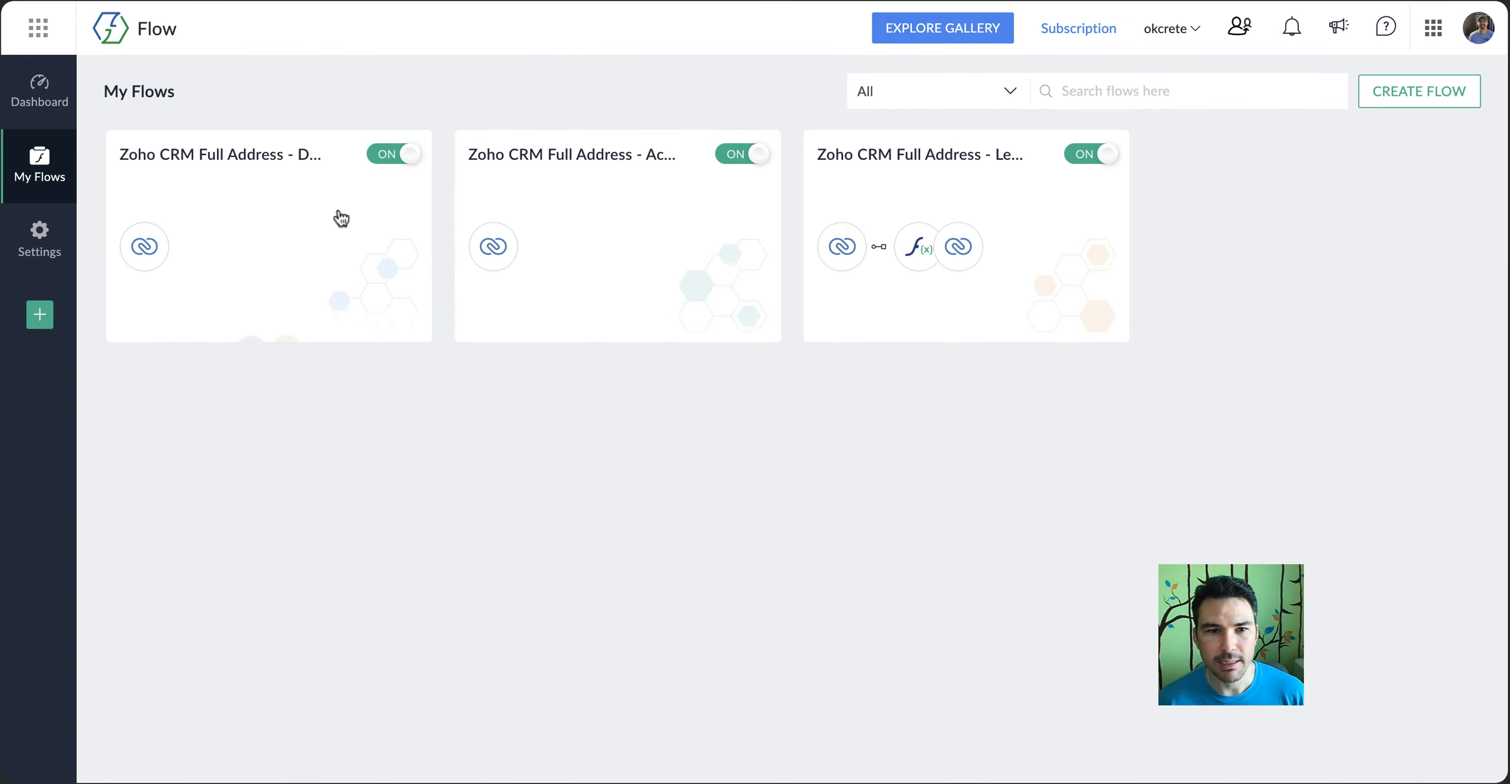
{"action": "left_click", "coordinate": [1140, 0]}
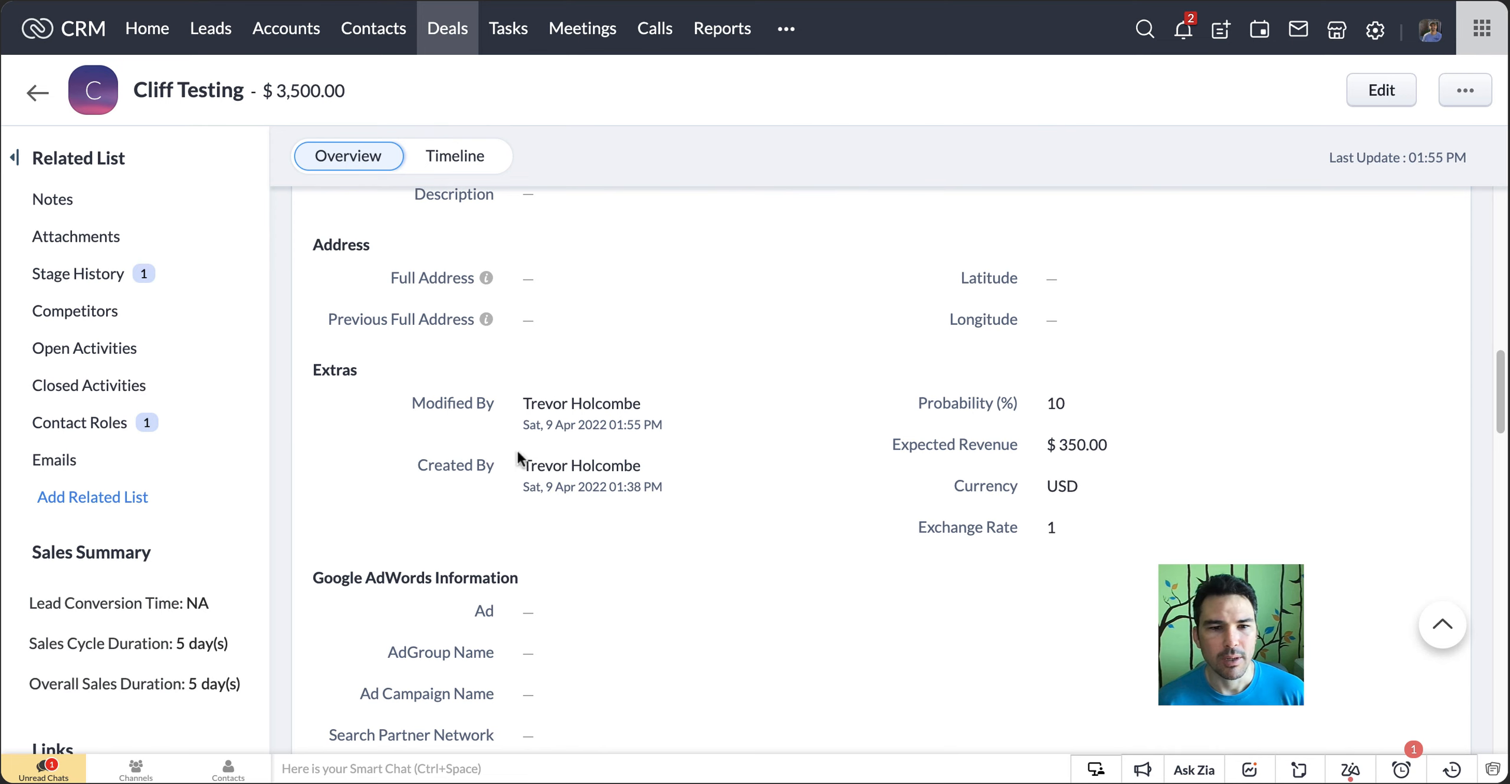
{"action": "left_click", "coordinate": [583, 282]}
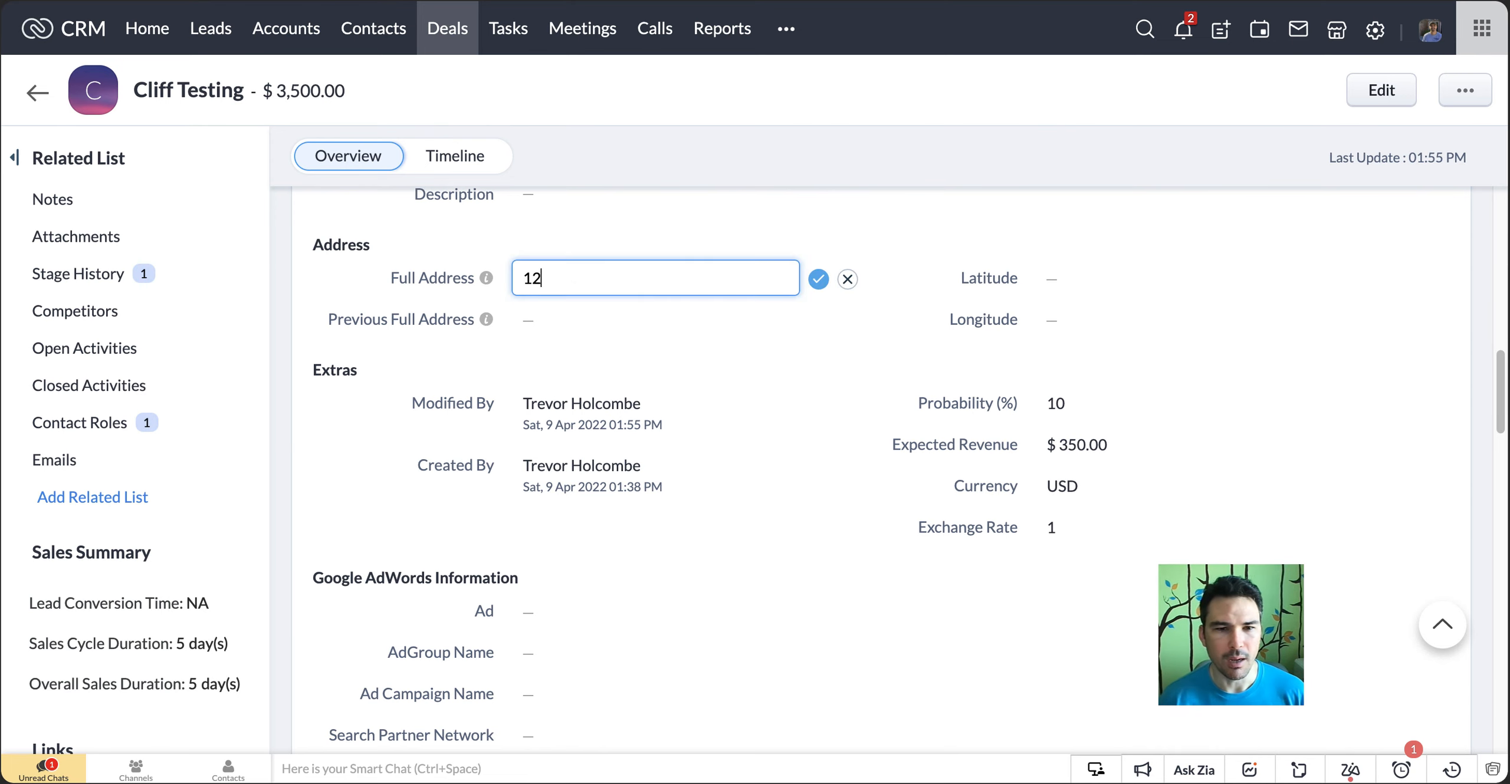
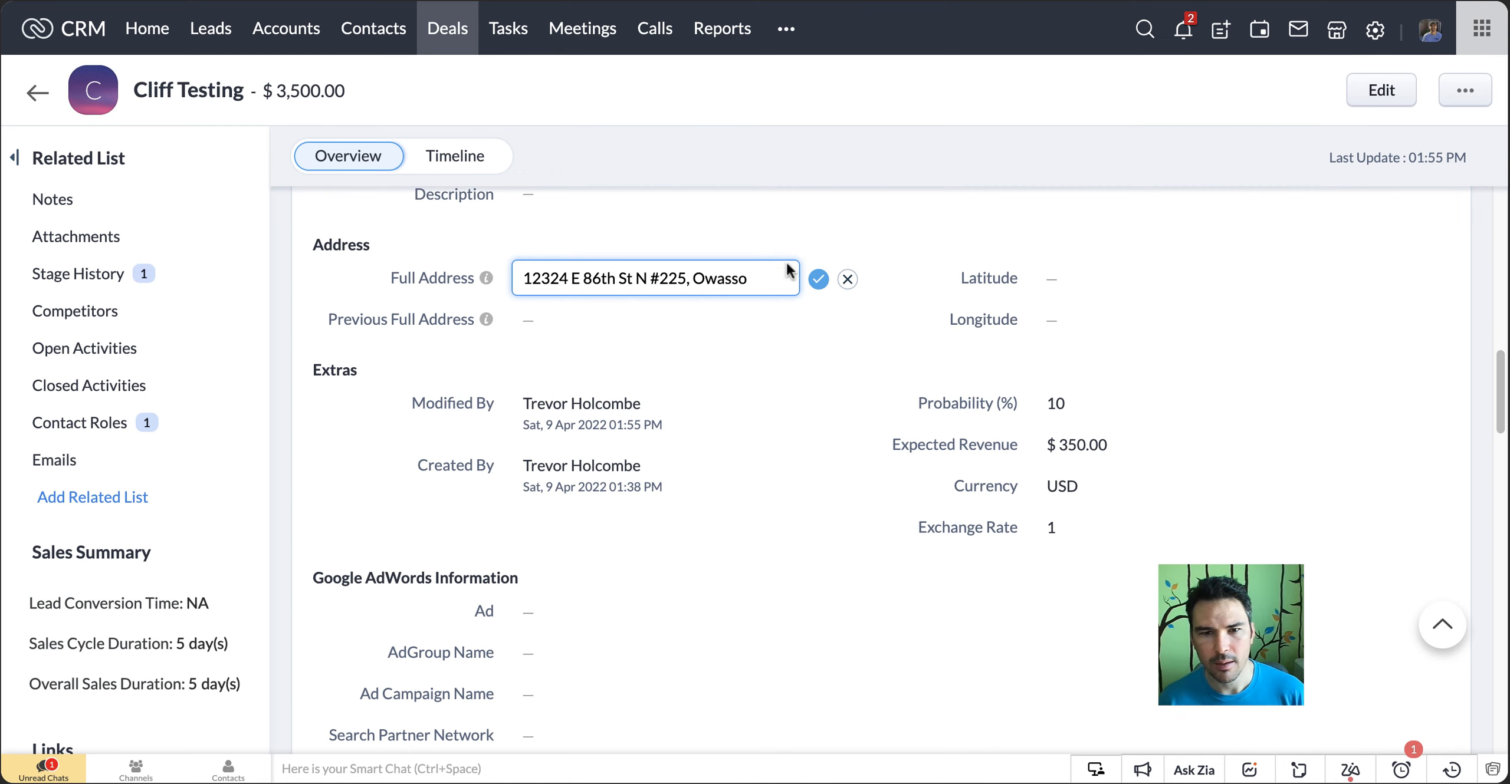
{"action": "left_click", "coordinate": [820, 282]}
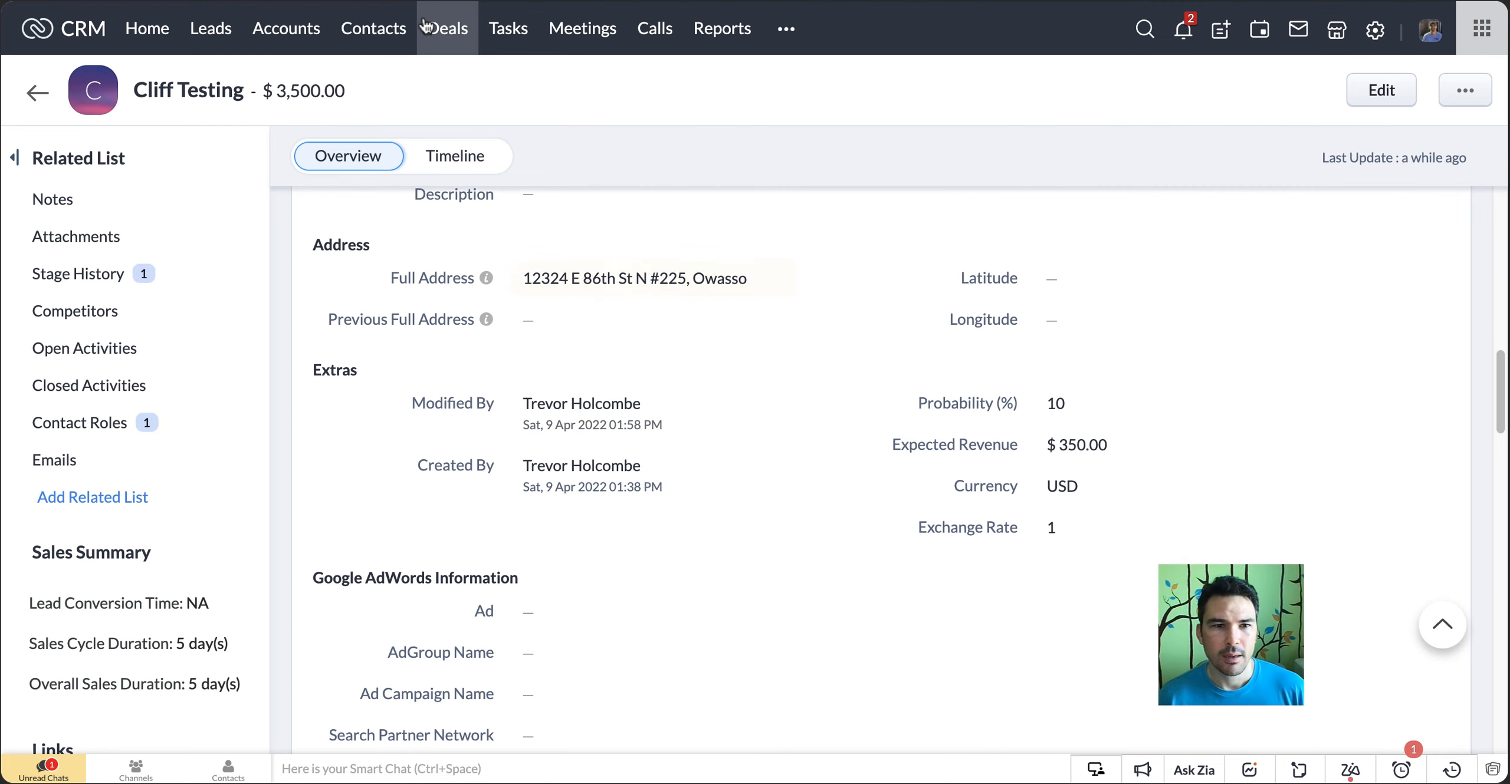
Switch to Zoho Flow, open the "Zoho CRM Full Address - Deals" flow, and review its execution summary, task history and builder
{"action": "key", "text": "ctrl+Tab"}
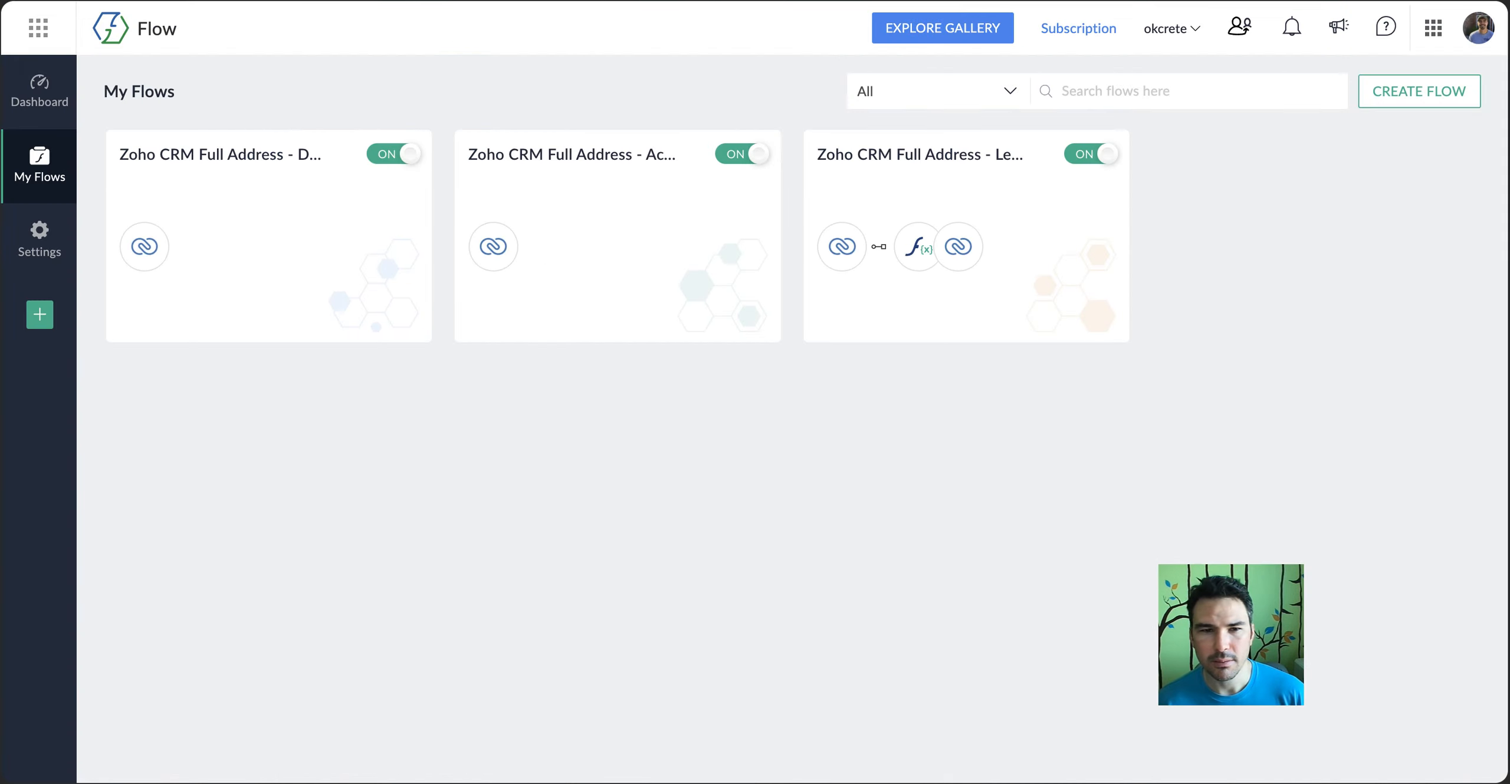
{"action": "left_click", "coordinate": [261, 152]}
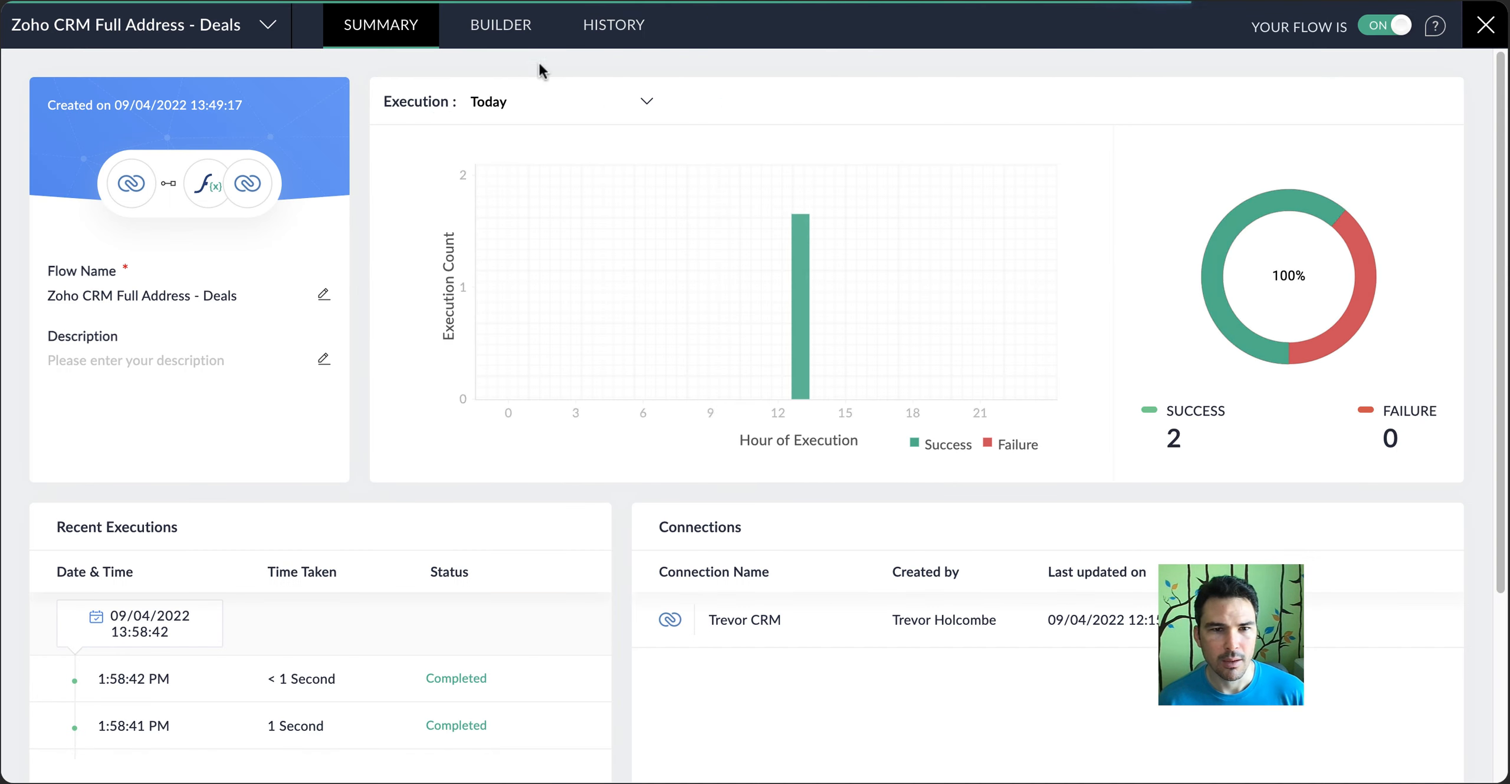
{"action": "left_click", "coordinate": [608, 26]}
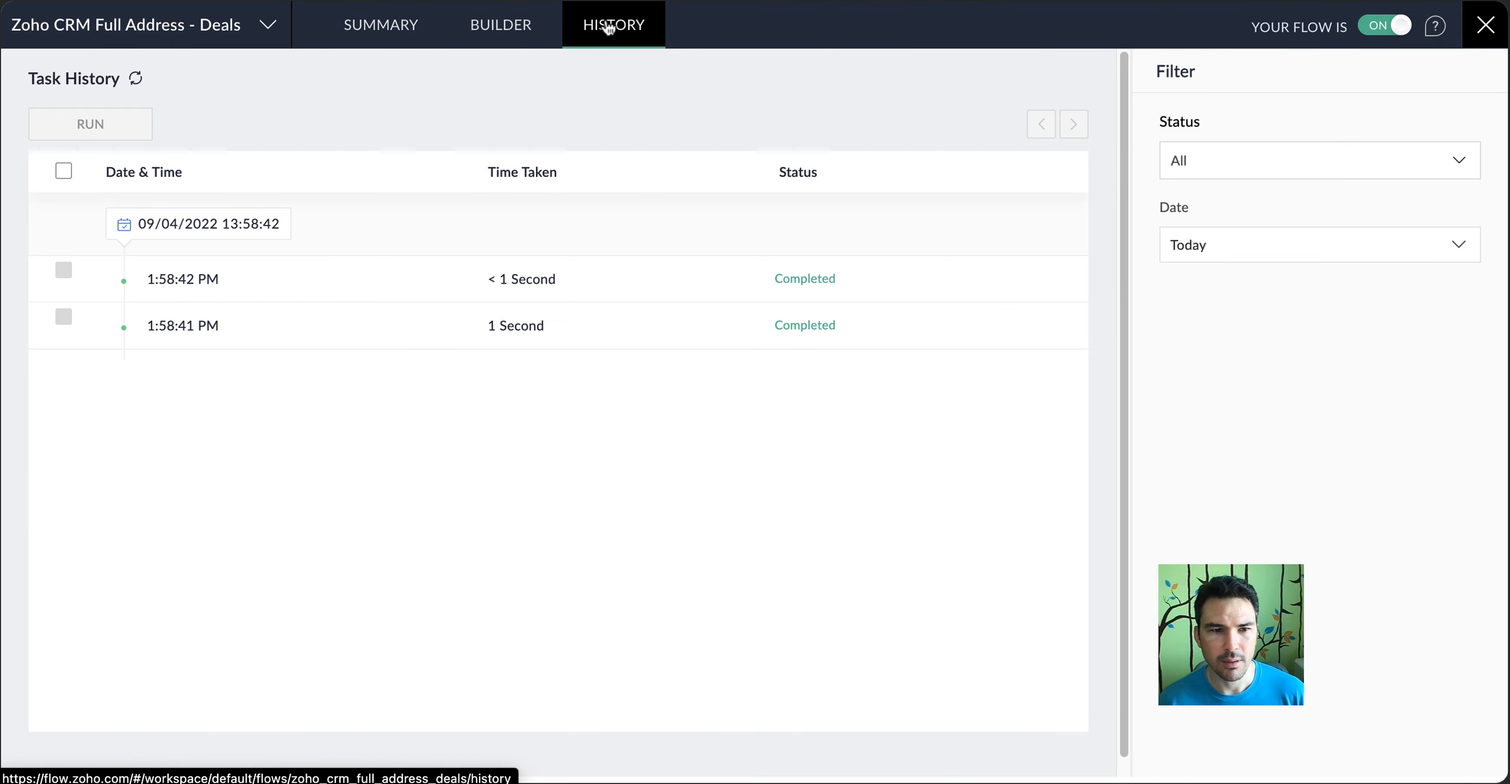
{"action": "left_click", "coordinate": [532, 36]}
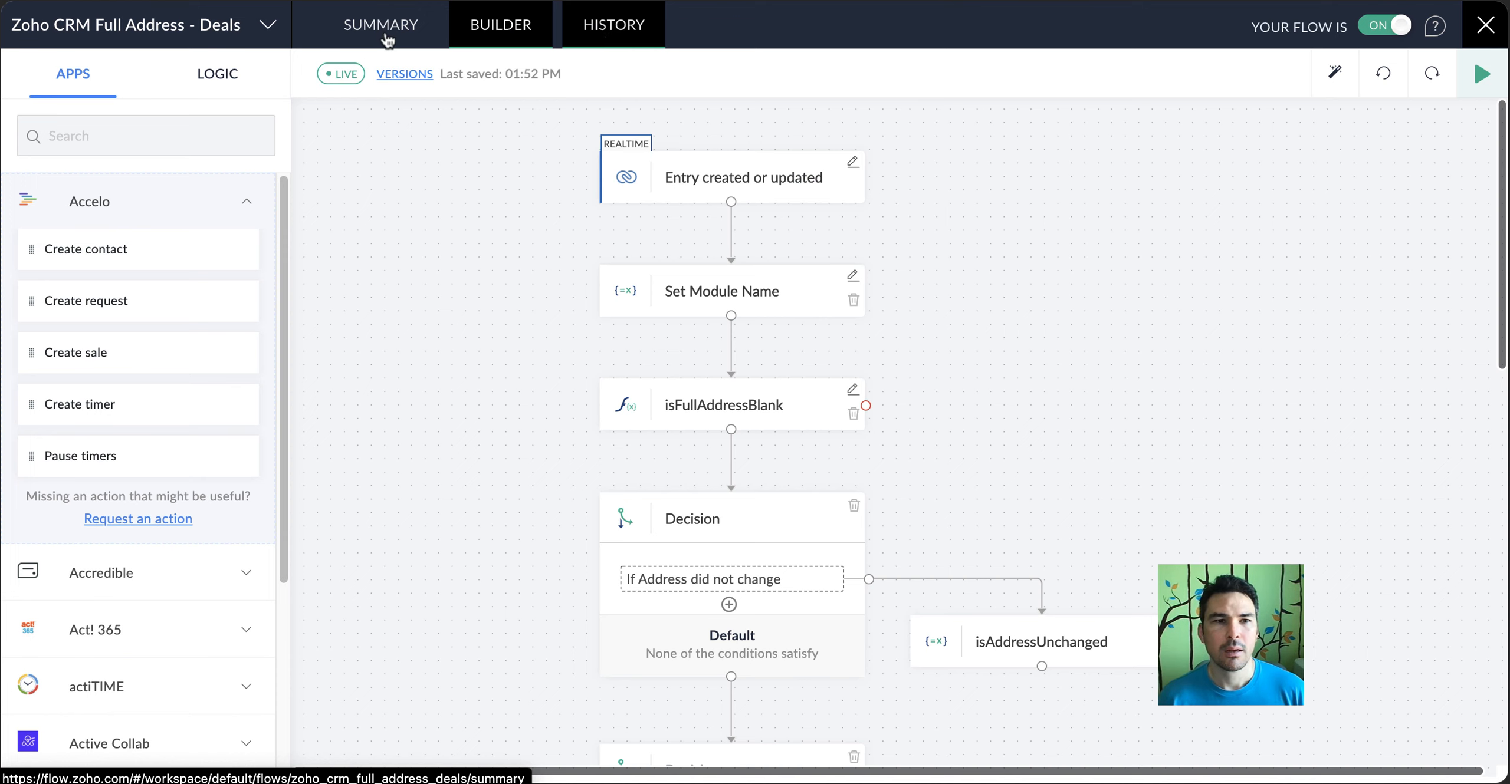
{"action": "left_click", "coordinate": [387, 41]}
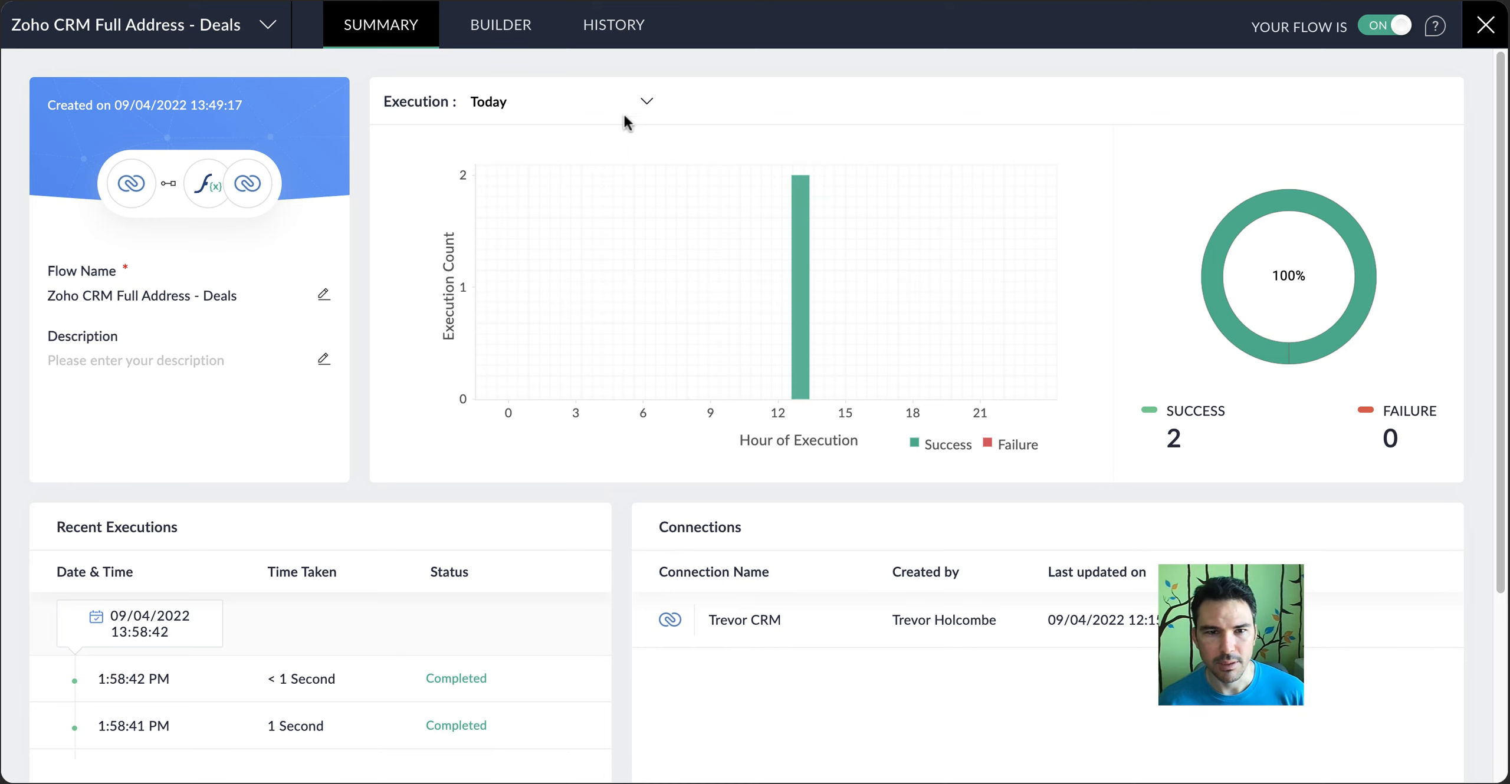
{"action": "left_click", "coordinate": [611, 35]}
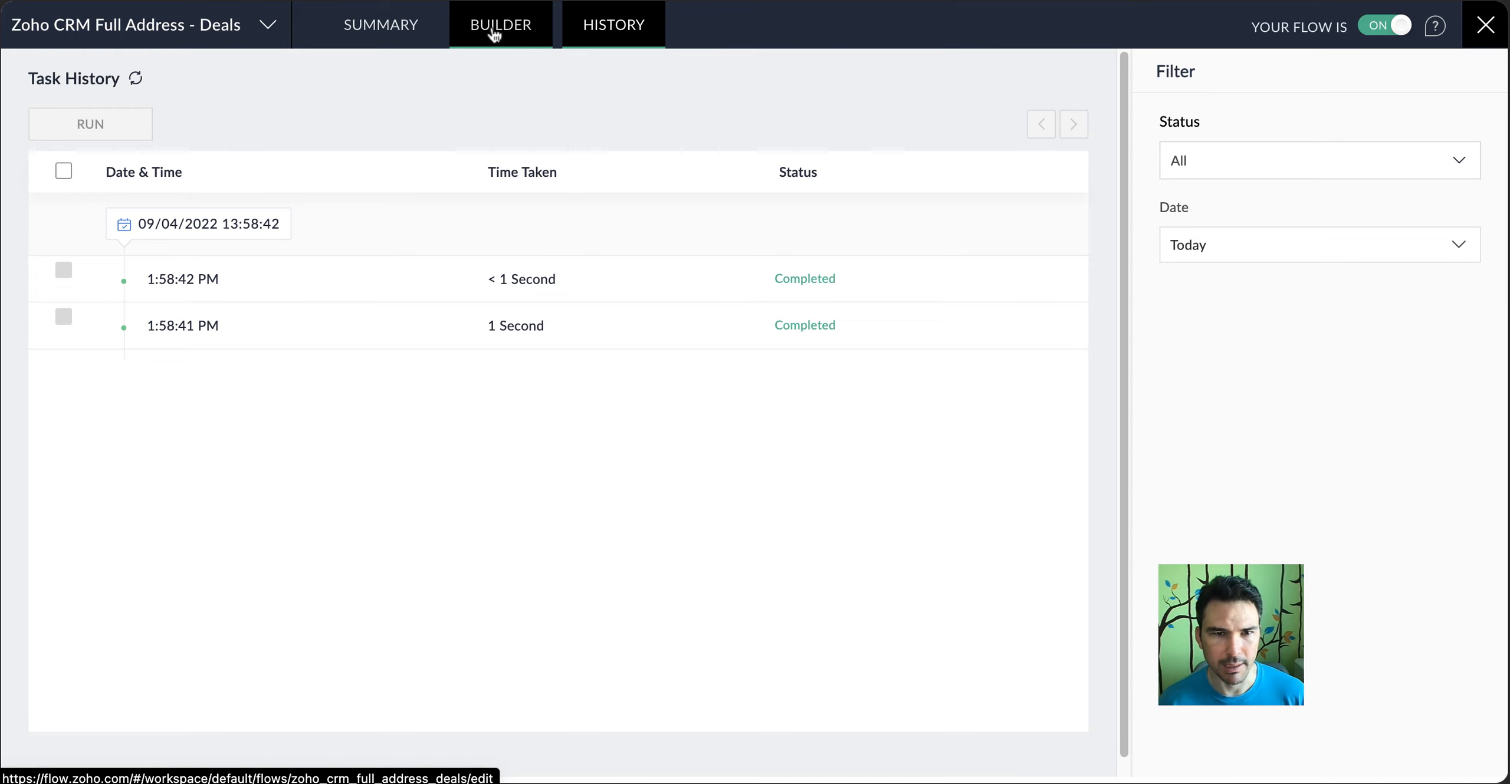
{"action": "left_click", "coordinate": [494, 34]}
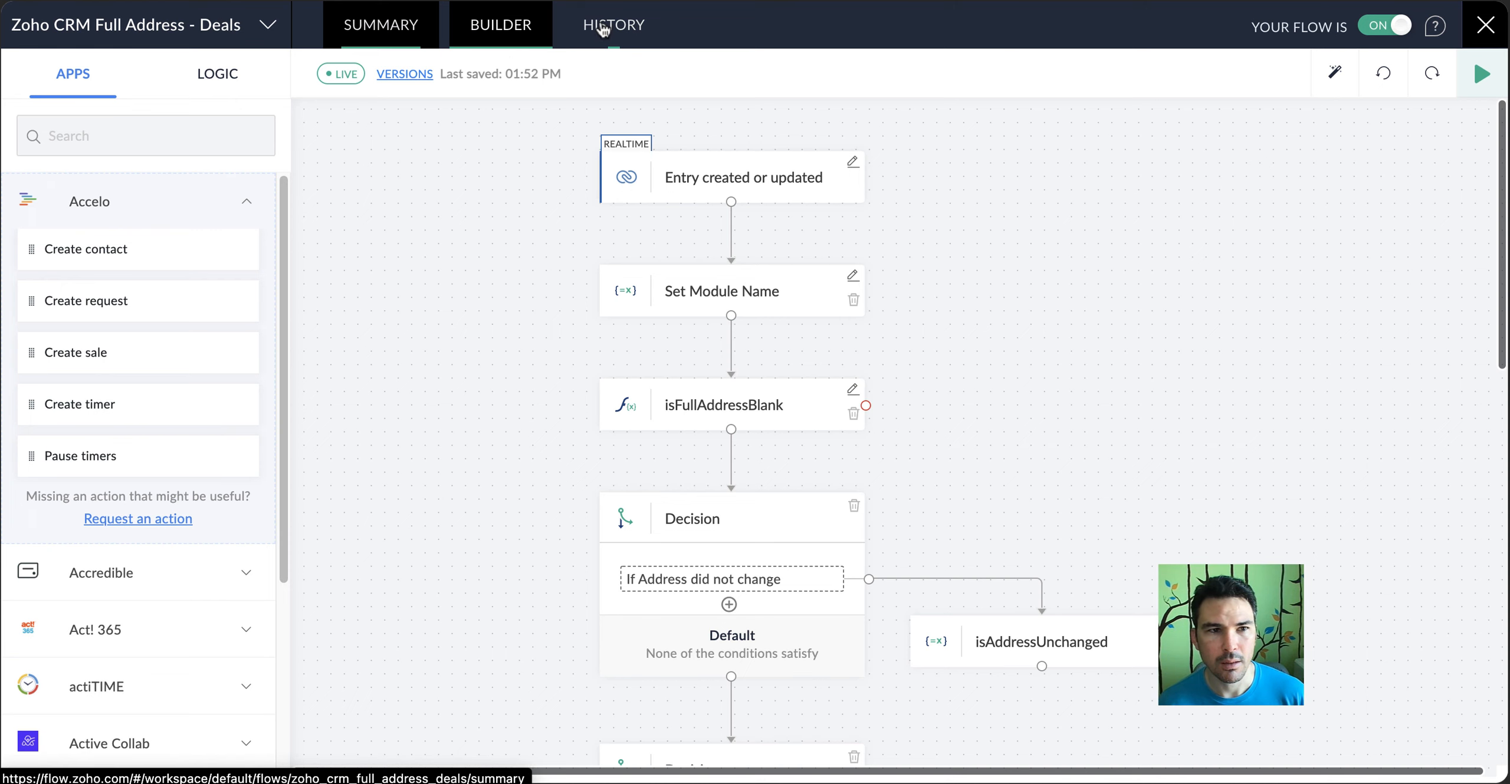
{"action": "left_click", "coordinate": [603, 29]}
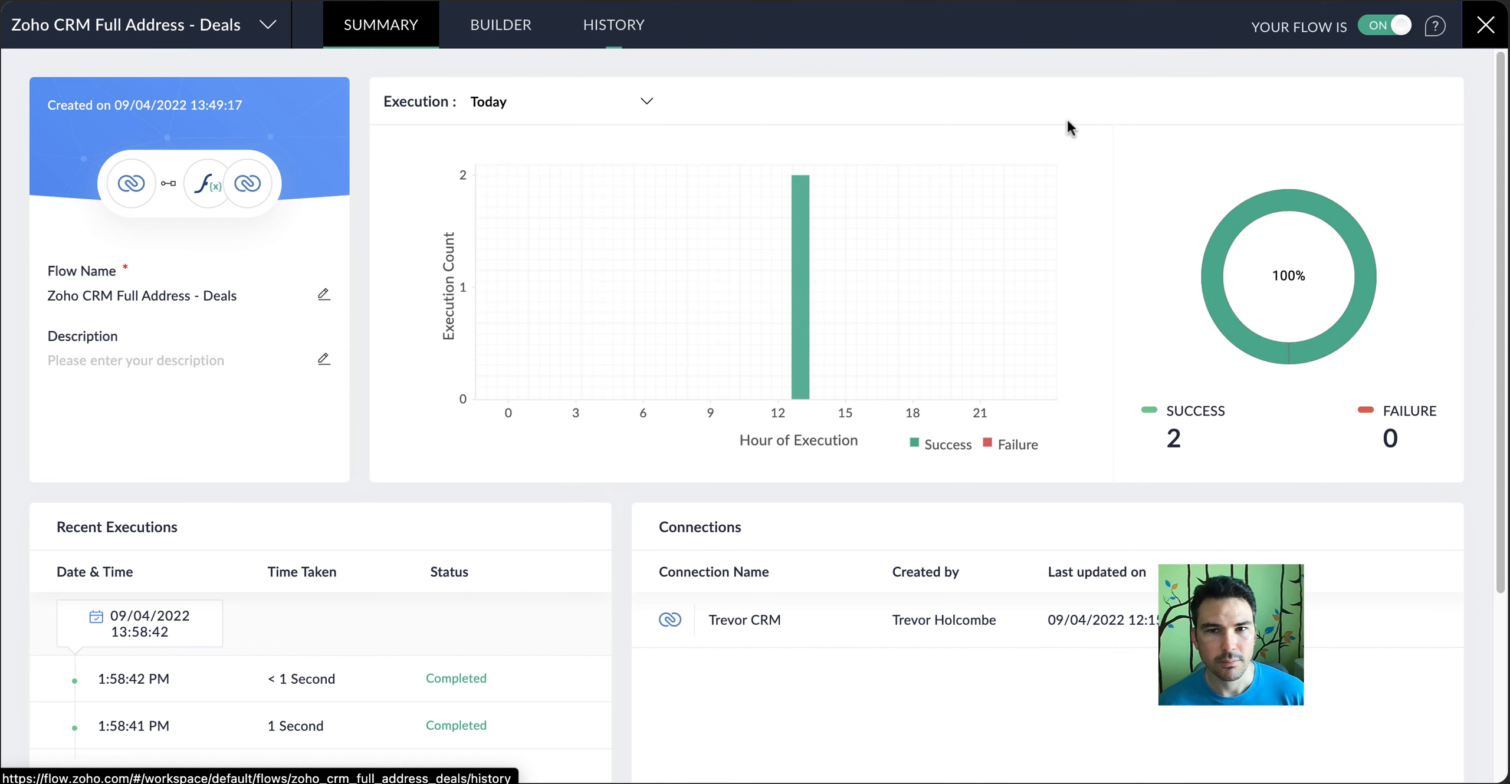
Reload the deal in Zoho CRM and compare its address and coordinate fields with the Deals flow's execution summary
{"action": "left_click", "coordinate": [1115, 1]}
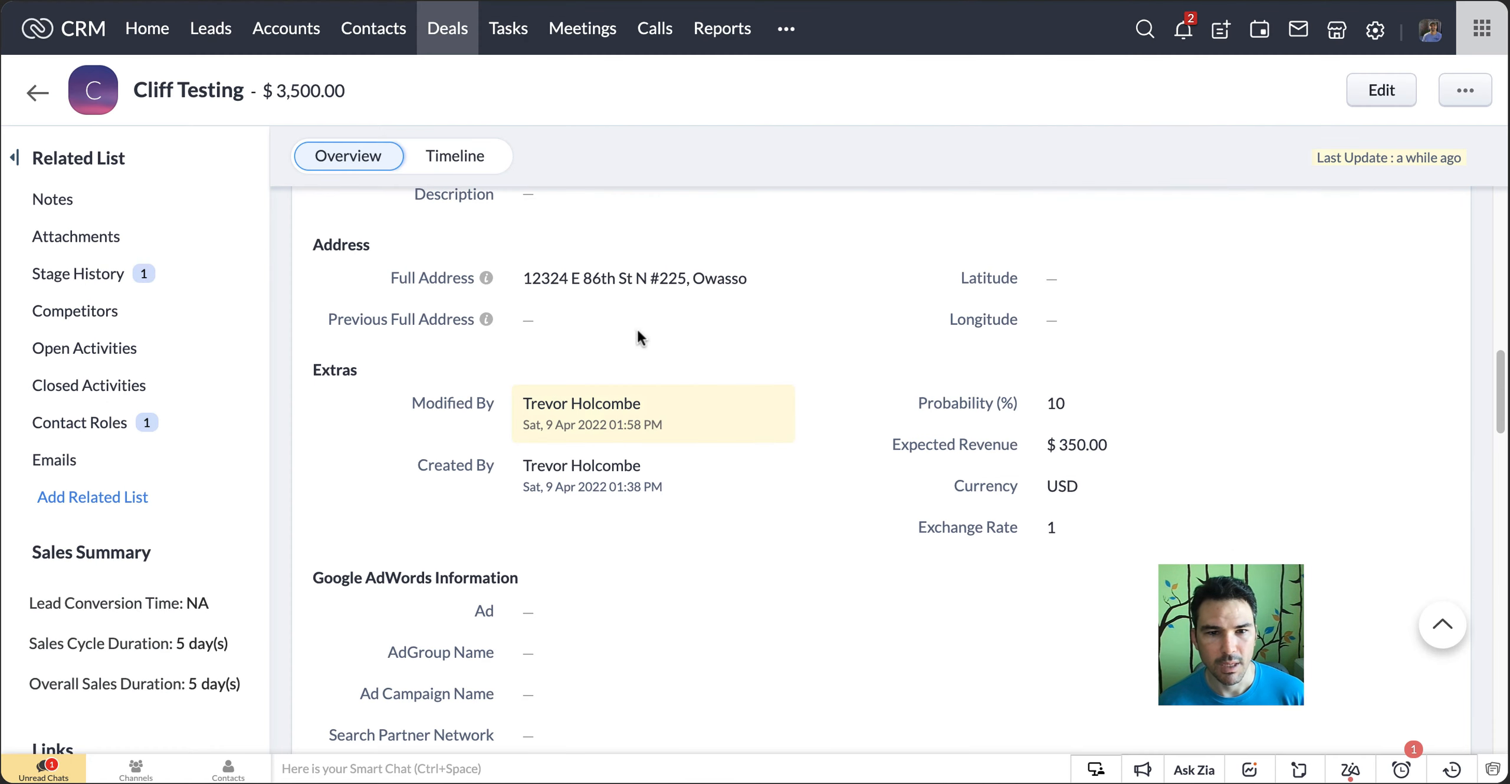
{"action": "key", "text": "super+r"}
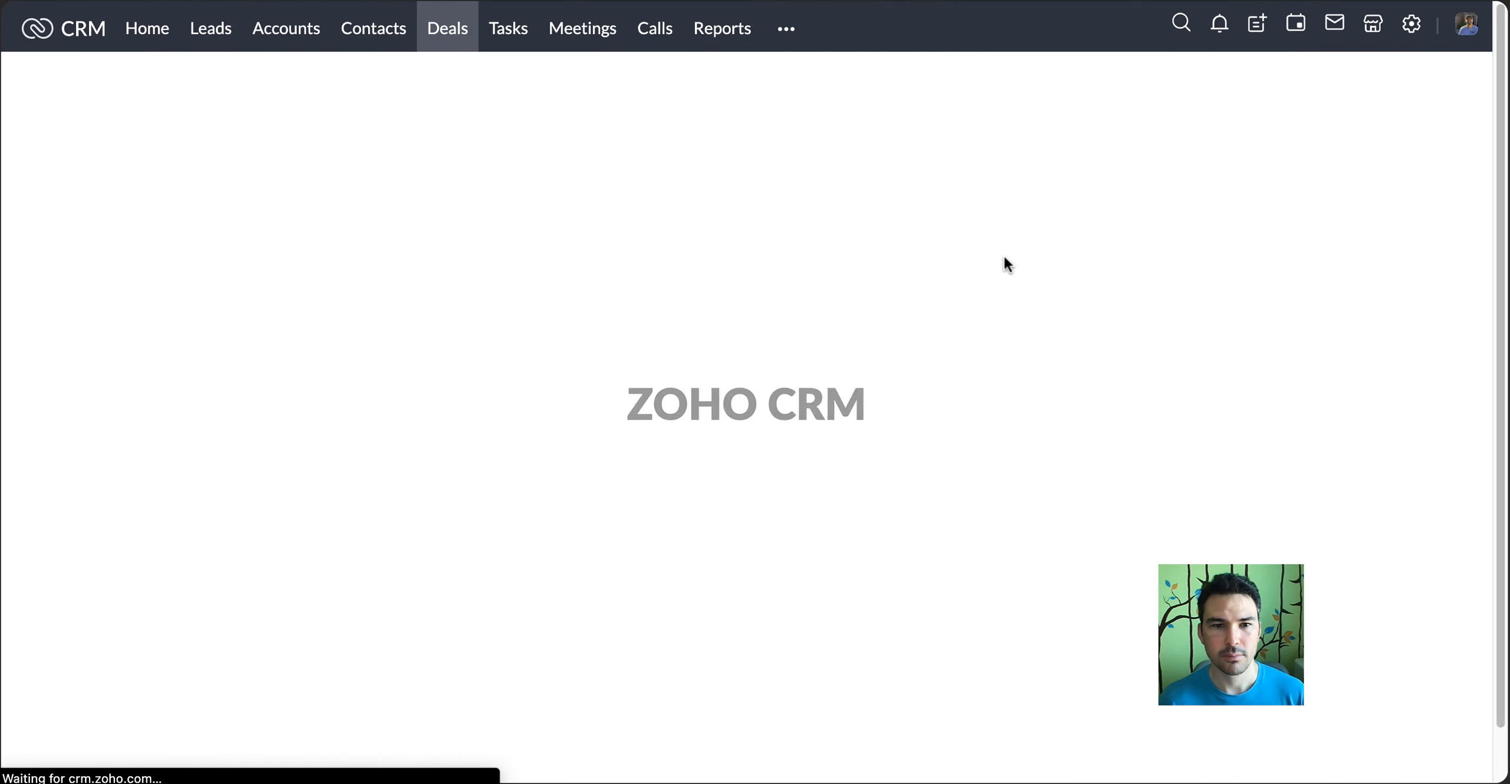
{"action": "scroll", "coordinate": [663, 440], "scroll_direction": "down", "scroll_amount": 10}
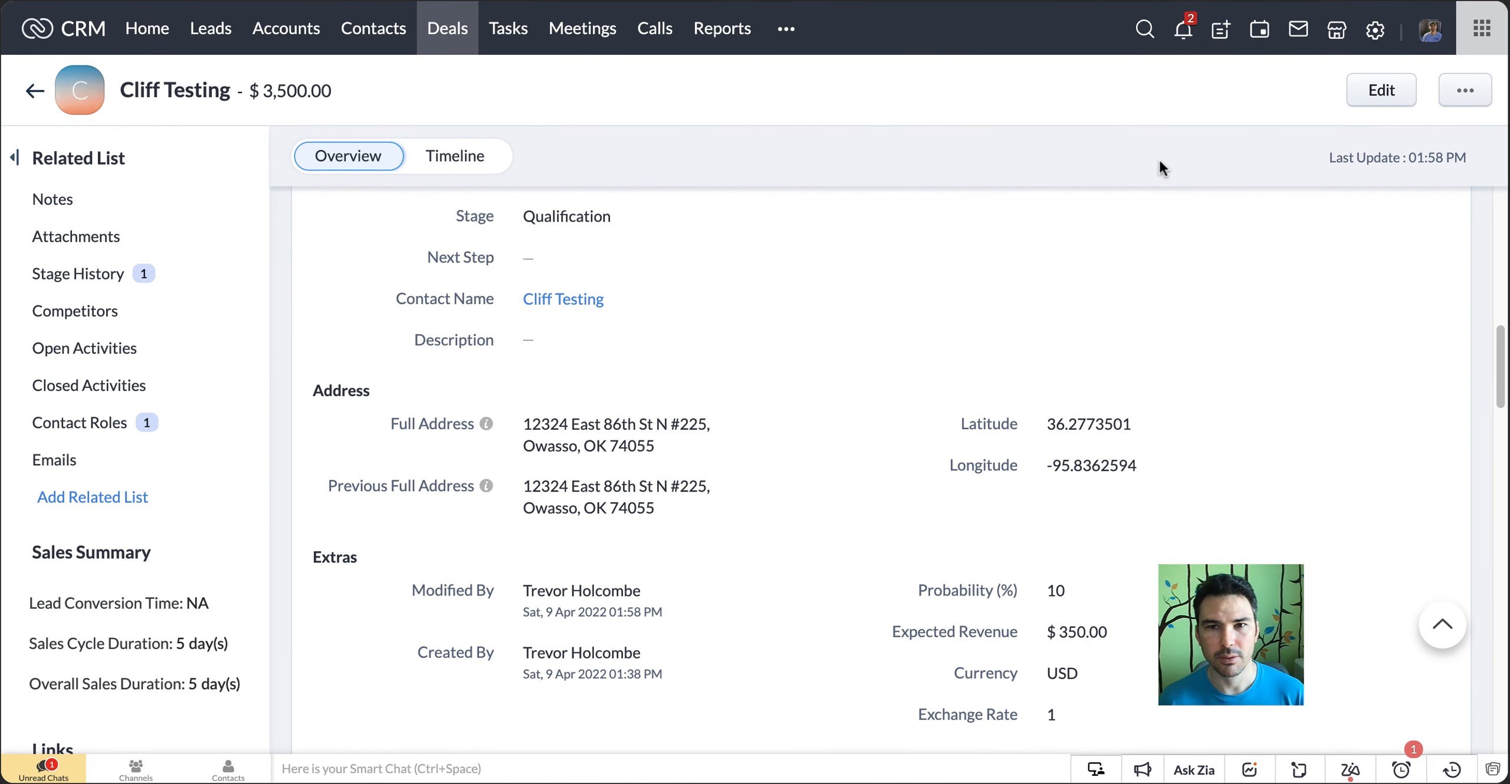
{"action": "left_click", "coordinate": [1272, 1]}
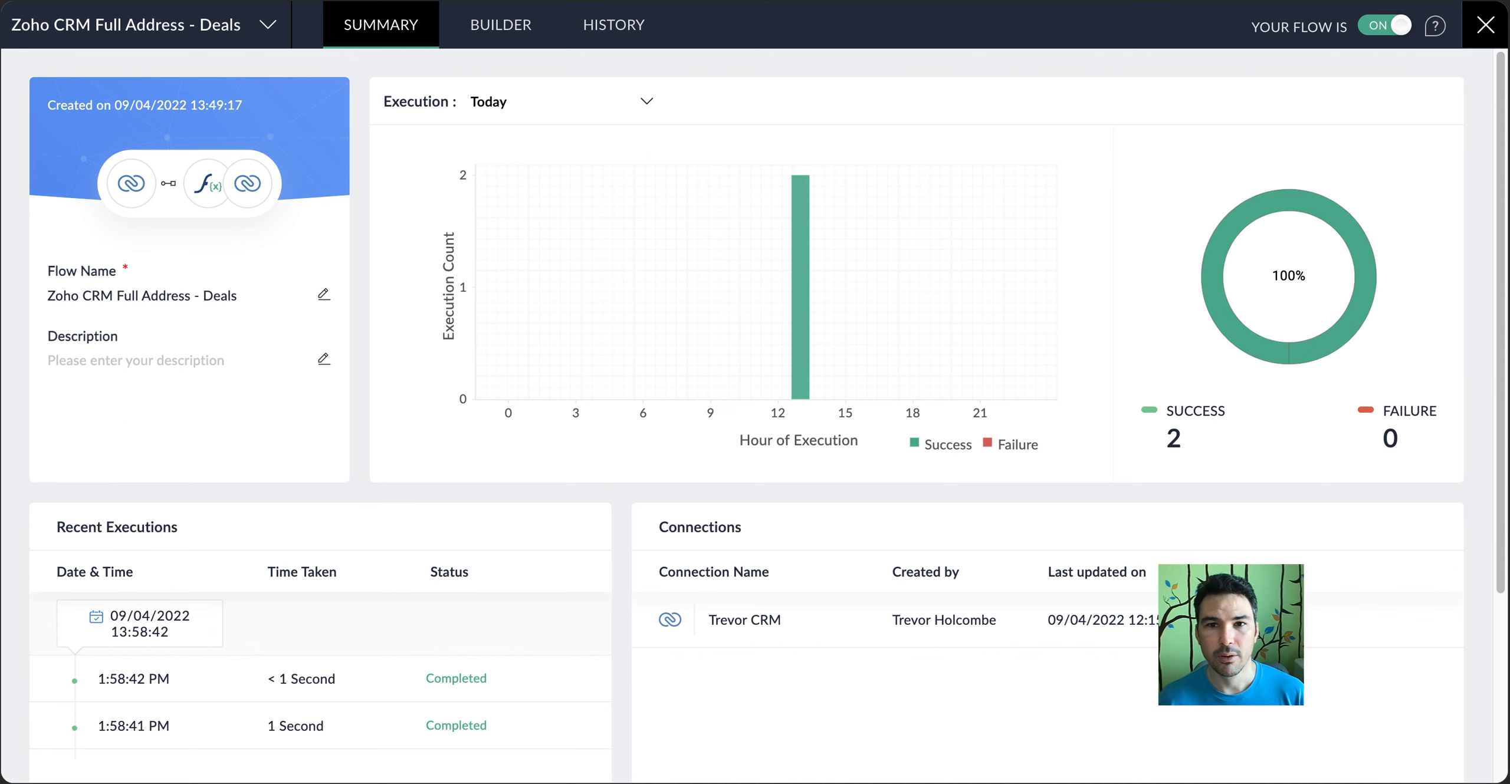
{"action": "left_click", "coordinate": [1127, 2]}
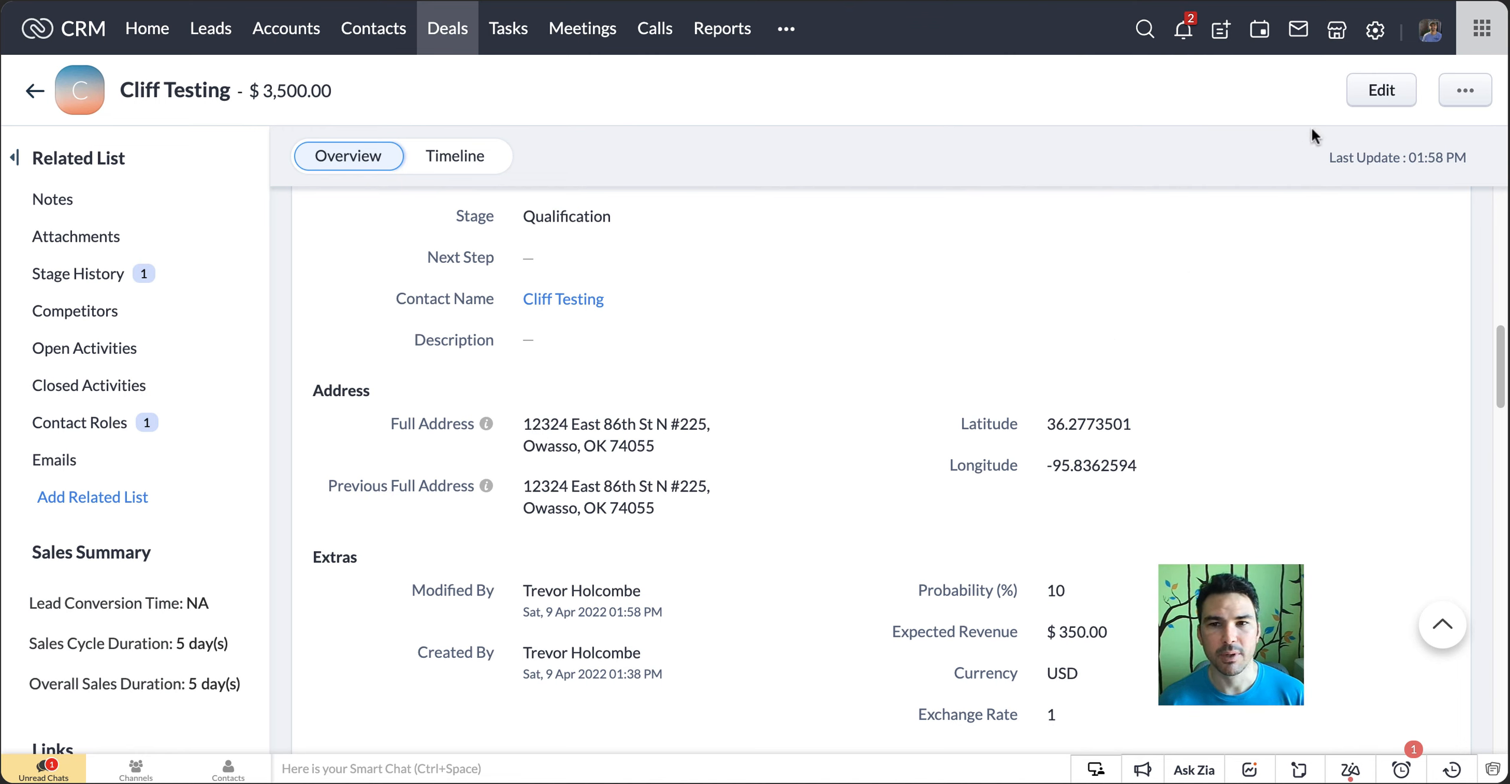
Open the Deals Standard page layout from the deal's edit form, examine the Address section's fields, and leave without saving
{"action": "left_click", "coordinate": [1375, 30]}
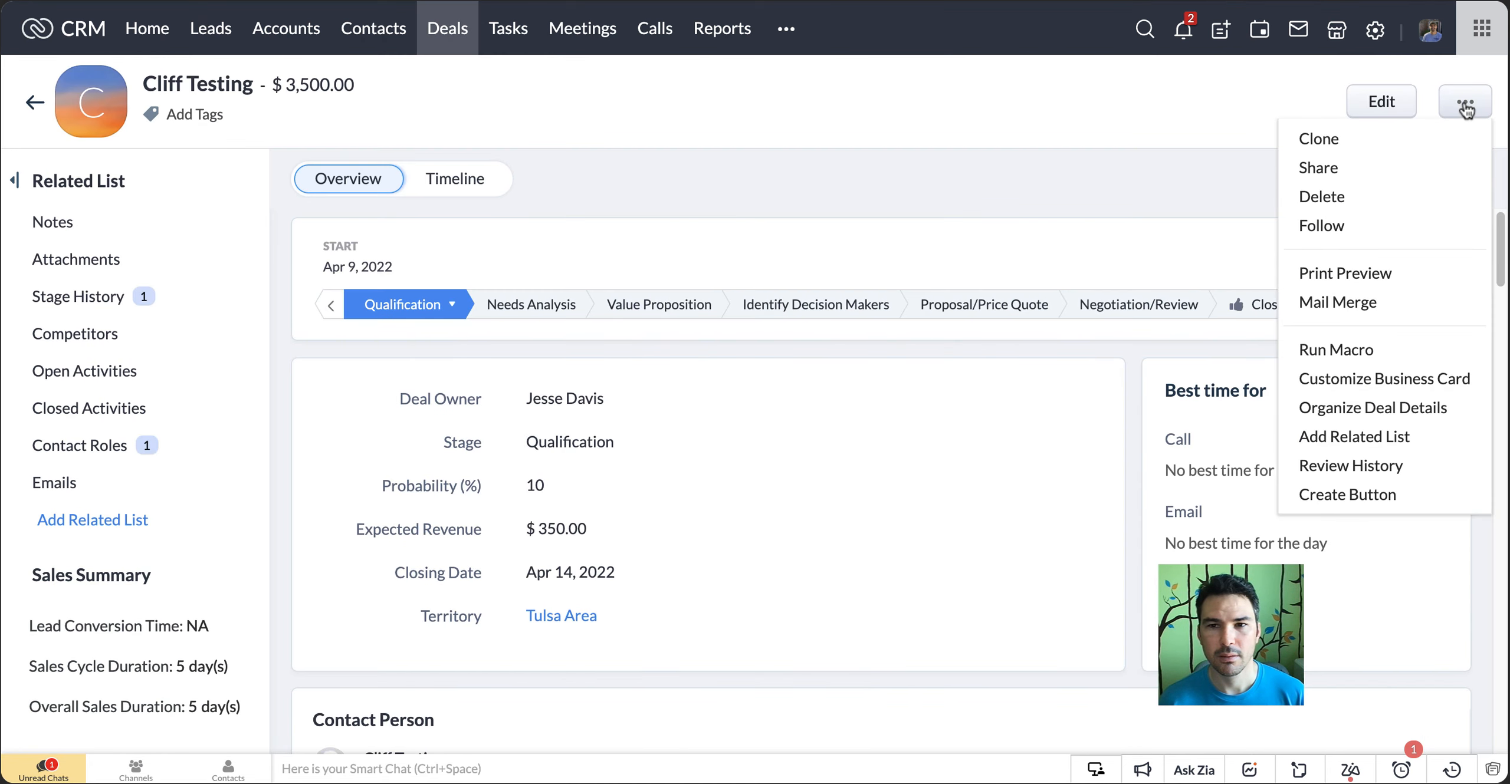
{"action": "left_click", "coordinate": [1382, 104]}
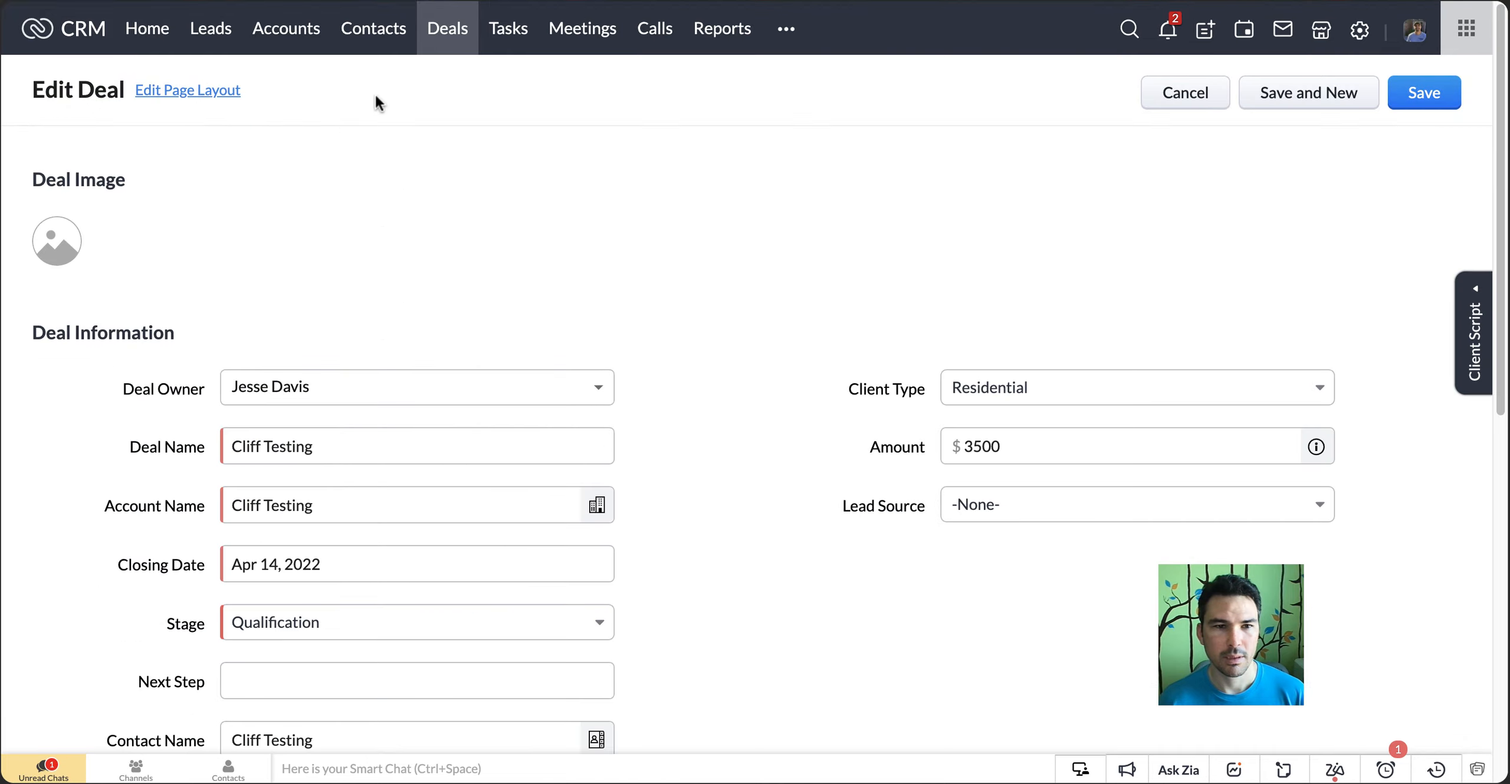
{"action": "left_click", "coordinate": [218, 92]}
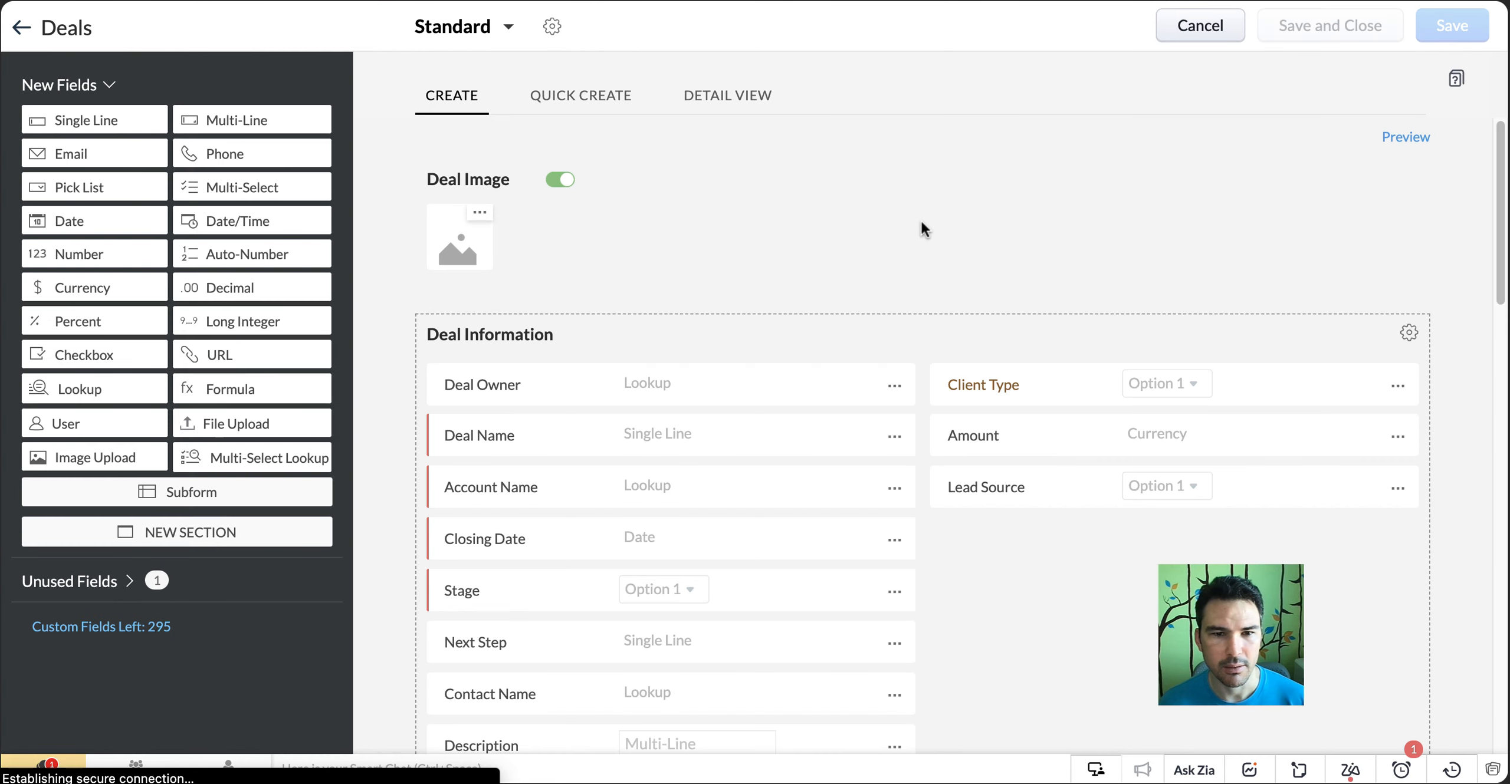
{"action": "scroll", "coordinate": [921, 223], "scroll_direction": "down", "scroll_amount": 2}
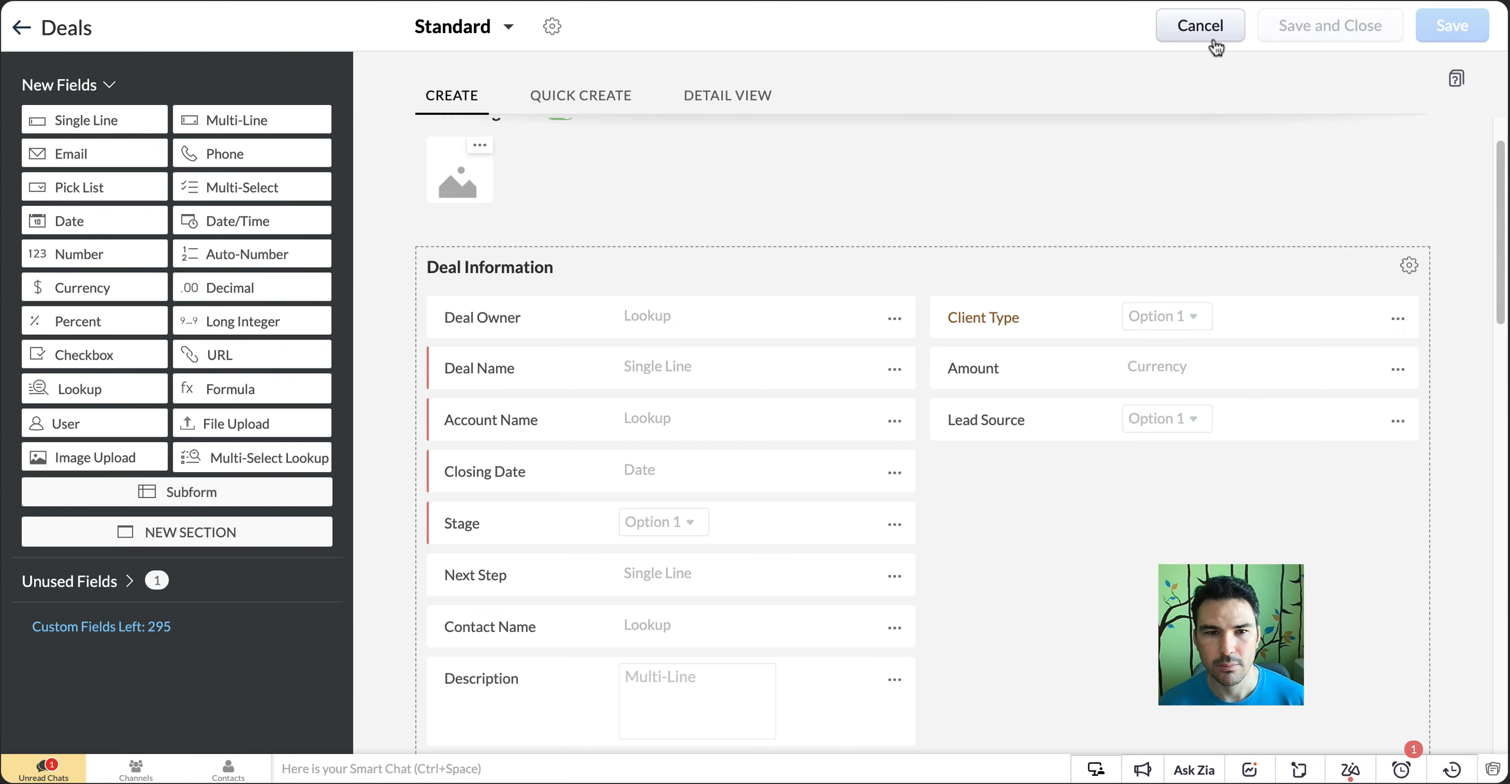
{"action": "scroll", "coordinate": [1017, 448], "scroll_direction": "down", "scroll_amount": 6}
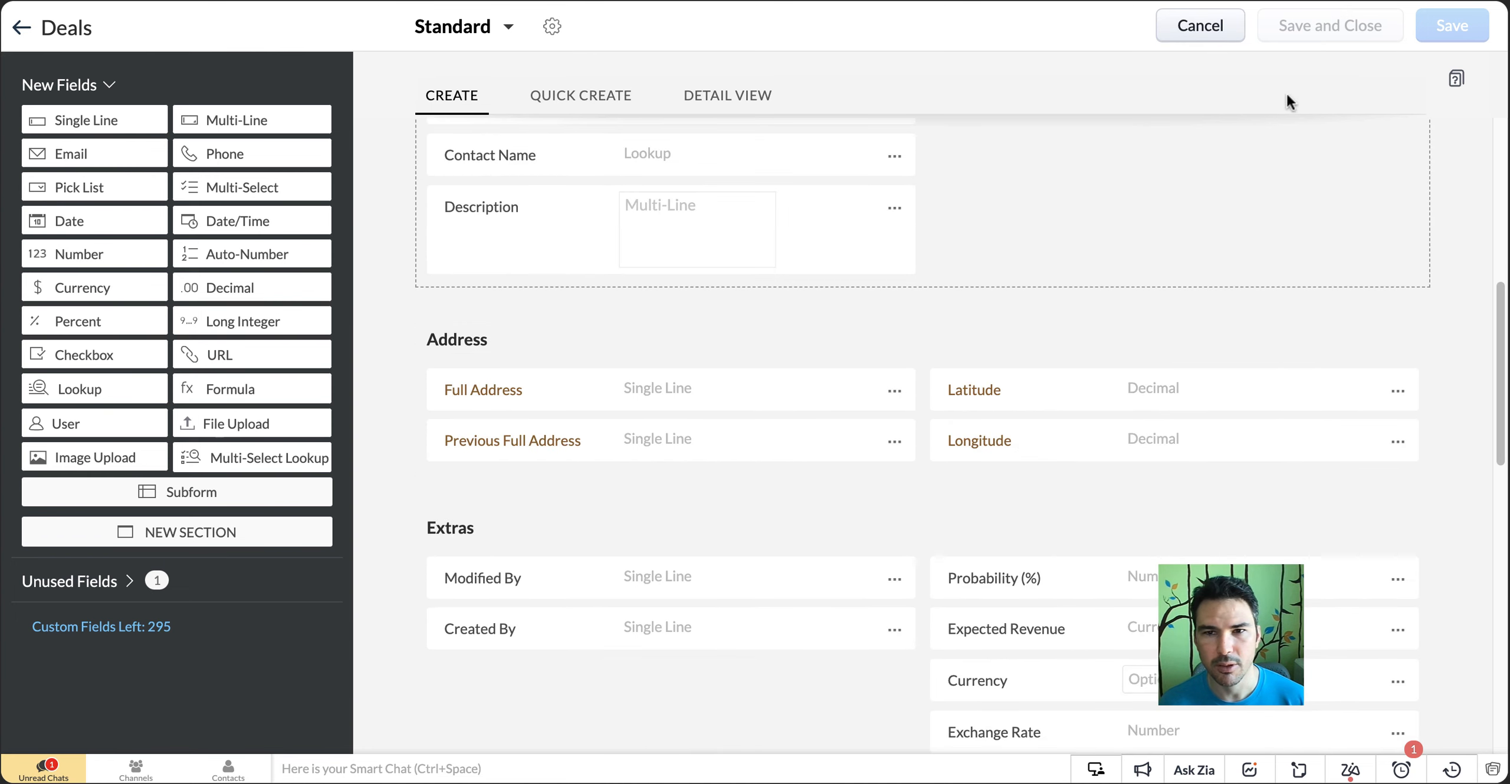
{"action": "left_click", "coordinate": [1203, 36]}
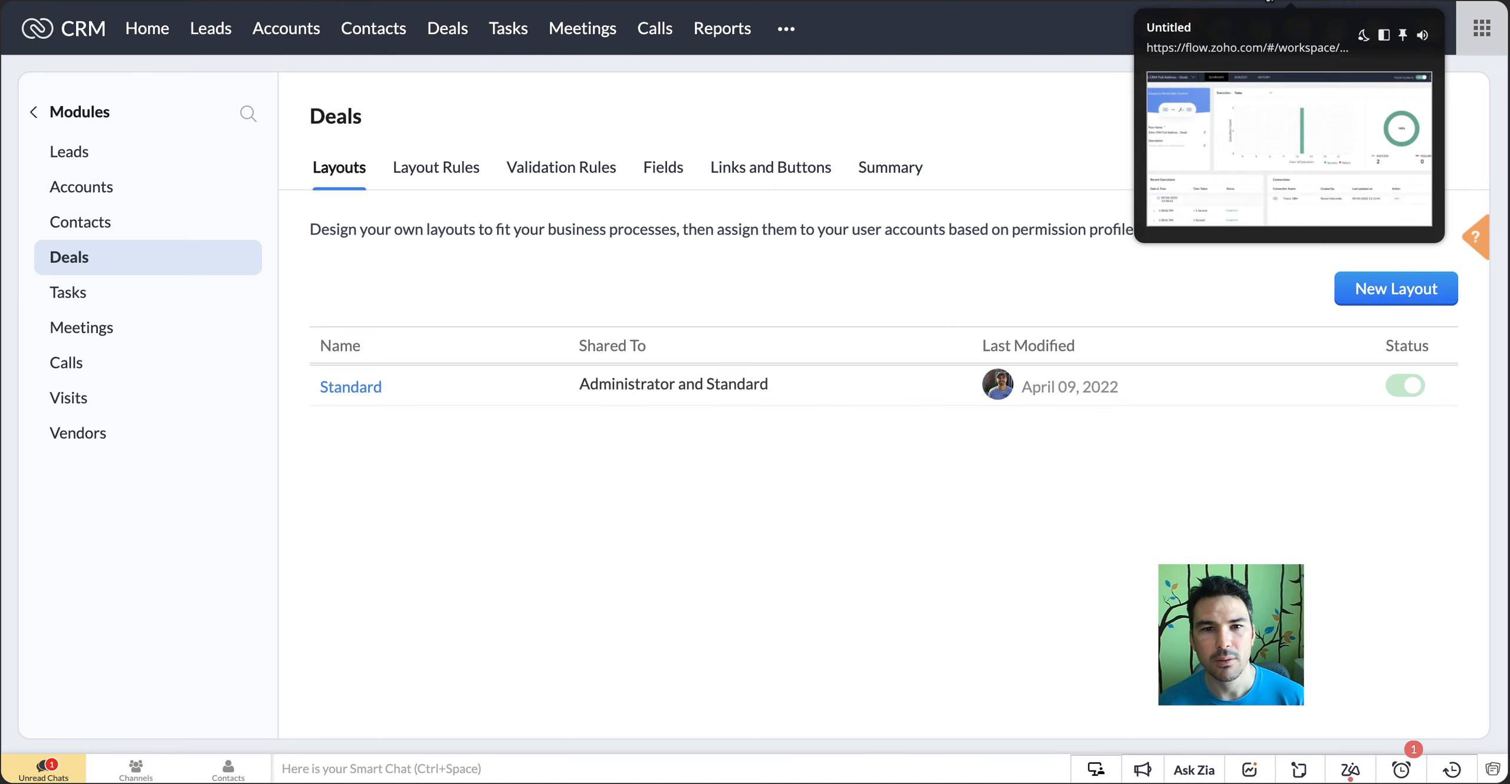
Switch to Zoho Flow and close the Deals flow to return to My Flows
{"action": "left_click", "coordinate": [1269, 3]}
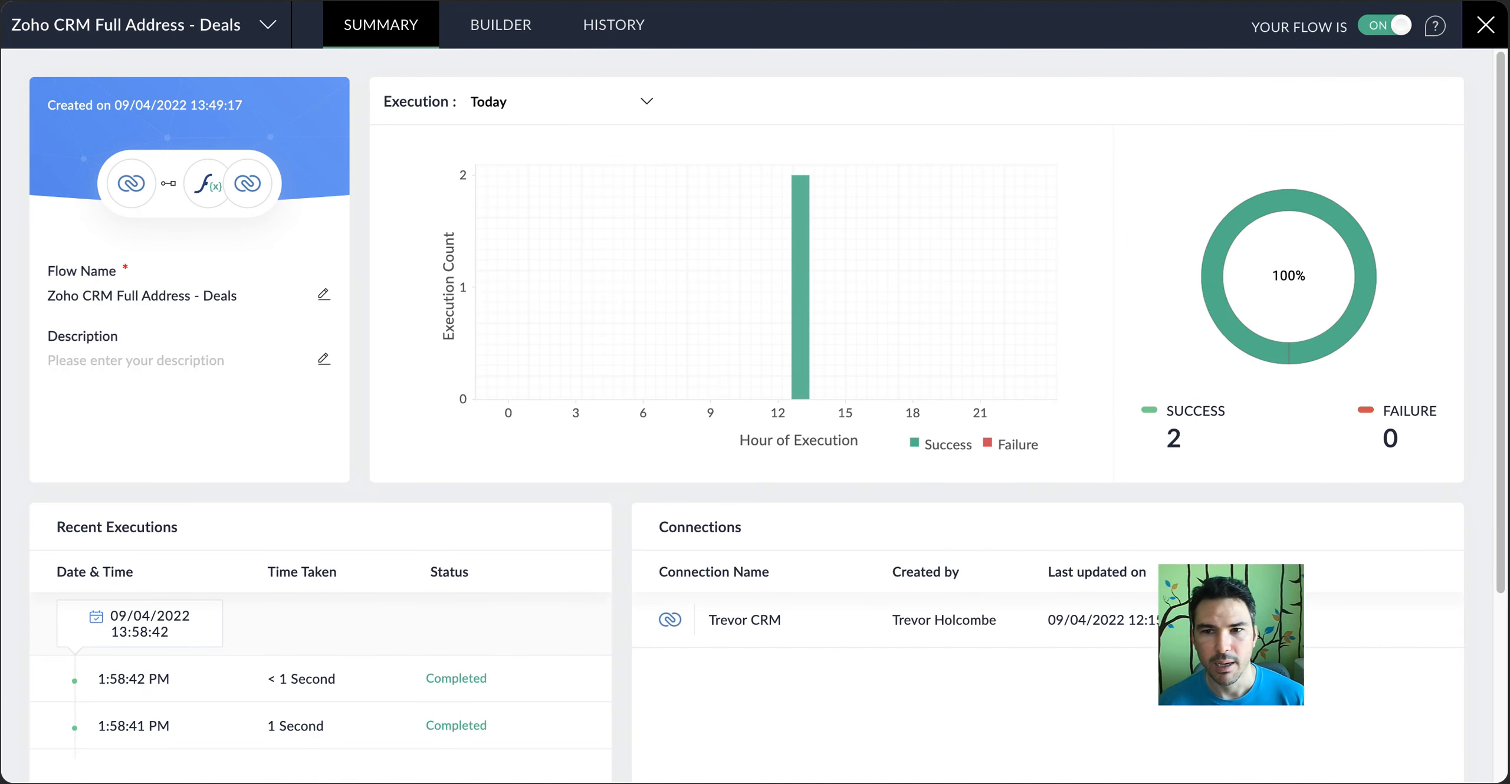
{"action": "left_click", "coordinate": [1485, 25]}
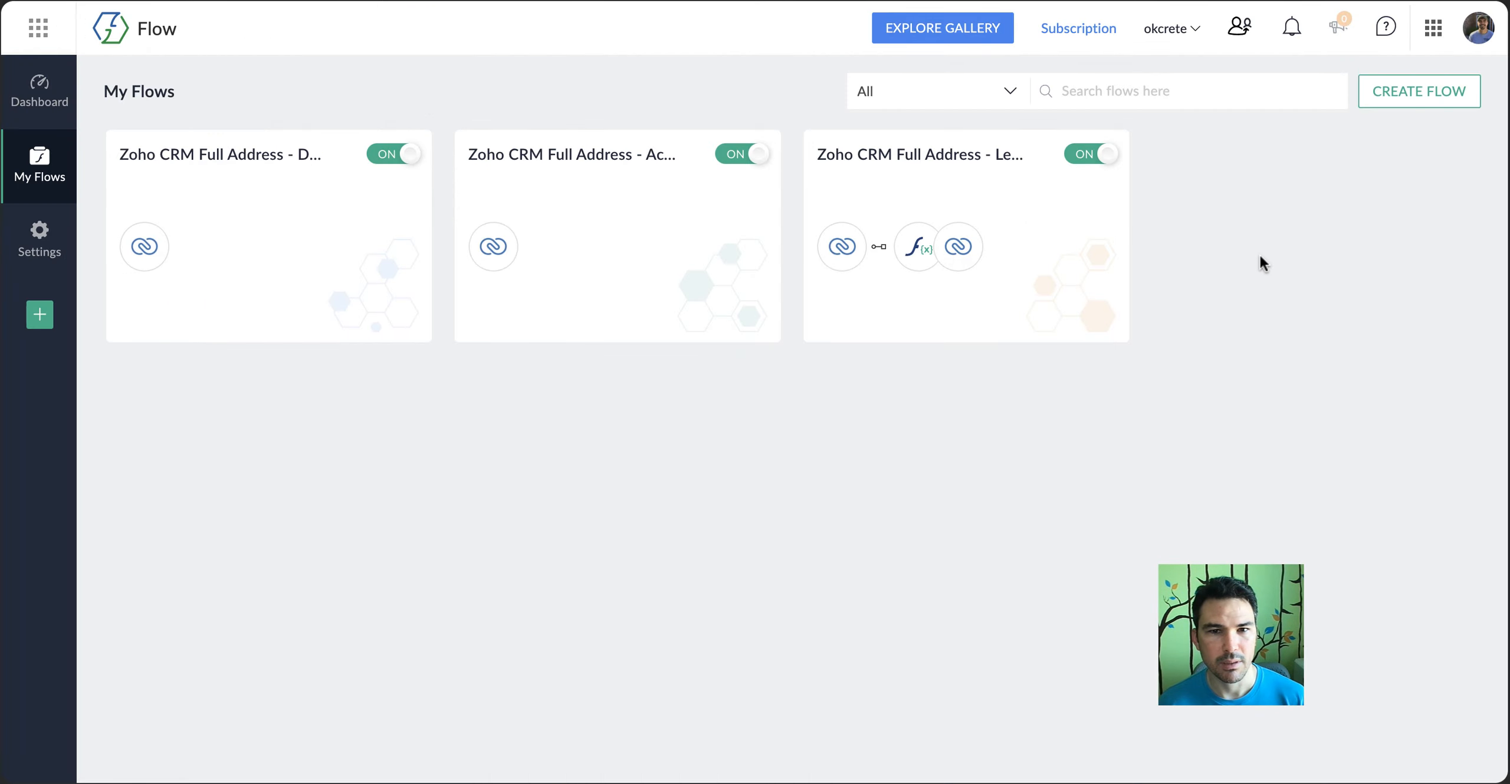
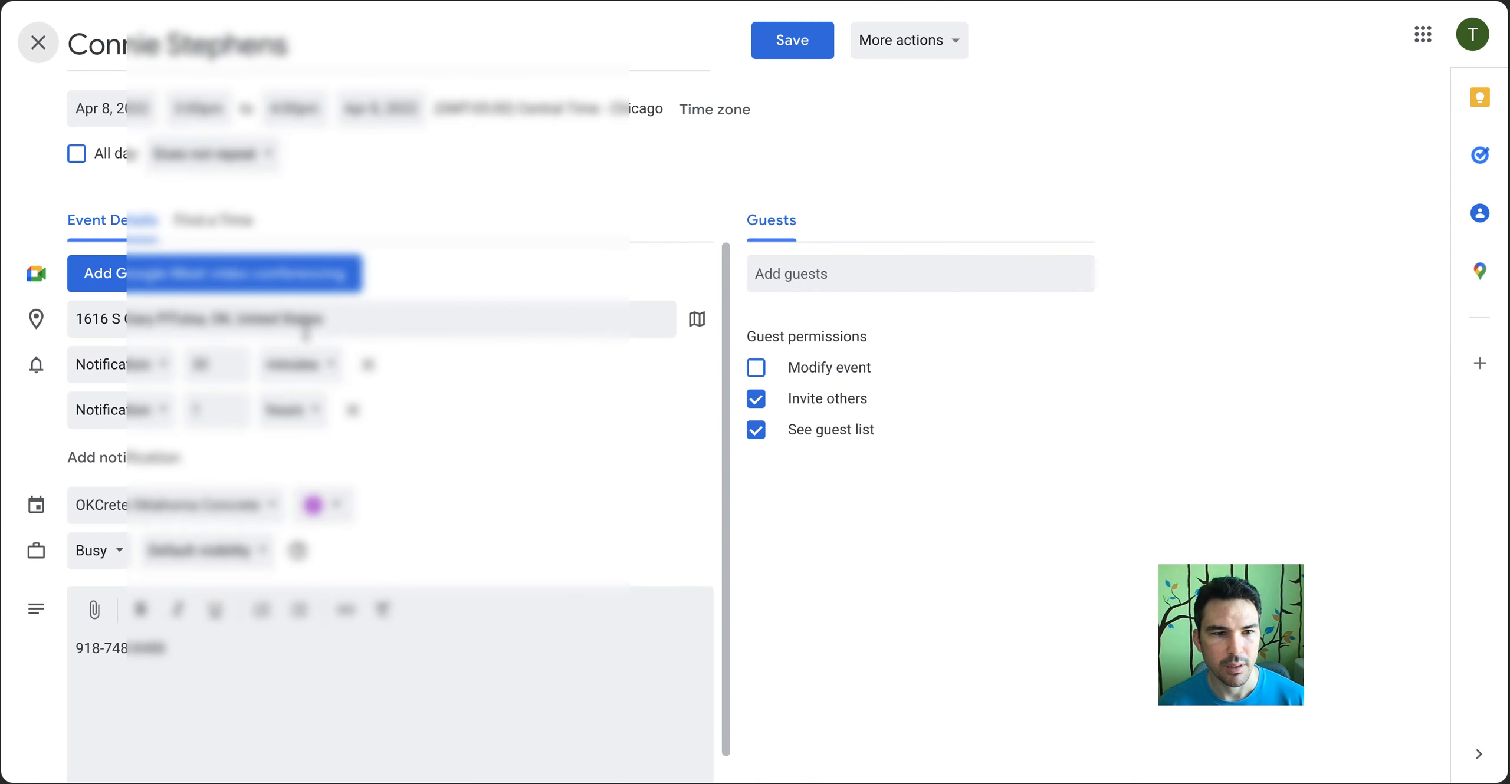
Switch to the Google Calendar event and examine its location and the phone number in its description
{"action": "left_click", "coordinate": [300, 323]}
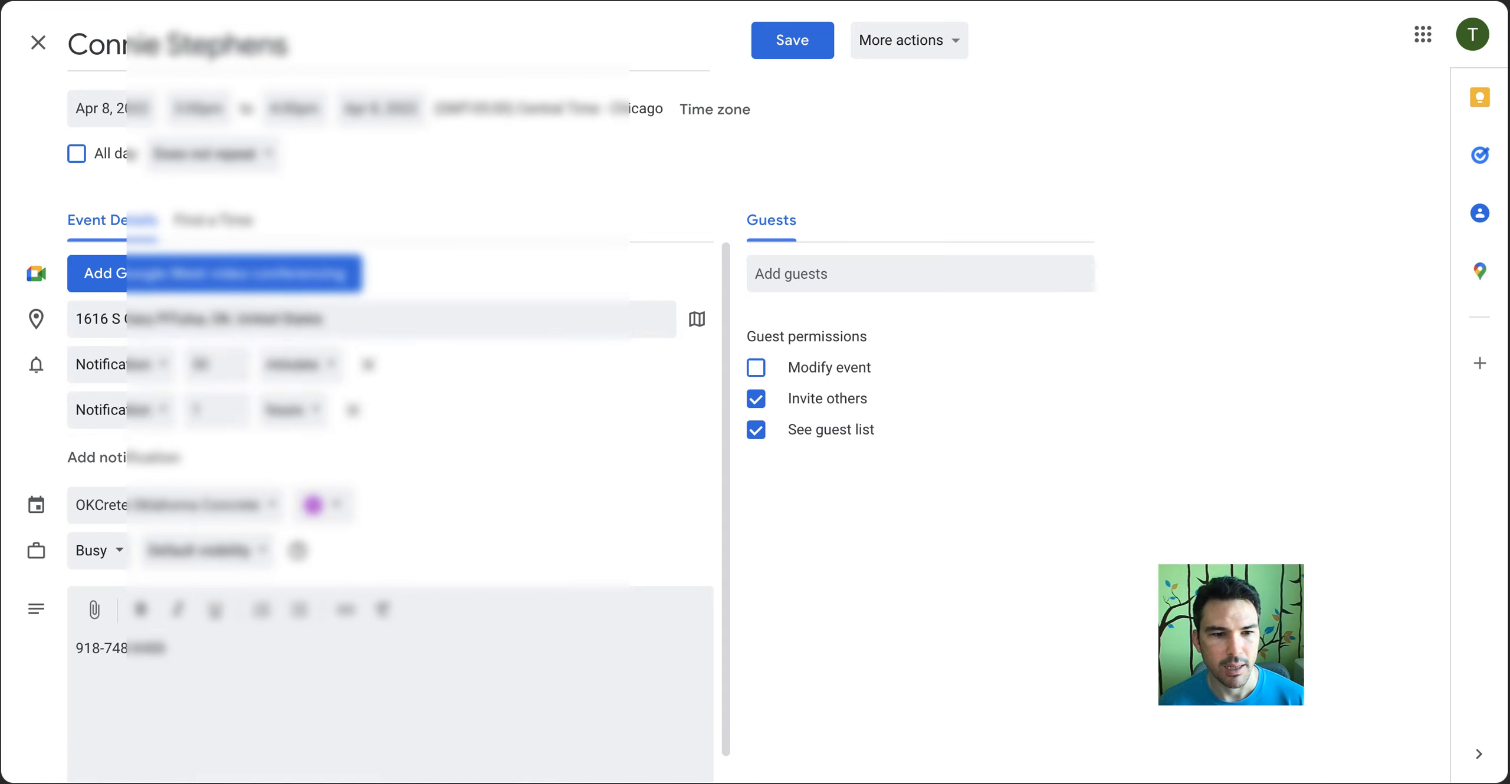
{"action": "triple_click", "coordinate": [101, 649]}
{"action": "left_click", "coordinate": [519, 196]}
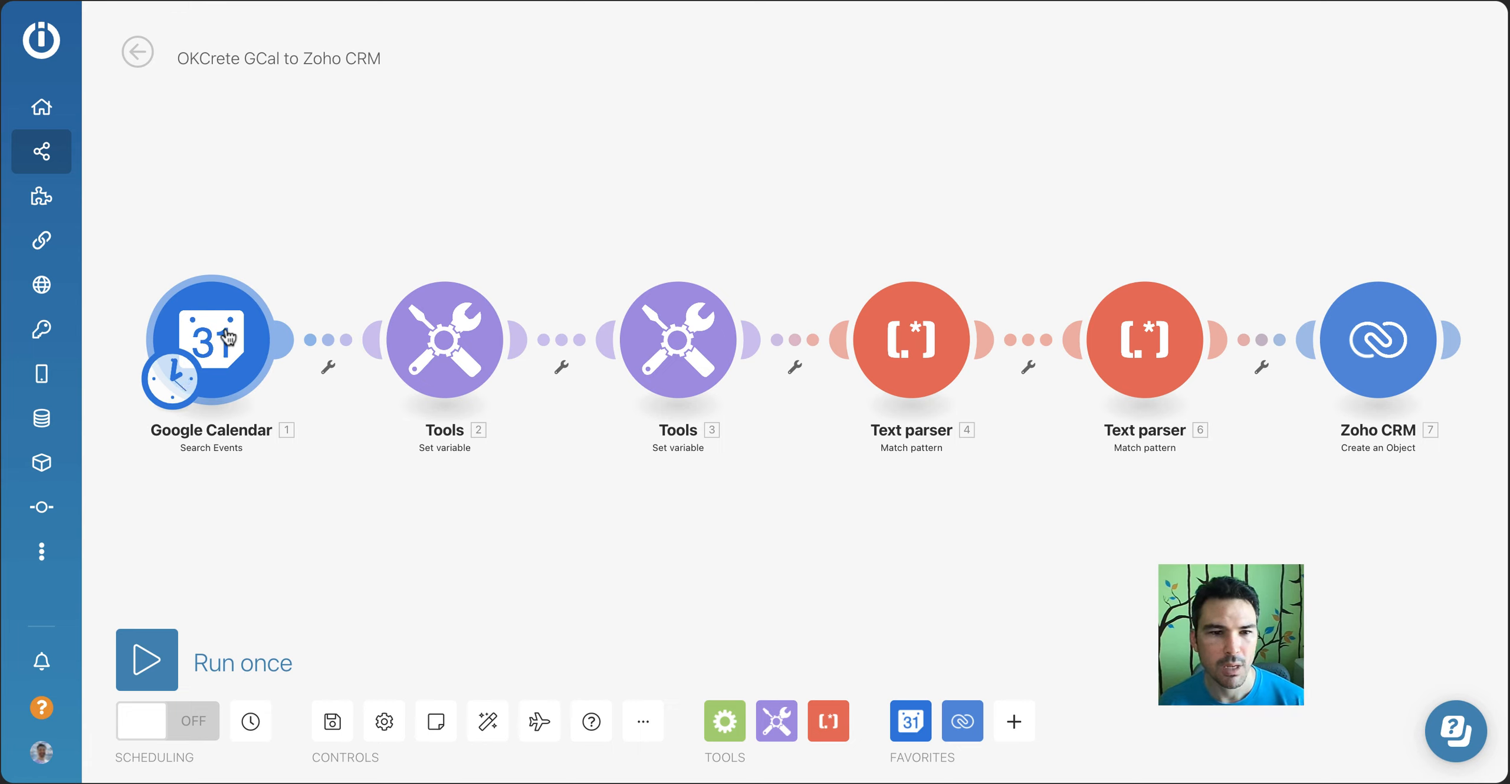
Switch to Integromat's "OKCrete GCal to Zoho CRM" scenario and review the firstName variable formula and the phone and email text parser patterns
{"action": "left_click", "coordinate": [445, 336]}
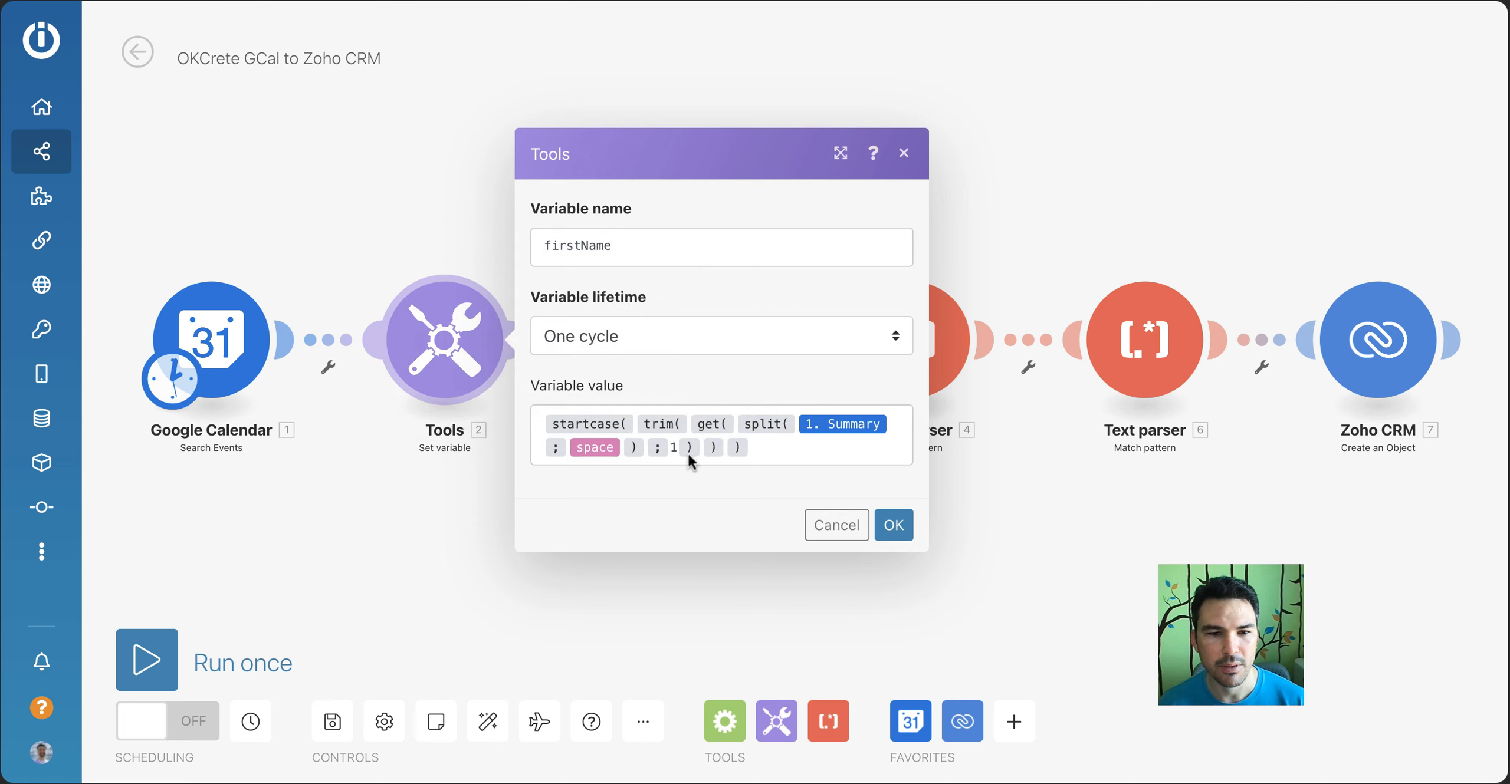
{"action": "left_click", "coordinate": [835, 525]}
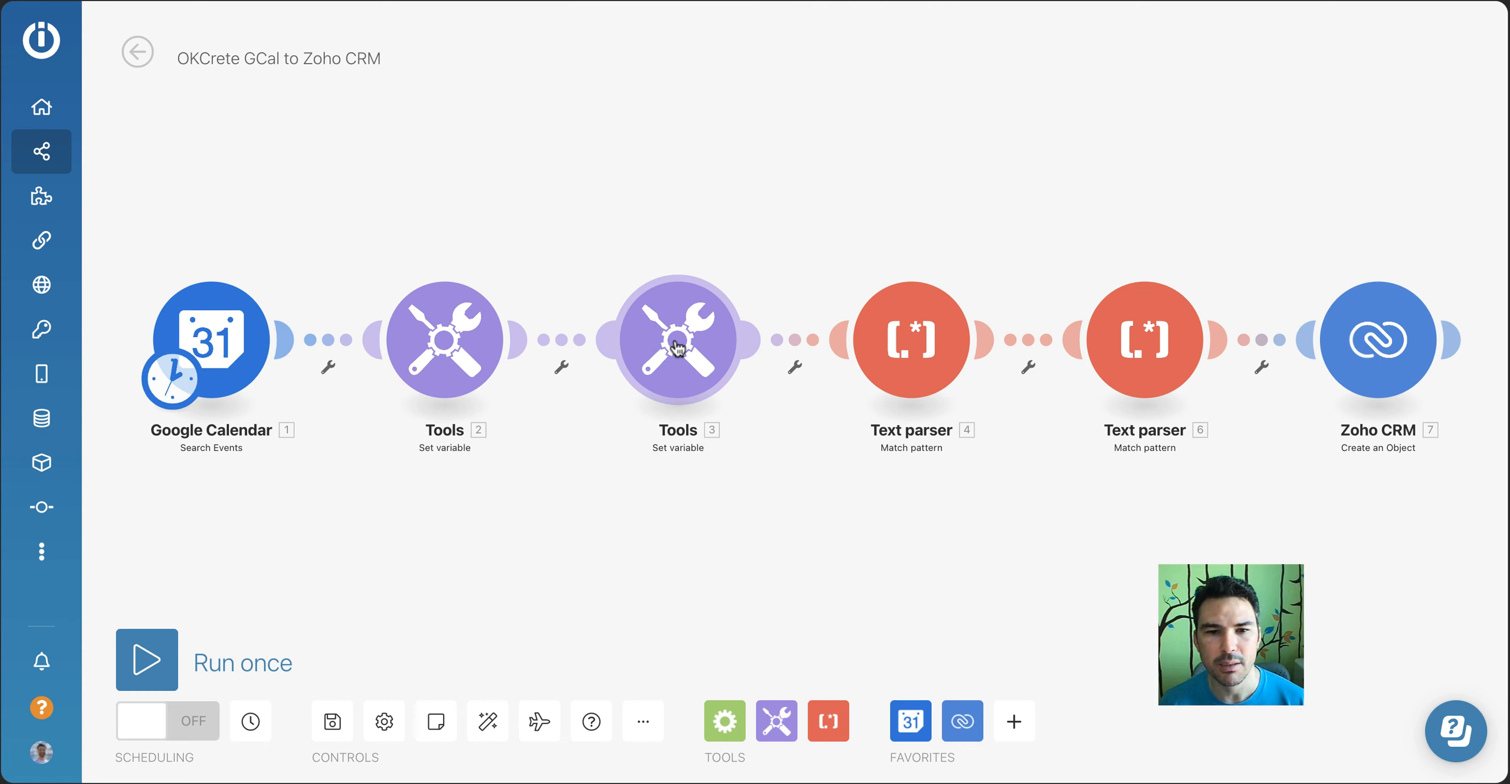
{"action": "left_click", "coordinate": [901, 374]}
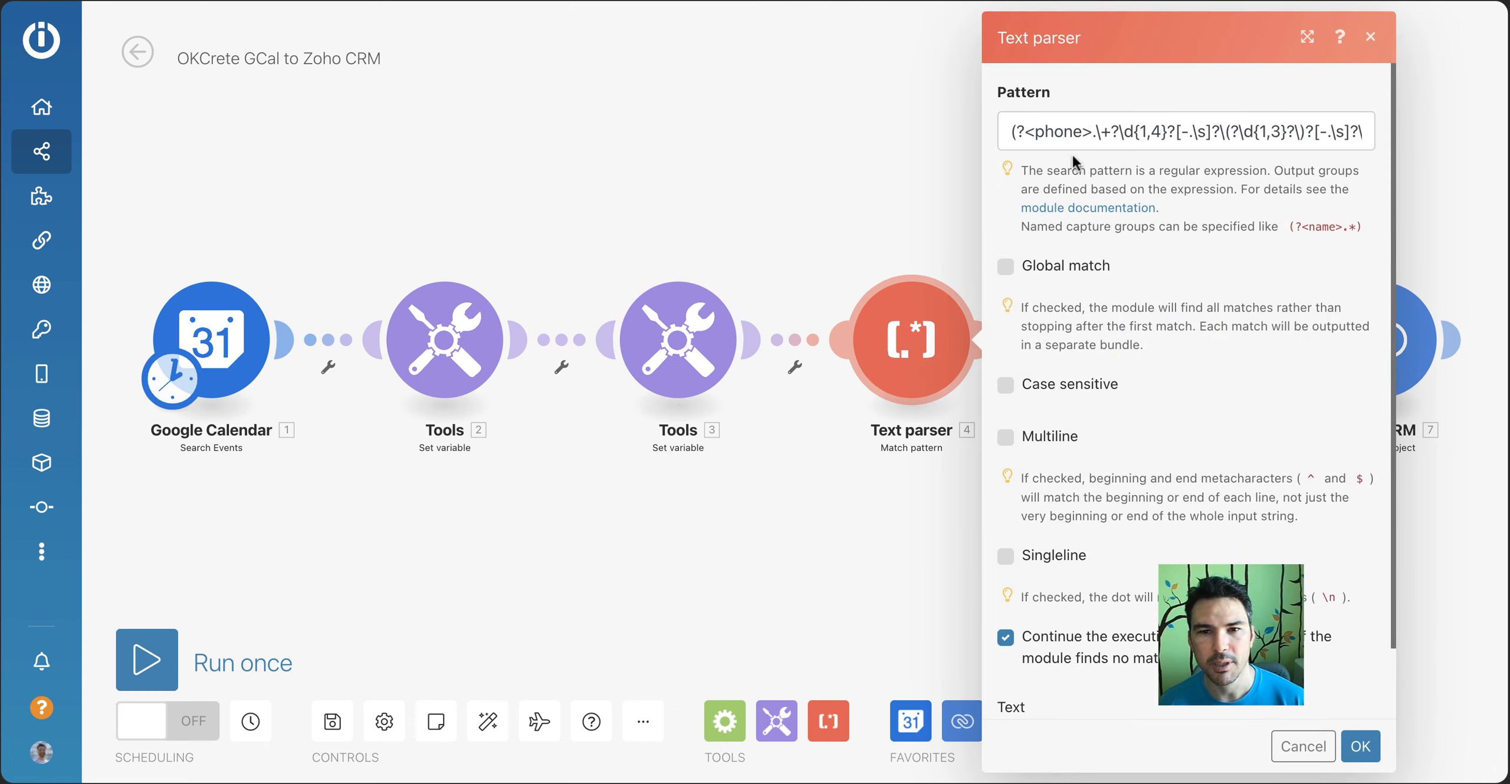
{"action": "left_click_drag", "start_coordinate": [1016, 136], "coordinate": [1091, 136]}
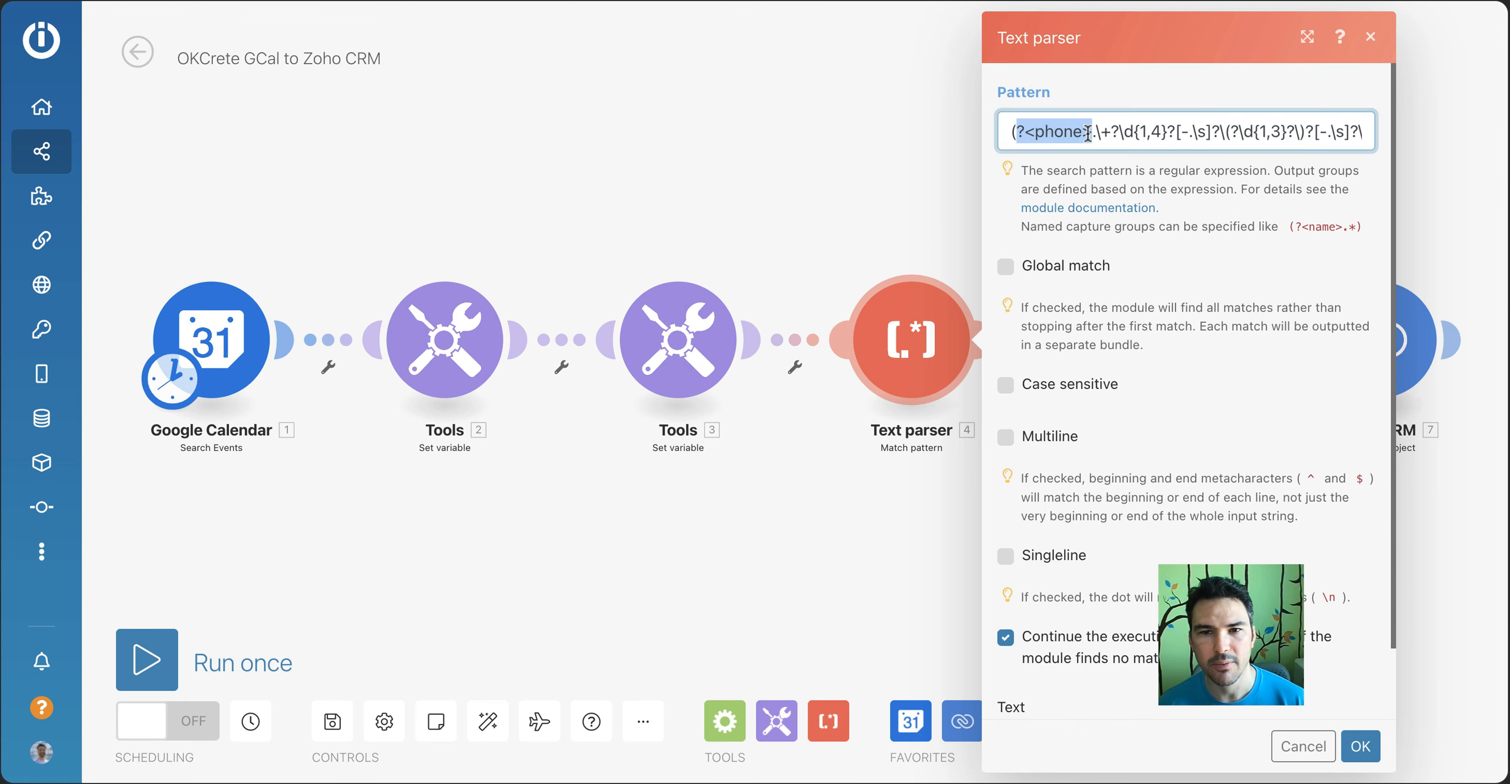
{"action": "left_click", "coordinate": [1376, 43]}
{"action": "left_click", "coordinate": [1176, 312]}
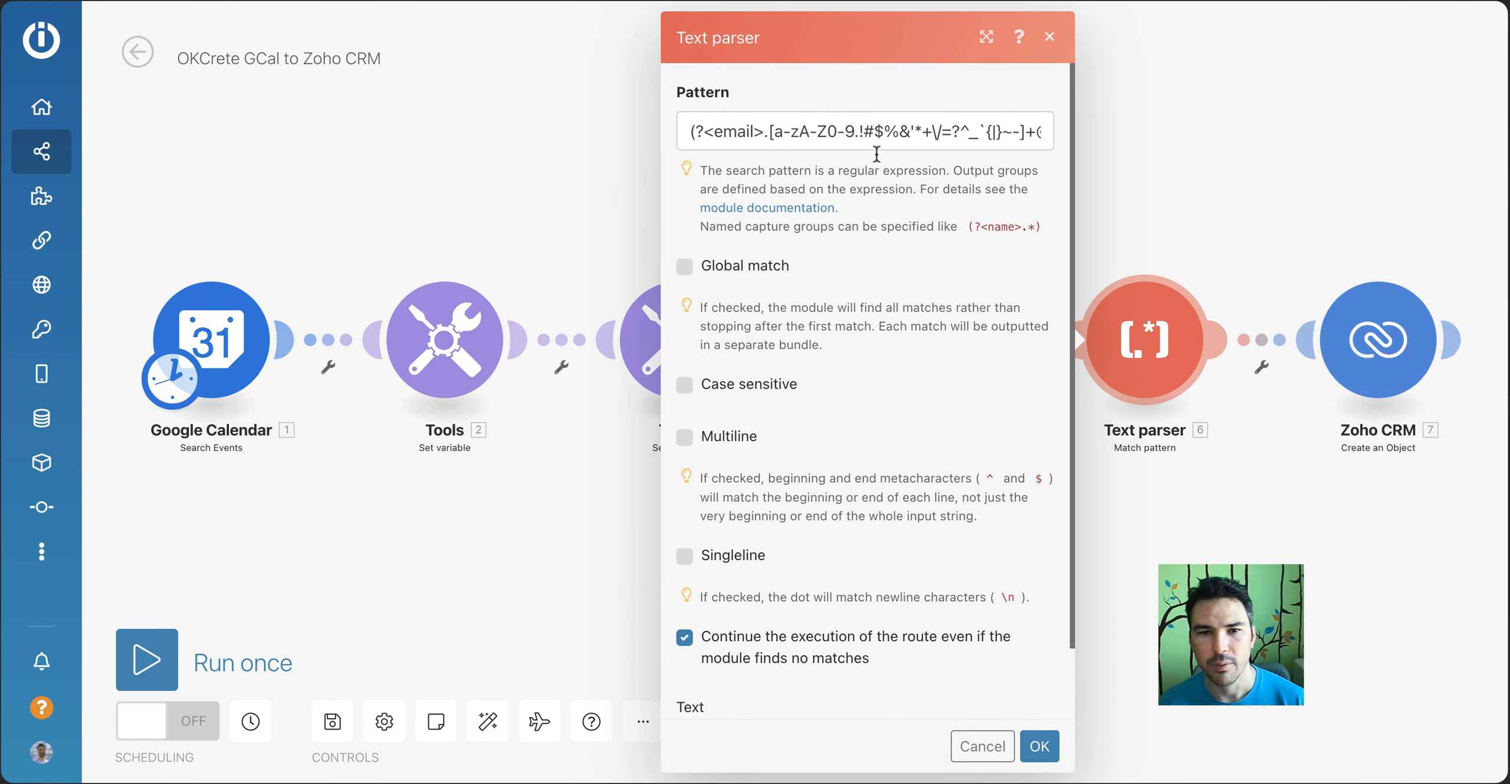
{"action": "left_click_drag", "start_coordinate": [764, 125], "coordinate": [667, 132]}
{"action": "left_click", "coordinate": [1049, 36]}
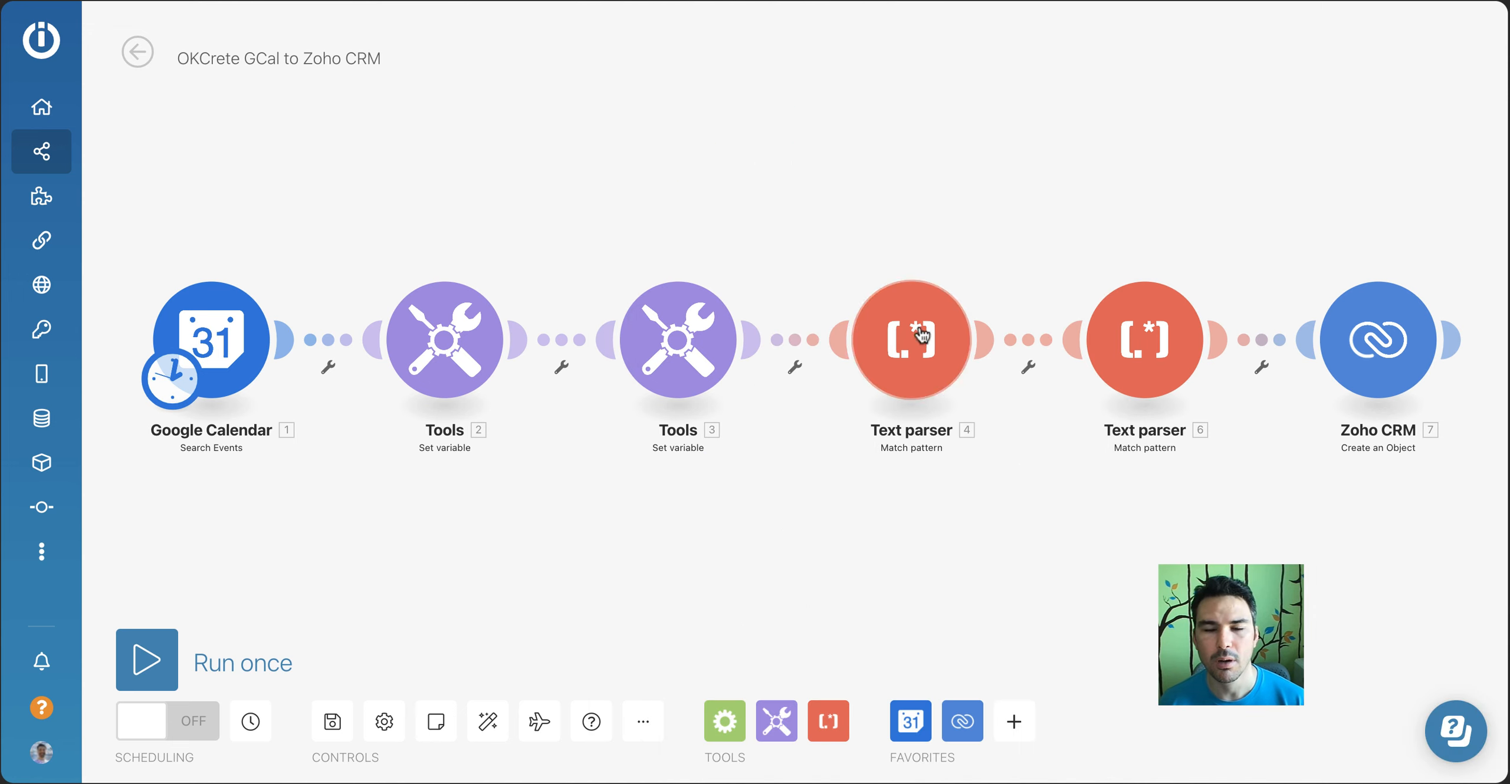
{"action": "left_click", "coordinate": [930, 342]}
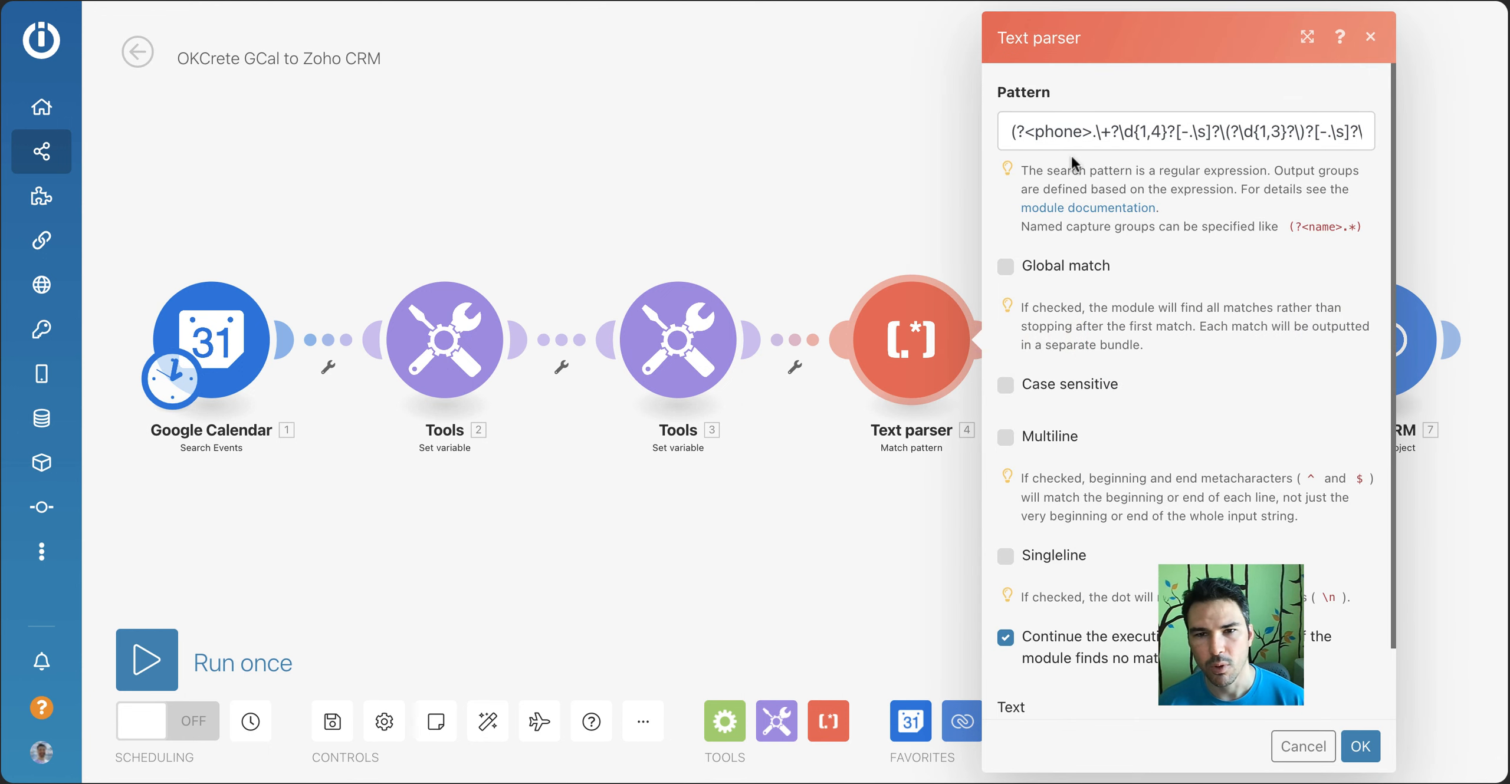
{"action": "left_click", "coordinate": [1370, 40]}
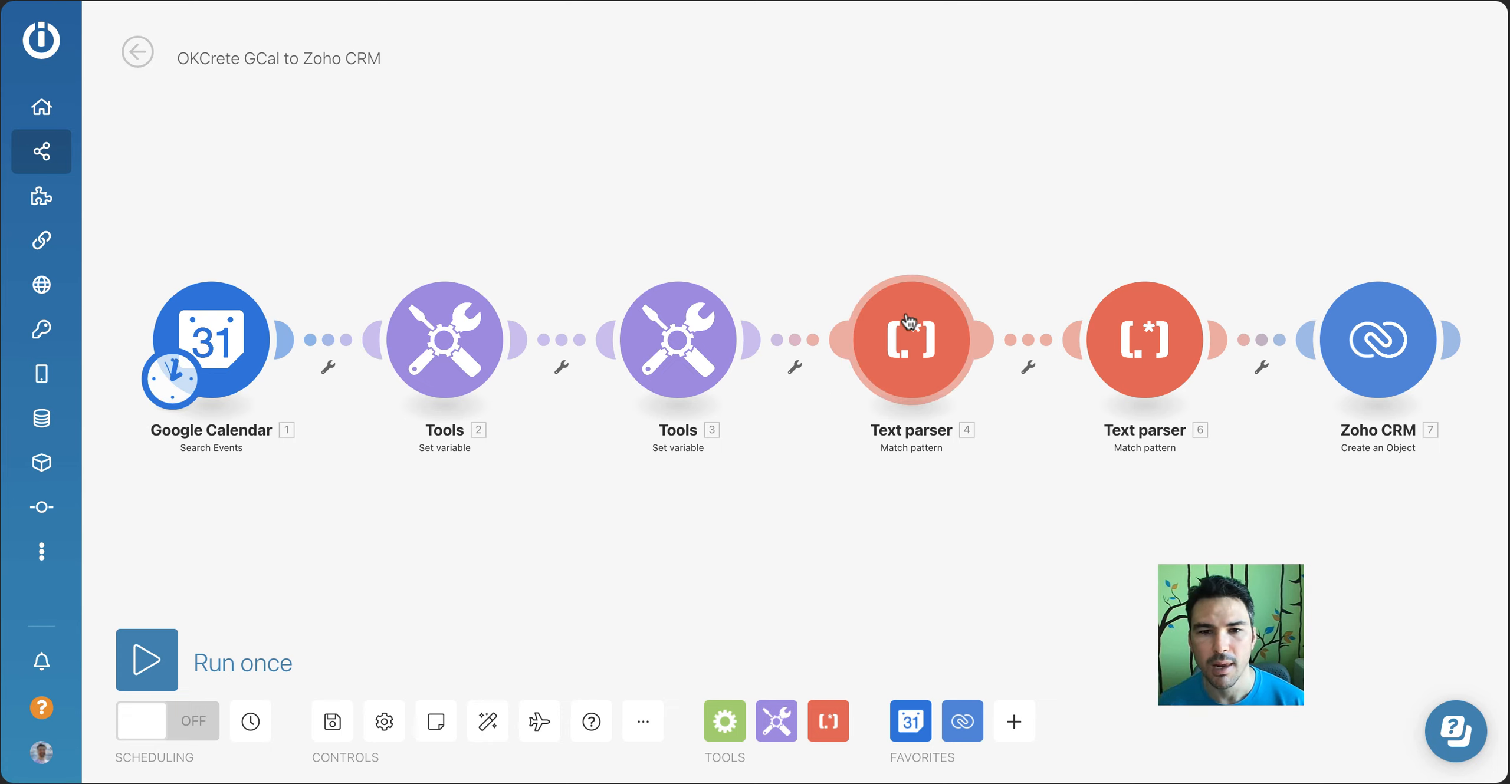
Open the Zoho CRM Create an Object module and examine its Leads mappings for name, mobile, email and description
{"action": "left_click", "coordinate": [1370, 326]}
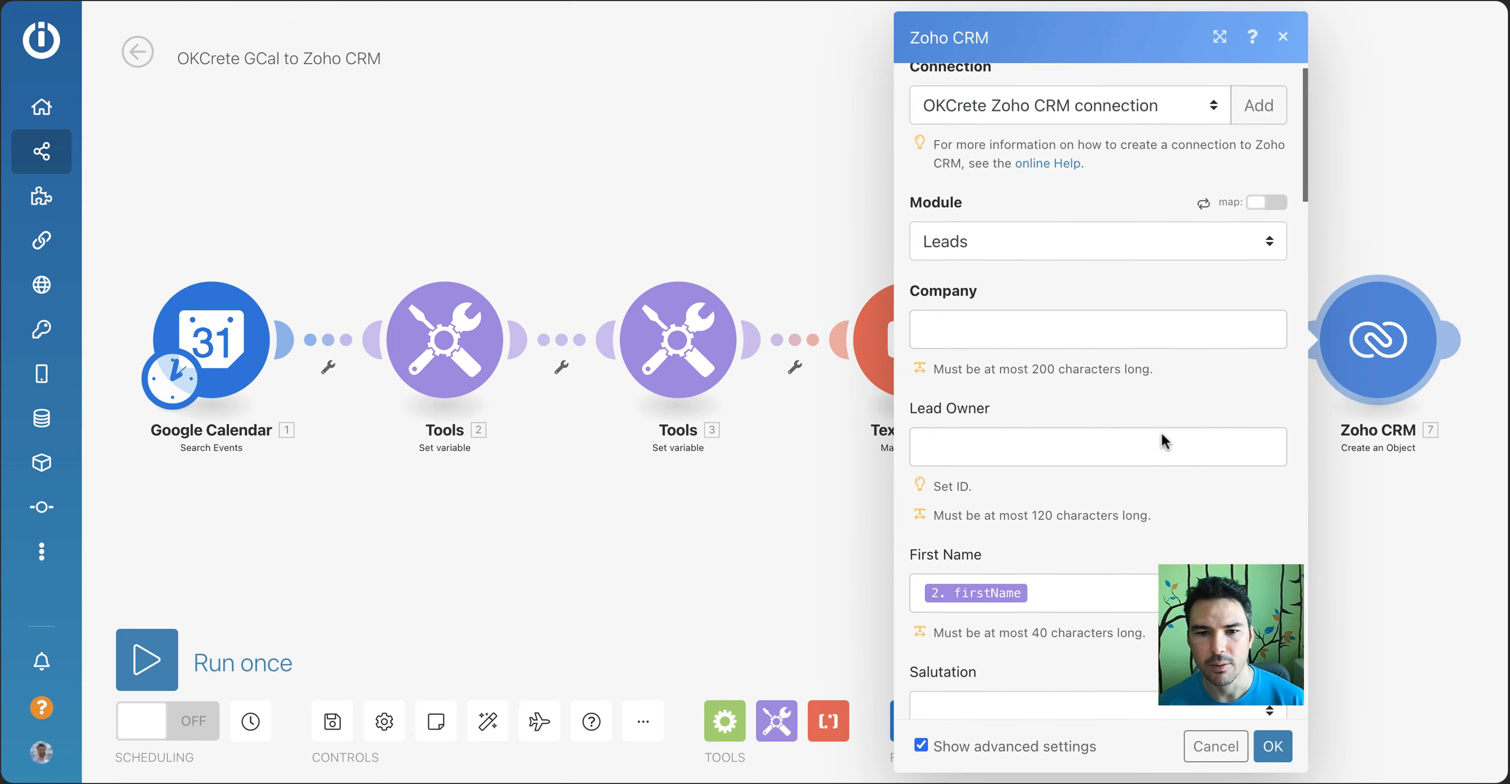
{"action": "scroll", "coordinate": [1163, 439], "scroll_direction": "down", "scroll_amount": 3}
{"action": "scroll", "coordinate": [1084, 447], "scroll_direction": "down", "scroll_amount": 6}
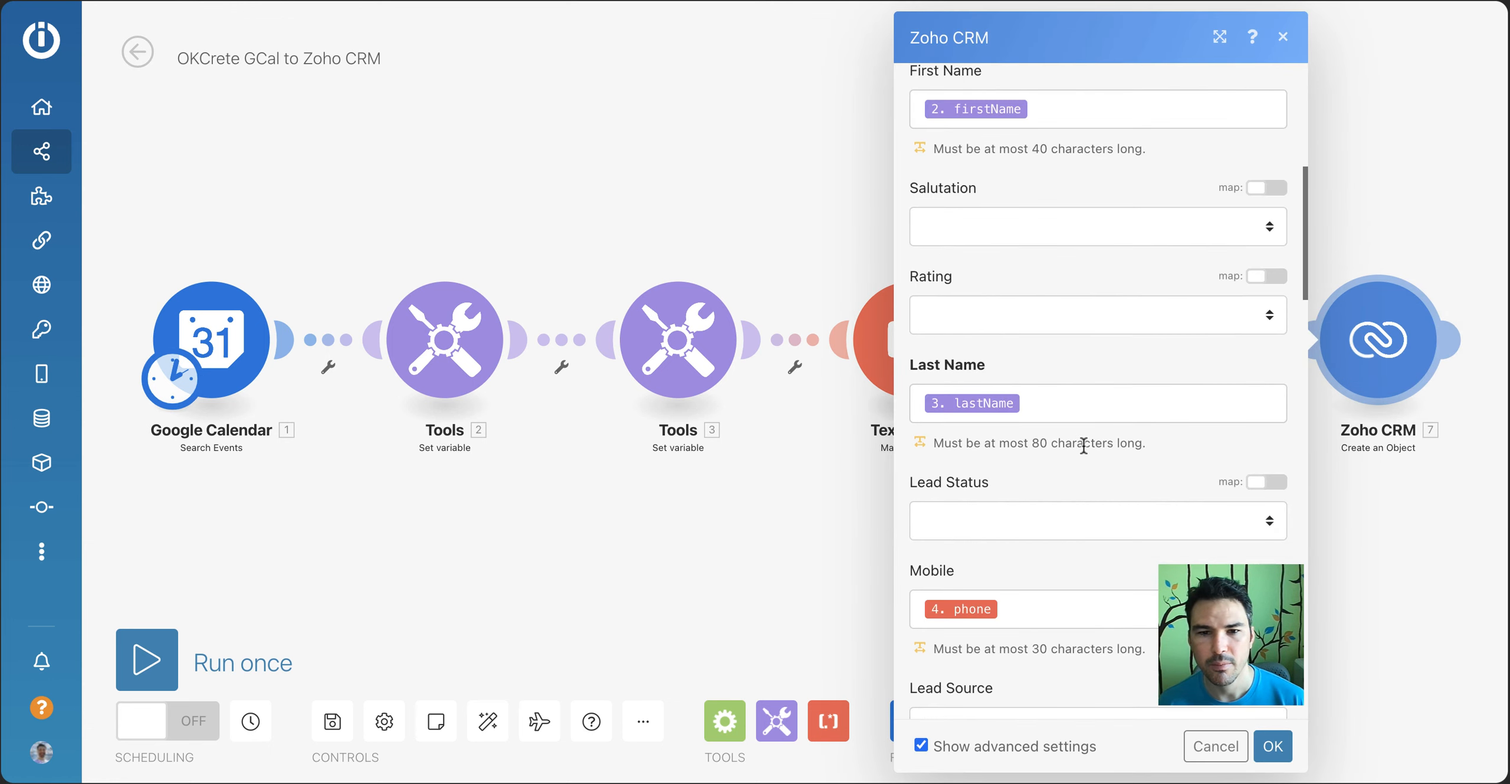
{"action": "scroll", "coordinate": [1069, 403], "scroll_direction": "down", "scroll_amount": 8}
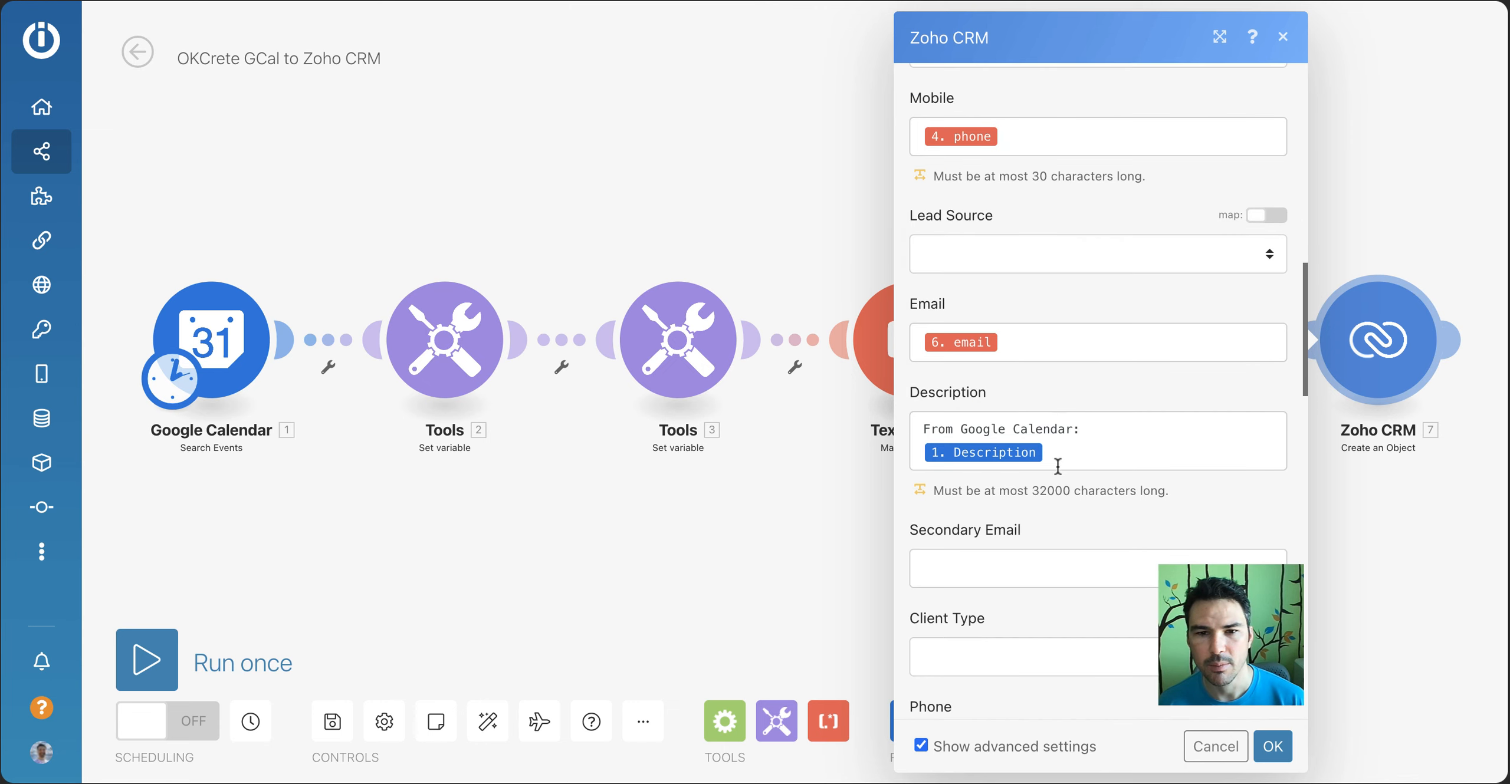
{"action": "scroll", "coordinate": [1096, 482], "scroll_direction": "down", "scroll_amount": 2}
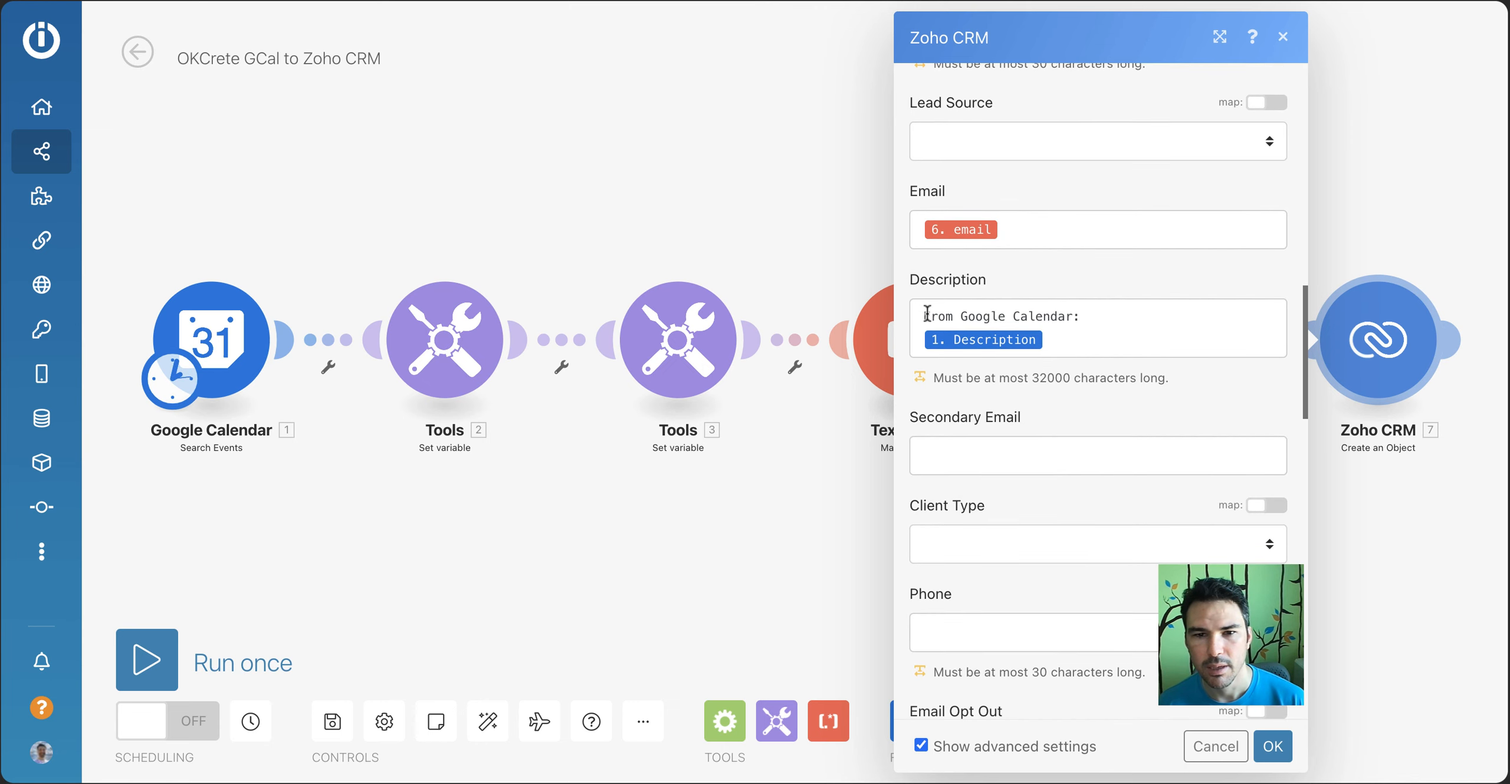
{"action": "left_click_drag", "start_coordinate": [928, 314], "coordinate": [1092, 314]}
{"action": "left_click", "coordinate": [1091, 317]}
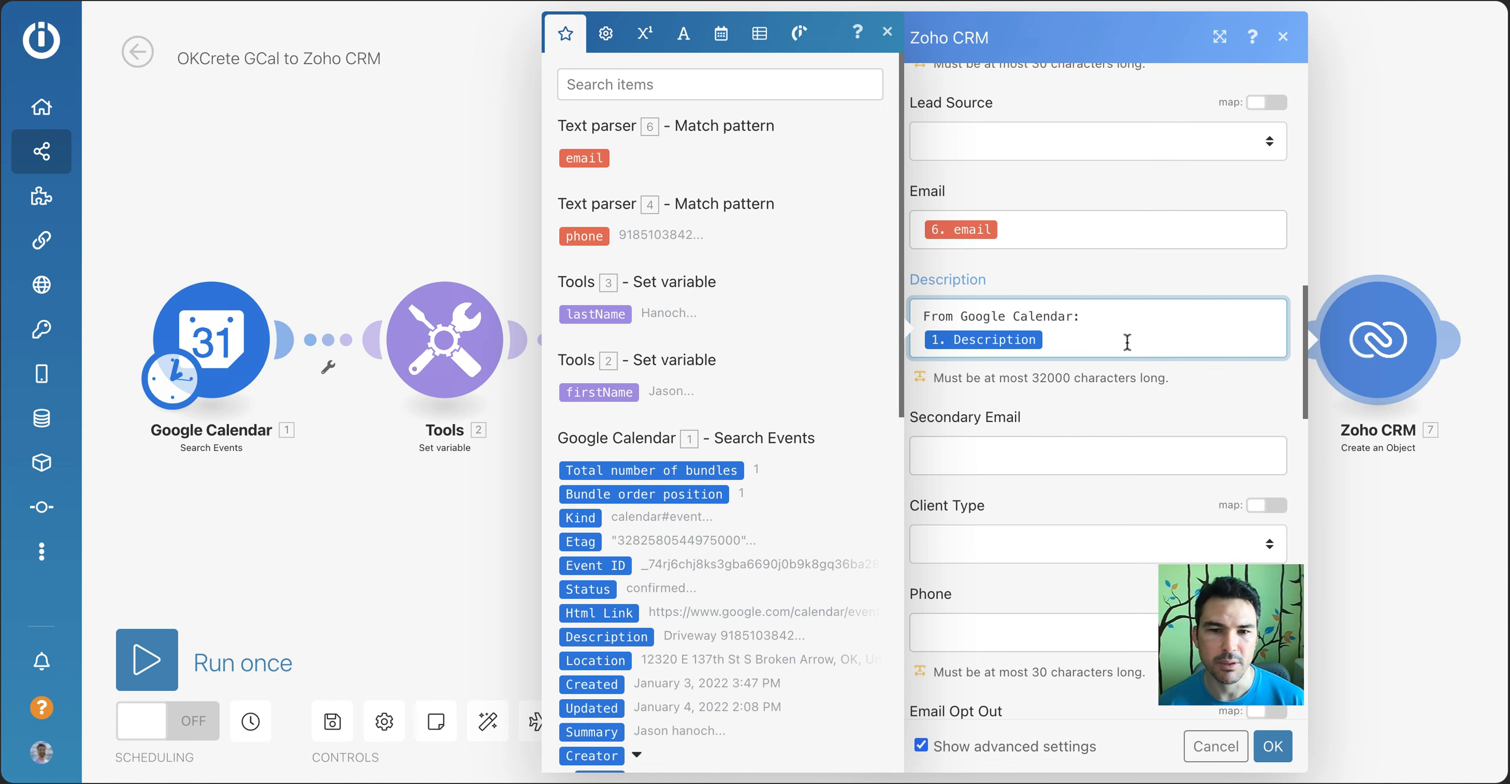
{"action": "left_click", "coordinate": [1078, 406]}
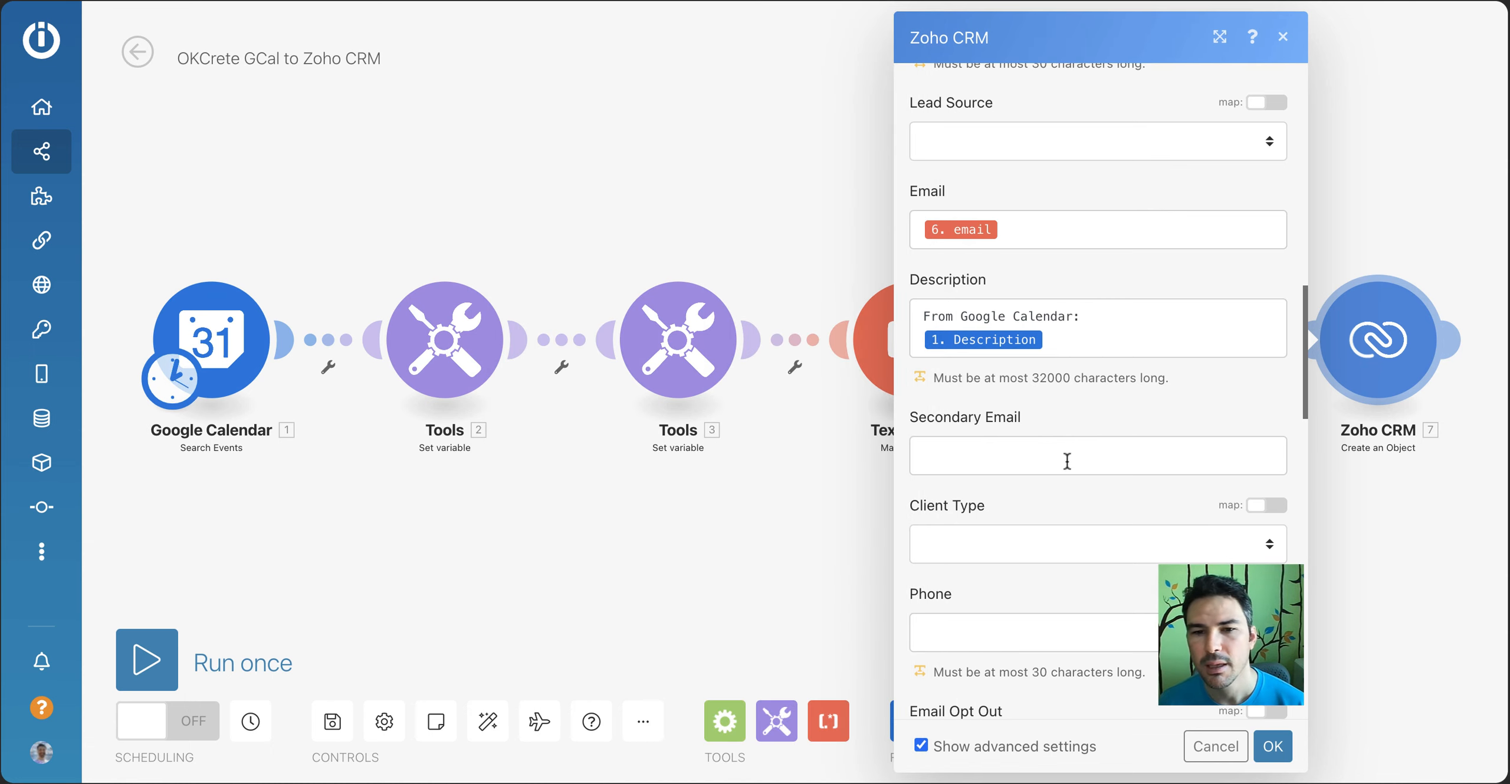
Examine the Zoho CRM module's Full Address mapping and its remaining address, coordinate and trigger fields
{"action": "scroll", "coordinate": [1067, 462], "scroll_direction": "down", "scroll_amount": 6}
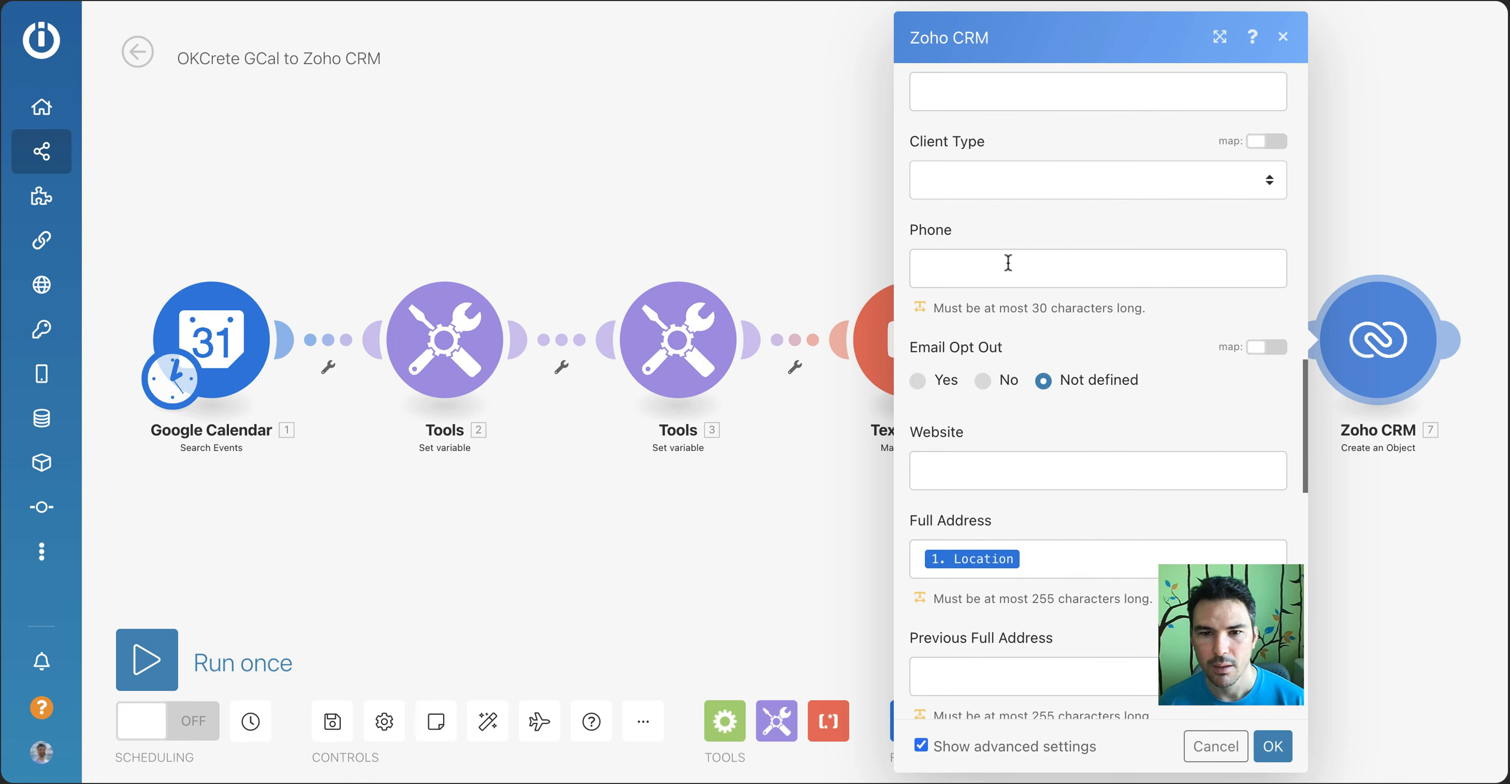
{"action": "scroll", "coordinate": [1008, 263], "scroll_direction": "up", "scroll_amount": 7}
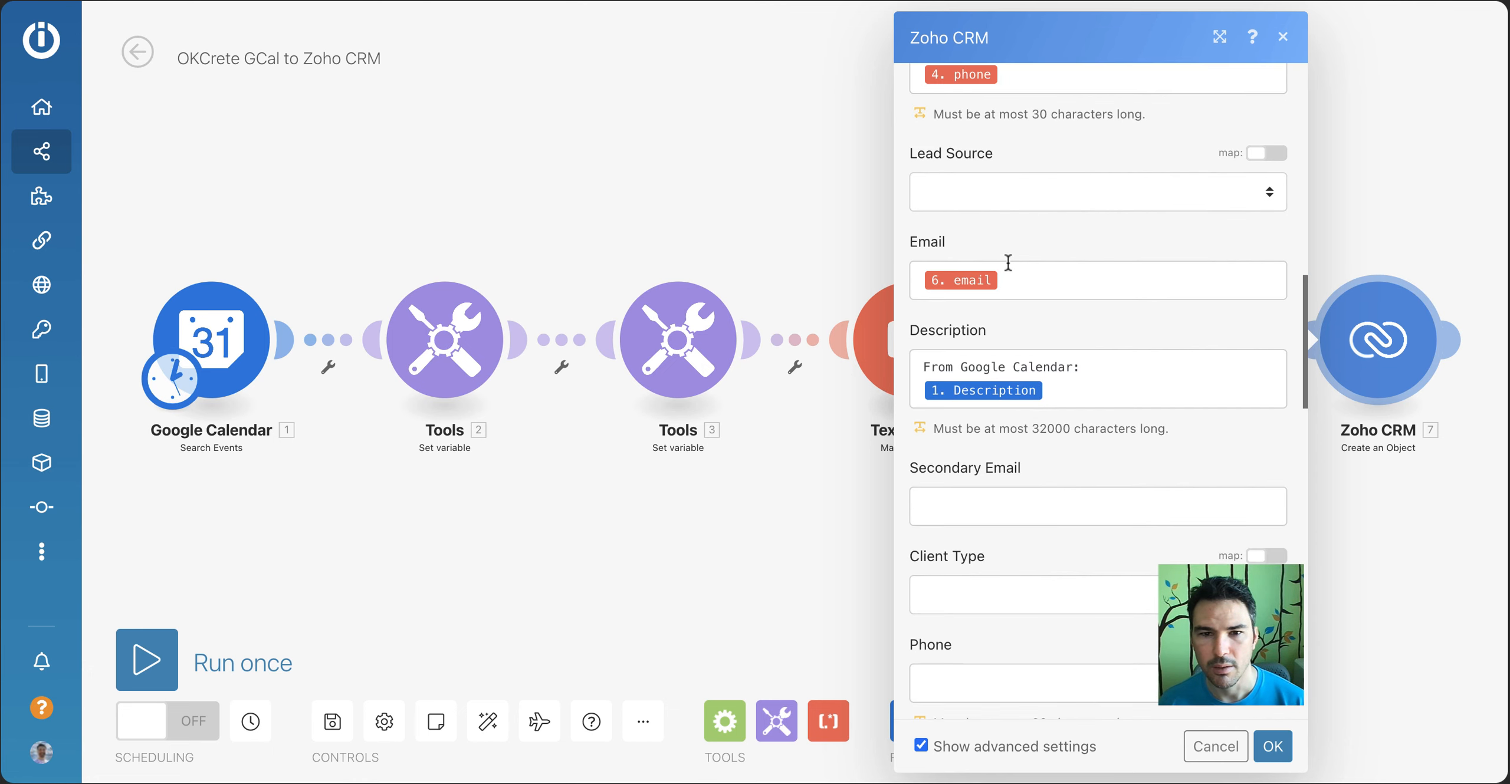
{"action": "scroll", "coordinate": [983, 186], "scroll_direction": "down", "scroll_amount": 7}
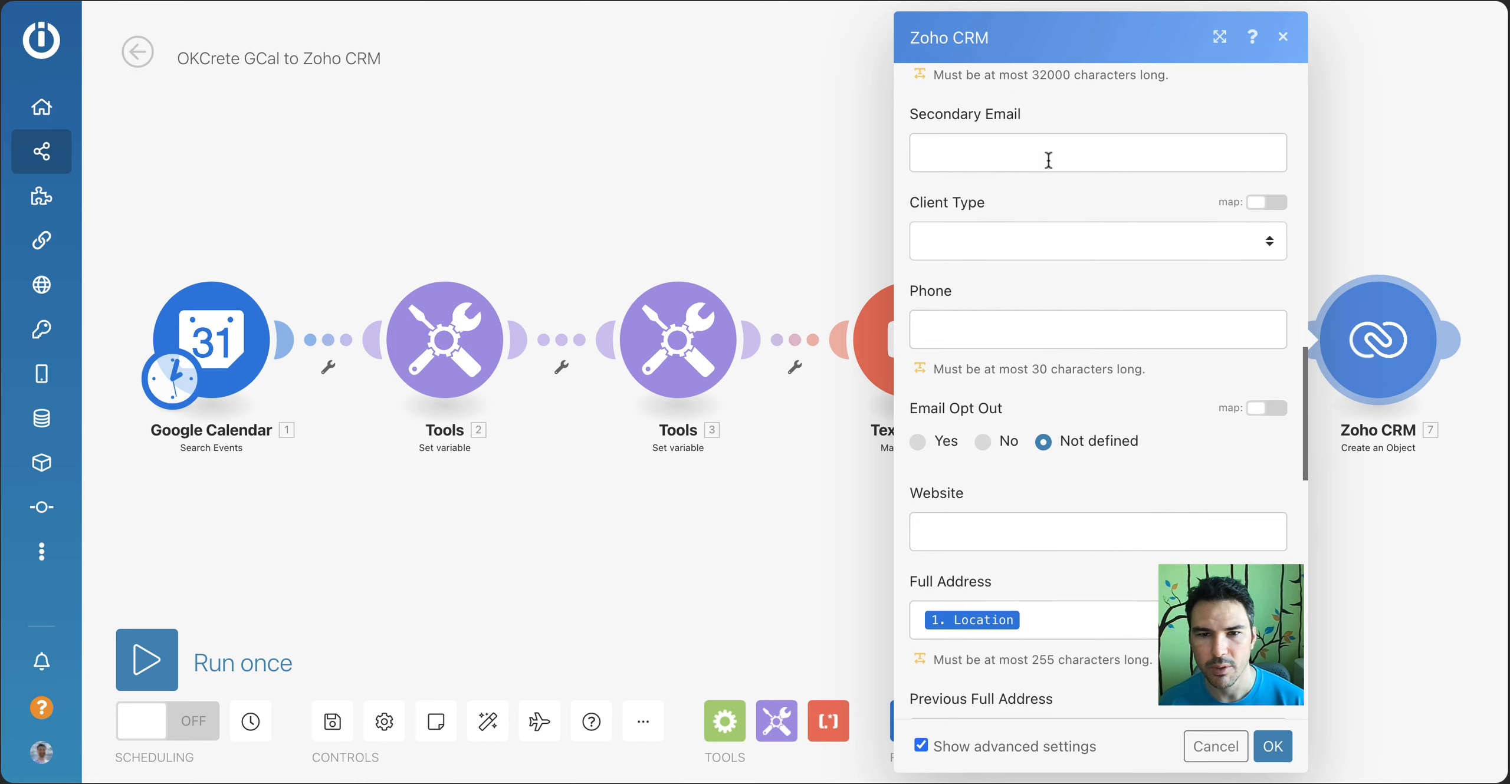
{"action": "scroll", "coordinate": [1018, 324], "scroll_direction": "down", "scroll_amount": 5}
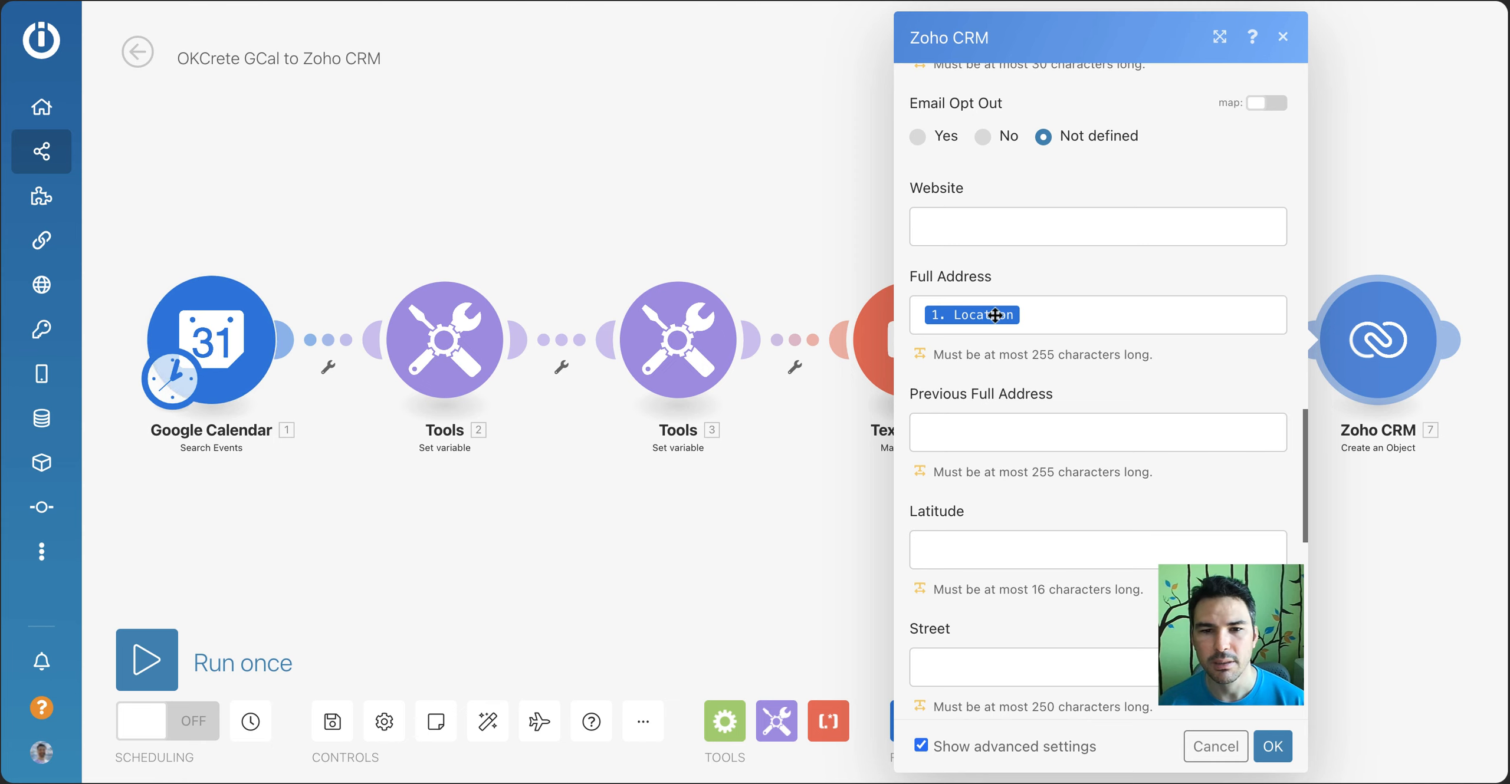
{"action": "scroll", "coordinate": [1075, 430], "scroll_direction": "down", "scroll_amount": 4}
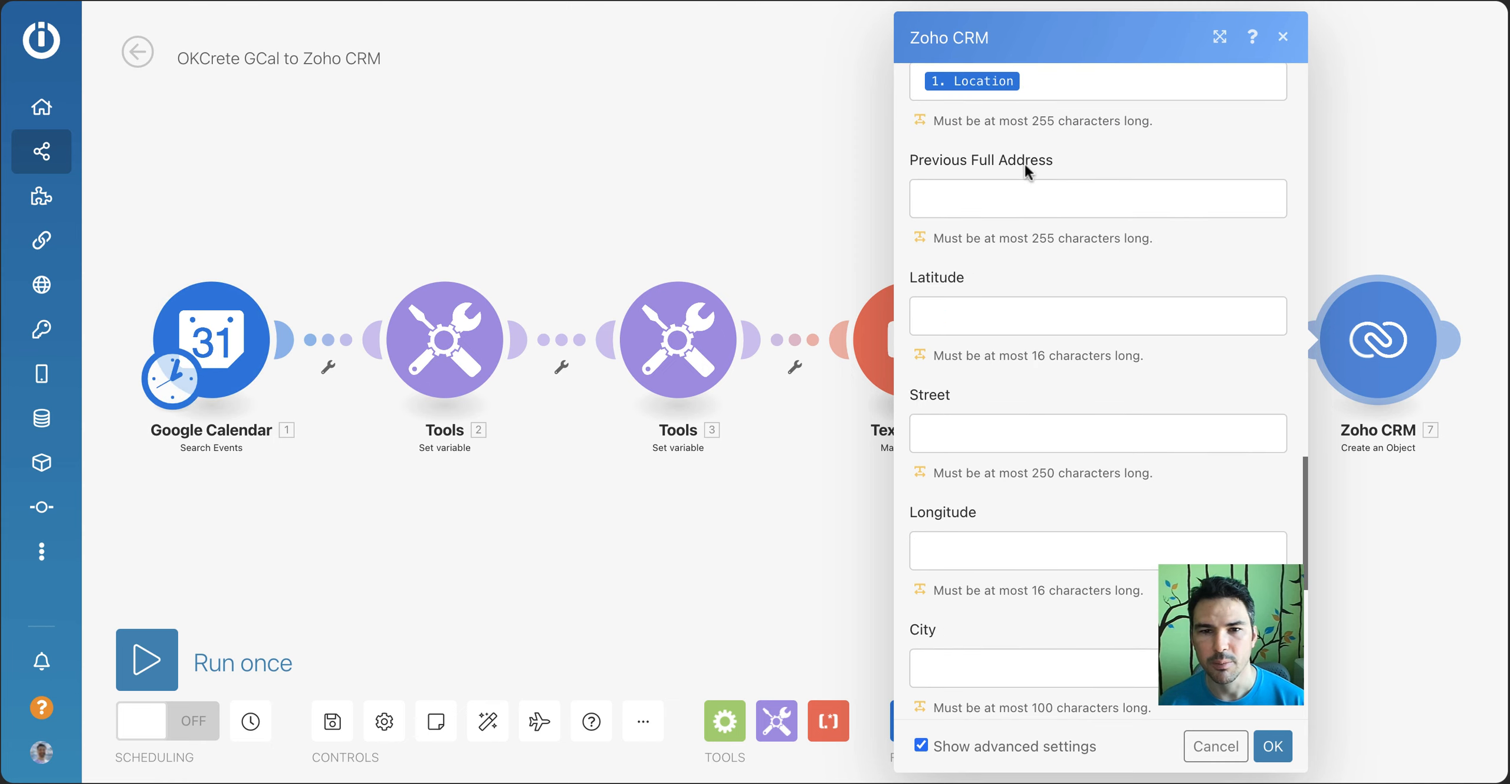
{"action": "scroll", "coordinate": [1013, 508], "scroll_direction": "down", "scroll_amount": 10}
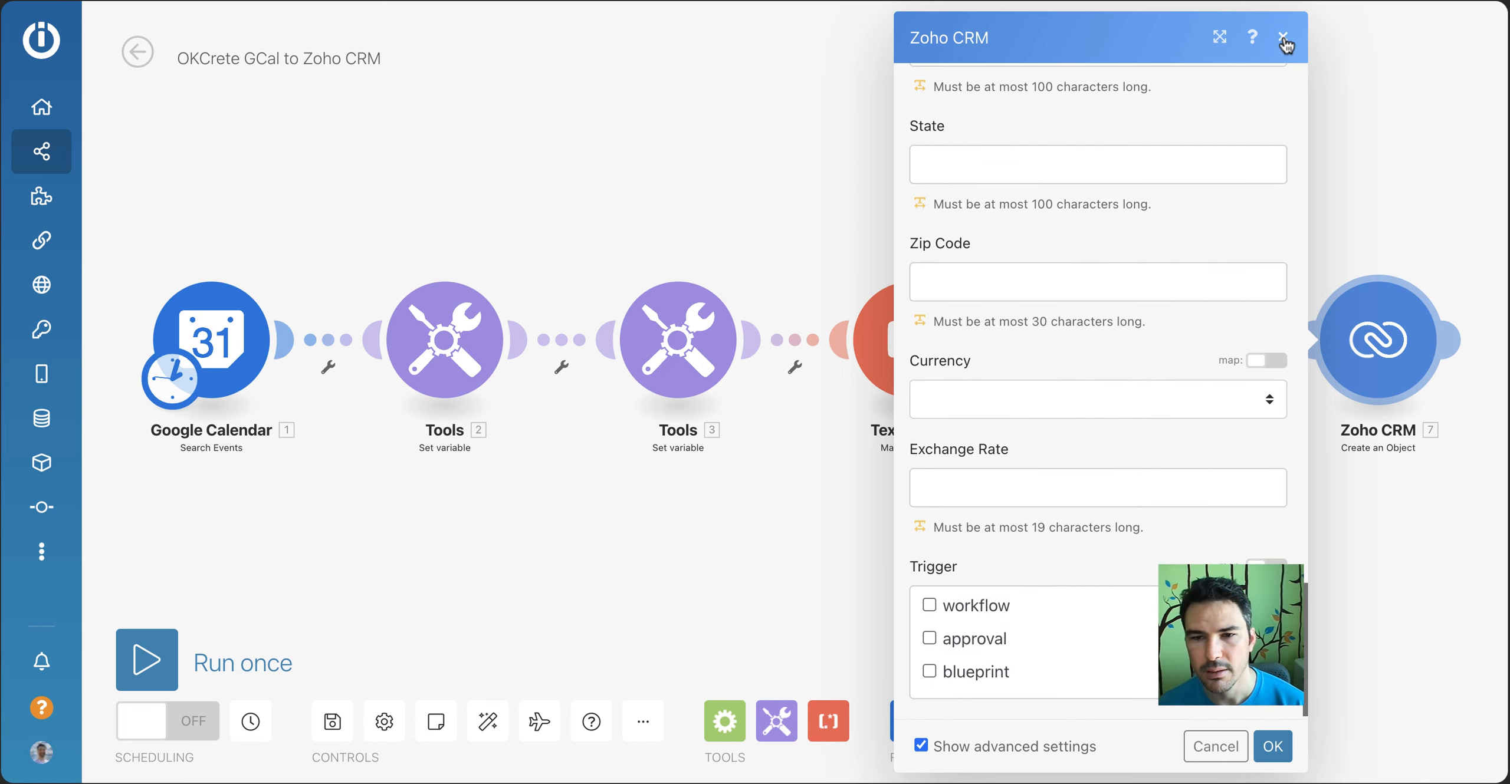
Map the required Company field to the Google Calendar event's Summary and save the Zoho CRM module
{"action": "left_click", "coordinate": [1273, 746]}
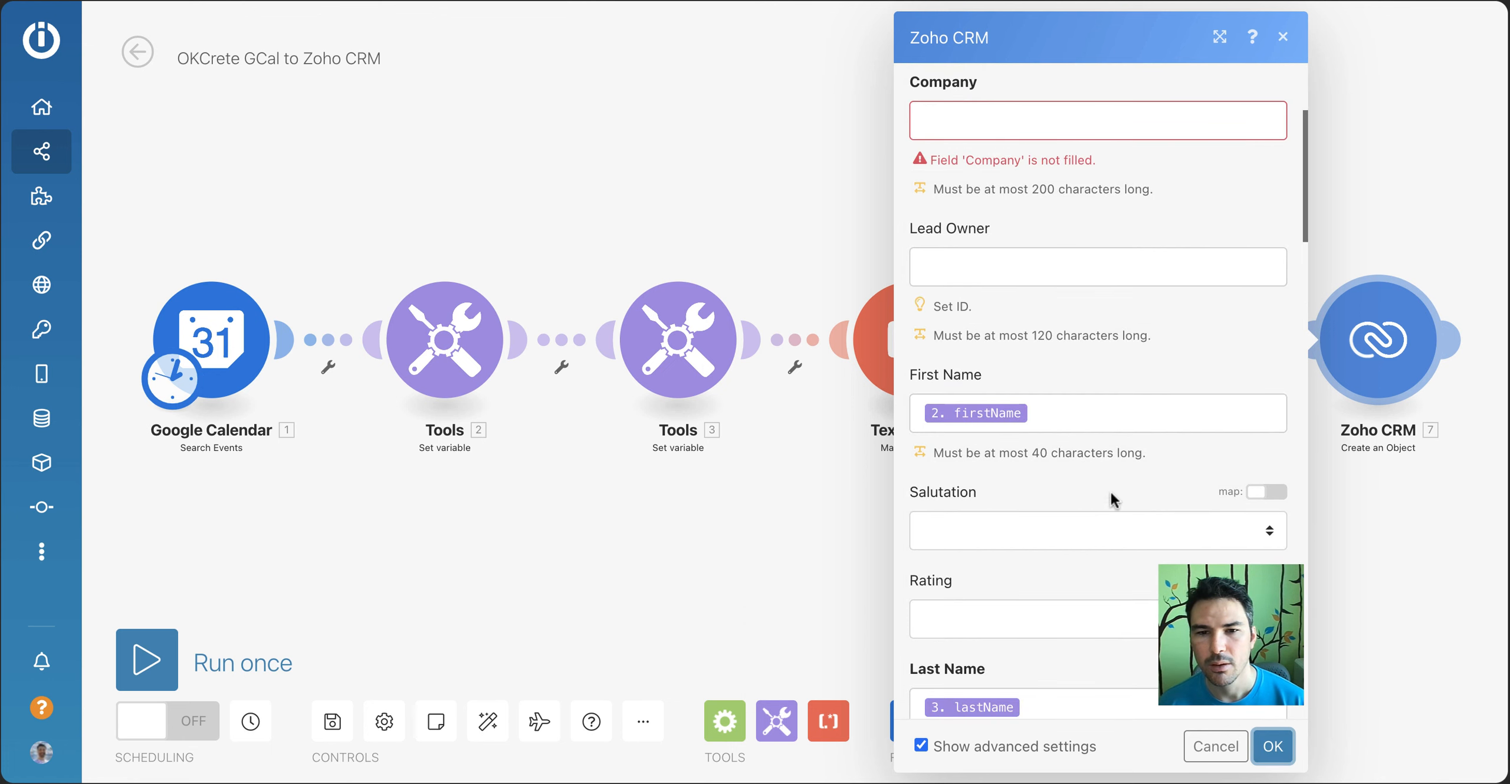
{"action": "left_click", "coordinate": [1084, 136]}
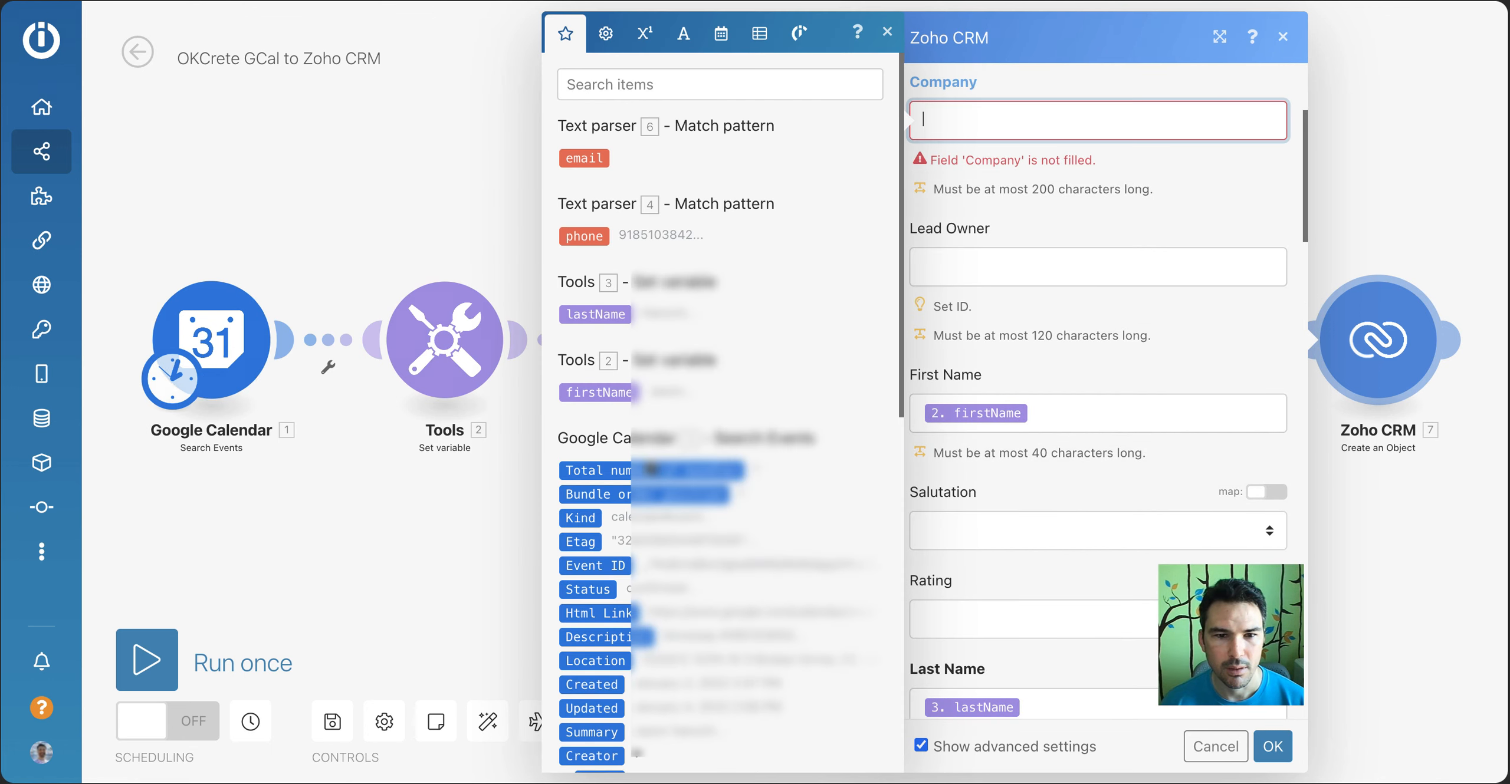
{"action": "scroll", "coordinate": [638, 504], "scroll_direction": "down", "scroll_amount": 4}
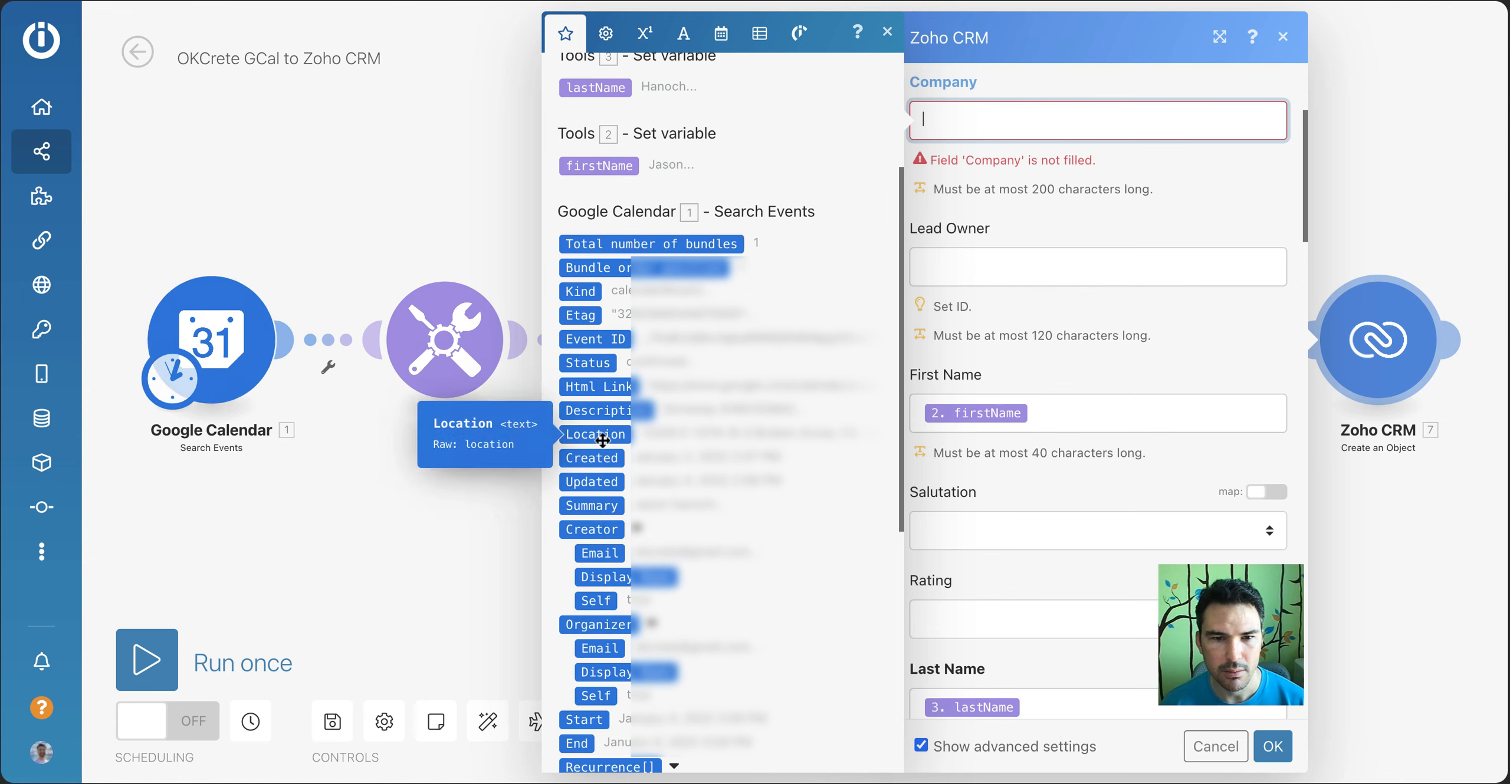
{"action": "left_click", "coordinate": [592, 506]}
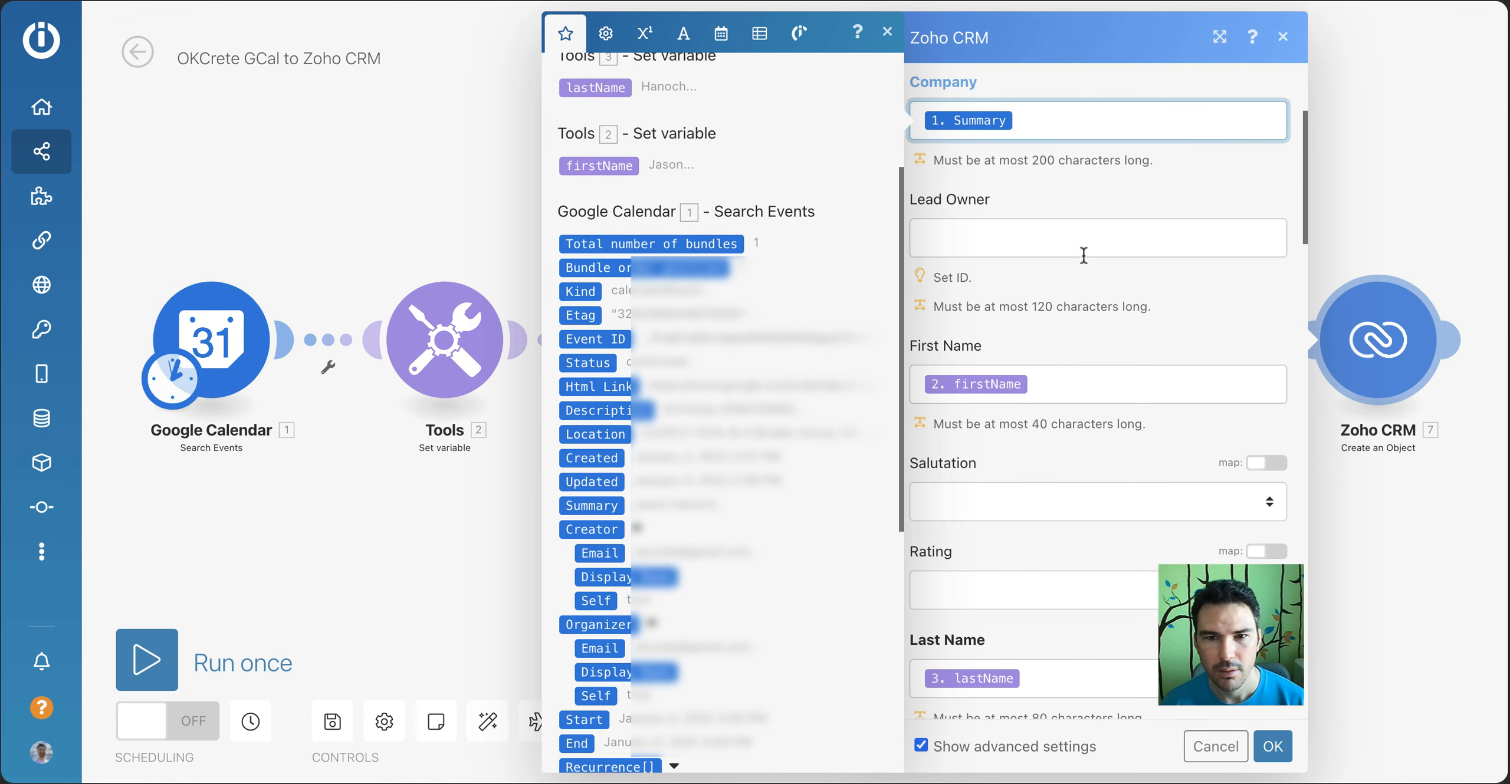
{"action": "left_click", "coordinate": [1105, 241]}
{"action": "scroll", "coordinate": [1126, 416], "scroll_direction": "down", "scroll_amount": 9}
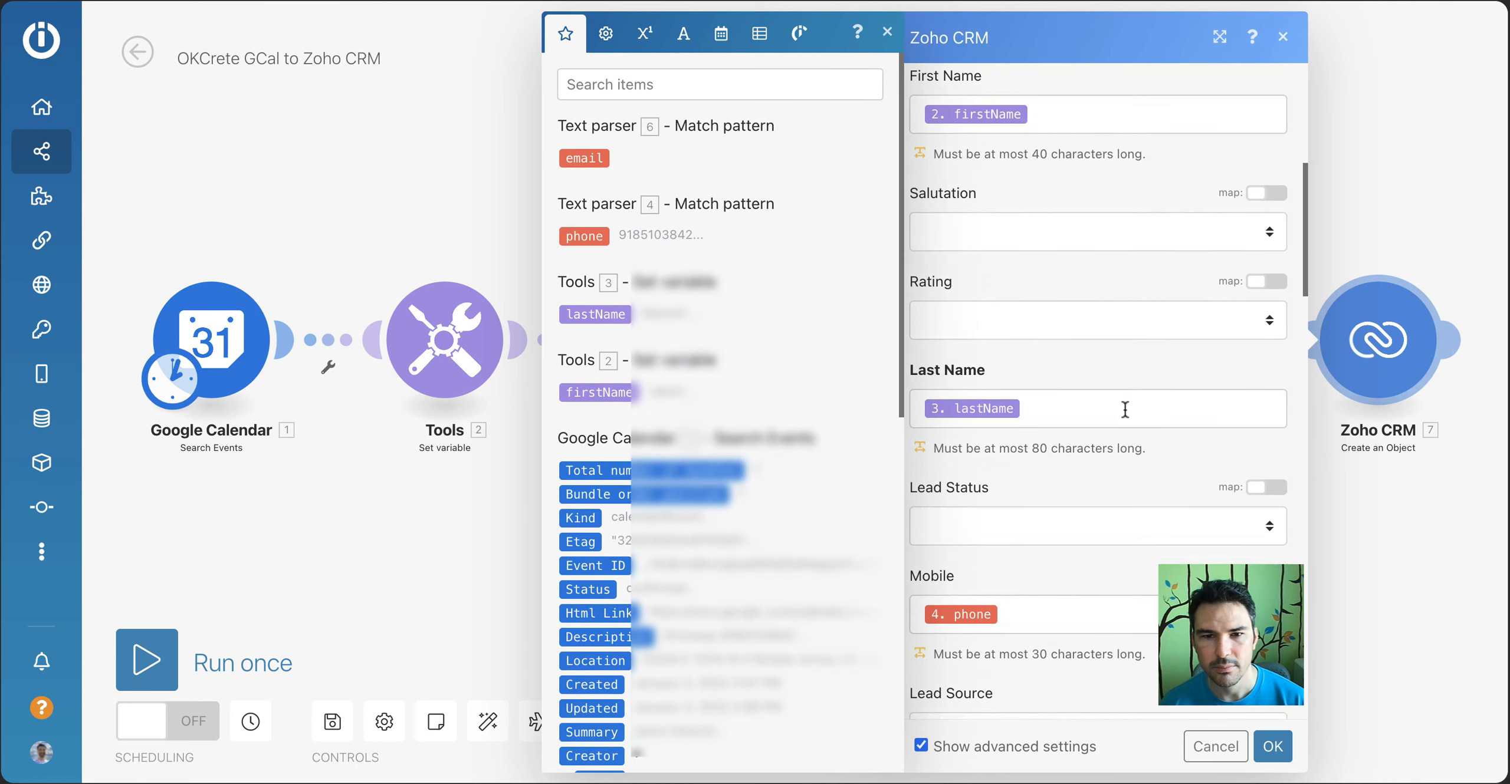
{"action": "scroll", "coordinate": [1126, 416], "scroll_direction": "down", "scroll_amount": 18}
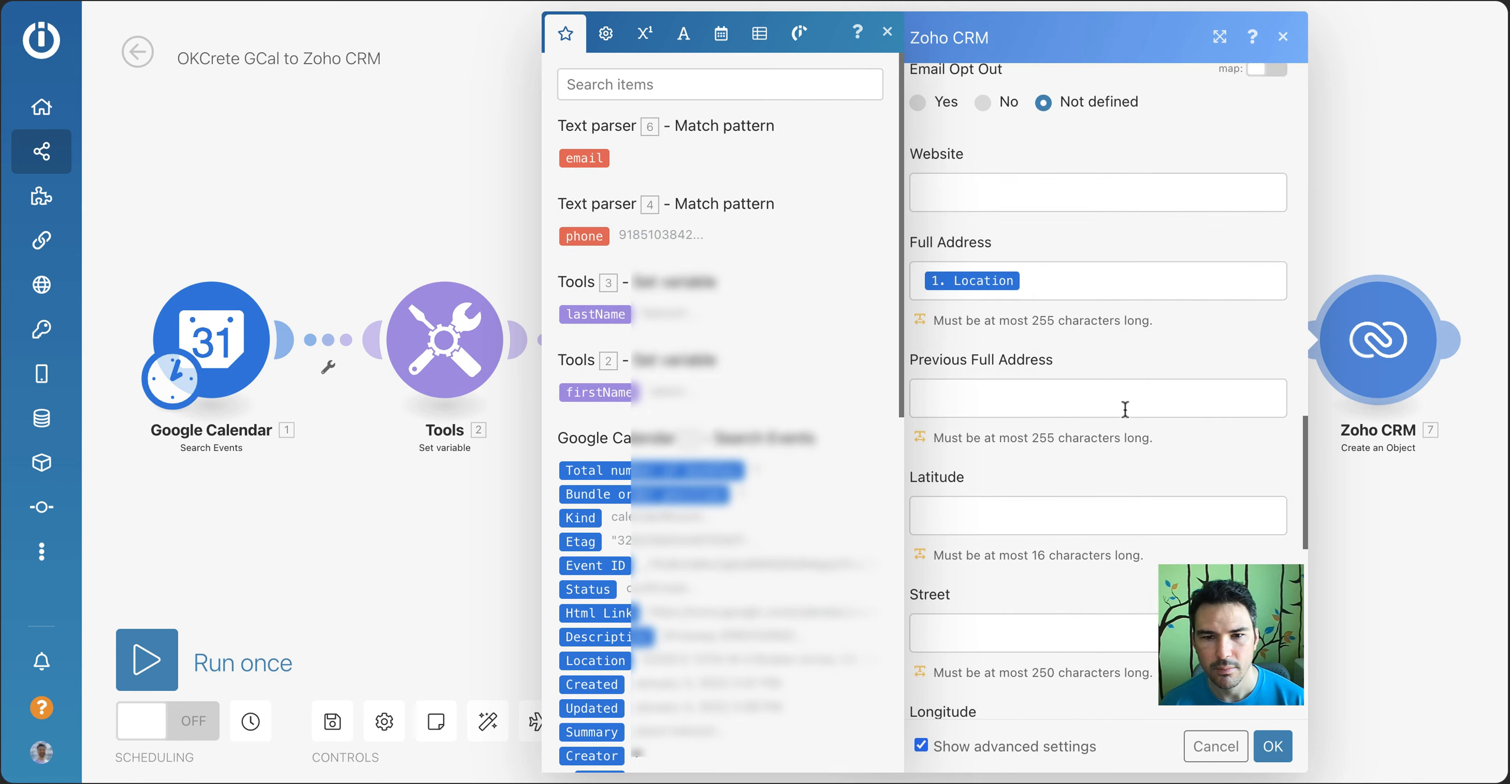
{"action": "scroll", "coordinate": [1098, 390], "scroll_direction": "down", "scroll_amount": 8}
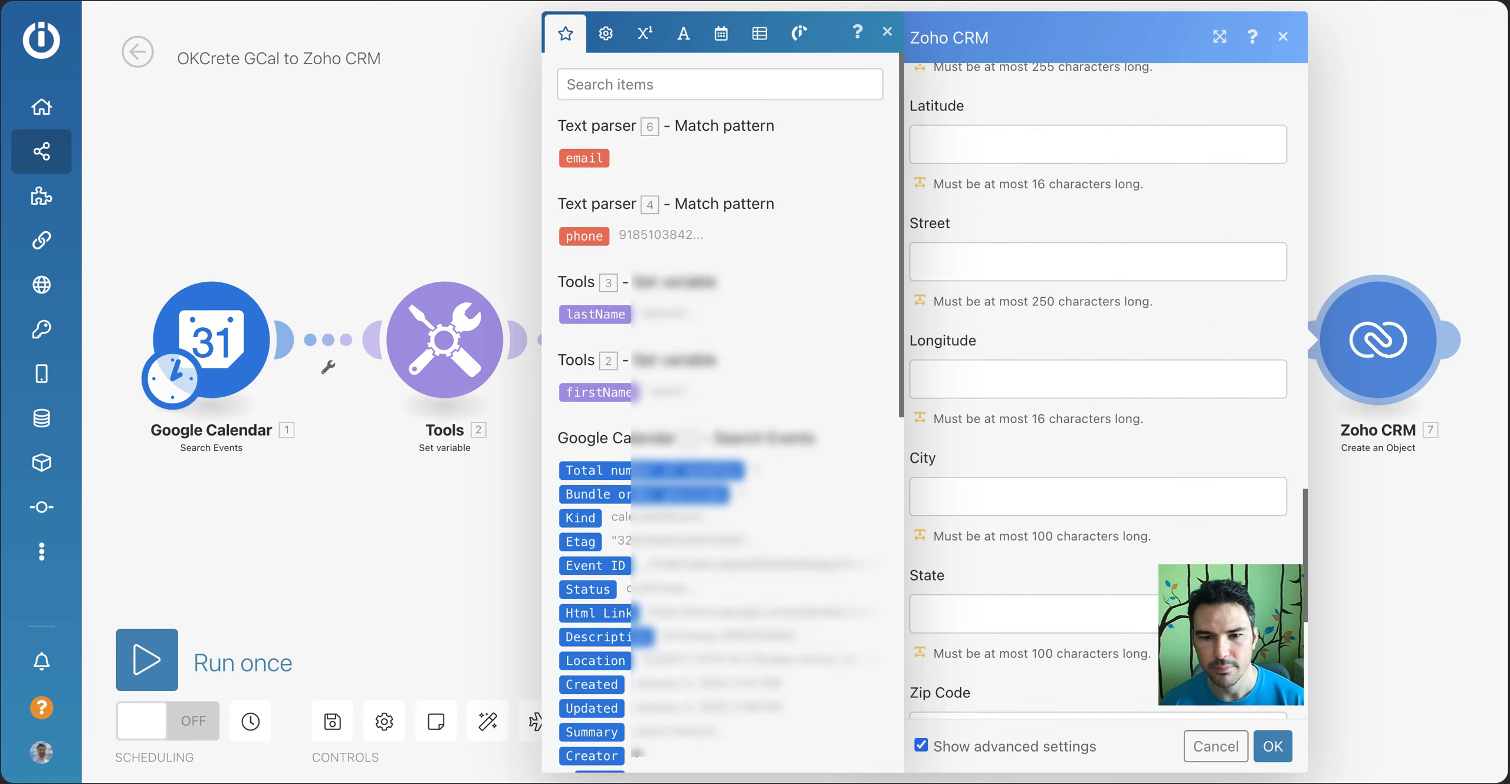
{"action": "left_click", "coordinate": [1273, 746]}
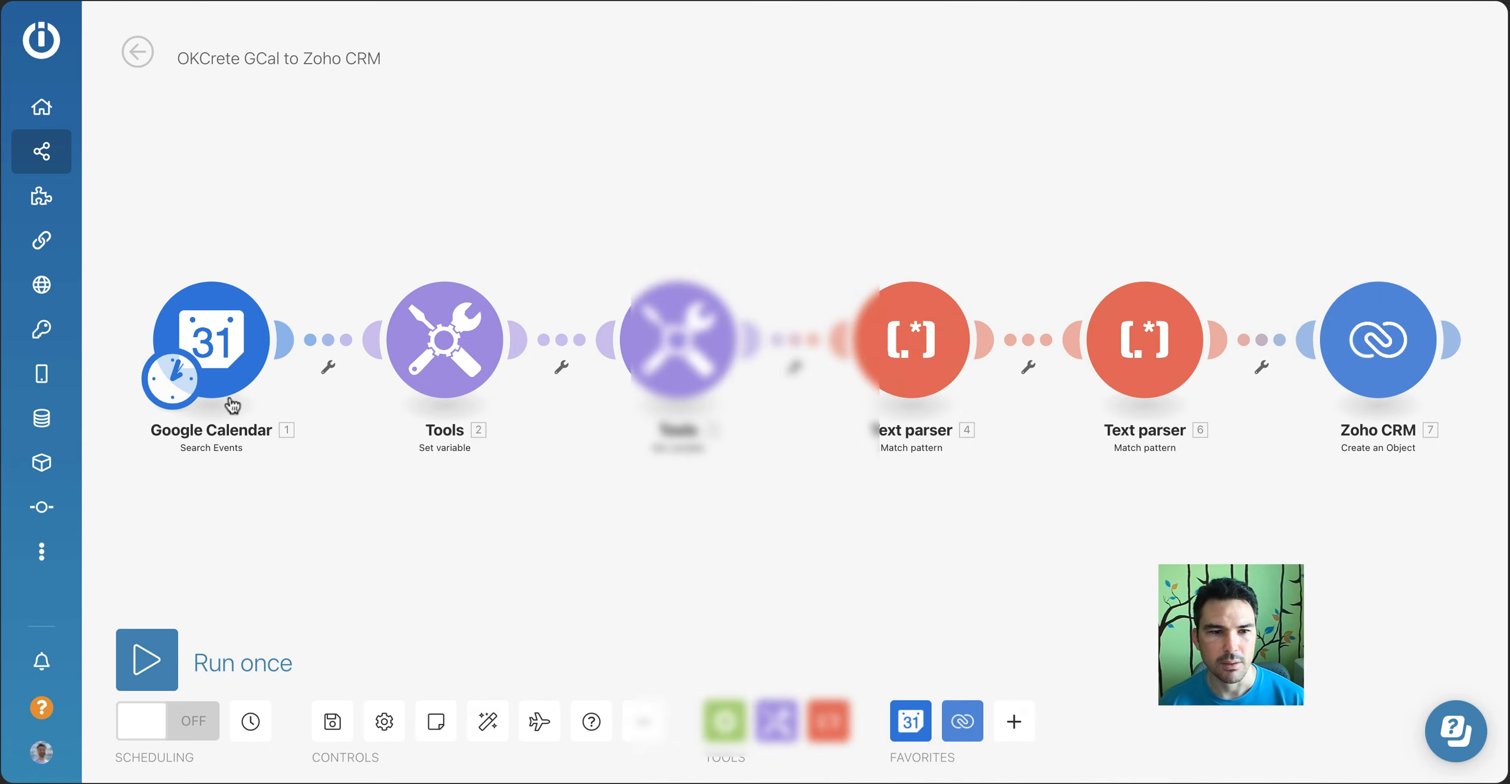
Check the calendar, start date and result limit in the Google Calendar Search Events module, and confirm its settings
{"action": "left_click", "coordinate": [206, 331]}
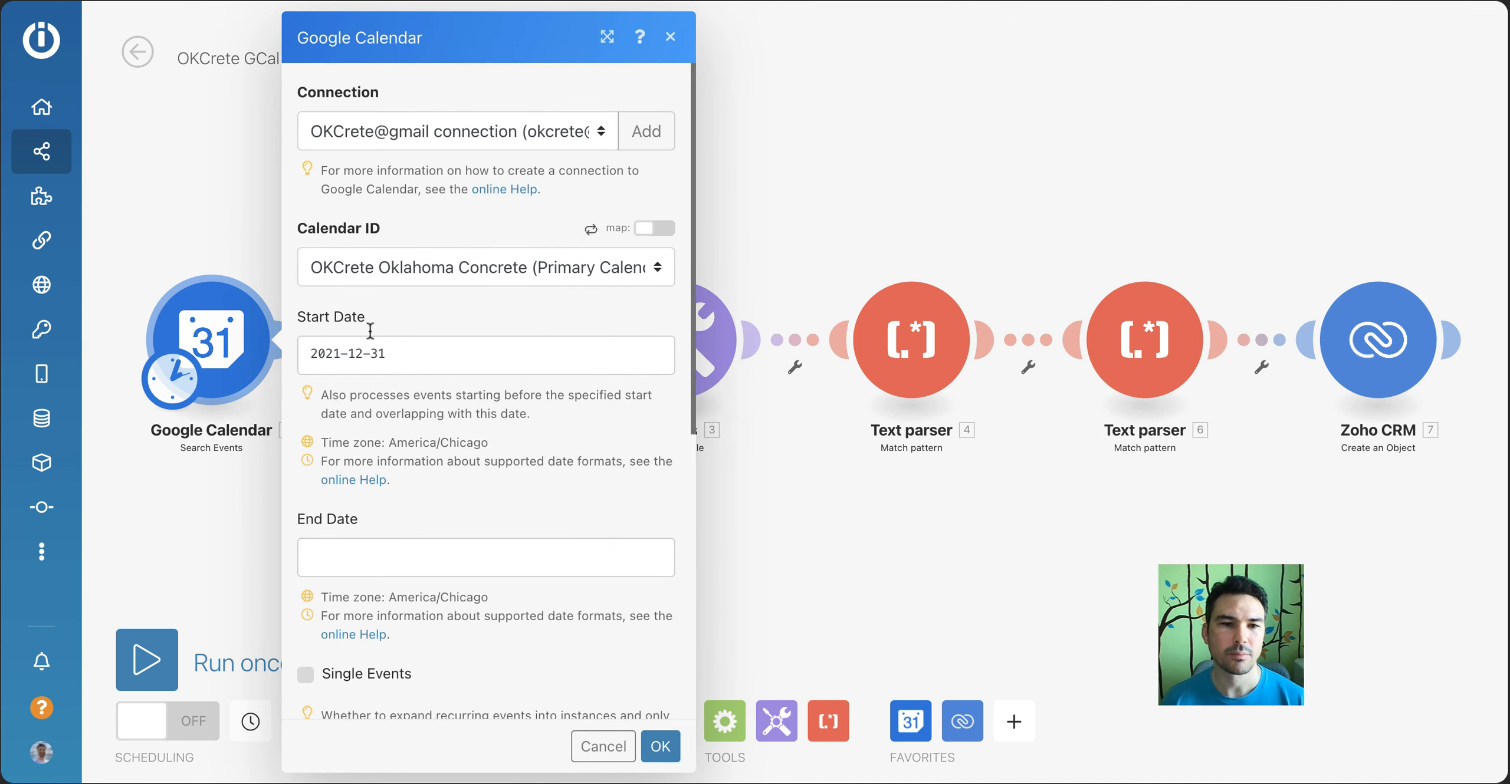
{"action": "scroll", "coordinate": [395, 360], "scroll_direction": "down", "scroll_amount": 8}
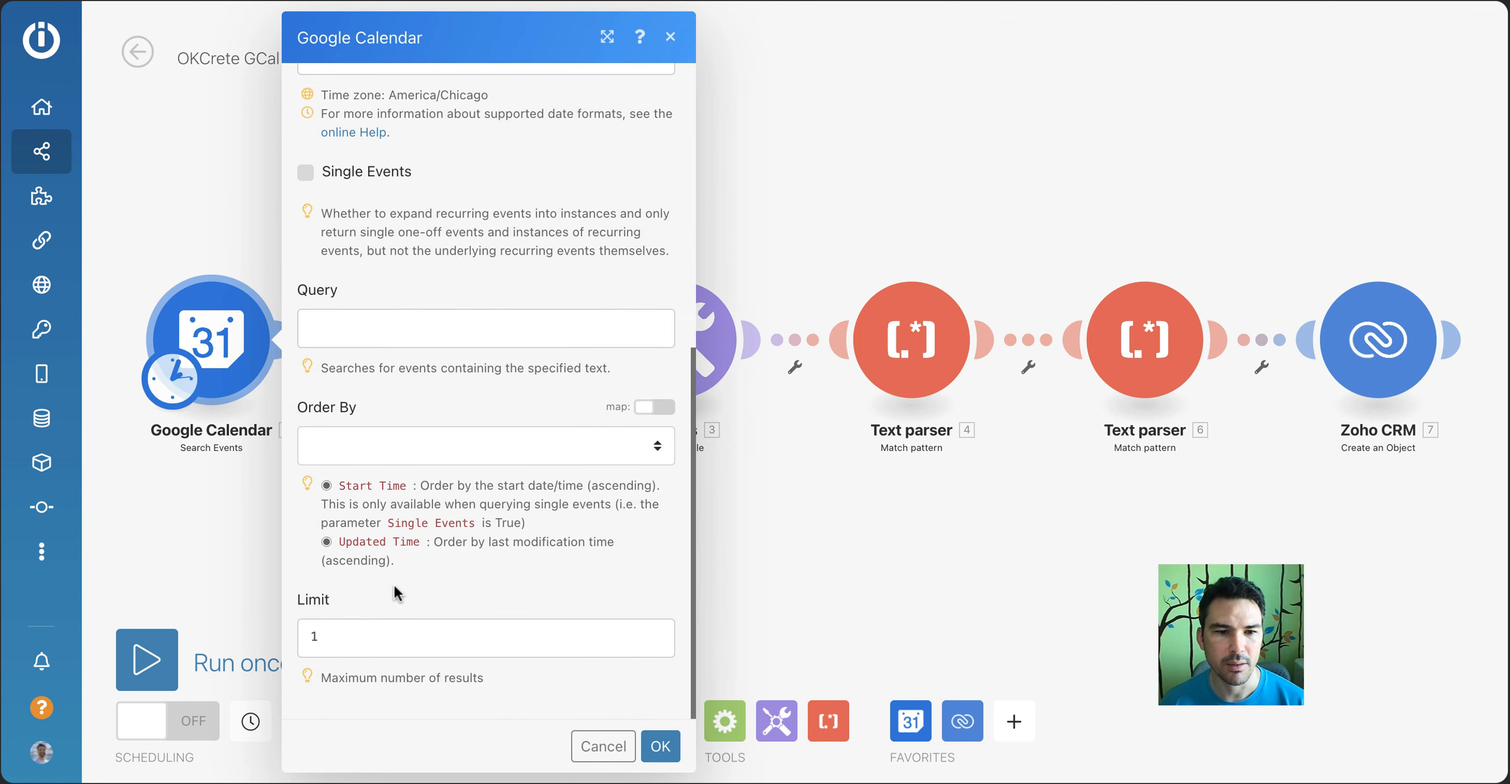
{"action": "left_click", "coordinate": [671, 758]}
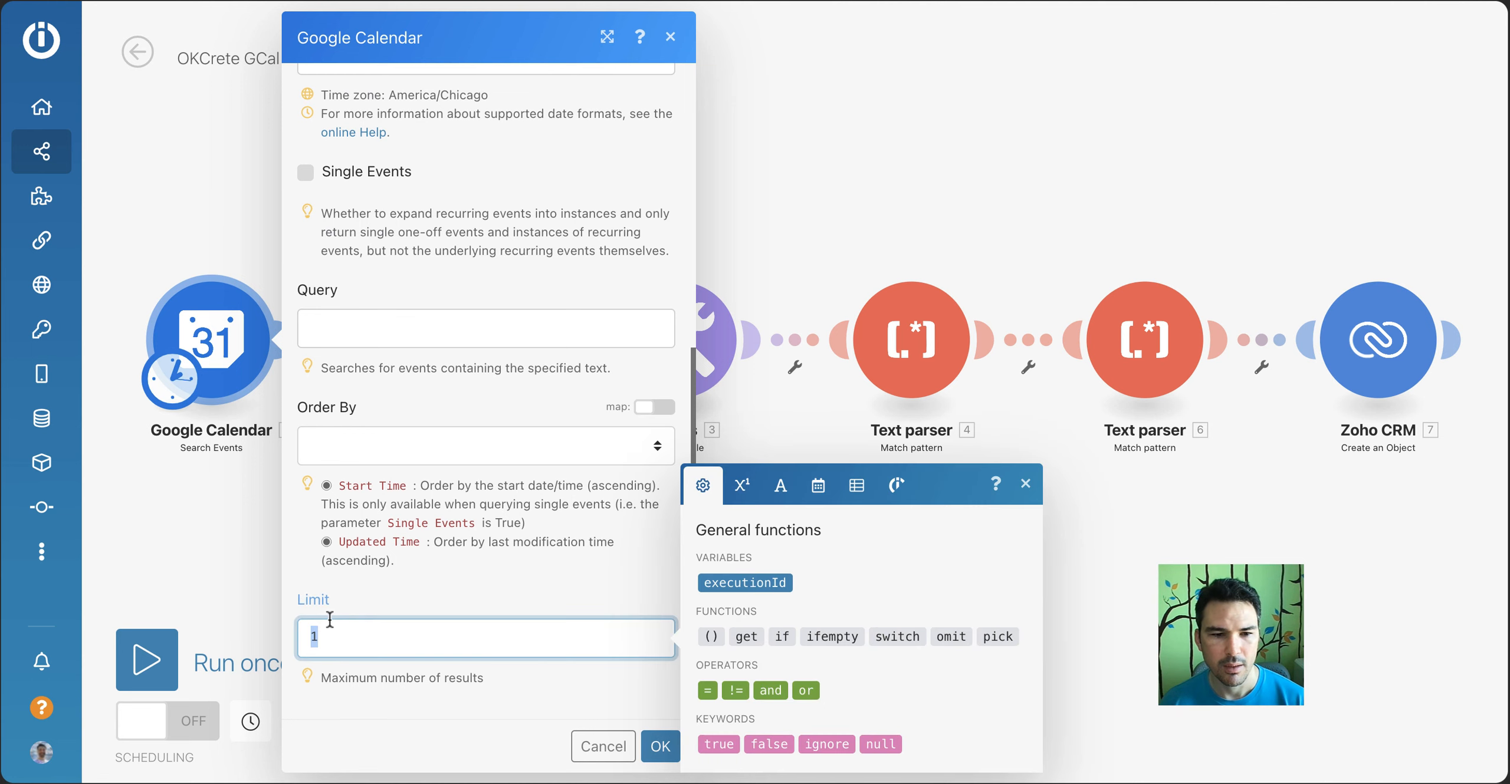
{"action": "left_click", "coordinate": [661, 746]}
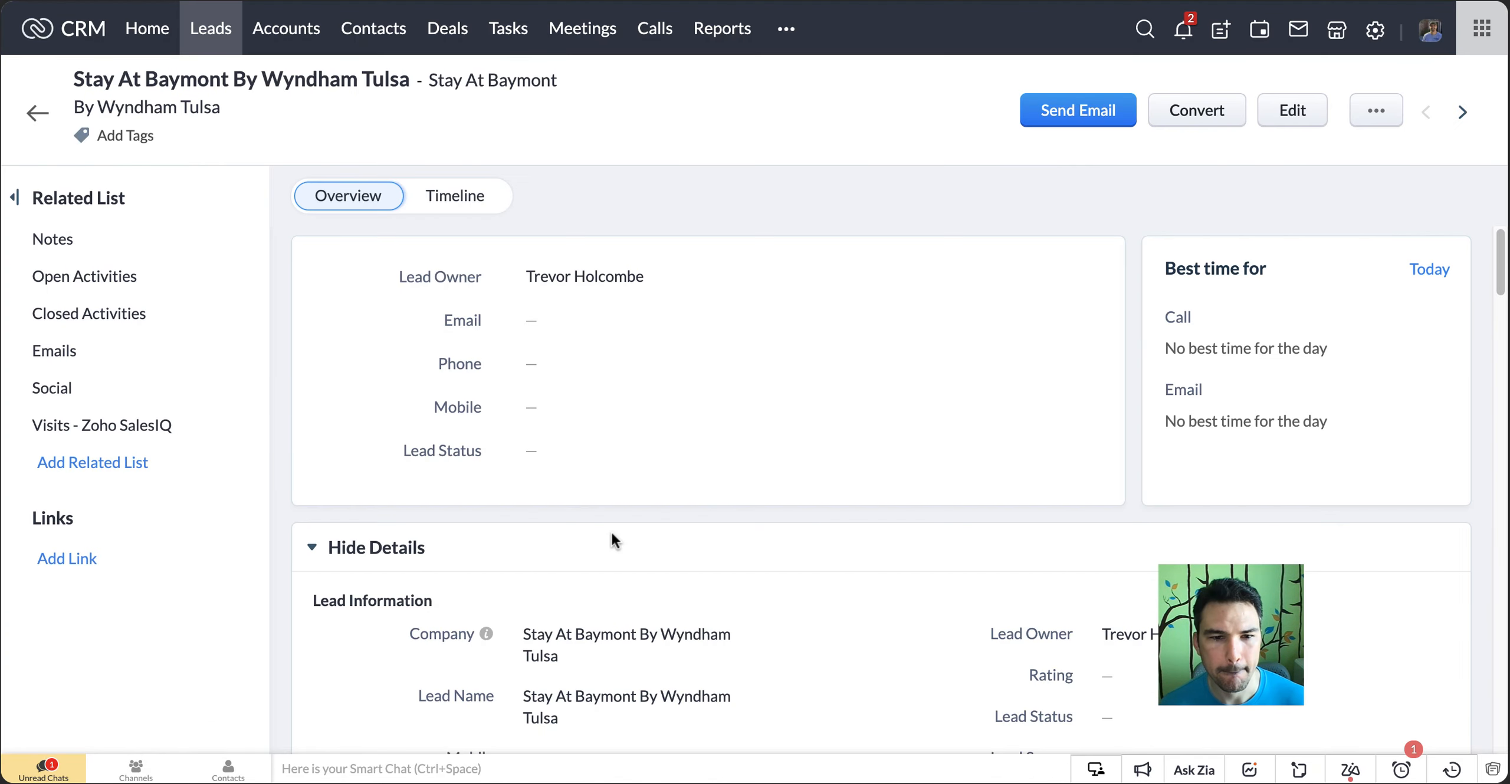
Examine the Stay At Baymont By Wyndham Tulsa lead's name, description and address information
{"action": "scroll", "coordinate": [612, 538], "scroll_direction": "down", "scroll_amount": 2}
{"action": "scroll", "coordinate": [612, 534], "scroll_direction": "down", "scroll_amount": 5}
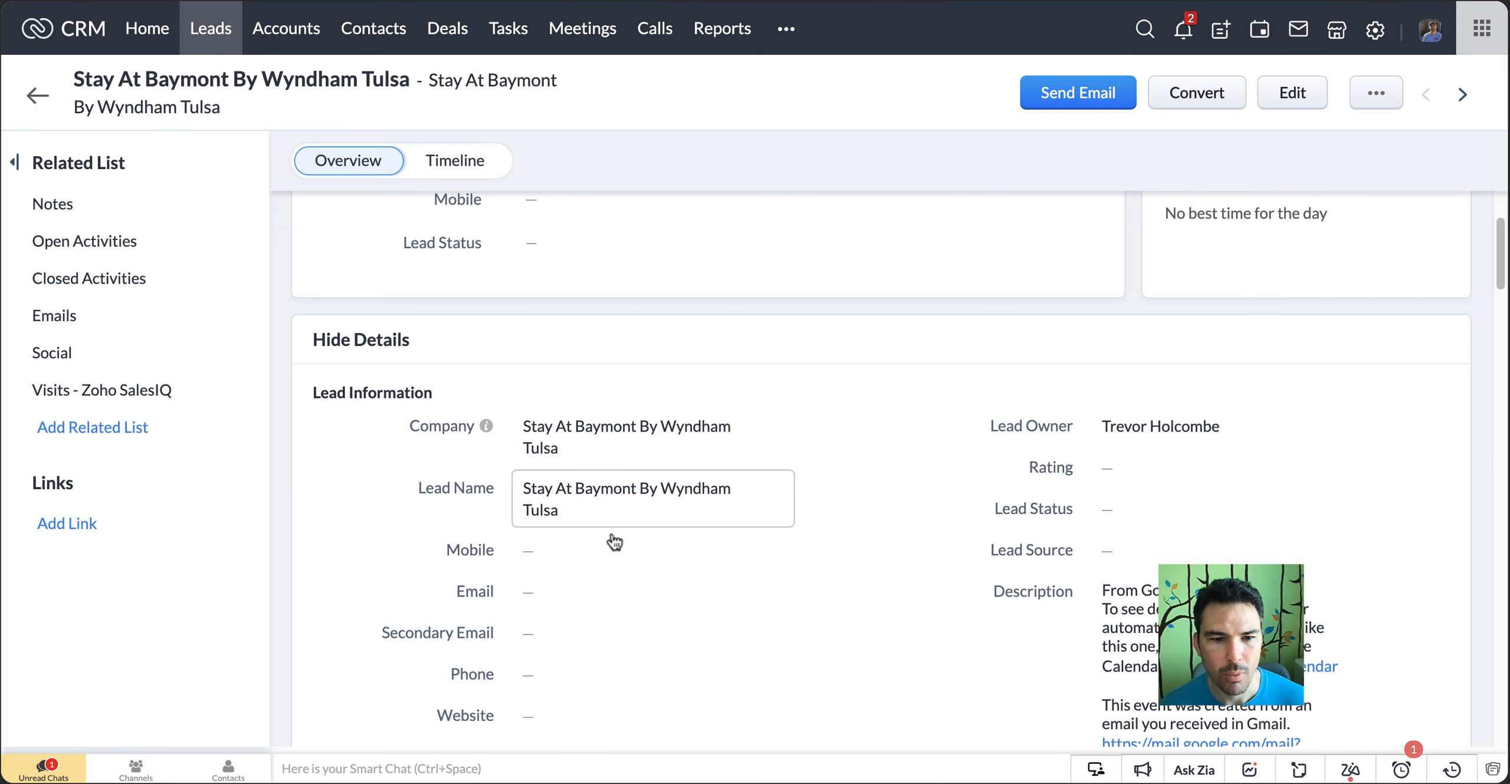
{"action": "scroll", "coordinate": [613, 542], "scroll_direction": "down", "scroll_amount": 3}
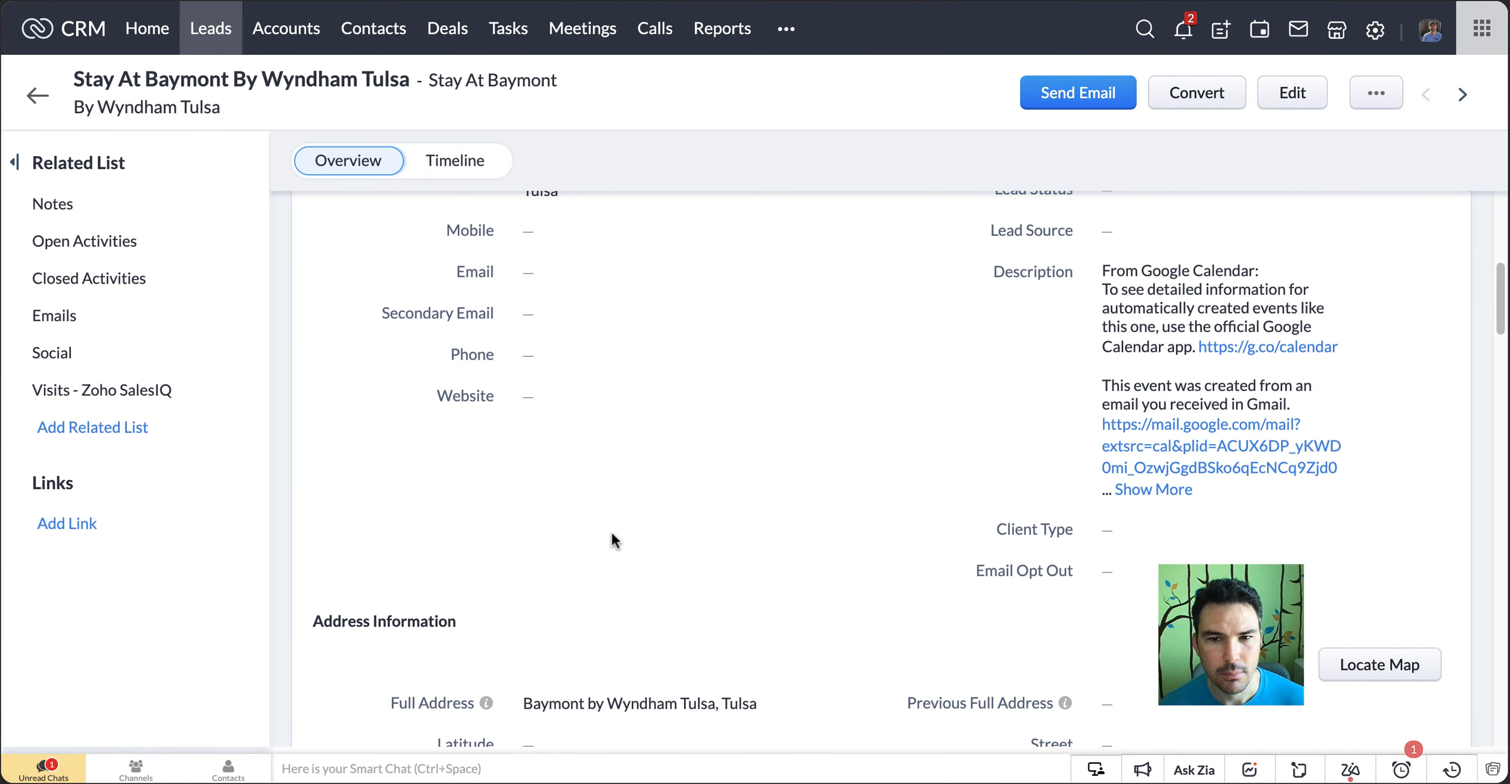
{"action": "scroll", "coordinate": [614, 538], "scroll_direction": "down", "scroll_amount": 1}
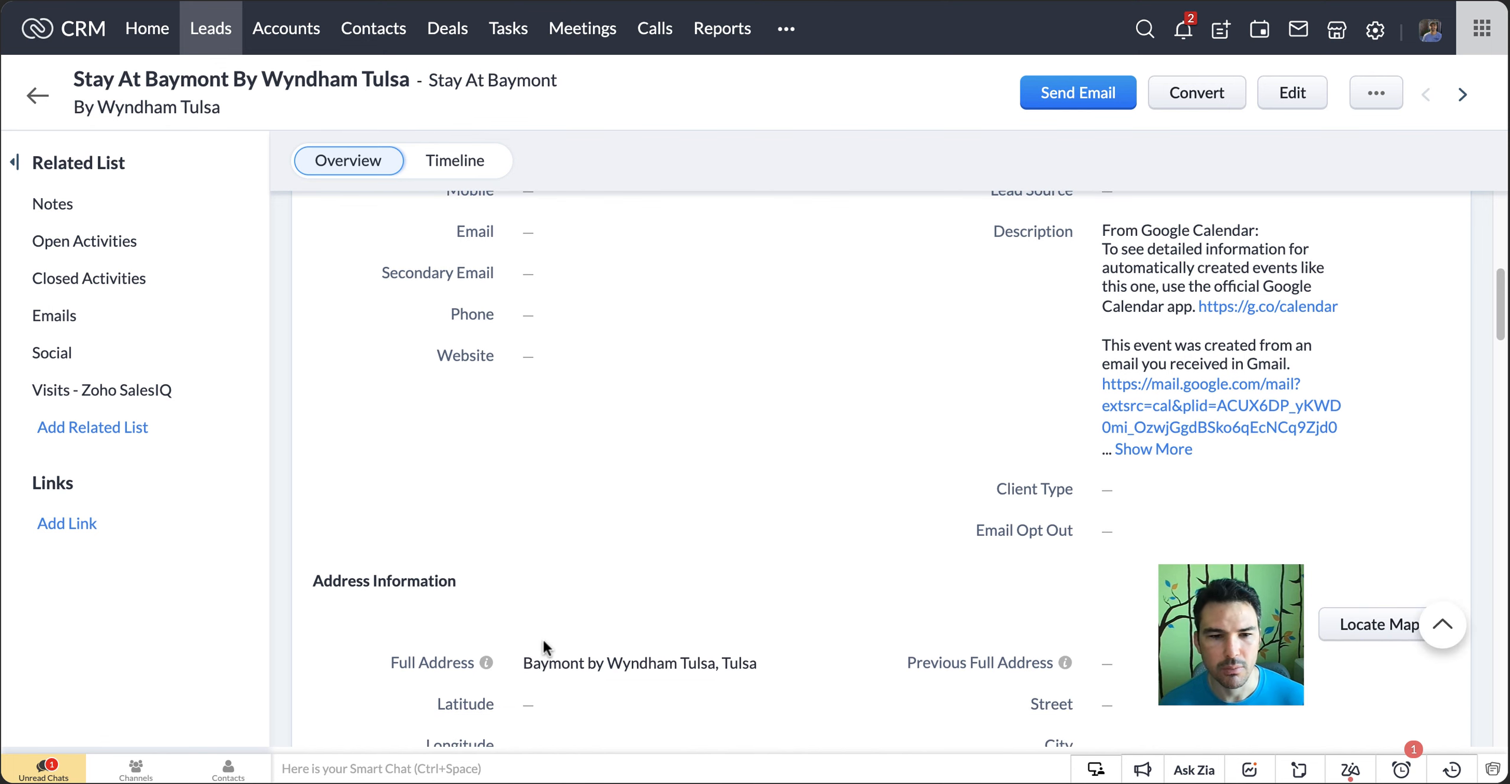
{"action": "scroll", "coordinate": [617, 545], "scroll_direction": "up", "scroll_amount": 1}
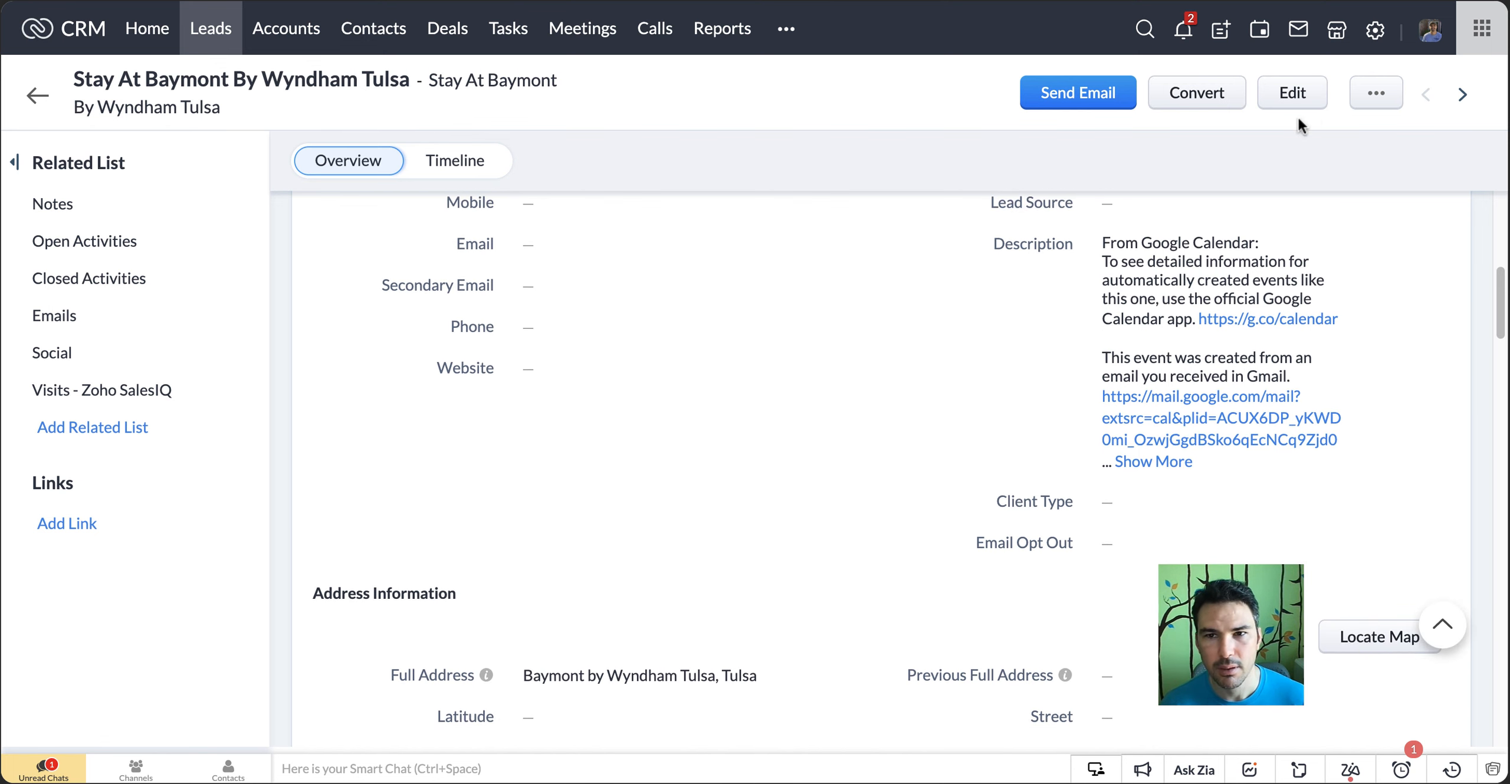
Switch to Zoho Flow, inspect the 2:04:23 PM execution of Zoho CRM Full Address - Leads, and recheck the Baymont lead's details
{"action": "left_click", "coordinate": [1294, 2]}
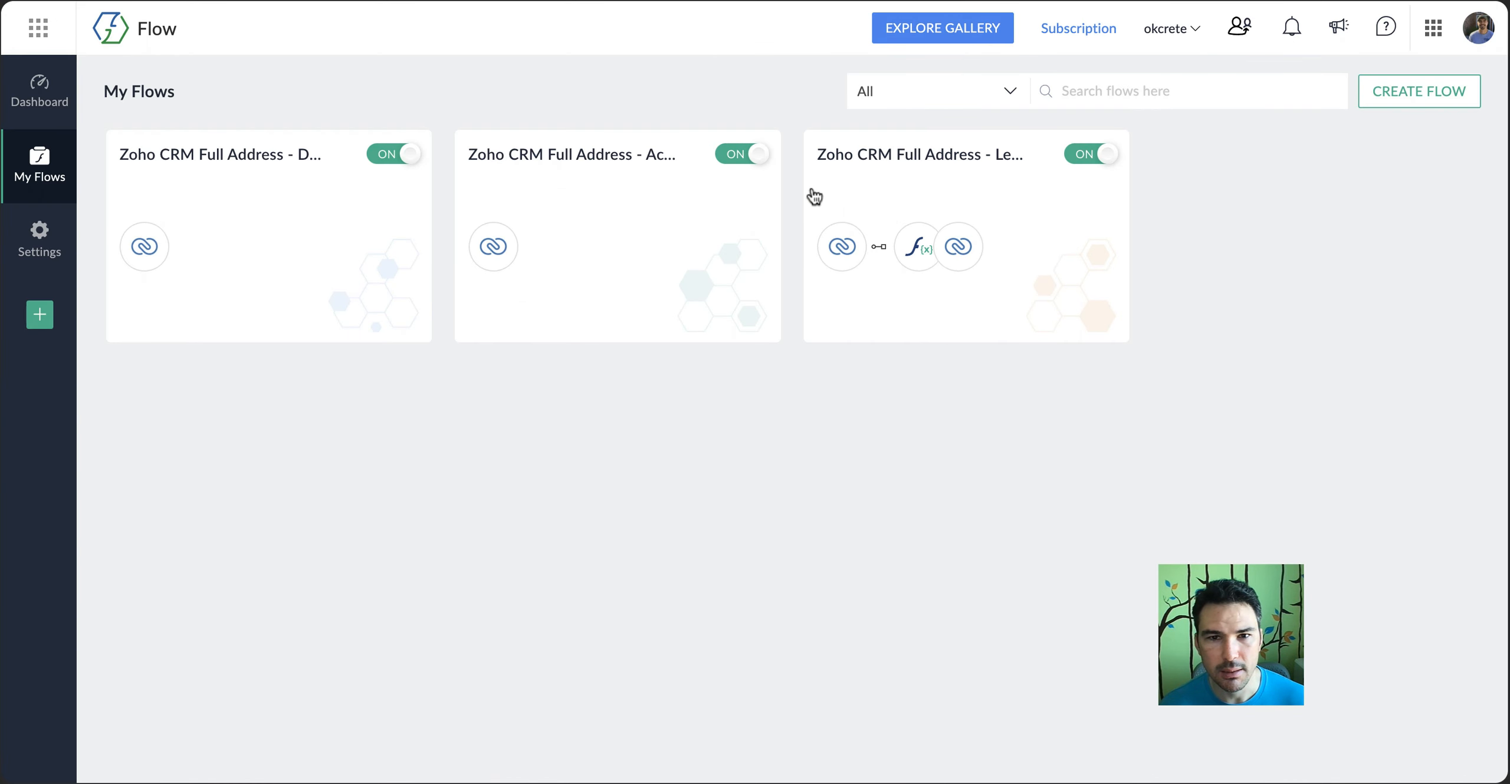
{"action": "left_click", "coordinate": [863, 166]}
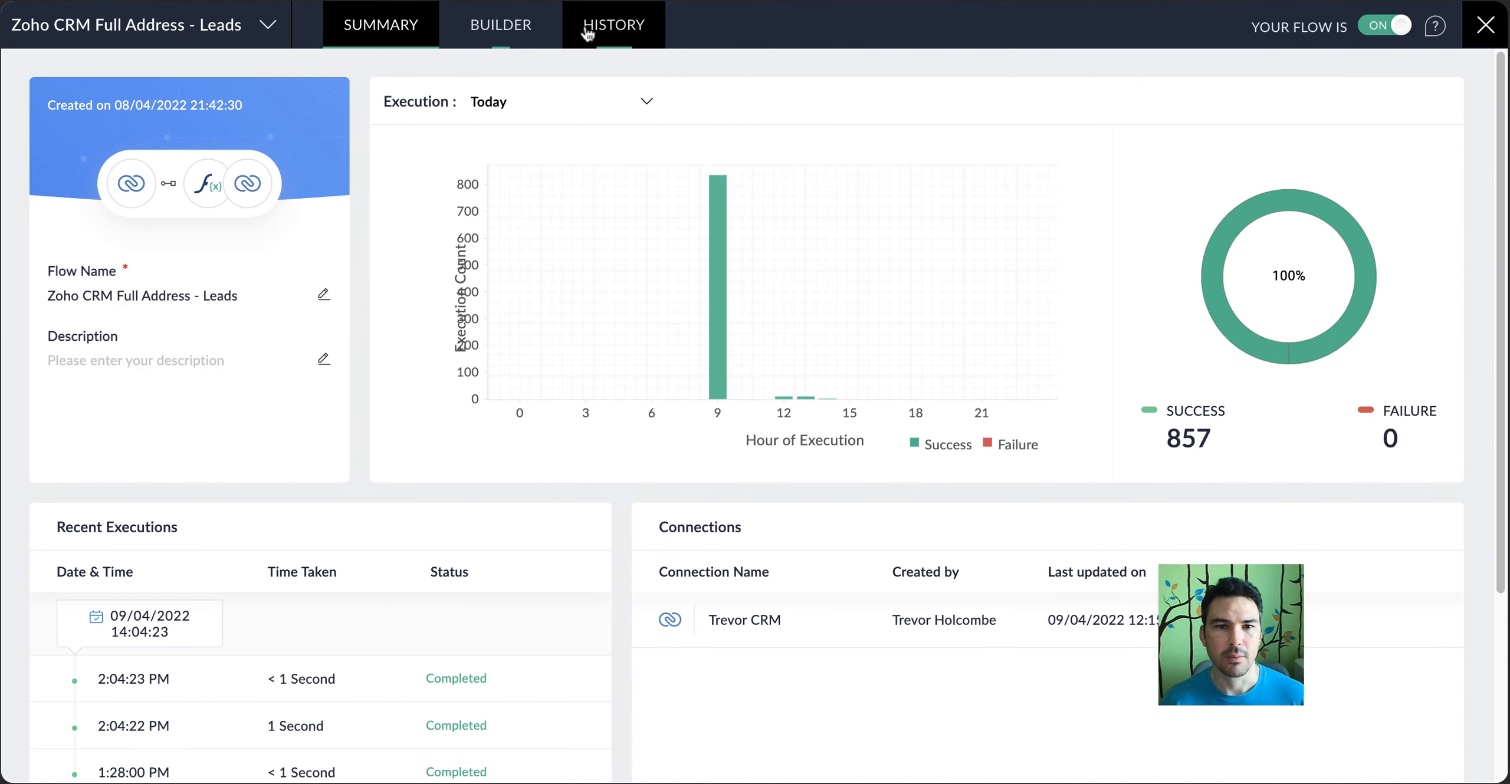
{"action": "left_click", "coordinate": [592, 34]}
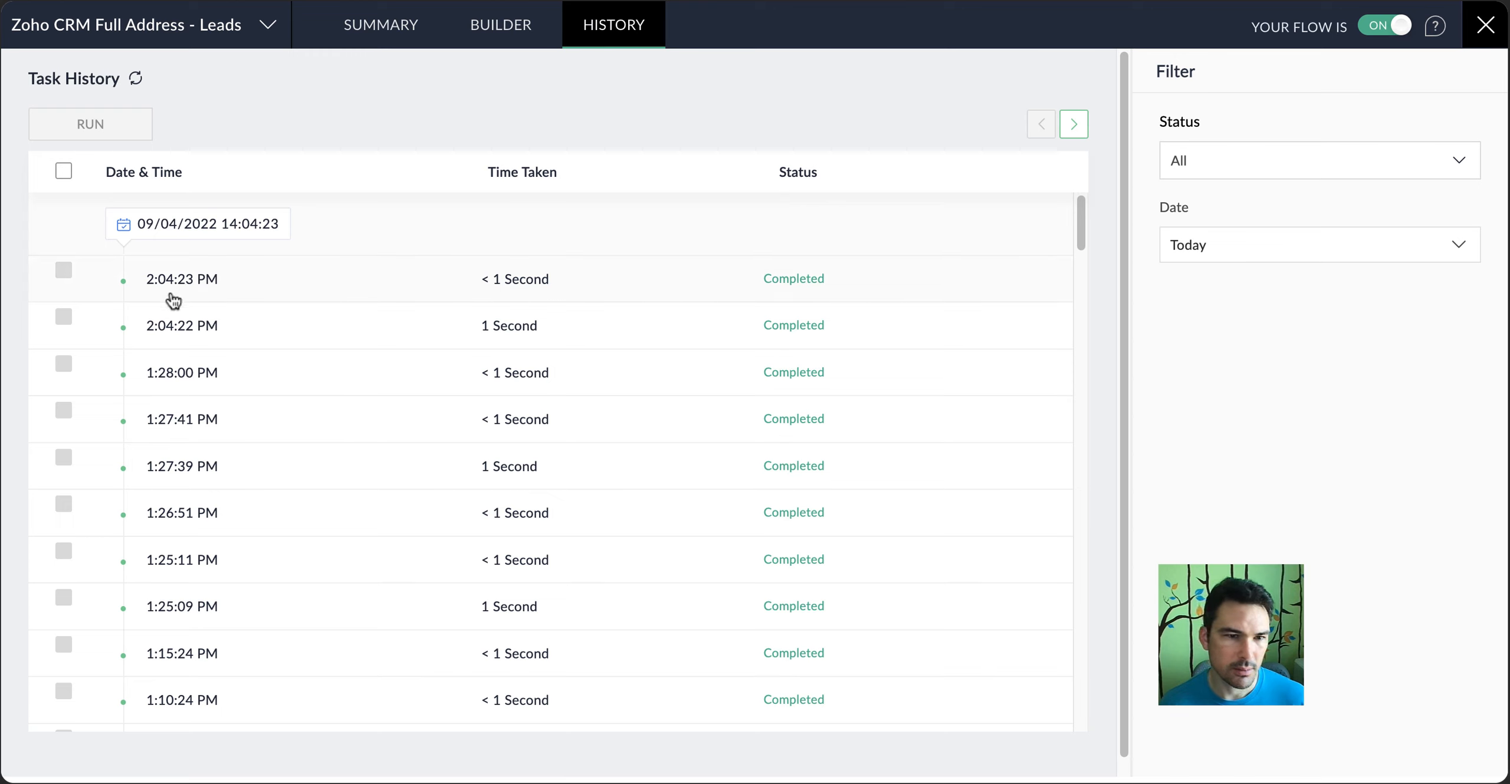
{"action": "left_click", "coordinate": [189, 284]}
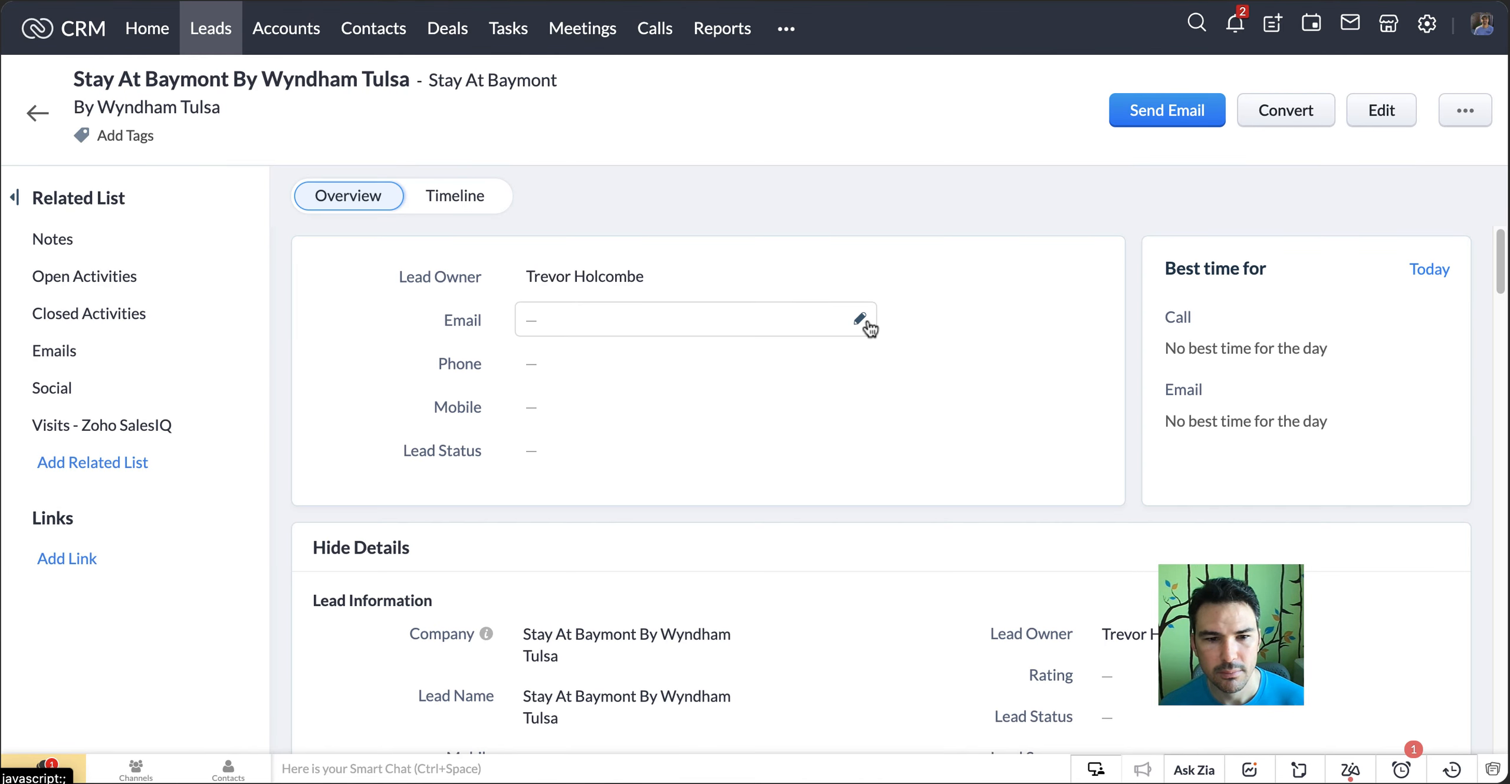
{"action": "scroll", "coordinate": [745, 469], "scroll_direction": "down", "scroll_amount": 5}
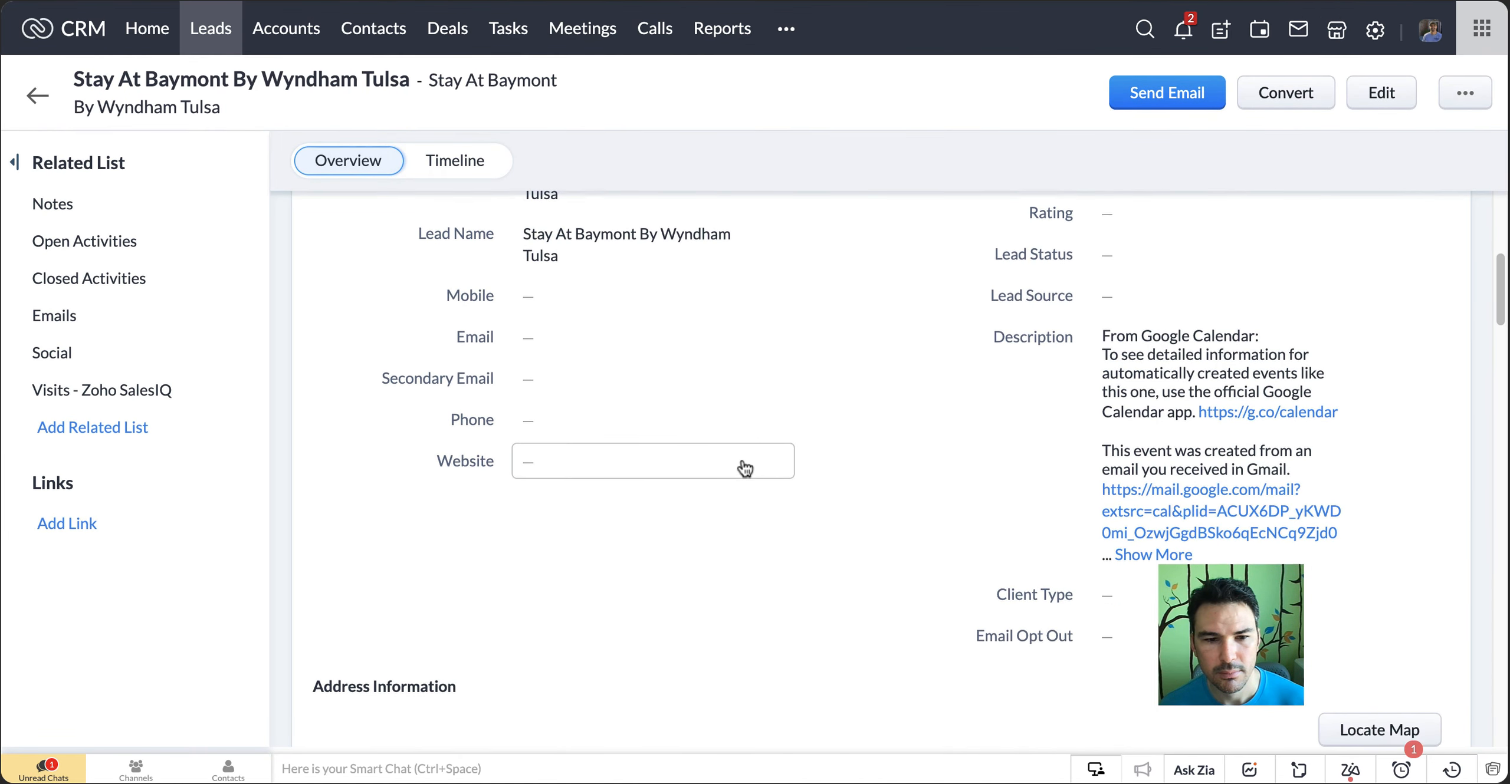
{"action": "scroll", "coordinate": [745, 469], "scroll_direction": "down", "scroll_amount": 2}
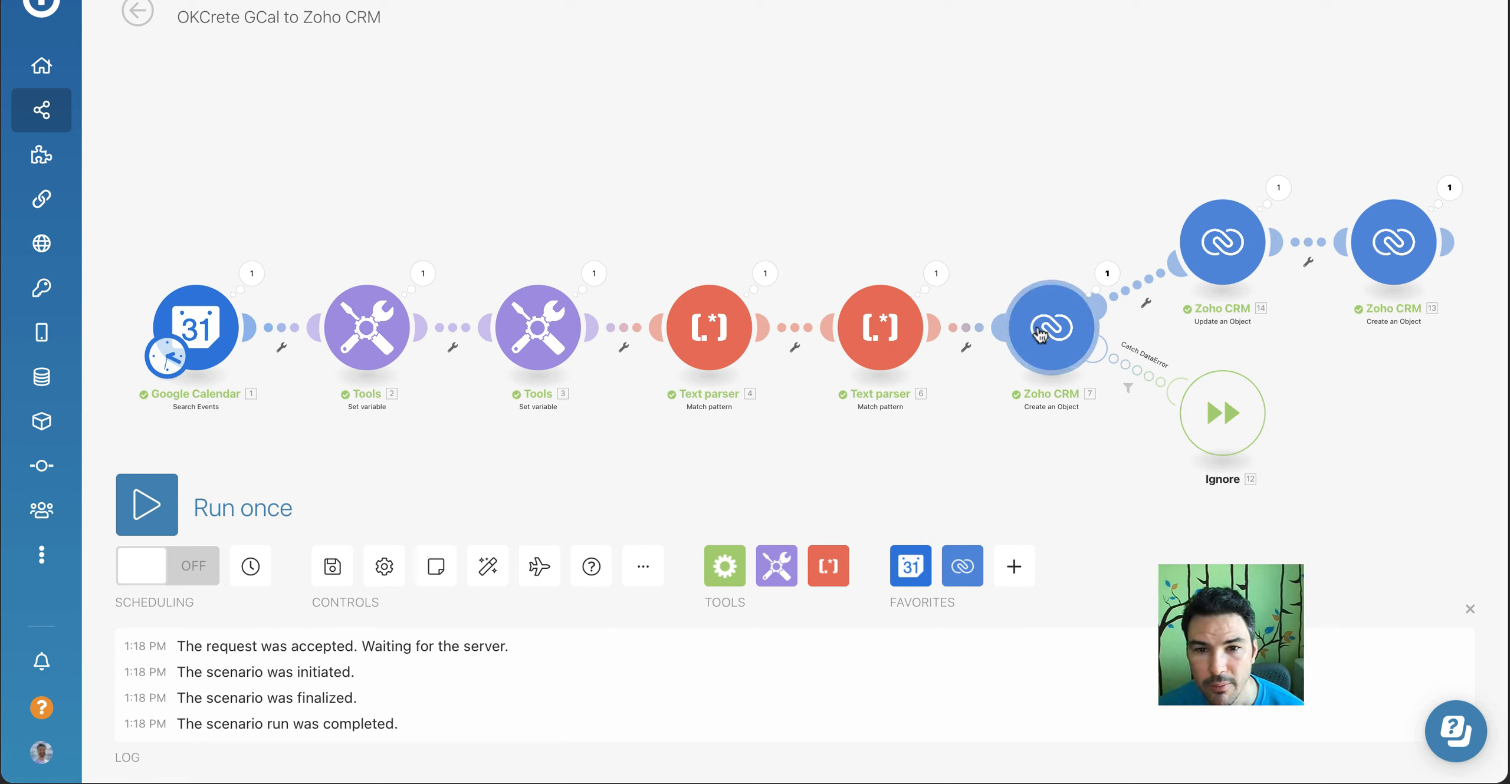
In the Integromat scenario OKCrete GCal to Zoho CRM, delete the Zoho CRM Update an Object module
{"action": "right_click", "coordinate": [1230, 254]}
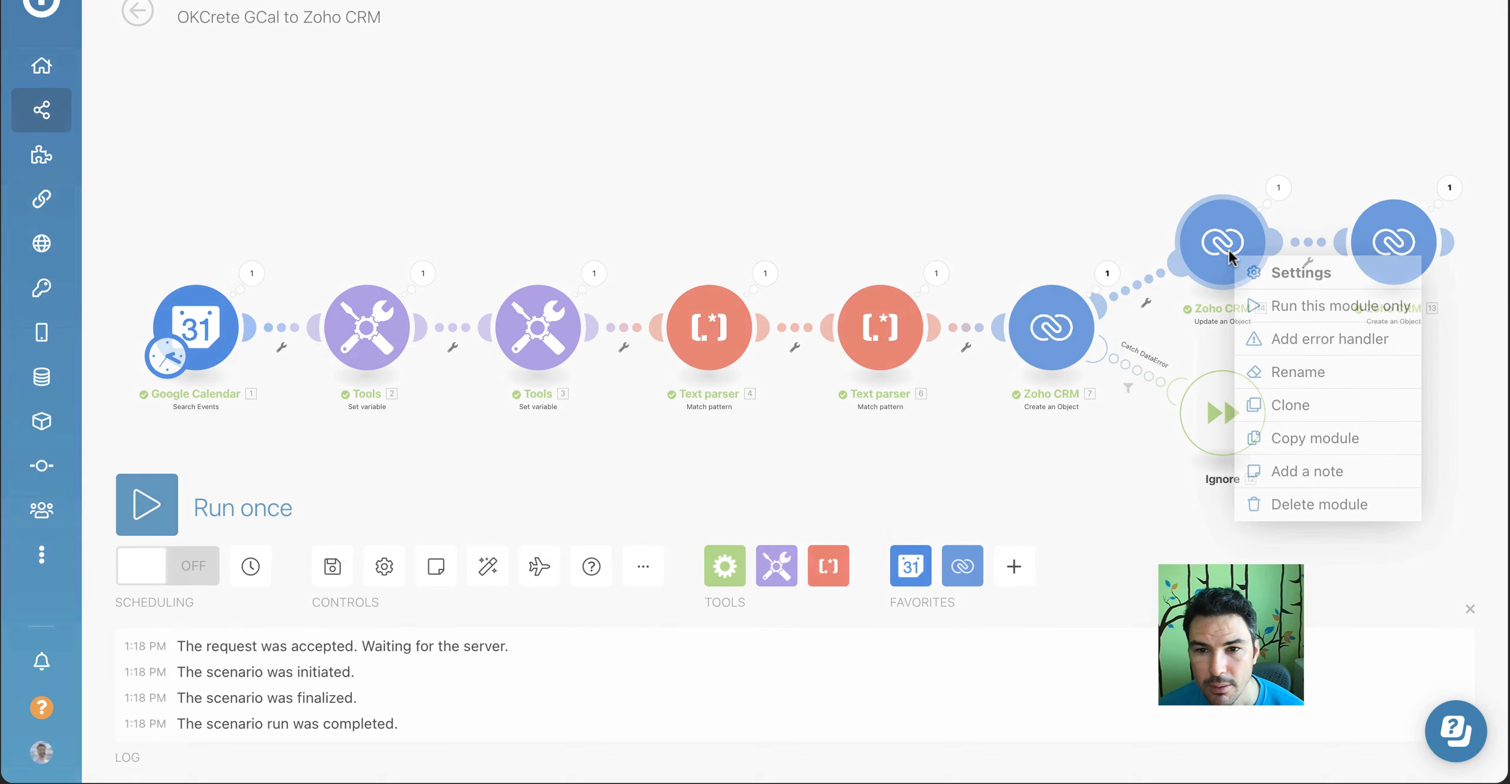
{"action": "left_click", "coordinate": [1286, 506]}
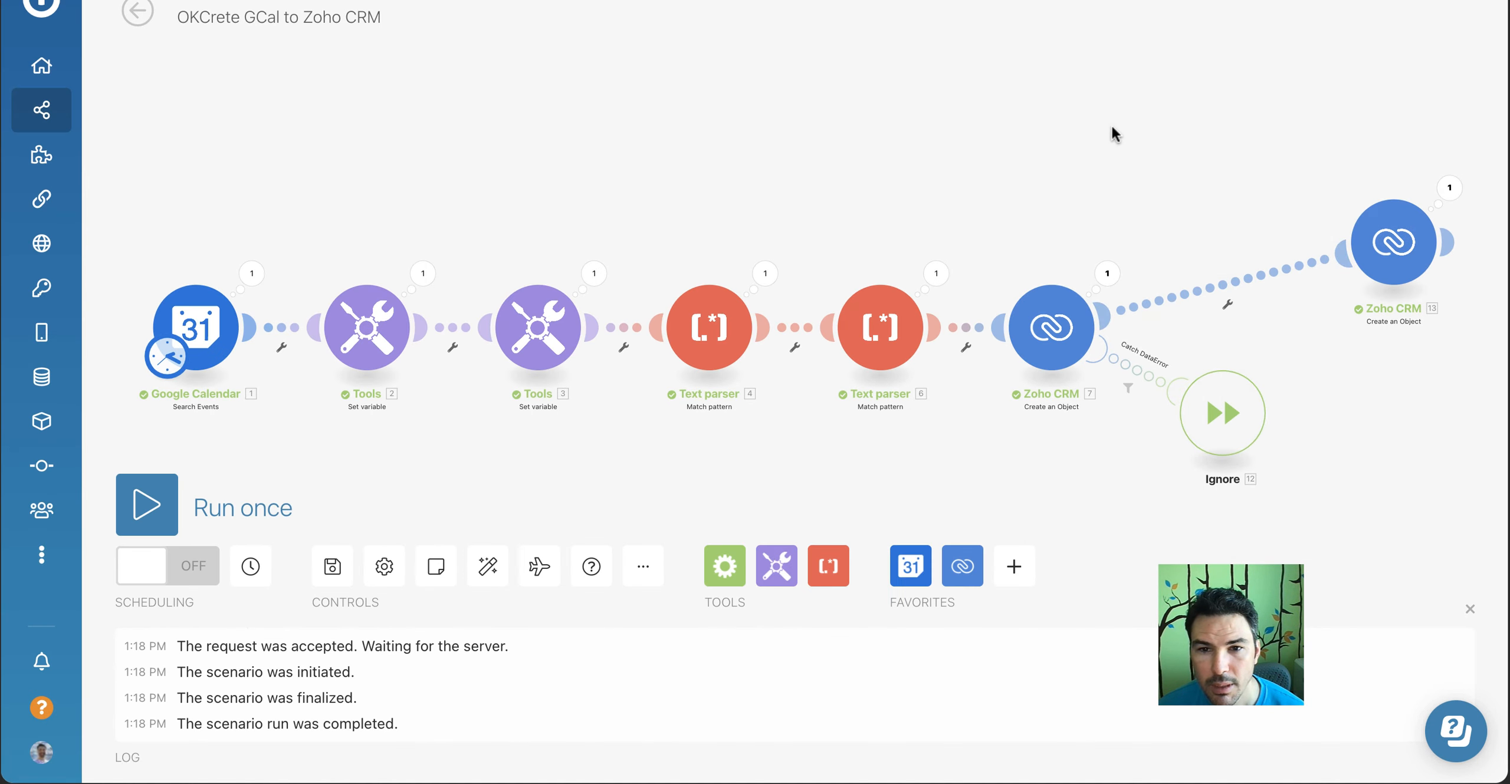
Map Full Address in the Leads Create an Object module to the Google Calendar event's Location and save the module
{"action": "left_click", "coordinate": [1047, 320]}
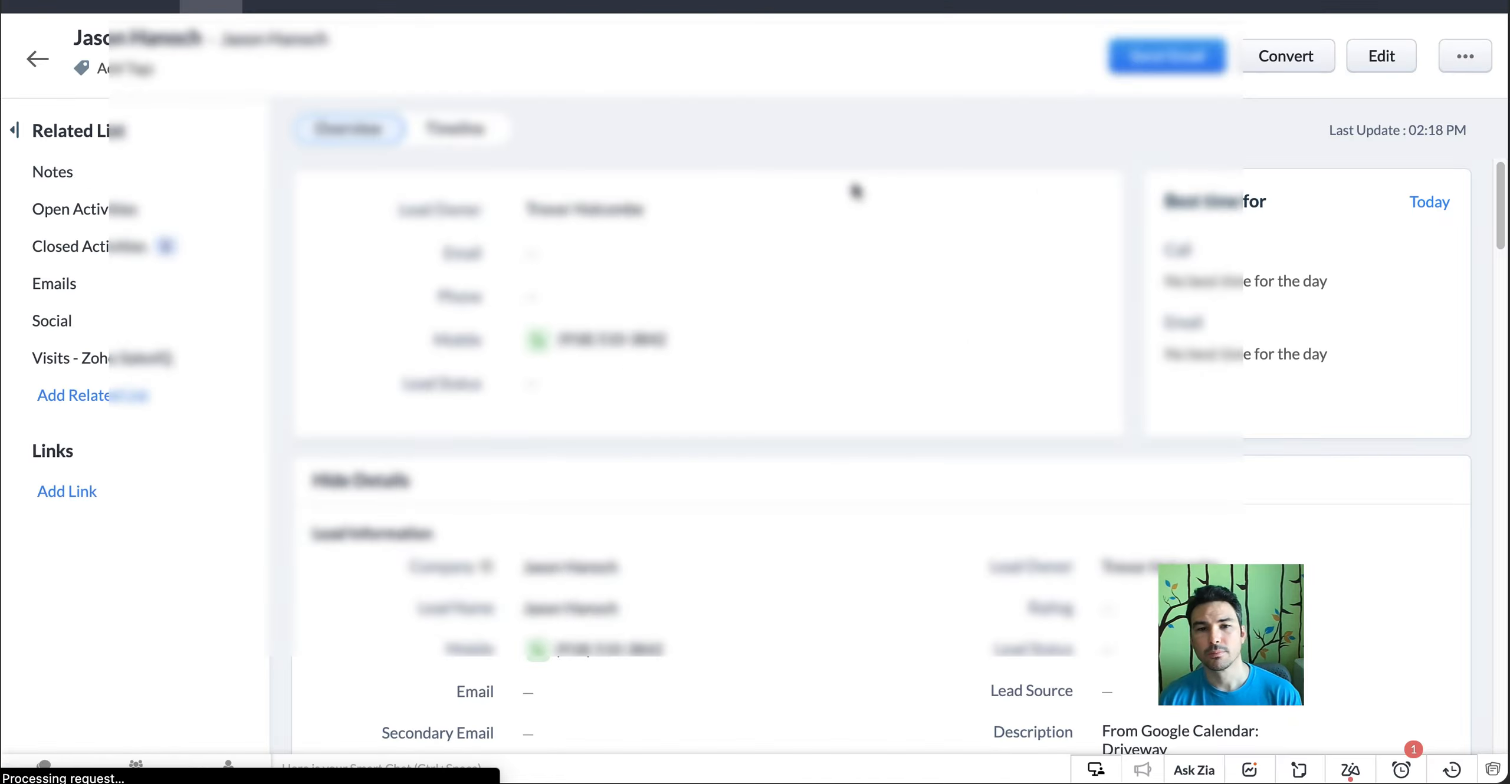
{"action": "scroll", "coordinate": [857, 236], "scroll_direction": "down", "scroll_amount": 8}
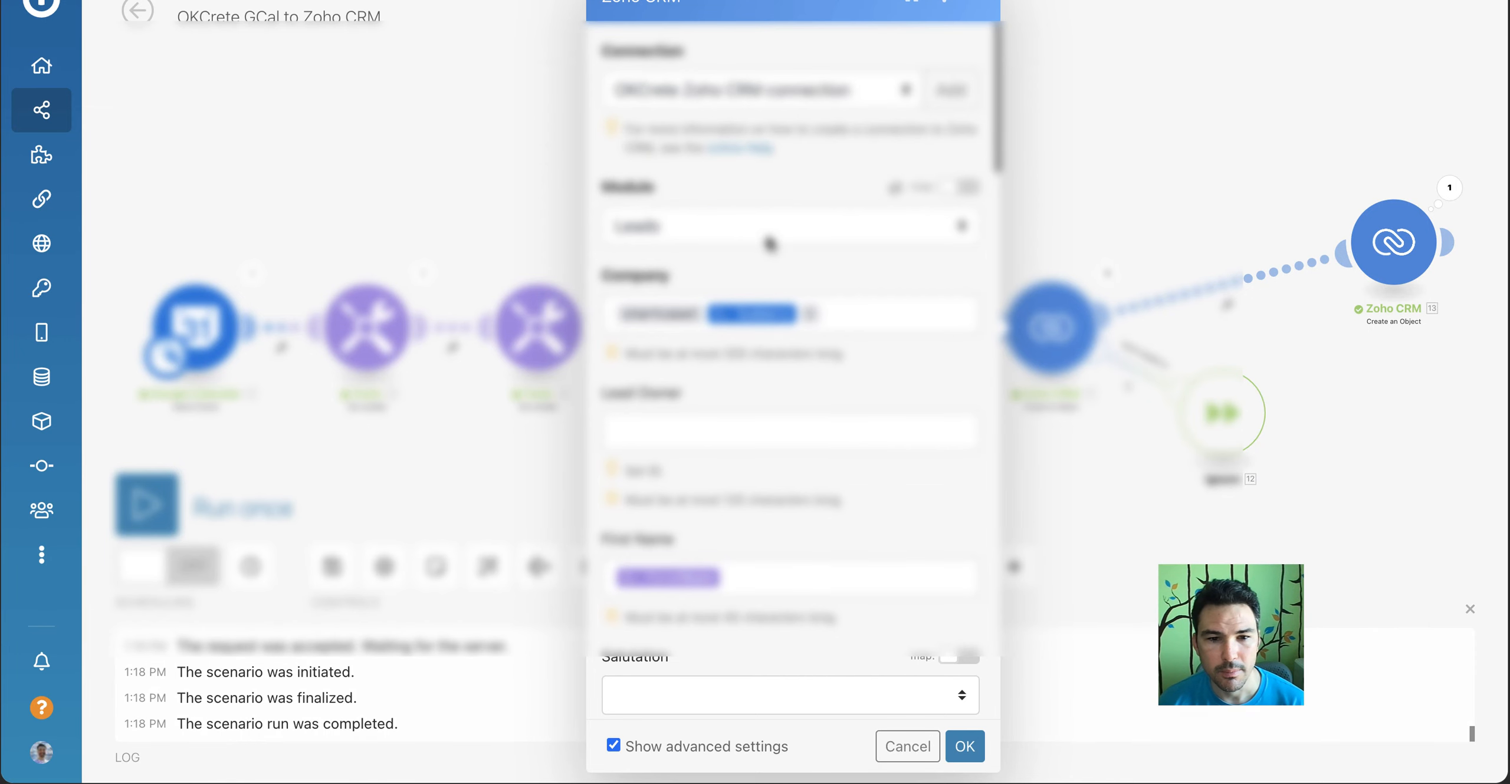
{"action": "scroll", "coordinate": [844, 415], "scroll_direction": "down", "scroll_amount": 15}
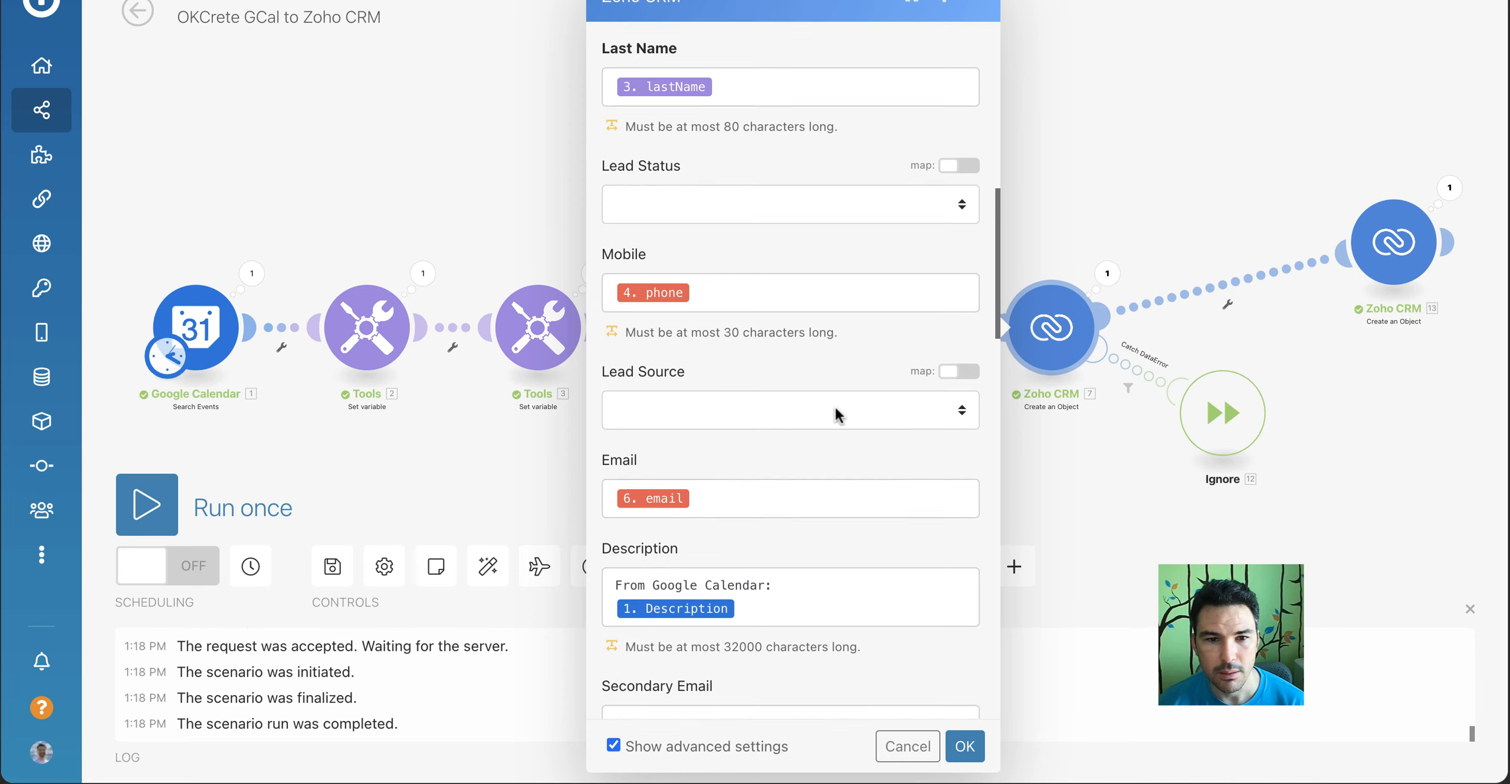
{"action": "scroll", "coordinate": [838, 414], "scroll_direction": "down", "scroll_amount": 12}
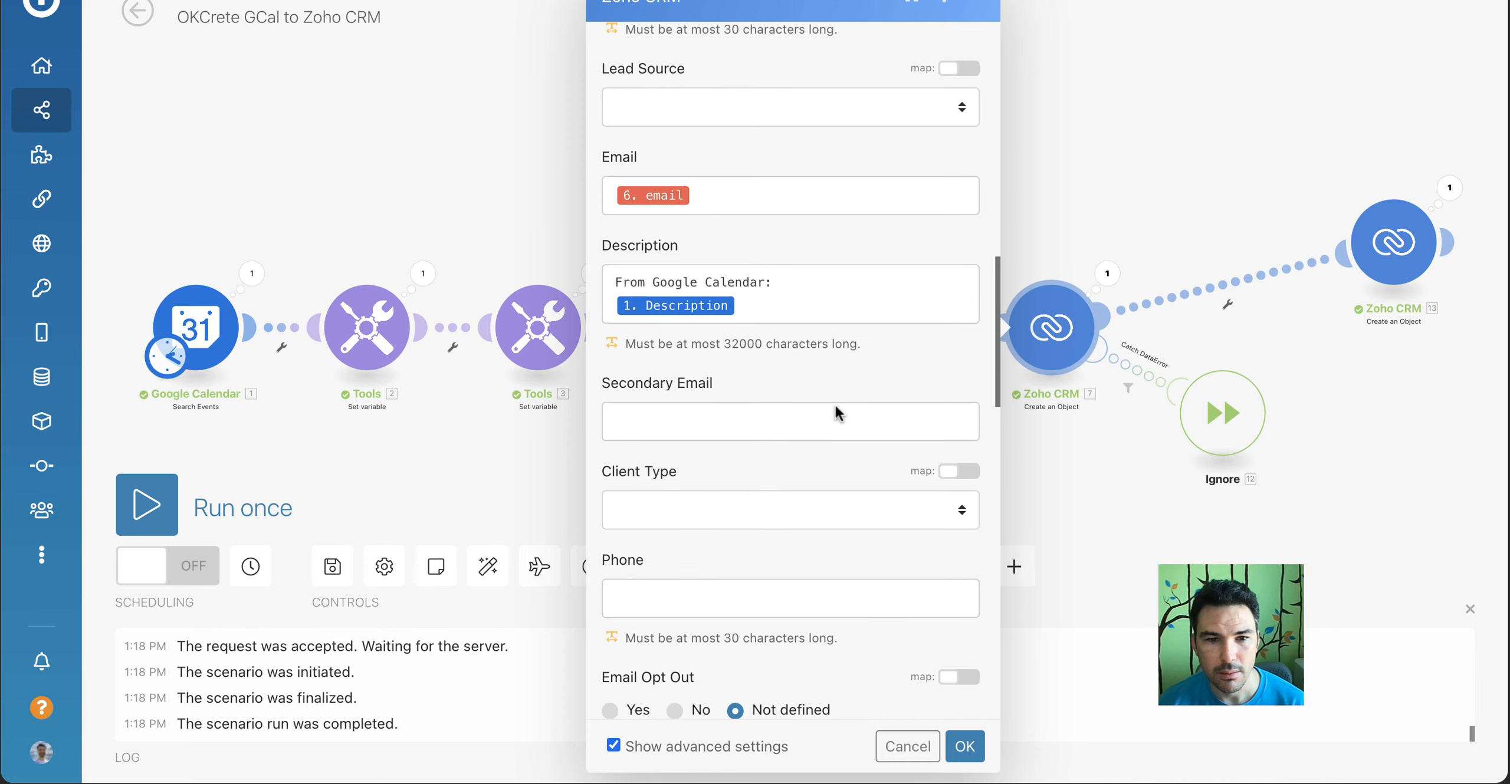
{"action": "left_click", "coordinate": [783, 430]}
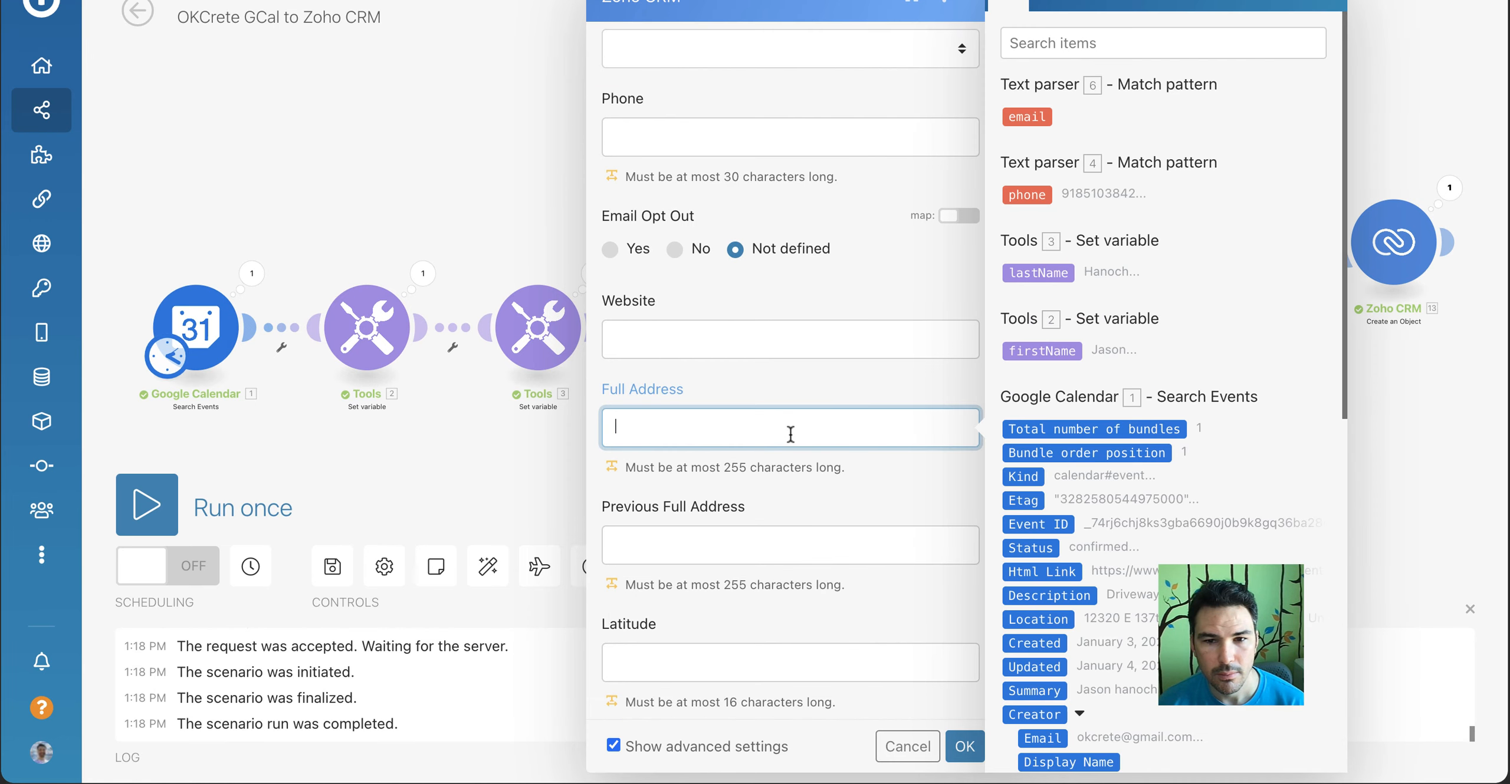
{"action": "left_click", "coordinate": [1038, 619]}
{"action": "left_click", "coordinate": [870, 640]}
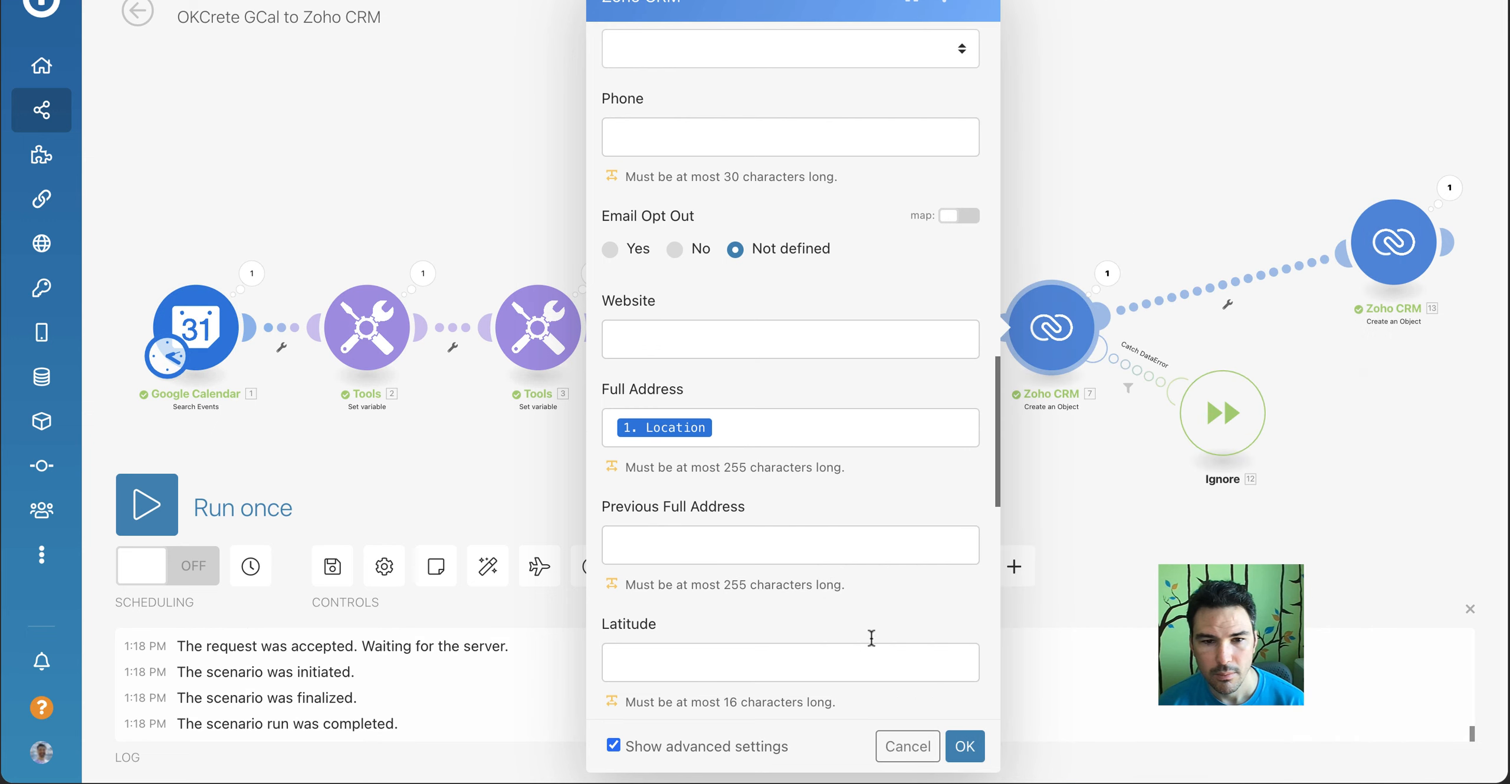
{"action": "left_click", "coordinate": [965, 747]}
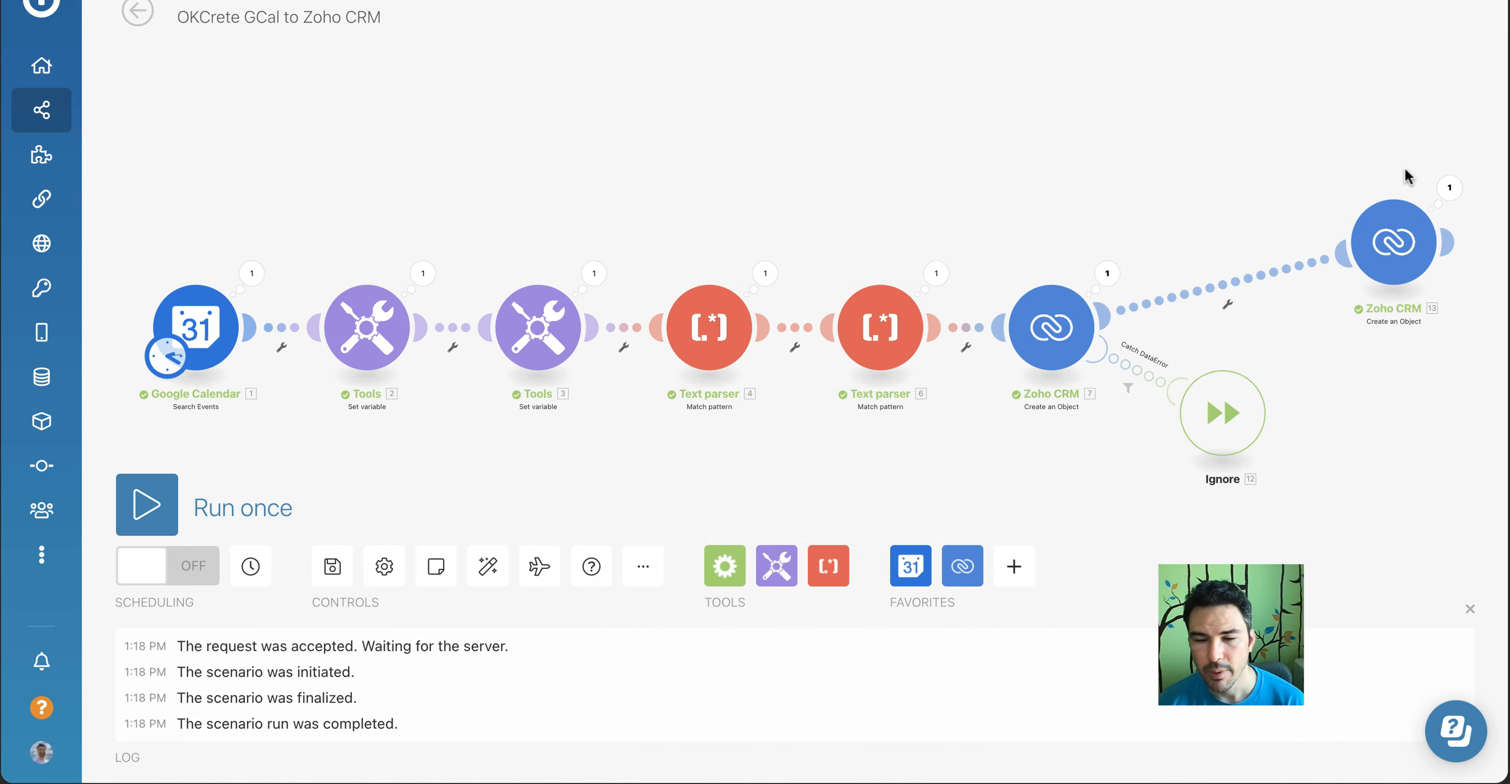
Open the last Create an Object module, inspect the lead's closed meeting and its edit form in Zoho CRM, and leave without saving
{"action": "left_click", "coordinate": [1393, 242]}
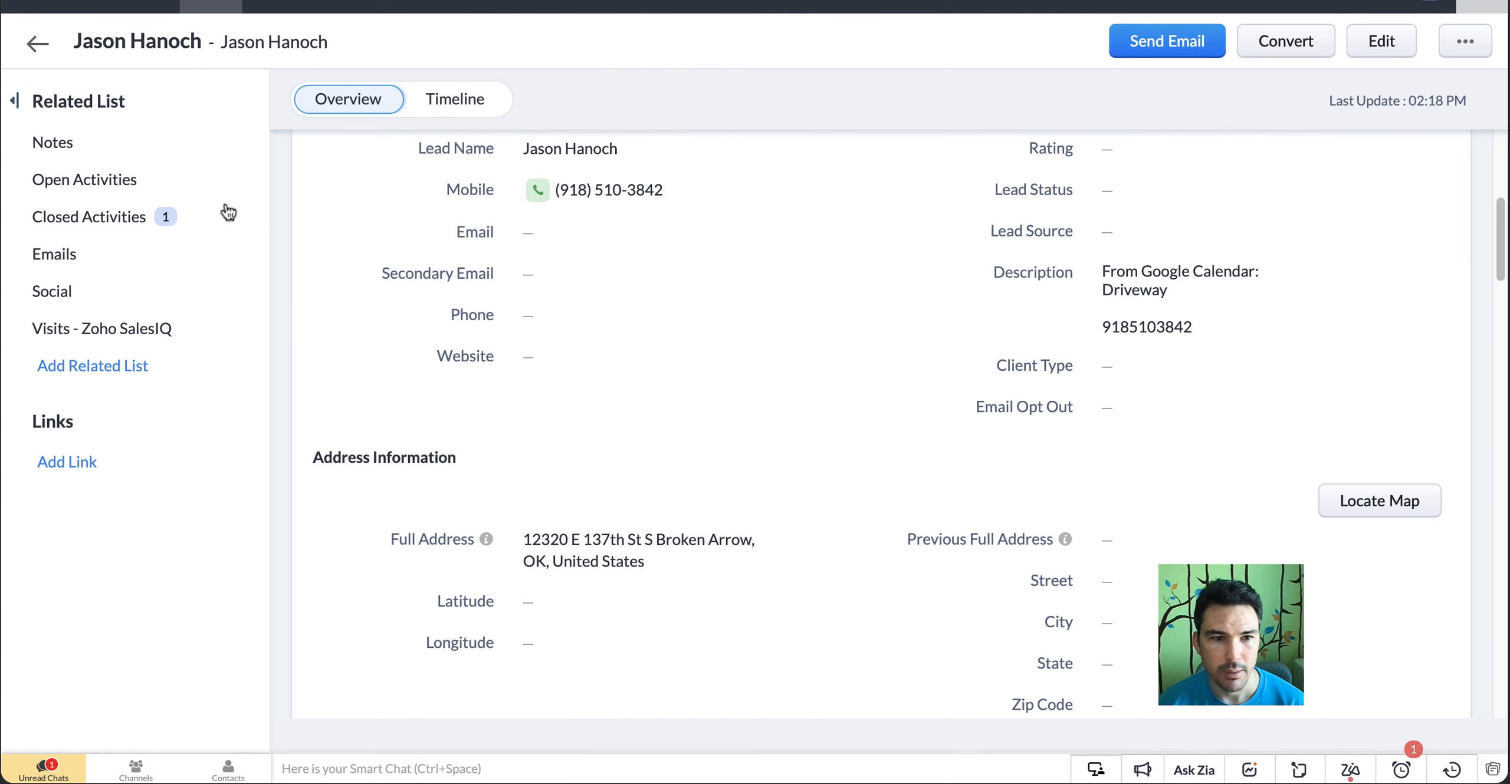
{"action": "left_click", "coordinate": [111, 218]}
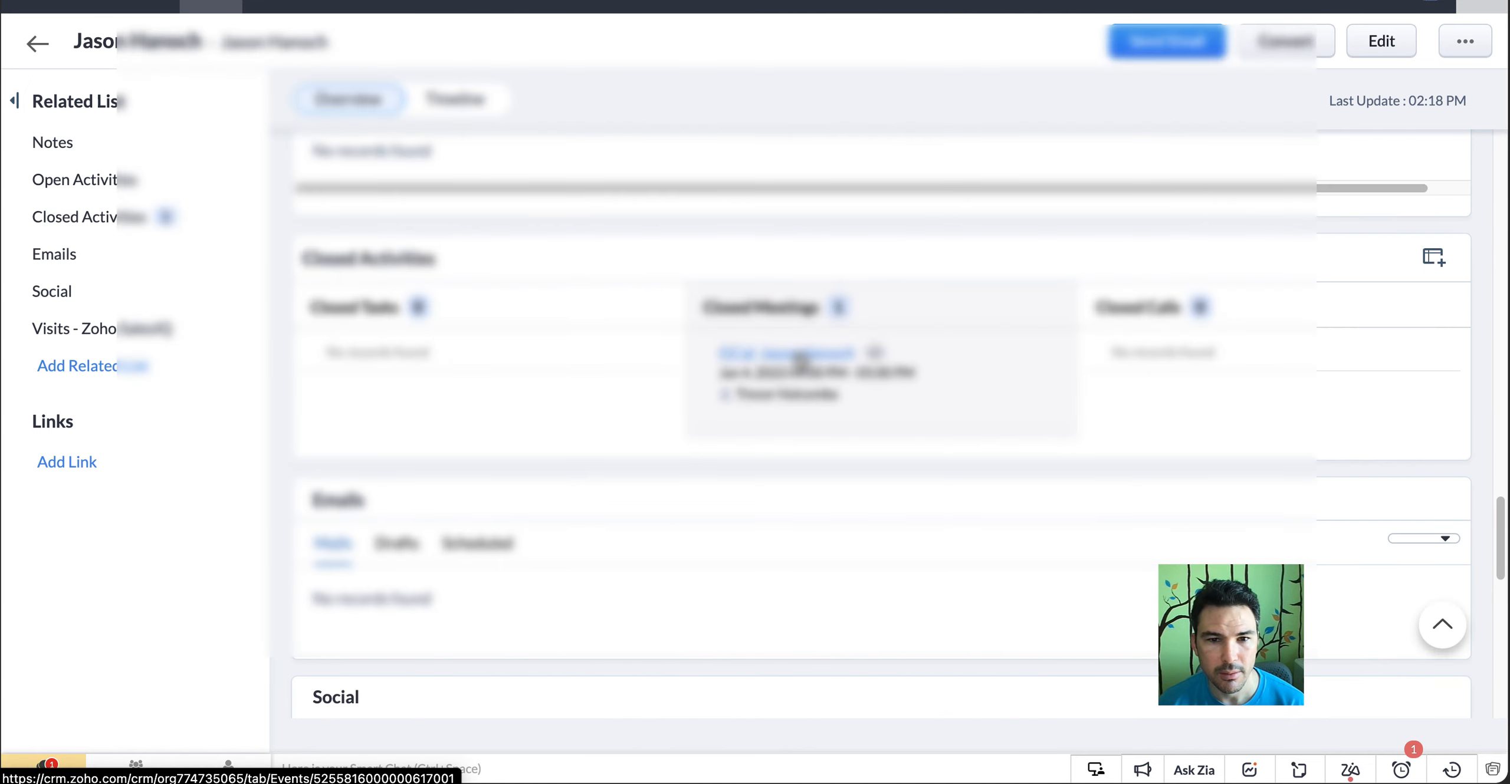
{"action": "left_click", "coordinate": [800, 355]}
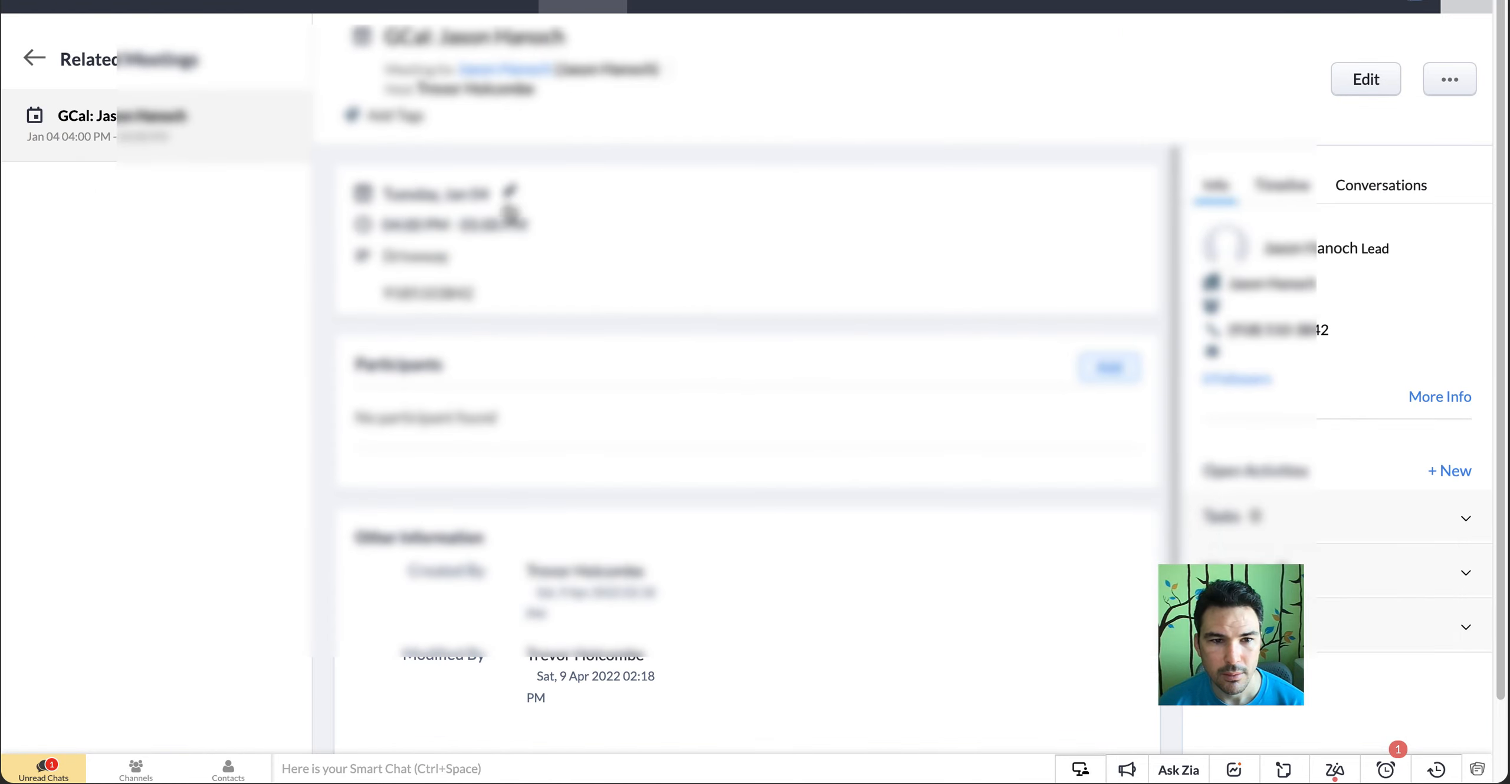
{"action": "left_click", "coordinate": [1364, 78]}
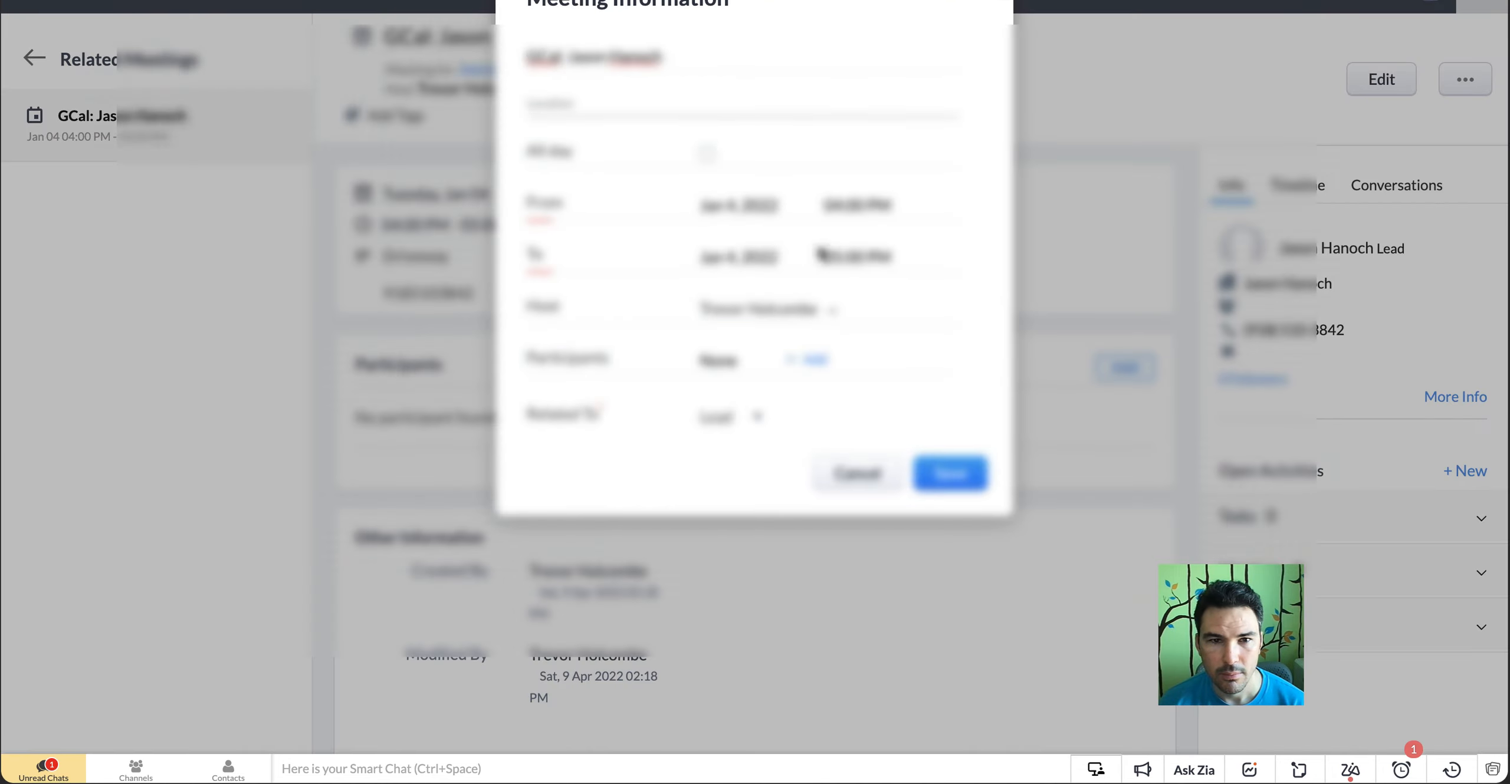
{"action": "left_click", "coordinate": [875, 475]}
Map Location in the Meetings Create an Object module to the Google Calendar event's Location and close the module settings
{"action": "left_click", "coordinate": [938, 1]}
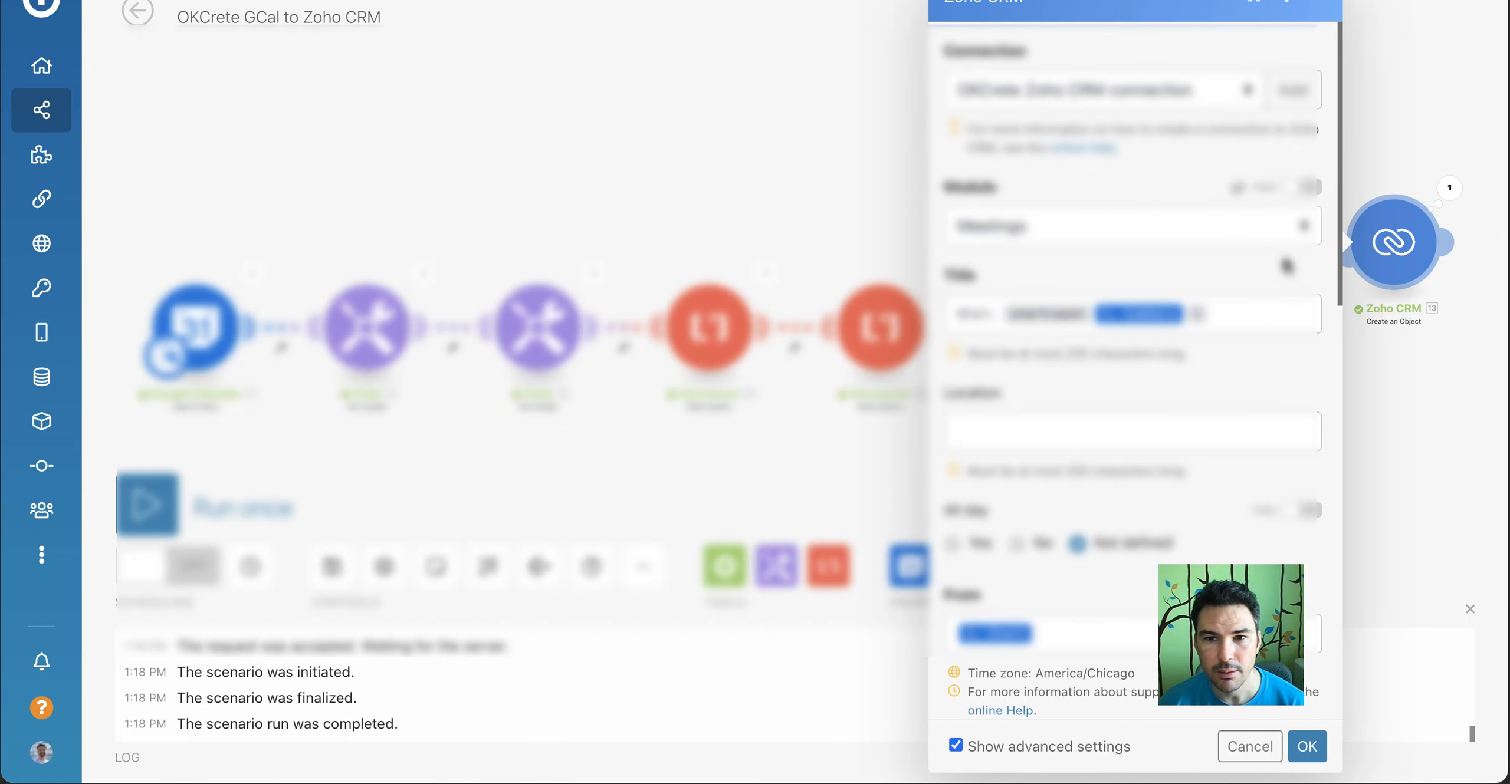
{"action": "scroll", "coordinate": [1063, 410], "scroll_direction": "down", "scroll_amount": 3}
{"action": "left_click", "coordinate": [1067, 277]}
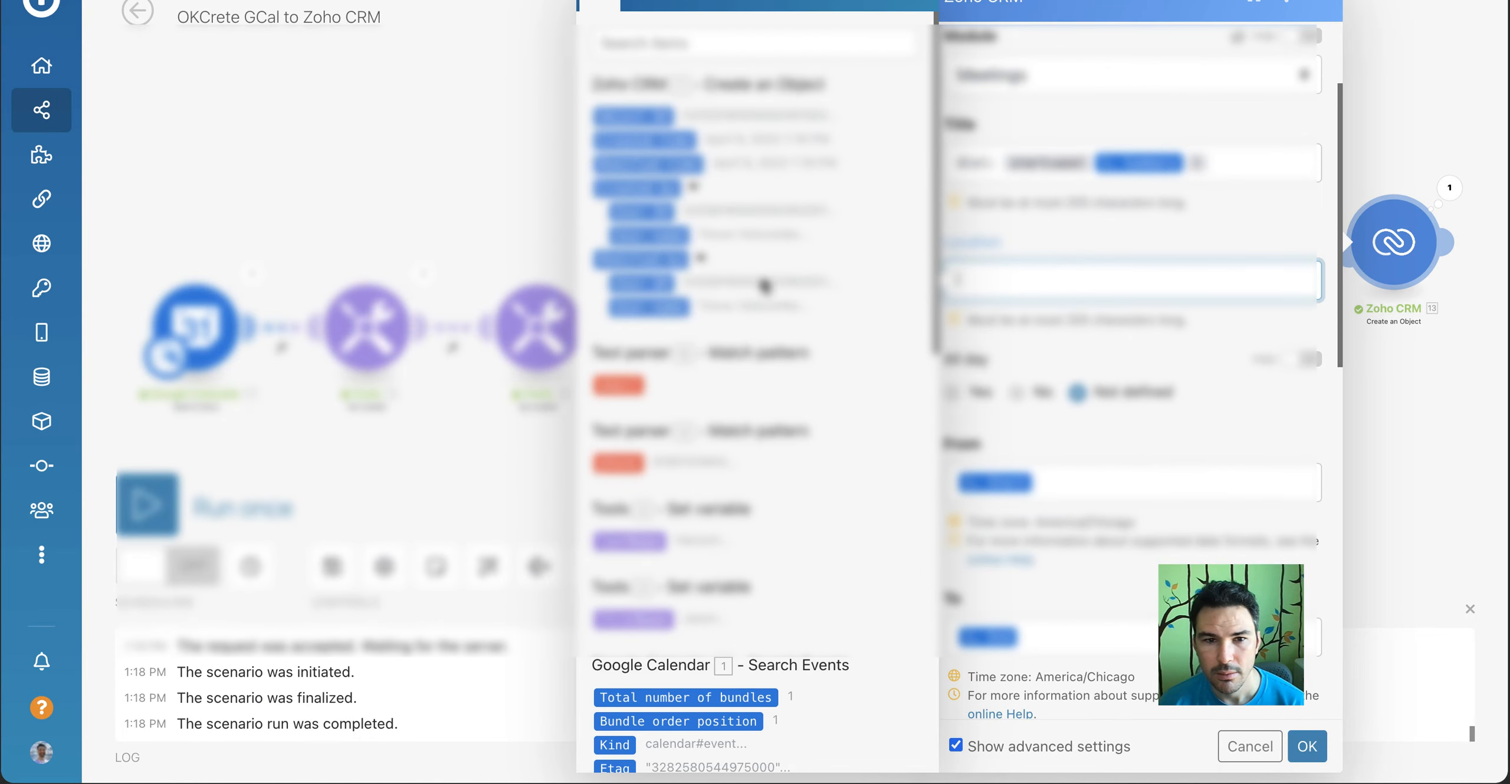
{"action": "scroll", "coordinate": [630, 495], "scroll_direction": "down", "scroll_amount": 4}
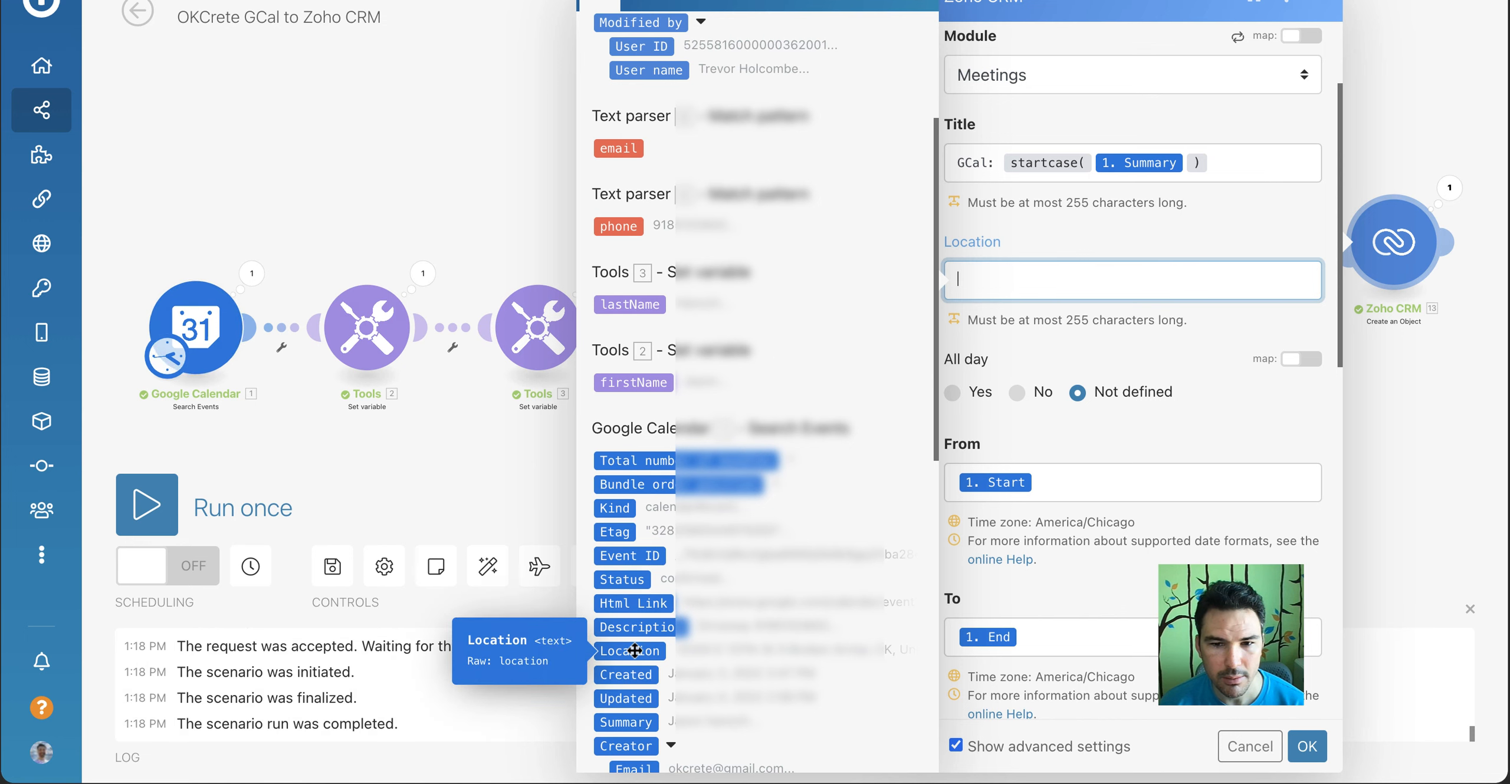
{"action": "left_click", "coordinate": [1317, 3]}
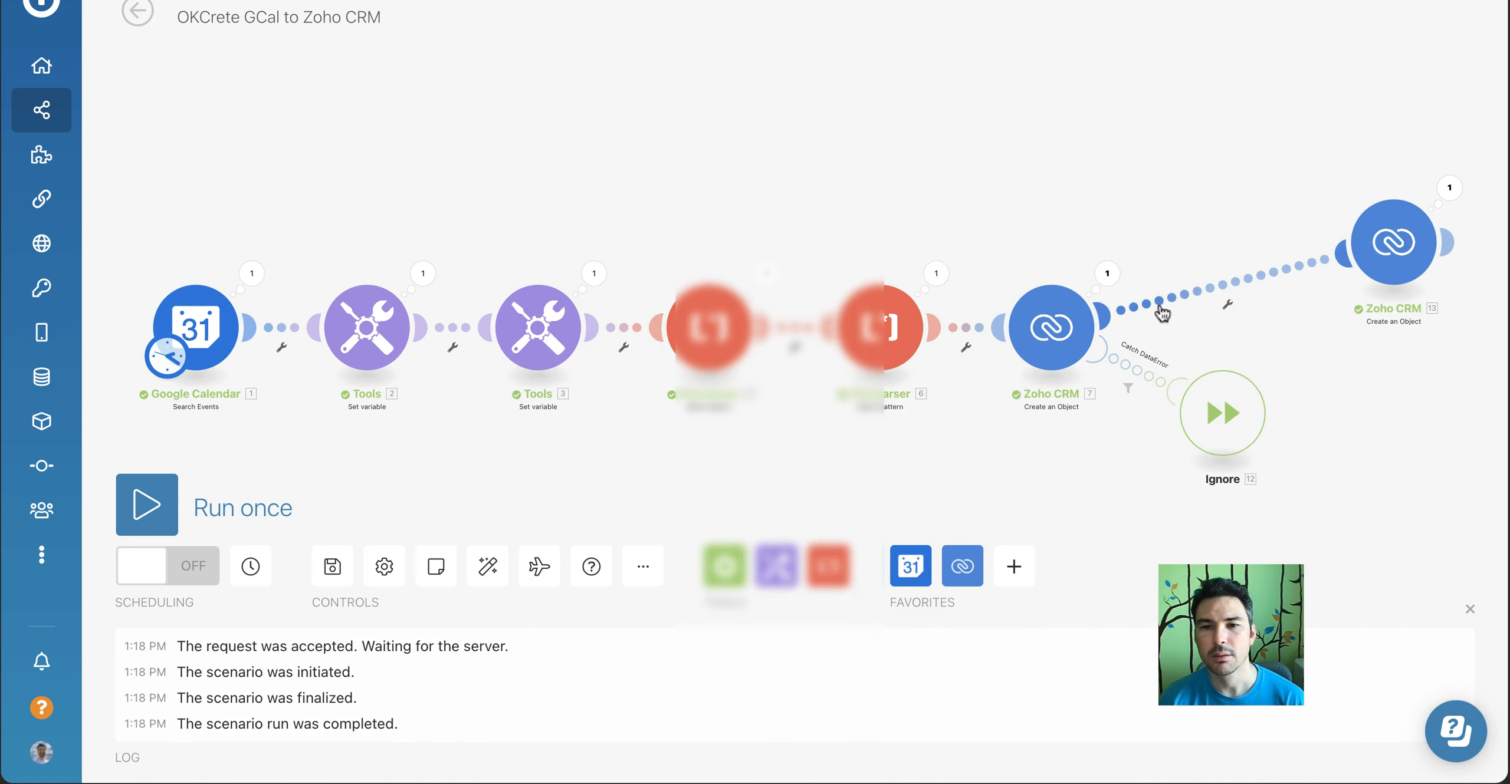
Unlink the Meetings module from the Leads Create an Object module and add a Zoho CRM Get an Object module in its place
{"action": "left_click", "coordinate": [1228, 304]}
{"action": "left_click", "coordinate": [1284, 339]}
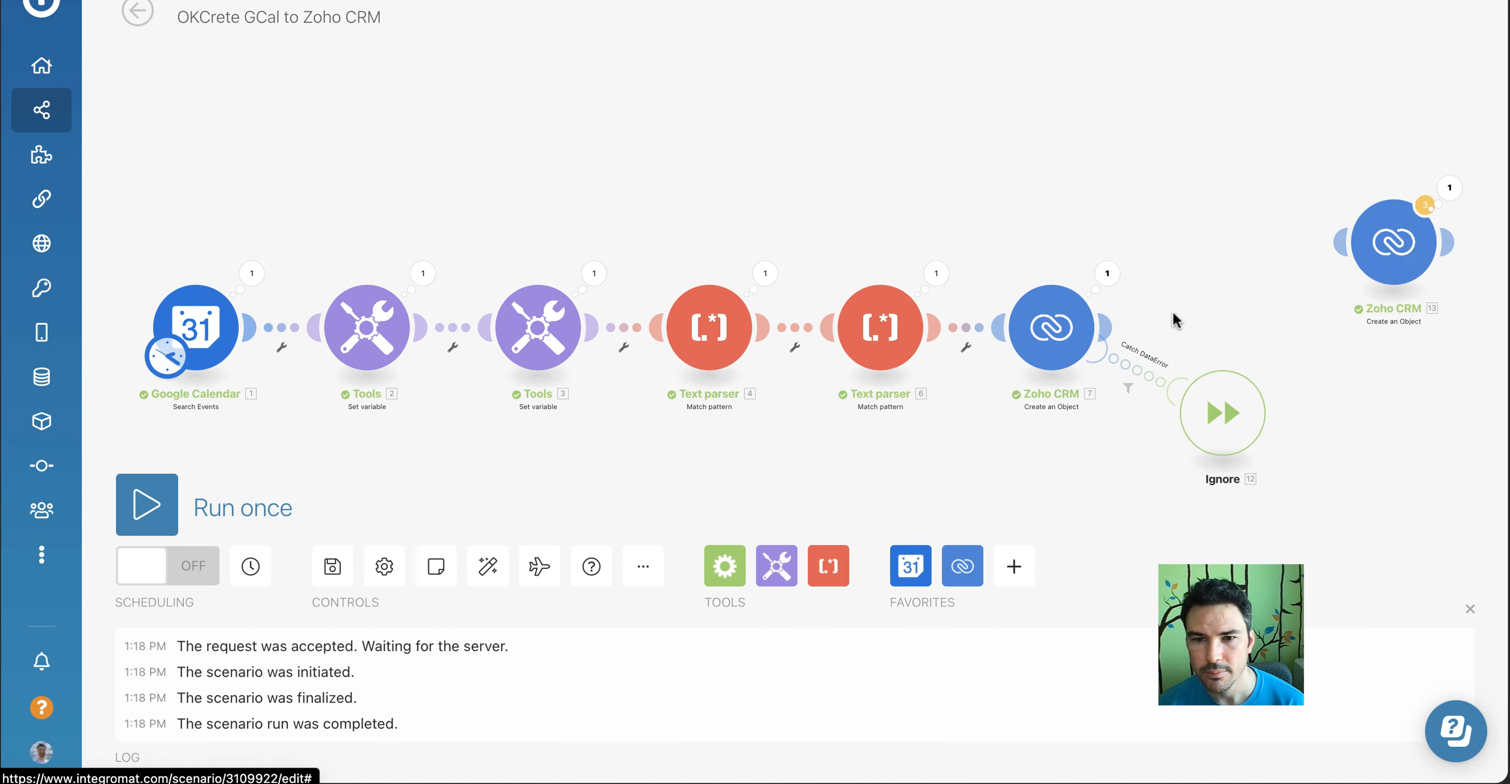
{"action": "left_click", "coordinate": [1099, 321]}
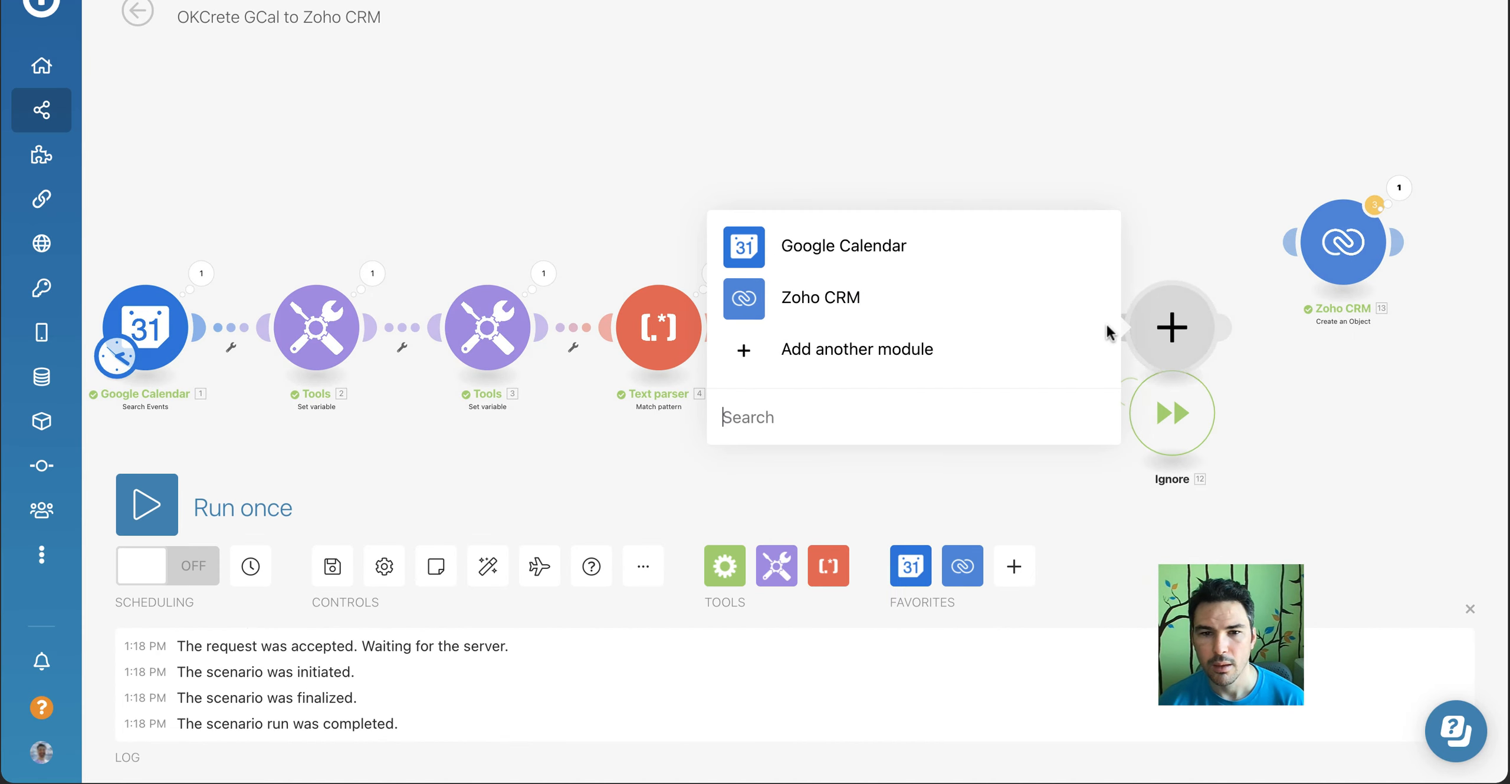
{"action": "left_click", "coordinate": [854, 299]}
{"action": "left_click", "coordinate": [824, 163]}
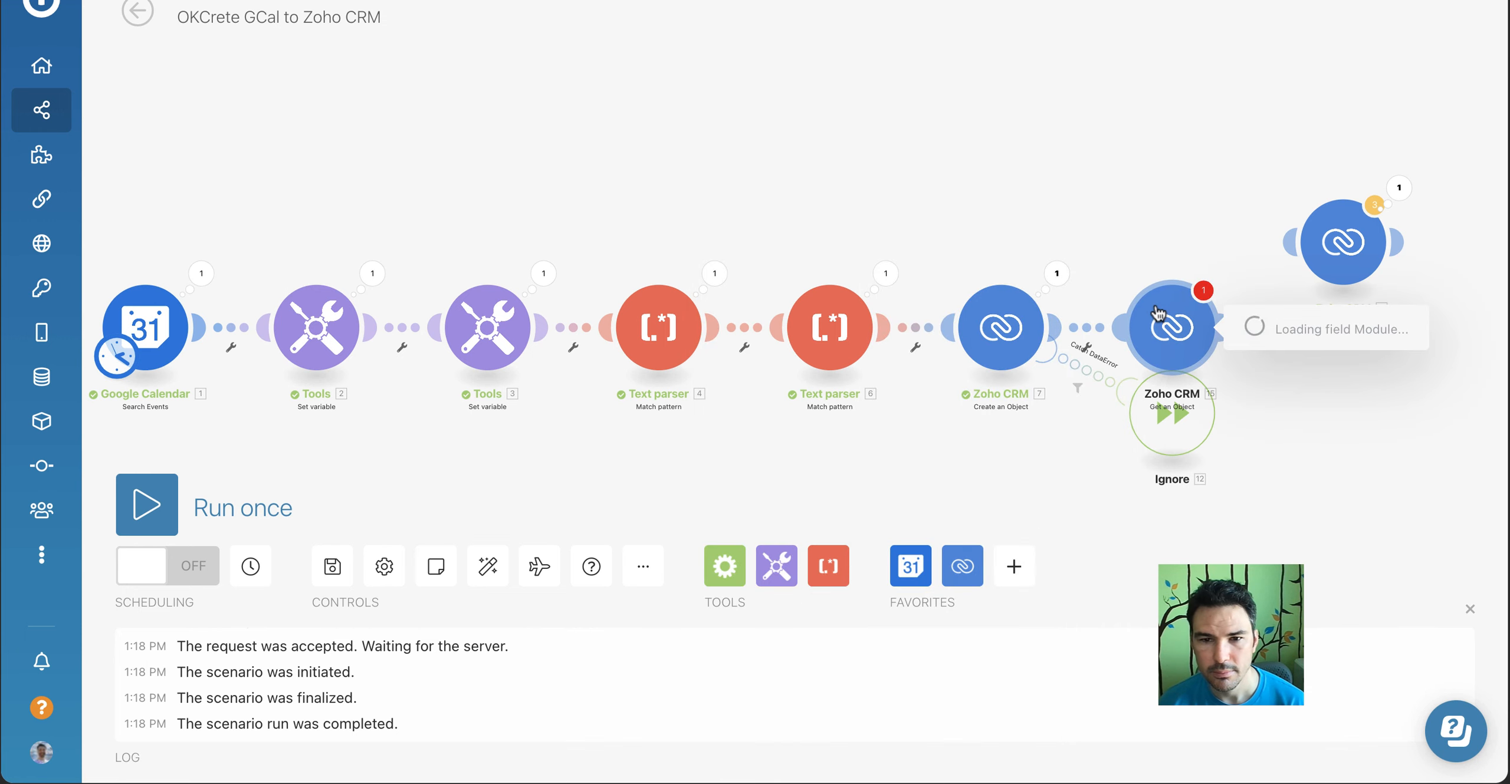
Set the Get an Object module to Leads, map Object ID to the created lead's Object ID, and save it
{"action": "left_click", "coordinate": [846, 357]}
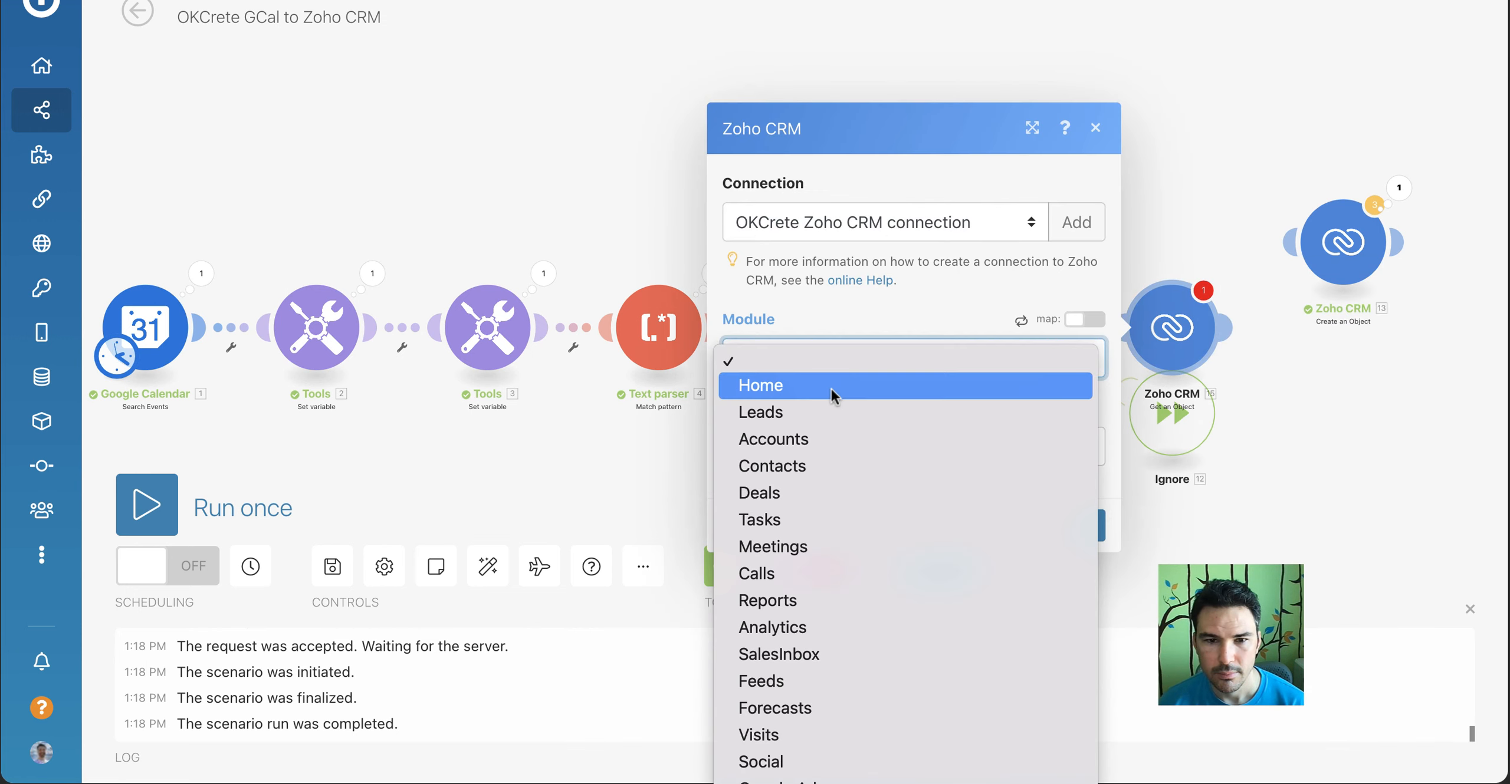
{"action": "left_click", "coordinate": [827, 422]}
{"action": "left_click", "coordinate": [827, 436]}
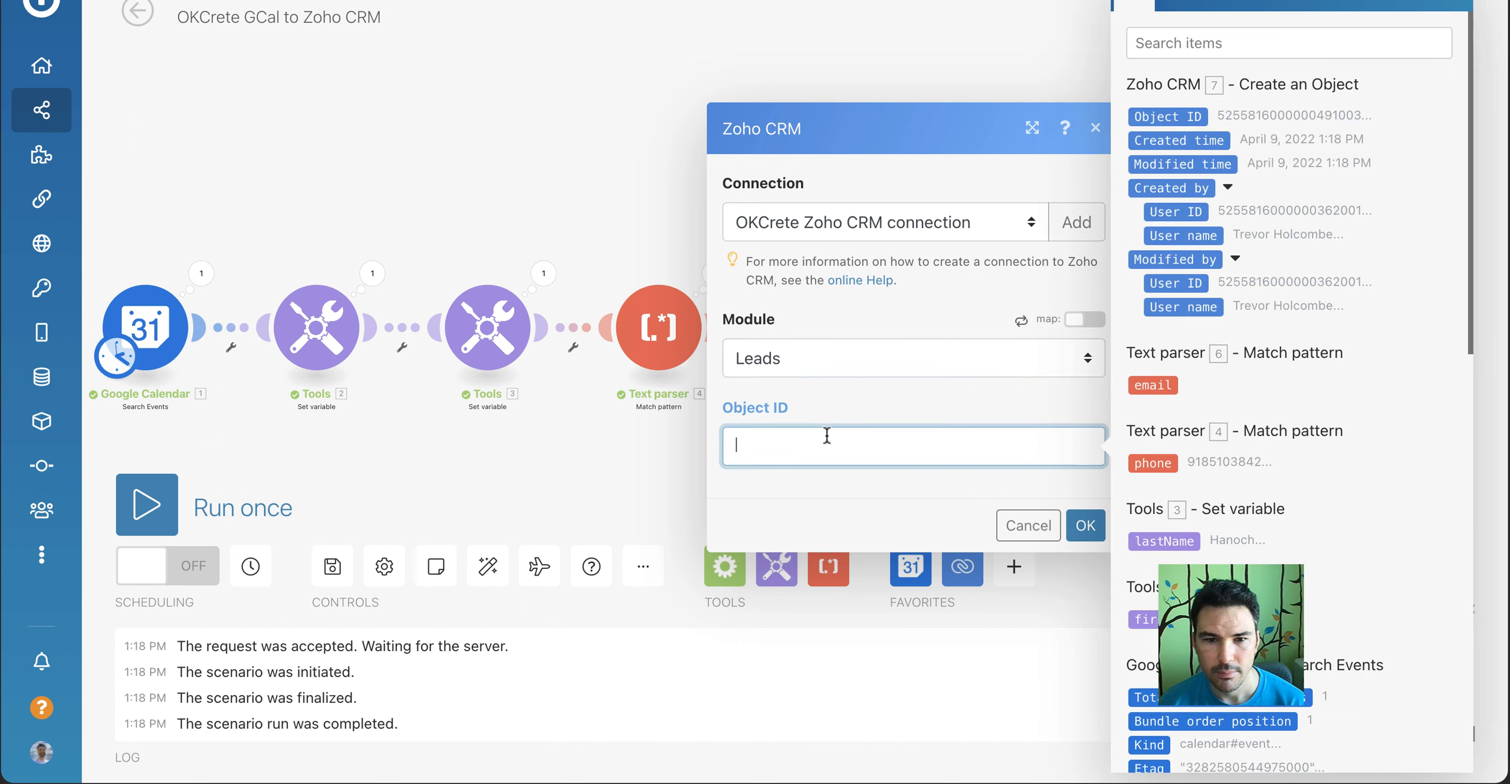
{"action": "left_click", "coordinate": [1184, 119]}
{"action": "left_click", "coordinate": [1084, 534]}
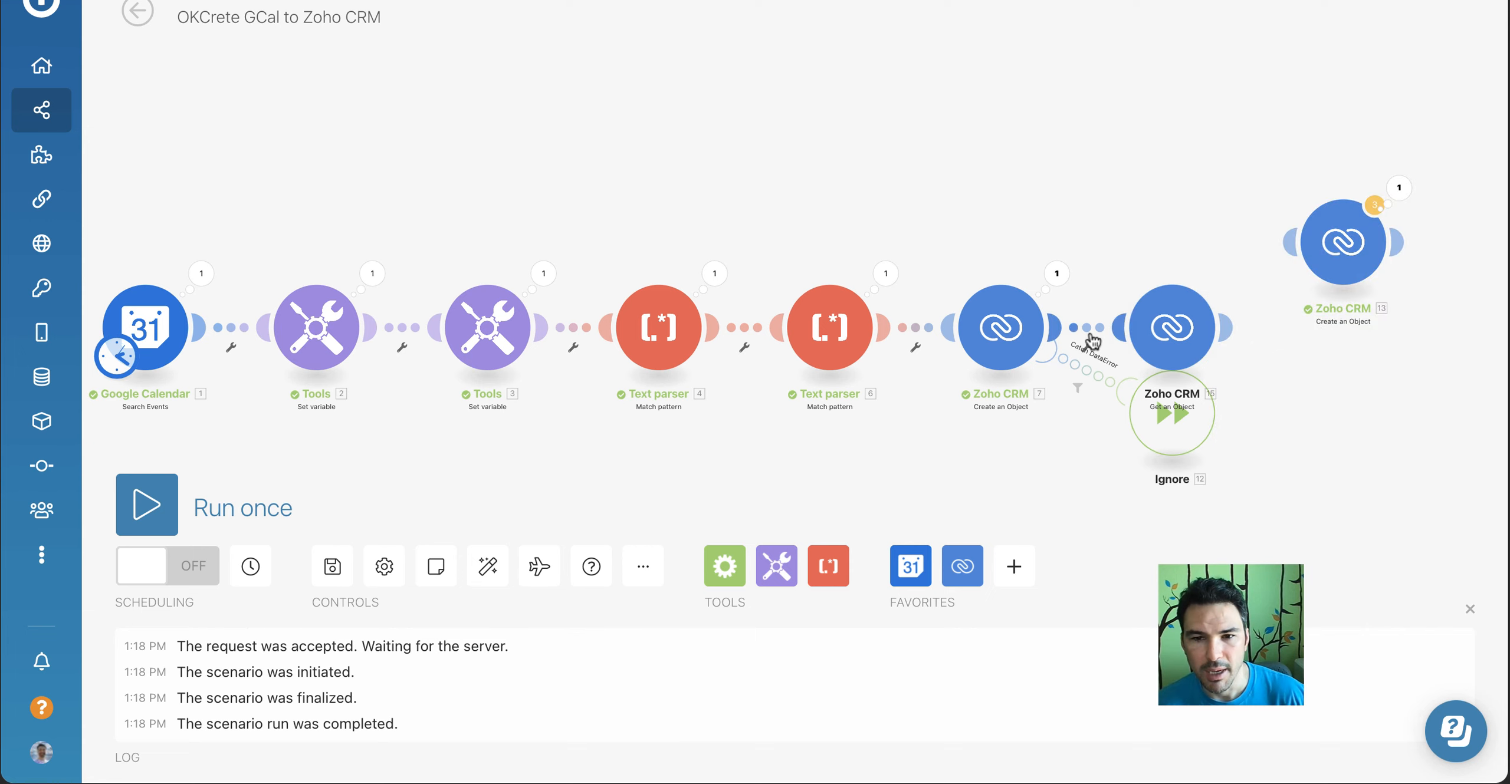
Move the Get an Object module above the main chain and unlink it from the Leads Create an Object module
{"action": "left_click_drag", "start_coordinate": [1136, 345], "coordinate": [1179, 147]}
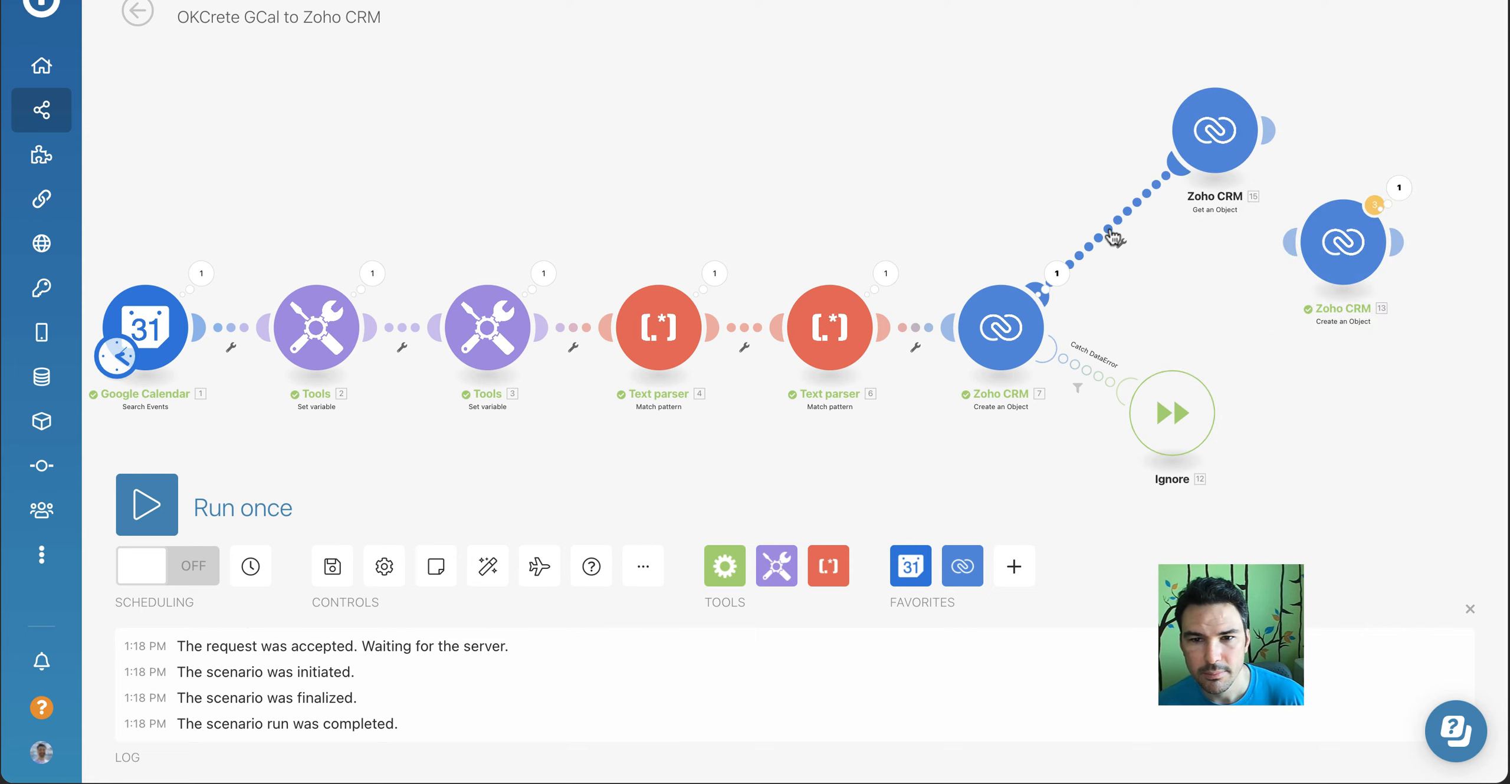
{"action": "left_click", "coordinate": [1108, 227]}
{"action": "left_click", "coordinate": [1142, 282]}
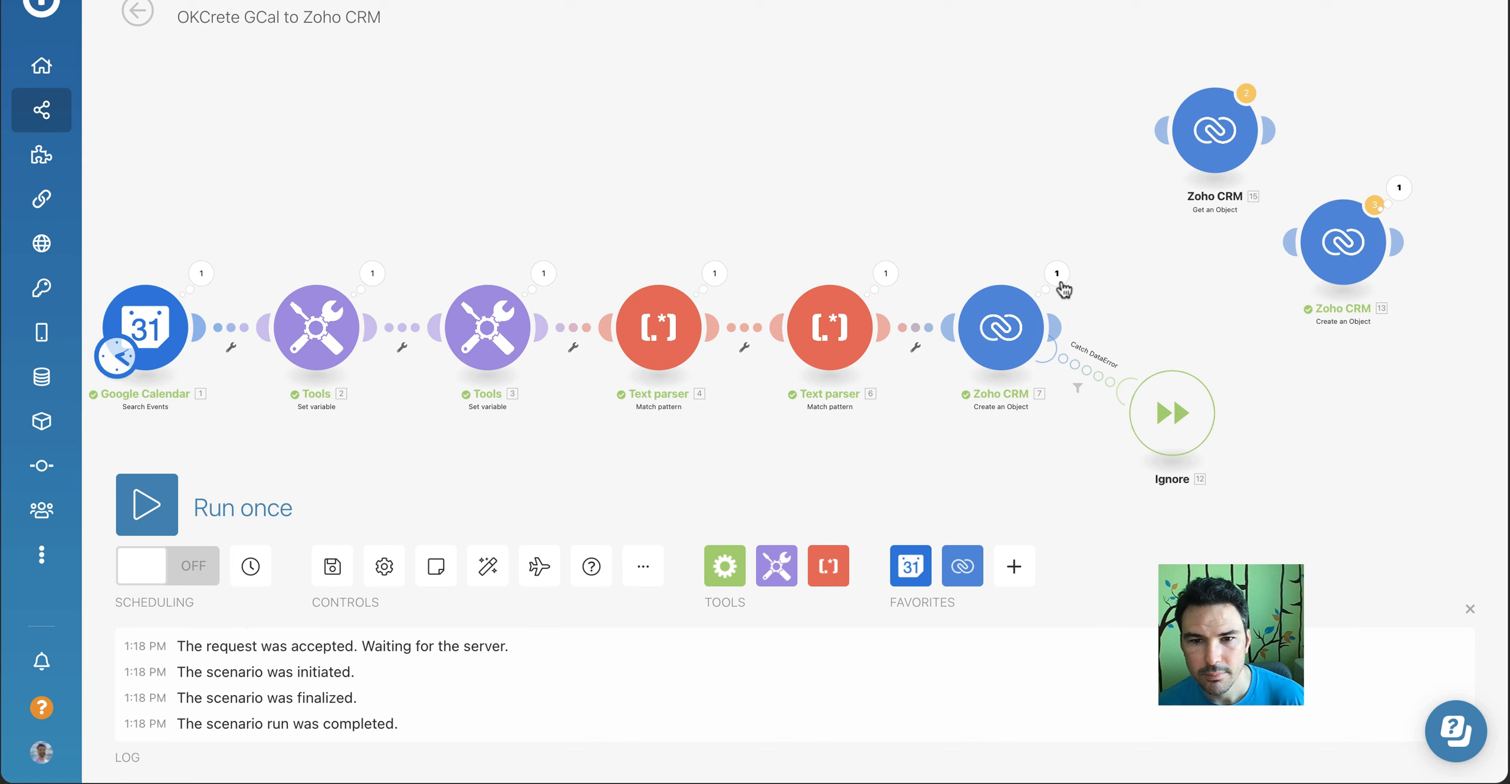
Add a Tools Sleep module after the Leads Create an Object module, with a delay of 10 seconds
{"action": "left_click", "coordinate": [1056, 327]}
{"action": "type", "text": "tools"}
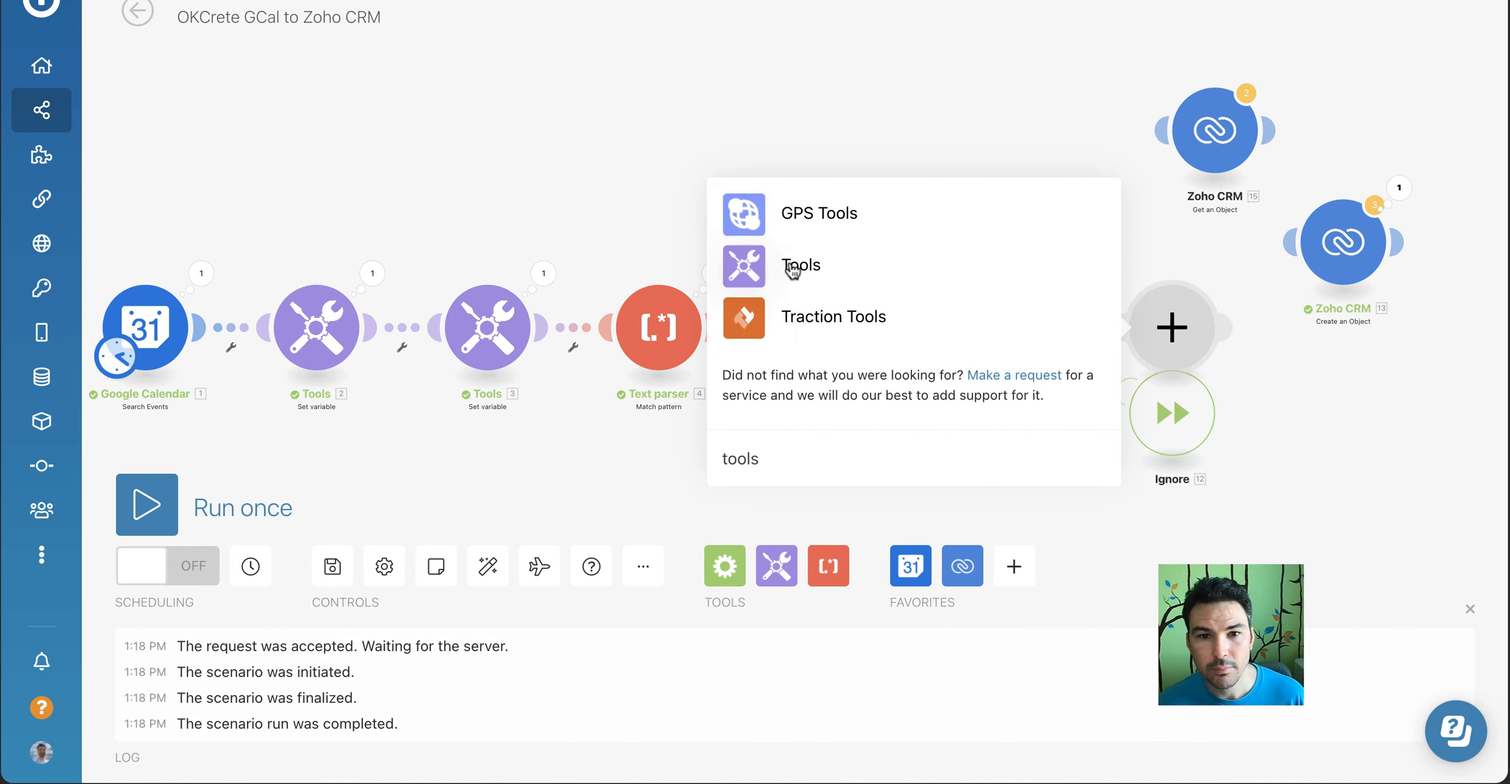
{"action": "left_click", "coordinate": [792, 270]}
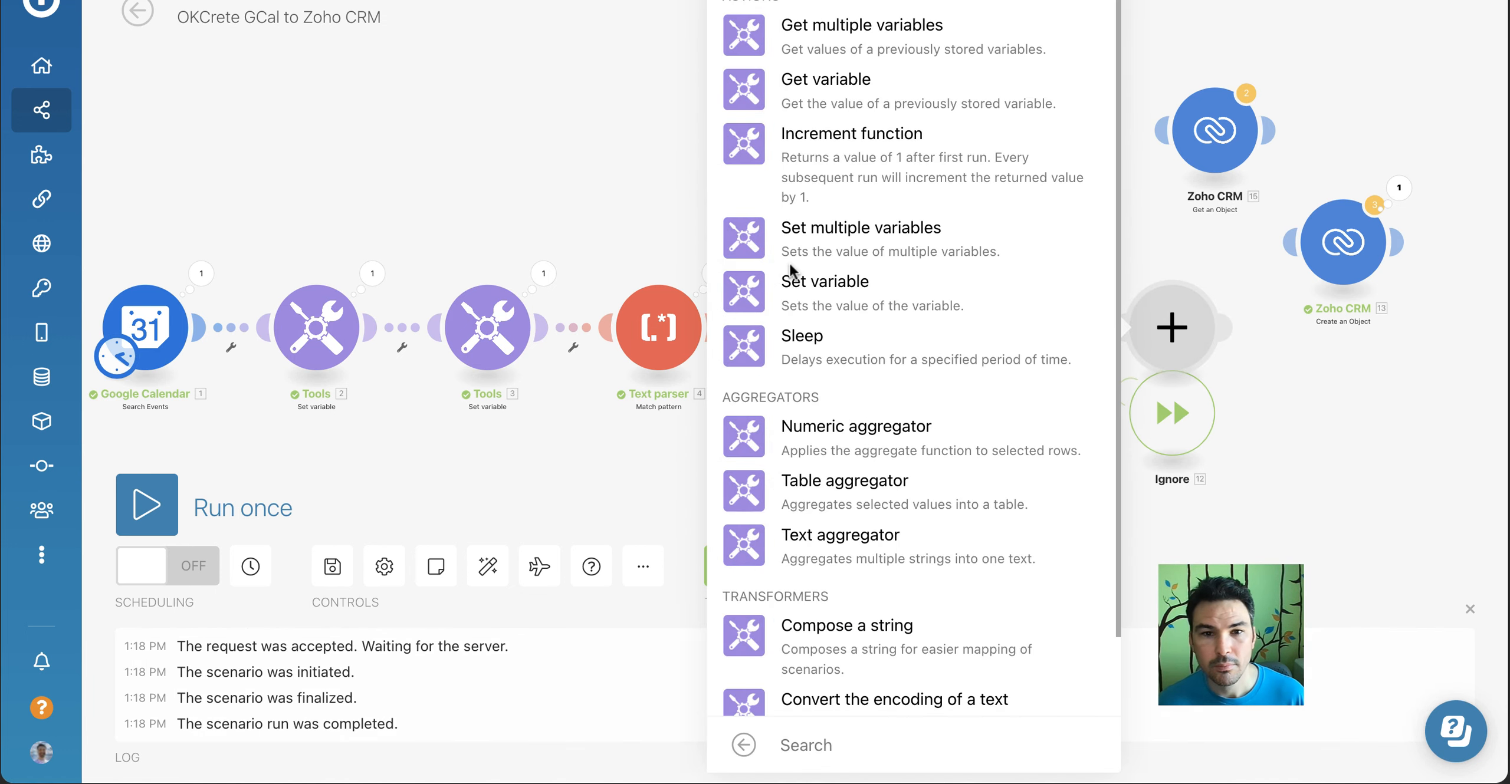
{"action": "scroll", "coordinate": [864, 177], "scroll_direction": "down", "scroll_amount": 2}
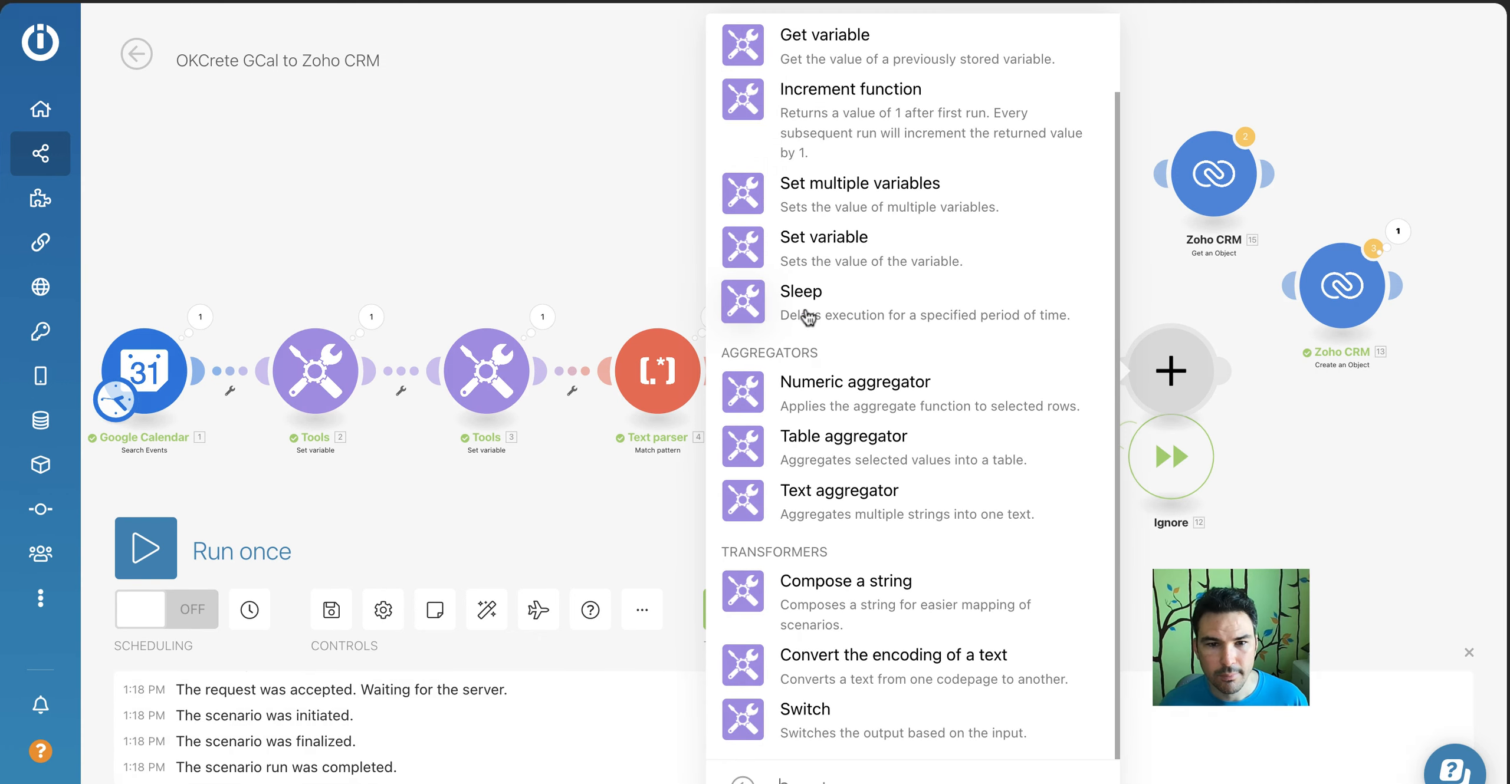
{"action": "left_click", "coordinate": [772, 266]}
{"action": "left_click", "coordinate": [862, 344]}
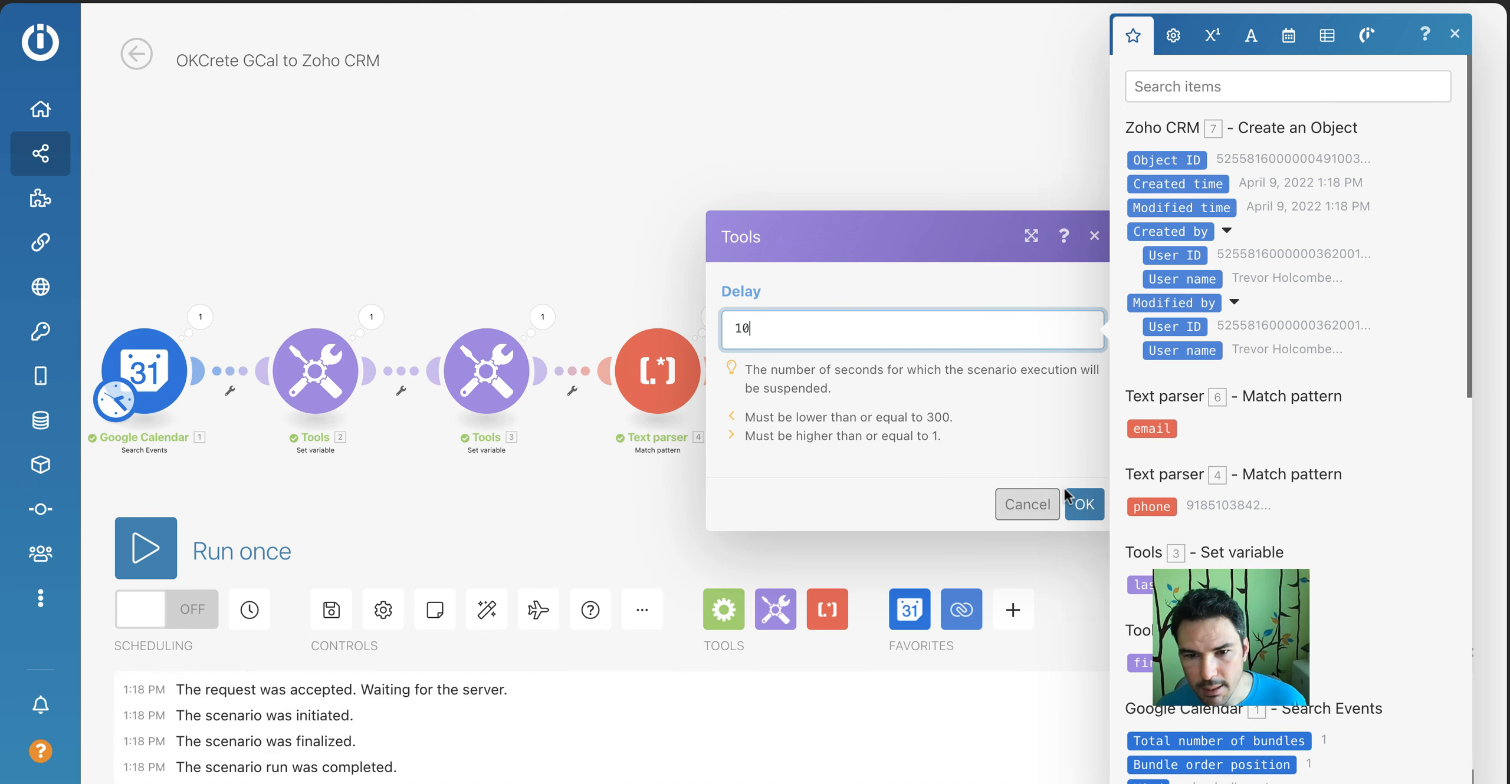
{"action": "left_click", "coordinate": [1084, 505]}
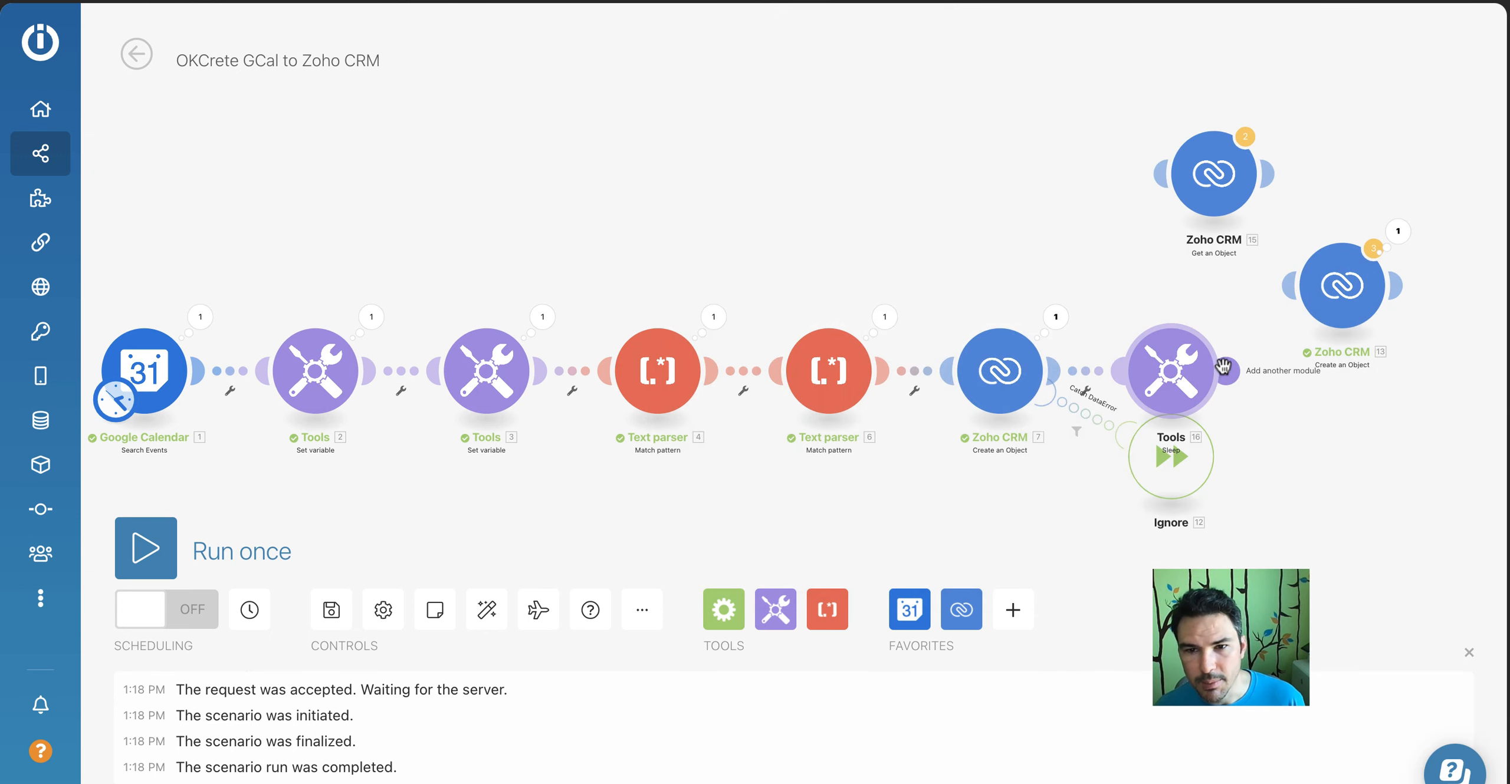
Link the Sleep module through Get an Object to the Meetings Create an Object module and auto-align the scenario
{"action": "left_click_drag", "start_coordinate": [1223, 370], "coordinate": [1316, 280]}
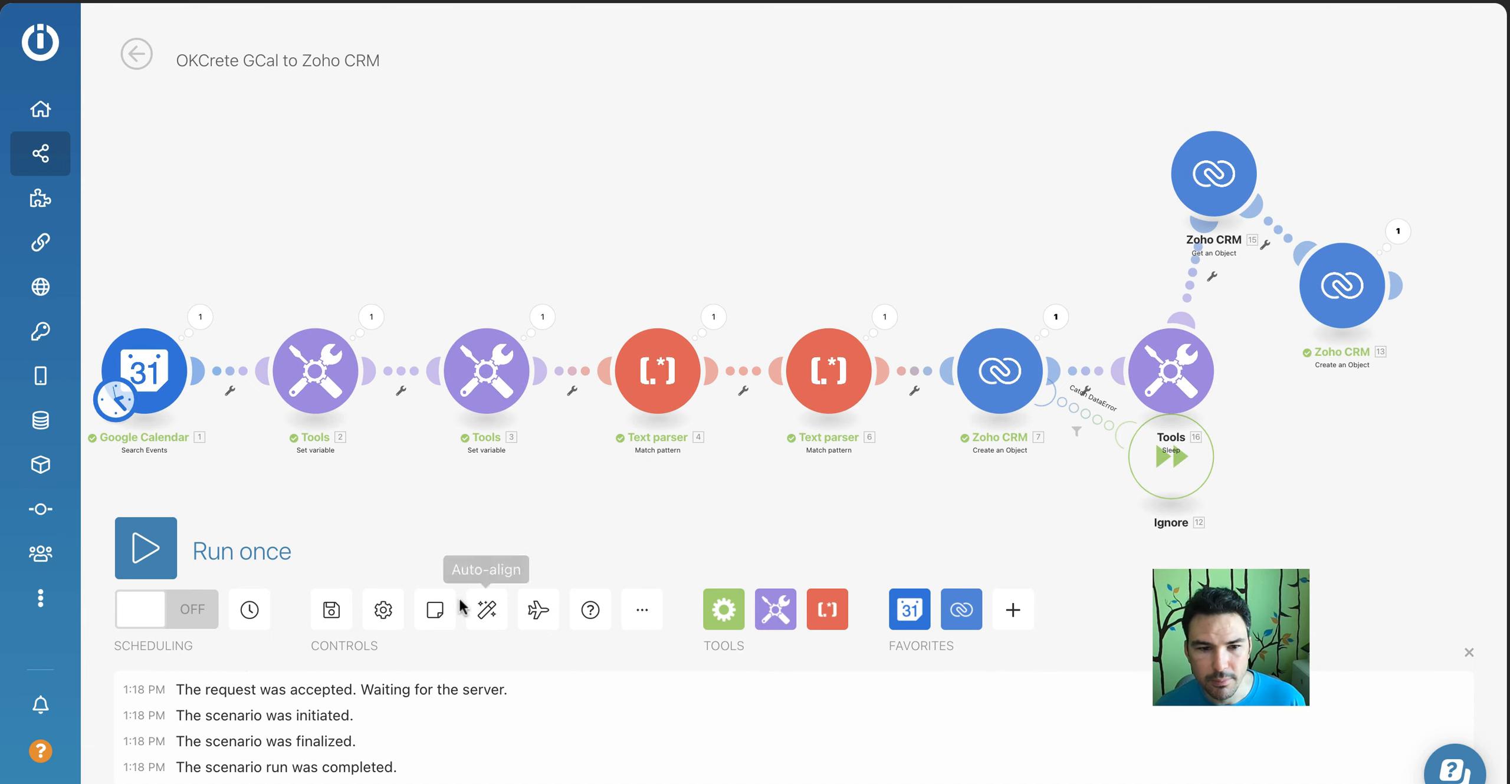
{"action": "left_click", "coordinate": [487, 611]}
Review the delay in the Sleep module and the module and Object ID settings in Get an Object
{"action": "left_click", "coordinate": [1095, 298]}
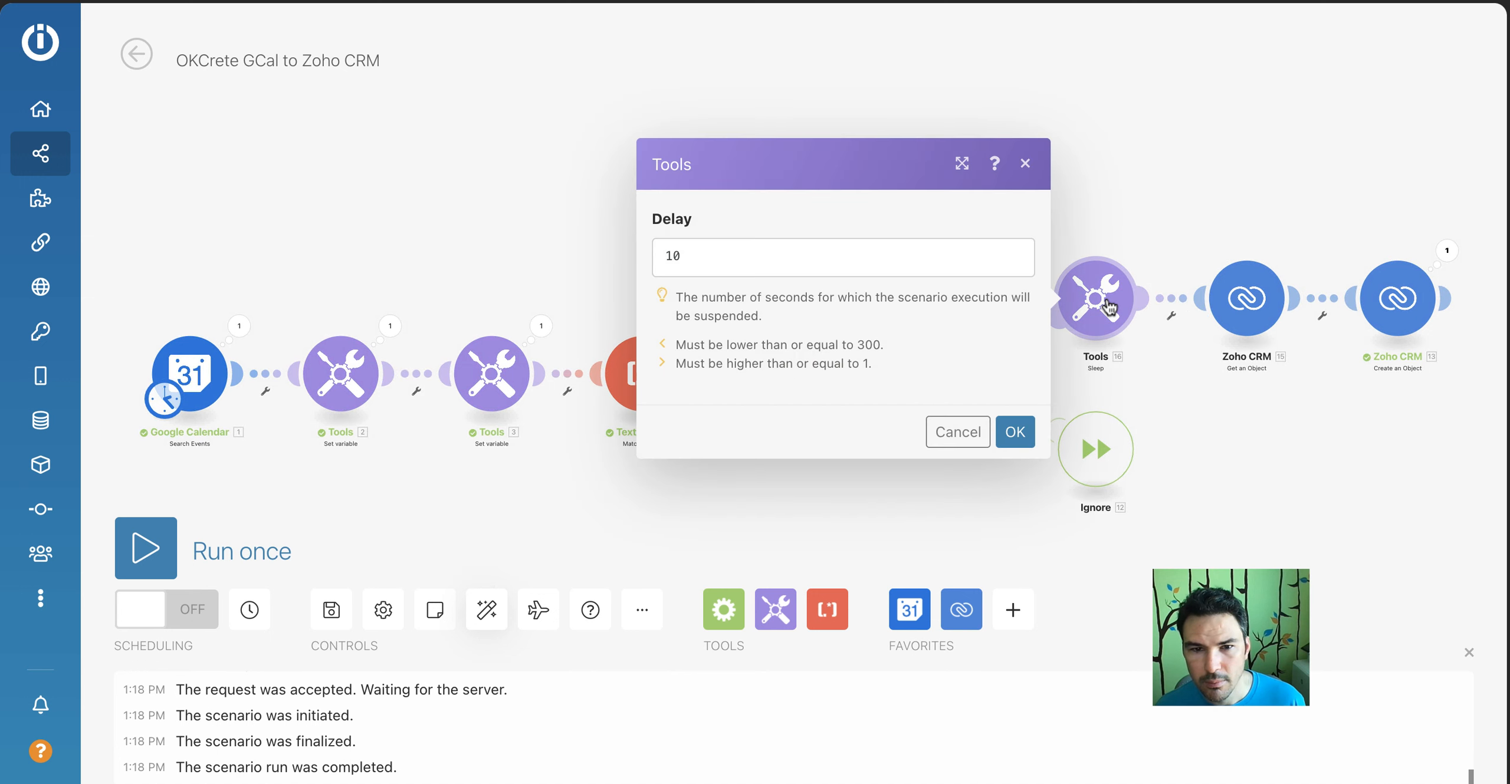
{"action": "left_click", "coordinate": [1015, 434]}
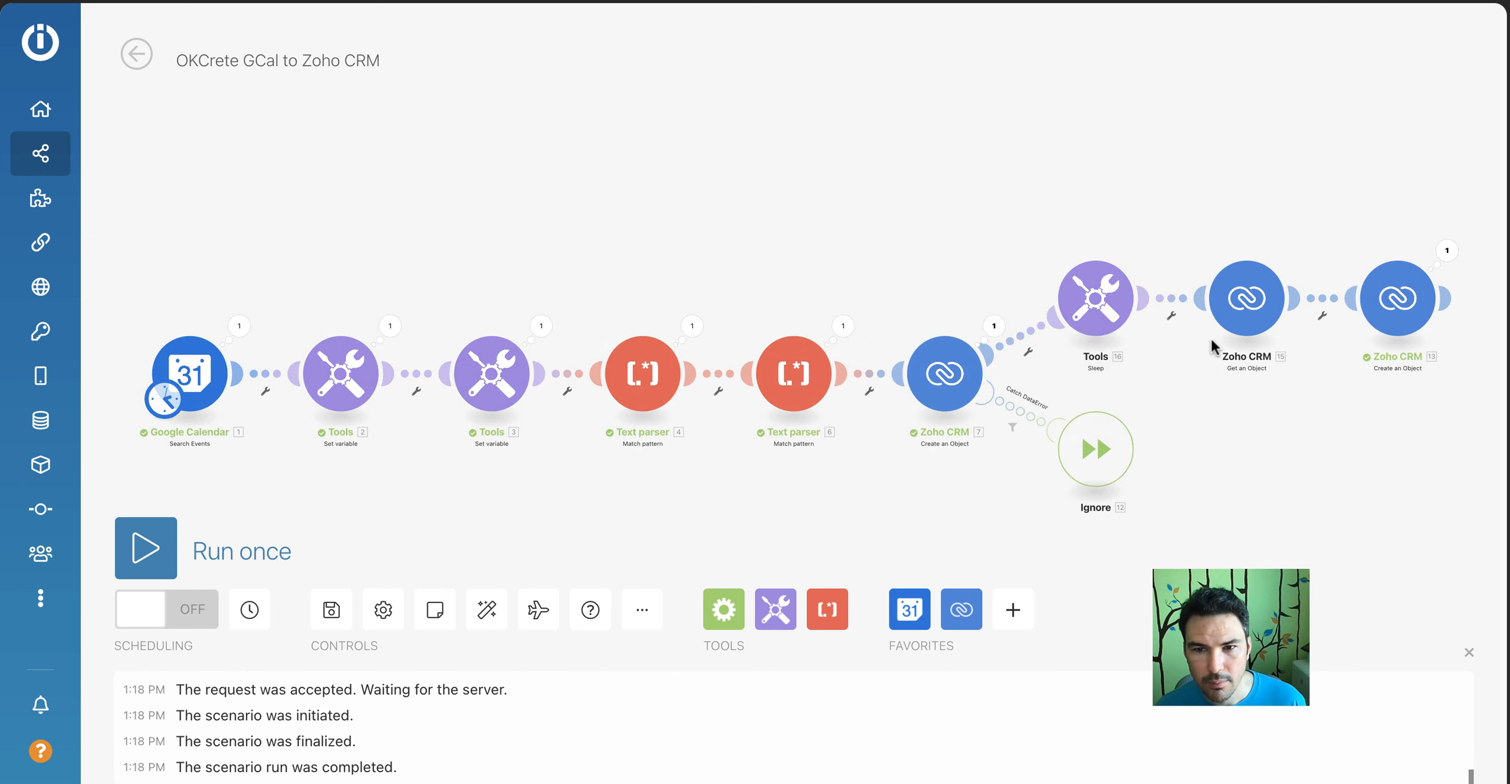
{"action": "left_click", "coordinate": [1246, 298]}
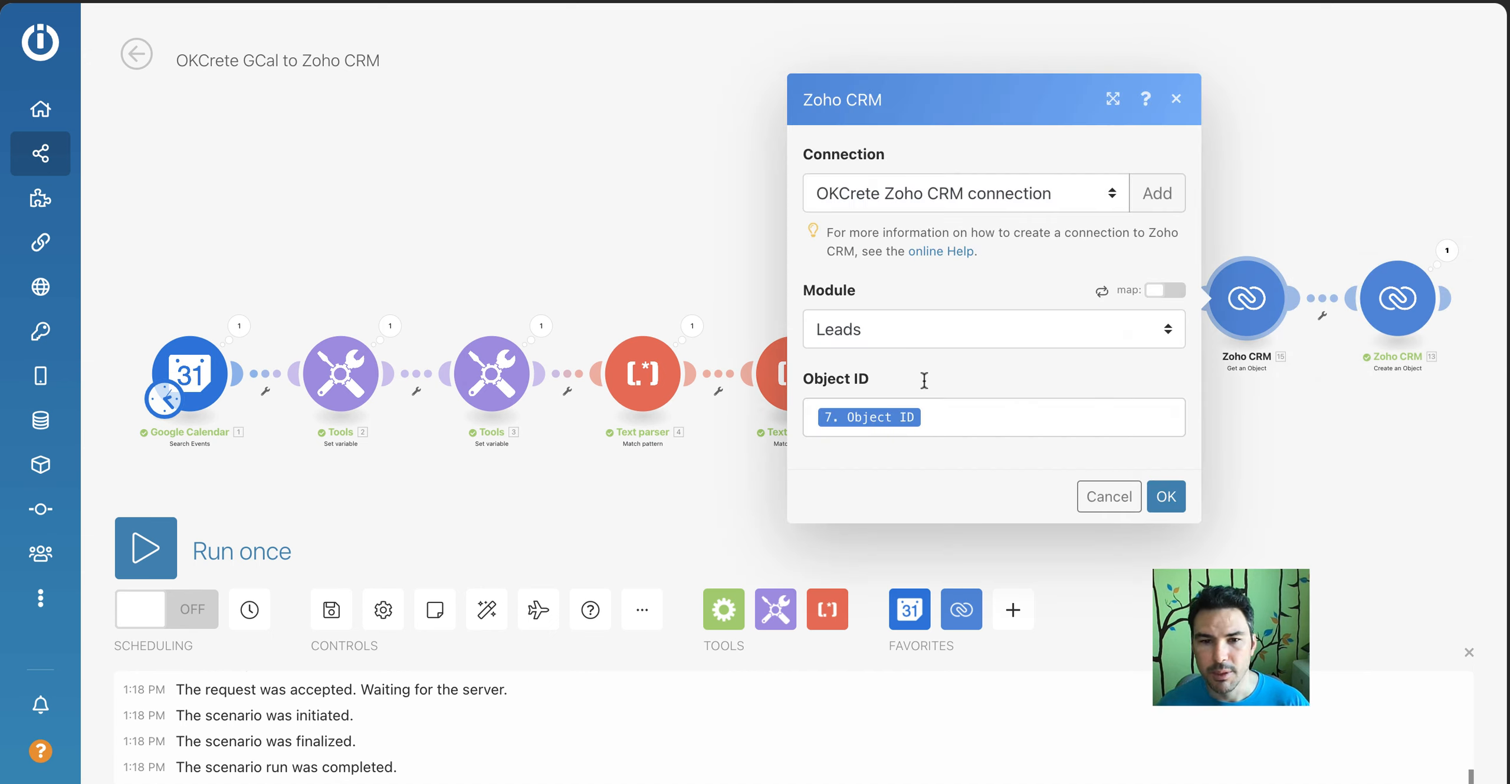
{"action": "left_click", "coordinate": [1159, 500]}
Map Location in the Meetings Create an Object module to Full Address from Get an Object, check the remaining fields, and save the module
{"action": "left_click", "coordinate": [1404, 298]}
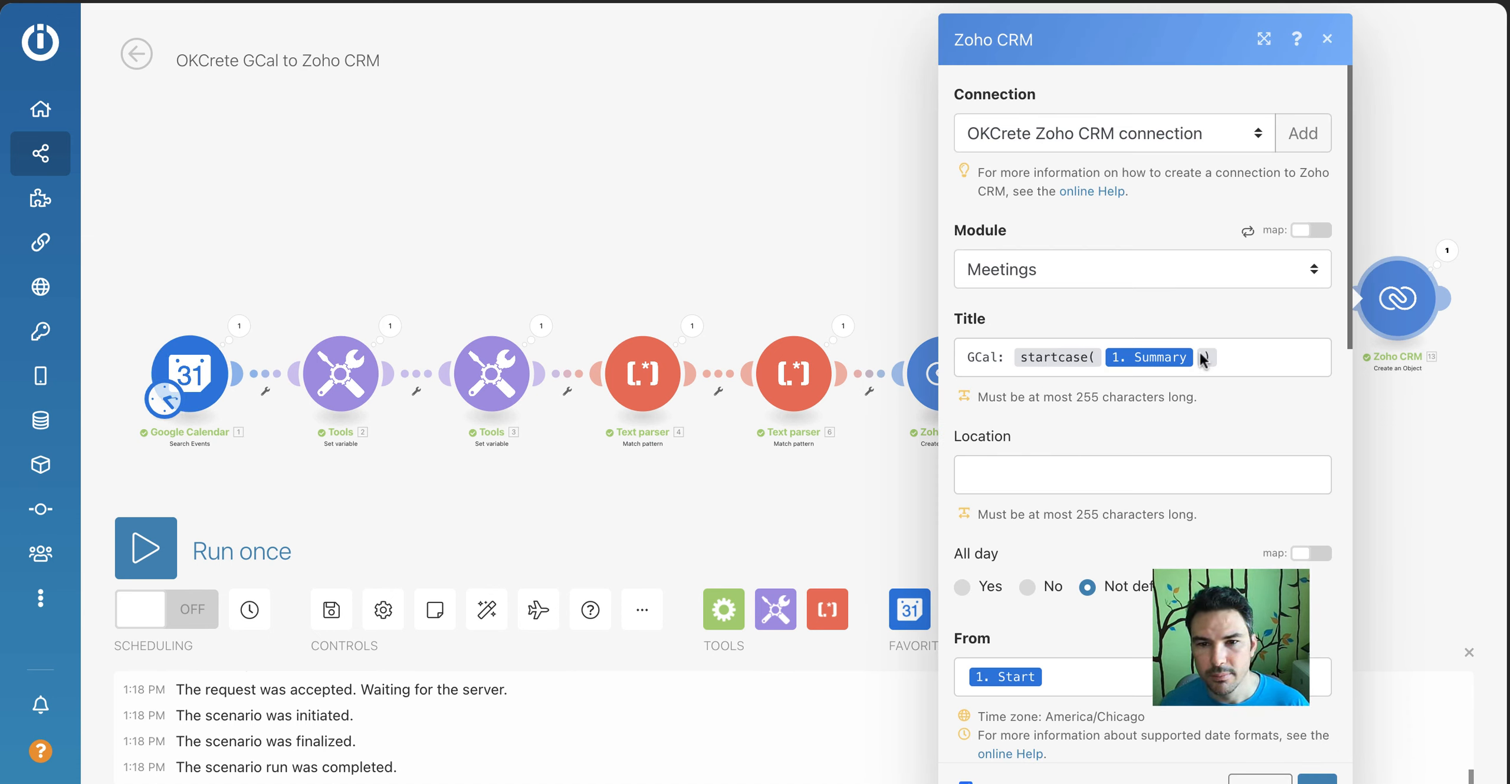
{"action": "left_click", "coordinate": [1094, 476]}
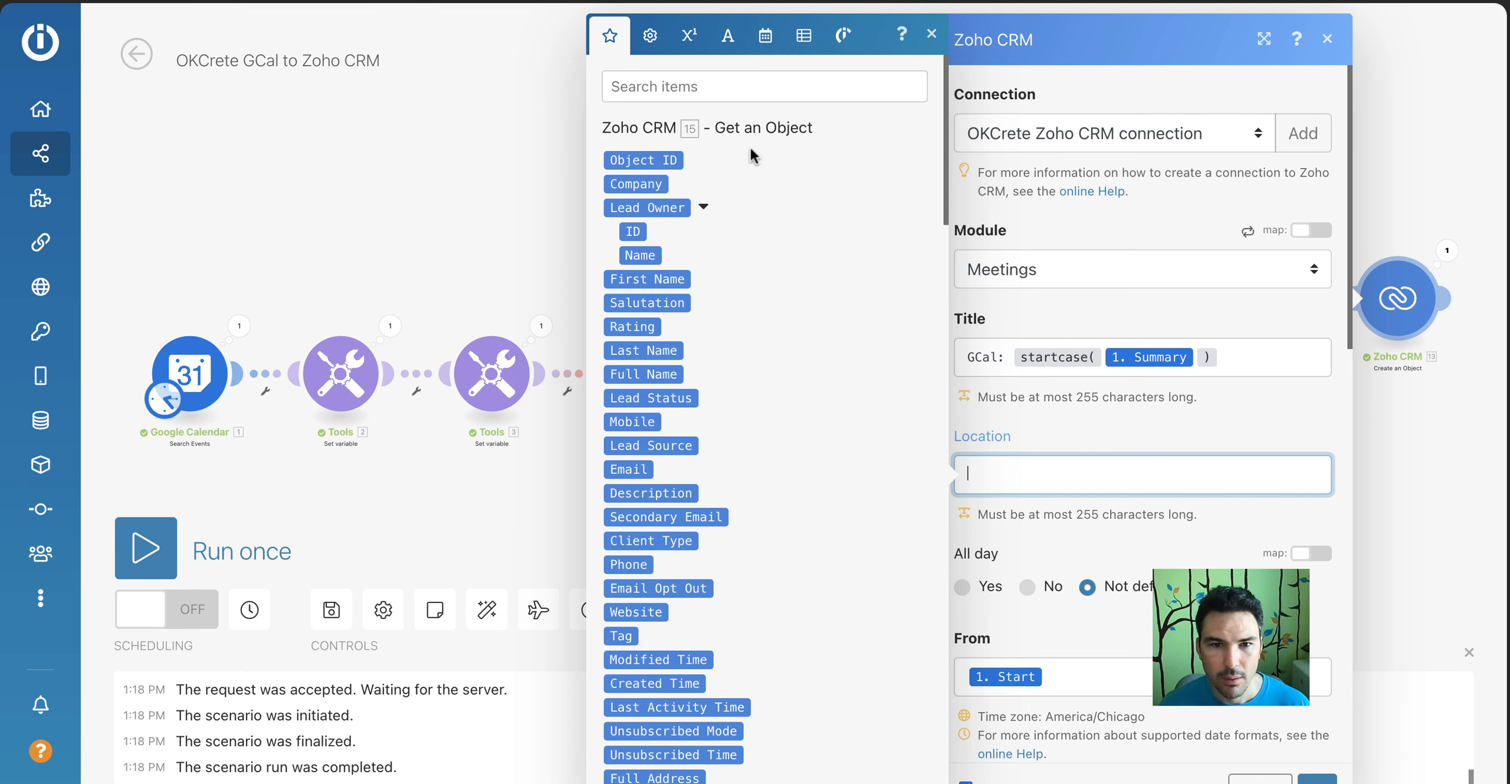
{"action": "scroll", "coordinate": [647, 270], "scroll_direction": "down", "scroll_amount": 1}
{"action": "scroll", "coordinate": [647, 270], "scroll_direction": "down", "scroll_amount": 5}
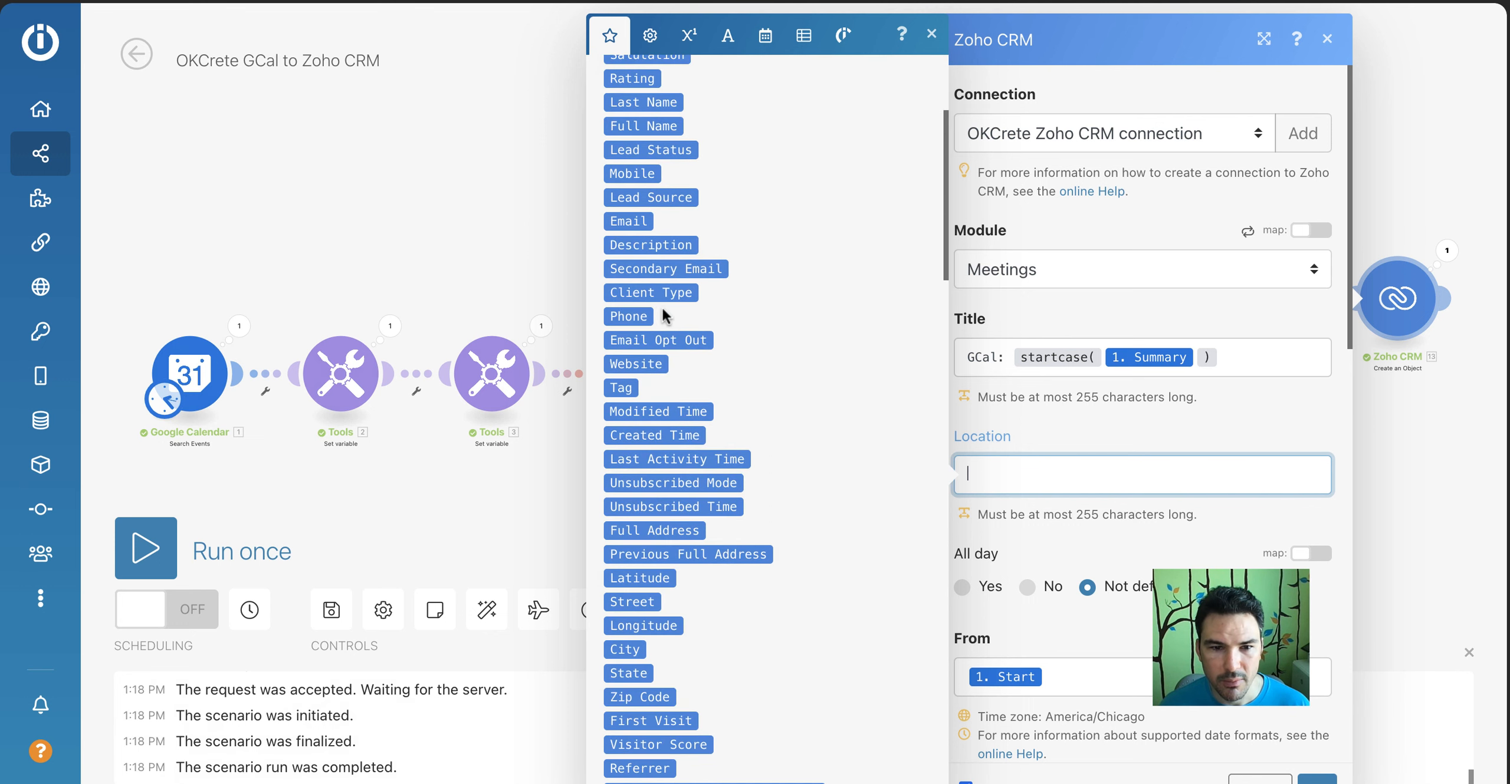
{"action": "scroll", "coordinate": [665, 316], "scroll_direction": "down", "scroll_amount": 2}
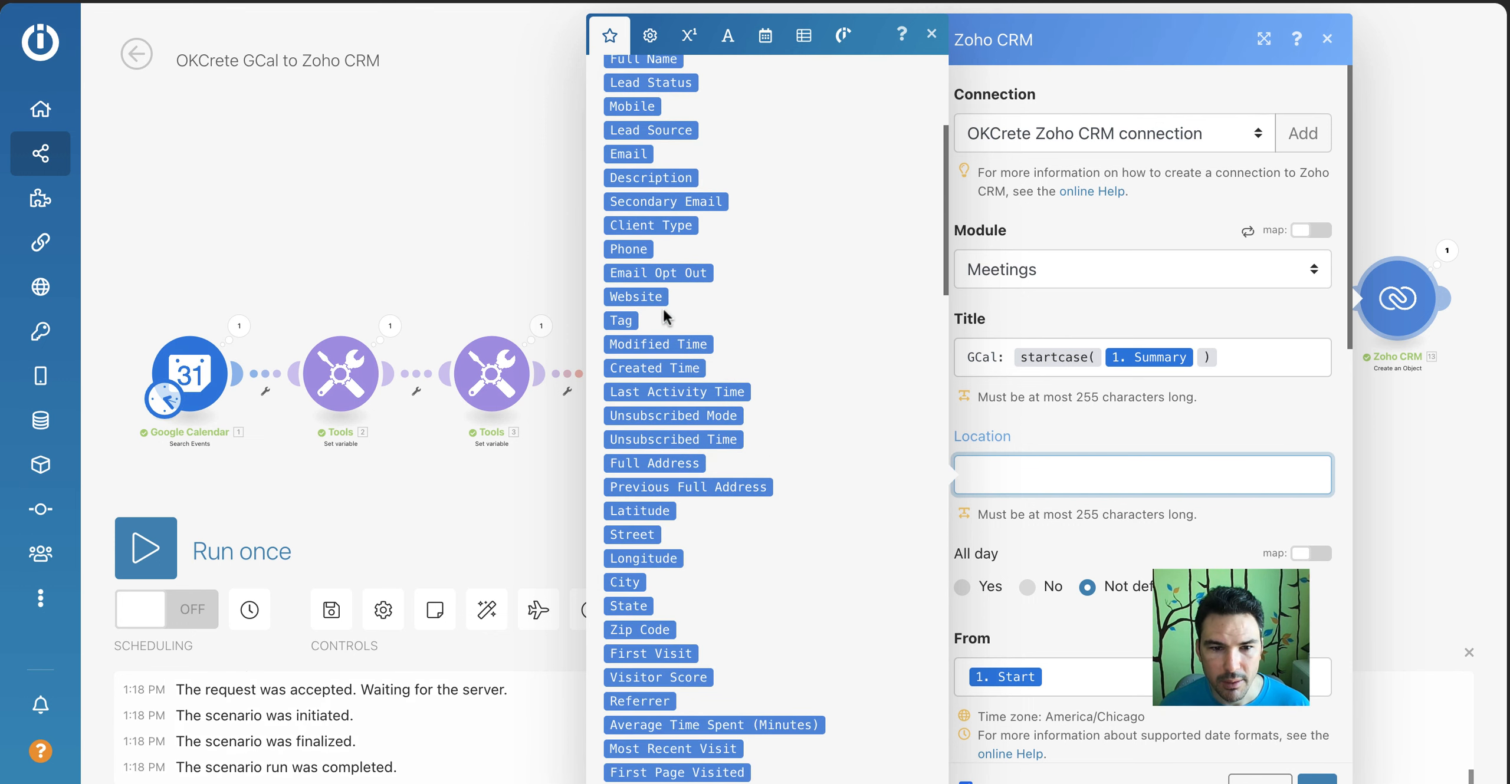
{"action": "left_click", "coordinate": [665, 464]}
{"action": "left_click", "coordinate": [1127, 436]}
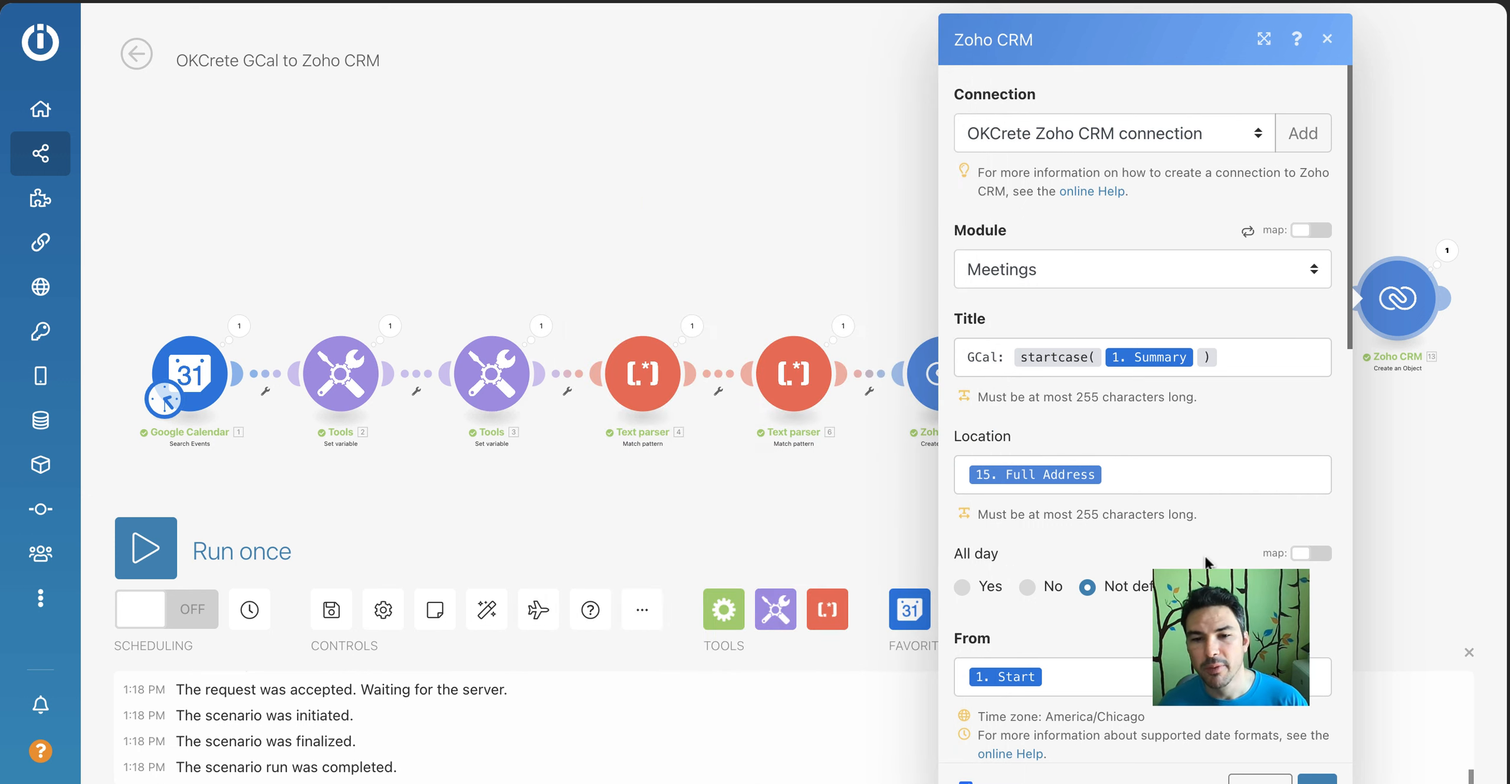
{"action": "scroll", "coordinate": [1205, 560], "scroll_direction": "down", "scroll_amount": 3}
{"action": "scroll", "coordinate": [1205, 560], "scroll_direction": "down", "scroll_amount": 5}
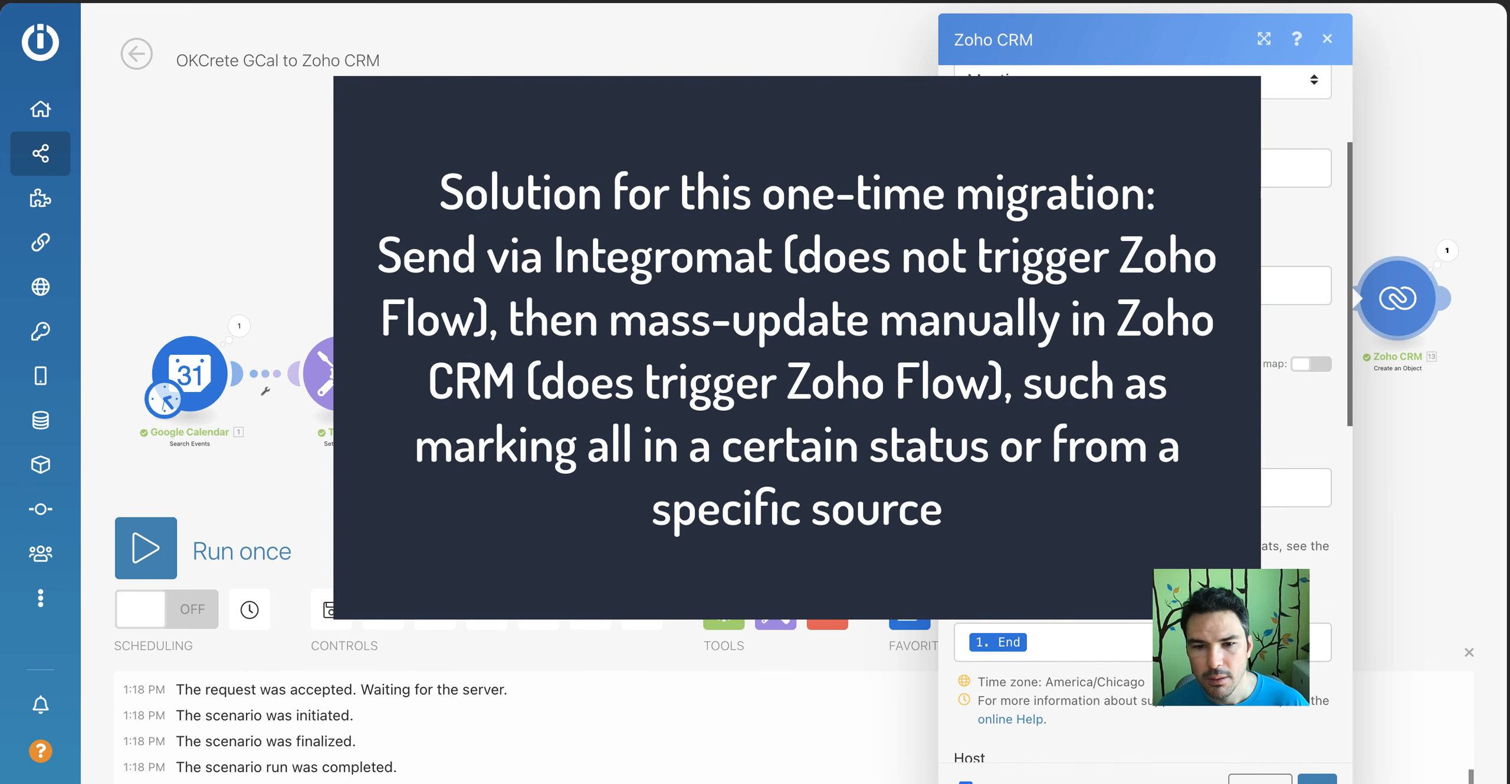
{"action": "scroll", "coordinate": [1255, 721], "scroll_direction": "down", "scroll_amount": 4}
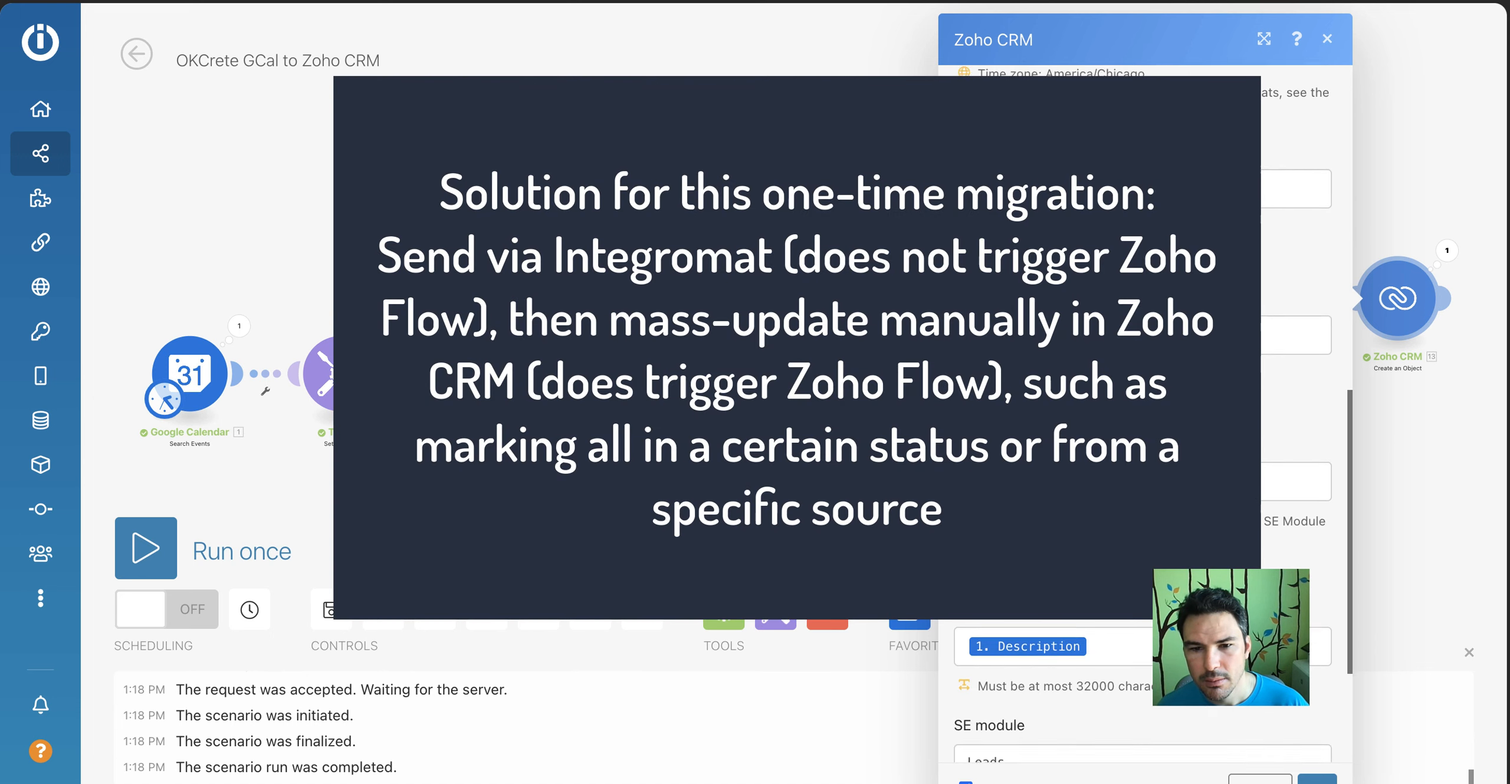
{"action": "left_click", "coordinate": [1316, 777]}
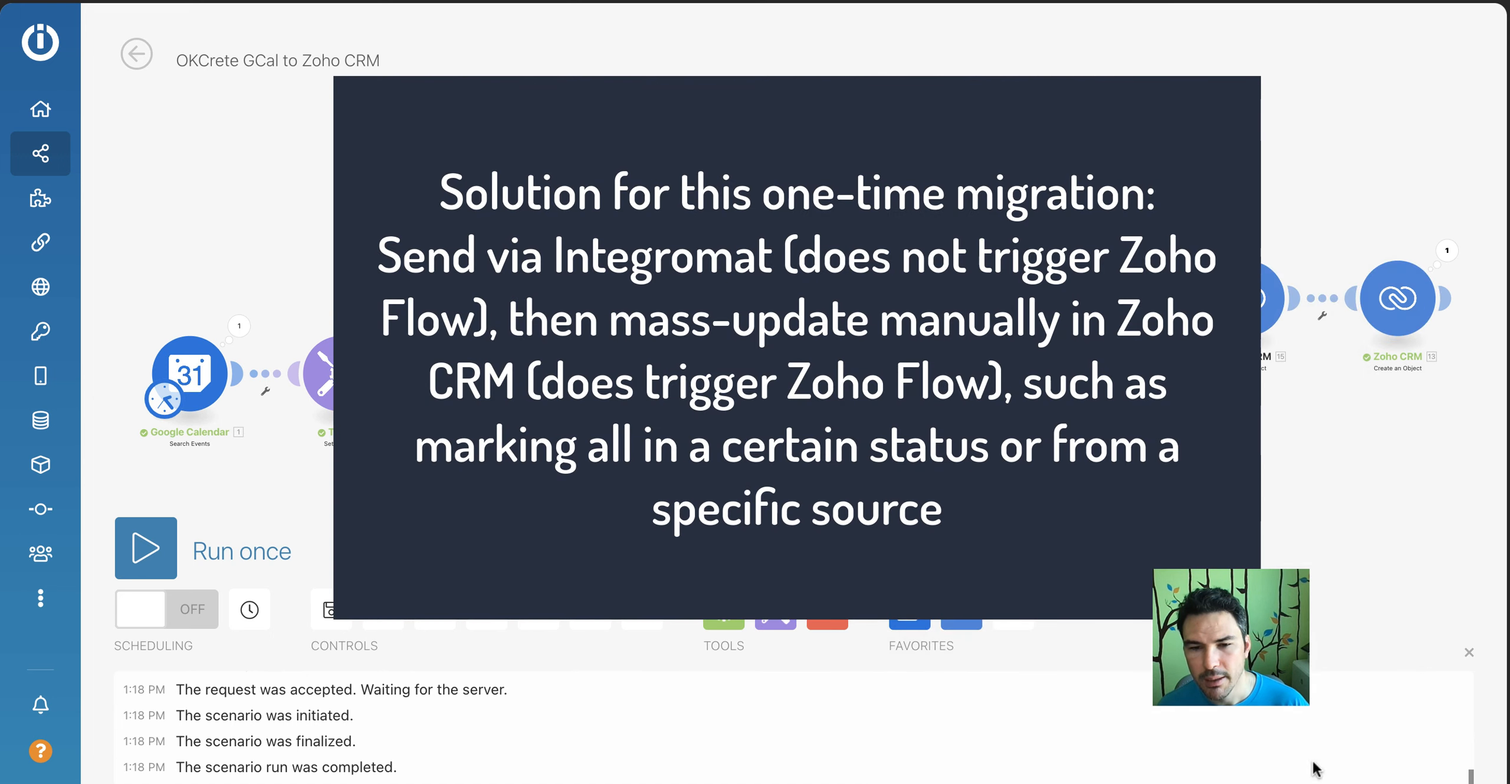